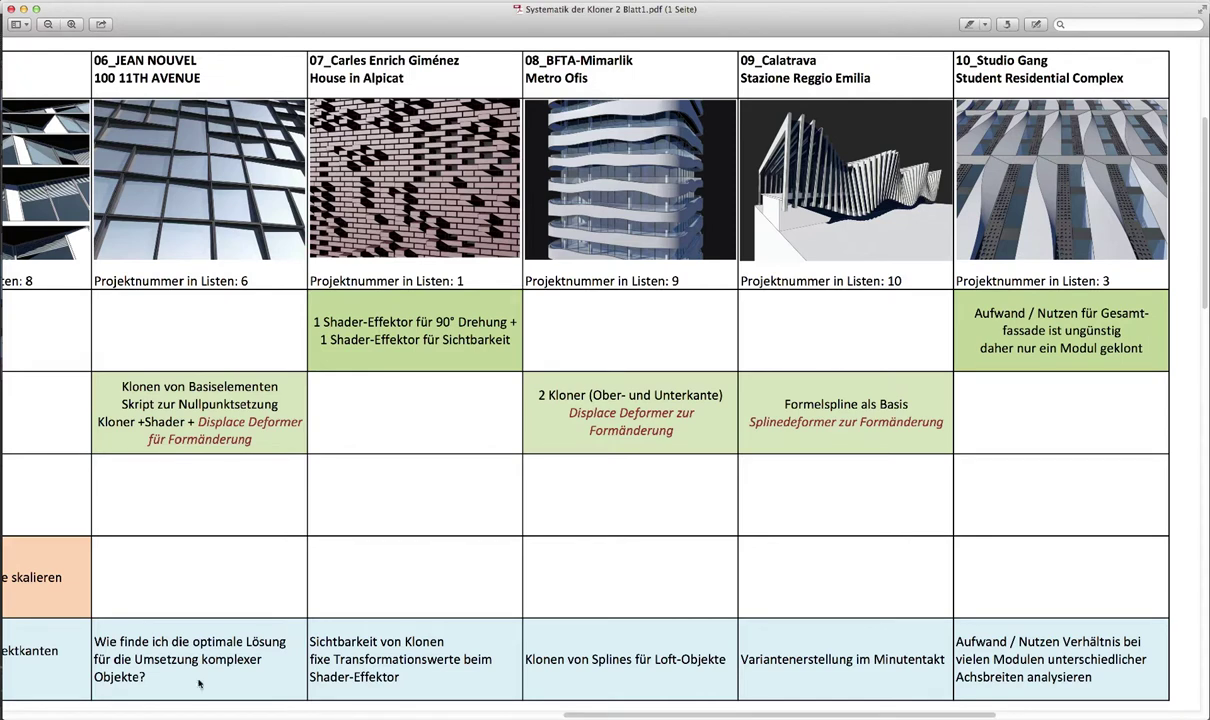
Open the demo renderings in Preview and display the DEMO Innen.png interior render.
key(super+grave)
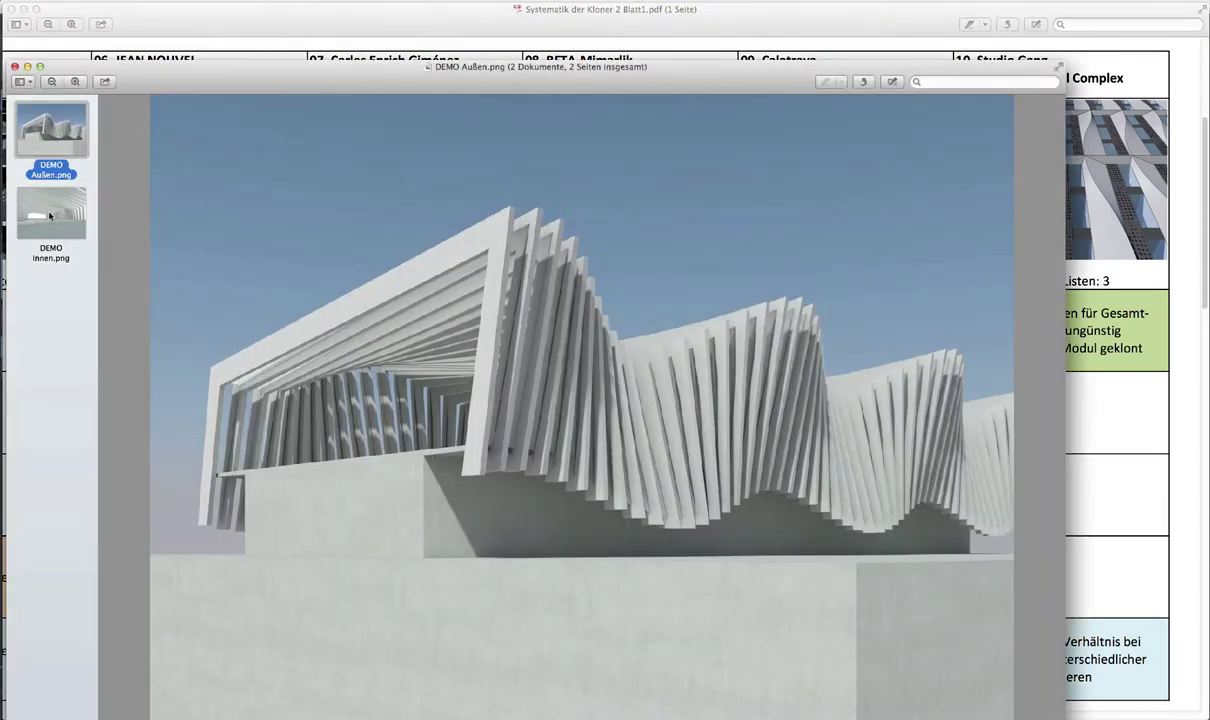
click(49, 216)
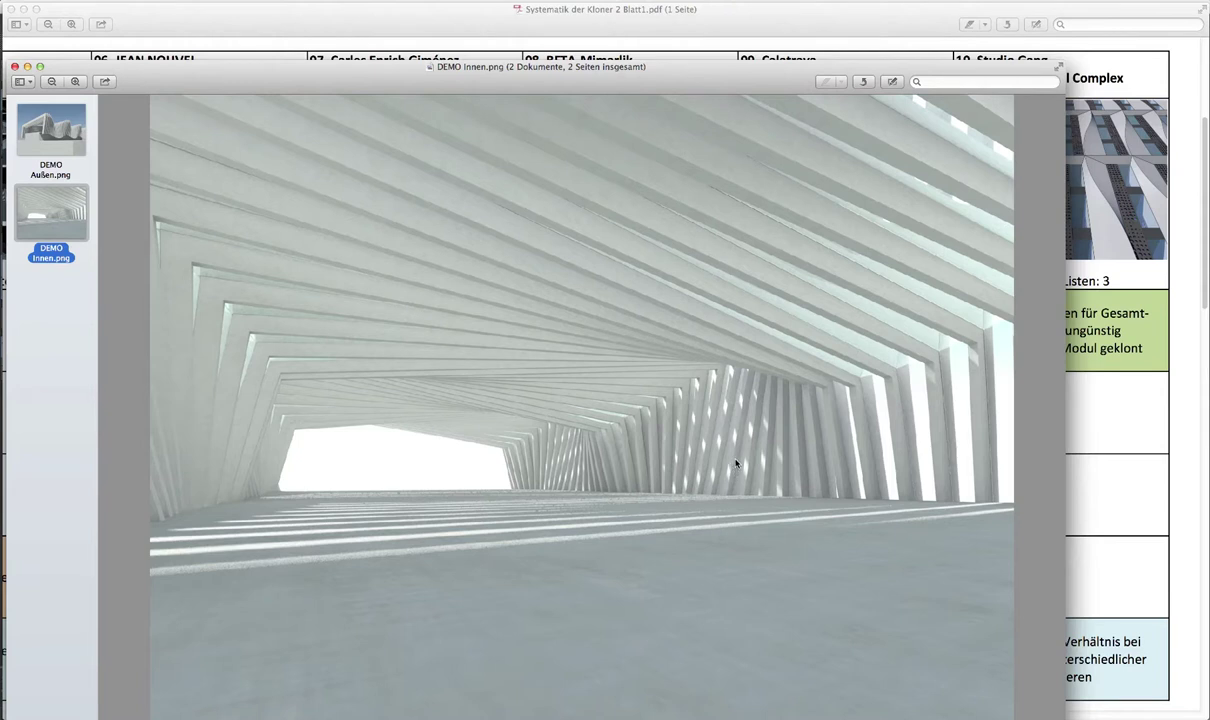
Display the DEMO Außen.png exterior render of the wavy roof over its concrete base.
click(58, 130)
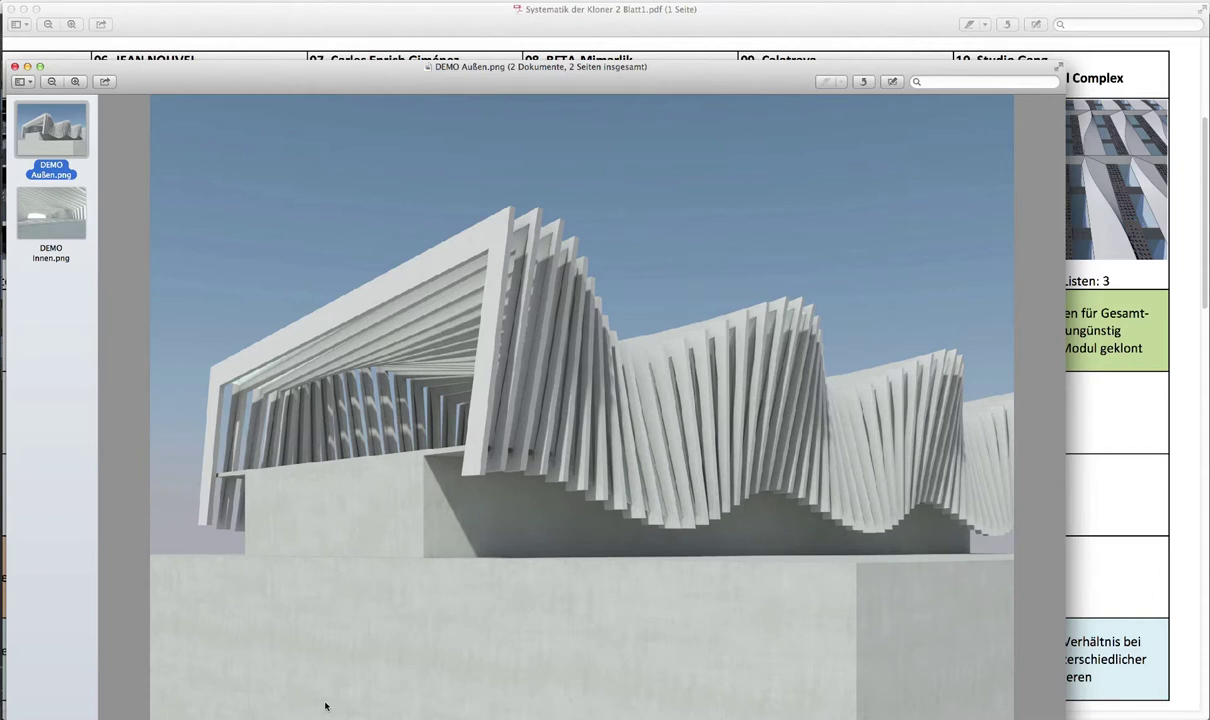
mouse_move(428, 716)
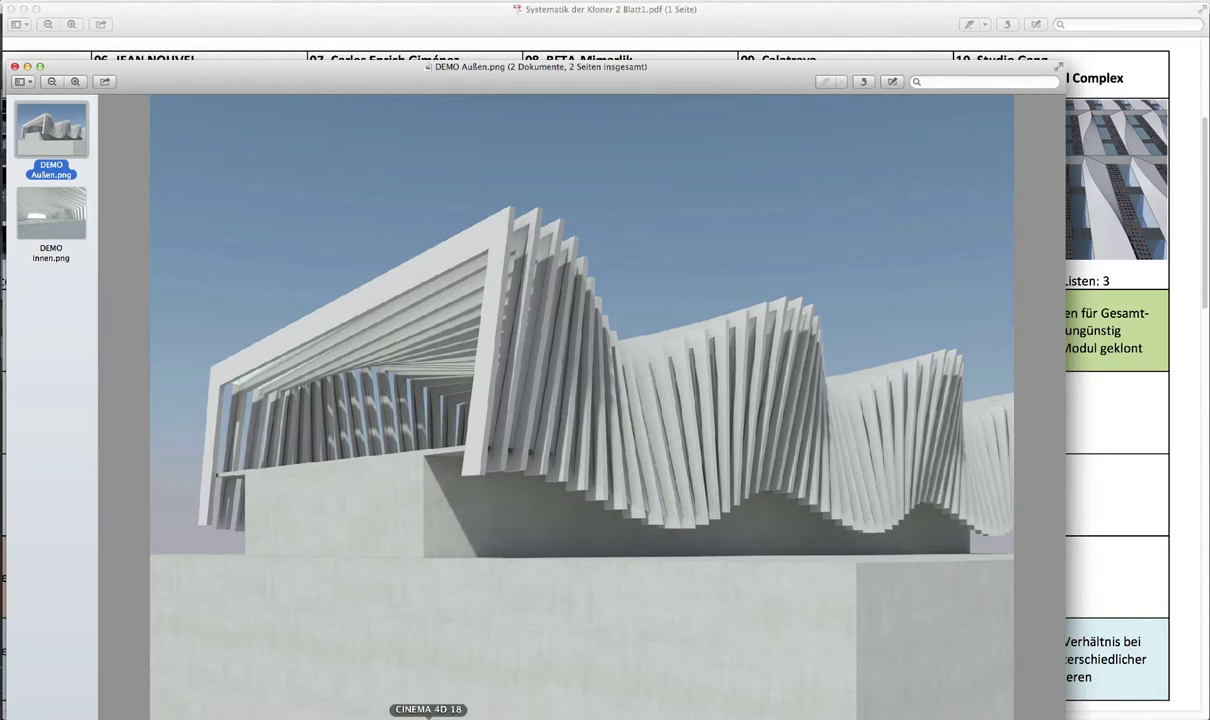
In C4D-TUTORIAL_DEMO-09_FINAL_S&T.c4d, orbit around and under the roof, then select the cameras and SETTING nulls.
click(413, 716)
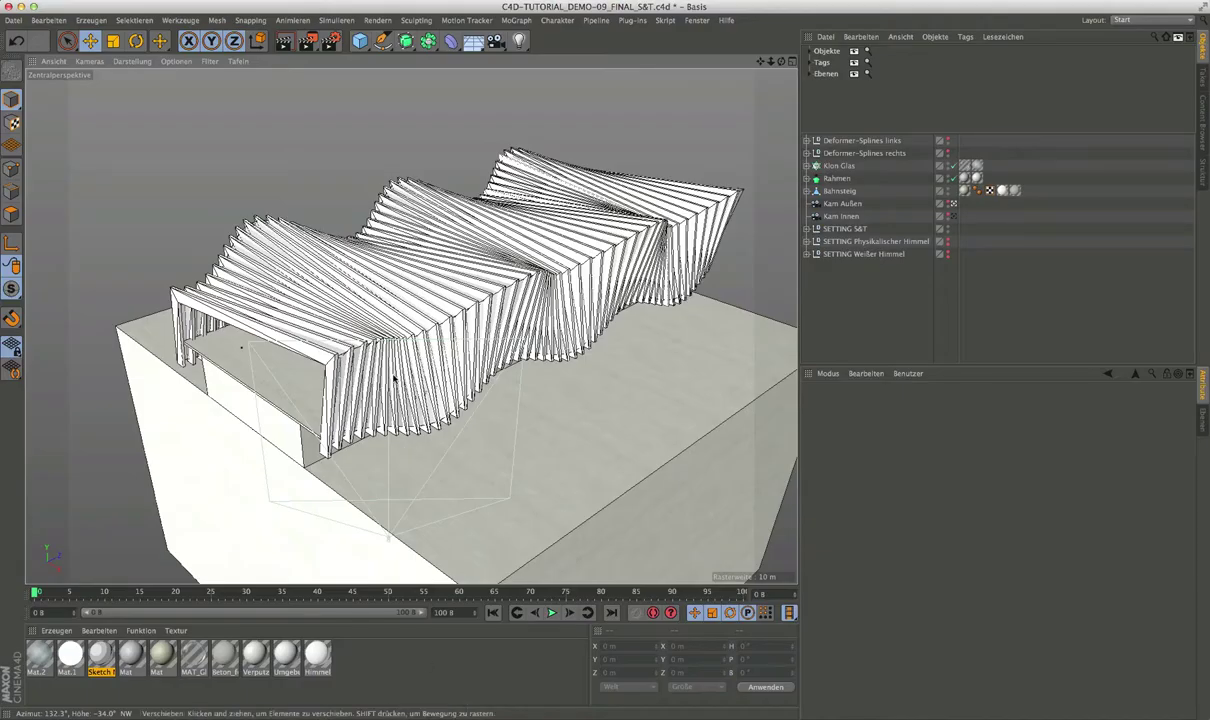
mouse_move(394, 378)
alt+mouse_down()
mouse_move(433, 312)
mouse_move(599, 338)
mouse_move(460, 400)
mouse_move(531, 425)
alt+mouse_up()
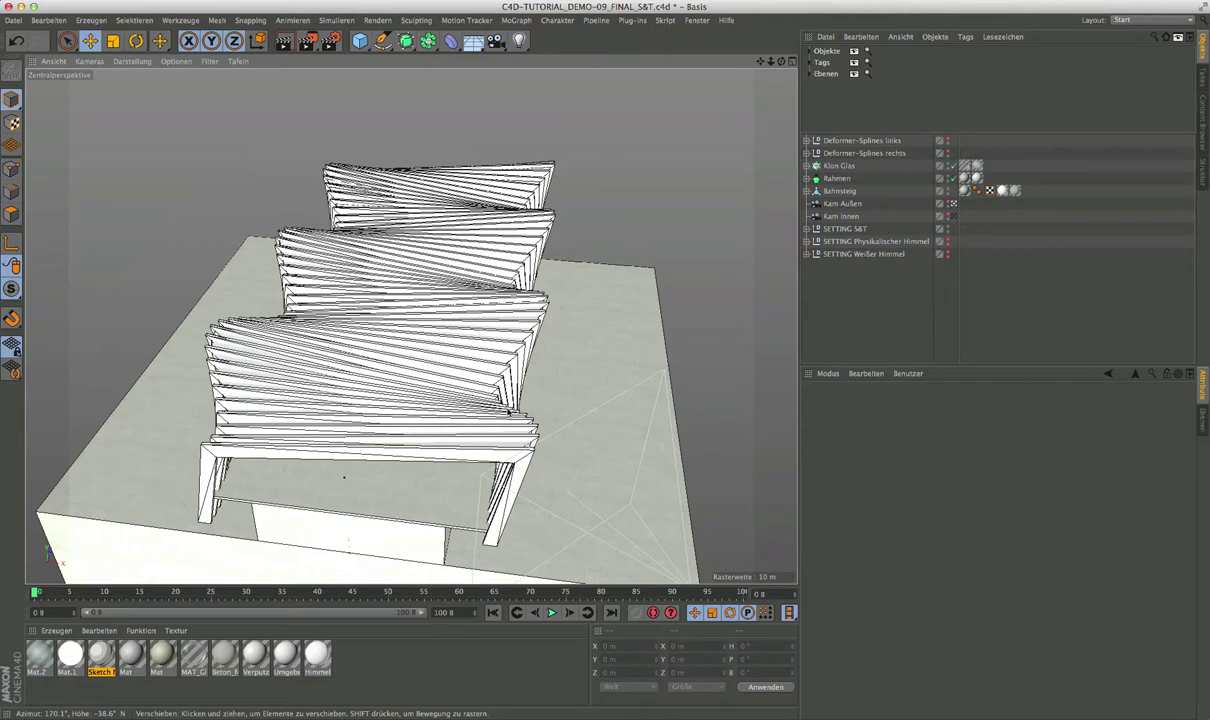
mouse_move(481, 390)
alt+mouse_down()
mouse_move(233, 390)
mouse_move(305, 445)
mouse_move(305, 500)
mouse_move(300, 315)
mouse_move(375, 318)
mouse_move(395, 306)
mouse_move(343, 289)
mouse_move(313, 296)
alt+mouse_up()
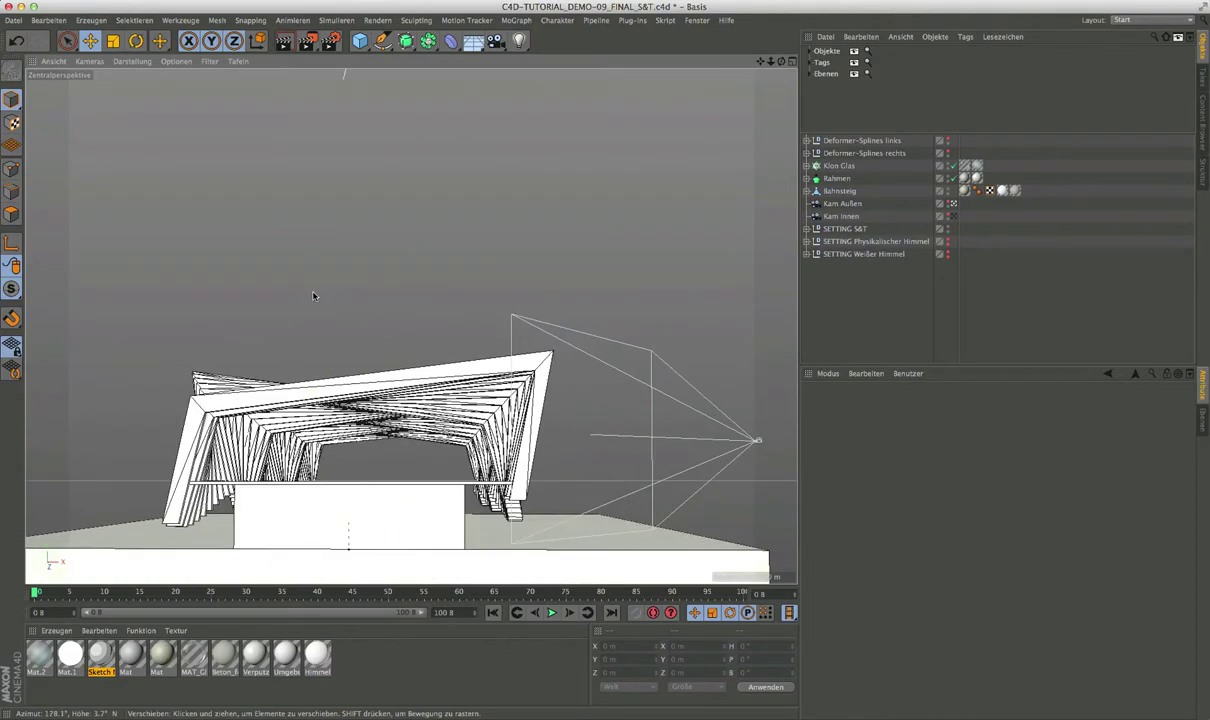
mouse_move(220, 483)
alt+right_down()
mouse_move(300, 432)
mouse_move(372, 419)
mouse_move(419, 453)
mouse_move(446, 453)
mouse_move(433, 447)
alt+right_up()
mouse_move(433, 447)
alt+mouse_down()
mouse_move(369, 468)
mouse_move(497, 378)
mouse_move(494, 354)
mouse_move(467, 379)
mouse_move(497, 354)
mouse_move(478, 412)
mouse_move(527, 402)
mouse_move(512, 384)
alt+mouse_up()
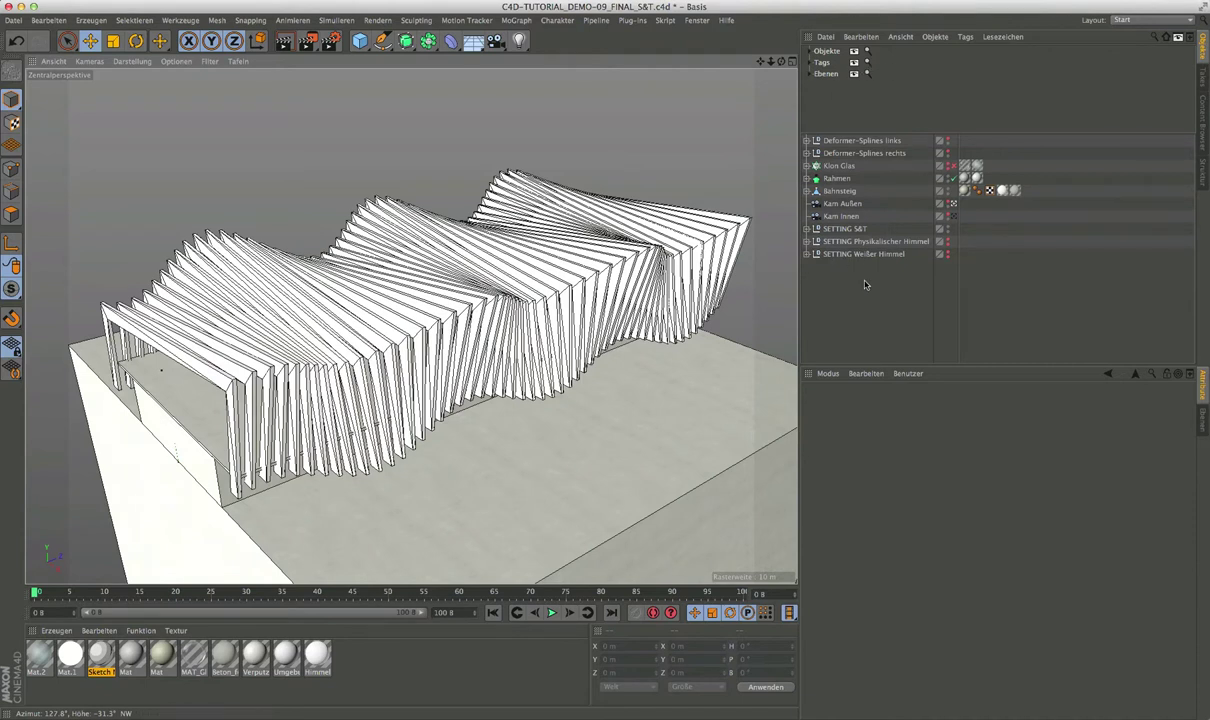
drag(873, 275, 816, 204)
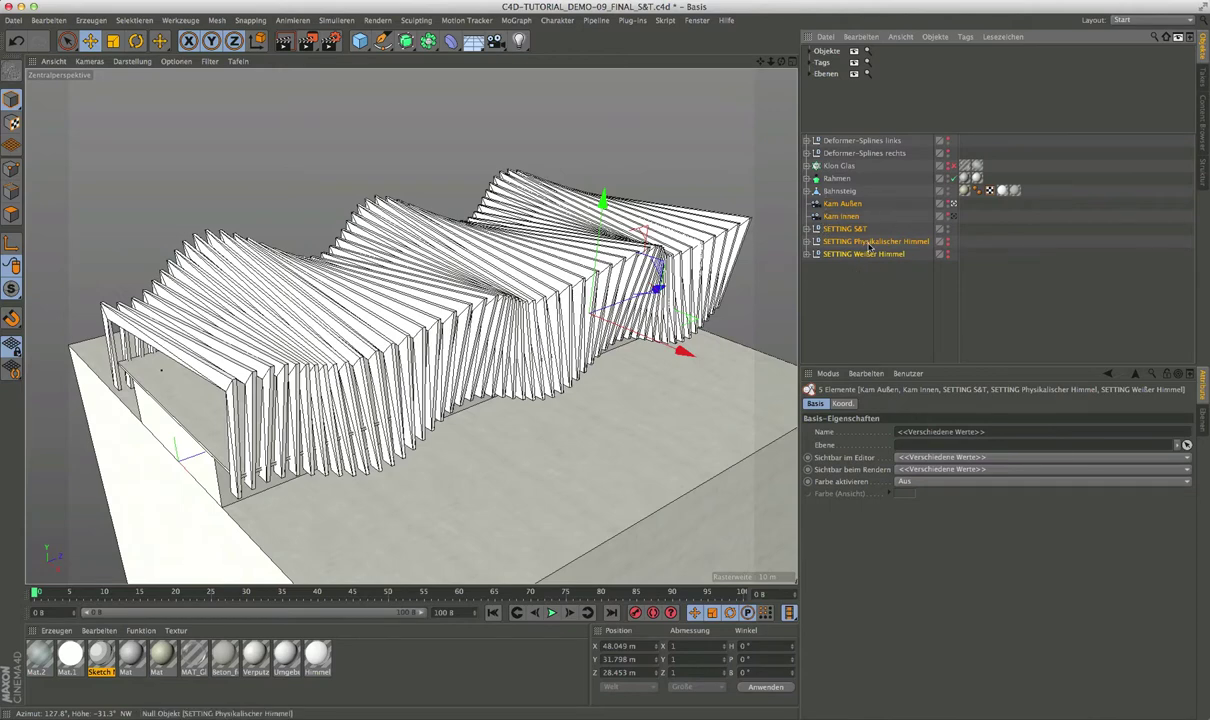
Test-lift the Bahnsteig platform to 26.922 m on Y, then undo the move.
click(815, 190)
drag(438, 257, 424, 100)
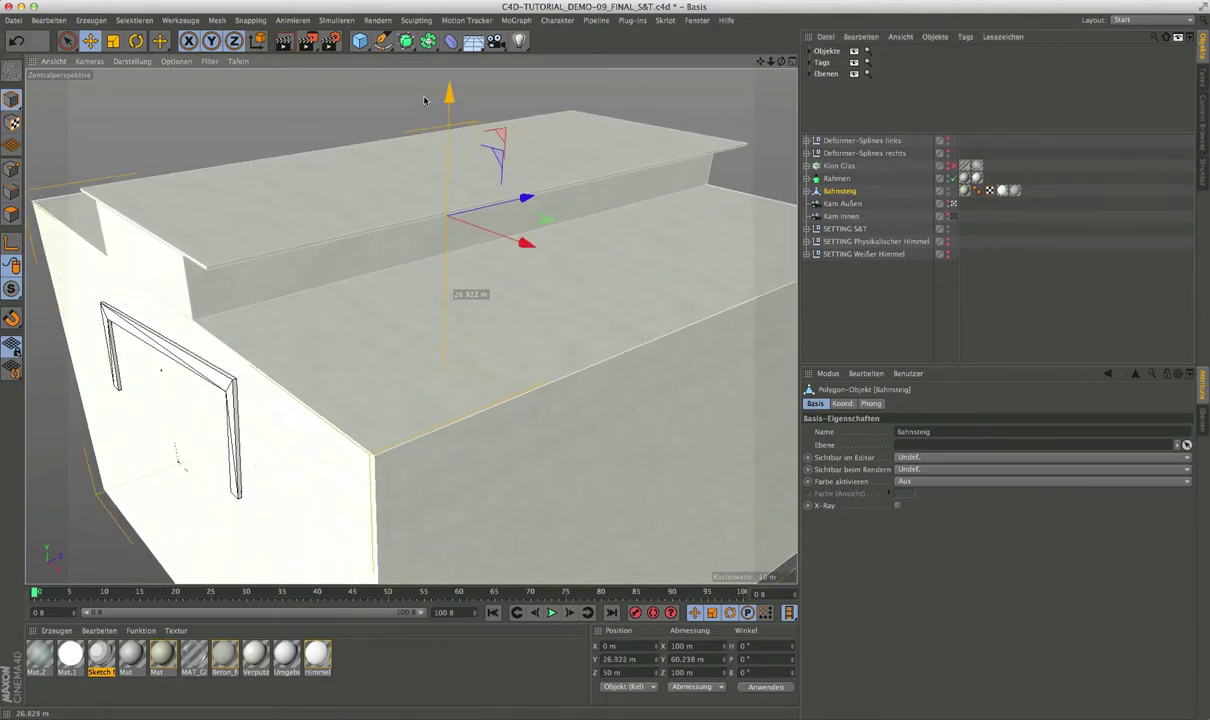
drag(424, 100, 424, 100)
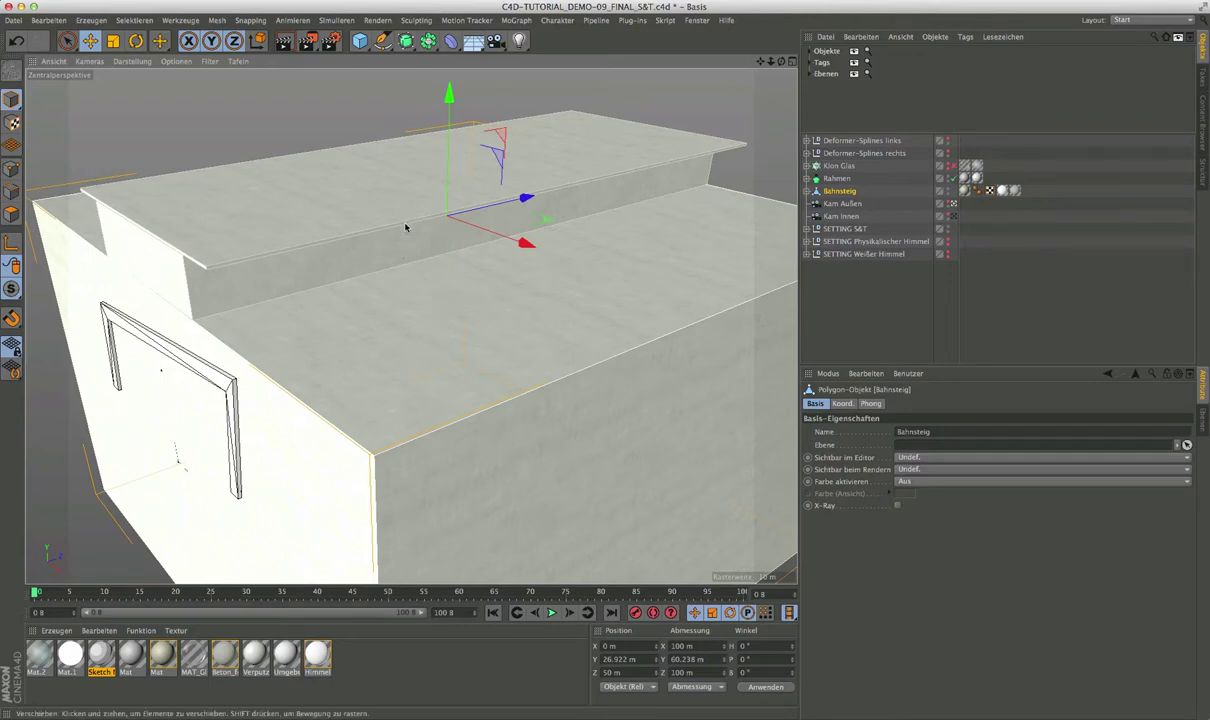
key(ctrl+z)
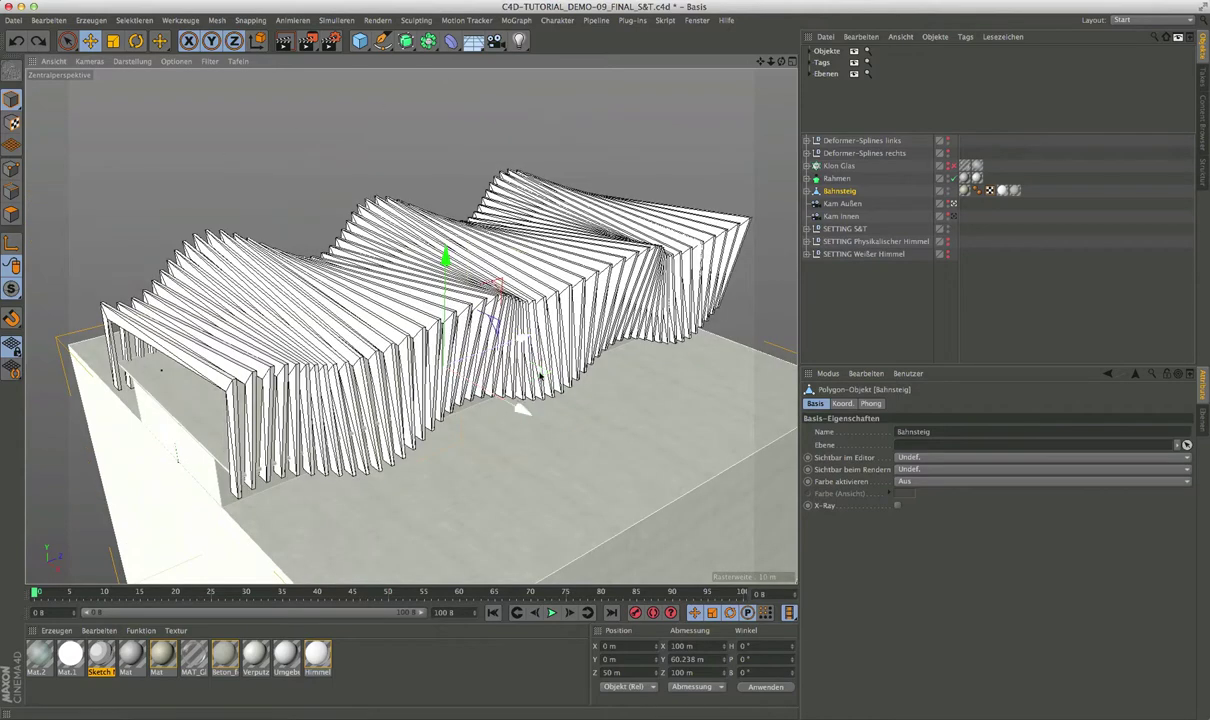
Expand Rahmen and select the Klon Glas cloner (Linear, 51 clones).
mouse_move(633, 316)
alt+mouse_down()
mouse_move(522, 370)
mouse_move(518, 400)
alt+mouse_up()
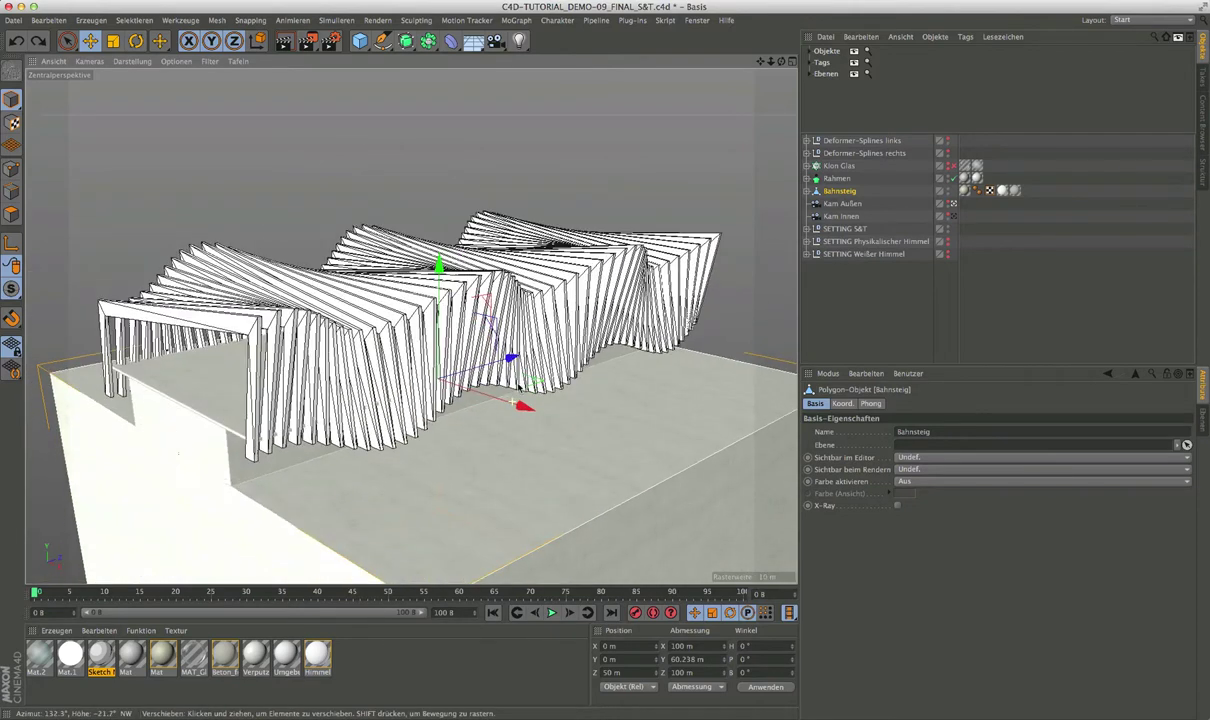
click(837, 178)
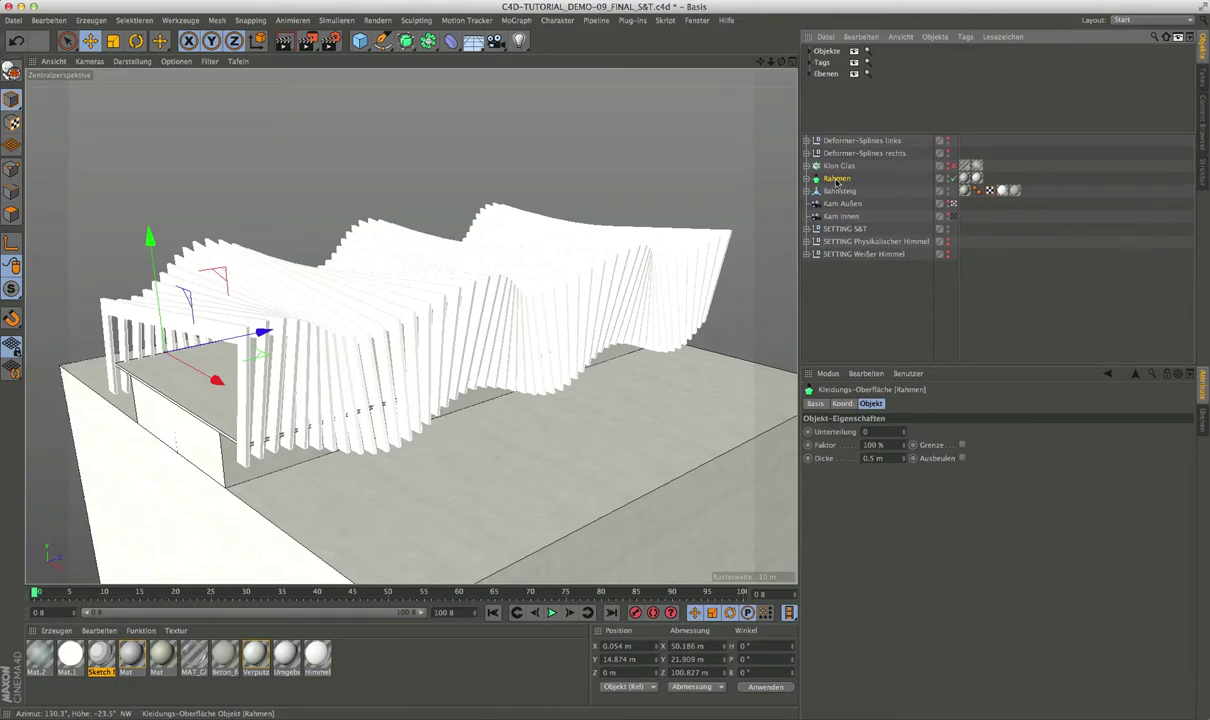
click(808, 178)
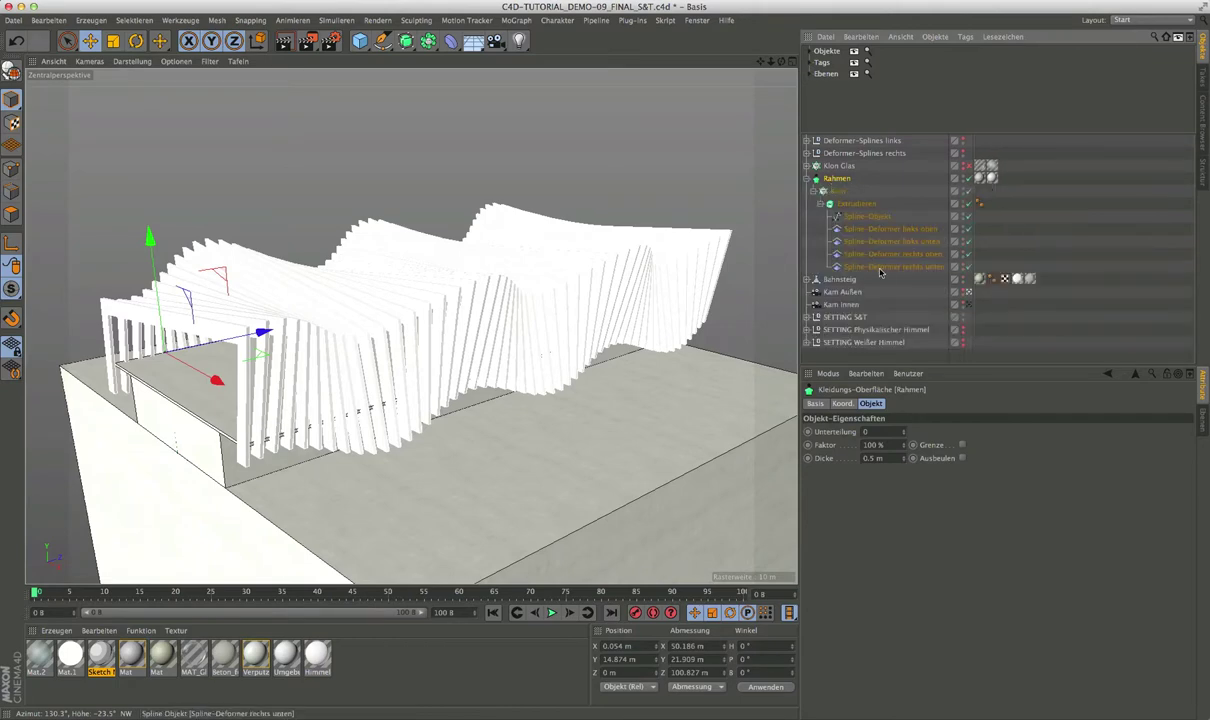
click(838, 166)
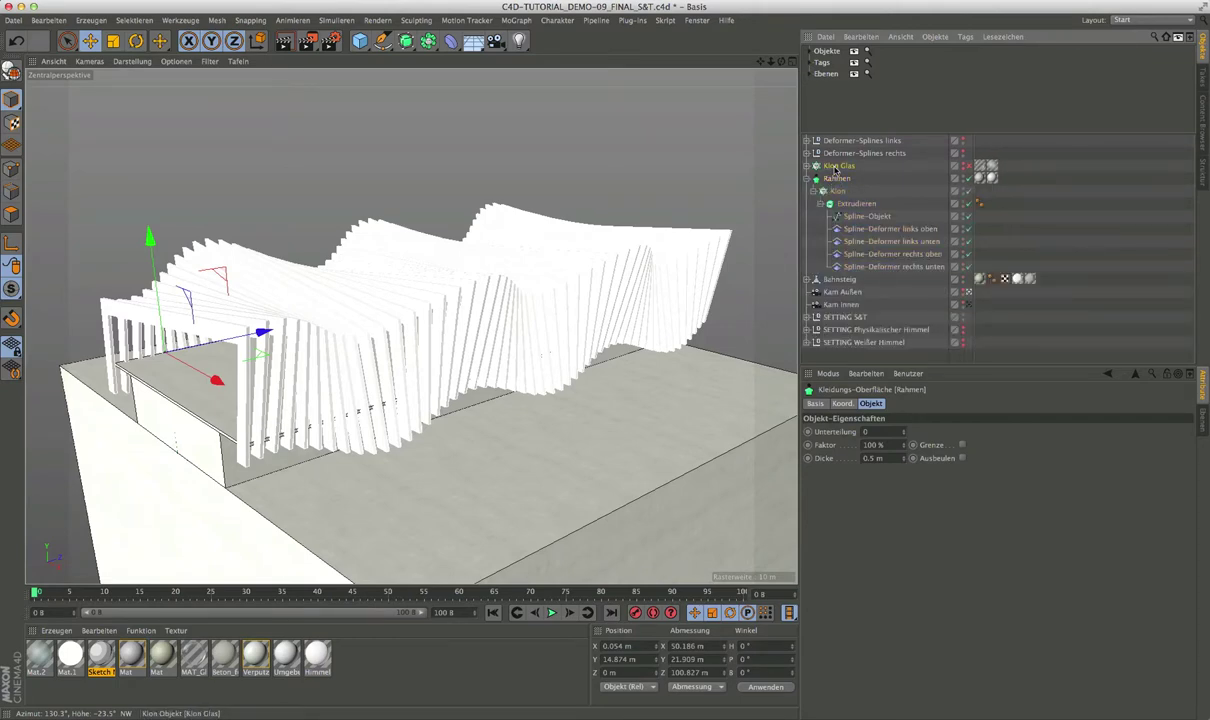
mouse_move(386, 346)
alt+mouse_down()
mouse_move(343, 370)
mouse_move(320, 362)
alt+mouse_up()
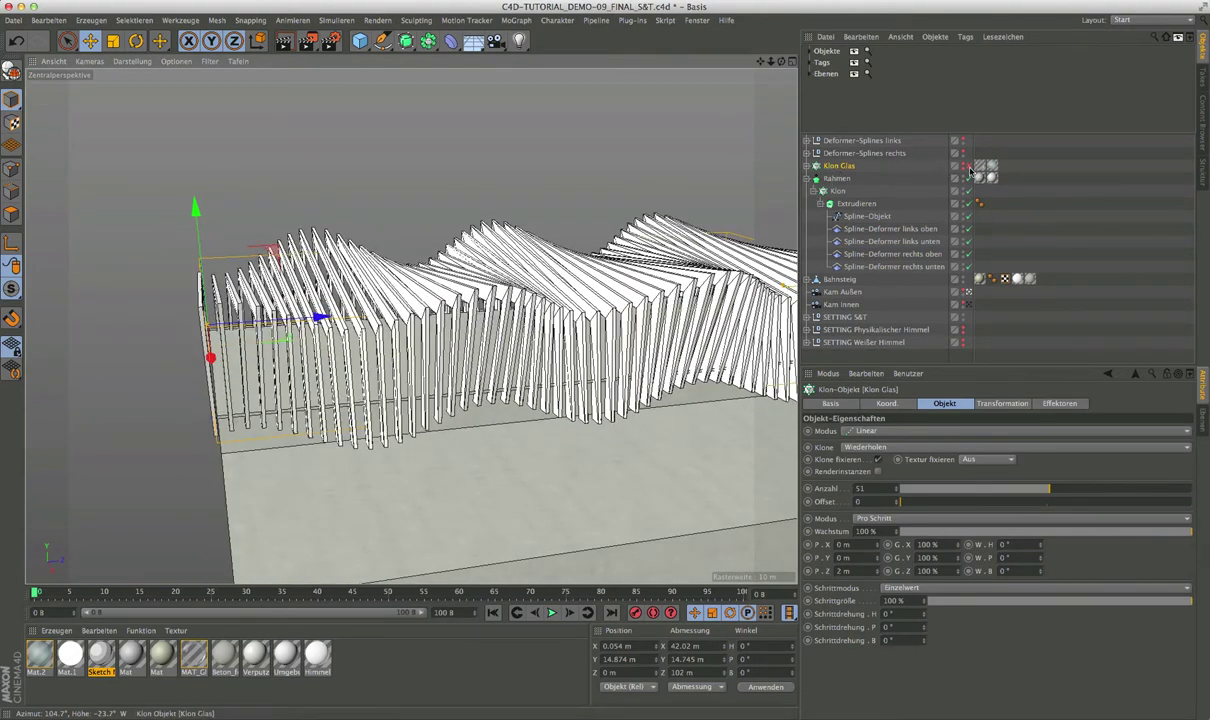
scroll(662, 190, up, 5)
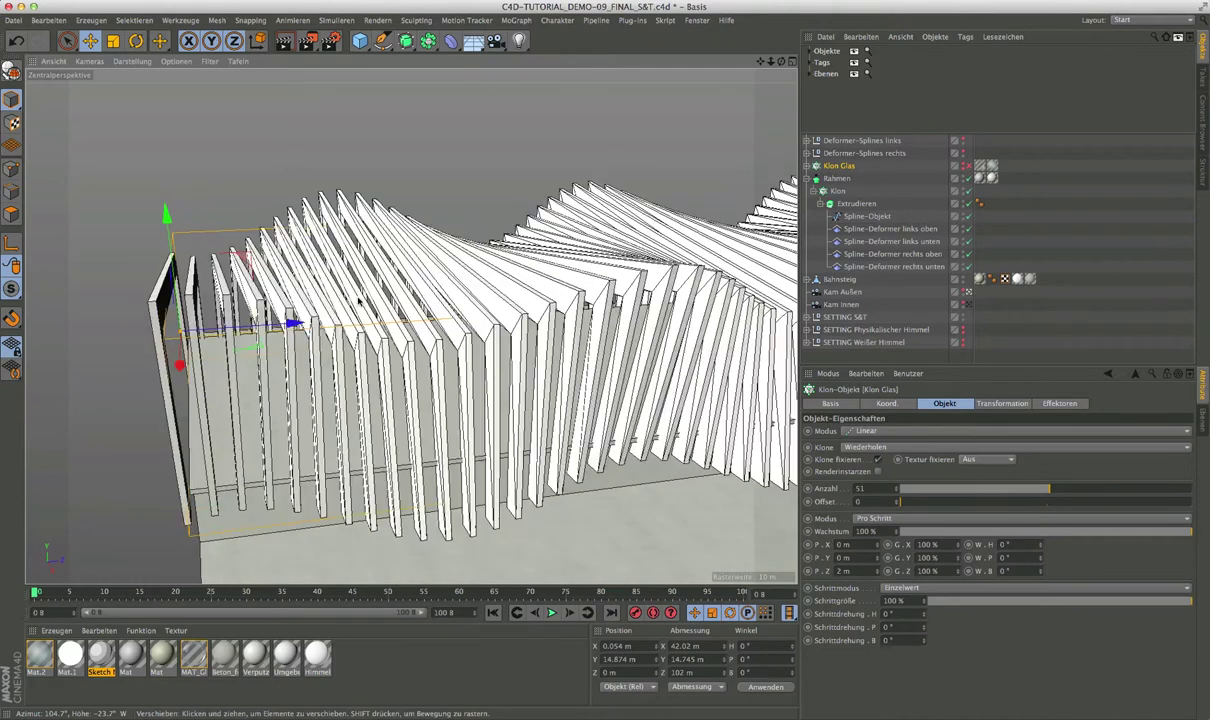
Expand Deformer-Splines rechts and links to list their Orginal and Ziel splines, and enlarge the object list.
click(815, 152)
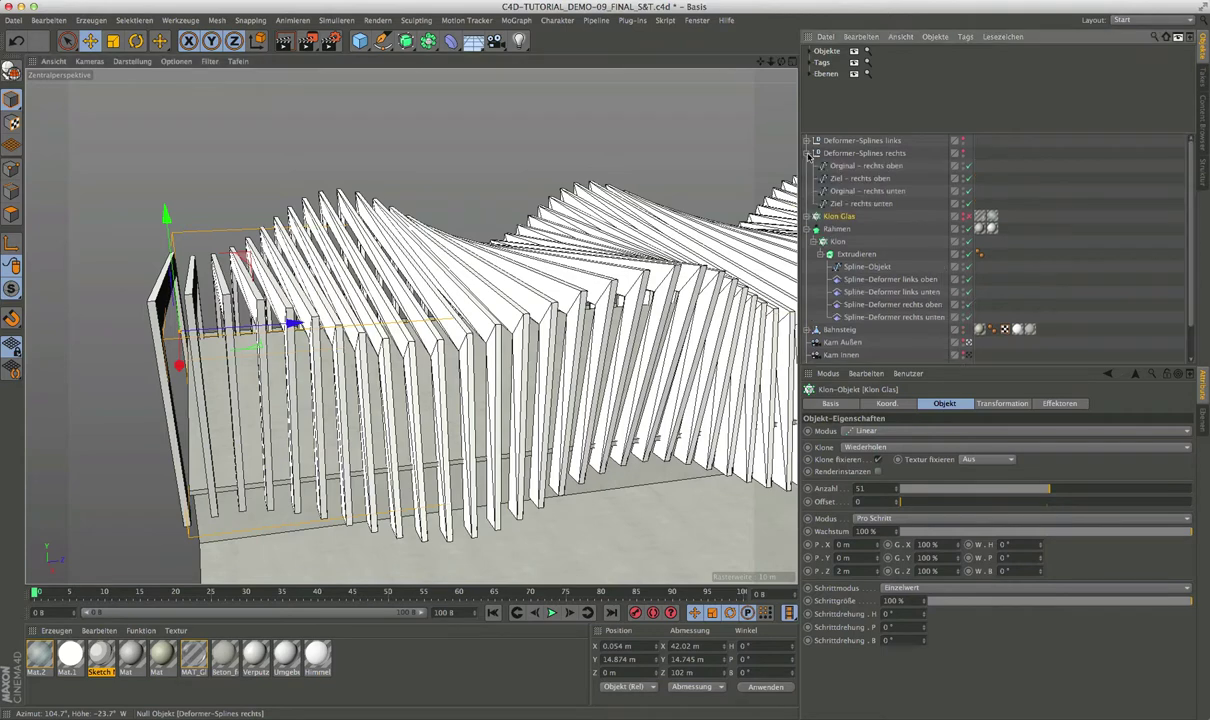
click(815, 140)
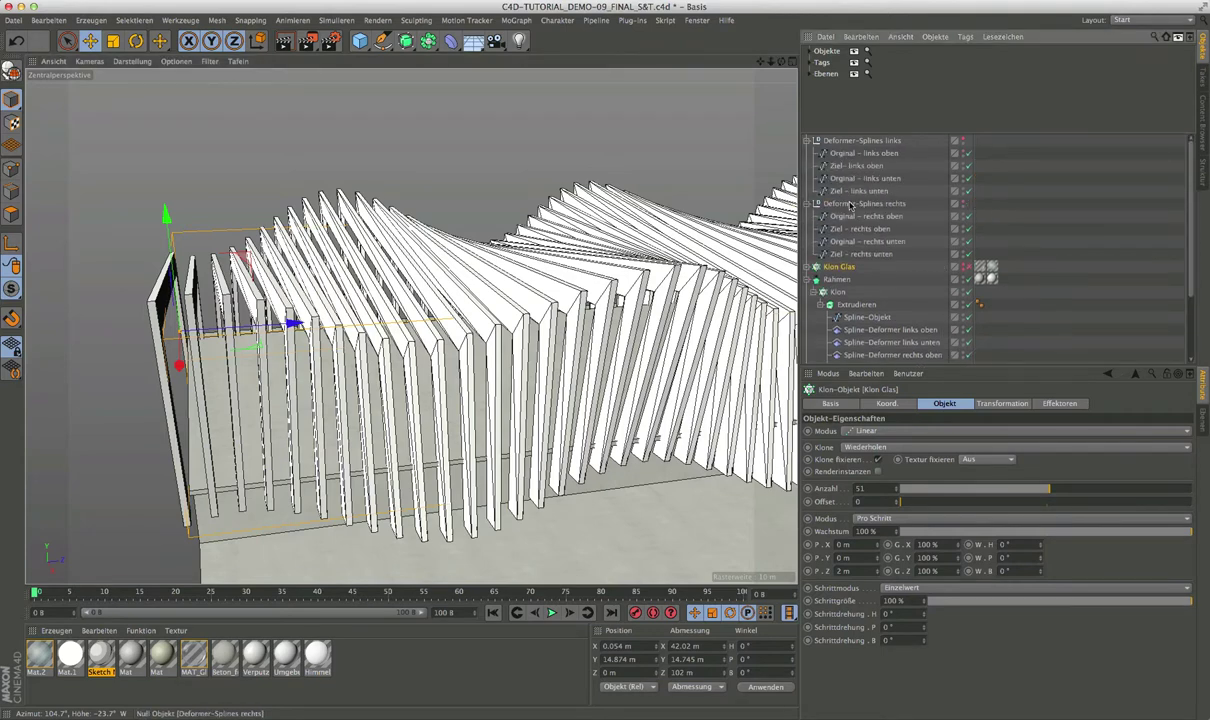
click(850, 203)
click(862, 140)
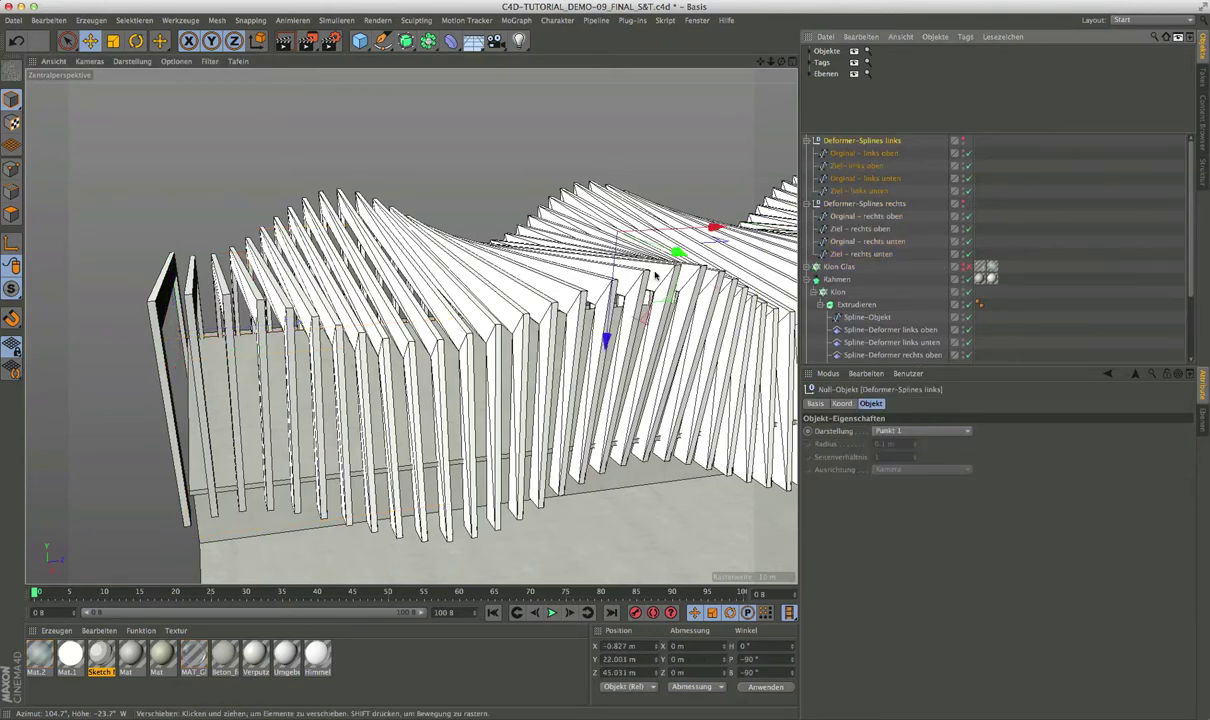
alt+drag(545, 300, 650, 270)
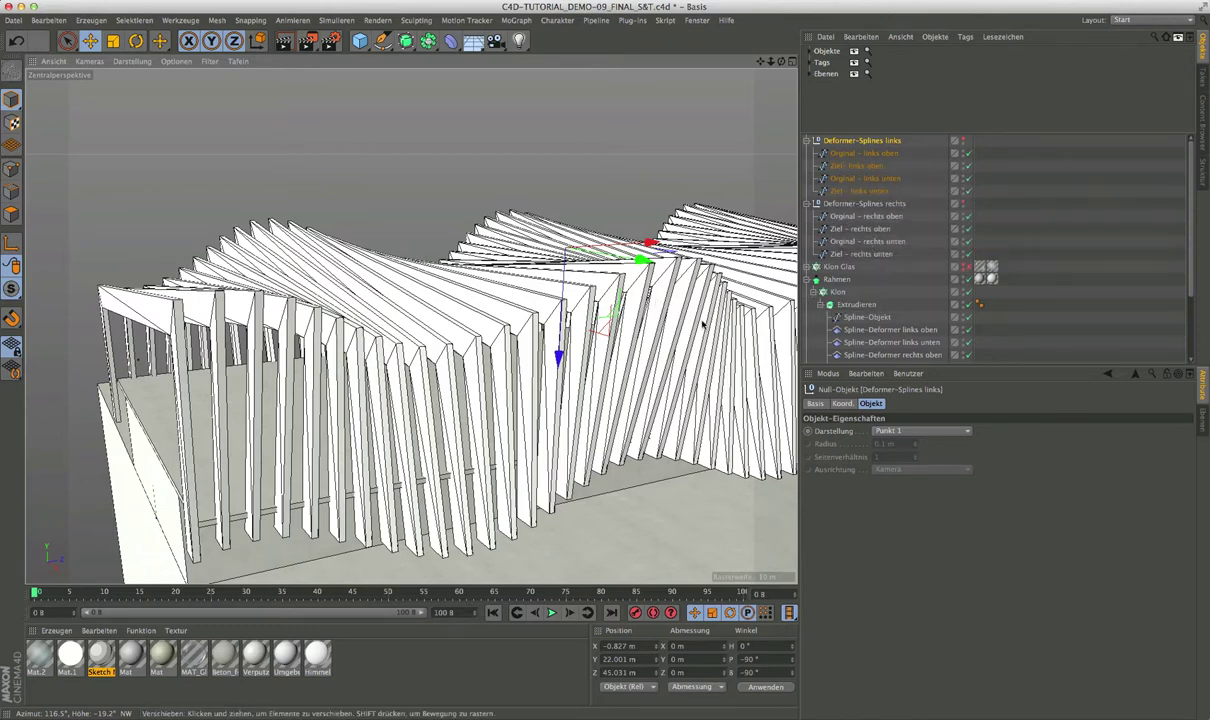
alt+drag(435, 287, 550, 318)
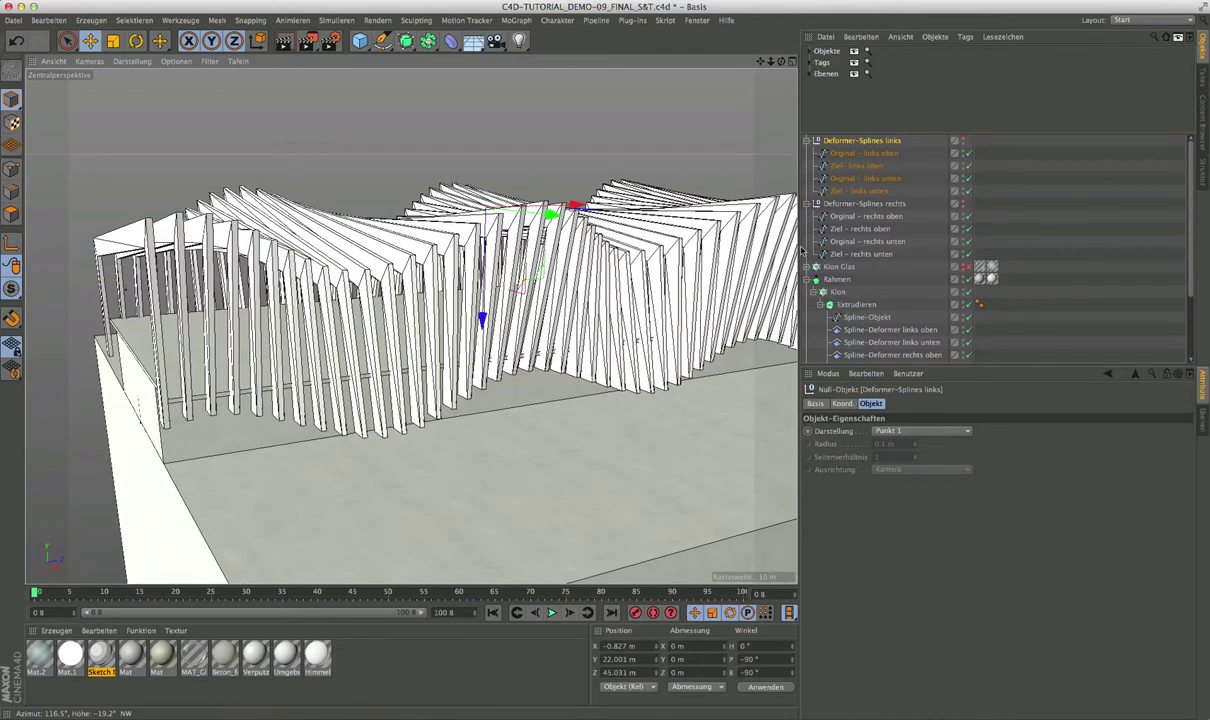
drag(1010, 369, 1008, 462)
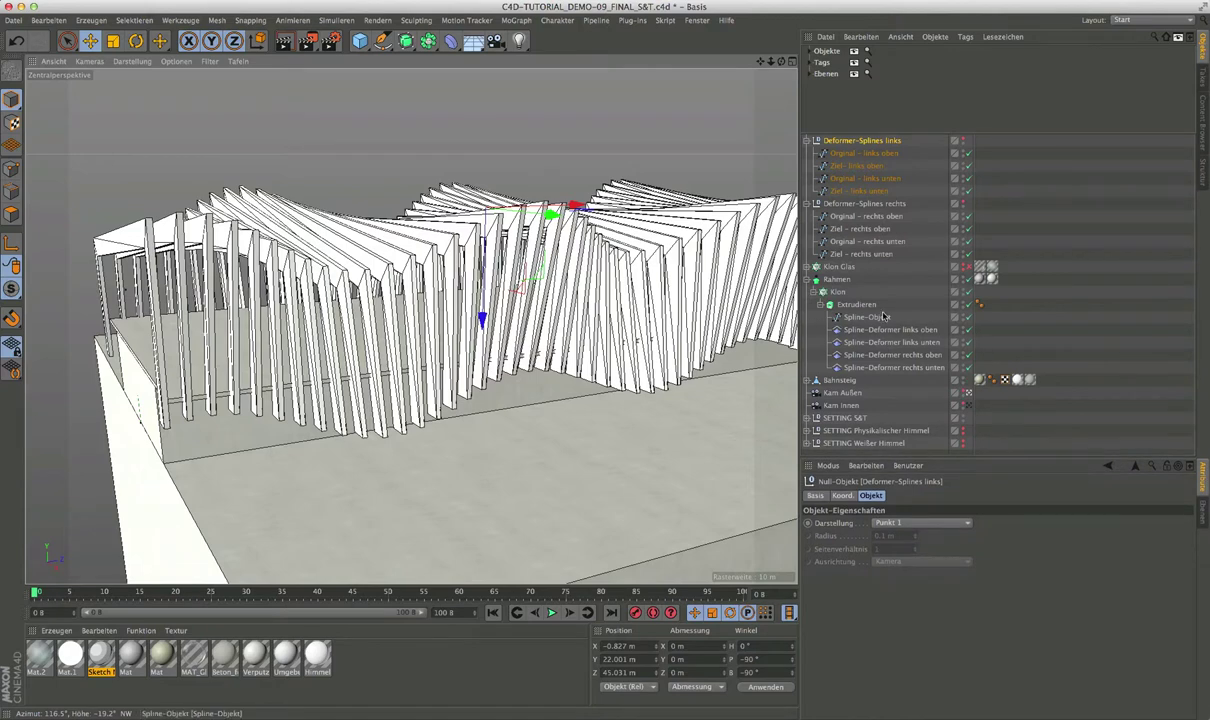
Select Rahmen and Klon, and collapse the spline deformers under Extrudieren.
click(836, 280)
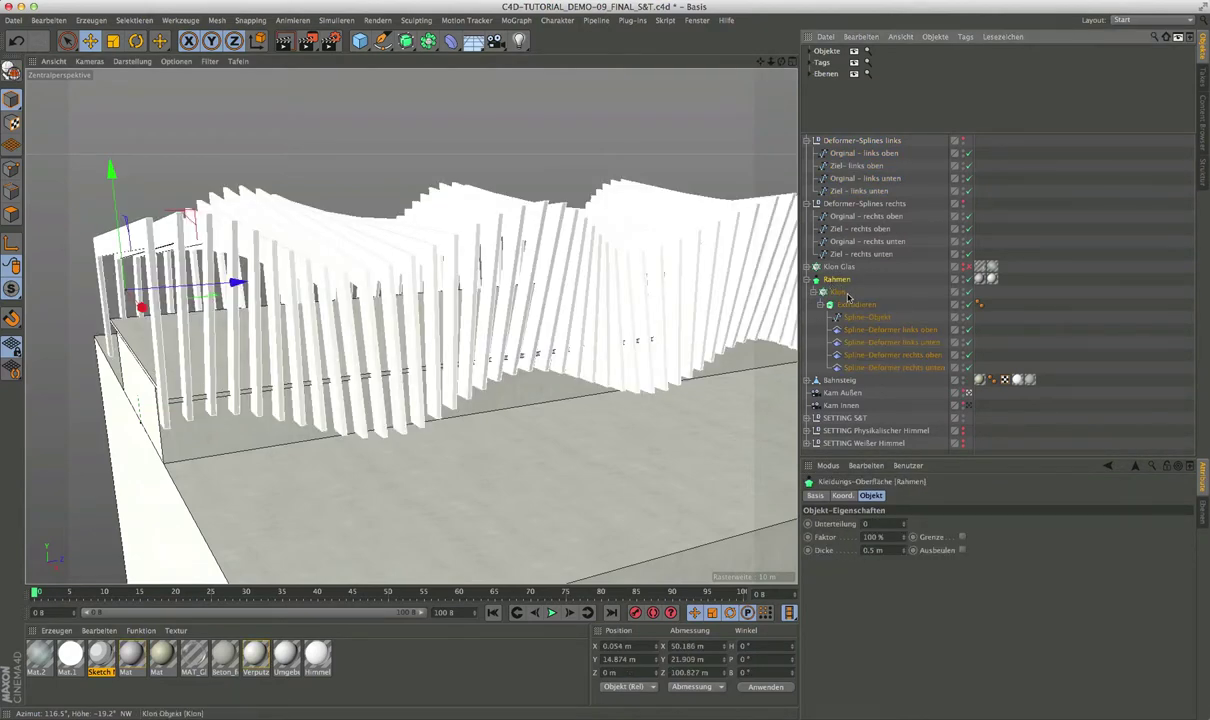
click(836, 292)
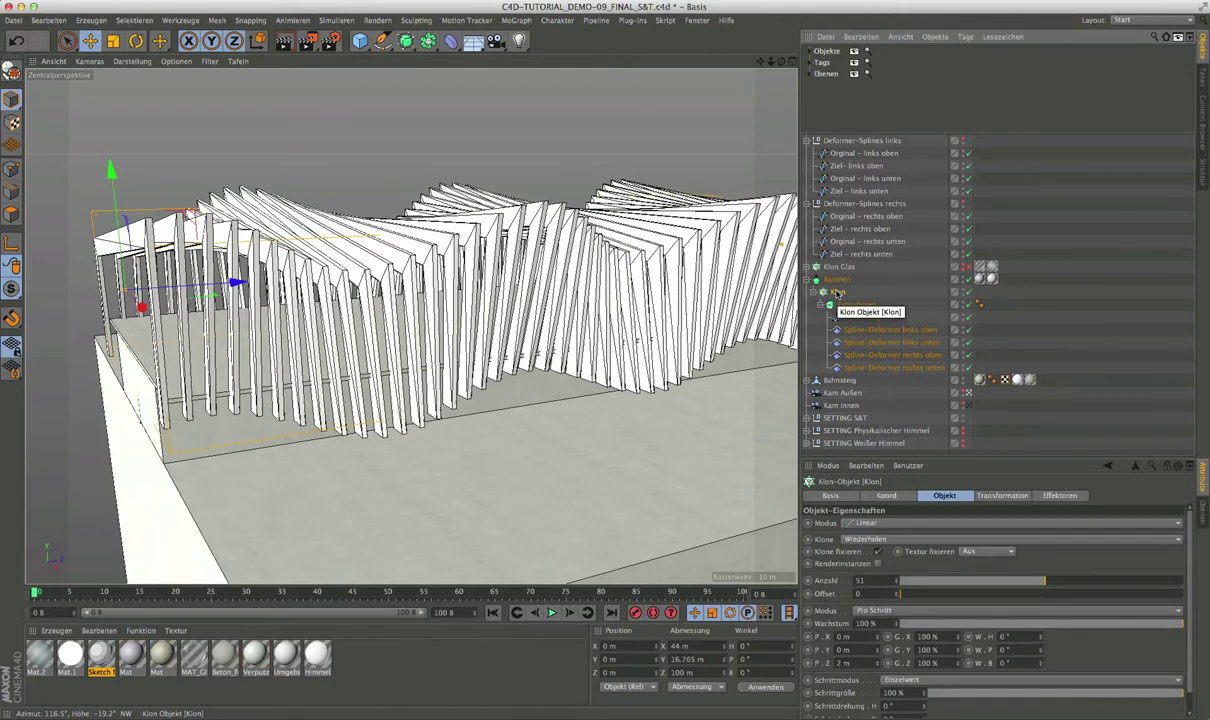
click(821, 305)
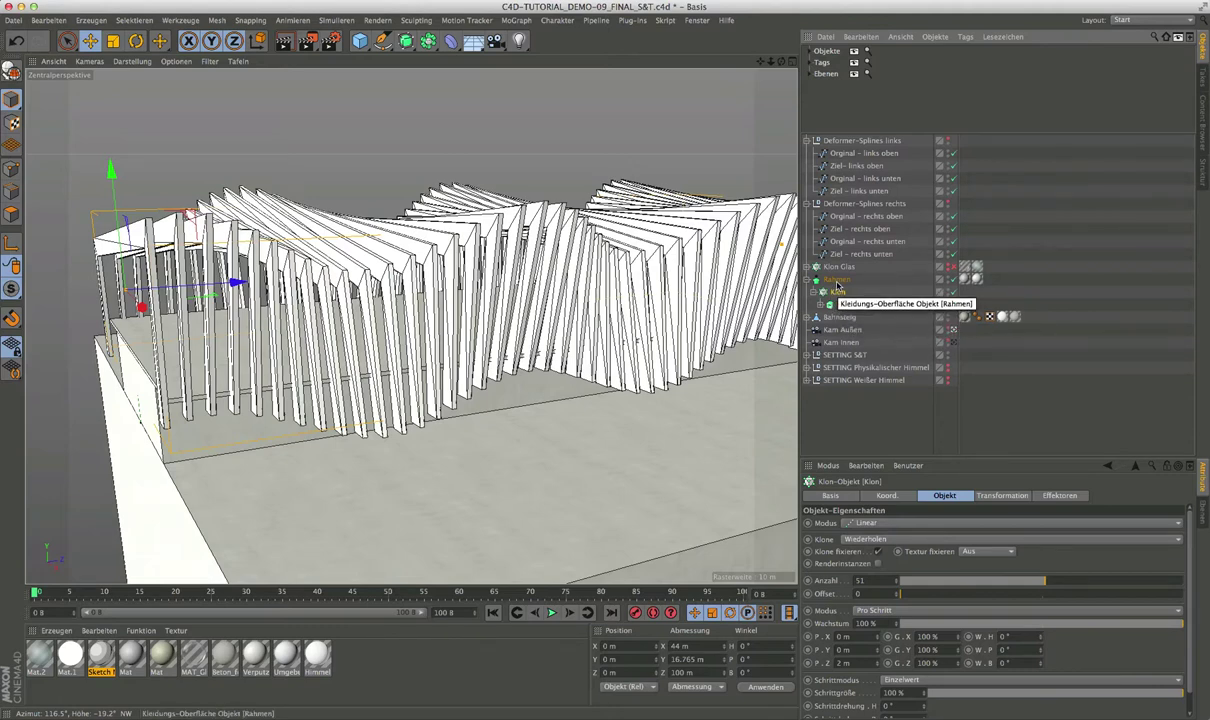
Reselect Rahmen and check the Simulieren > Kleidung > Kleidungs-Oberfläche command.
click(837, 281)
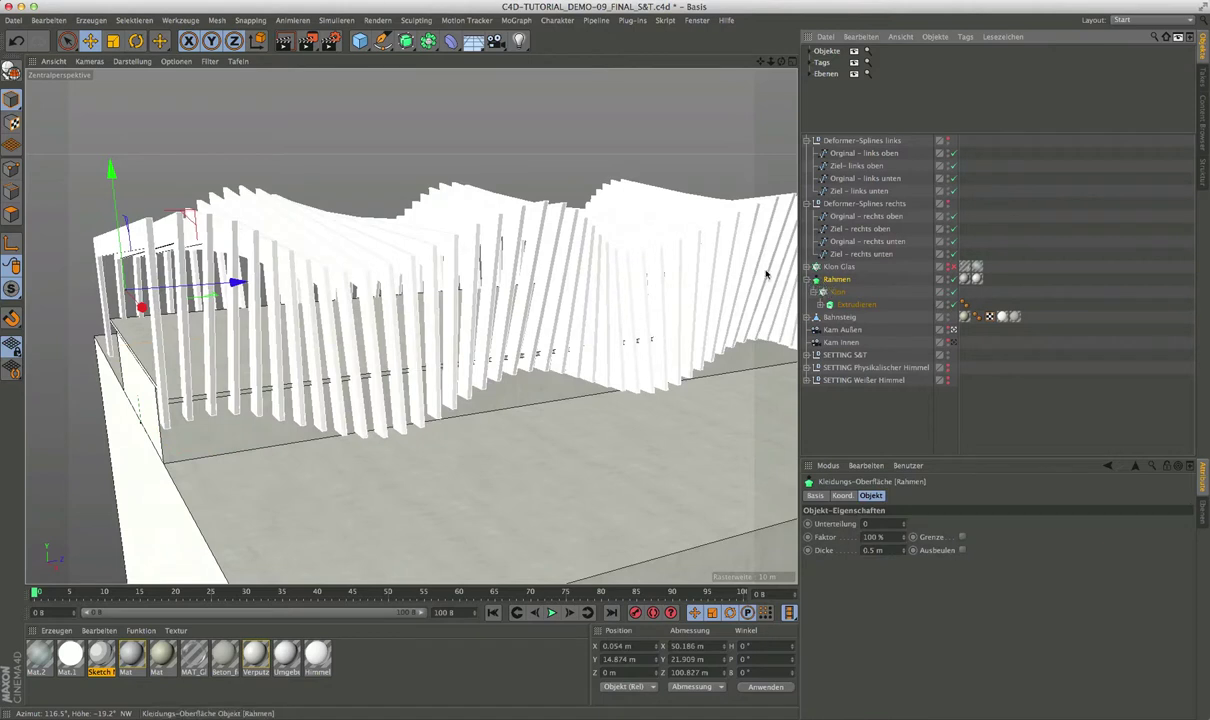
click(336, 20)
mouse_move(336, 39)
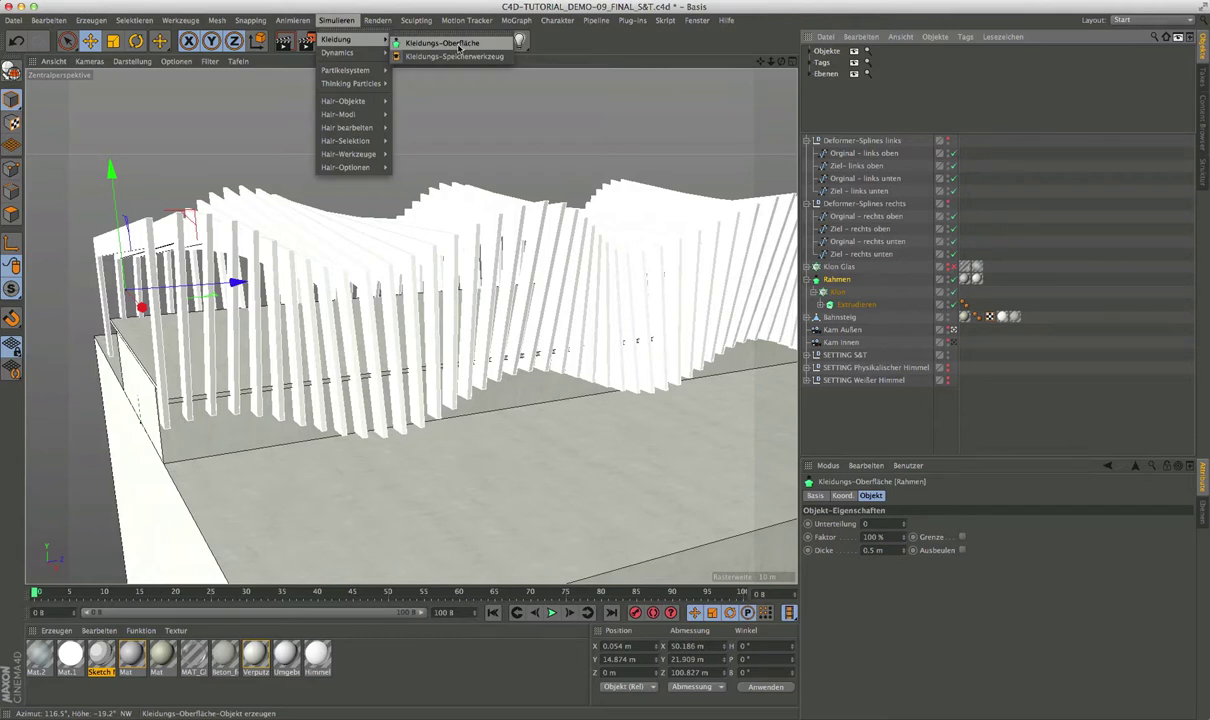
click(425, 46)
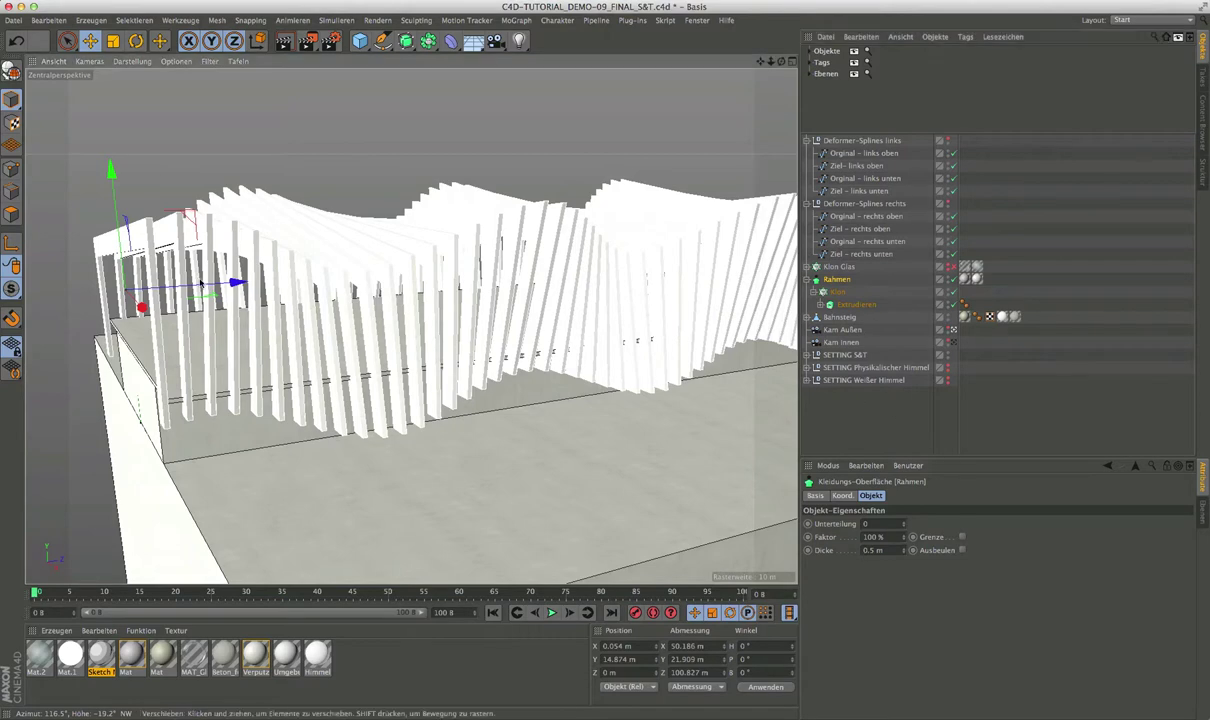
mouse_move(600, 530)
alt+mouse_down()
mouse_move(189, 270)
mouse_move(180, 280)
alt+mouse_up()
scroll(190, 265, up, 3)
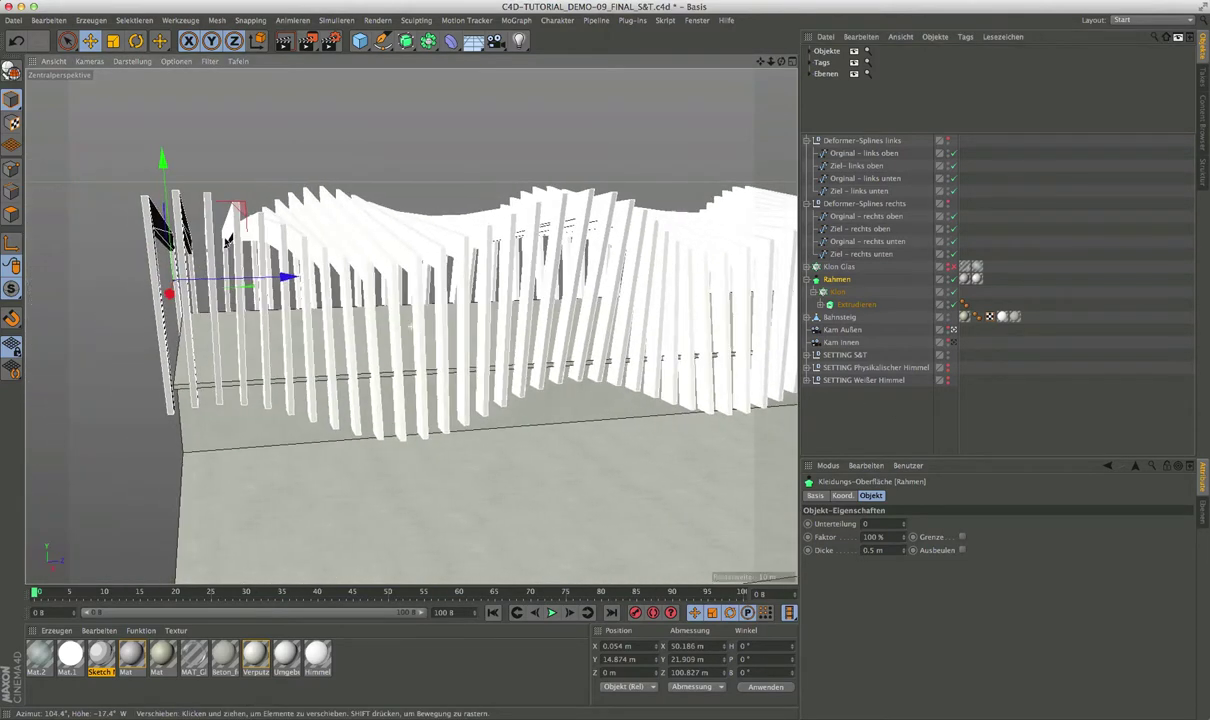
scroll(237, 210, up, 3)
scroll(237, 210, up, 1)
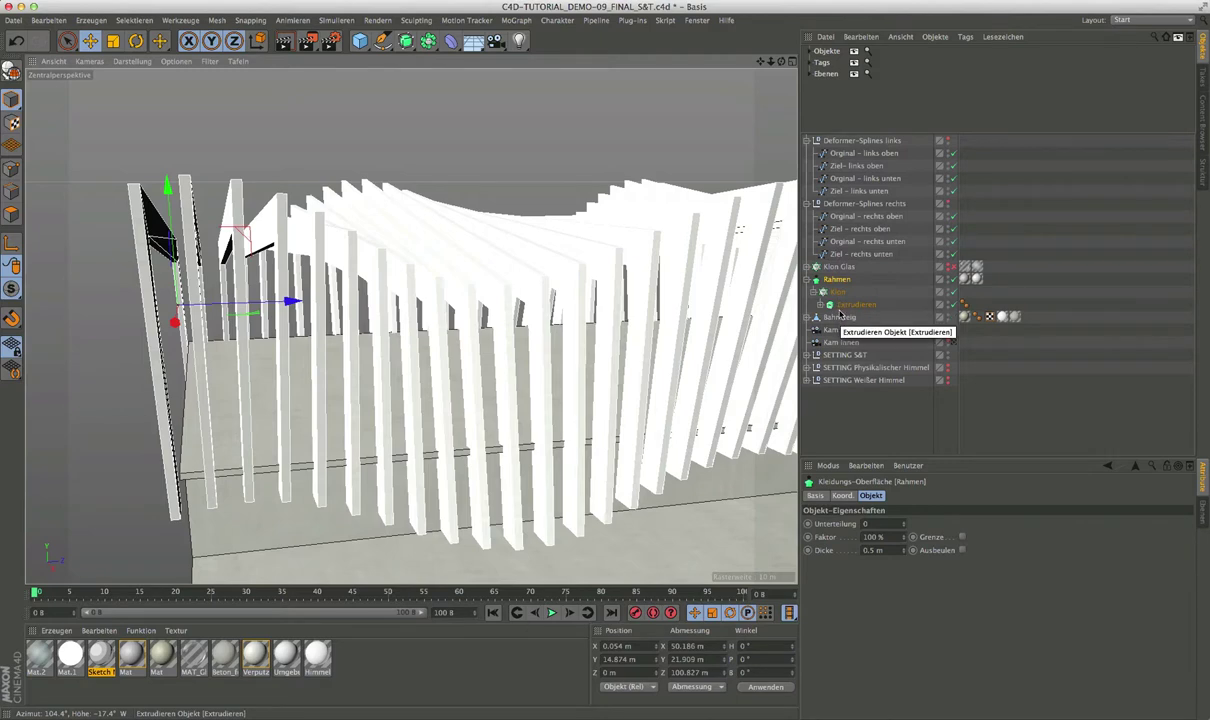
Disable the Rahmen cloth surface, extrude the slats 1.5 m in Z, and expand Klon and Extrudieren.
click(847, 306)
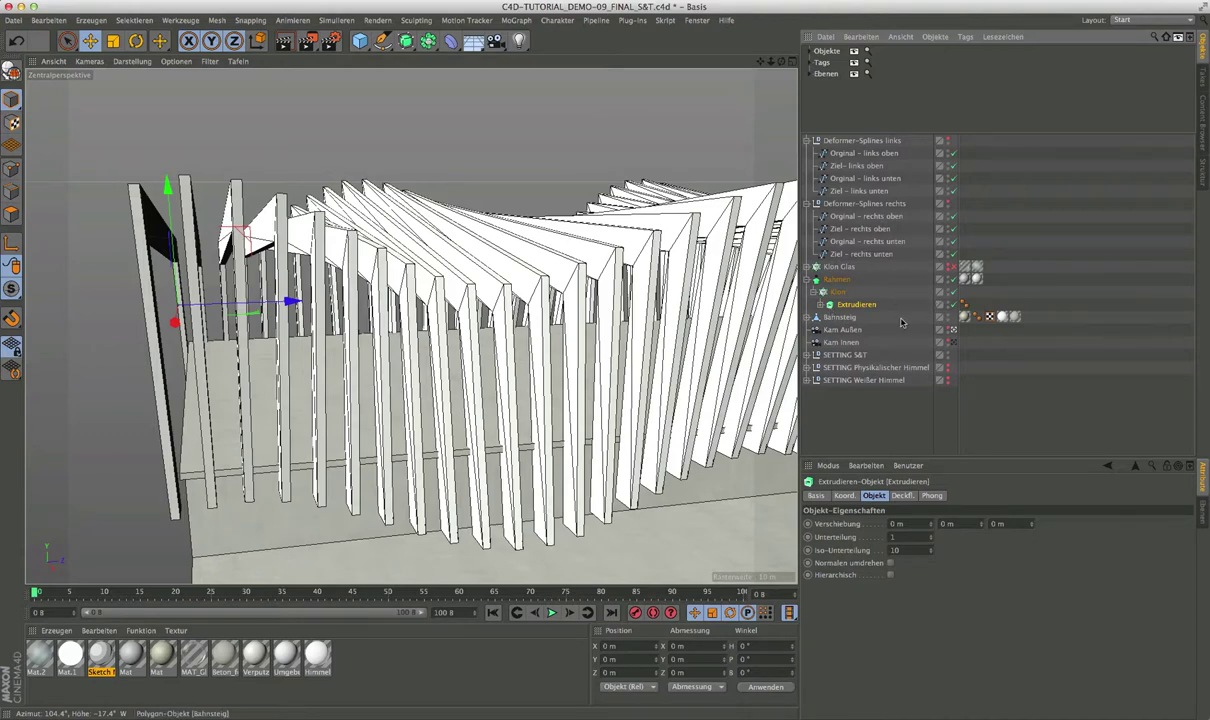
click(952, 281)
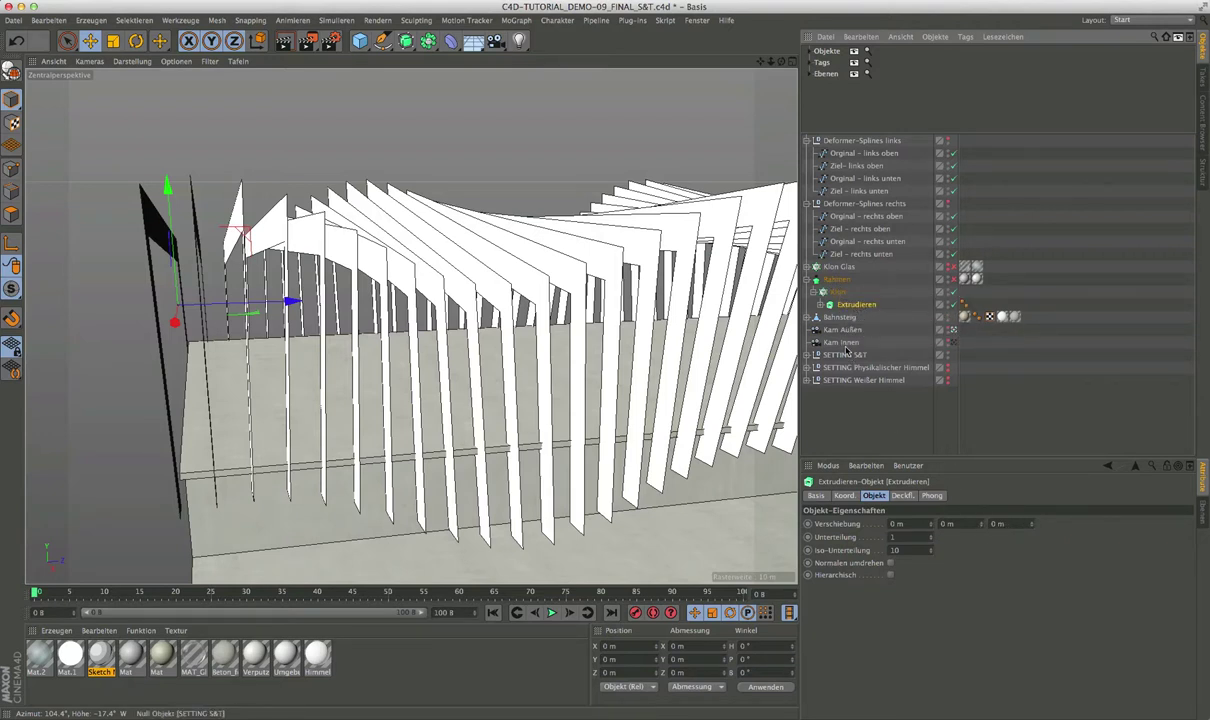
click(1009, 527)
text(3)
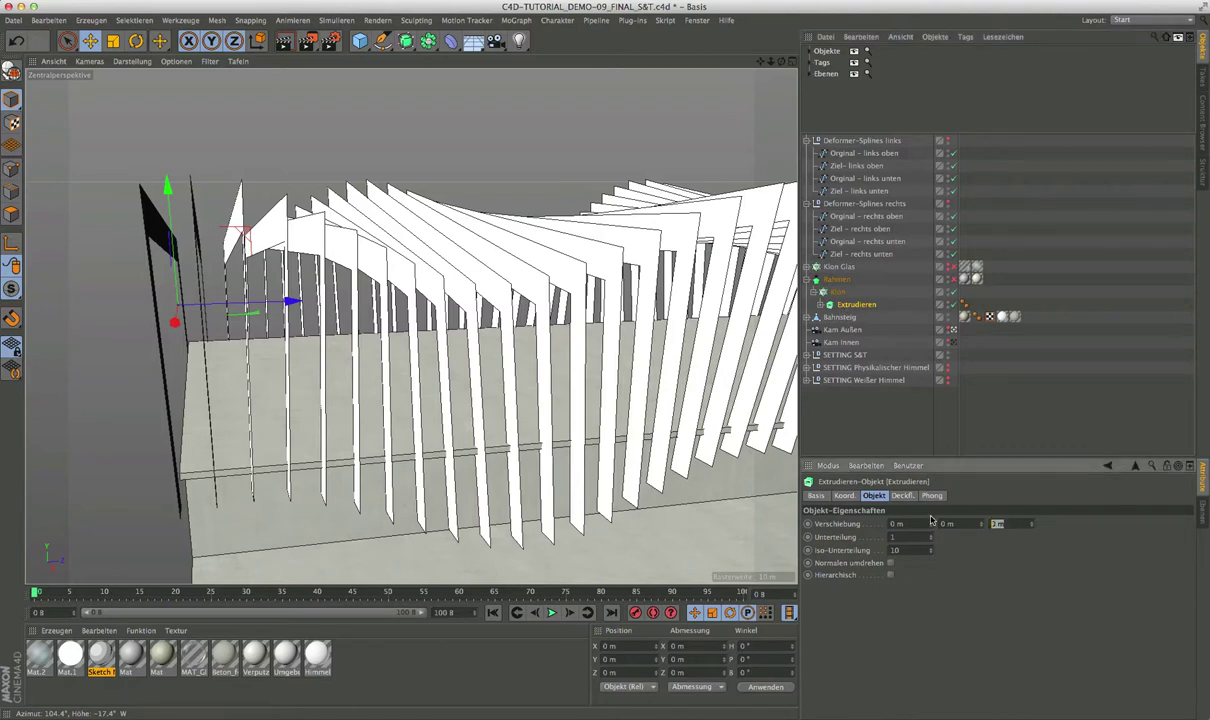
text(1.5)
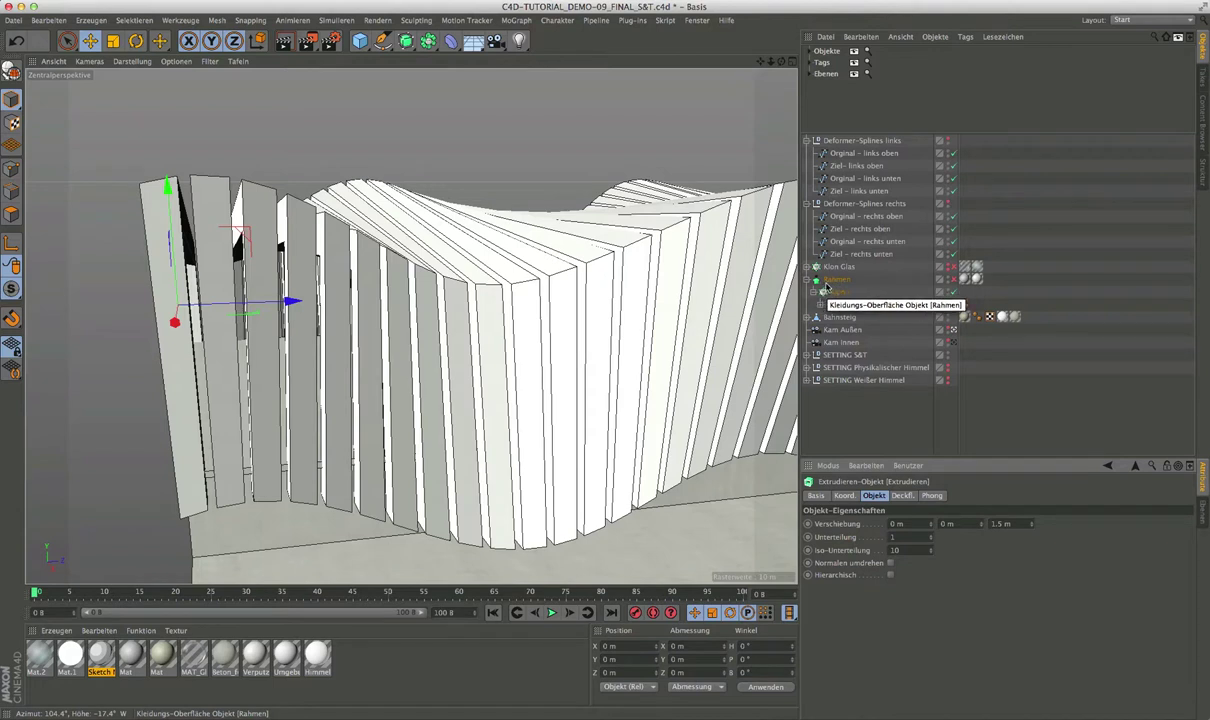
click(815, 291)
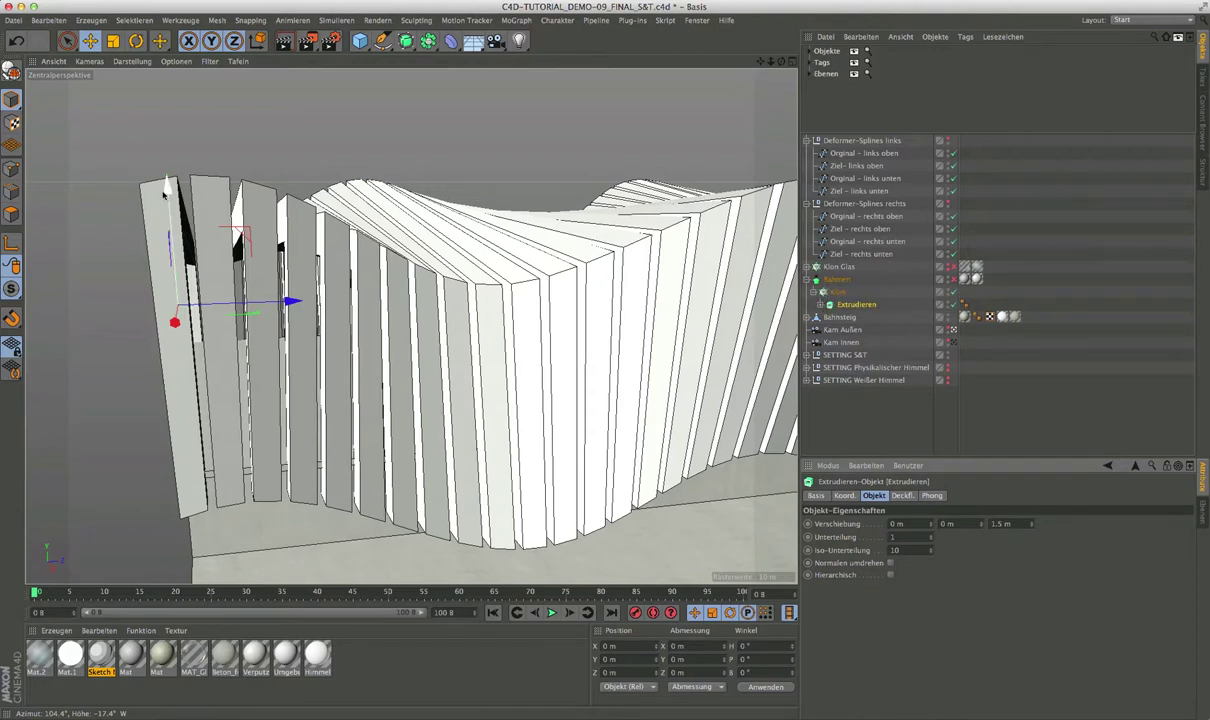
click(820, 305)
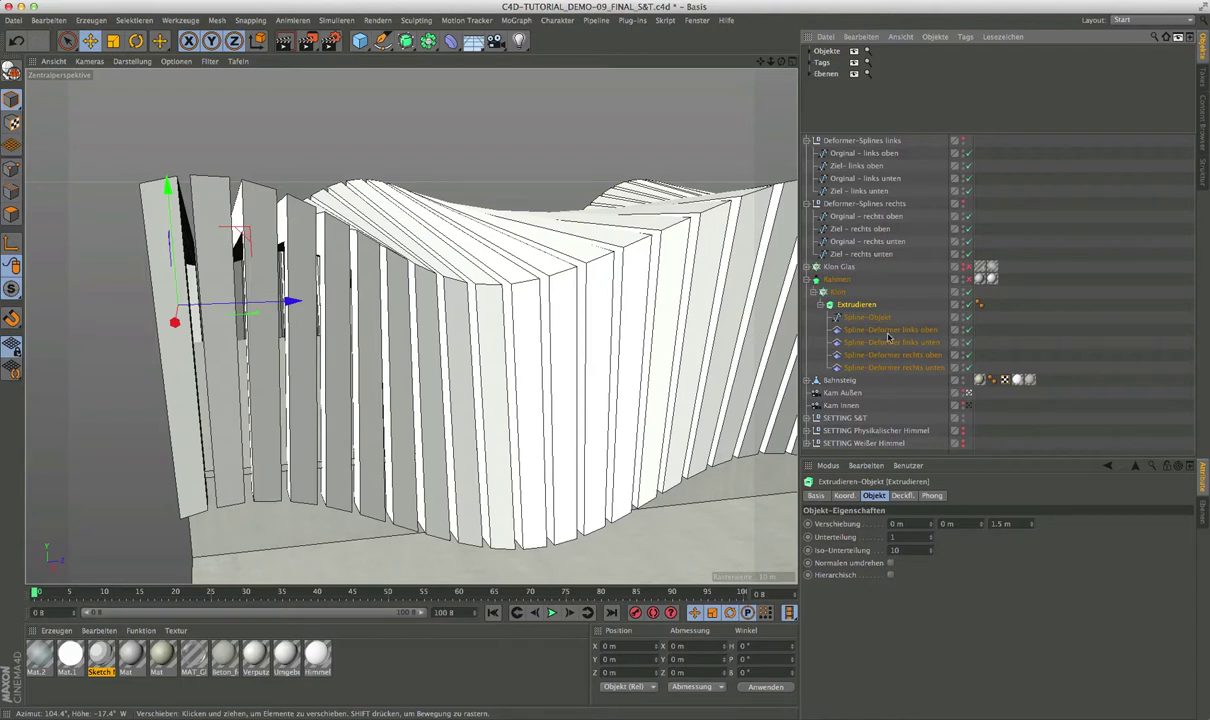
Reset the Extrudieren Z offset to 0 m and re-enable Rahmen with Dicke 1.5 m.
click(1020, 525)
text(0)
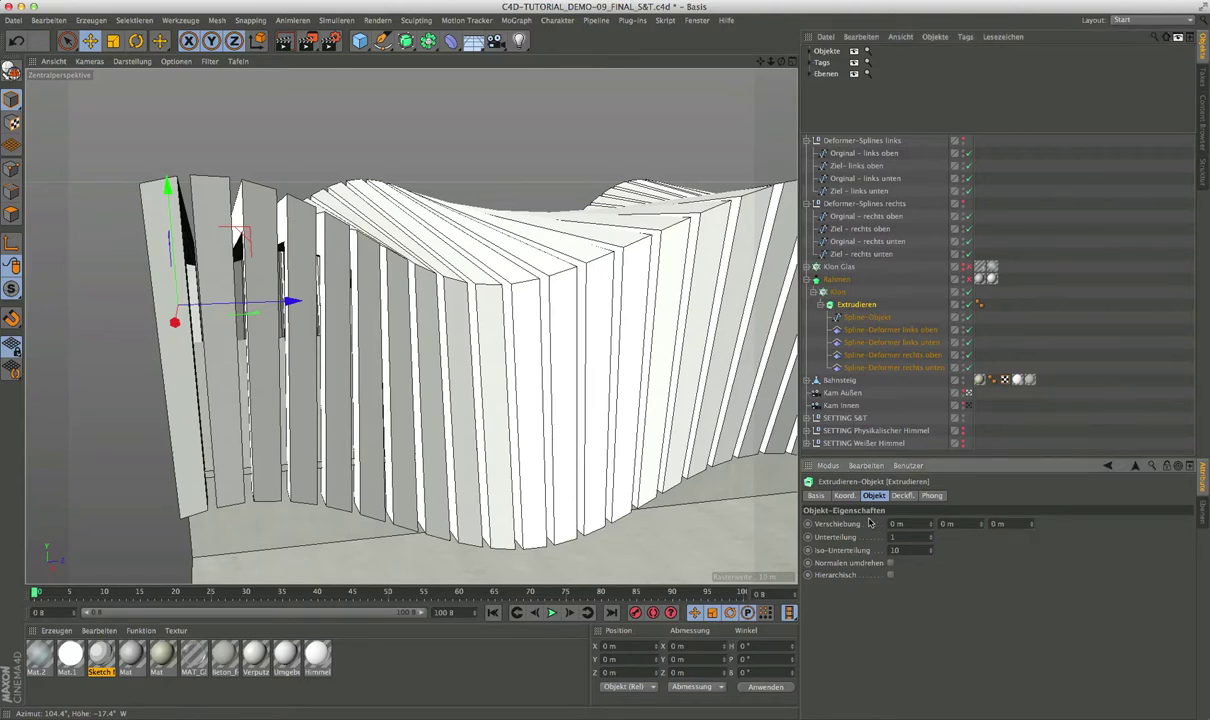
click(967, 281)
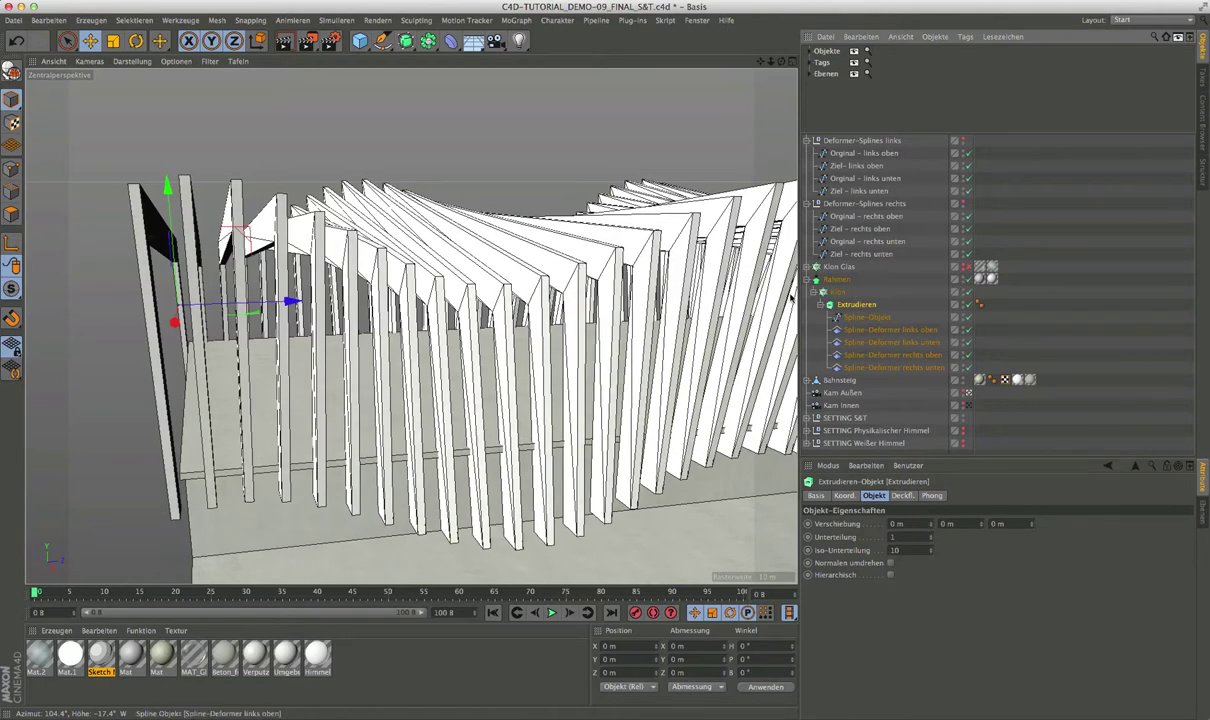
click(838, 284)
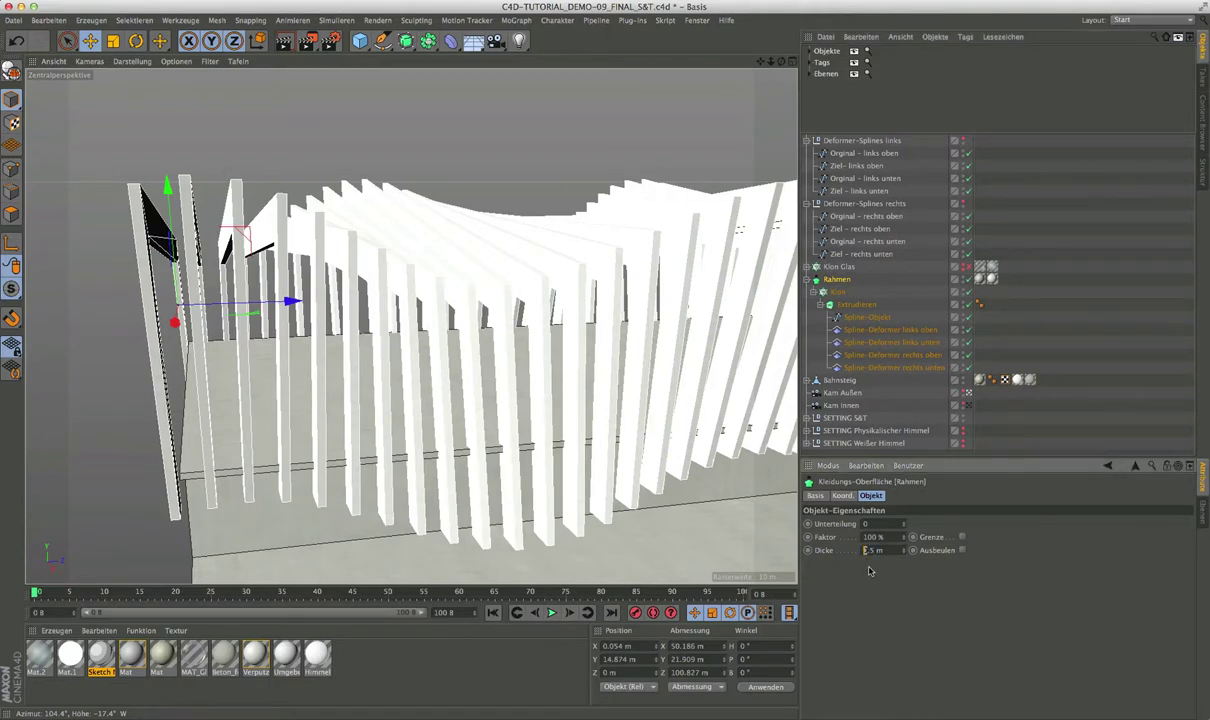
key(Return)
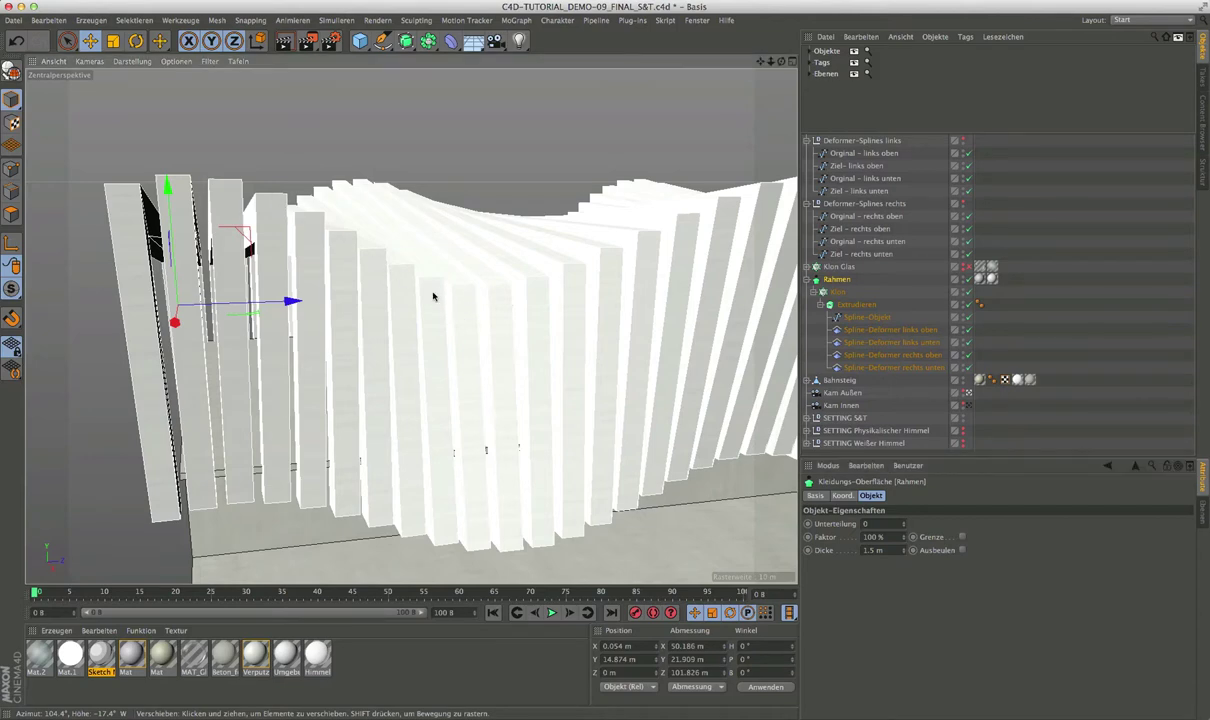
Inspect the slat roof from several sides, then show the Spline-Deformer links oben settings.
mouse_move(432, 297)
alt+mouse_down()
mouse_move(297, 322)
mouse_move(237, 269)
mouse_move(467, 328)
mouse_move(478, 315)
alt+mouse_up()
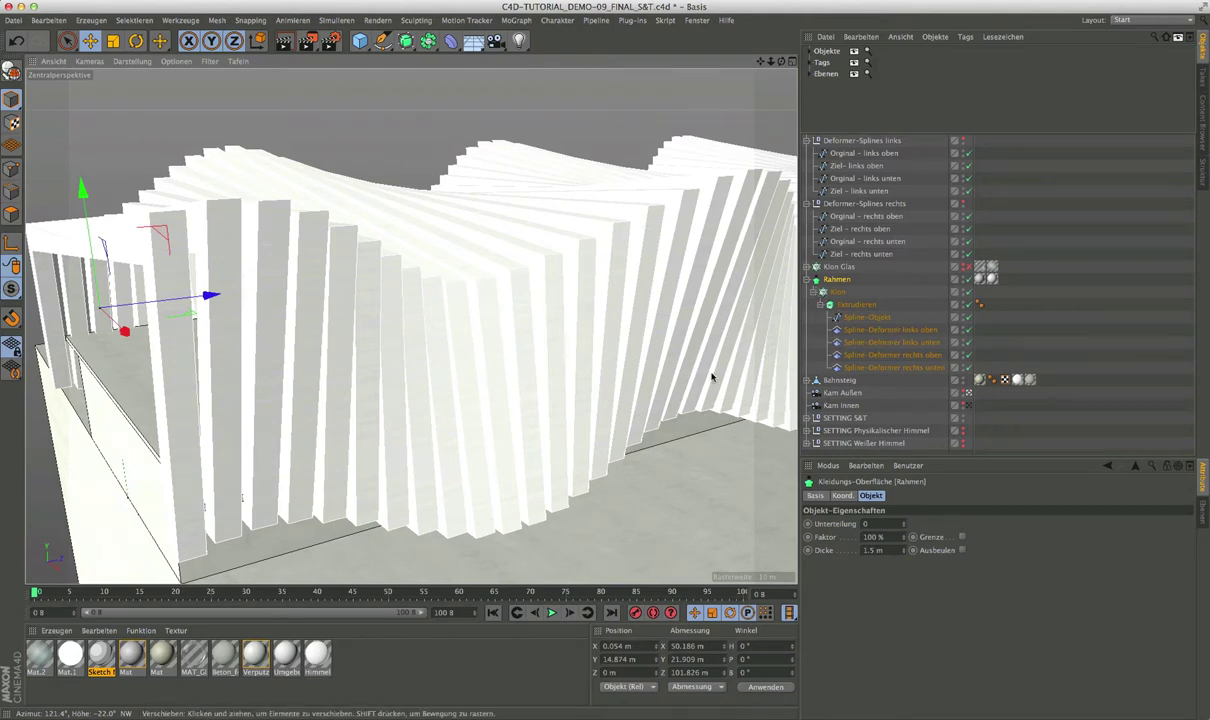
alt+drag(480, 334, 355, 318)
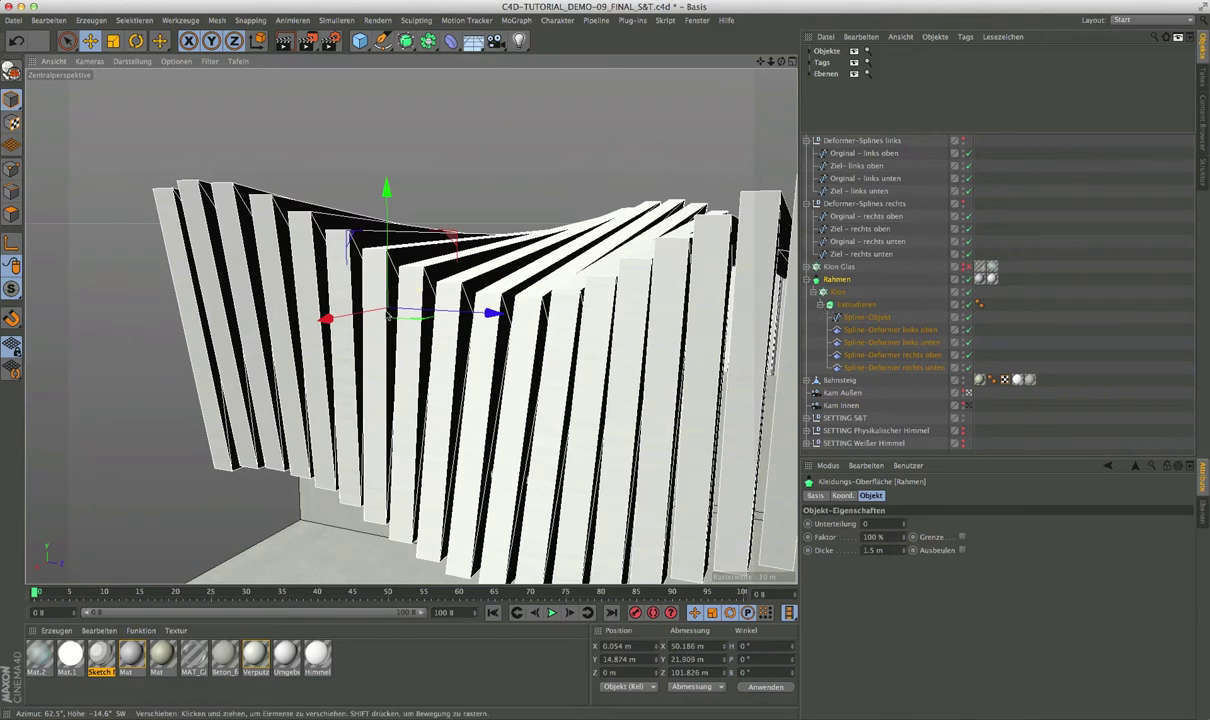
mouse_move(388, 316)
alt+mouse_down()
mouse_move(424, 343)
mouse_move(440, 335)
mouse_move(408, 350)
alt+mouse_up()
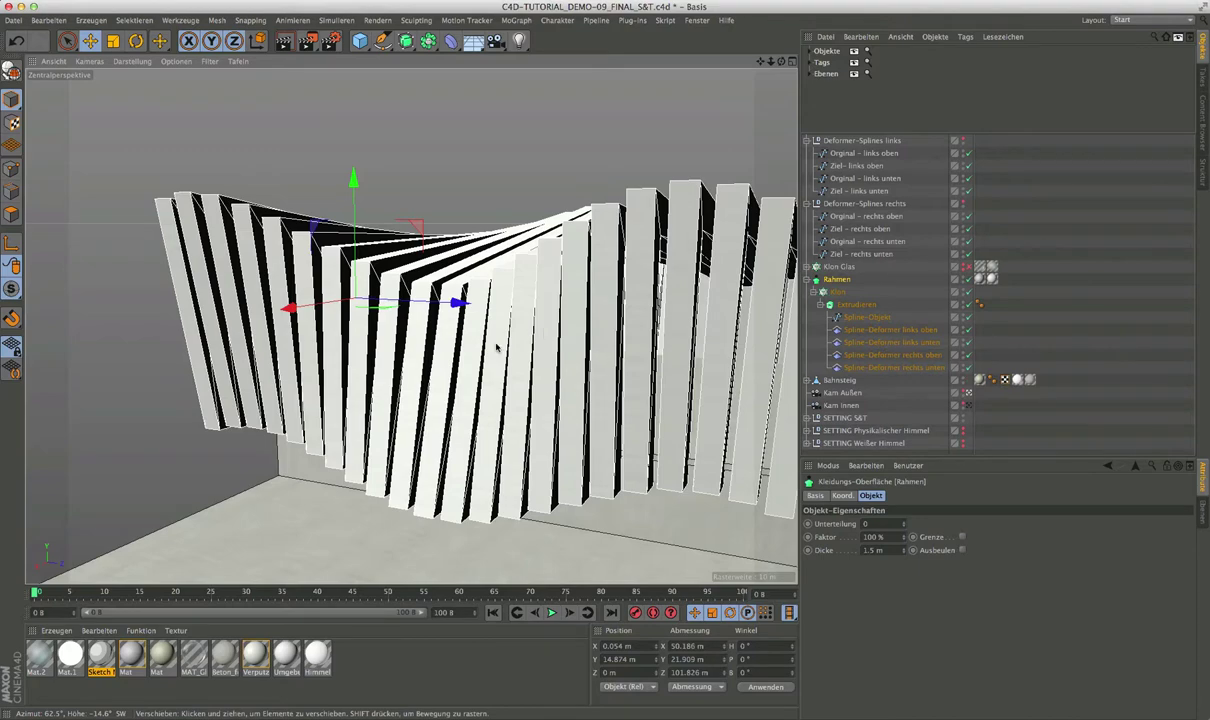
mouse_move(496, 347)
alt+mouse_down()
mouse_move(523, 369)
mouse_move(443, 343)
mouse_move(89, 143)
mouse_move(162, 189)
mouse_move(558, 343)
mouse_move(621, 351)
mouse_move(616, 338)
mouse_move(605, 378)
mouse_move(507, 392)
mouse_move(580, 365)
alt+mouse_up()
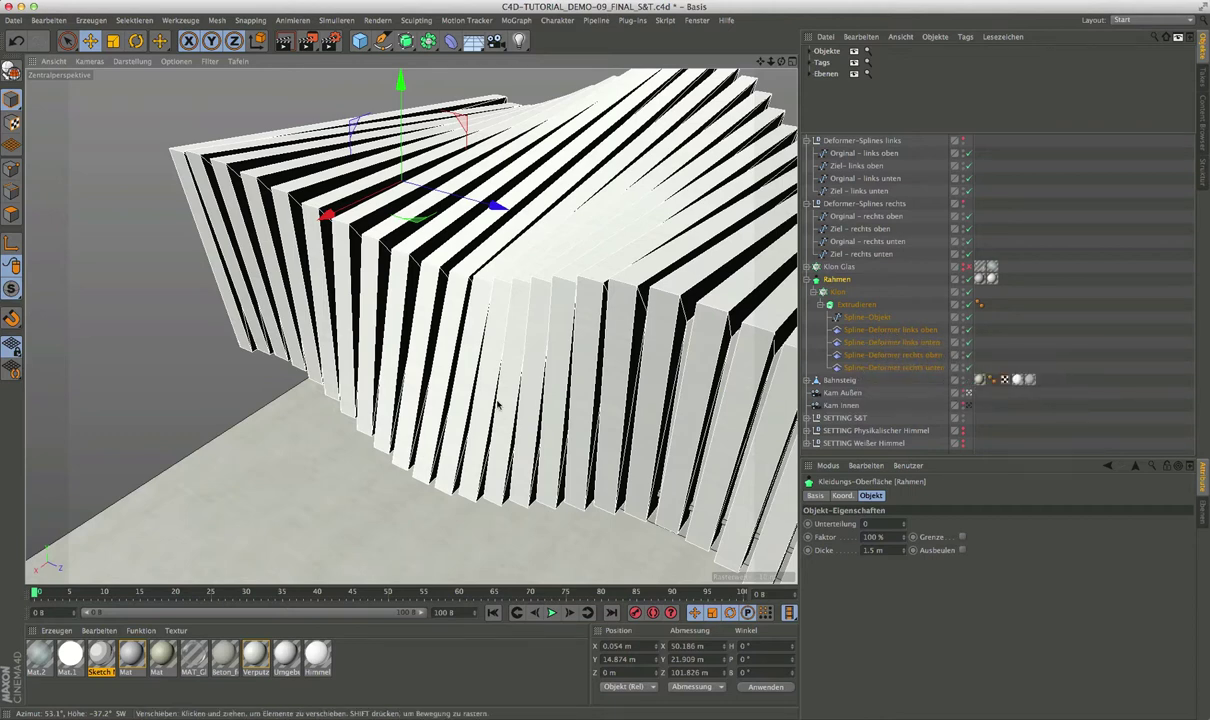
mouse_move(455, 364)
alt+mouse_down()
mouse_move(442, 362)
mouse_move(643, 343)
alt+mouse_up()
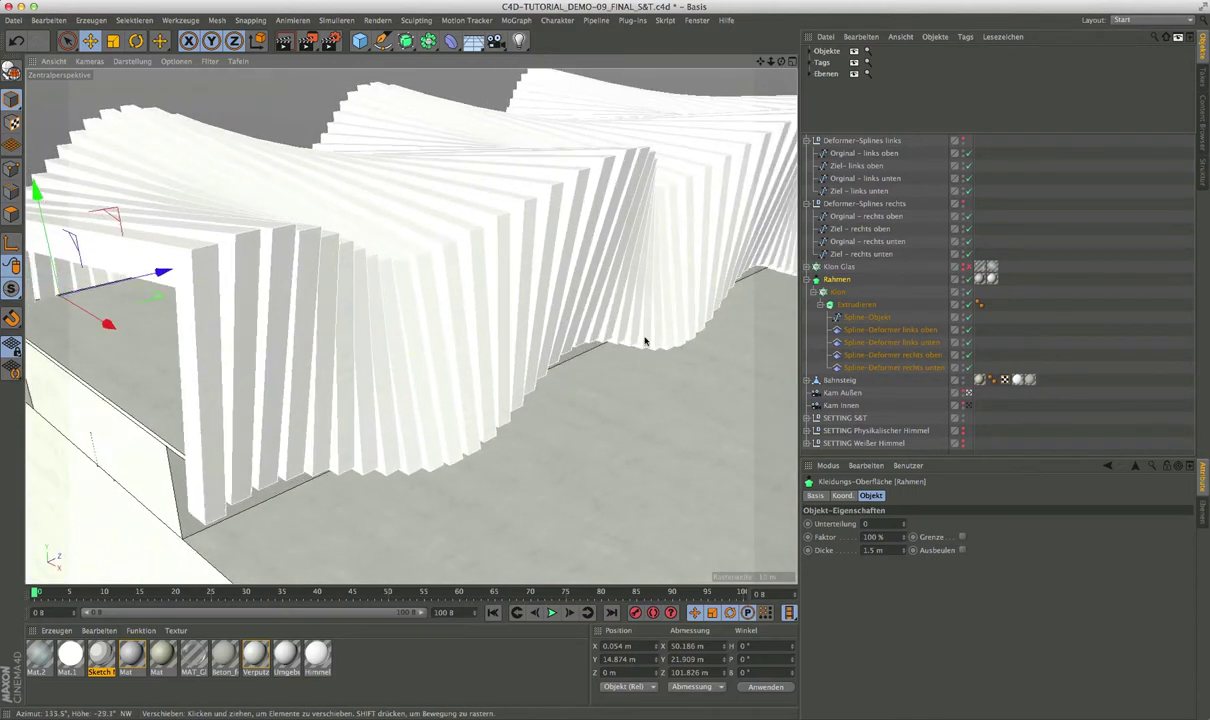
click(889, 330)
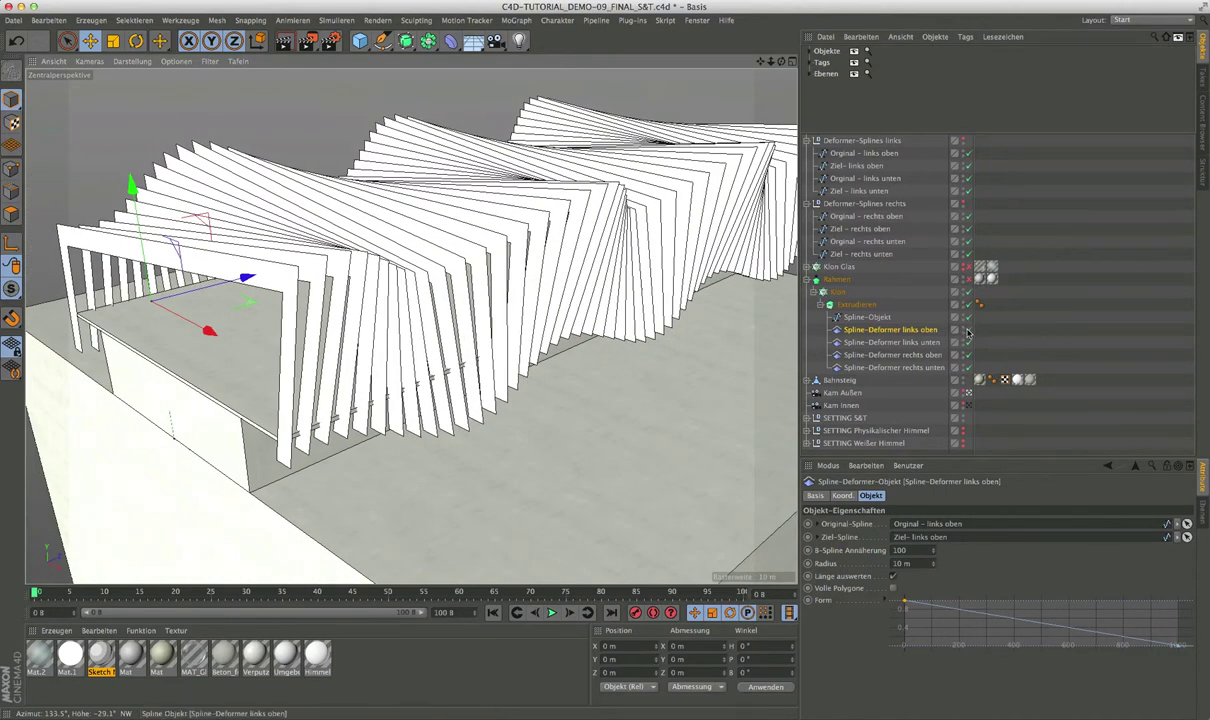
Disable the spline deformers, then inspect Klon, Extrudieren and its Spline-Objekt profile.
drag(967, 331, 968, 346)
click(967, 368)
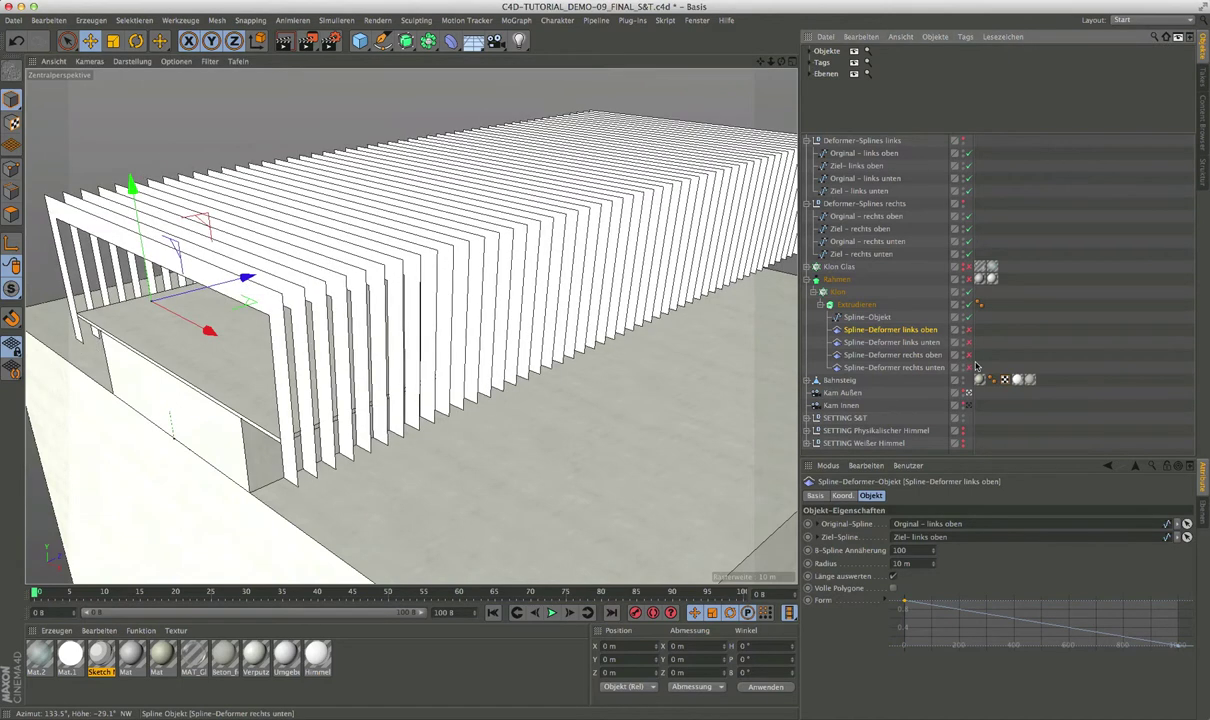
click(830, 292)
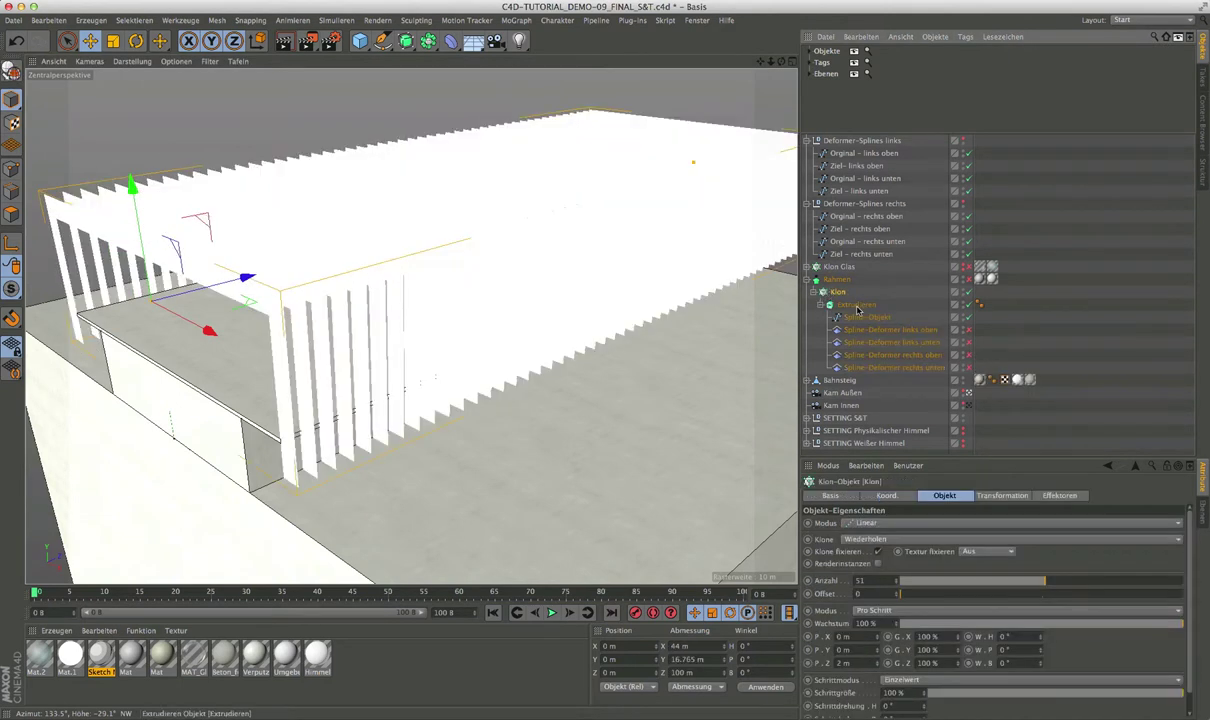
click(850, 306)
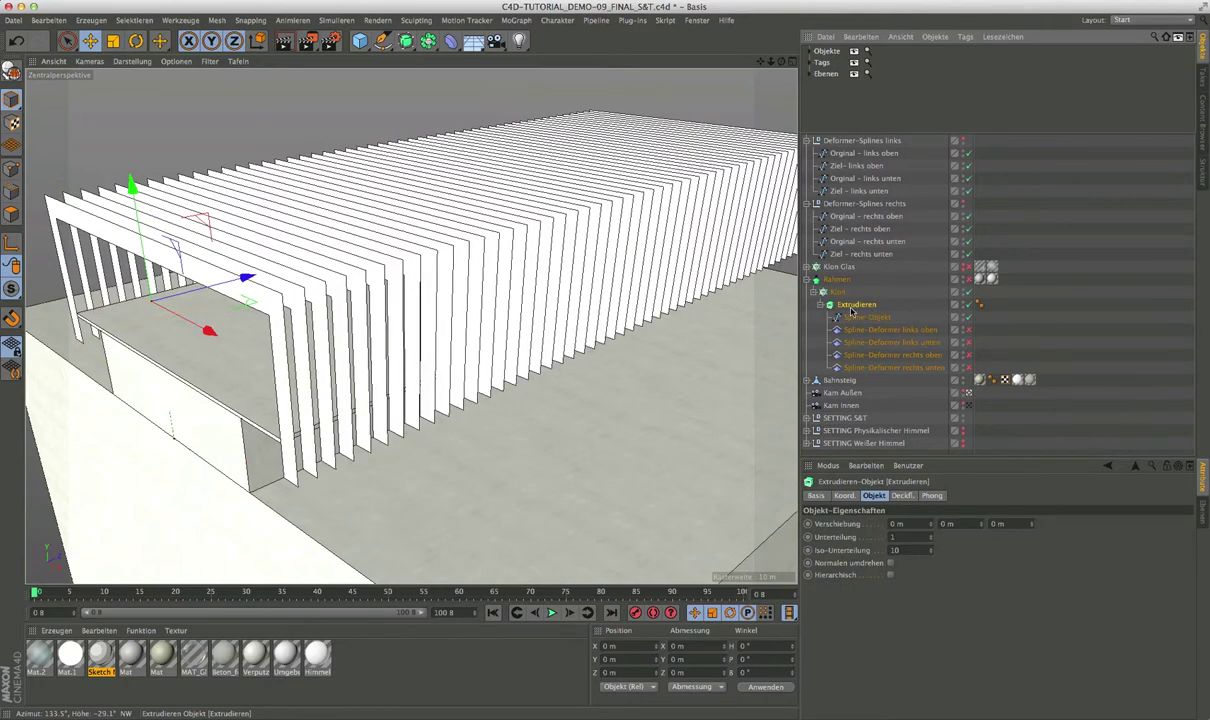
click(820, 305)
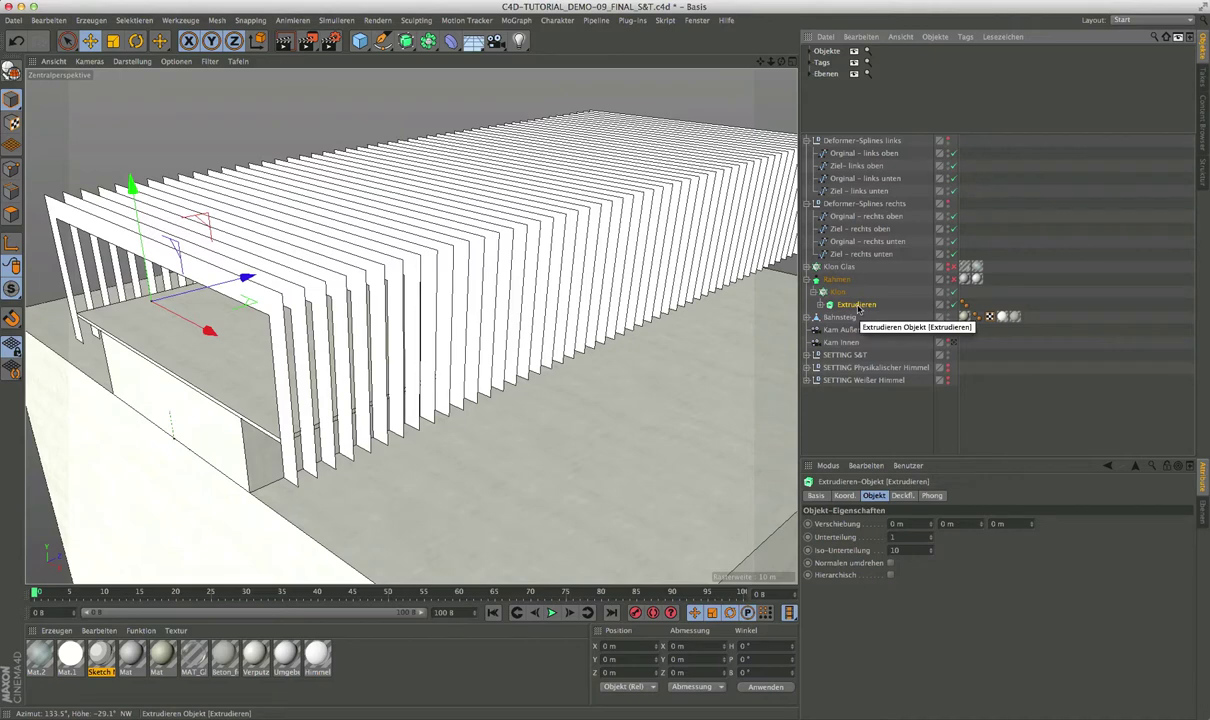
click(820, 305)
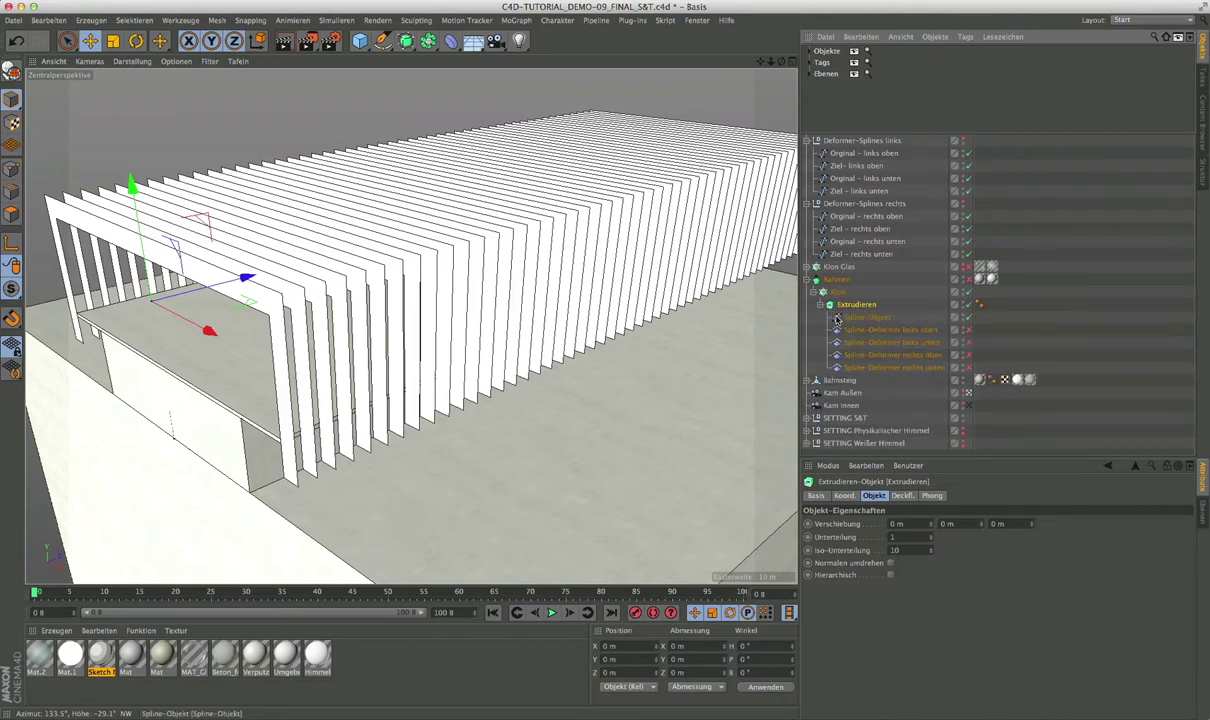
click(866, 317)
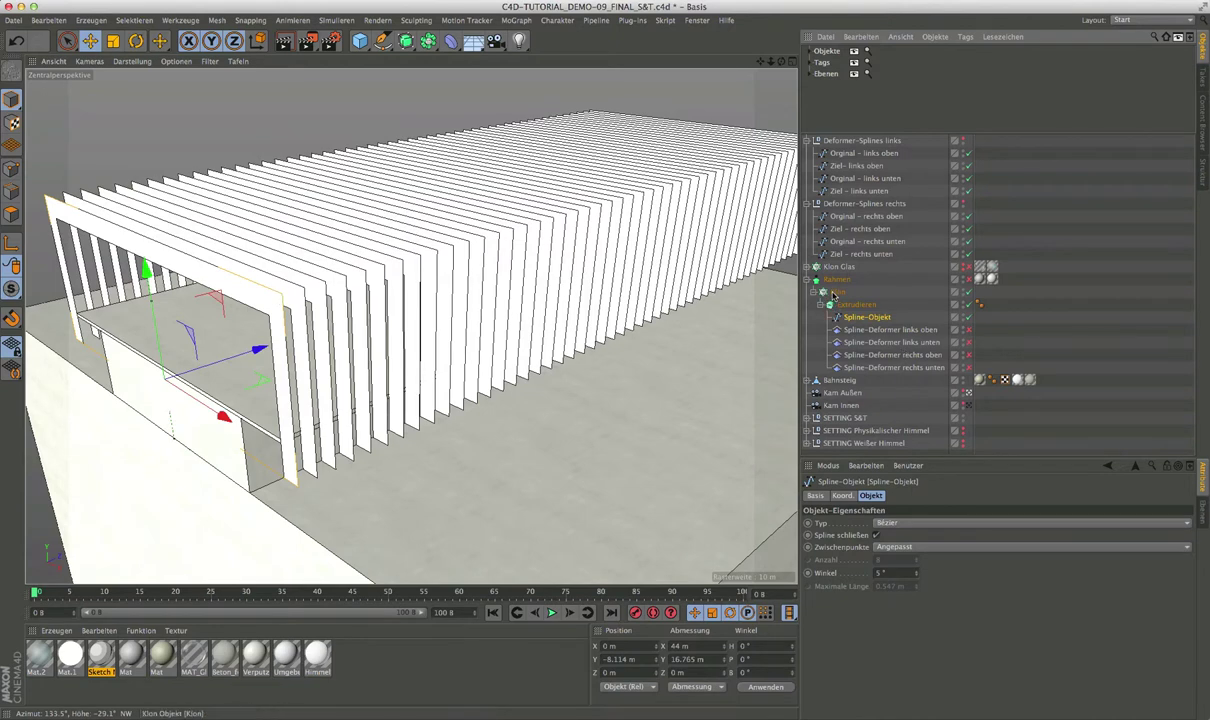
Test a Klon count of 5, restore 51, then show the Spline-Deformer rechts oben settings.
click(838, 291)
drag(991, 581, 916, 585)
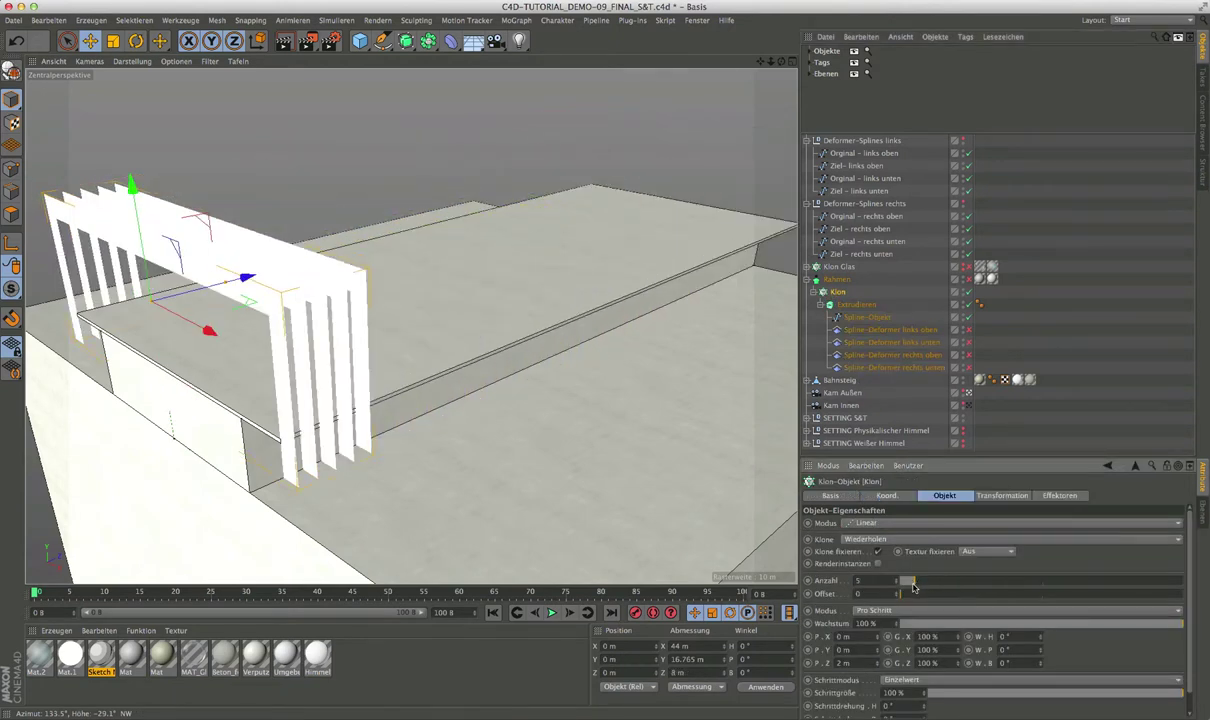
key(ctrl+z)
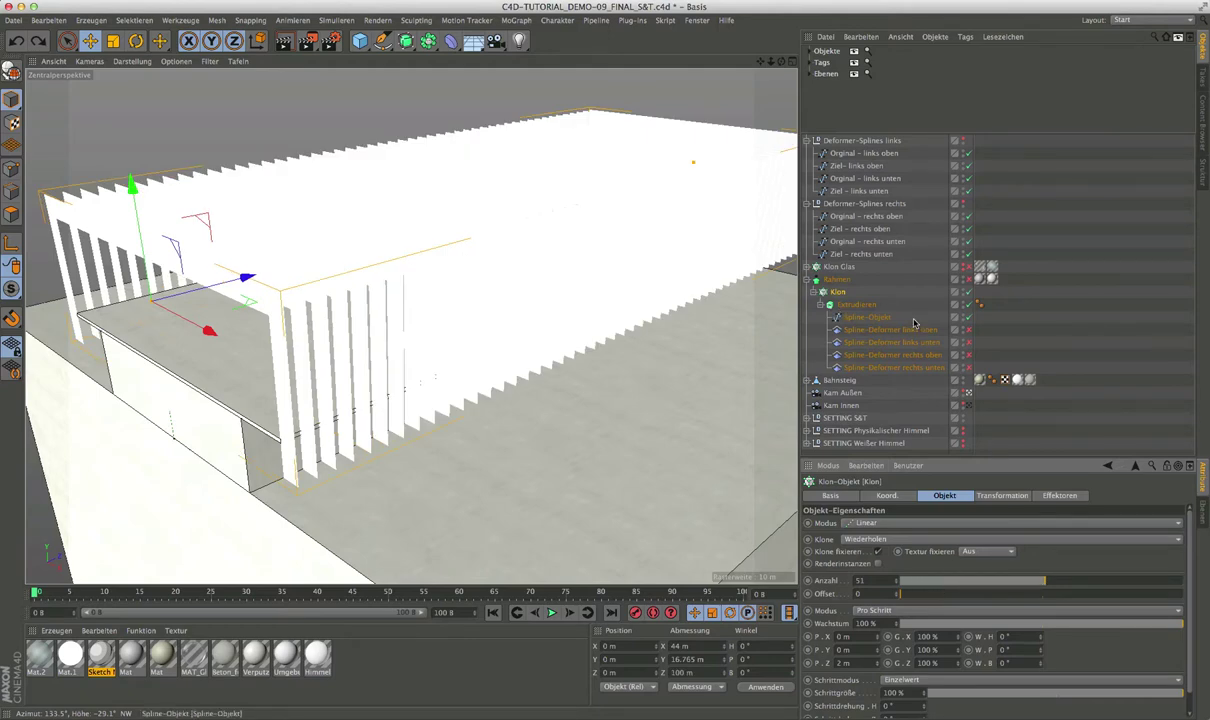
mouse_move(600, 286)
alt+mouse_down()
mouse_move(595, 314)
mouse_move(507, 361)
alt+mouse_up()
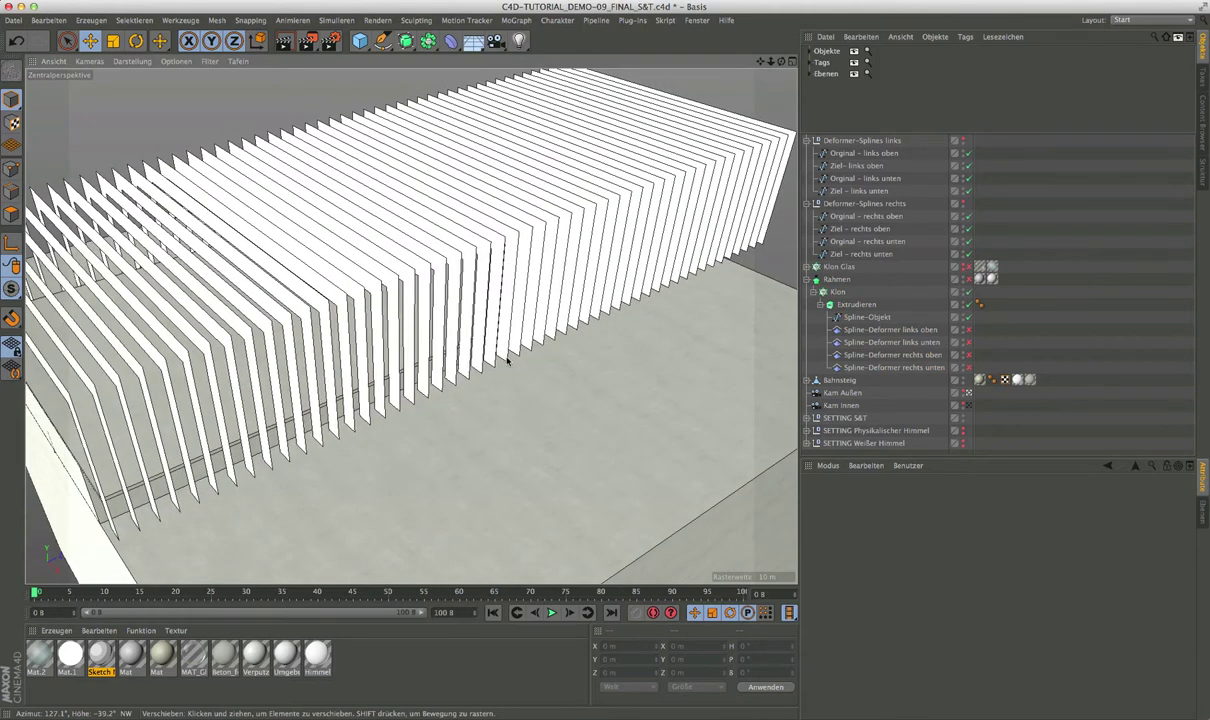
scroll(507, 361, down, 3)
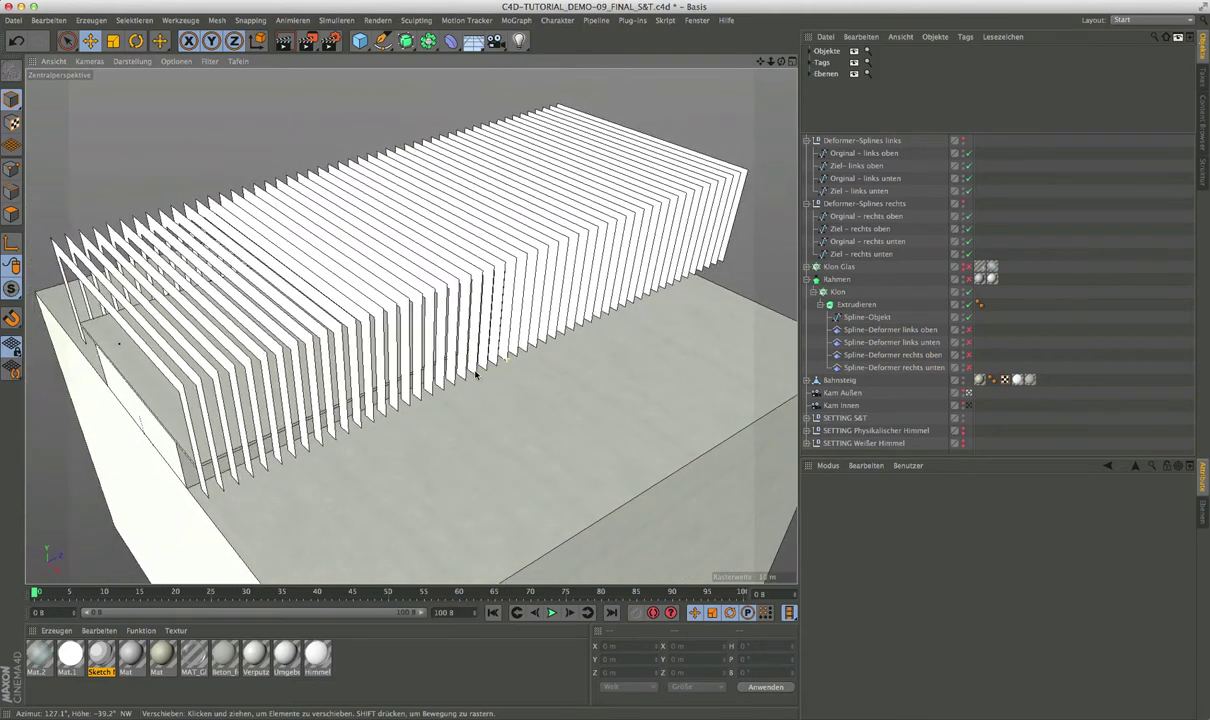
click(906, 355)
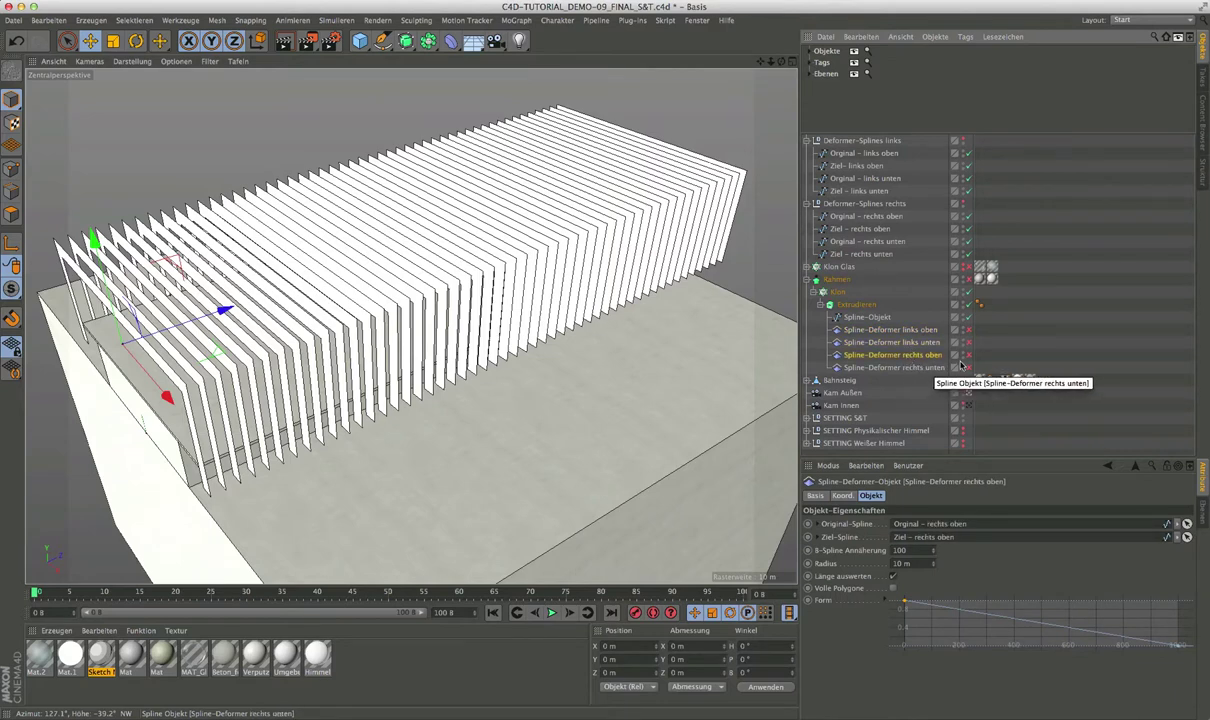
Show the right and left deformer guide splines and orbit around to inspect them.
click(963, 204)
alt+drag(740, 225, 545, 220)
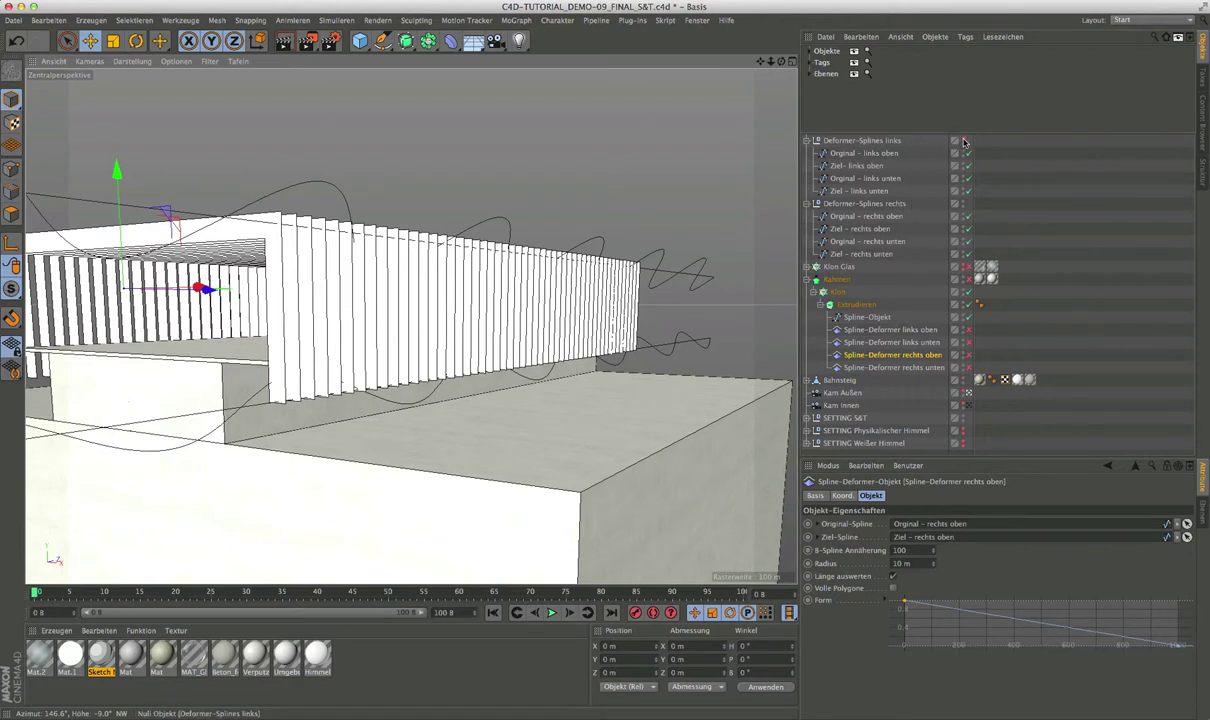
click(963, 141)
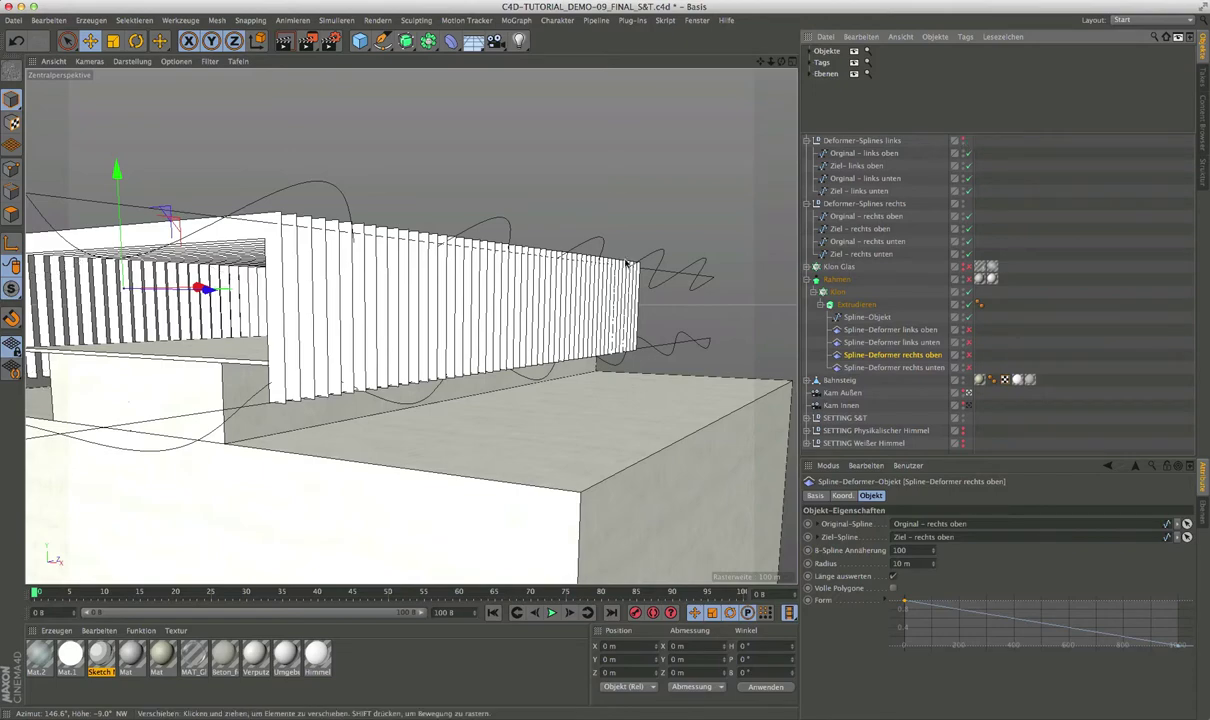
mouse_move(480, 285)
alt+mouse_down()
mouse_move(440, 305)
mouse_move(337, 296)
alt+mouse_up()
mouse_move(246, 296)
alt+mouse_down()
mouse_move(359, 281)
mouse_move(518, 314)
mouse_move(530, 289)
mouse_move(486, 305)
mouse_move(494, 272)
mouse_move(483, 289)
alt+mouse_up()
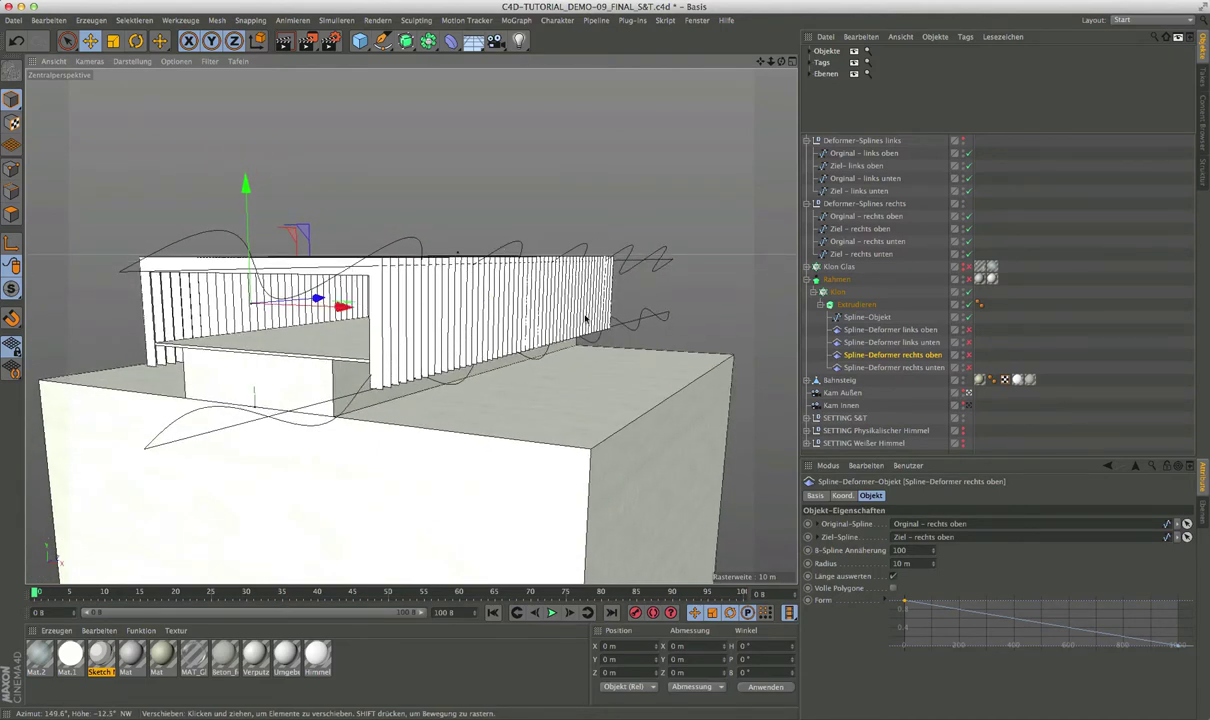
scroll(518, 346, up, 2)
scroll(518, 346, up, 2)
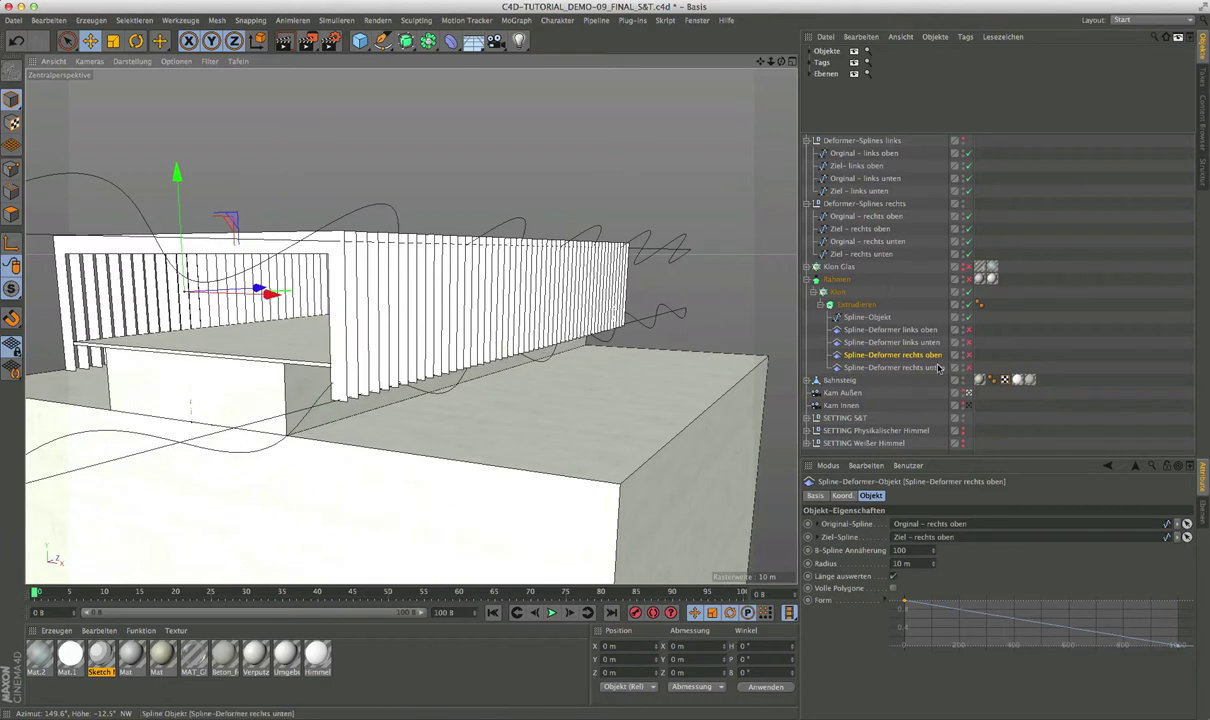
Enable Spline-Deformer rechts unten, undoing a mistaken re-enable of the upper-right deformer.
click(967, 357)
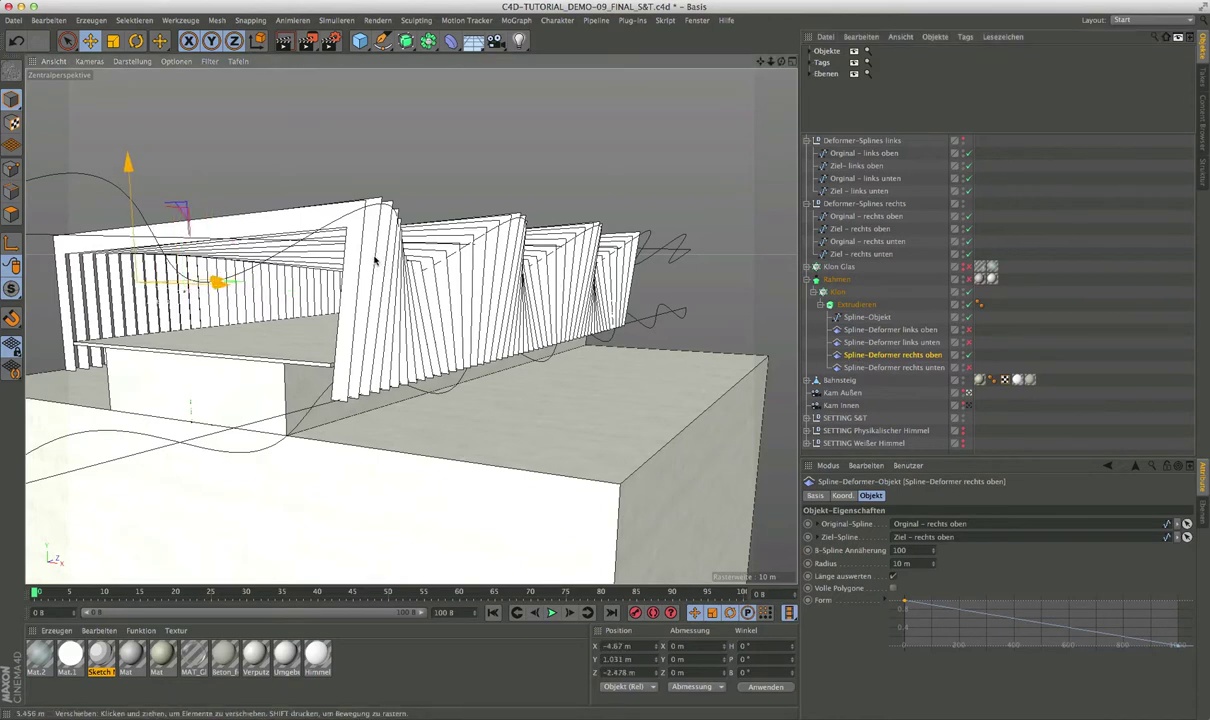
key(ctrl+z)
alt+drag(415, 289, 301, 203)
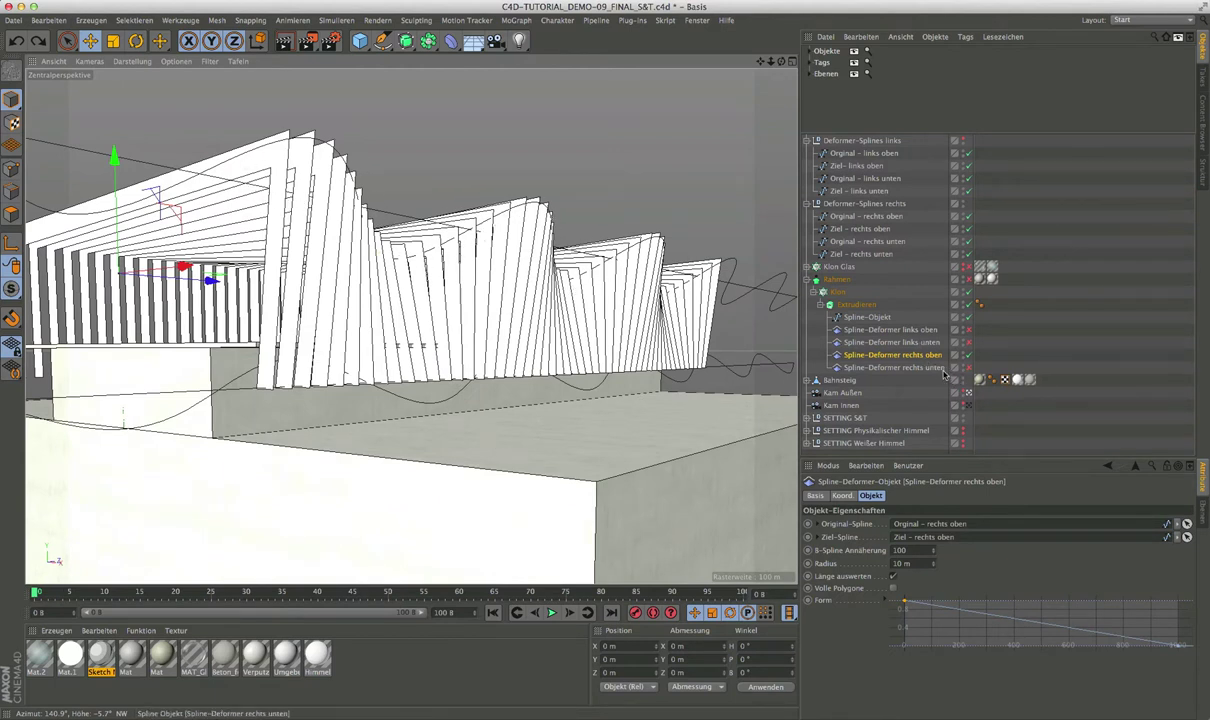
click(895, 357)
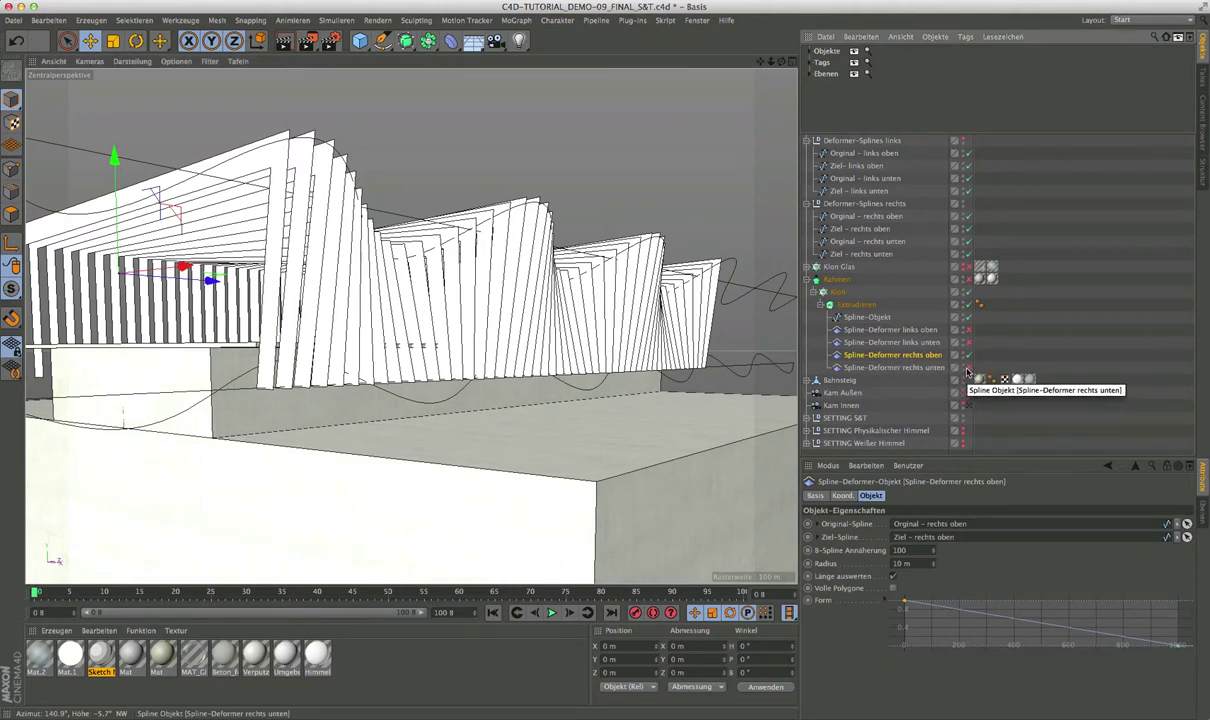
click(967, 368)
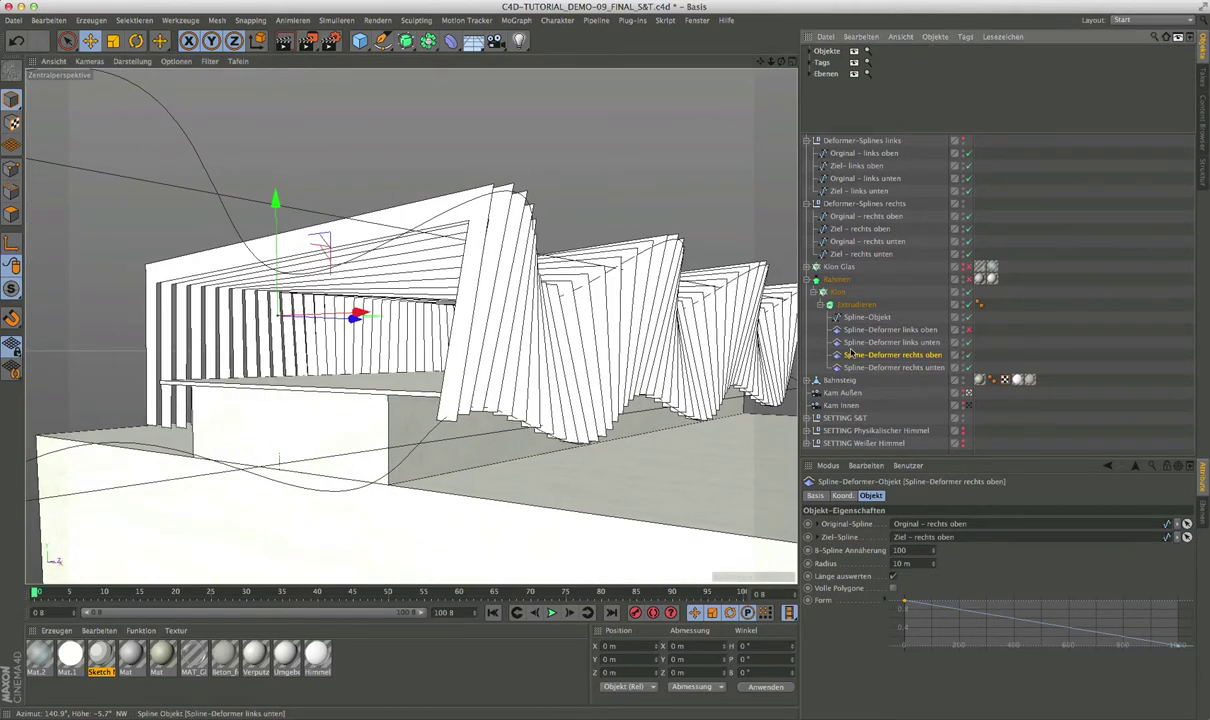
Orbit around the wavy roof to inspect the deformation from several sides.
mouse_move(267, 333)
alt+mouse_down()
mouse_move(346, 343)
mouse_move(292, 375)
mouse_move(408, 349)
mouse_move(350, 348)
mouse_move(395, 350)
alt+mouse_up()
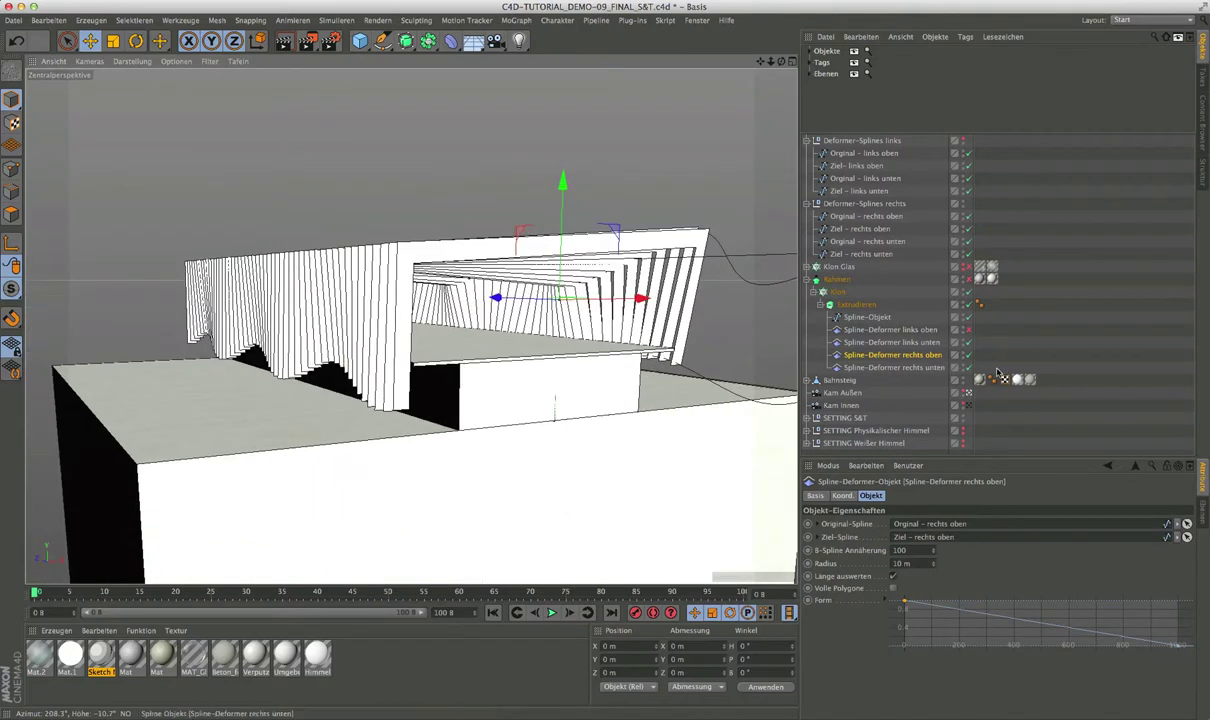
mouse_move(440, 300)
alt+mouse_down()
mouse_move(487, 287)
mouse_move(380, 292)
alt+mouse_up()
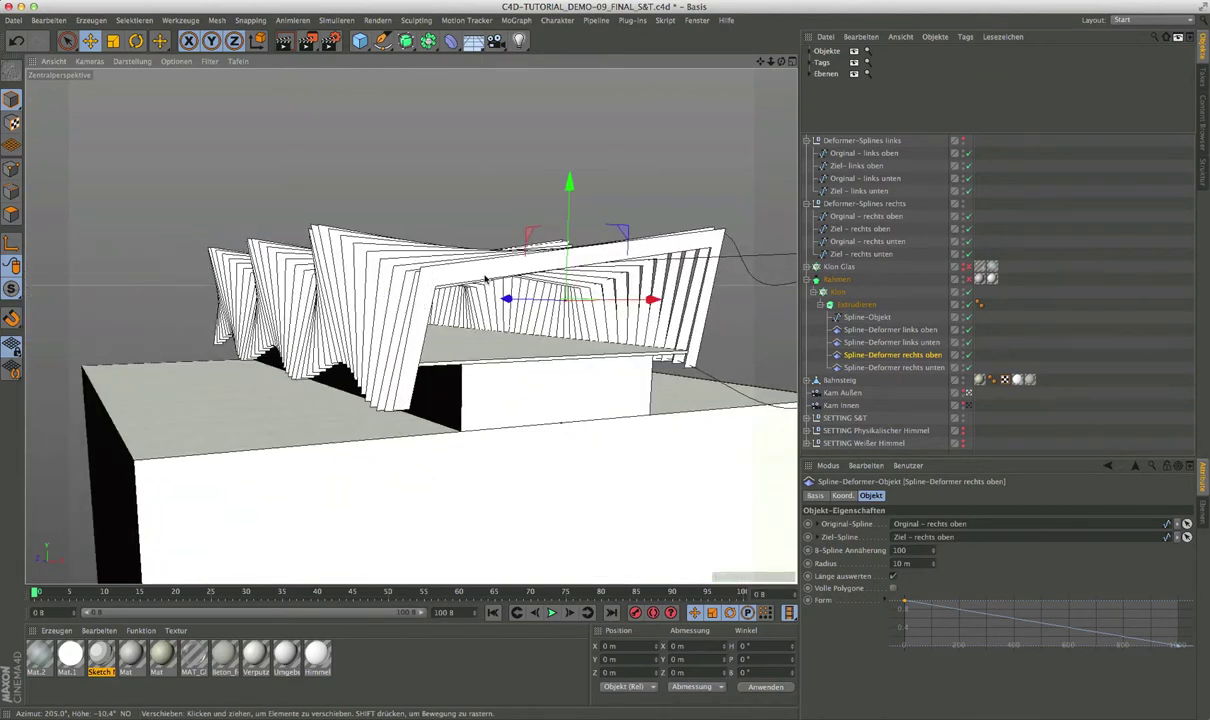
mouse_move(485, 279)
alt+mouse_down()
mouse_move(410, 262)
mouse_move(480, 260)
alt+mouse_up()
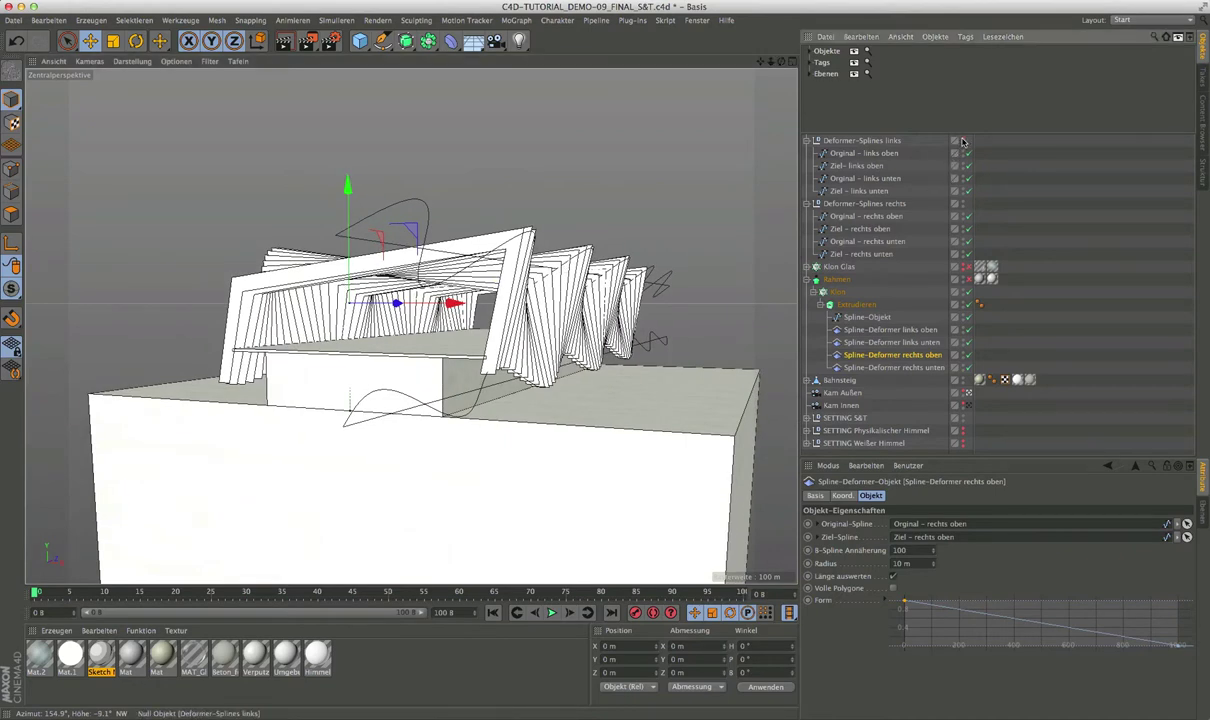
mouse_move(290, 340)
alt+mouse_down()
mouse_move(375, 350)
mouse_move(278, 359)
mouse_move(257, 400)
mouse_move(229, 398)
mouse_move(167, 348)
mouse_move(191, 391)
alt+mouse_up()
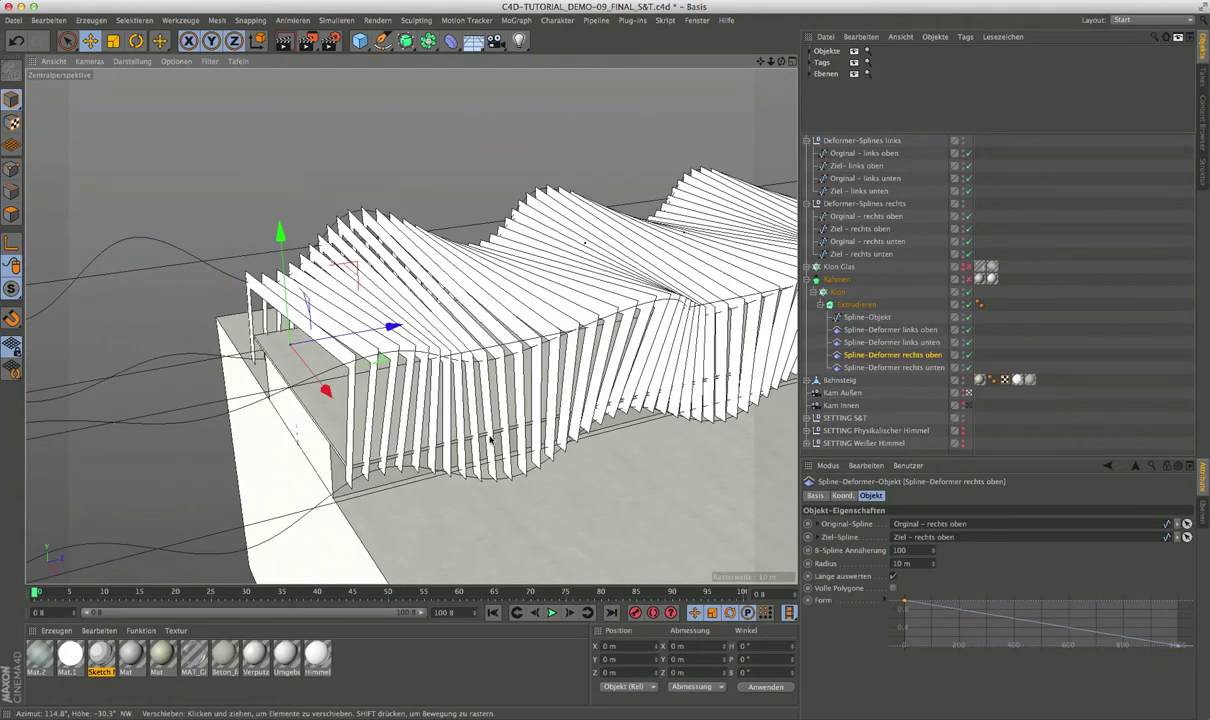
alt+drag(490, 439, 473, 413)
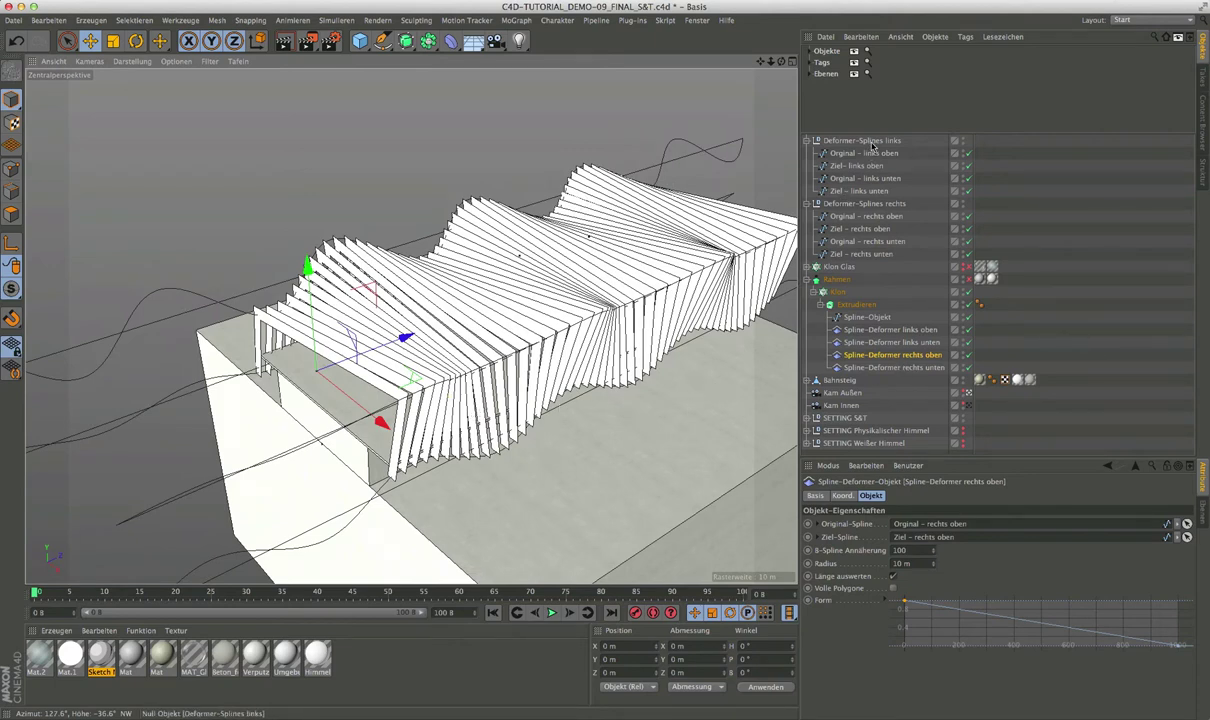
Move the Deformer-Splines links group about 6.5 m along Z and select Klon.
click(871, 141)
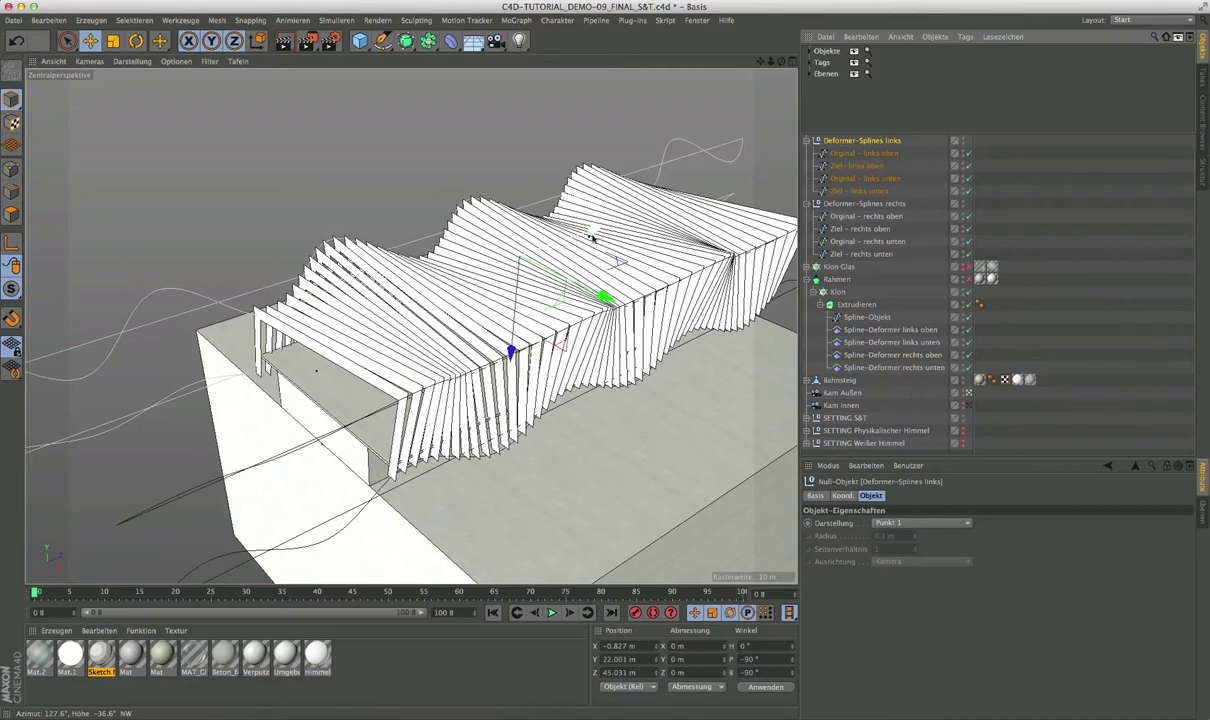
mouse_move(593, 231)
mouse_down()
mouse_move(510, 262)
mouse_move(673, 230)
mouse_move(685, 285)
mouse_up()
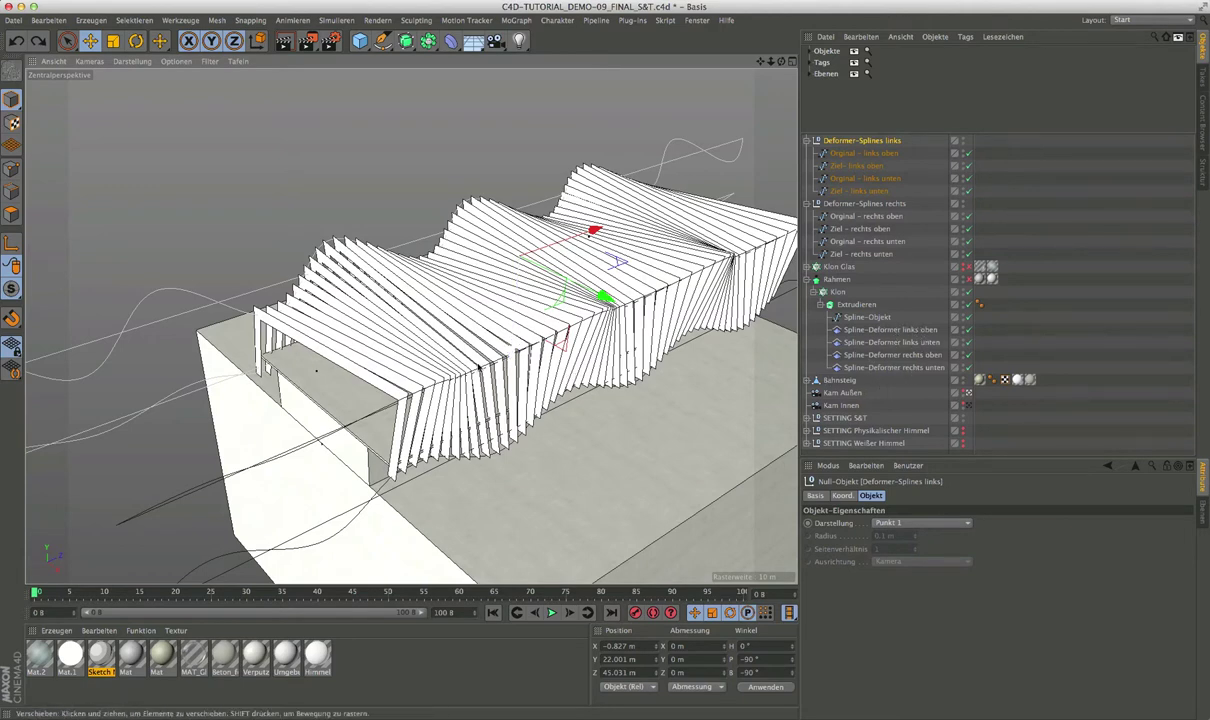
mouse_move(415, 372)
alt+mouse_down()
mouse_move(470, 365)
mouse_move(462, 390)
alt+mouse_up()
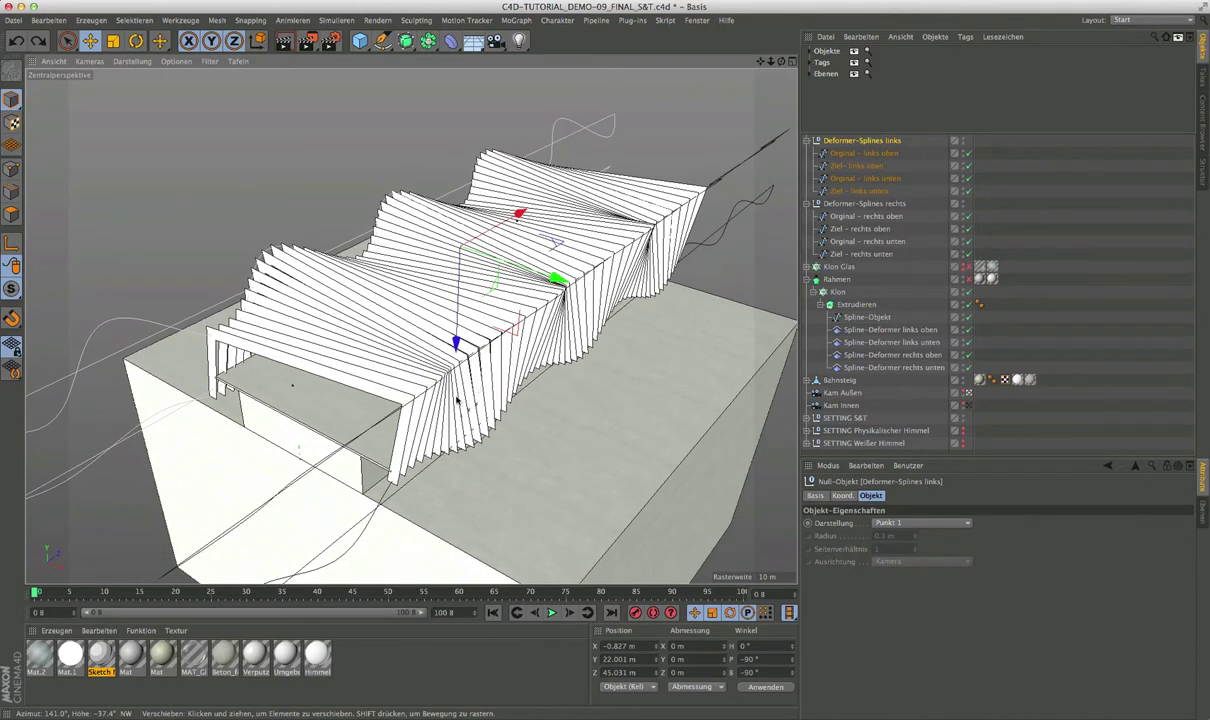
click(838, 292)
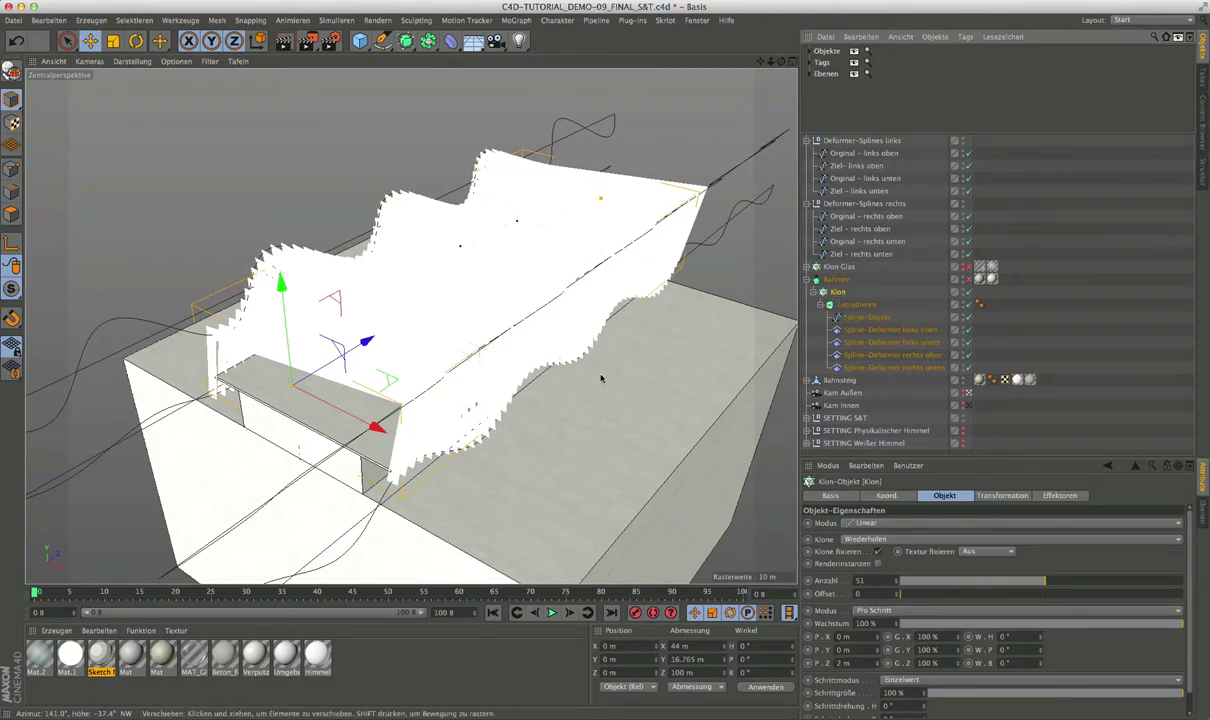
Try 3 m and 1 m Klon spacing along Z, settling on 2 m.
alt+drag(487, 394, 429, 369)
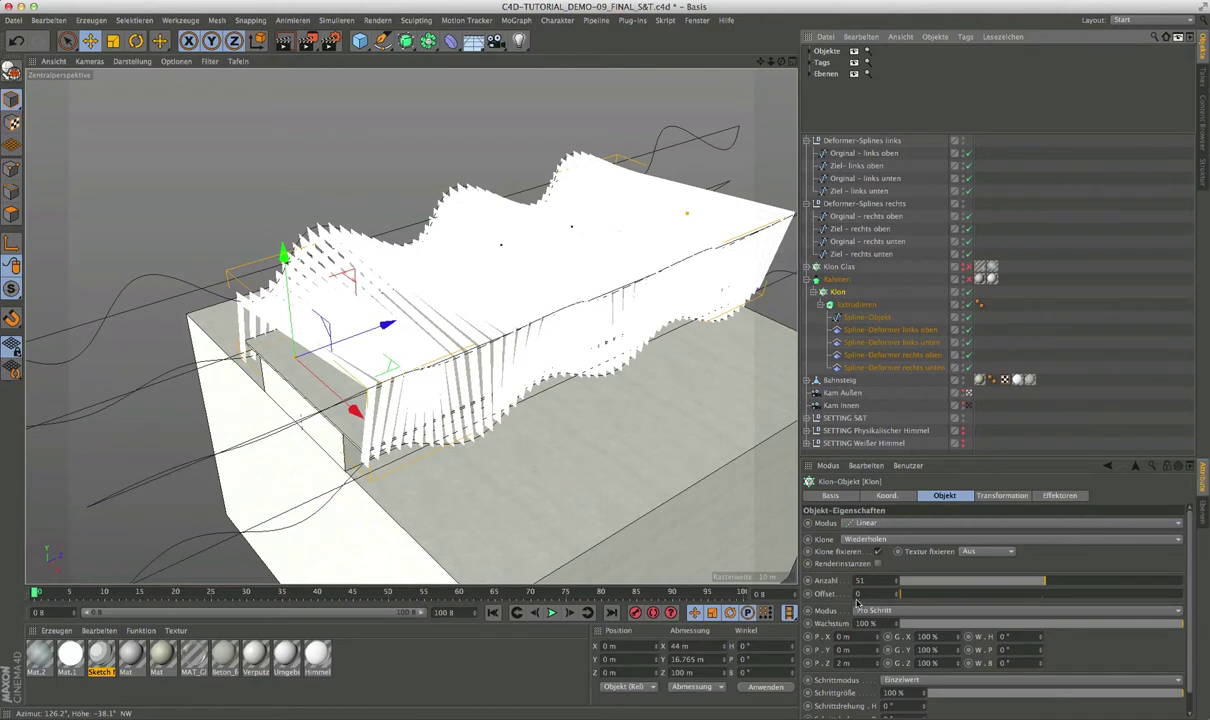
click(843, 663)
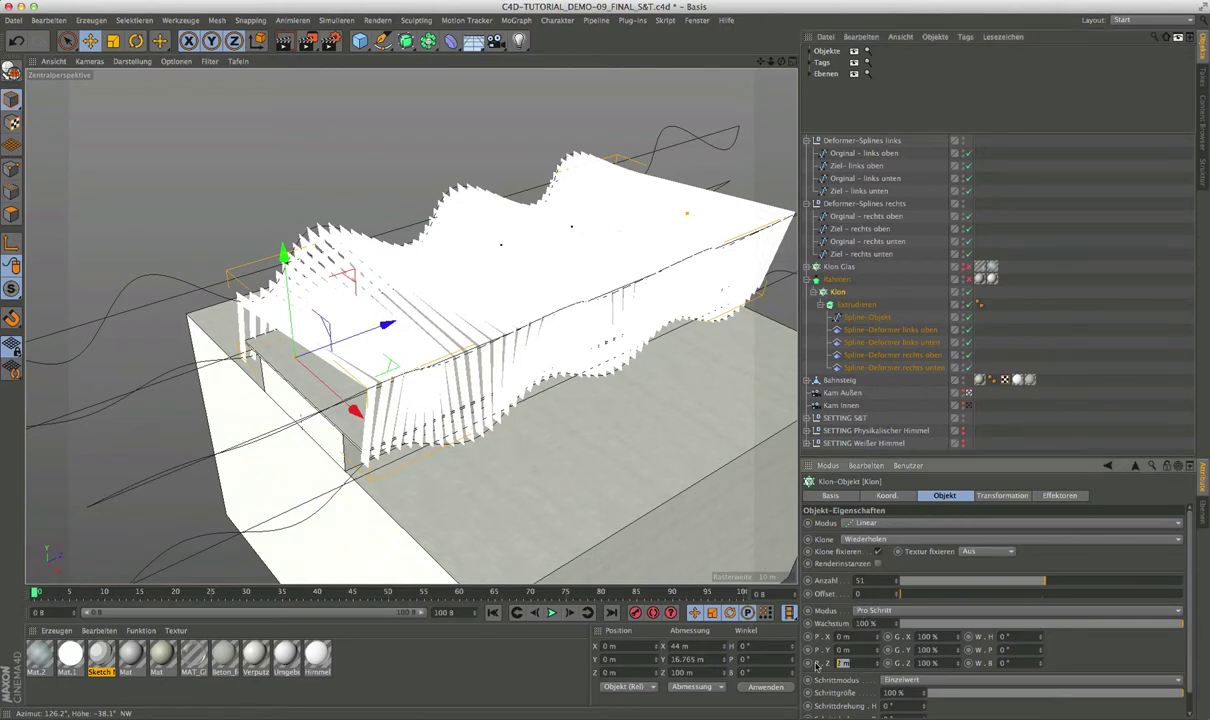
text(3)
key(Return)
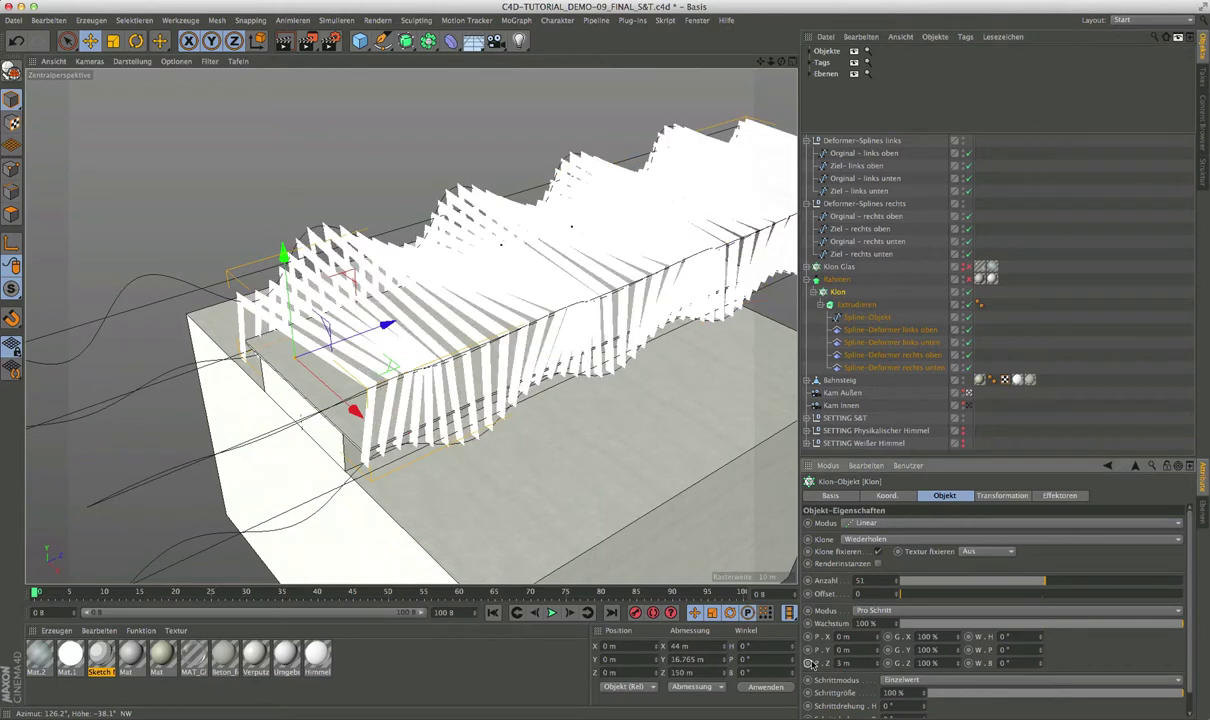
mouse_move(591, 405)
alt+mouse_down()
mouse_move(432, 405)
mouse_move(691, 467)
alt+mouse_up()
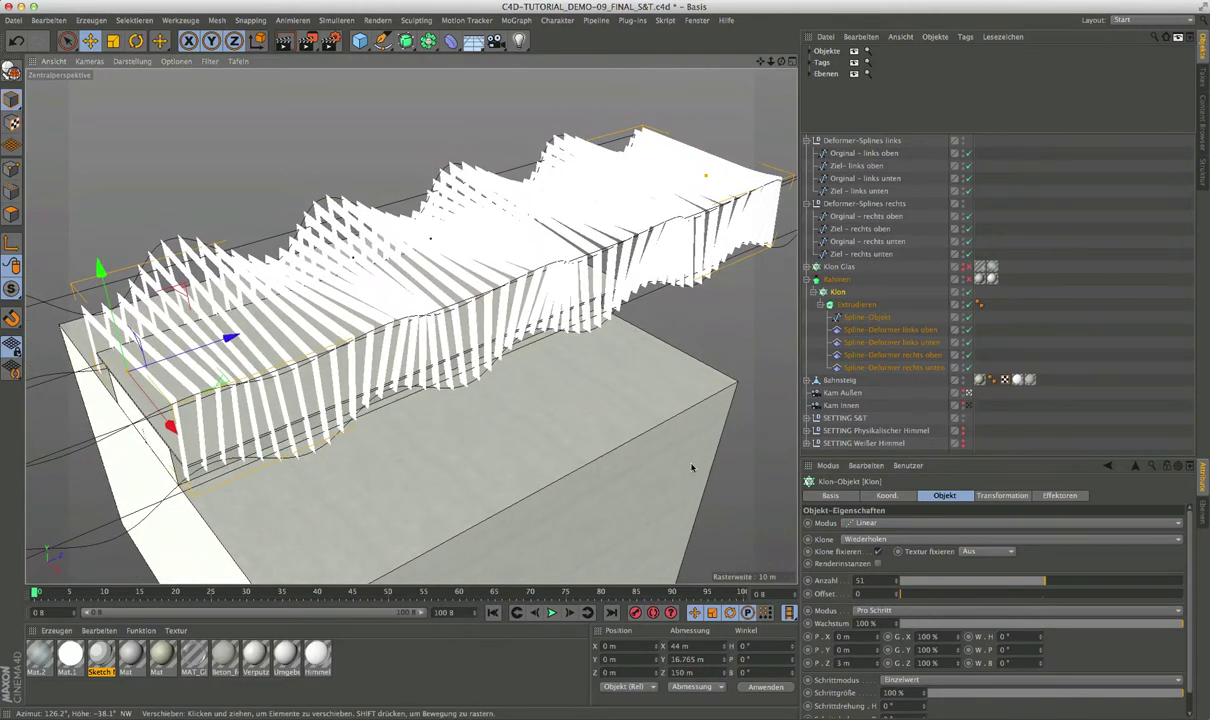
click(856, 665)
text(1)
key(Return)
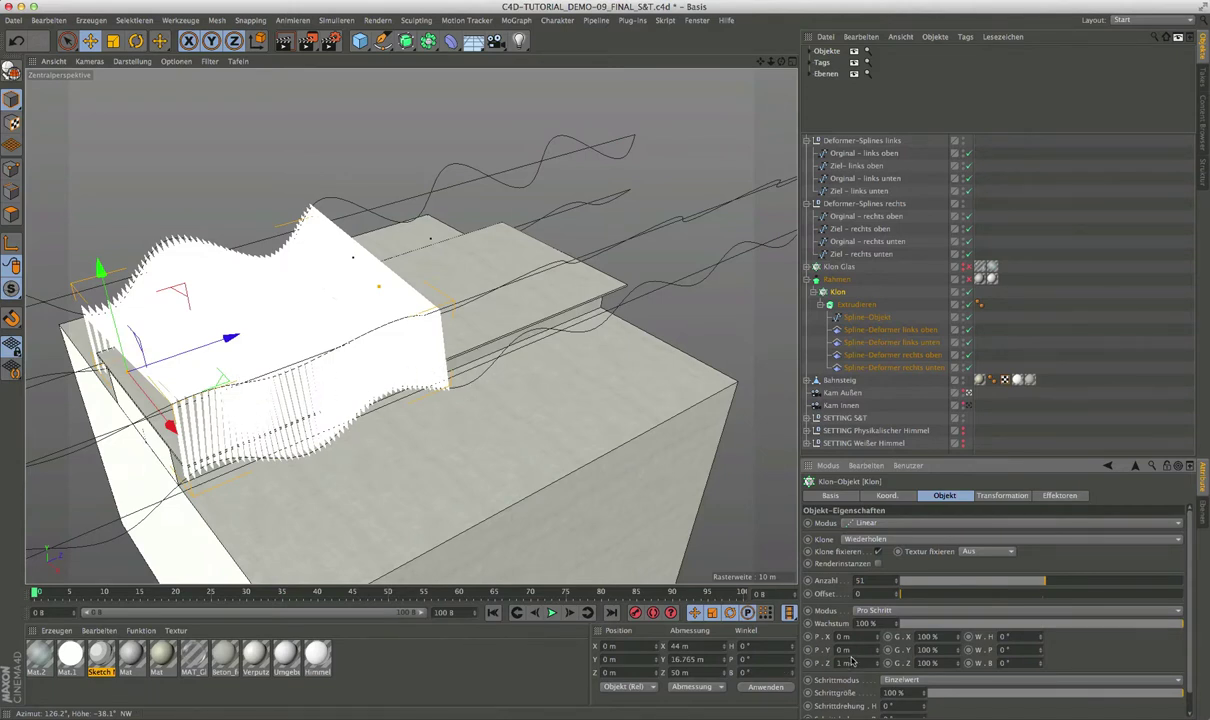
text(2)
key(Return)
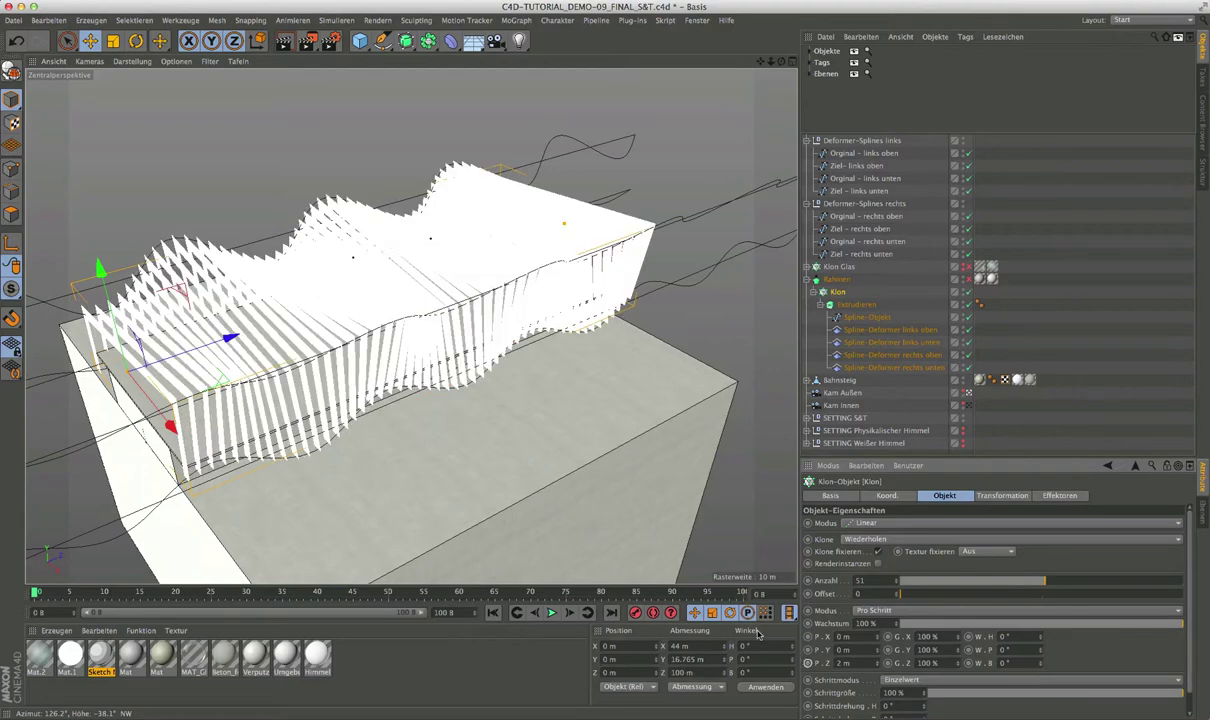
mouse_move(400, 380)
alt+mouse_down()
mouse_move(338, 276)
mouse_move(176, 195)
mouse_move(428, 350)
alt+mouse_up()
click(132, 61)
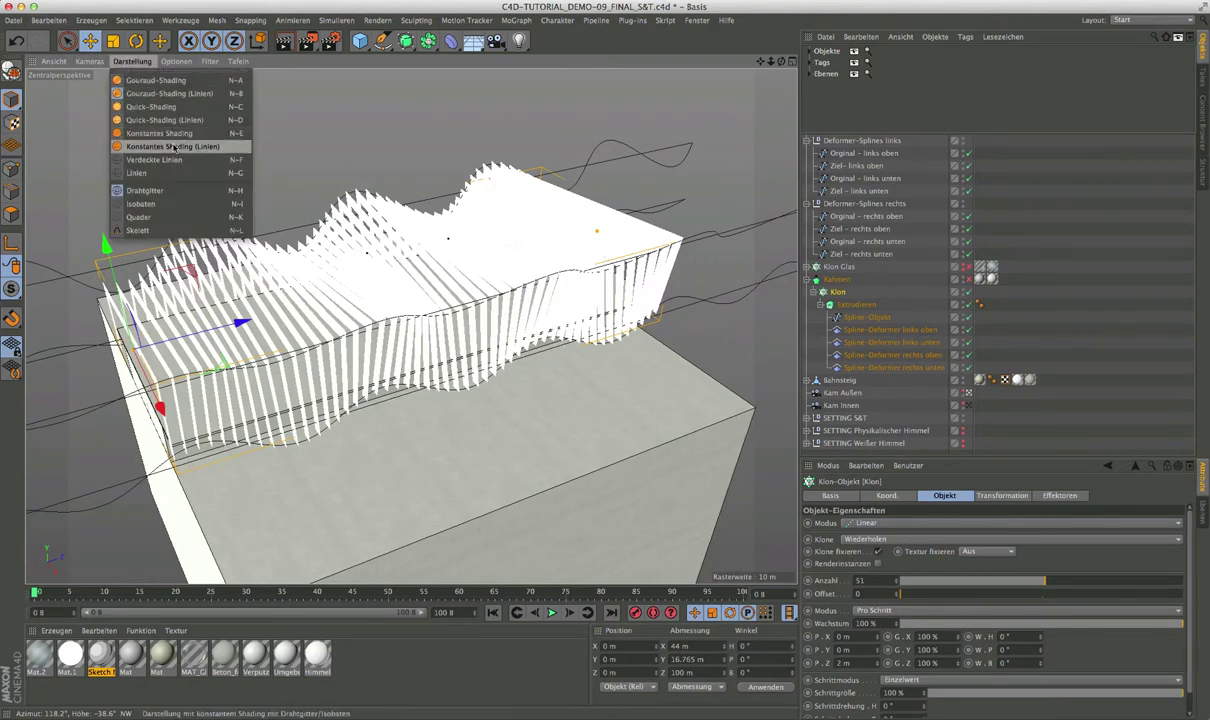
Switch the viewport to Konstantes Shading (Linien) and orbit to a new angle on the roof.
click(172, 146)
alt+drag(452, 332, 340, 319)
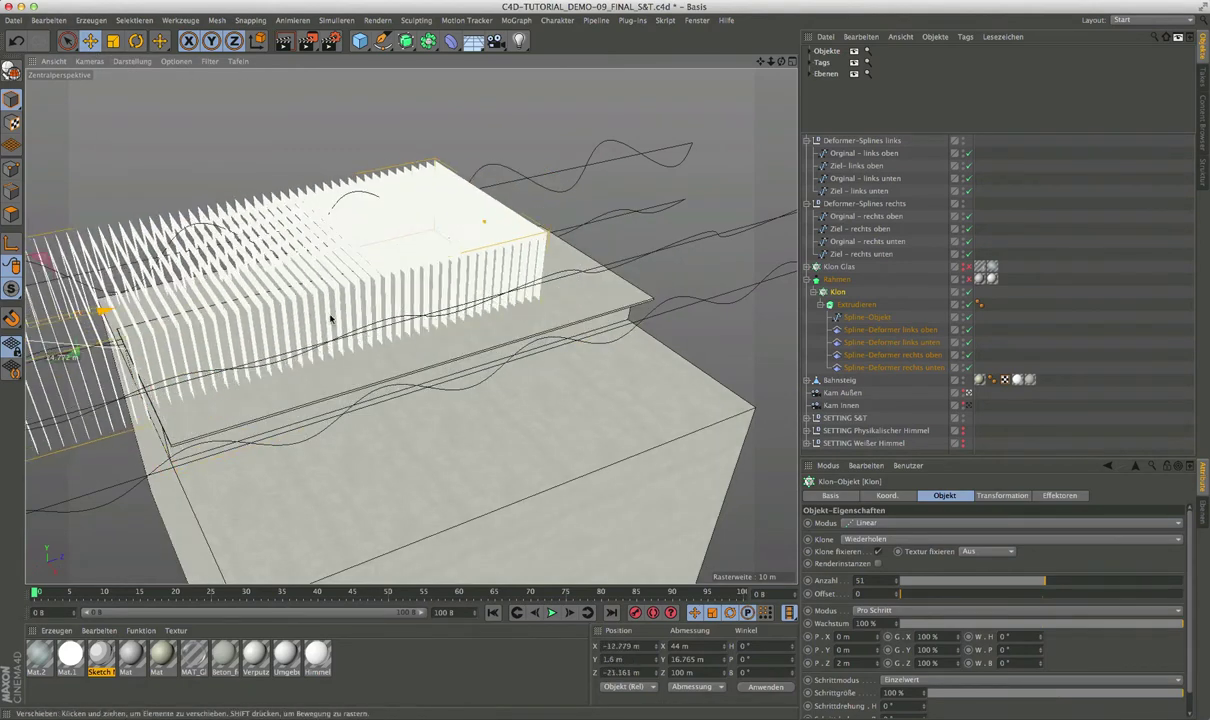
key(ctrl+shift+z)
mouse_move(443, 358)
alt+mouse_down()
mouse_move(351, 396)
mouse_move(278, 330)
alt+mouse_up()
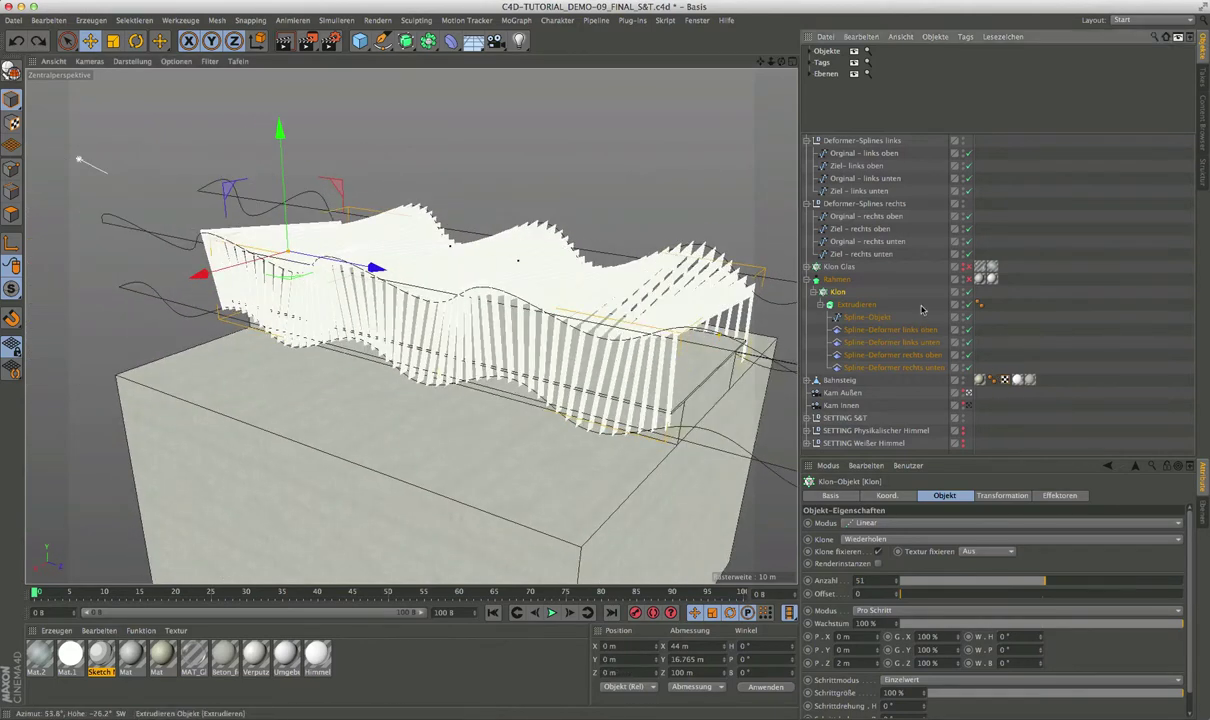
Inspect the Spline-Deformer links oben and Extrudieren objects in the Object Manager.
click(826, 303)
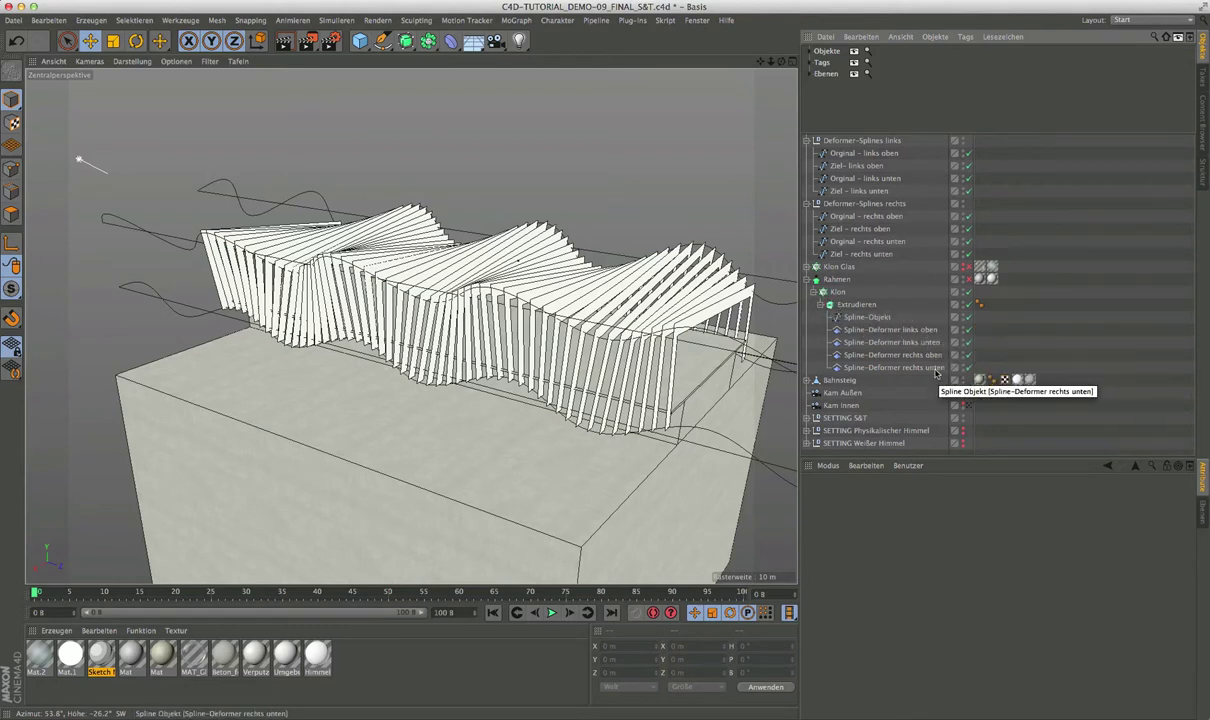
click(880, 329)
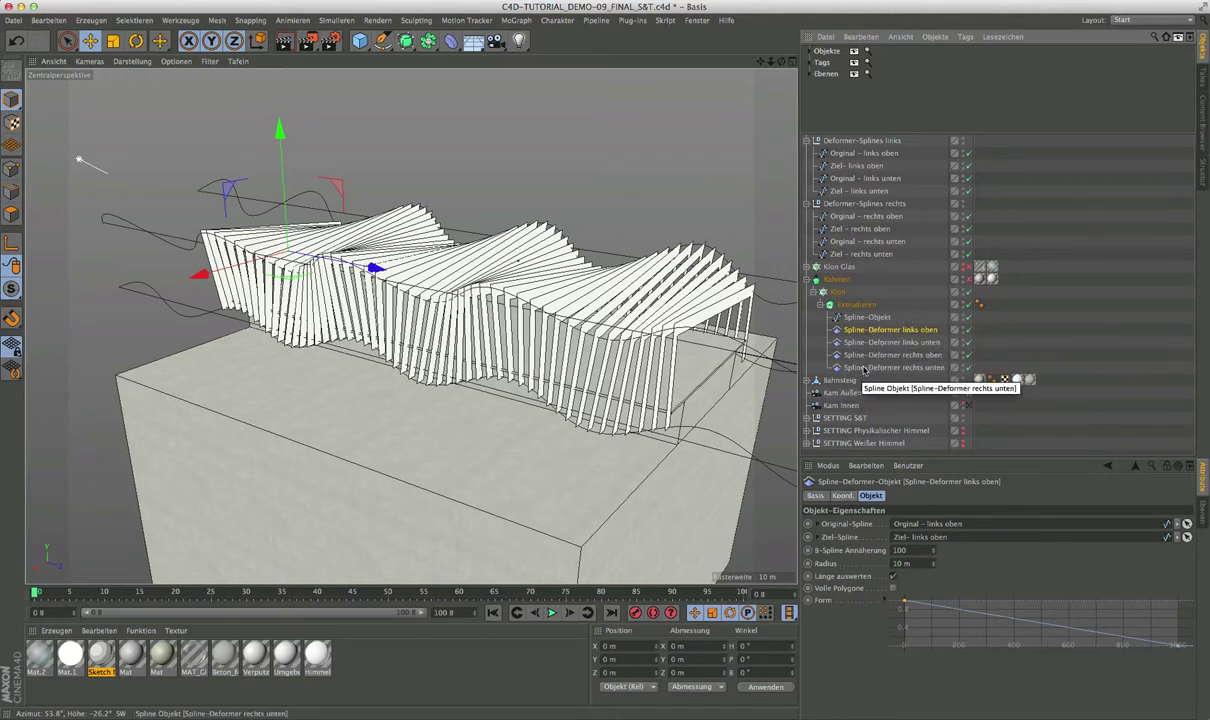
click(829, 306)
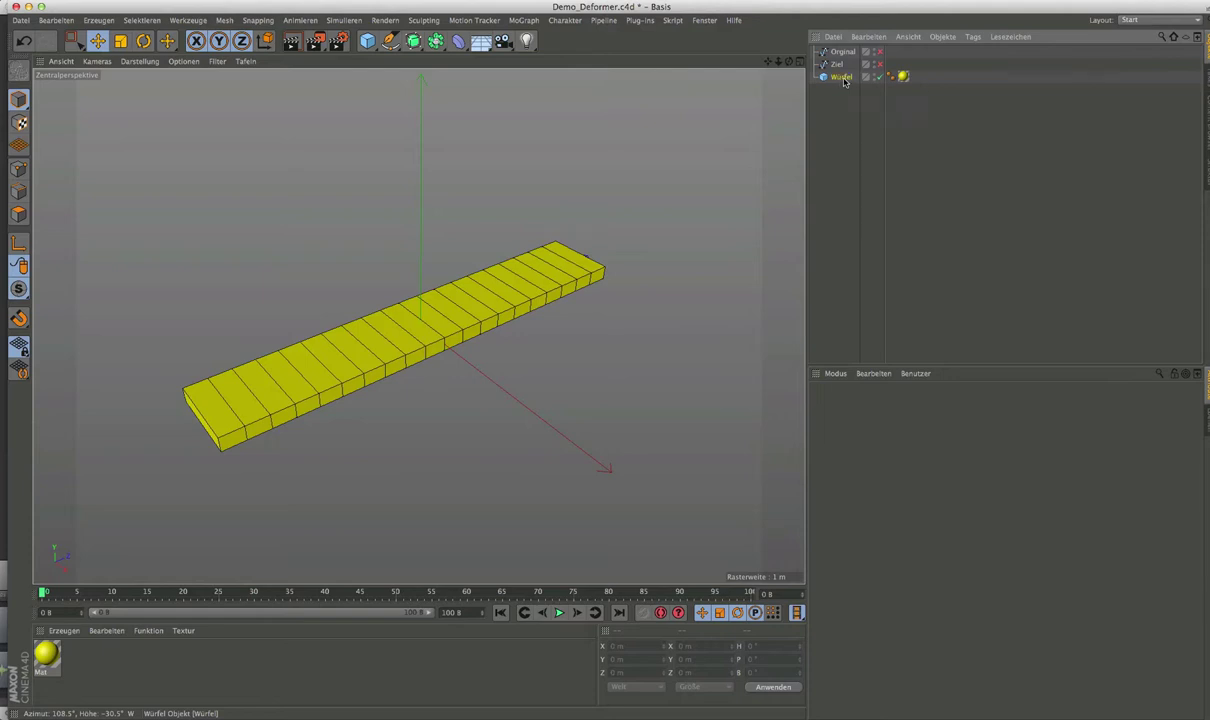
Hide the Würfel slab, make the Orginal spline visible, and enter Points mode with Orginal selected.
click(842, 77)
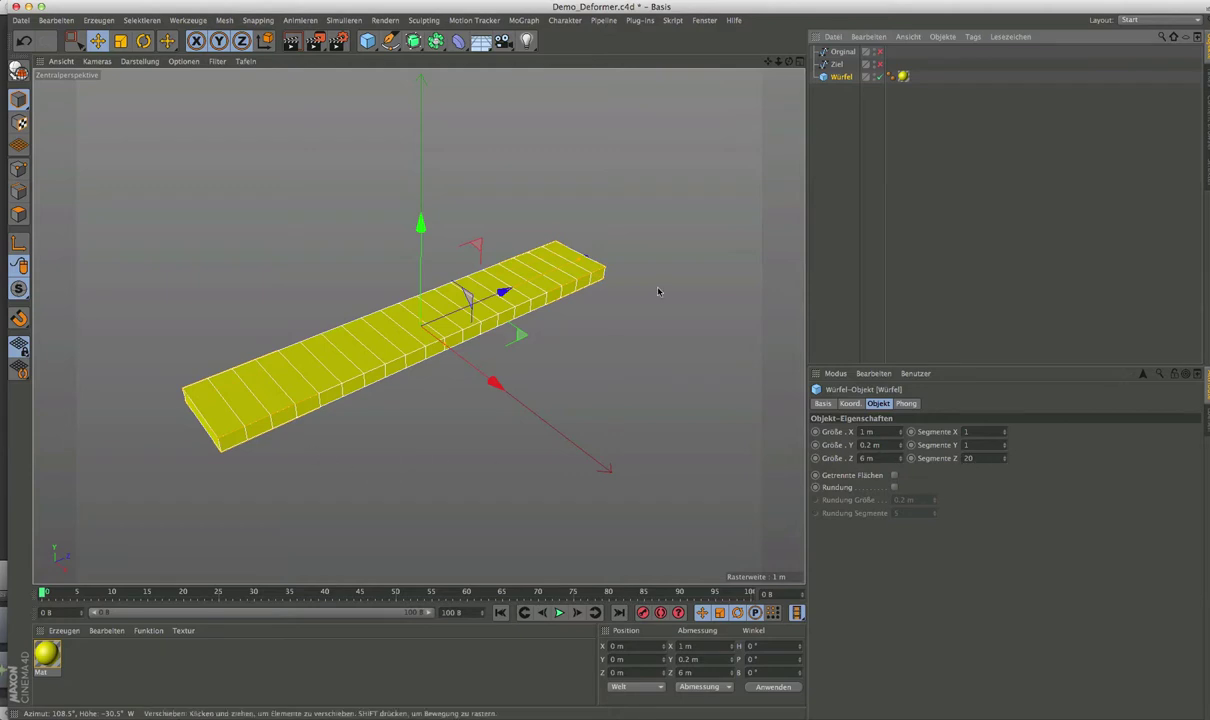
click(879, 77)
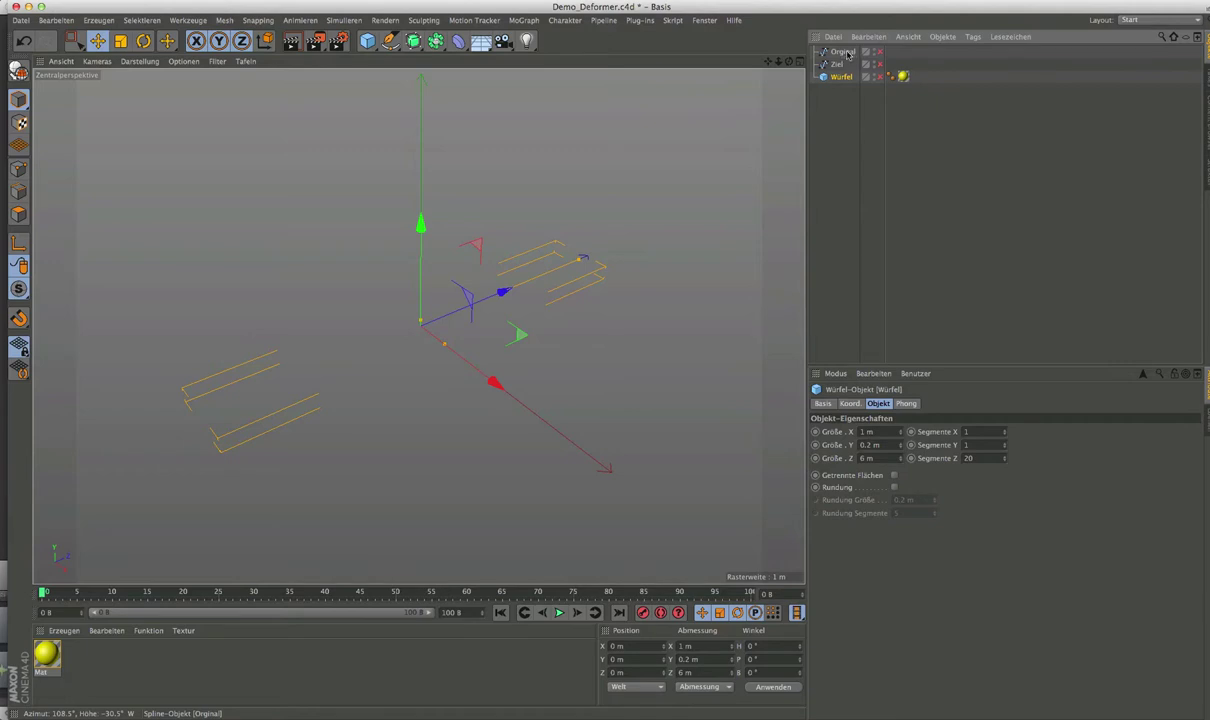
click(878, 51)
click(17, 170)
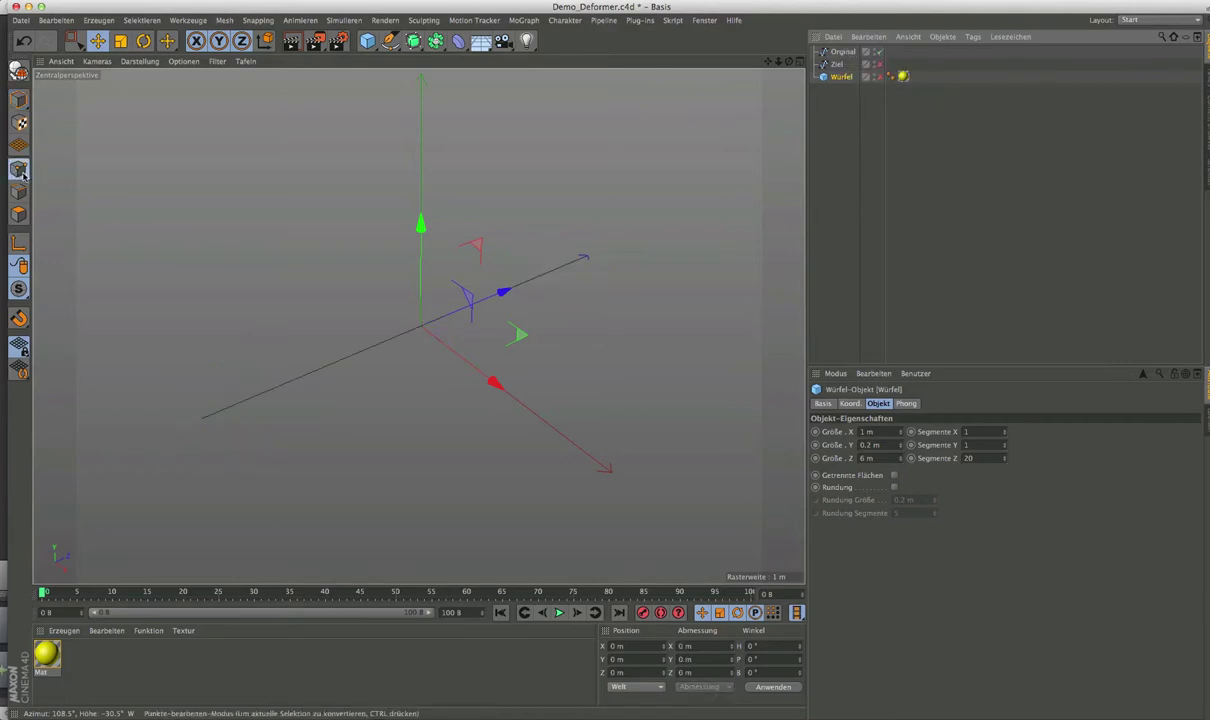
click(843, 51)
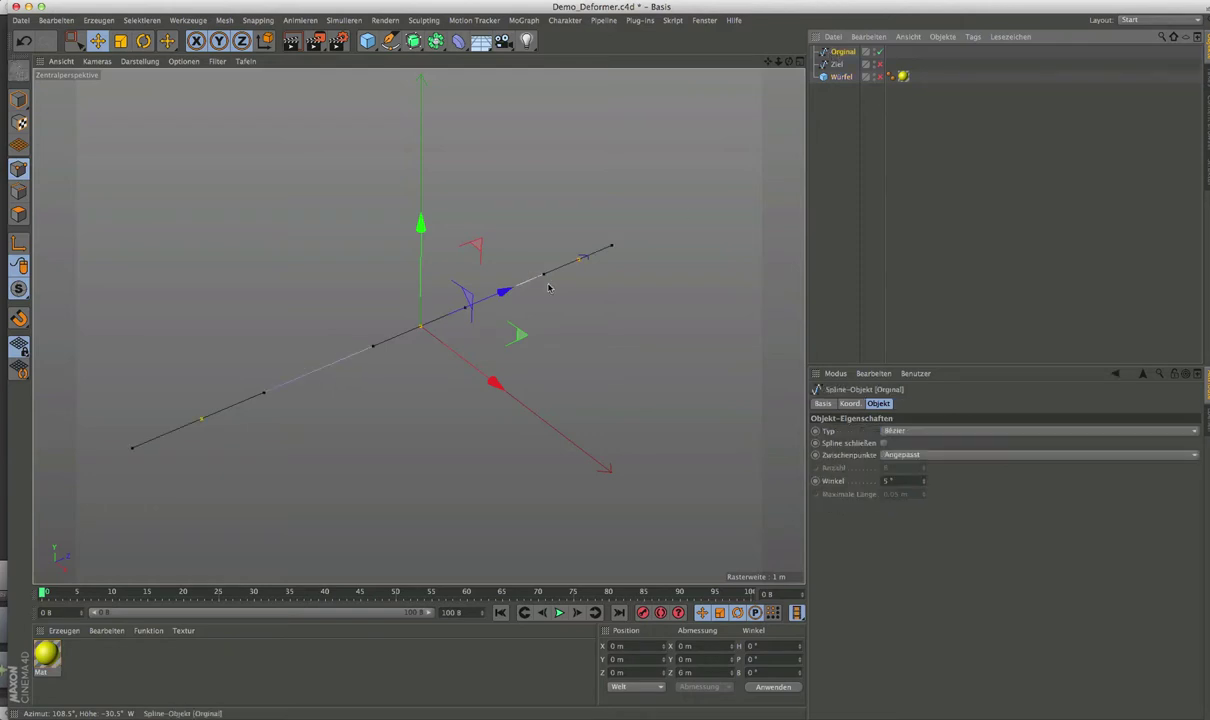
click(837, 64)
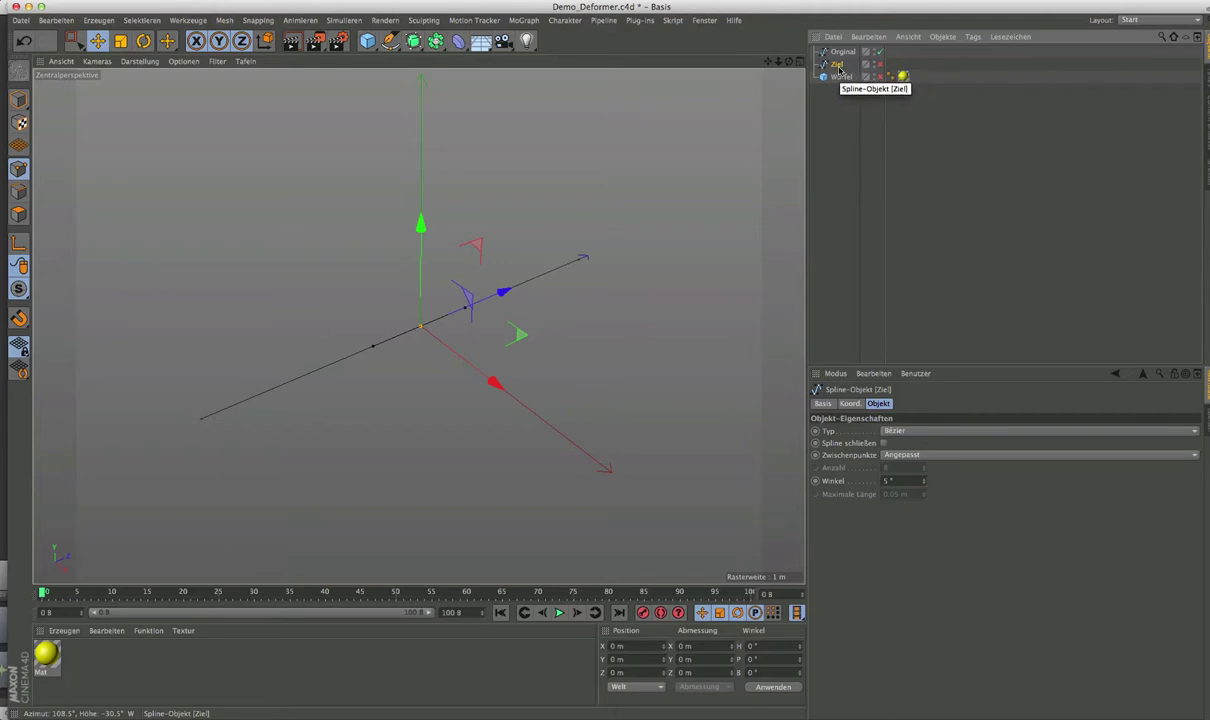
click(843, 55)
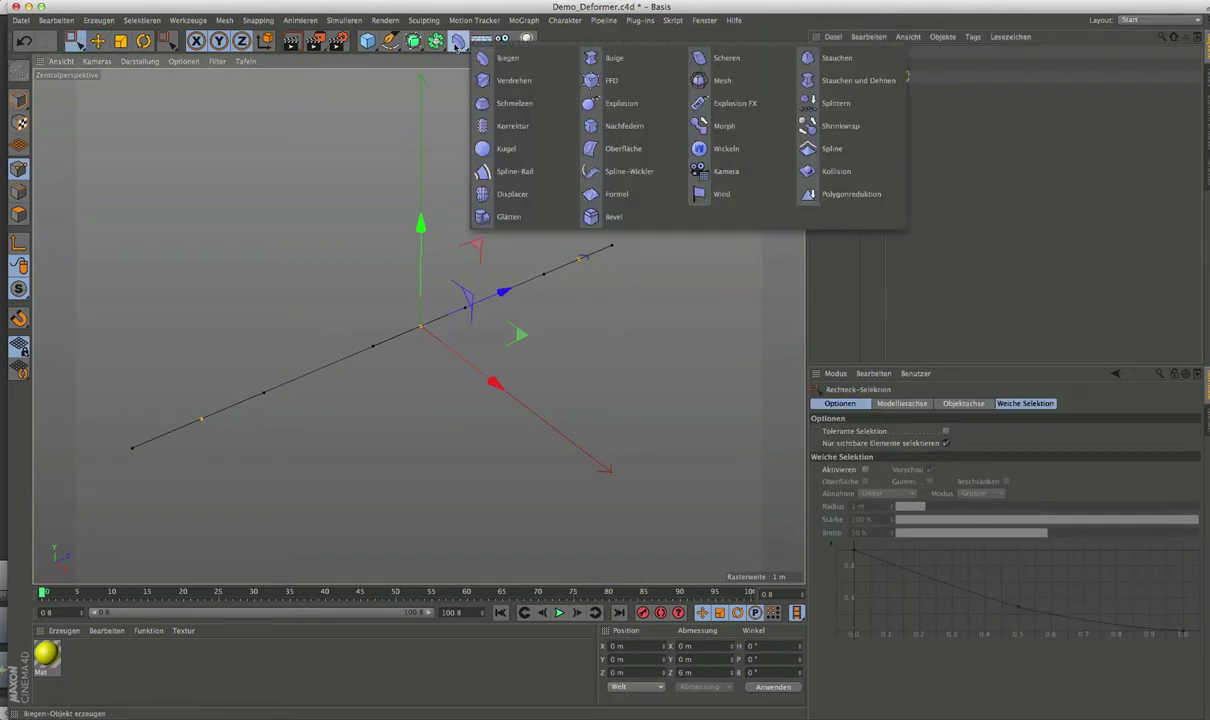
Add a Spline deformer linking Orginal as original and Ziel as target, then unhide Würfel.
click(830, 152)
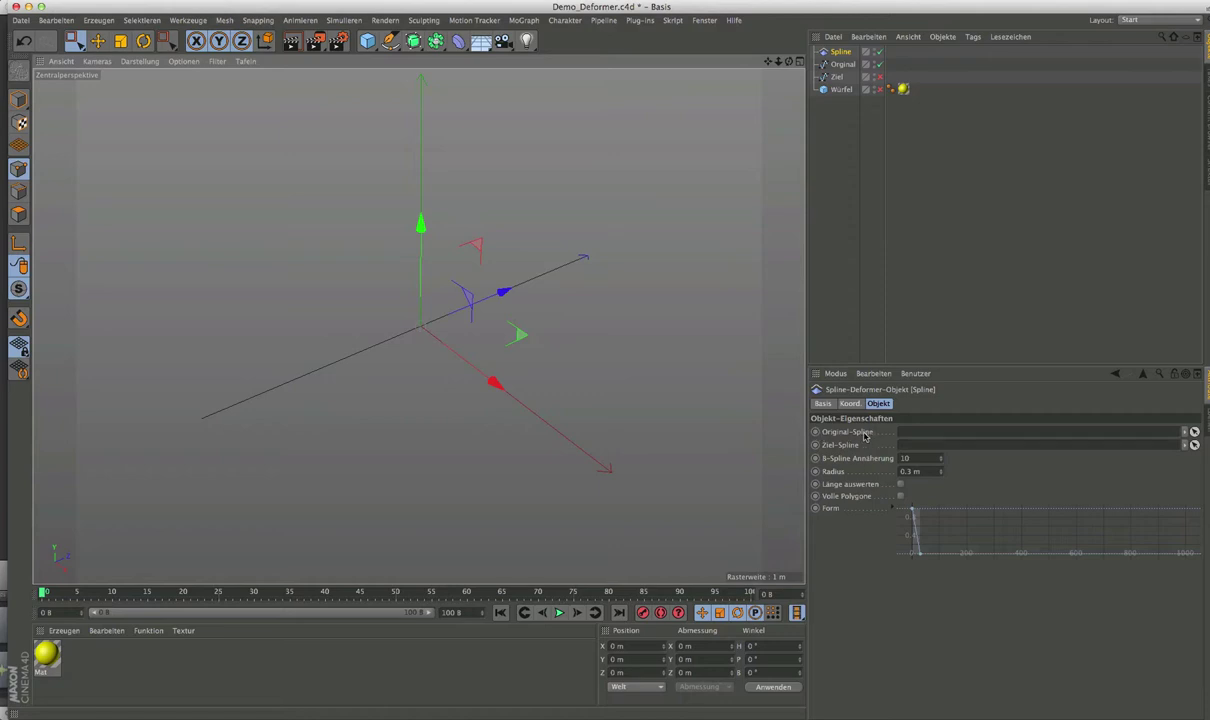
drag(843, 68, 860, 431)
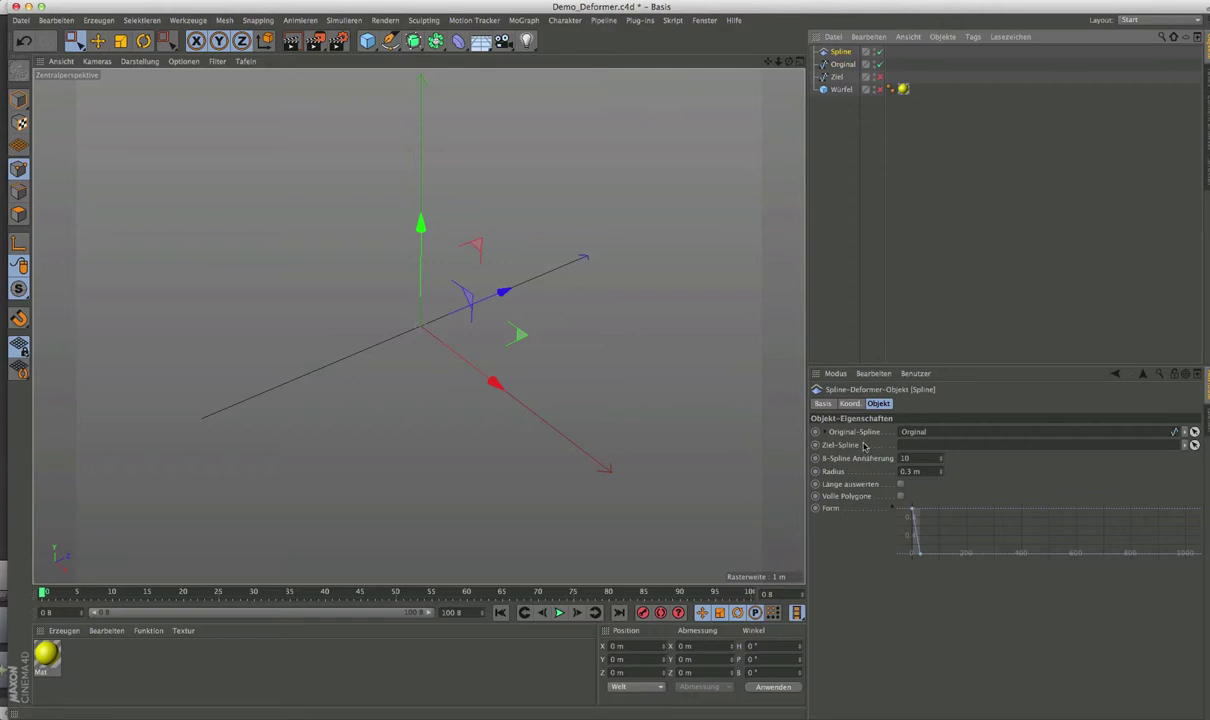
drag(837, 76, 915, 446)
click(840, 51)
click(878, 87)
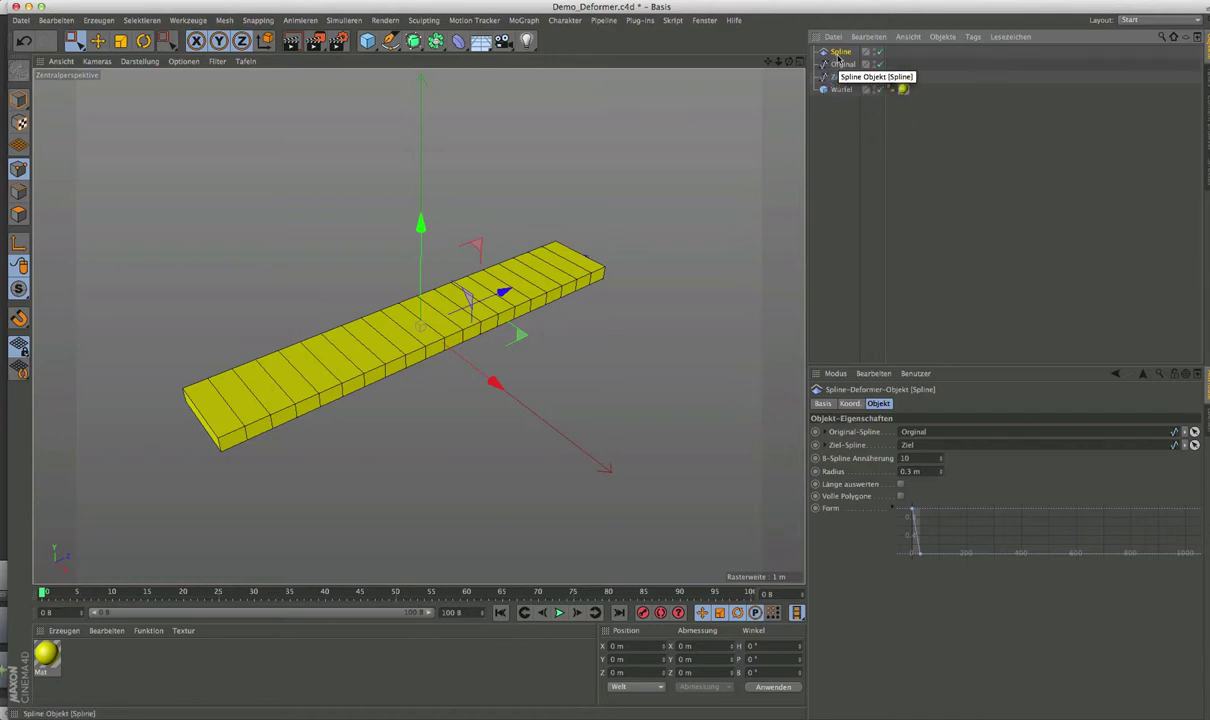
click(836, 91)
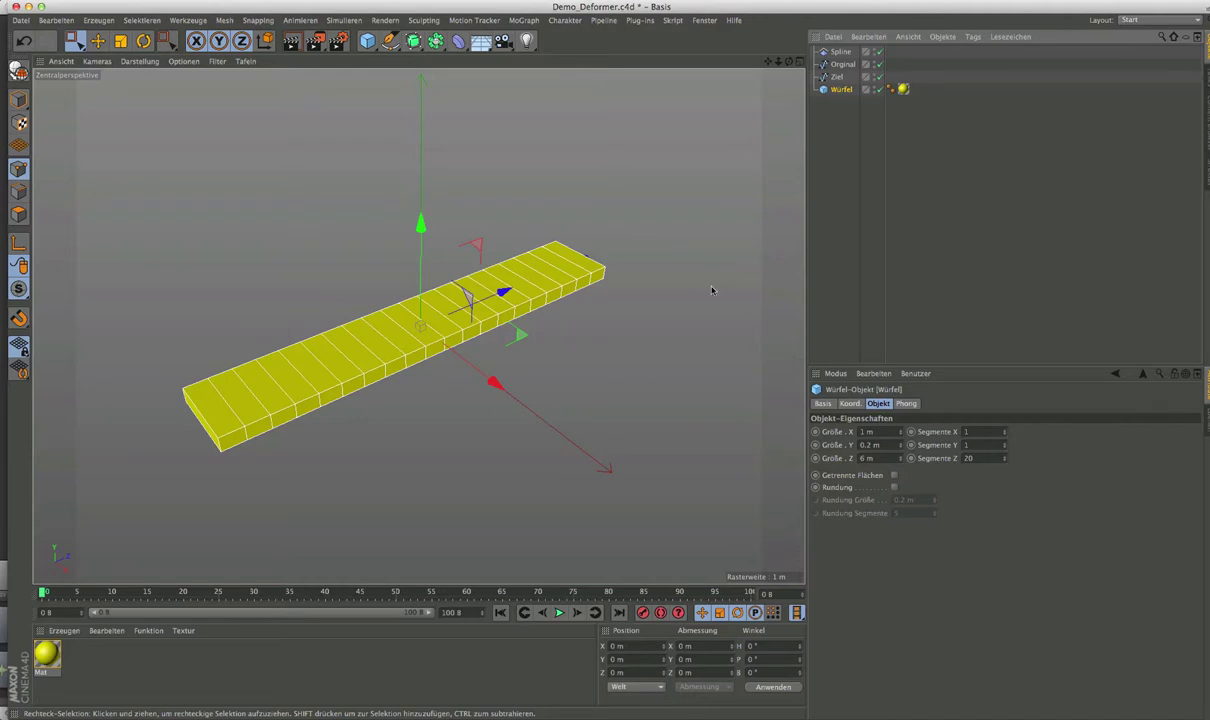
click(840, 53)
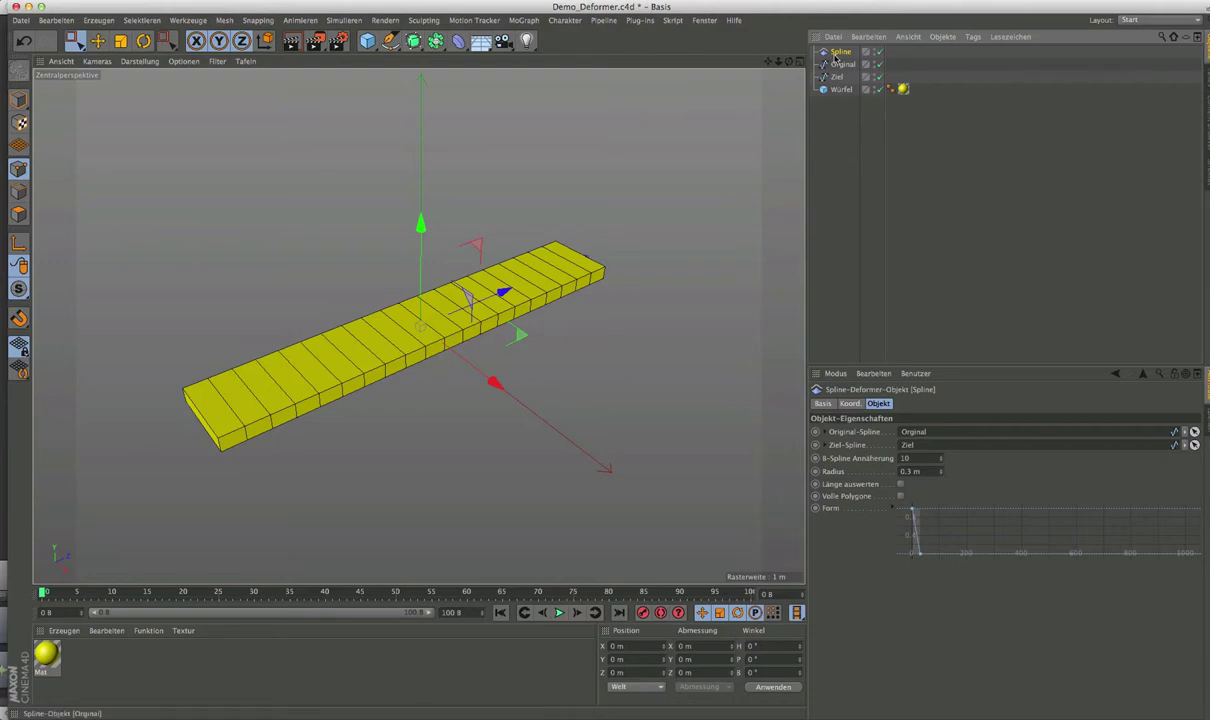
Add a null named 'deformierter Würfel' and put the Spline deformer and Würfel inside it.
click(370, 44)
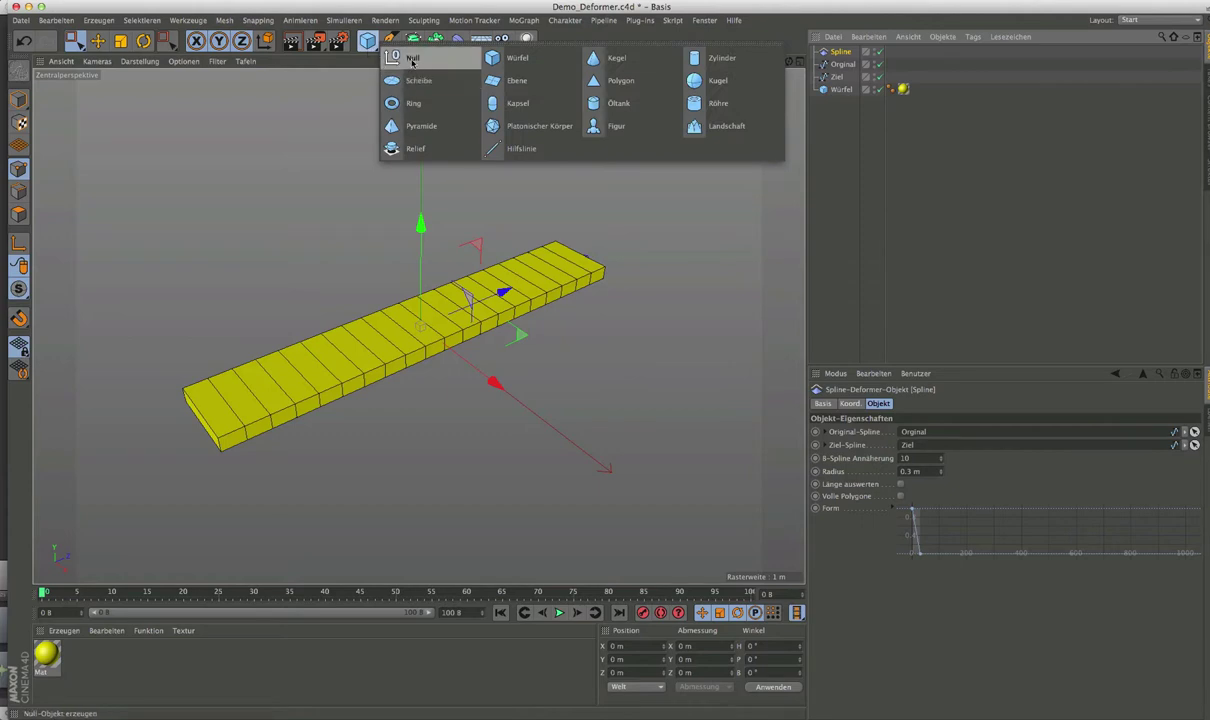
click(412, 60)
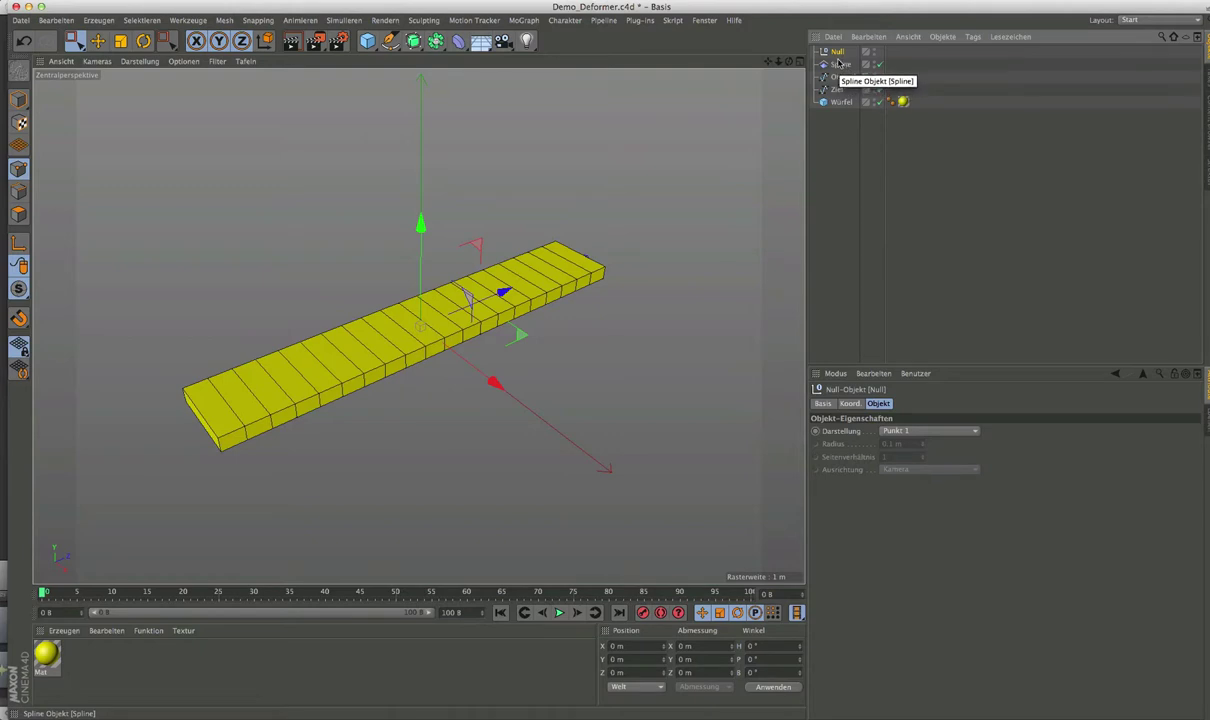
double_click(839, 52)
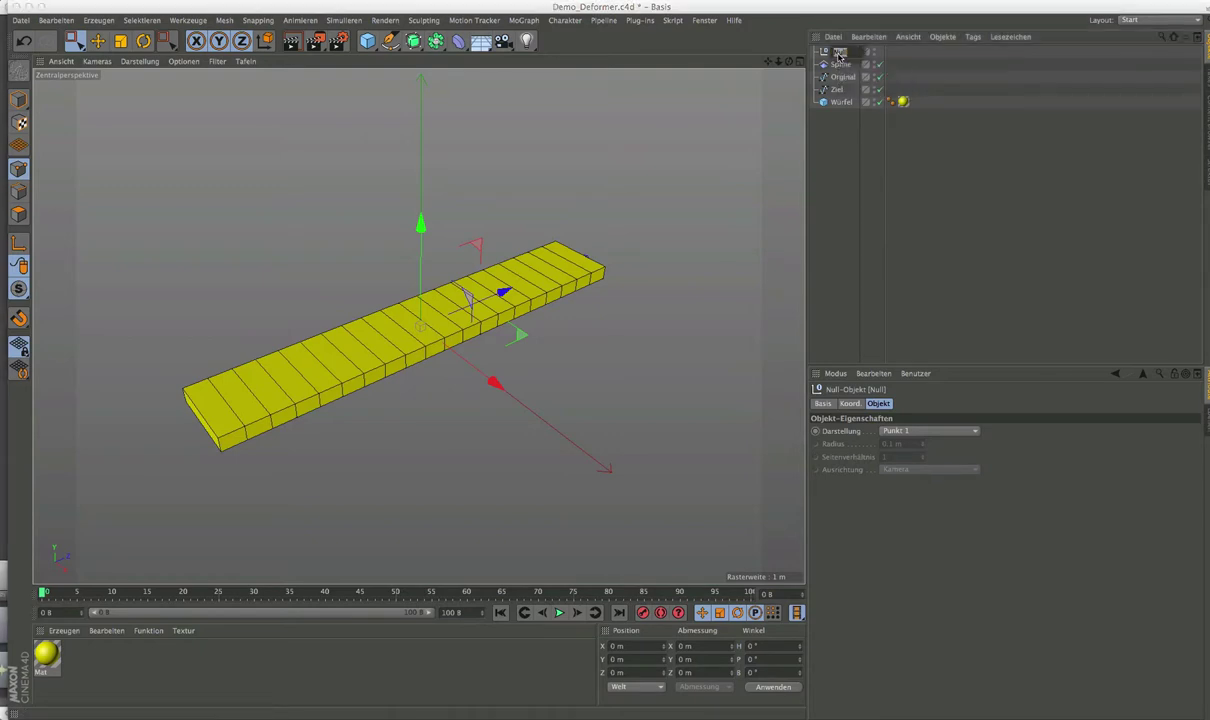
text(de)
key(Return)
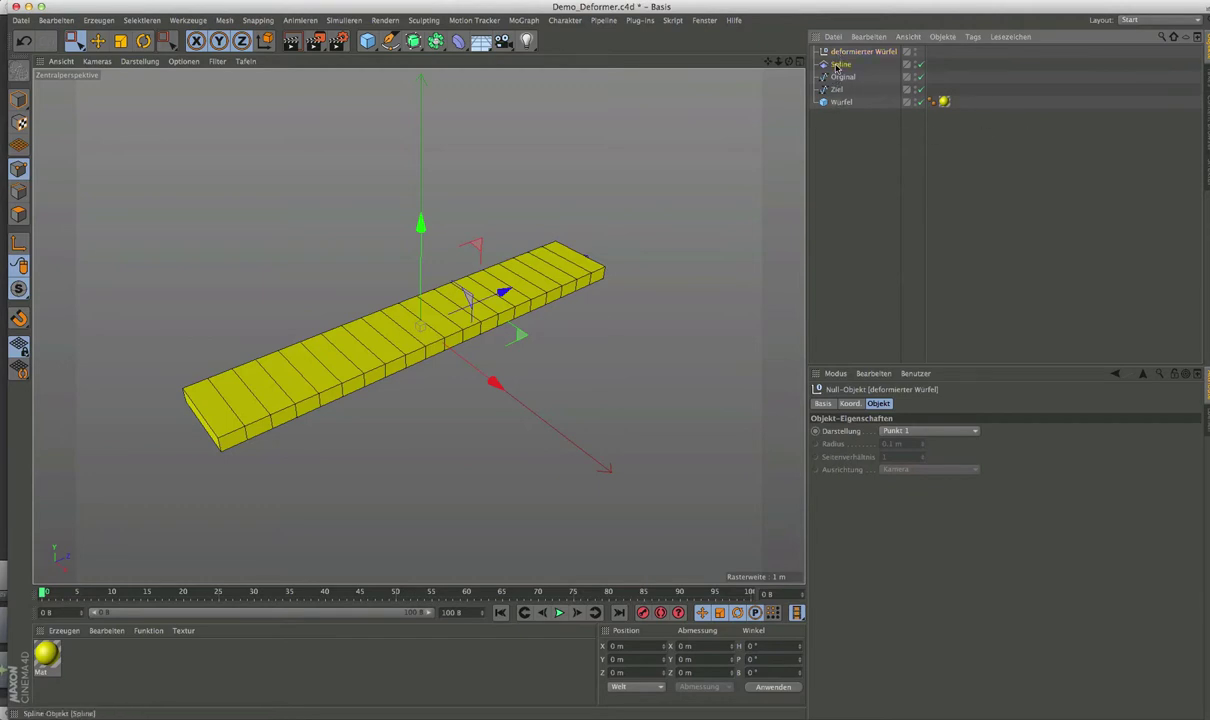
drag(856, 56, 856, 52)
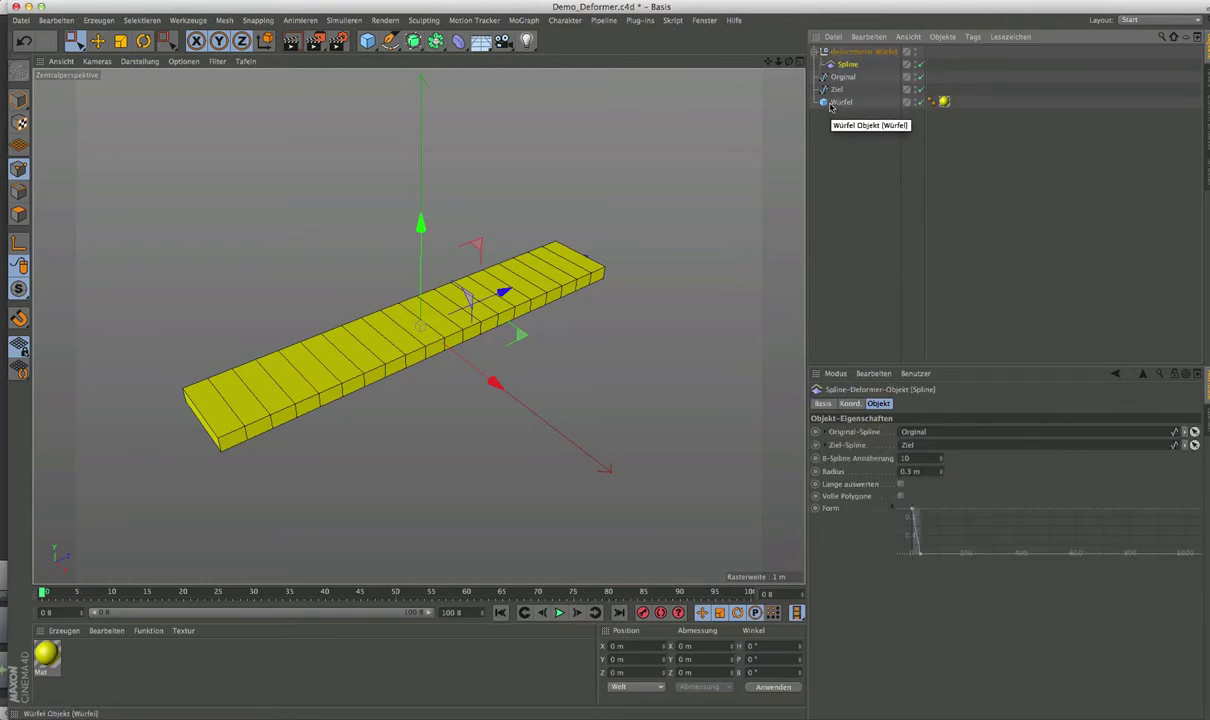
drag(841, 101, 850, 52)
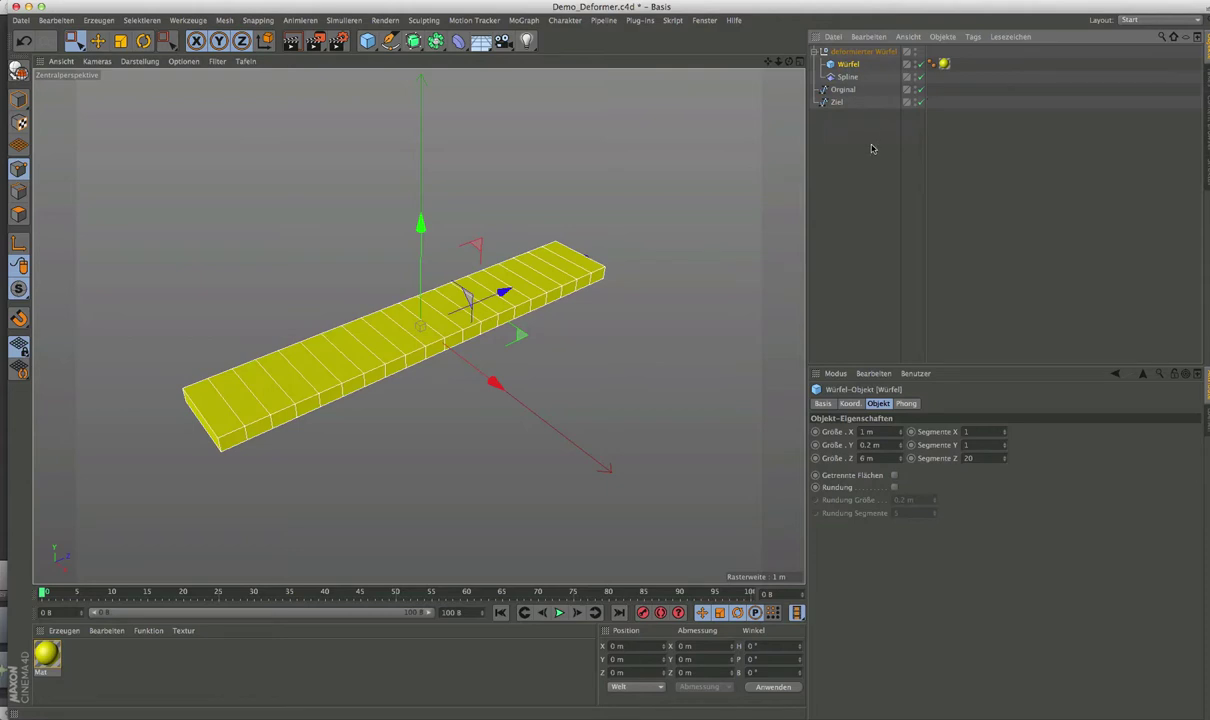
click(862, 56)
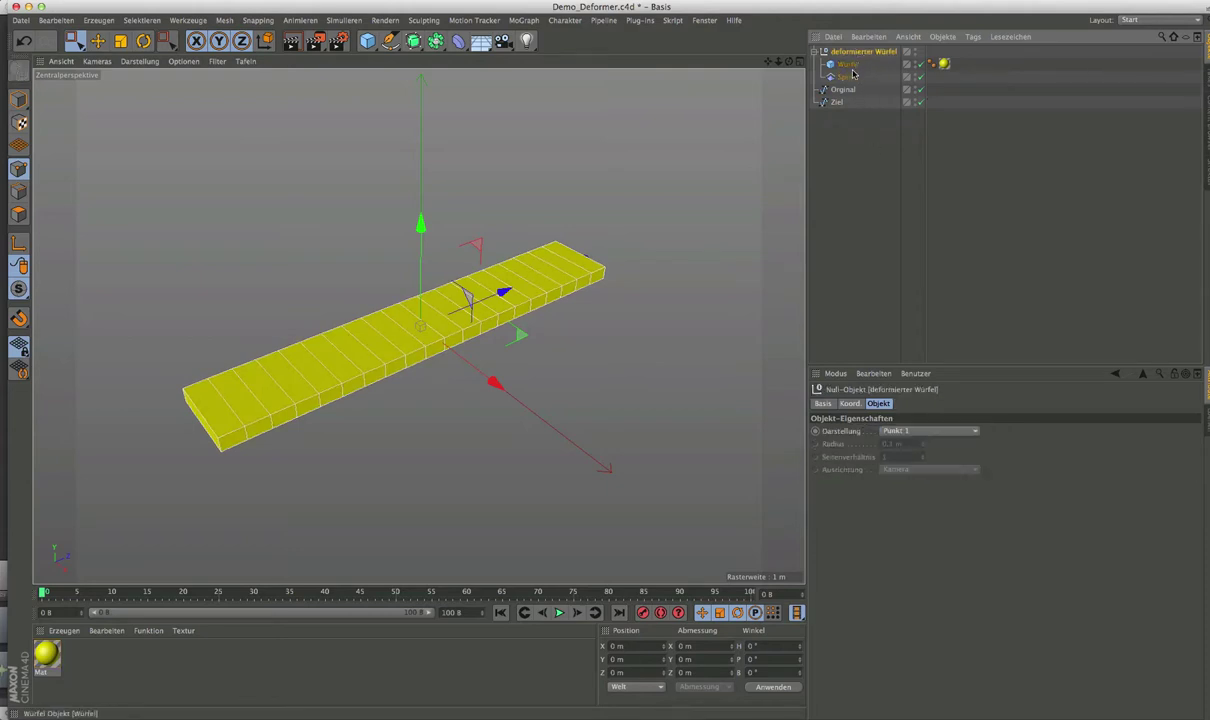
click(848, 77)
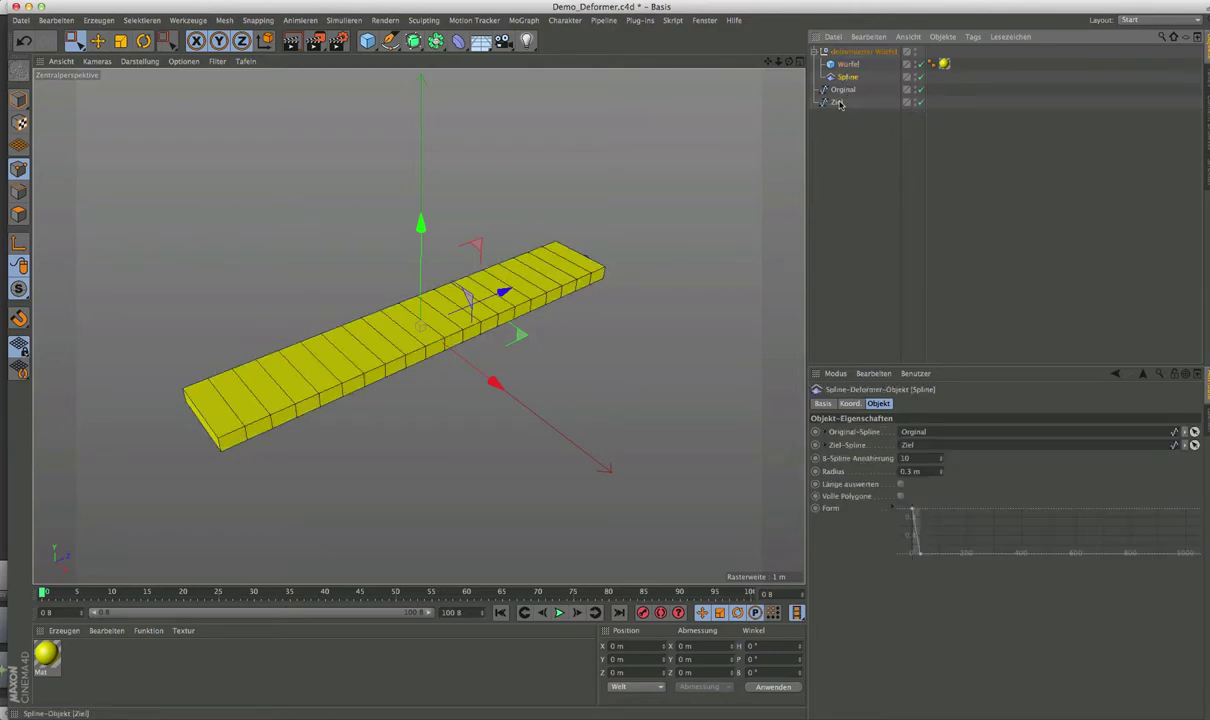
click(837, 103)
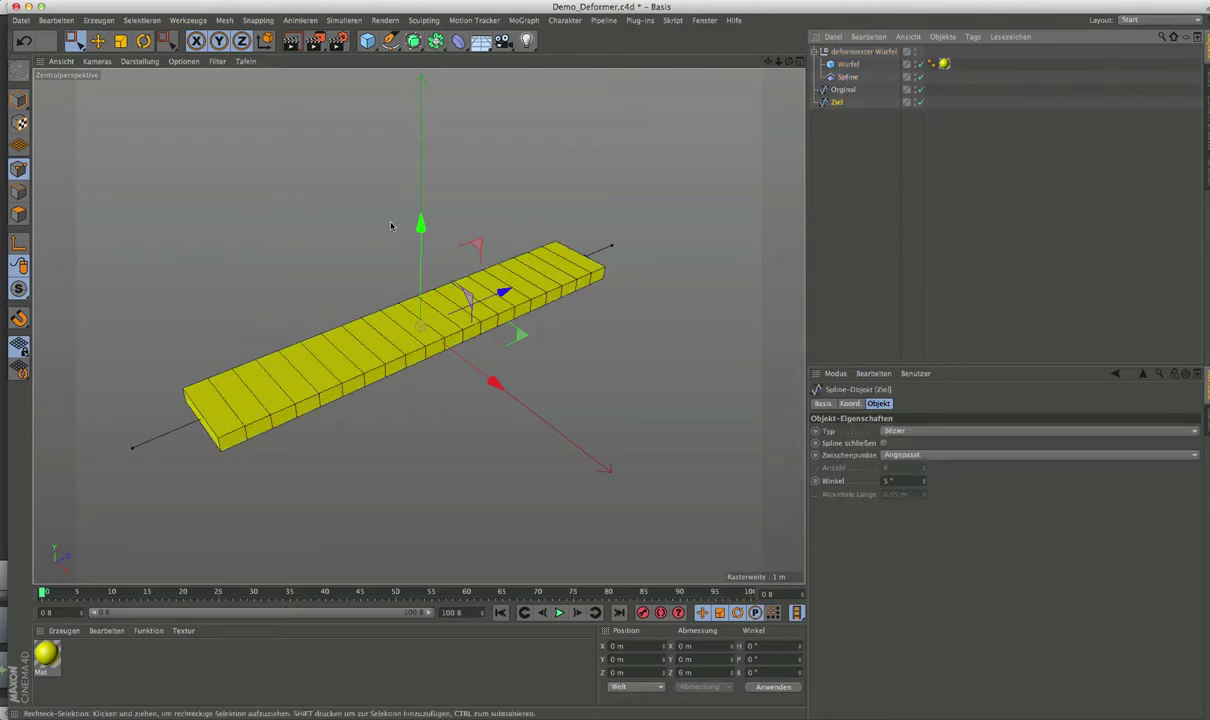
Raise the middle point of the Ziel spline upward to bow it into an arch.
drag(324, 263, 491, 399)
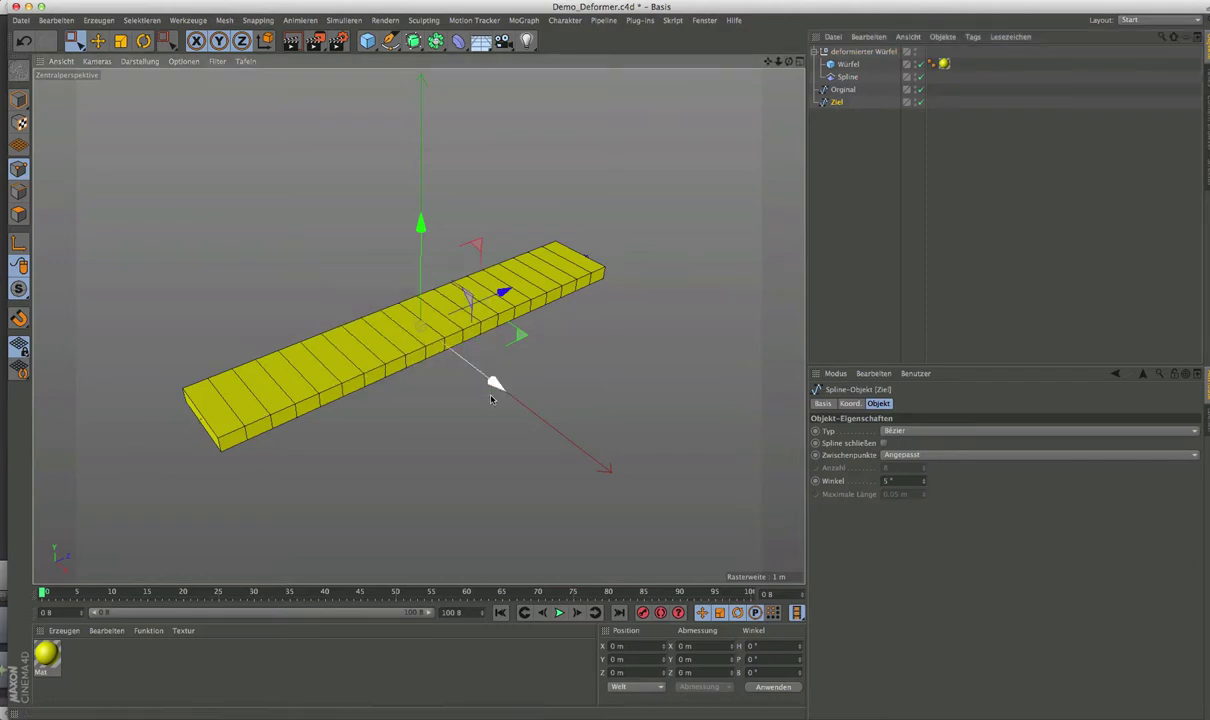
click(505, 376)
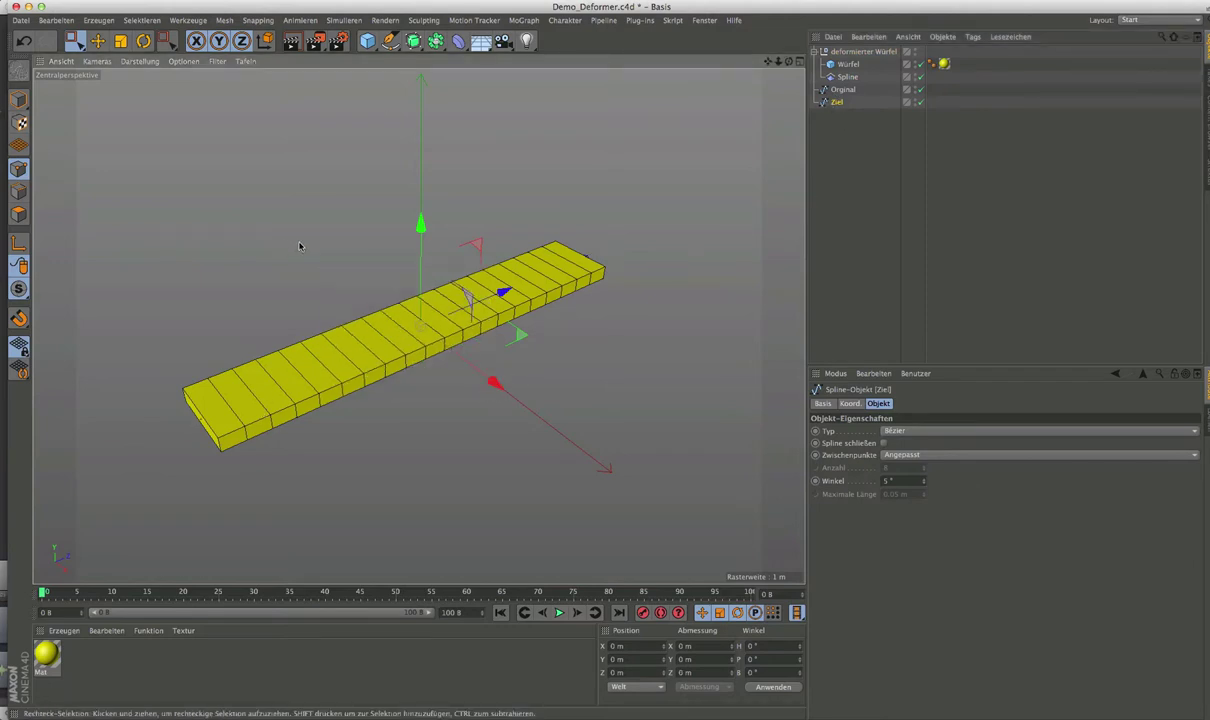
drag(421, 228, 407, 136)
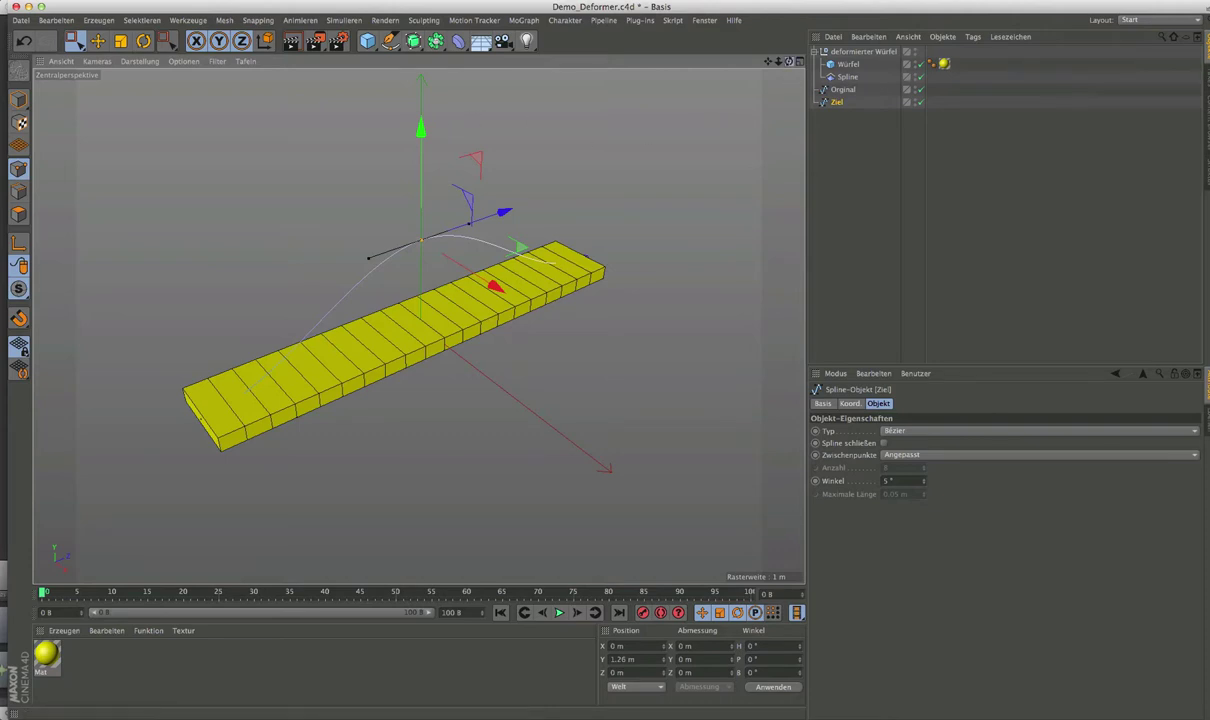
drag(789, 62, 791, 62)
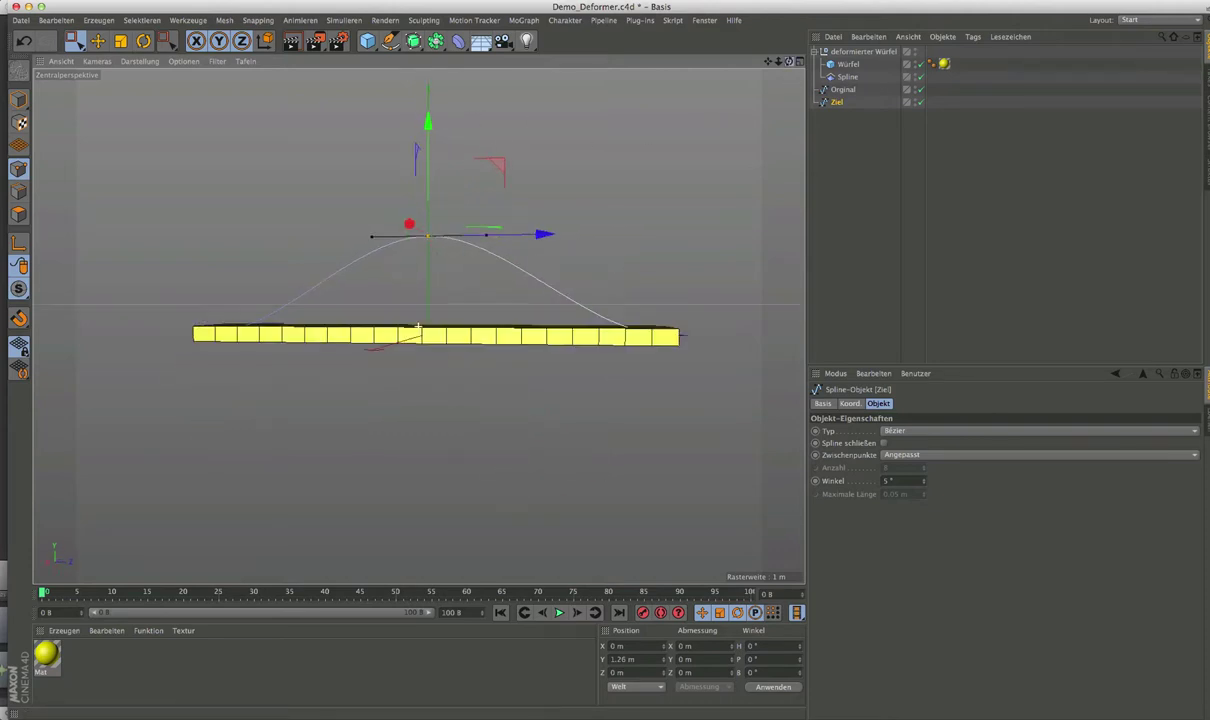
Check the group, Original and Ziel splines, ending with the Spline deformer selected.
click(862, 51)
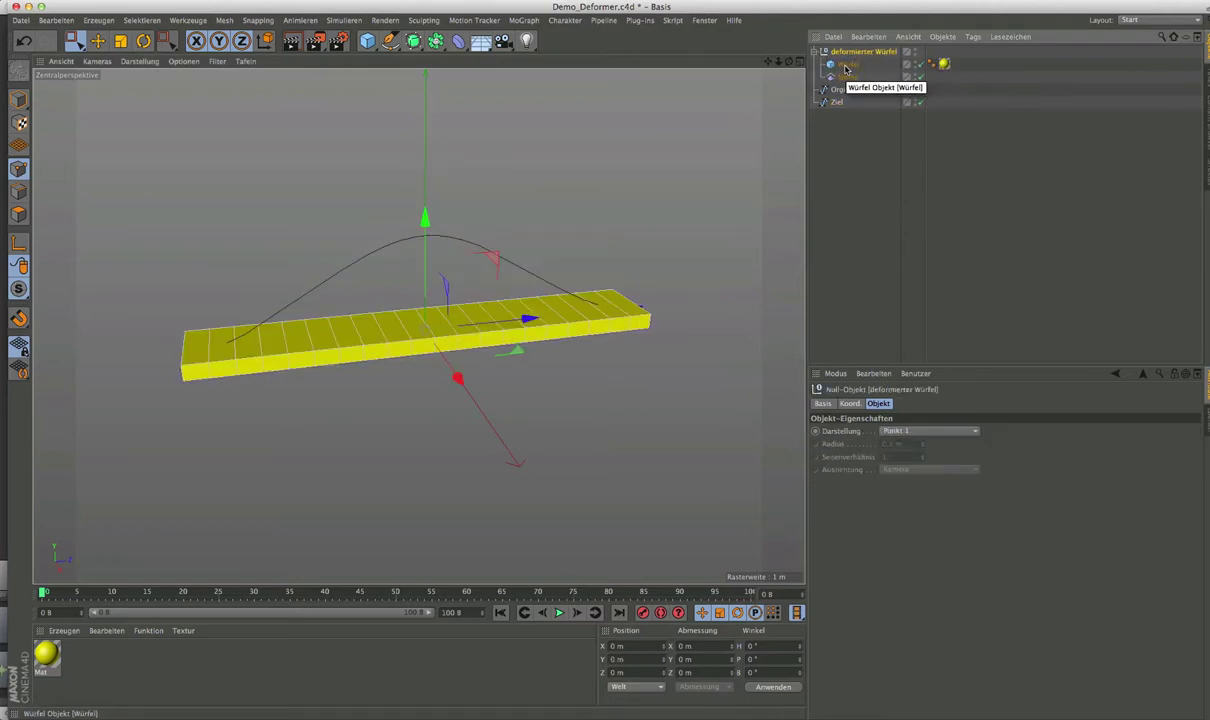
click(846, 76)
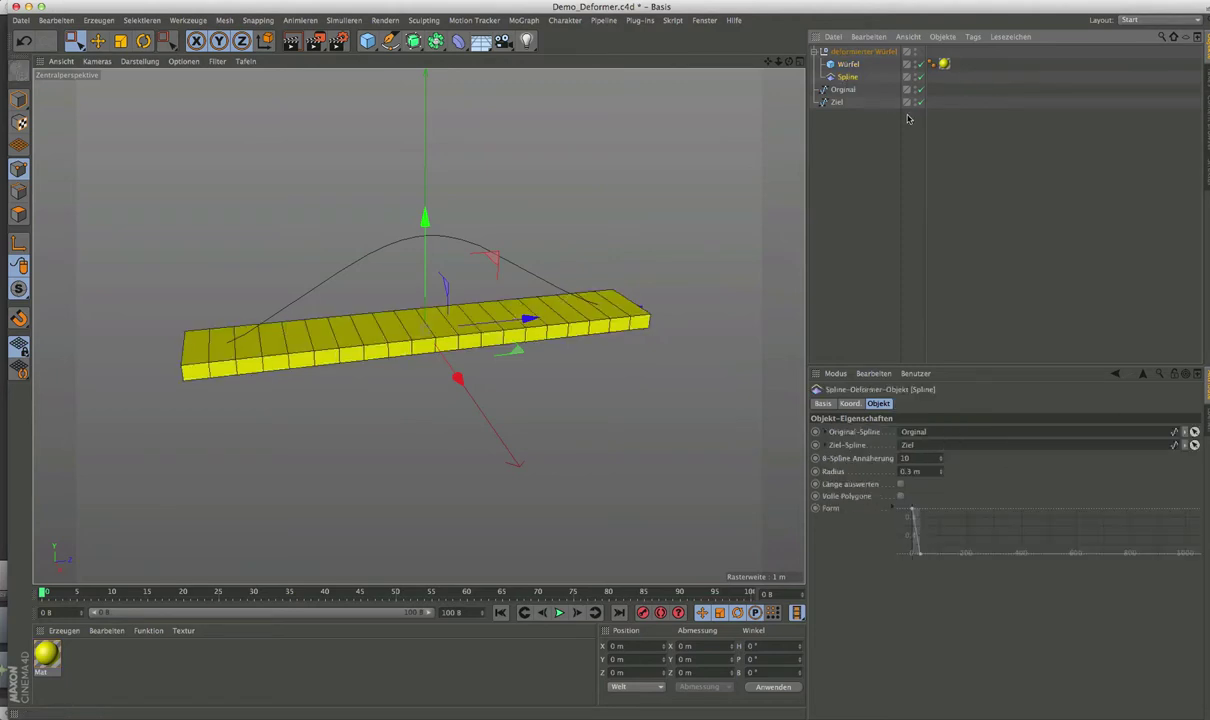
click(843, 89)
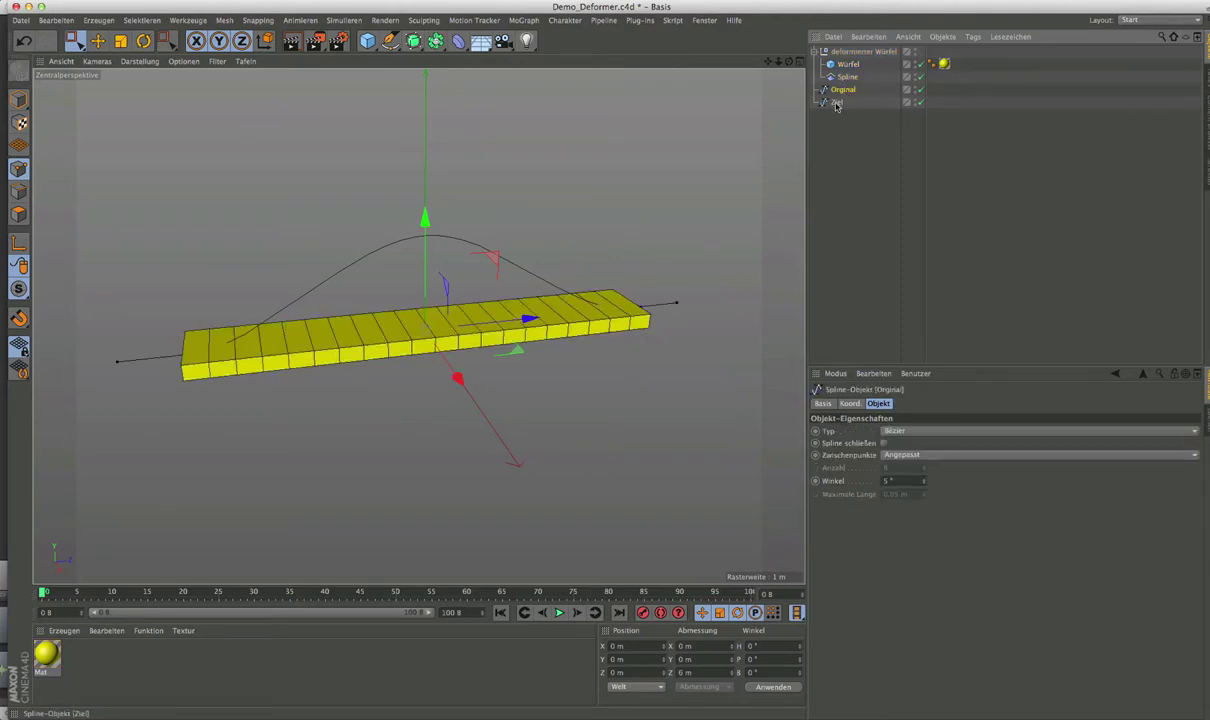
click(837, 103)
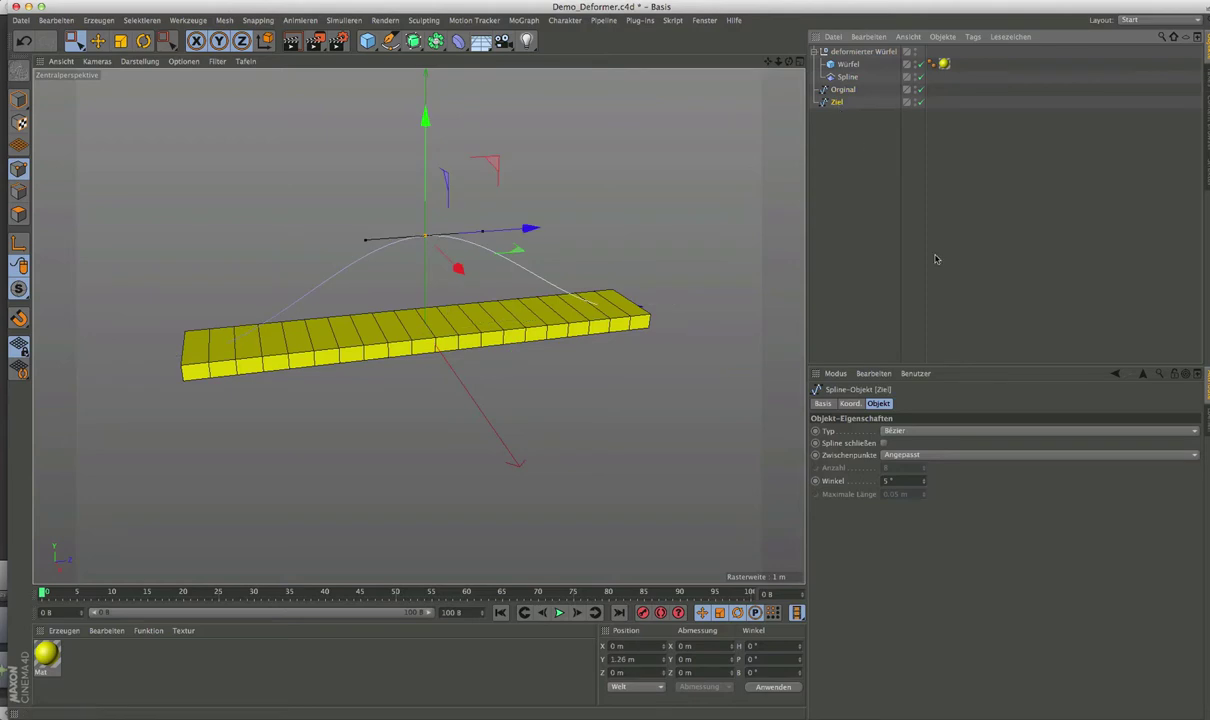
click(848, 78)
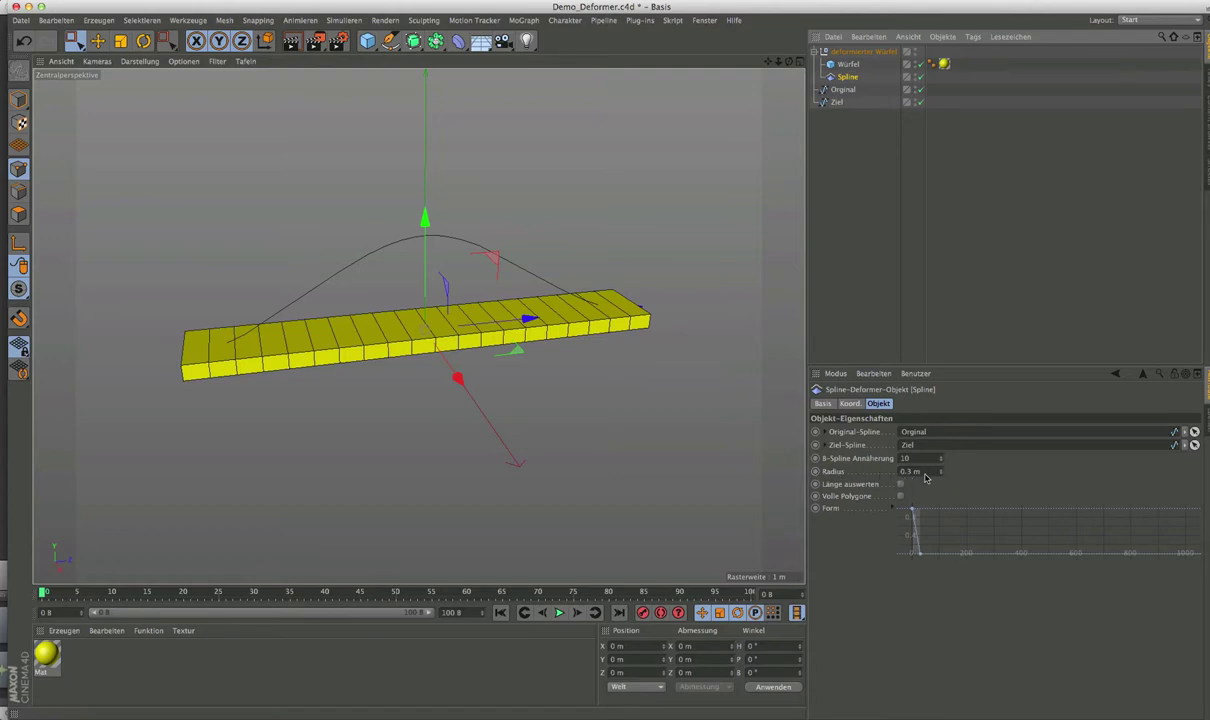
Set the Spline deformer radius to 1 m so the box bends.
click(921, 473)
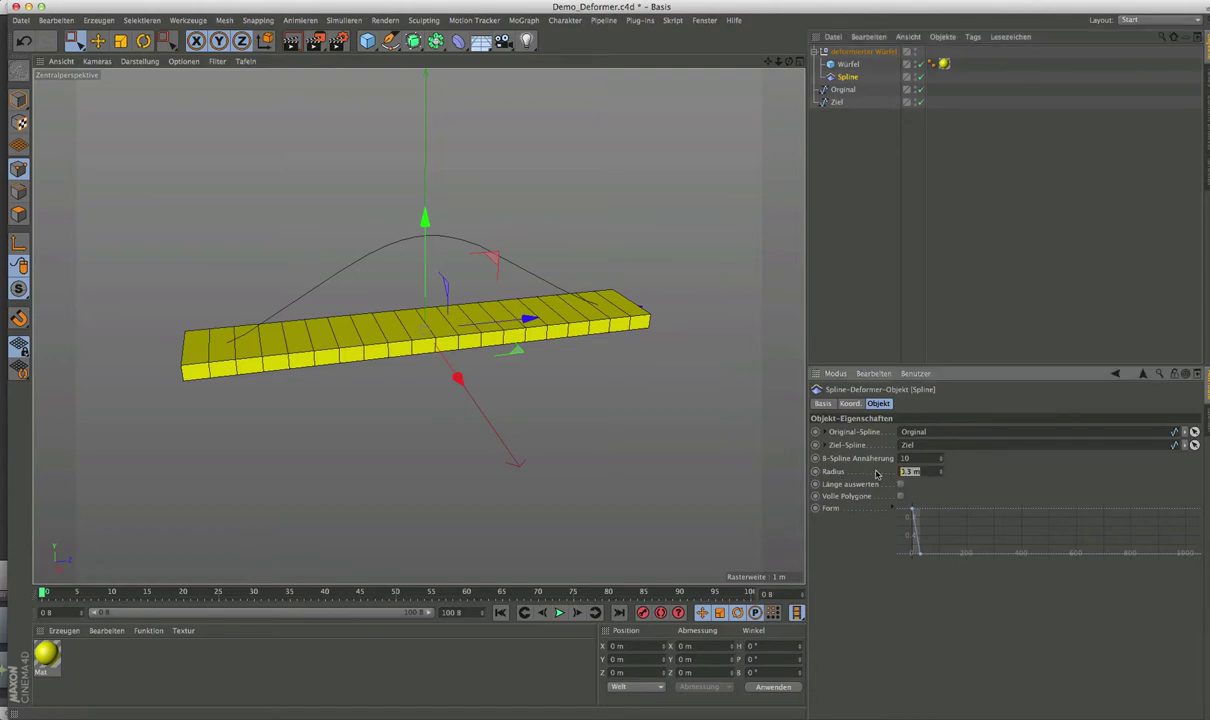
text(1)
key(Return)
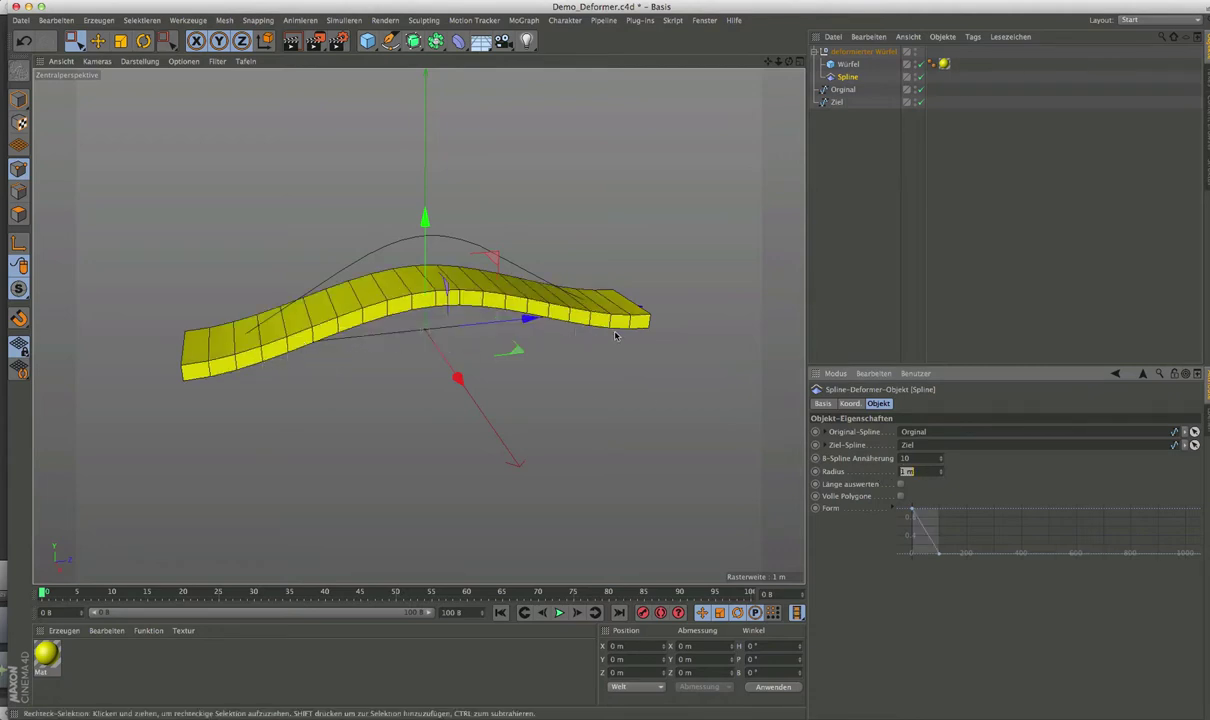
mouse_move(615, 335)
alt+mouse_down()
mouse_move(418, 326)
mouse_move(430, 326)
alt+mouse_up()
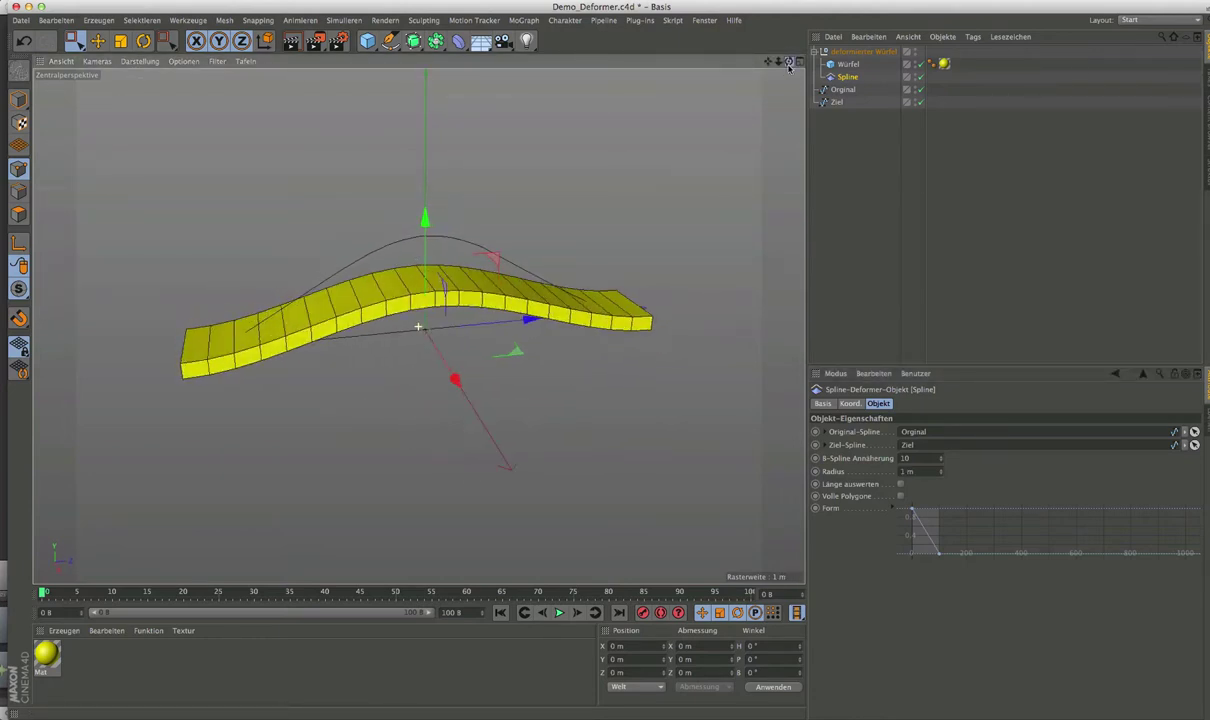
Place the Ziel spline at a Position Y of 1 m.
click(836, 104)
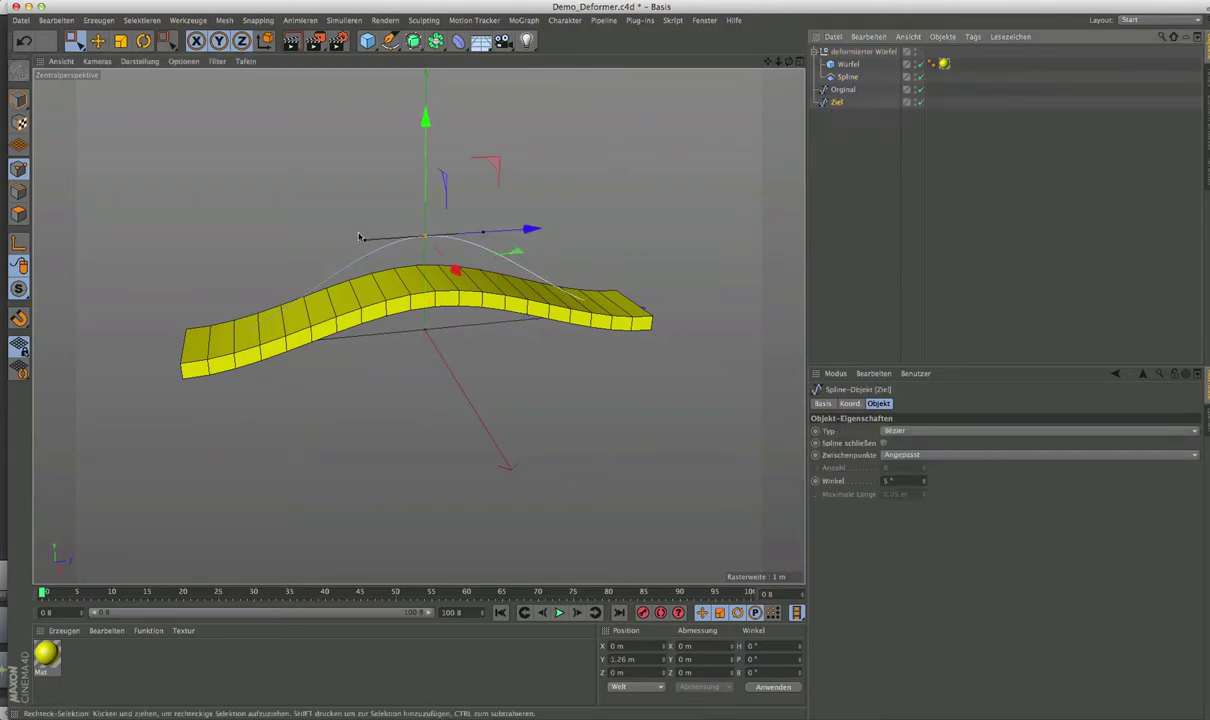
mouse_move(424, 121)
mouse_down()
mouse_move(430, 207)
mouse_move(437, 121)
mouse_up()
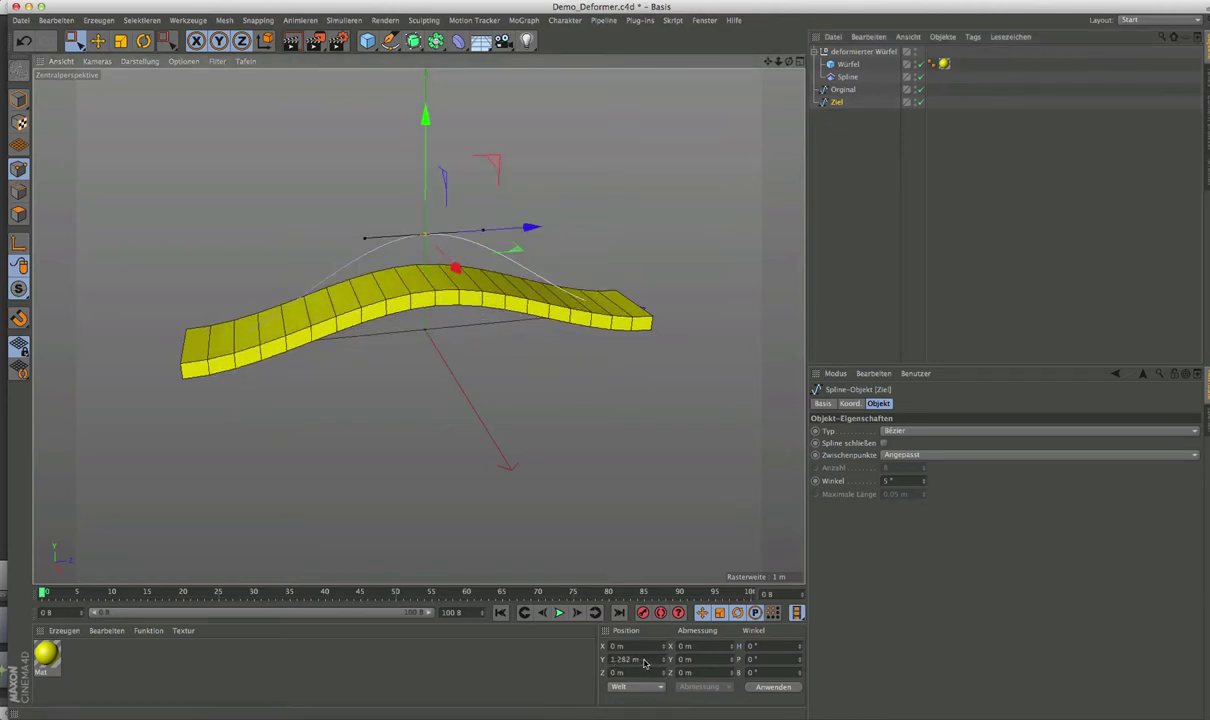
click(640, 660)
text(1)
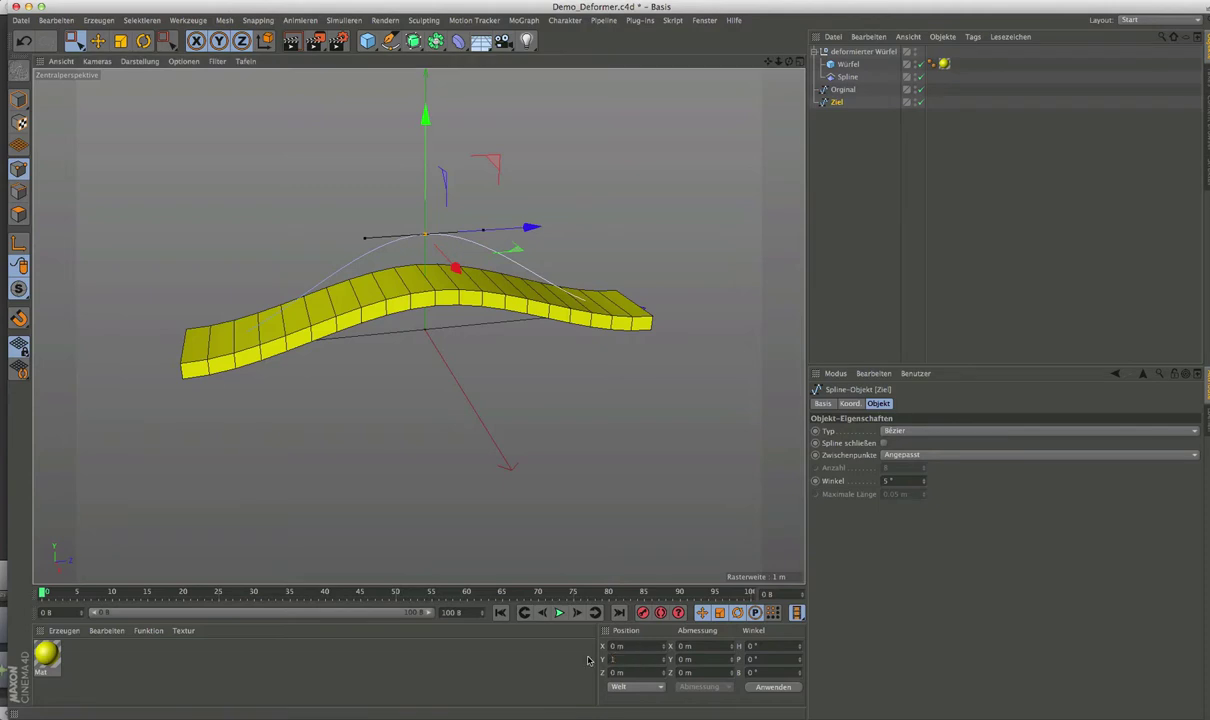
key(Return)
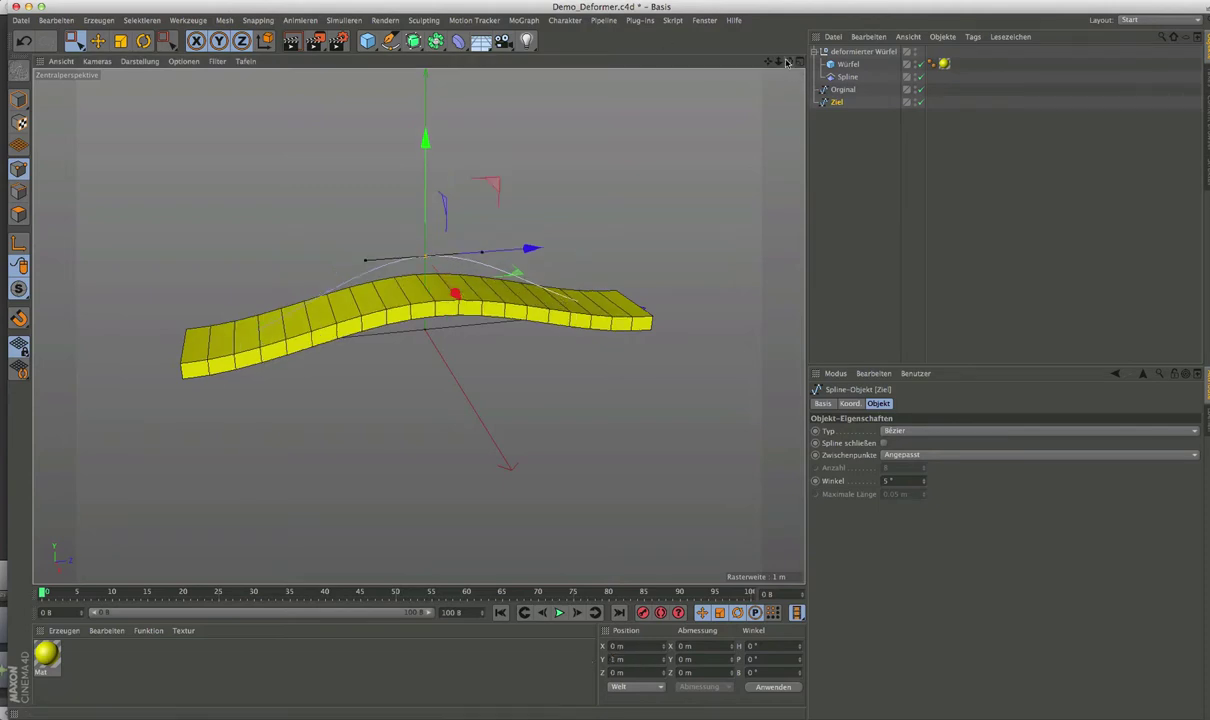
drag(787, 62, 746, 58)
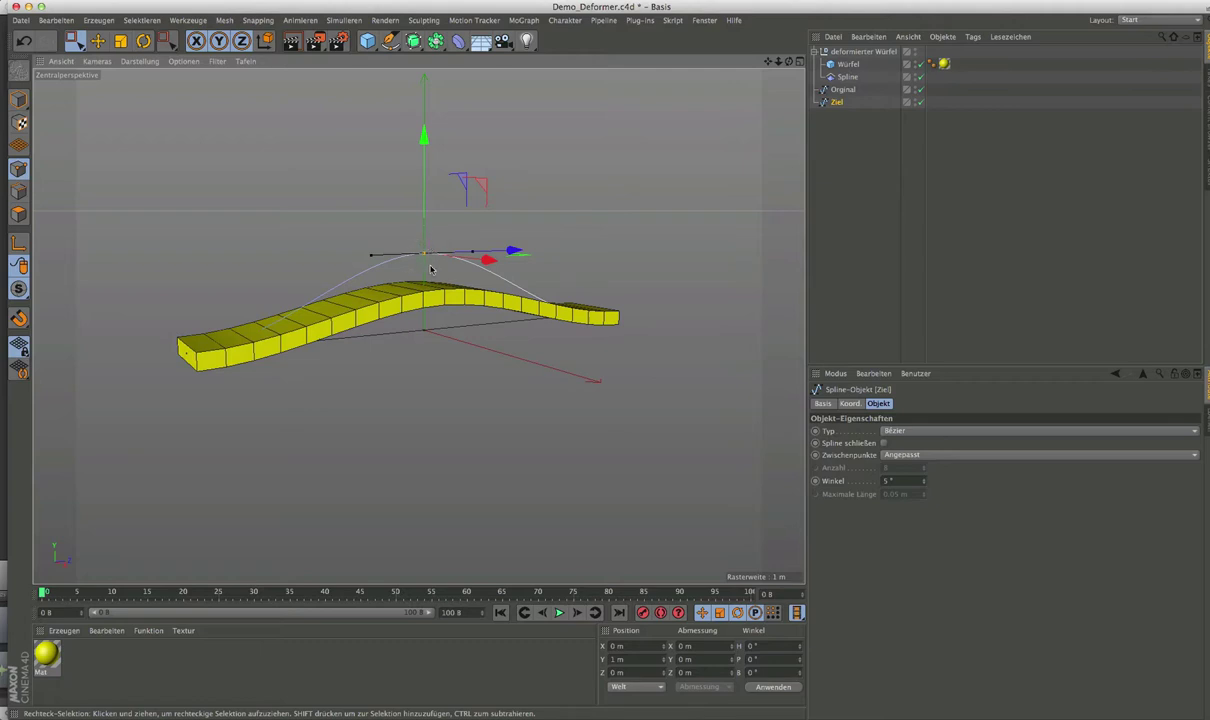
Try Spline deformer radius values of 10 m and then 100 m.
scroll(410, 255, up, 2)
scroll(410, 255, up, 2)
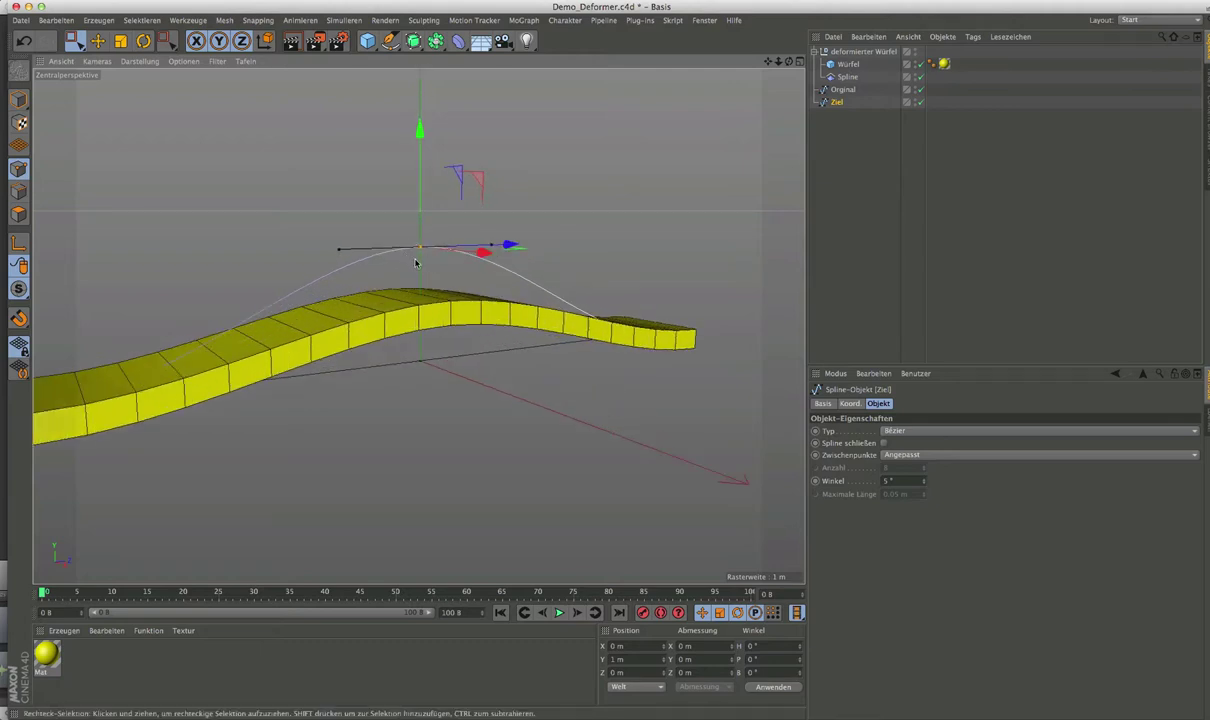
click(840, 76)
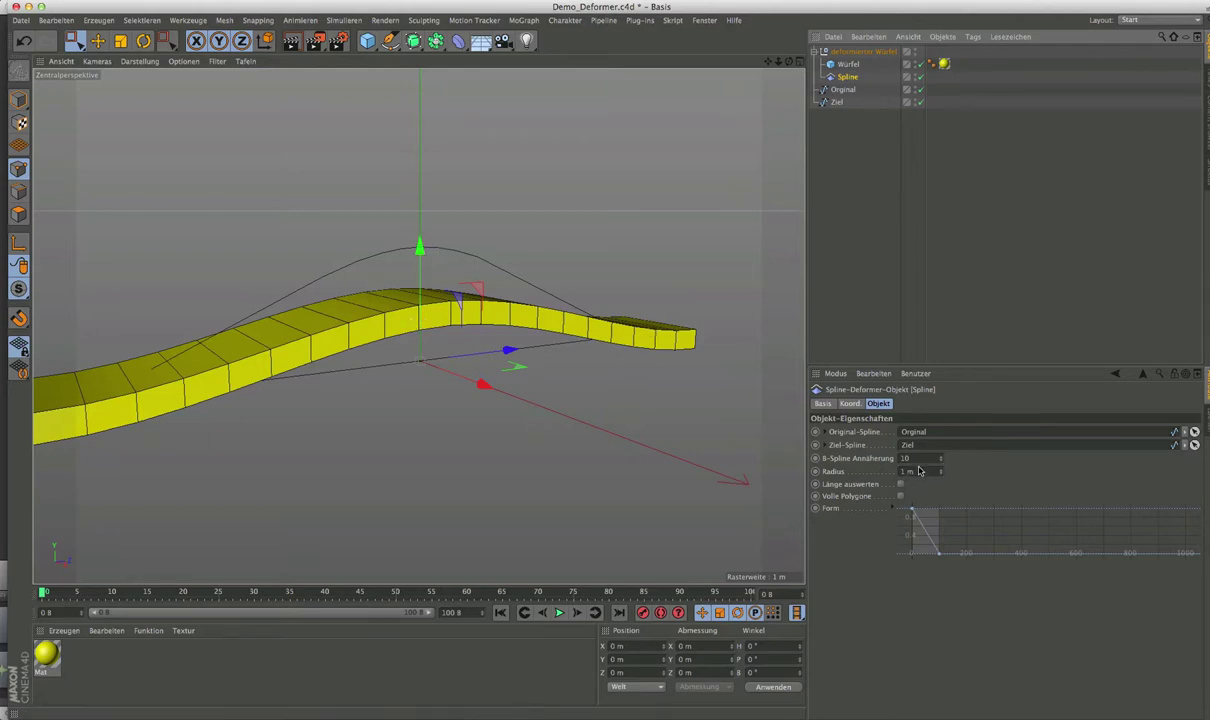
click(852, 472)
text(10)
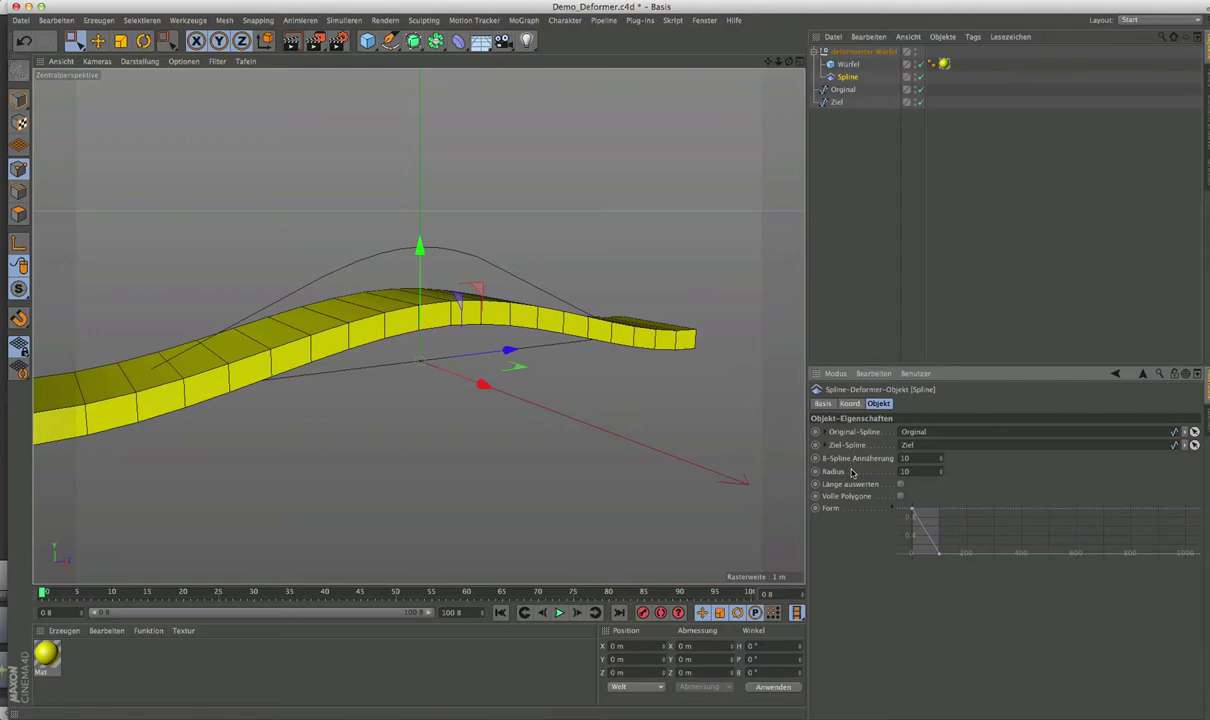
key(Return)
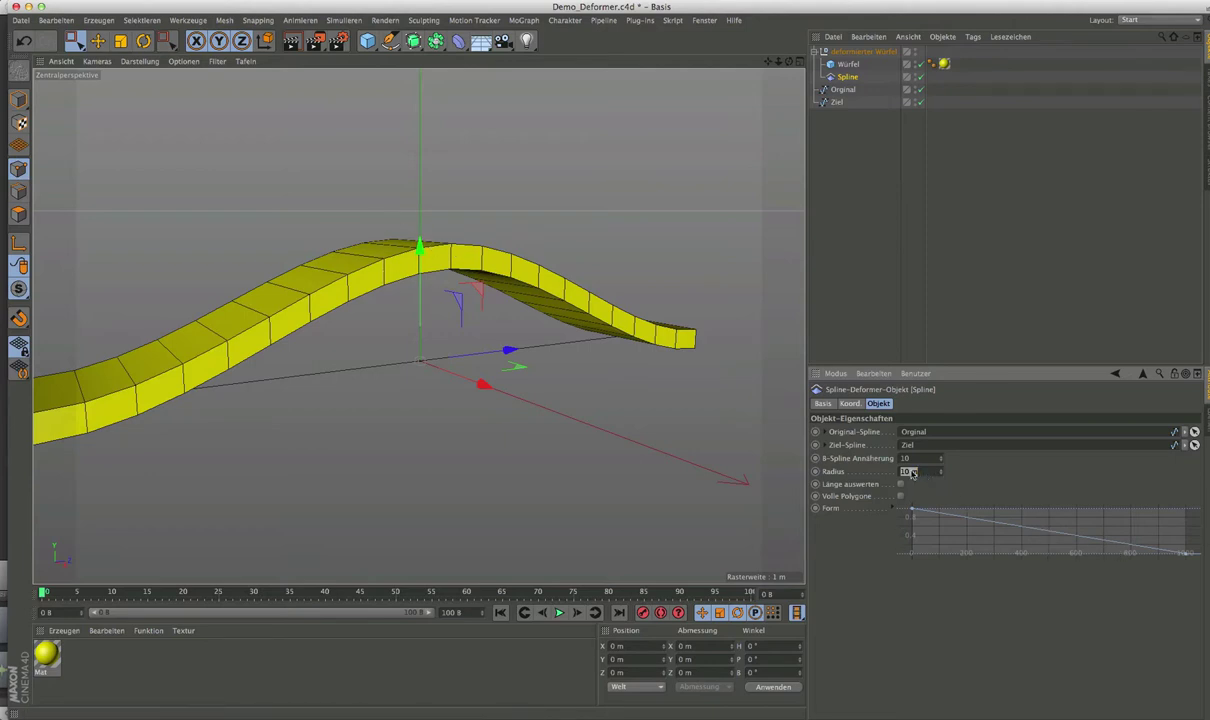
key(Return)
click(908, 512)
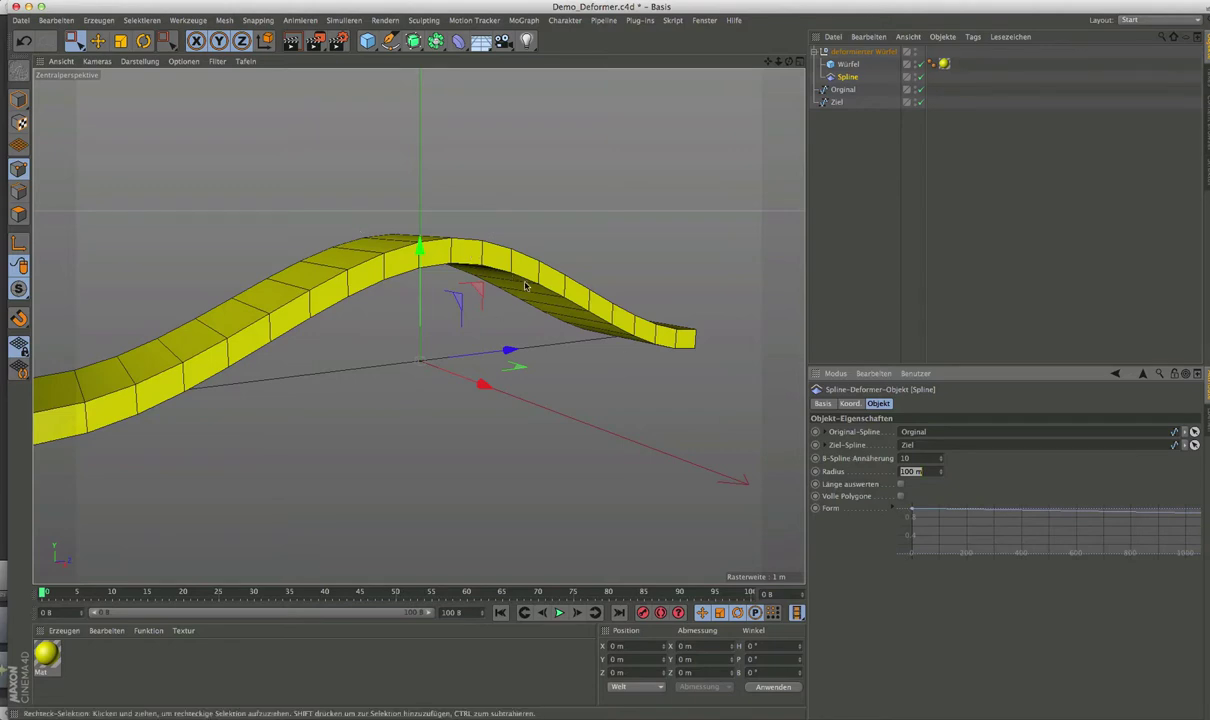
scroll(495, 291, down, 3)
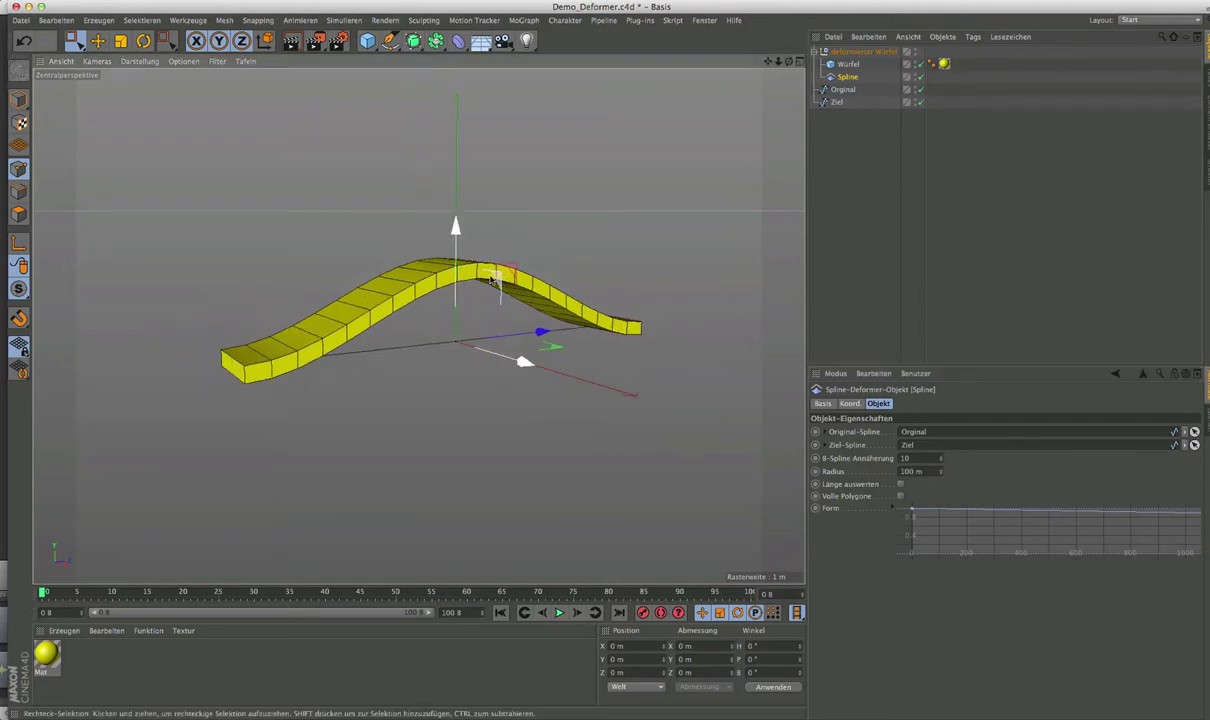
mouse_move(414, 270)
alt+mouse_down()
mouse_move(349, 306)
mouse_move(381, 320)
alt+mouse_up()
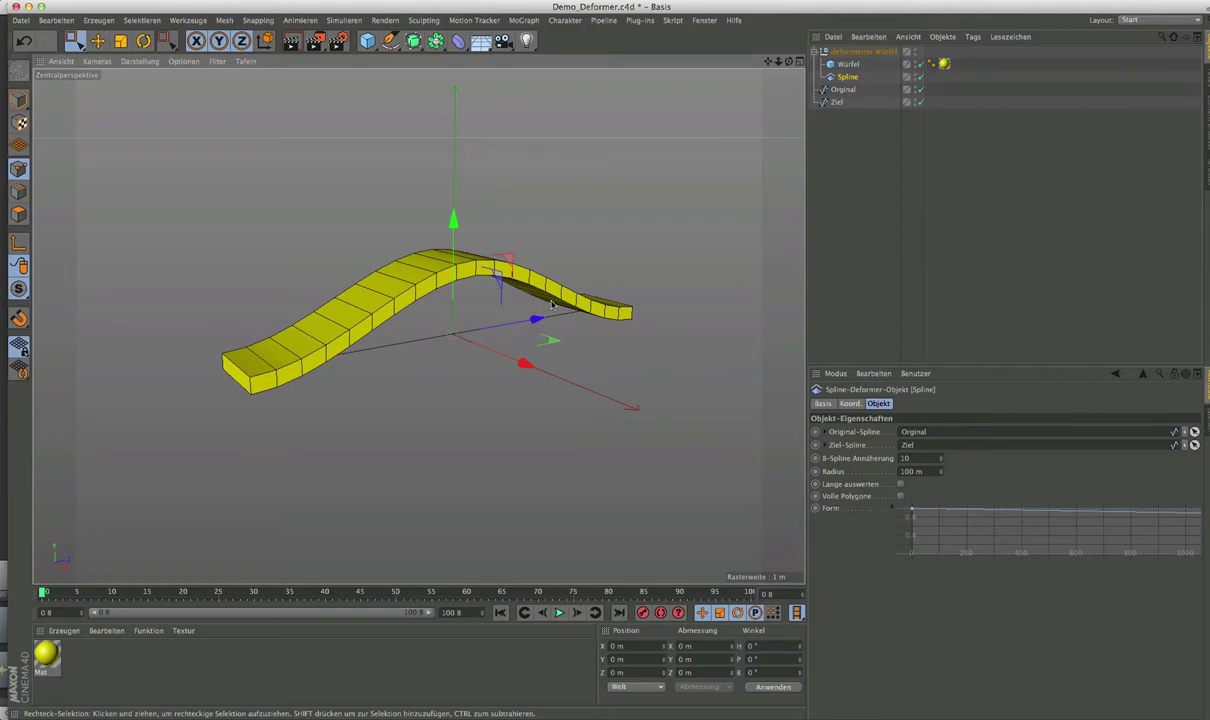
Test 1000 m and 3 m radii, then settle the deformer radius on 100 m.
double_click(913, 472)
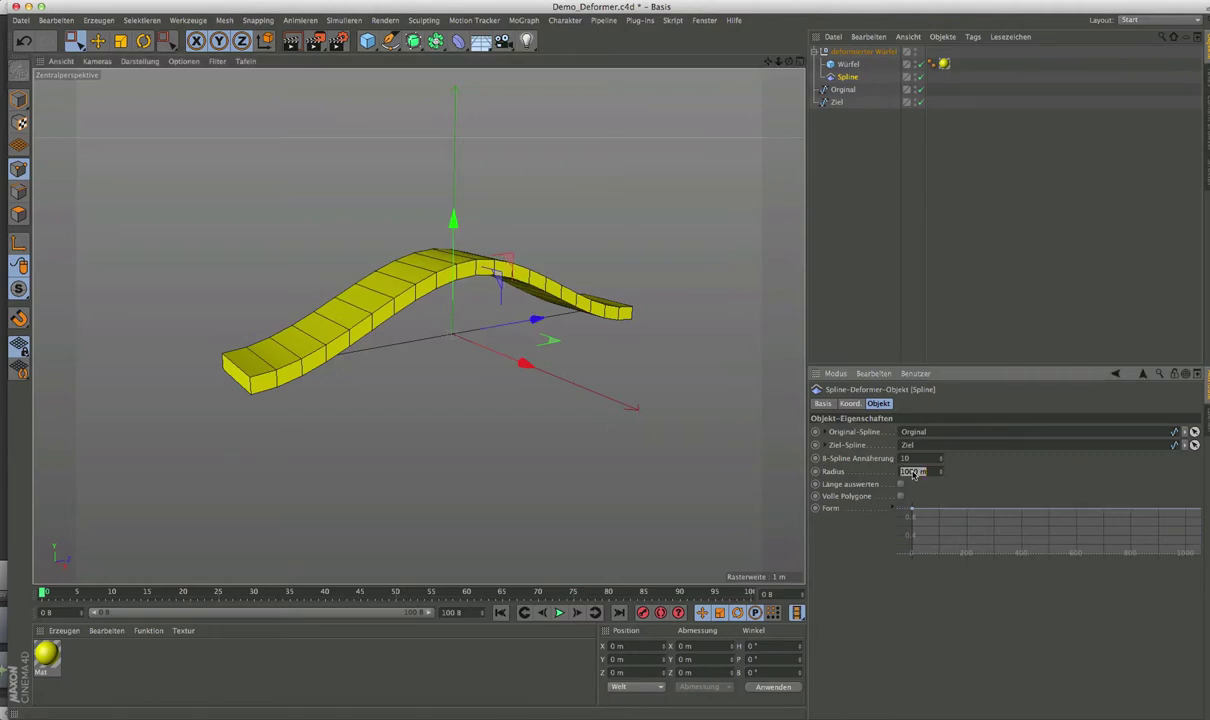
key(Return)
text(3)
key(Return)
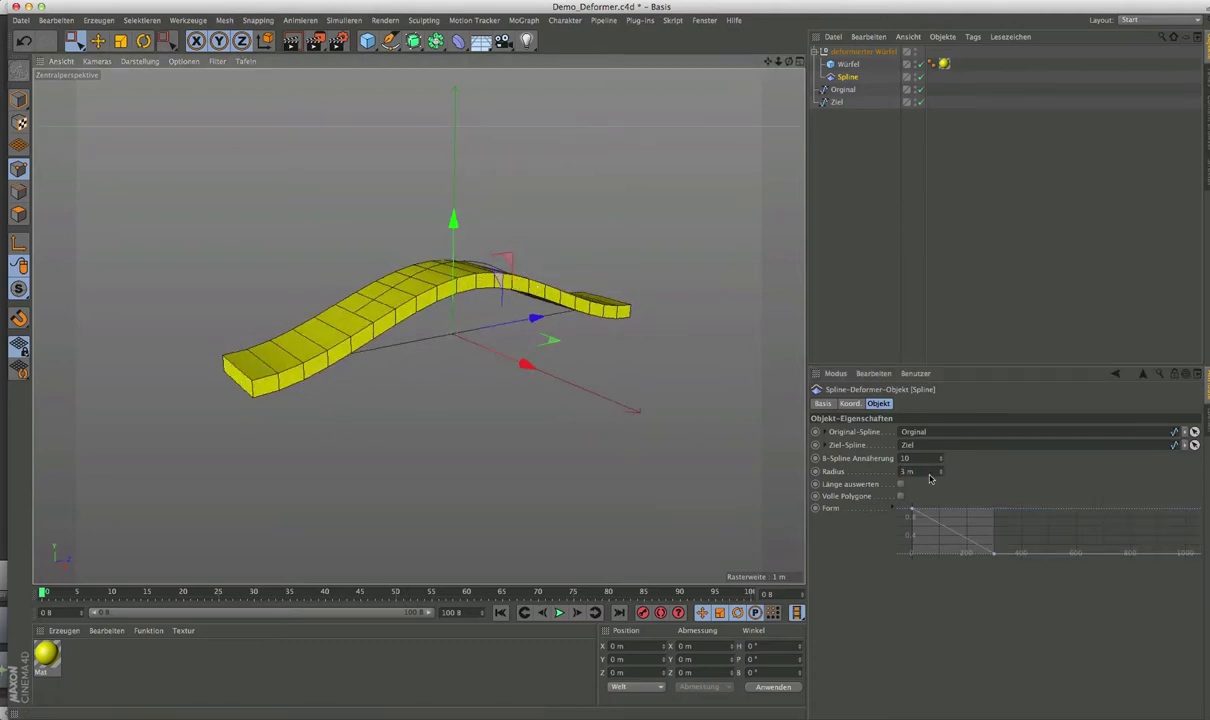
click(906, 471)
text(100)
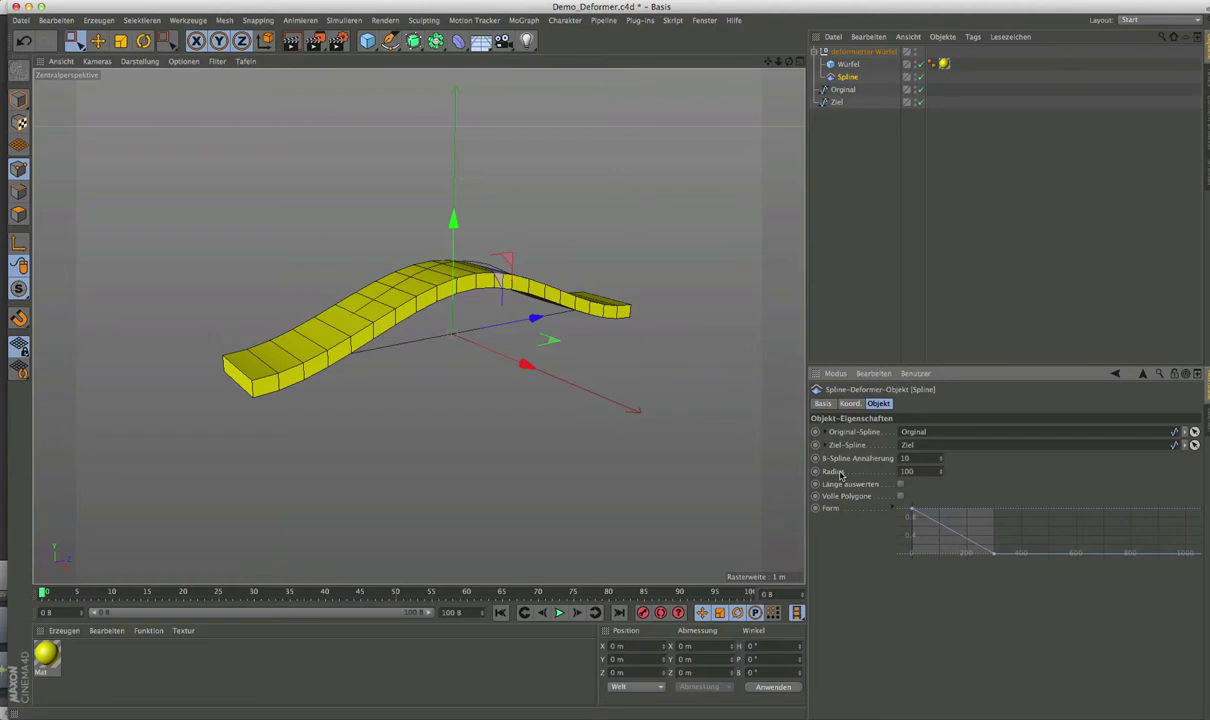
key(Return)
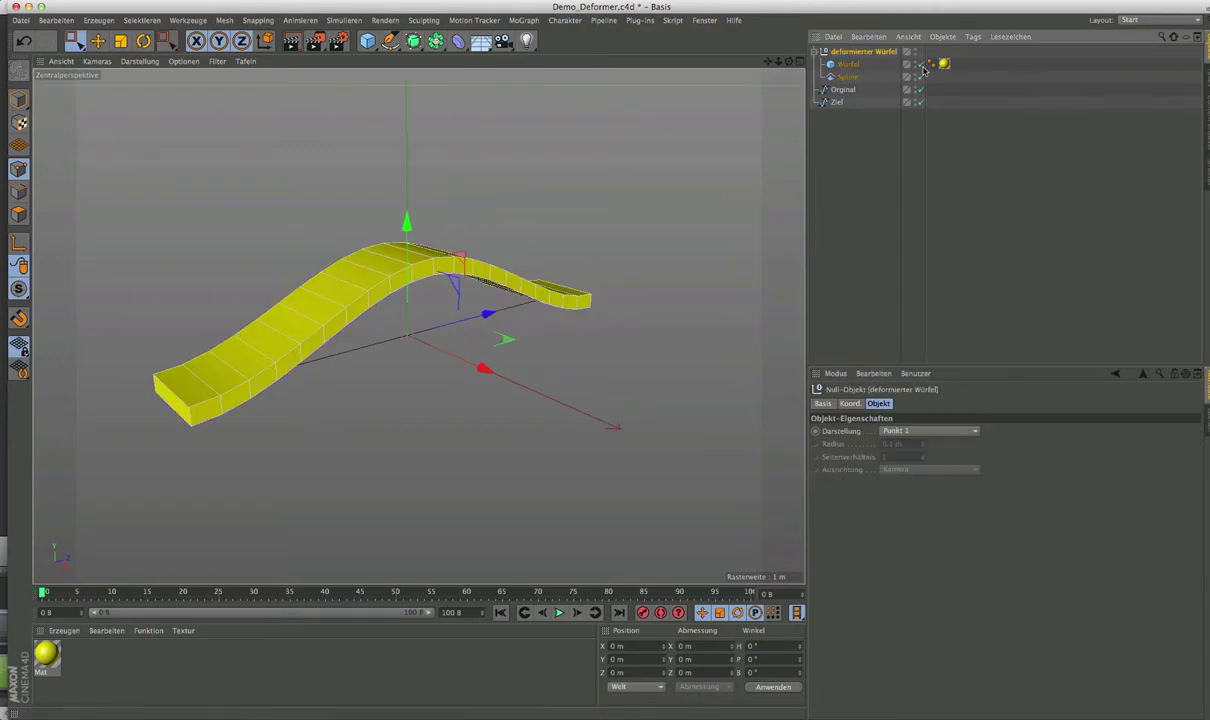
click(920, 77)
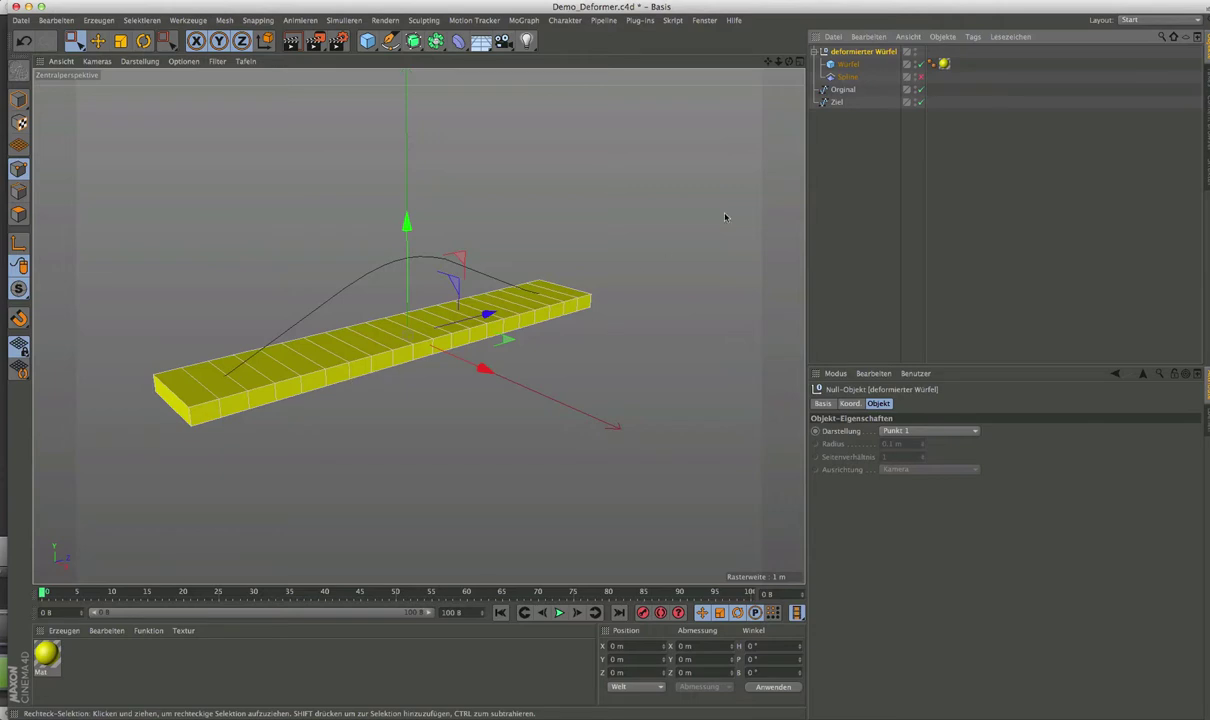
click(920, 77)
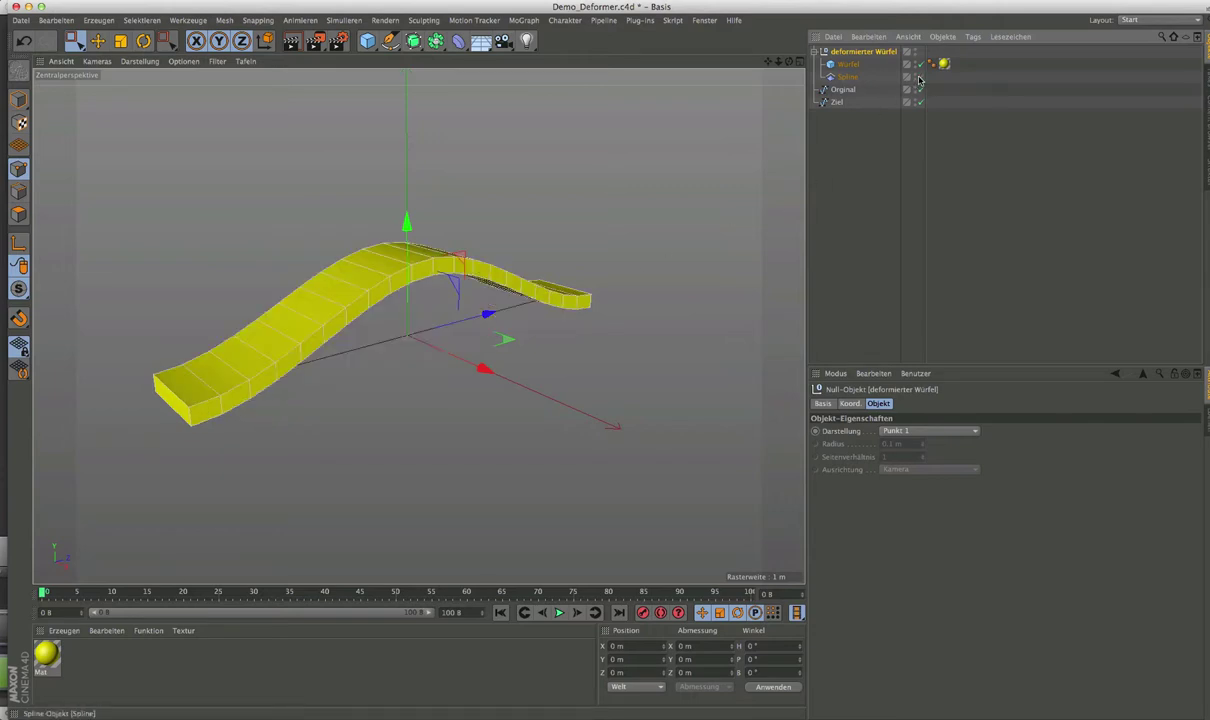
click(845, 64)
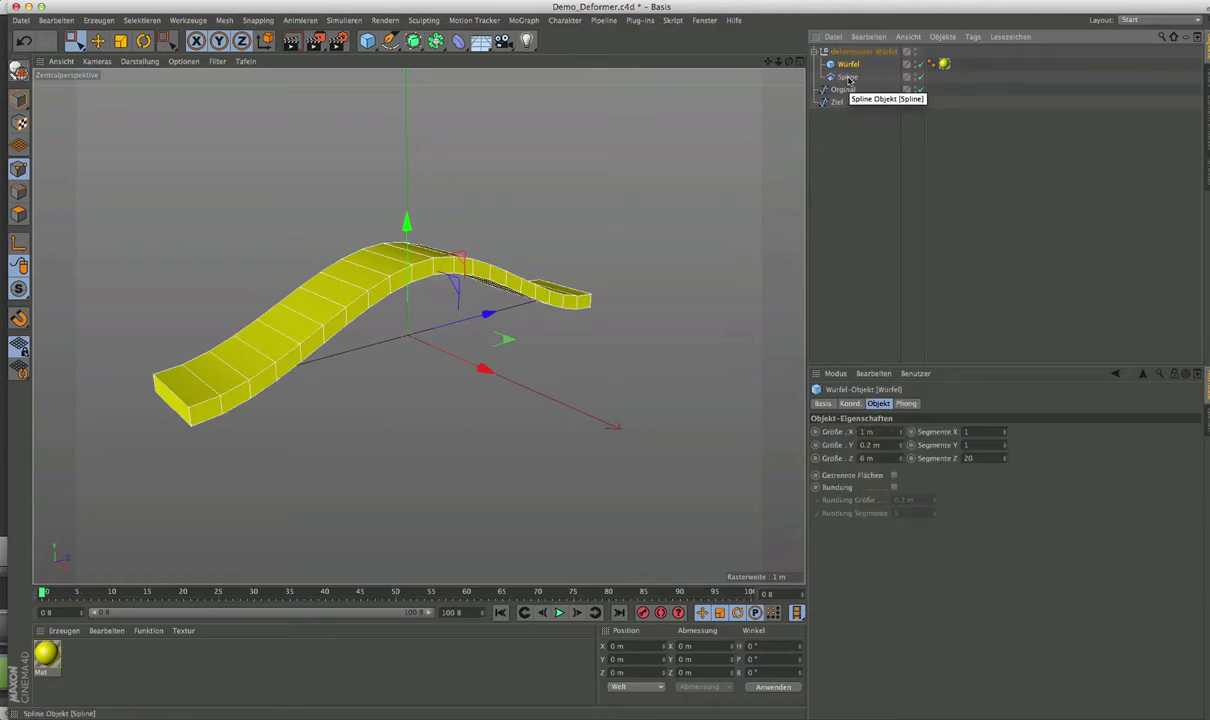
Enable Länge auswerten on the Spline-Deformer bending the yellow slab.
click(846, 77)
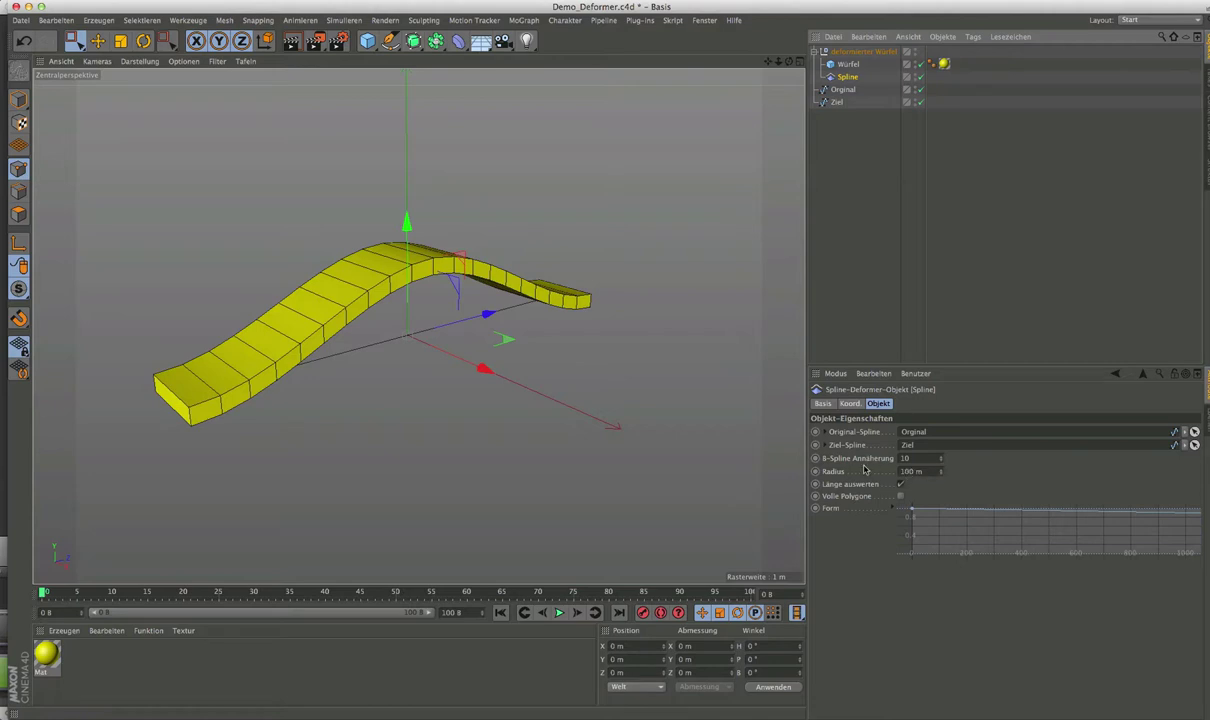
click(901, 483)
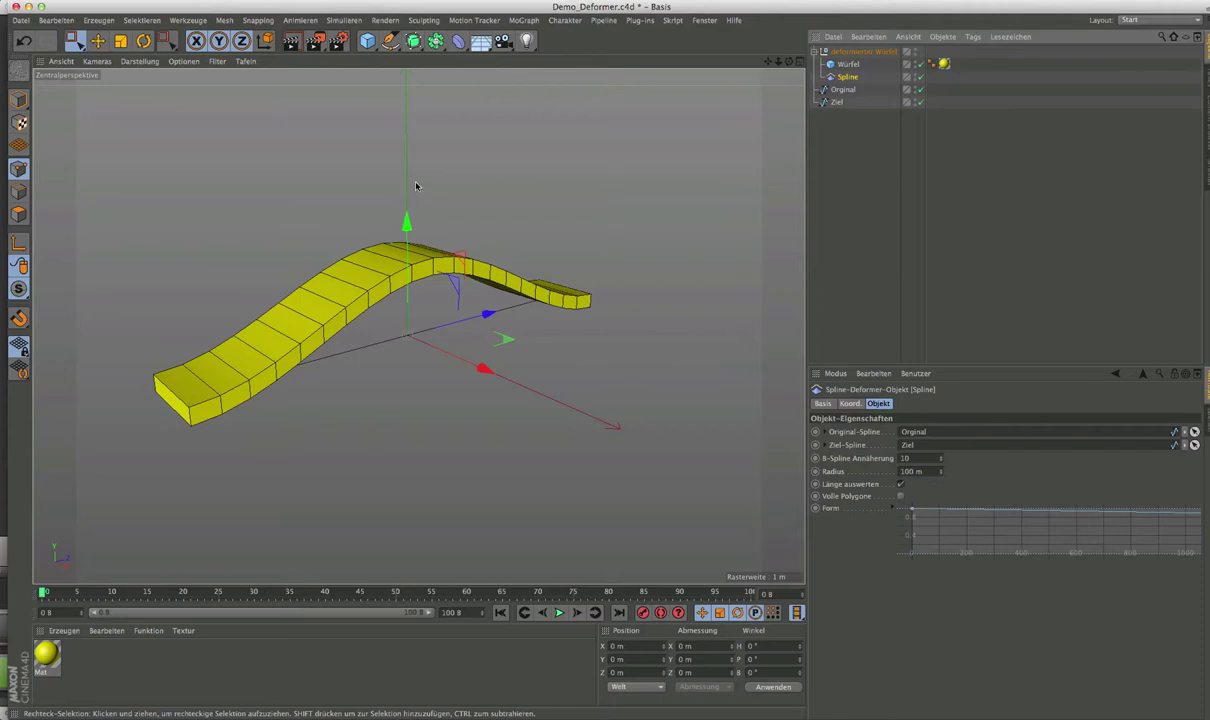
click(704, 20)
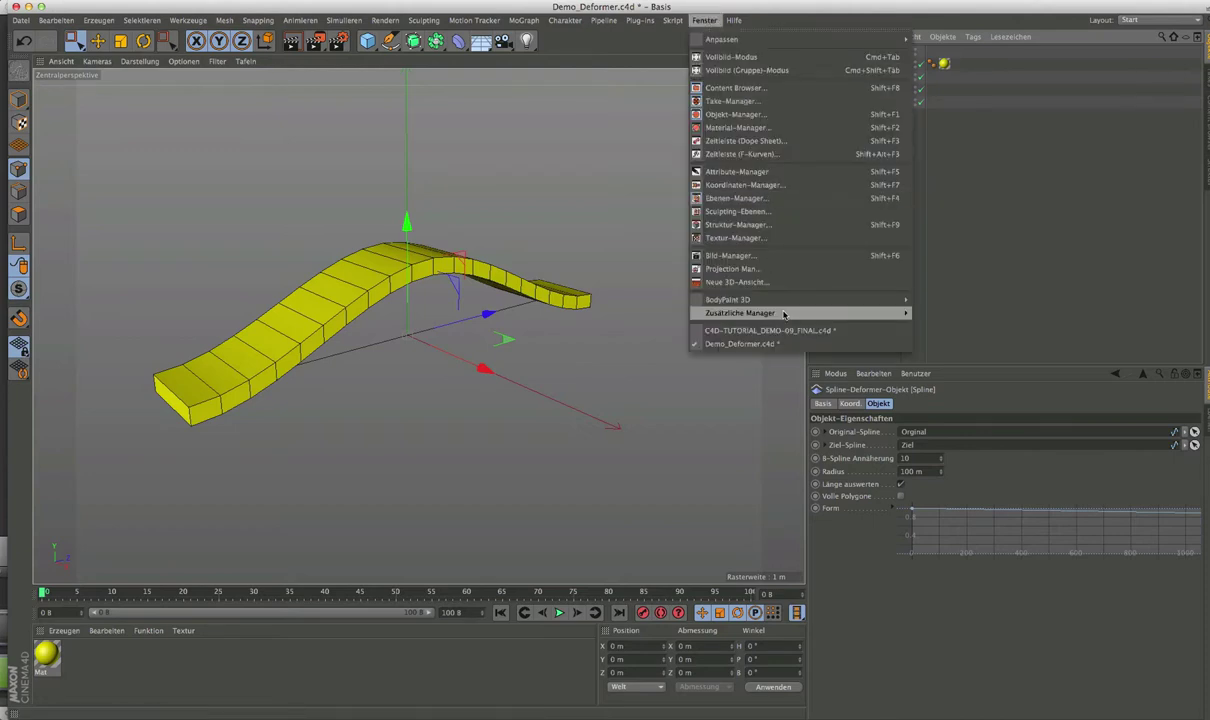
Switch to C4D-TUTORIAL_DEMO-09_FINAL.c4d and re-enable Spline-Deformer rechts unten and rechts oben.
click(783, 330)
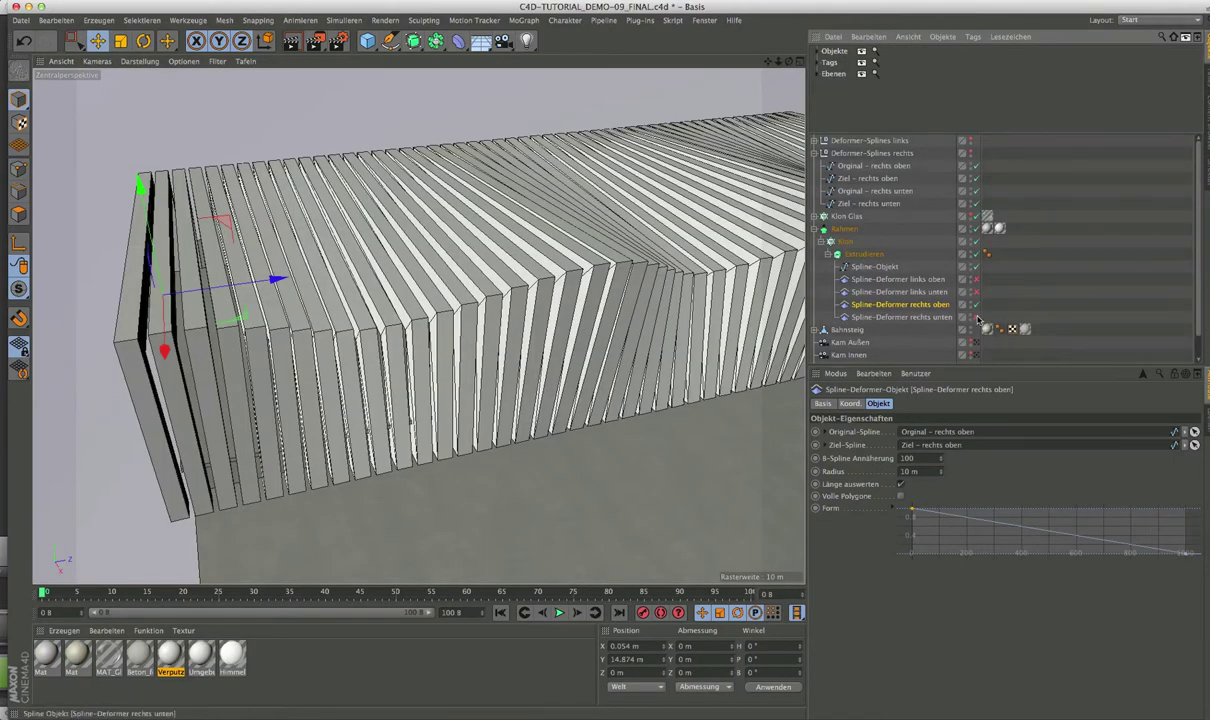
click(976, 317)
click(976, 304)
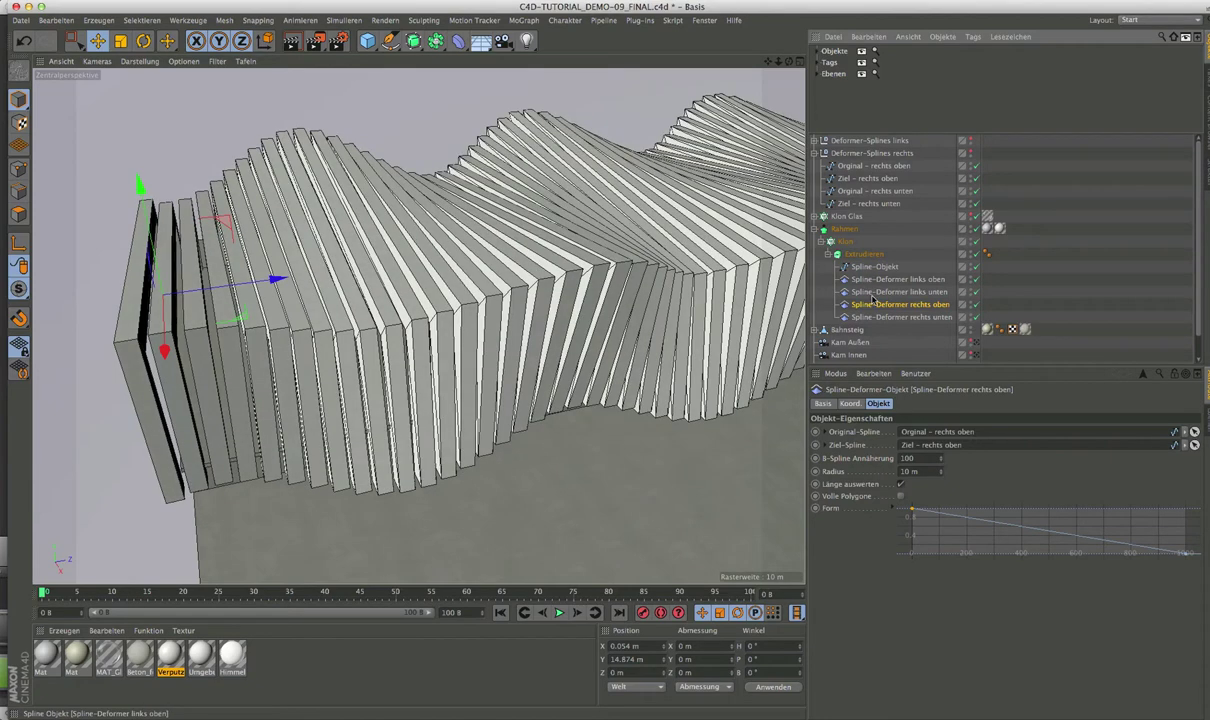
mouse_move(410, 382)
alt+mouse_down()
mouse_move(522, 362)
mouse_move(357, 470)
alt+mouse_up()
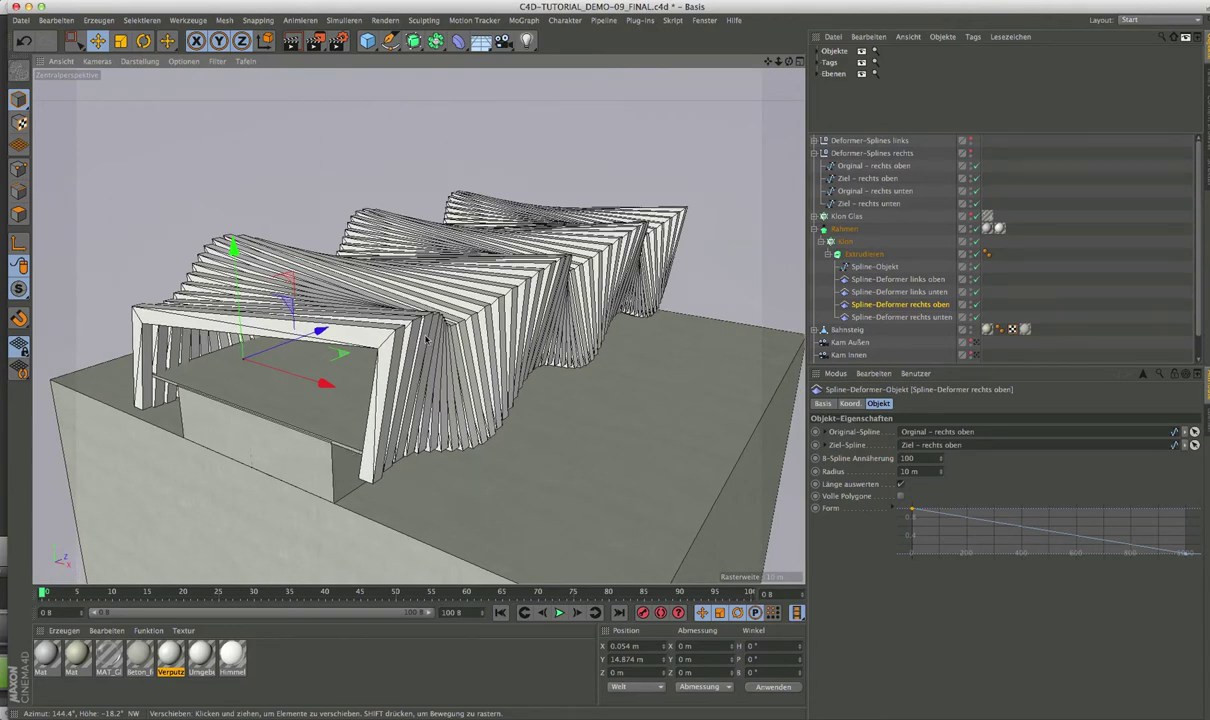
alt+drag(433, 368, 415, 359)
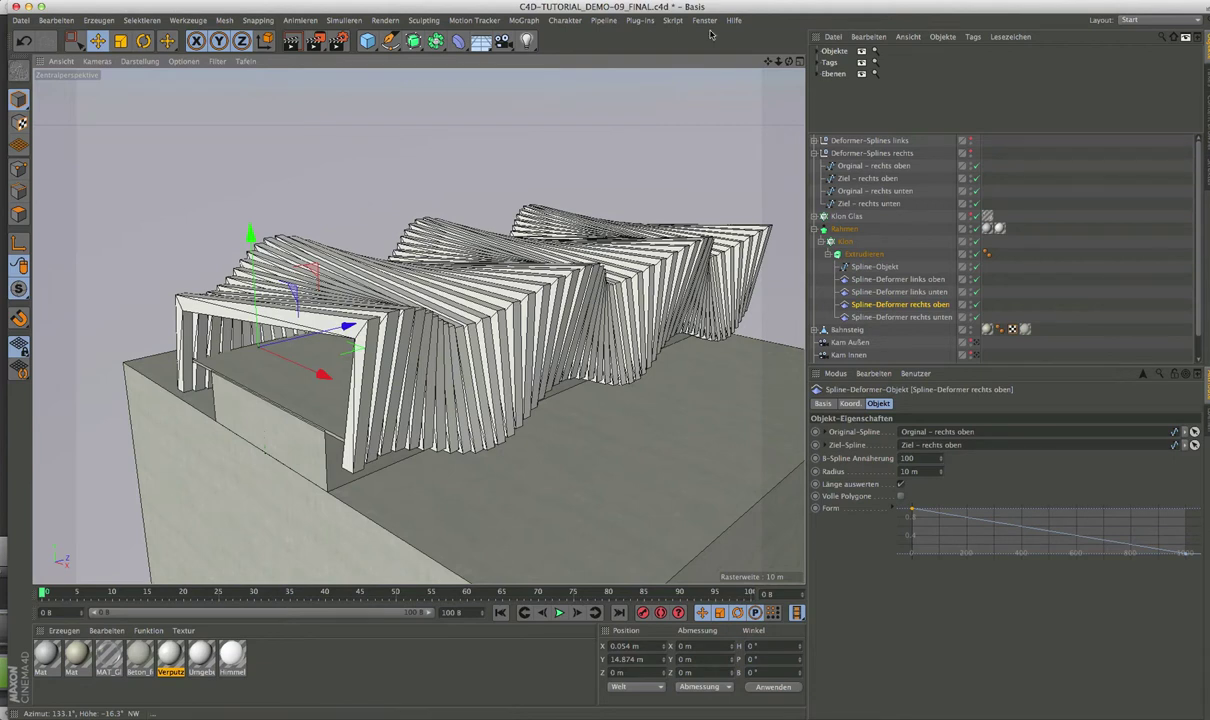
click(20, 20)
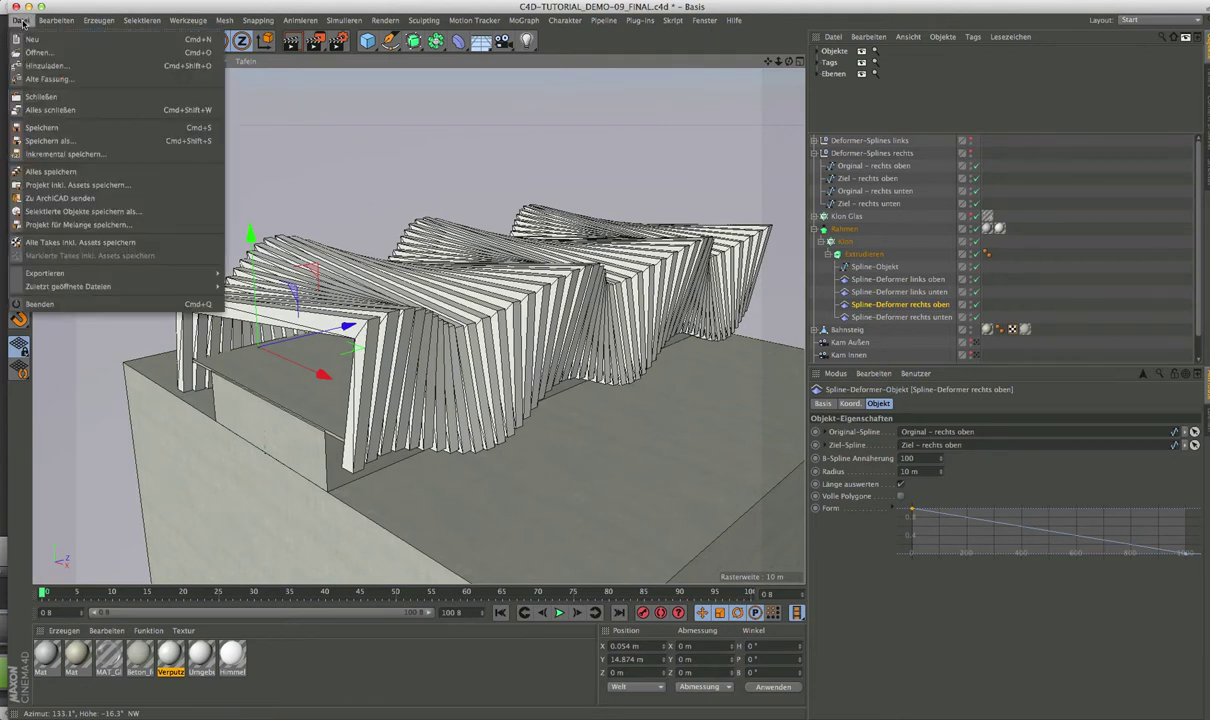
Start a new document and add a Würfel sized 100 m.
click(100, 40)
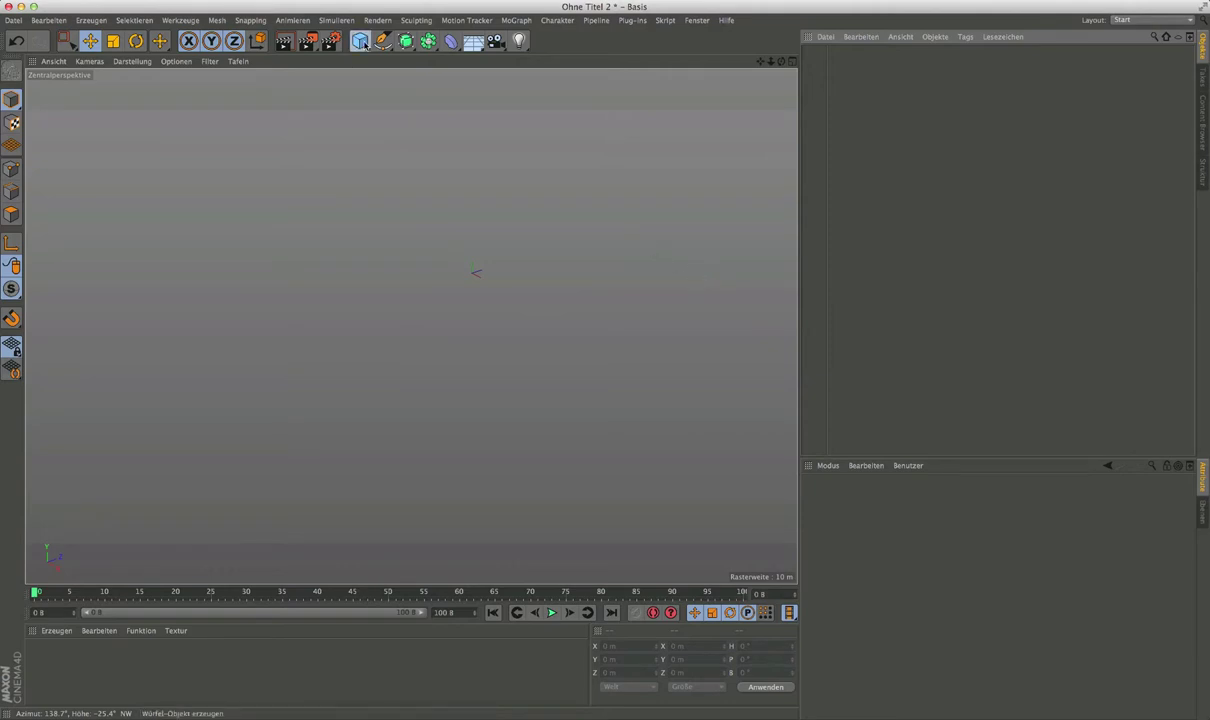
drag(360, 40, 493, 62)
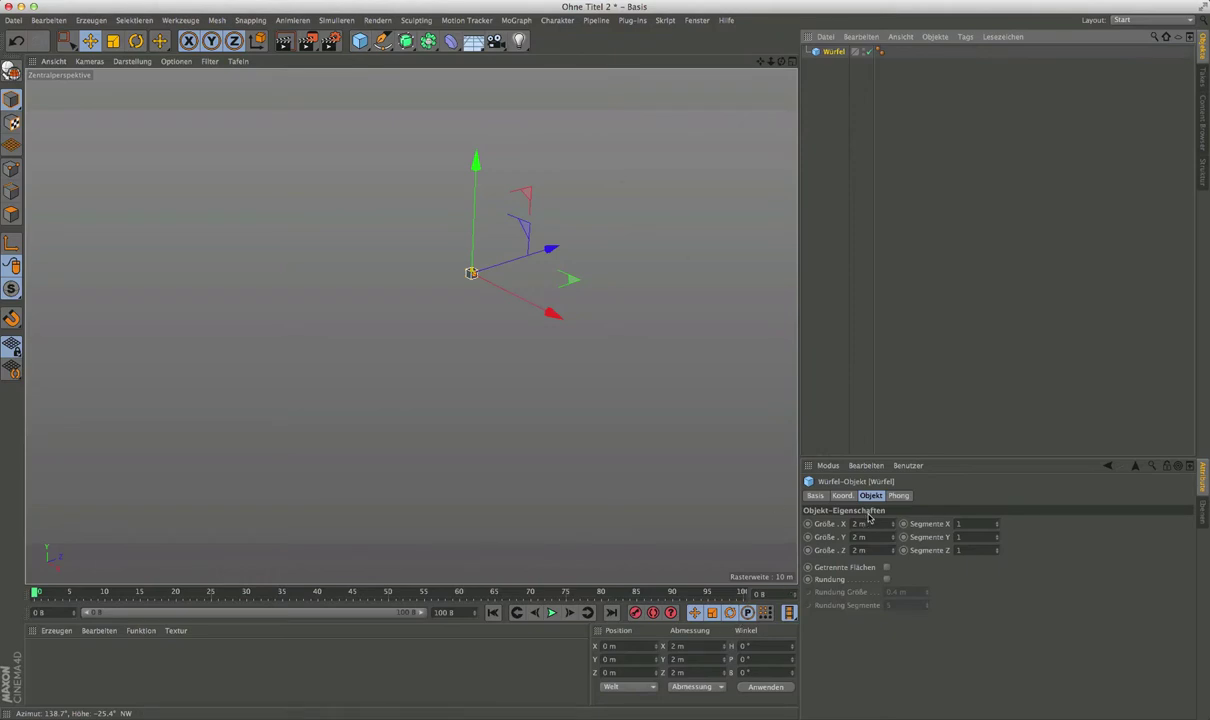
click(677, 646)
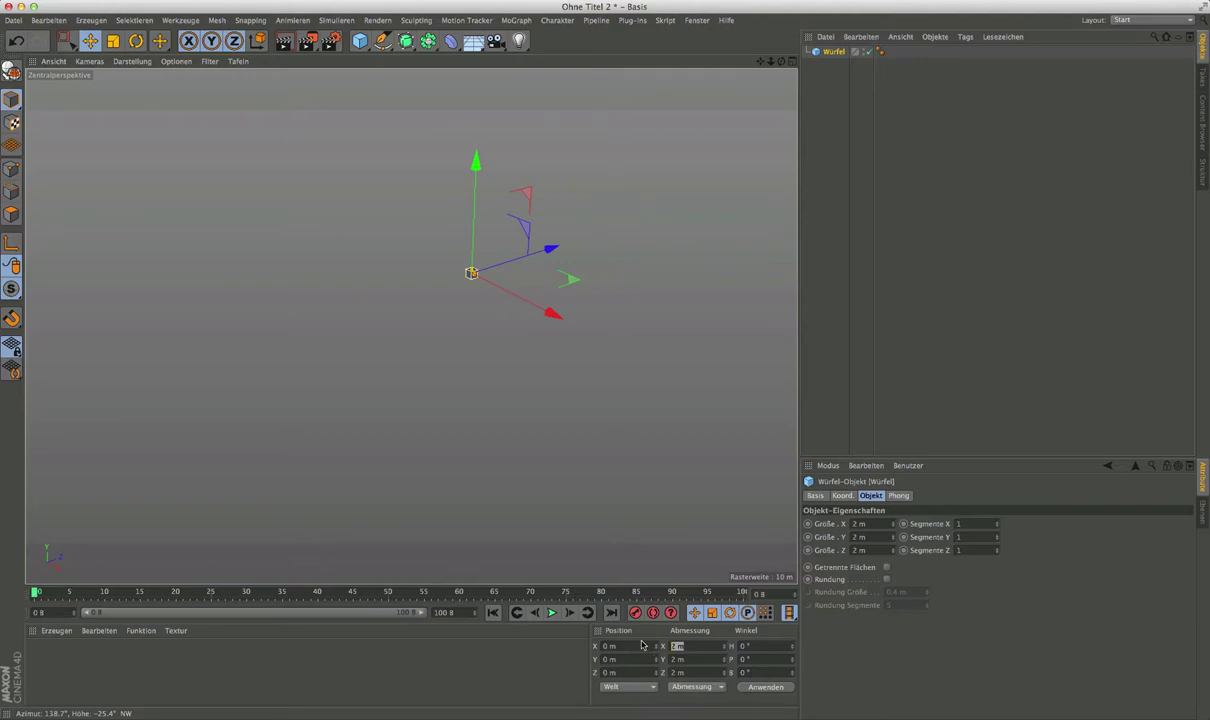
text(100)
key(Tab)
click(771, 686)
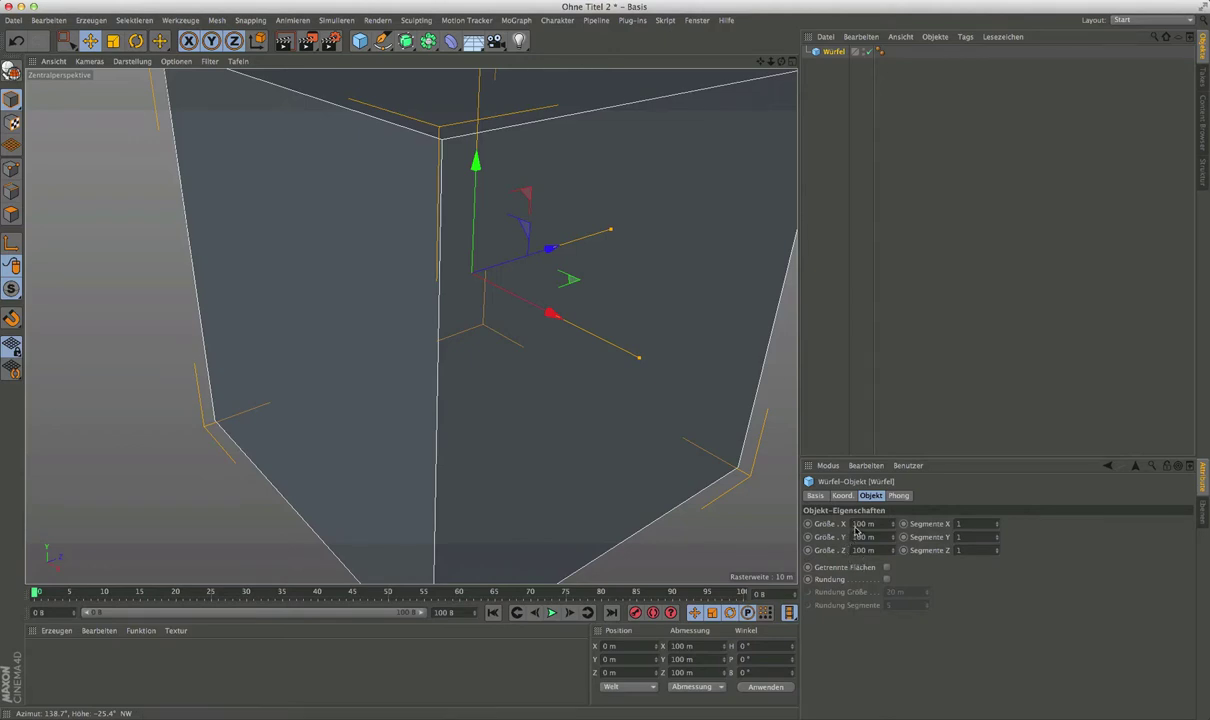
Position the cube at Y -50 m and Z 50 m.
click(610, 659)
text(50)
key(Return)
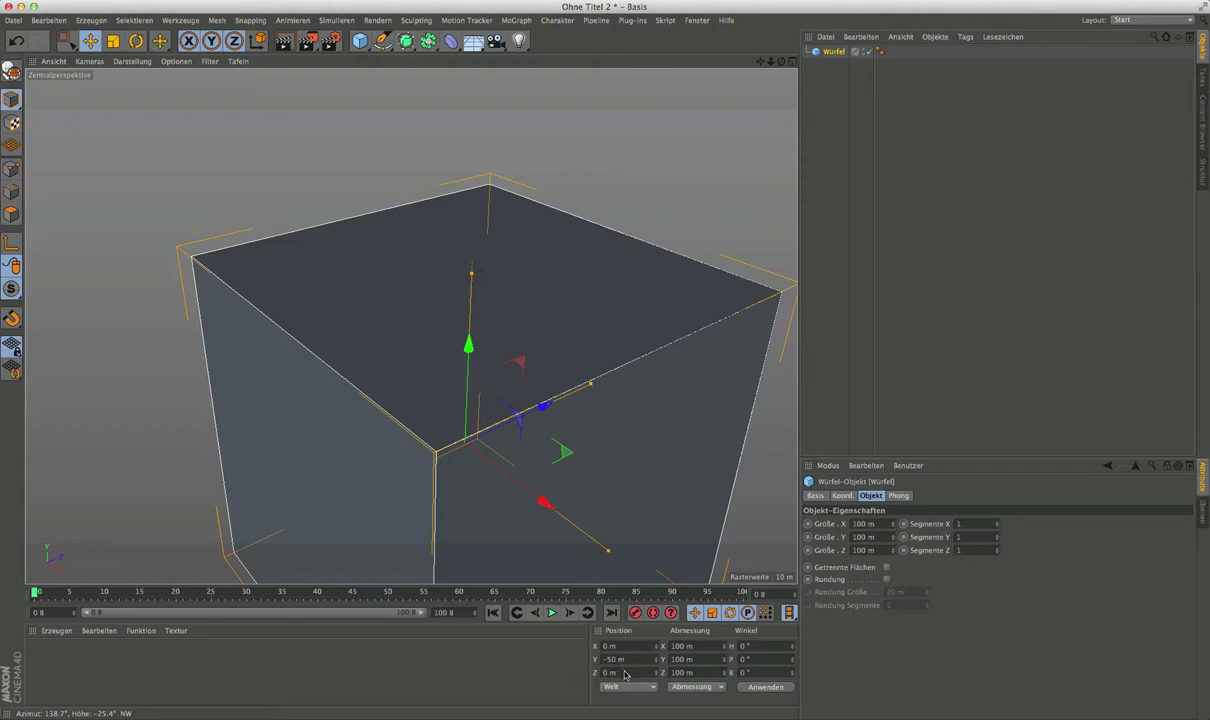
click(625, 675)
key(Return)
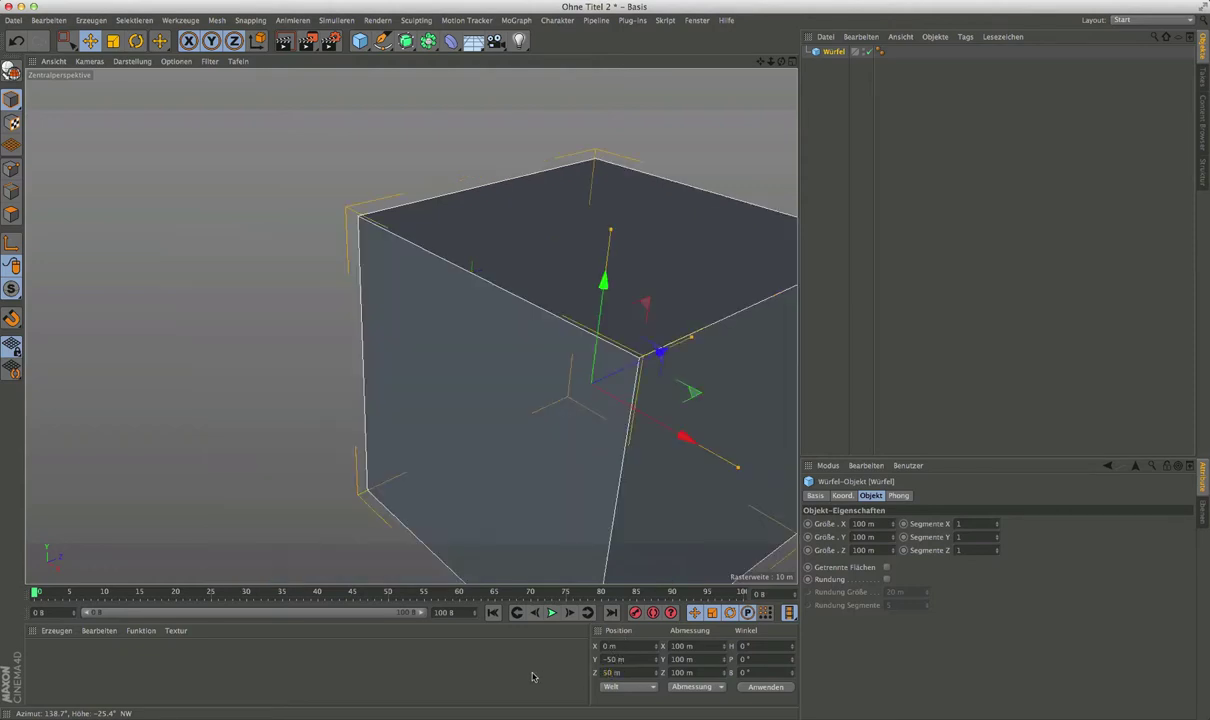
click(813, 208)
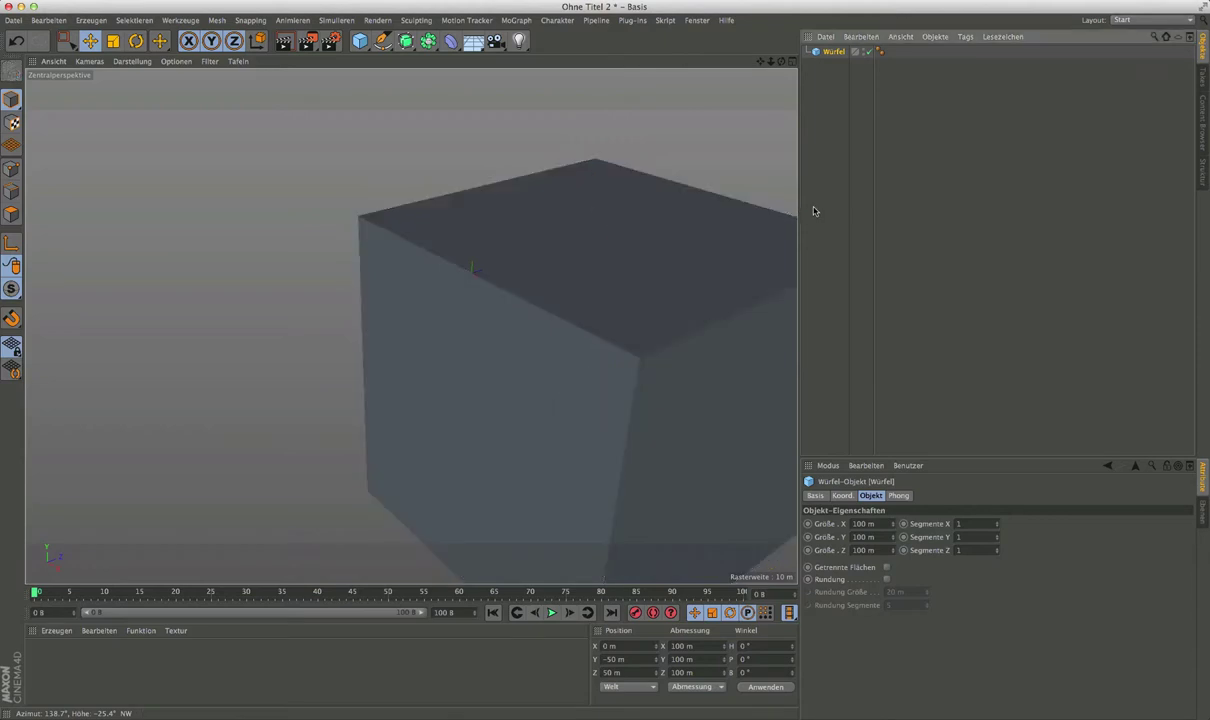
Switch the viewport display to Gouraud-Shading (Linien).
scroll(512, 263, up, 2)
scroll(483, 270, up, 2)
scroll(470, 276, up, 2)
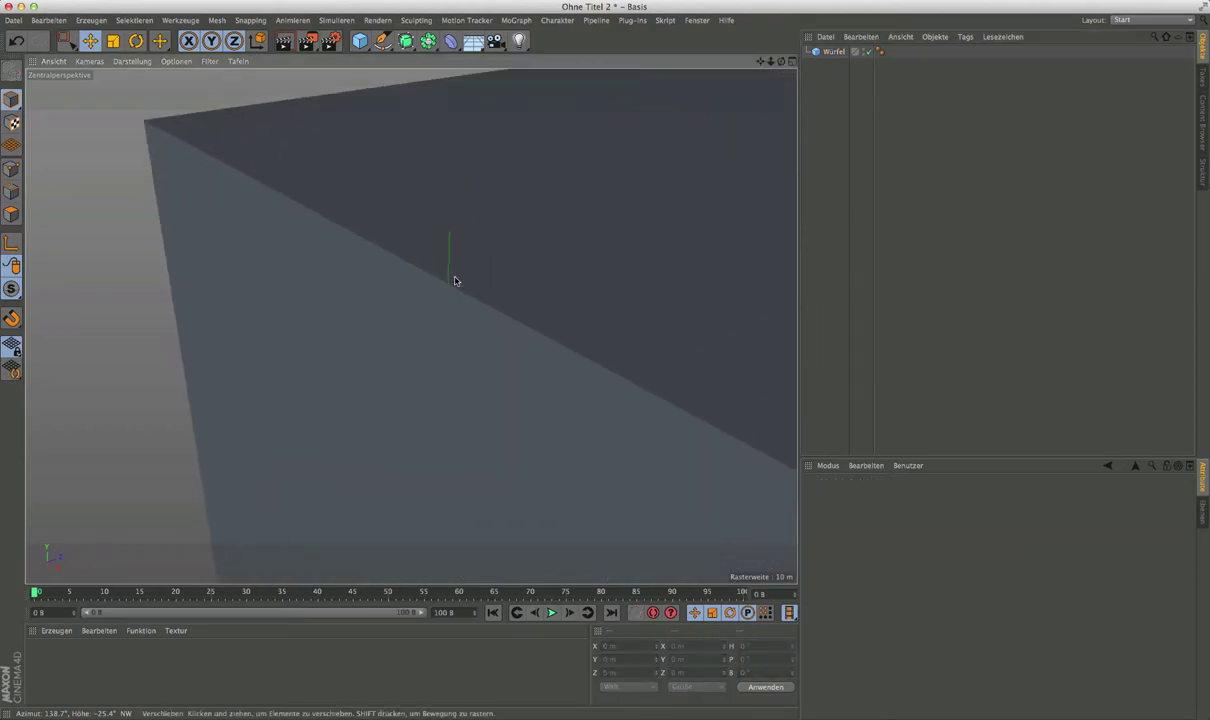
scroll(454, 280, up, 3)
scroll(375, 233, up, 2)
scroll(410, 255, up, 2)
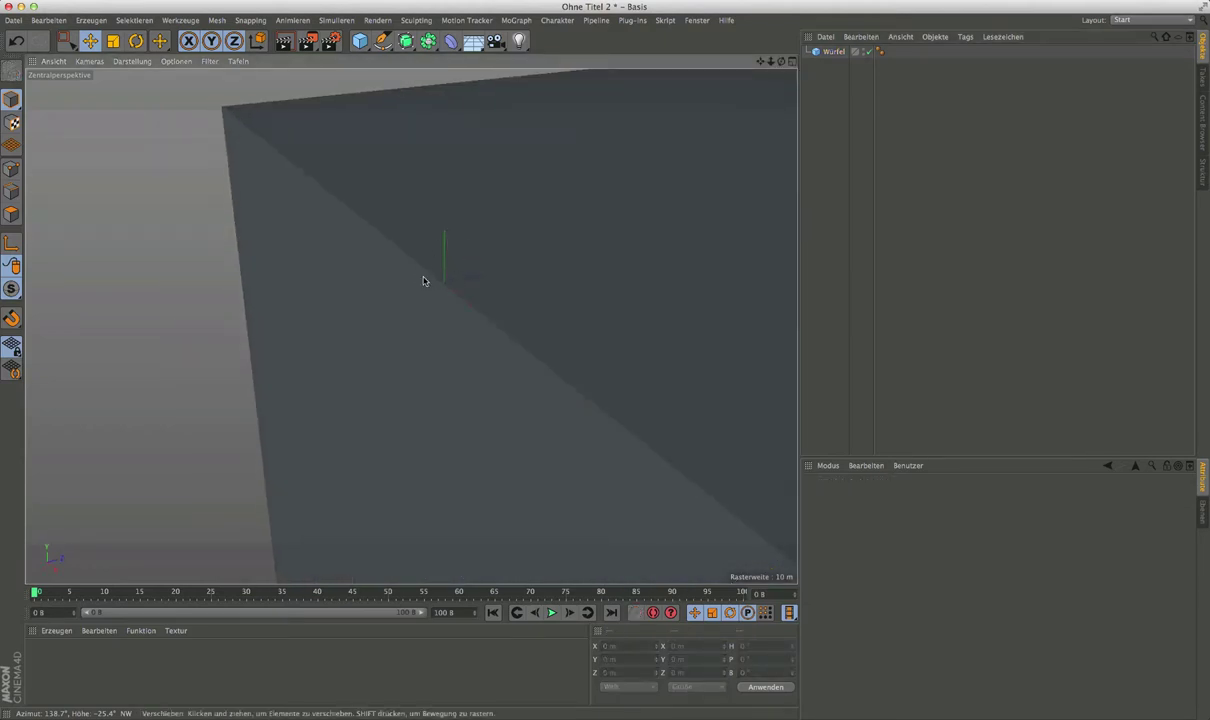
scroll(456, 276, down, 3)
scroll(454, 275, down, 2)
mouse_move(454, 275)
alt+mouse_down()
mouse_move(350, 295)
mouse_move(394, 302)
alt+mouse_up()
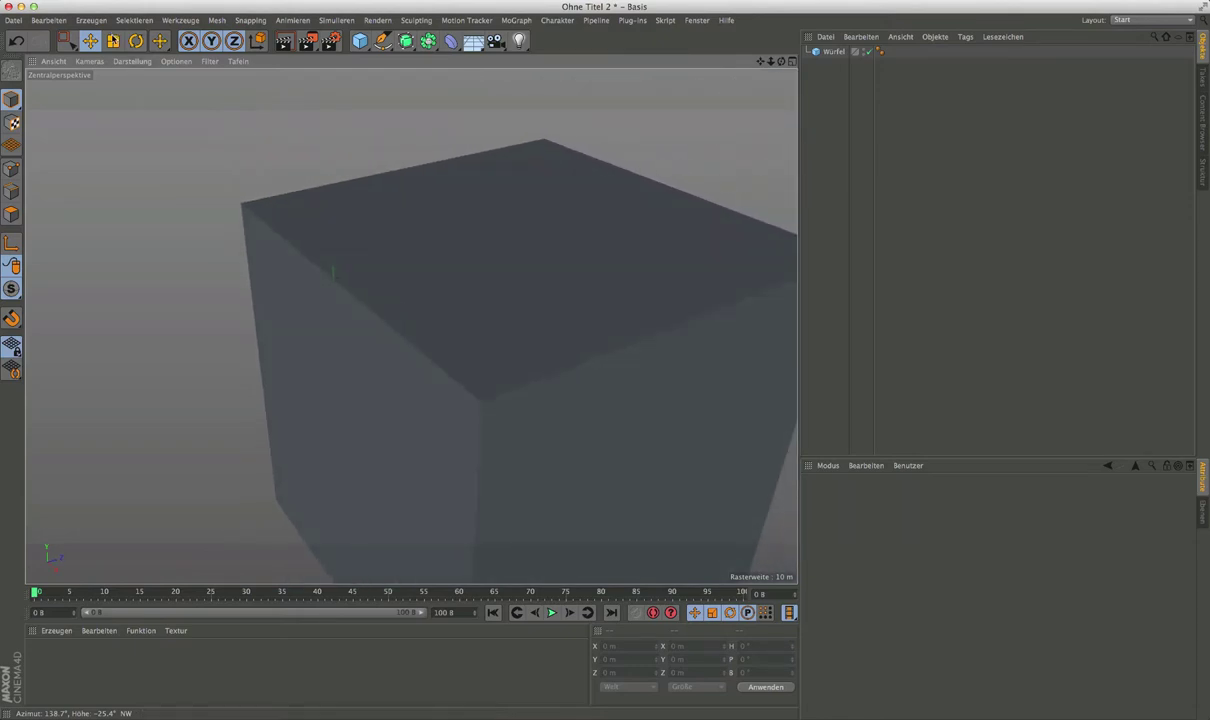
click(134, 62)
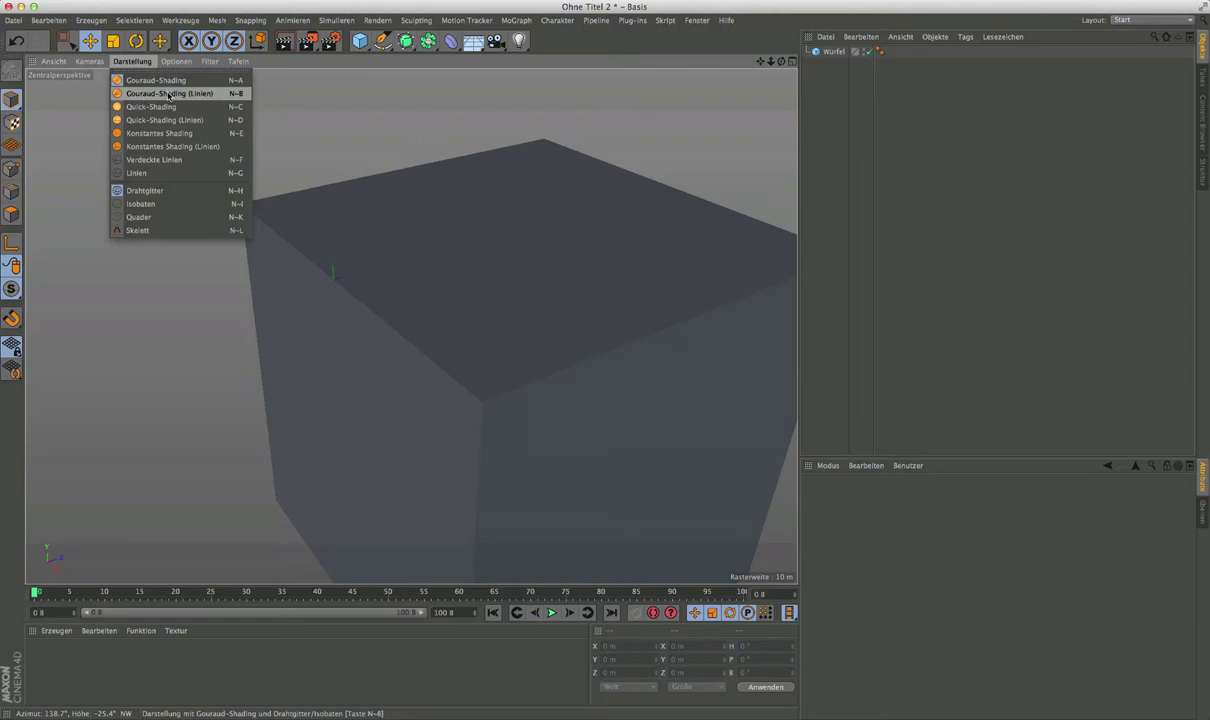
click(168, 95)
Add a second Würfel at the origin with the default 2 m size.
scroll(355, 282, up, 2)
scroll(367, 289, up, 2)
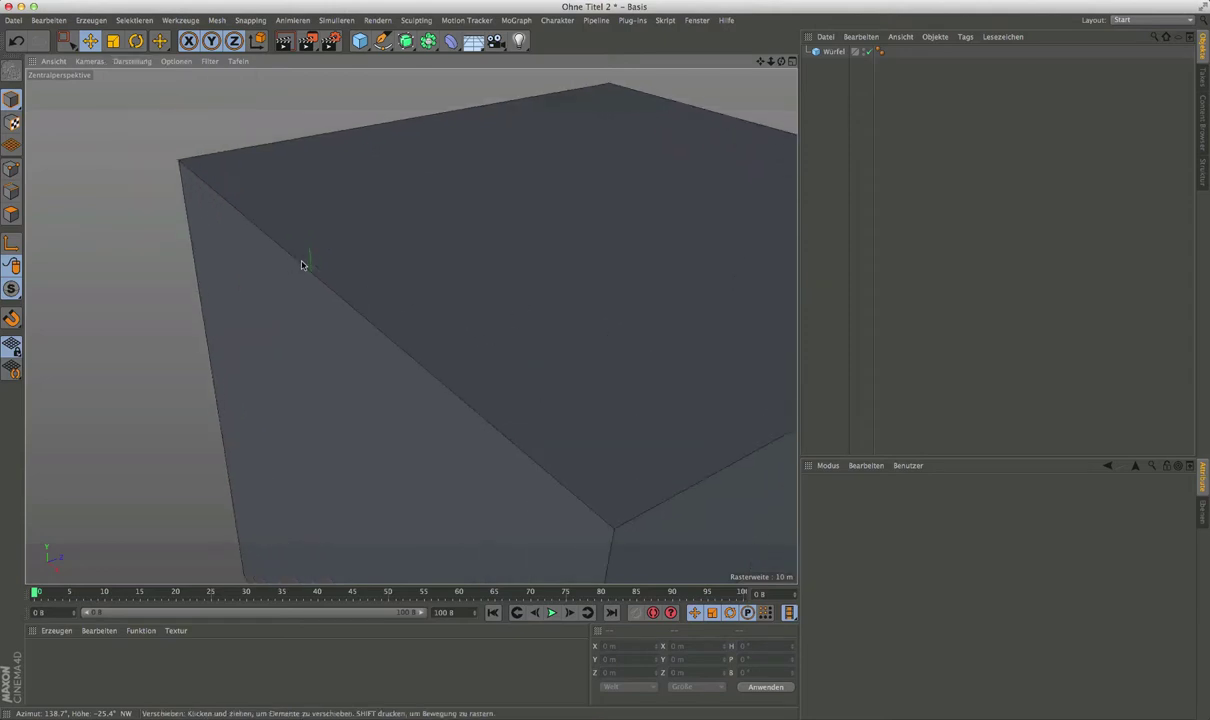
scroll(295, 263, up, 2)
scroll(292, 262, up, 1)
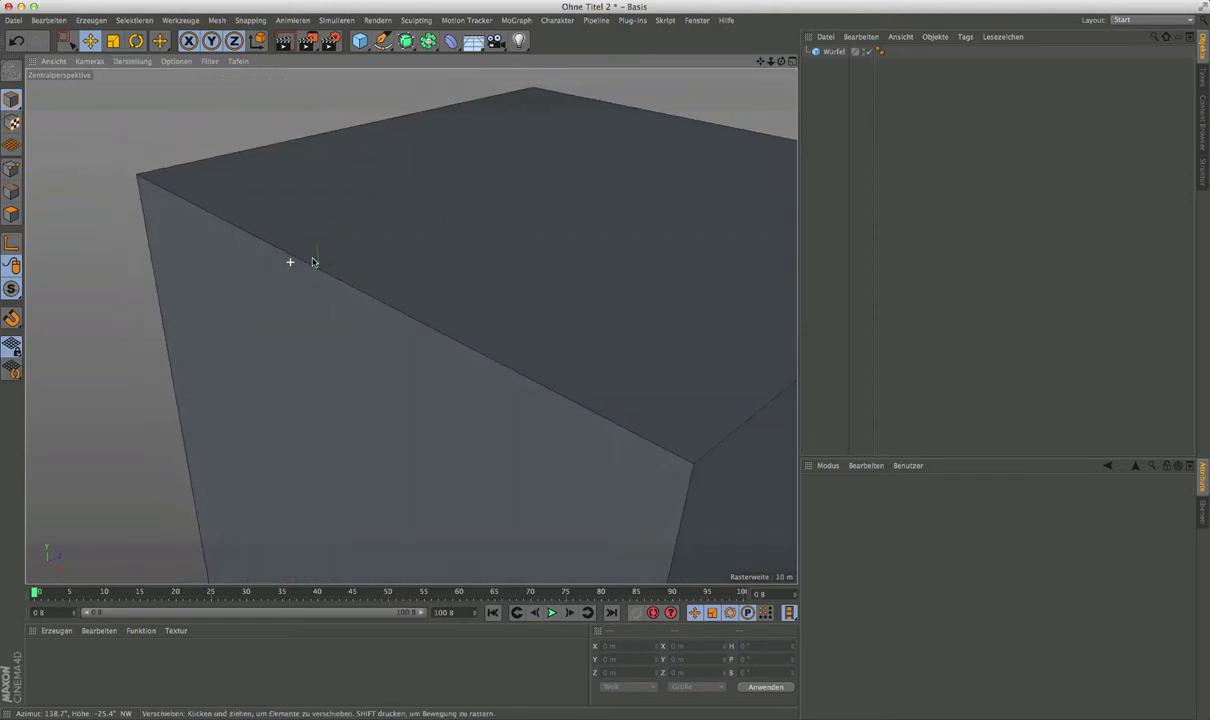
click(359, 42)
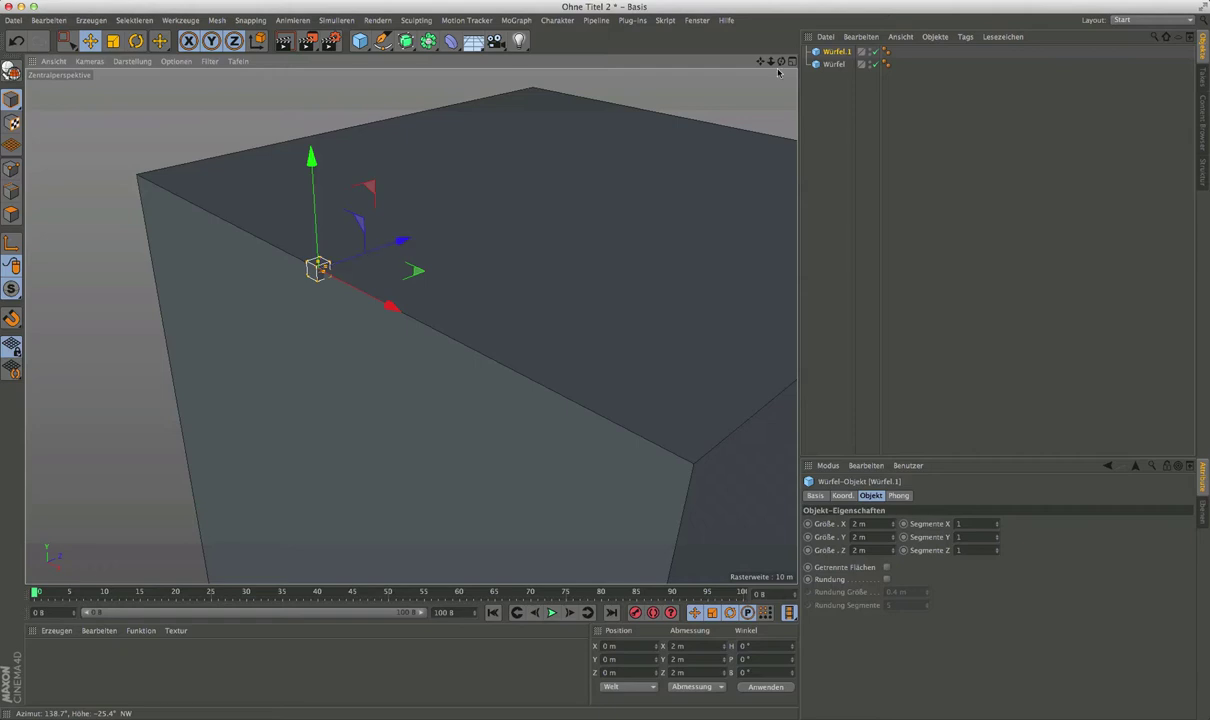
Size Würfel.1 to 28 × 8 × 100 m.
alt+drag(410, 290, 410, 326)
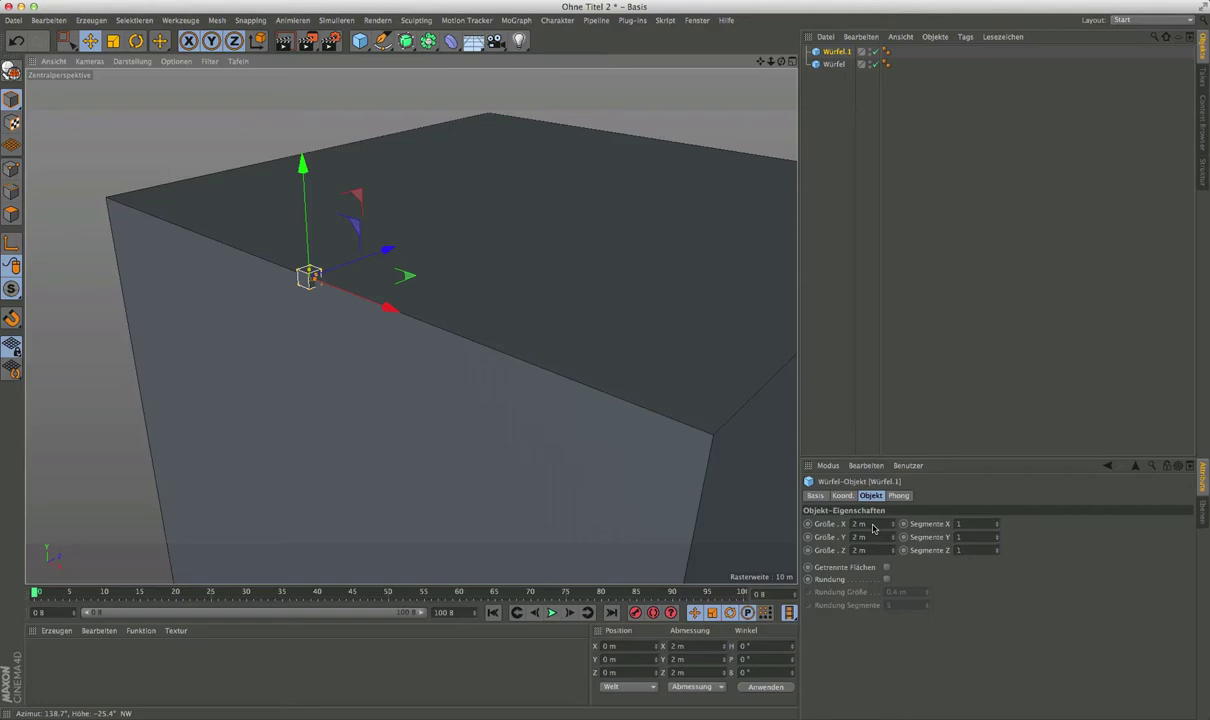
click(872, 525)
text(2)
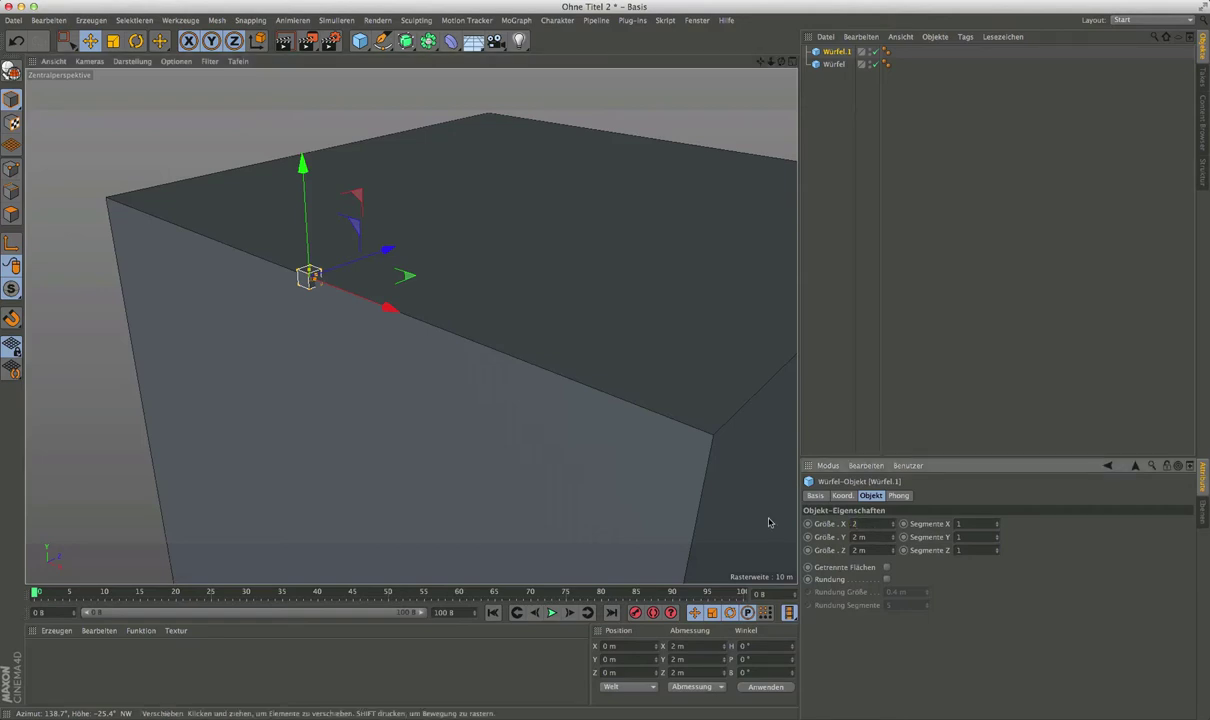
key(Return)
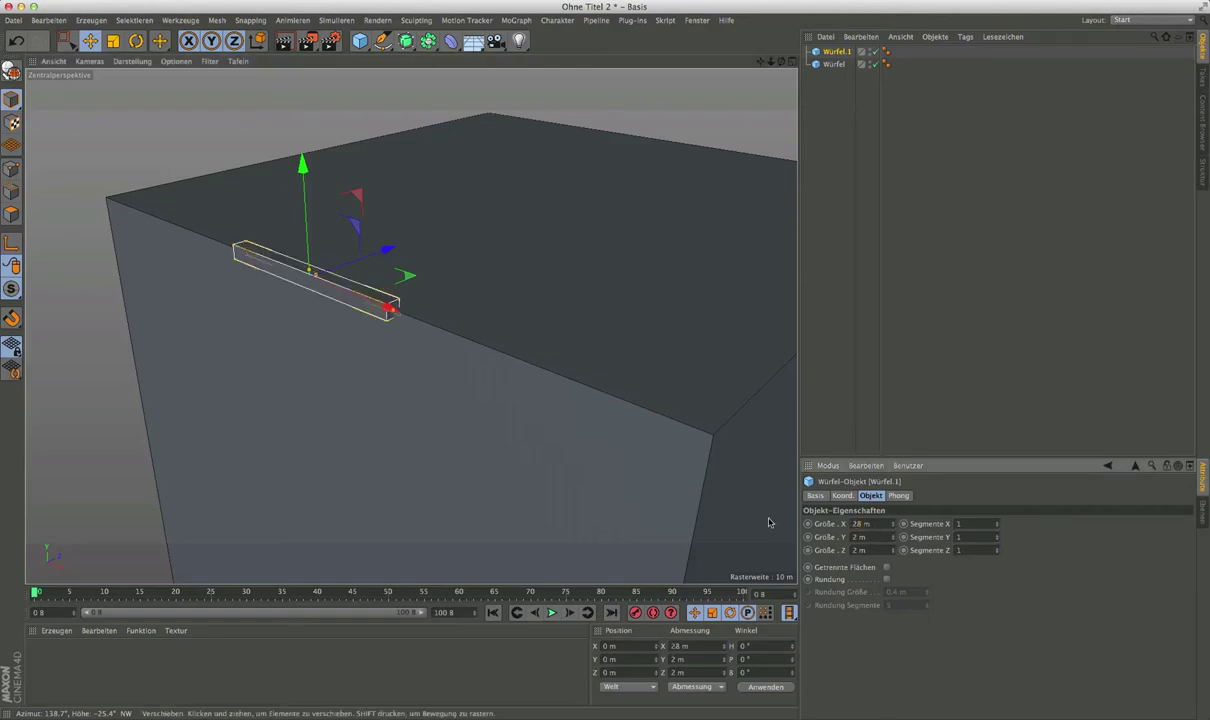
click(869, 537)
text(8)
key(Return)
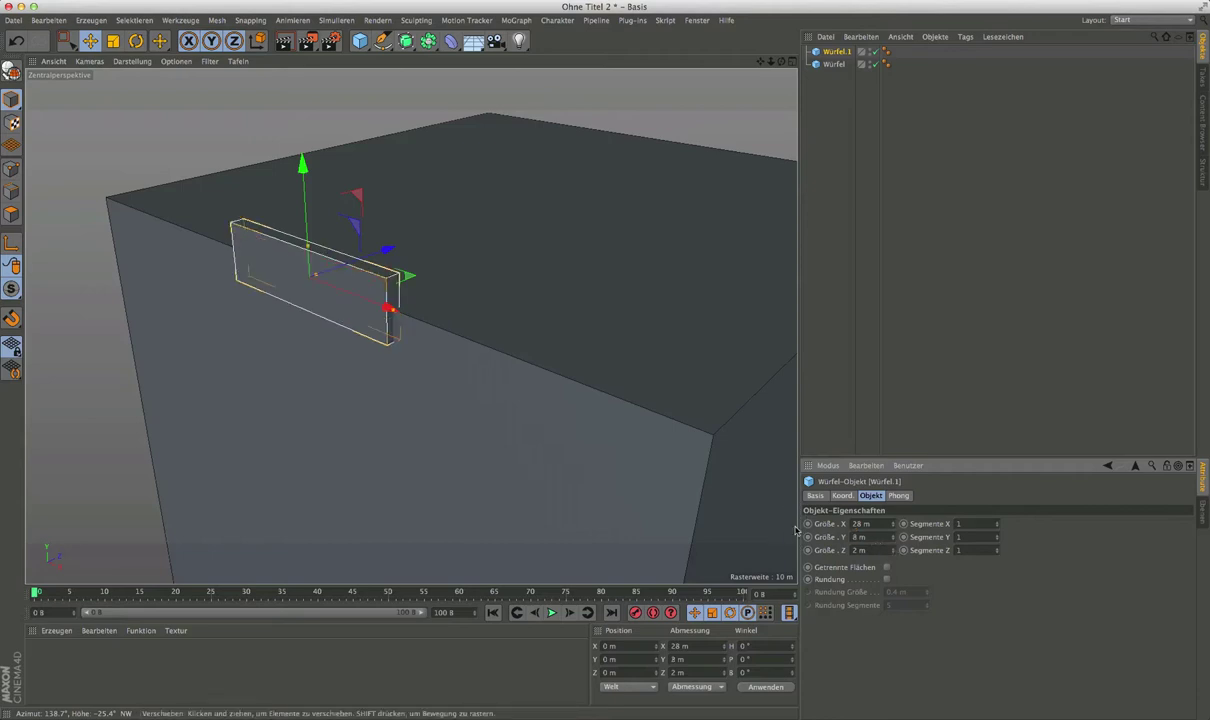
click(858, 550)
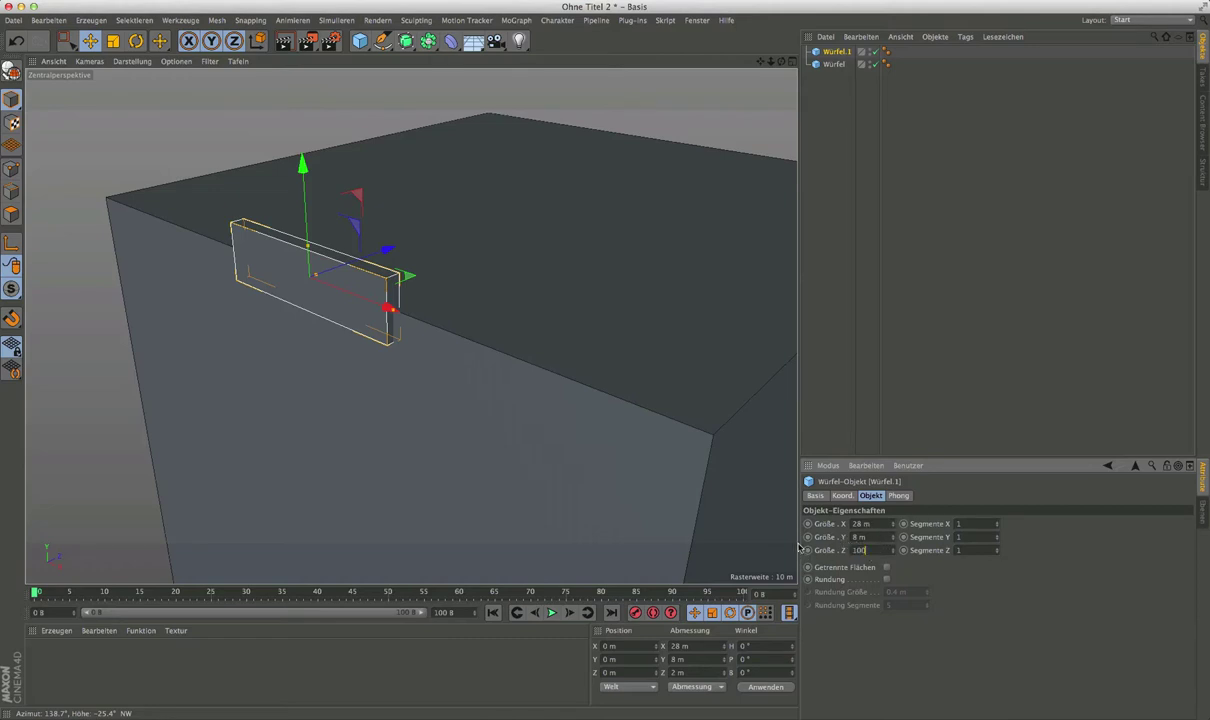
text(100)
key(Return)
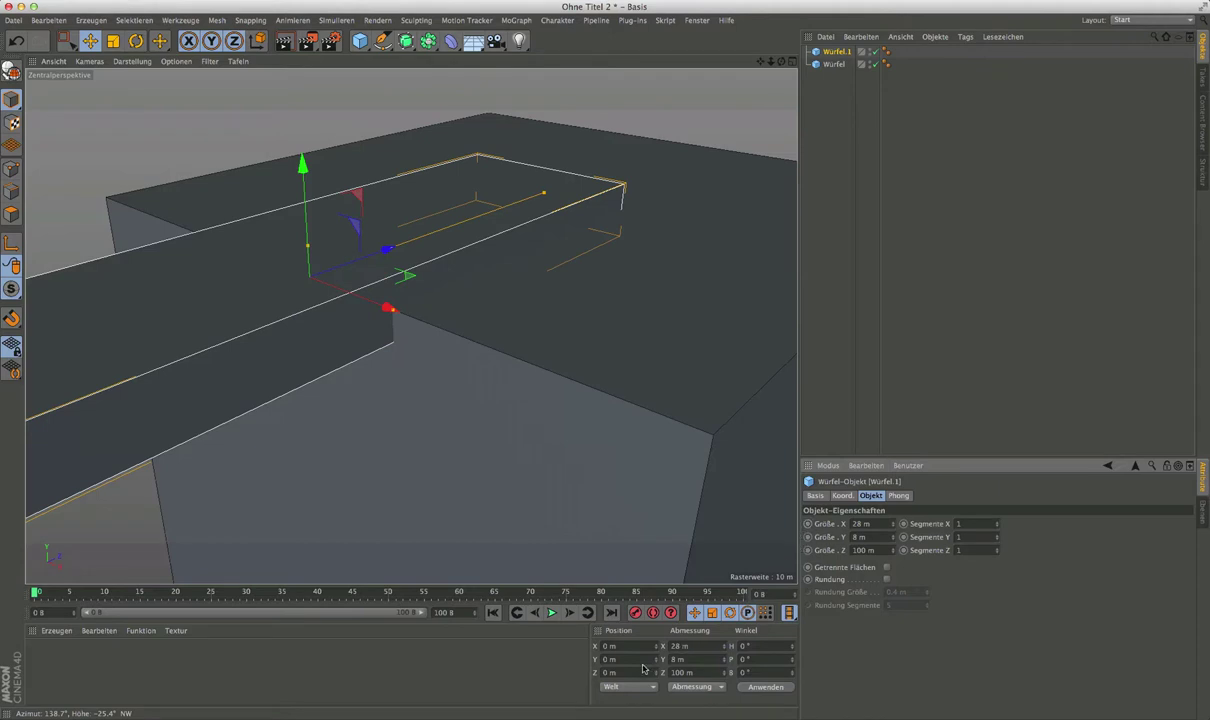
Position the platform block at Z 50 m and Y 4 m.
click(643, 671)
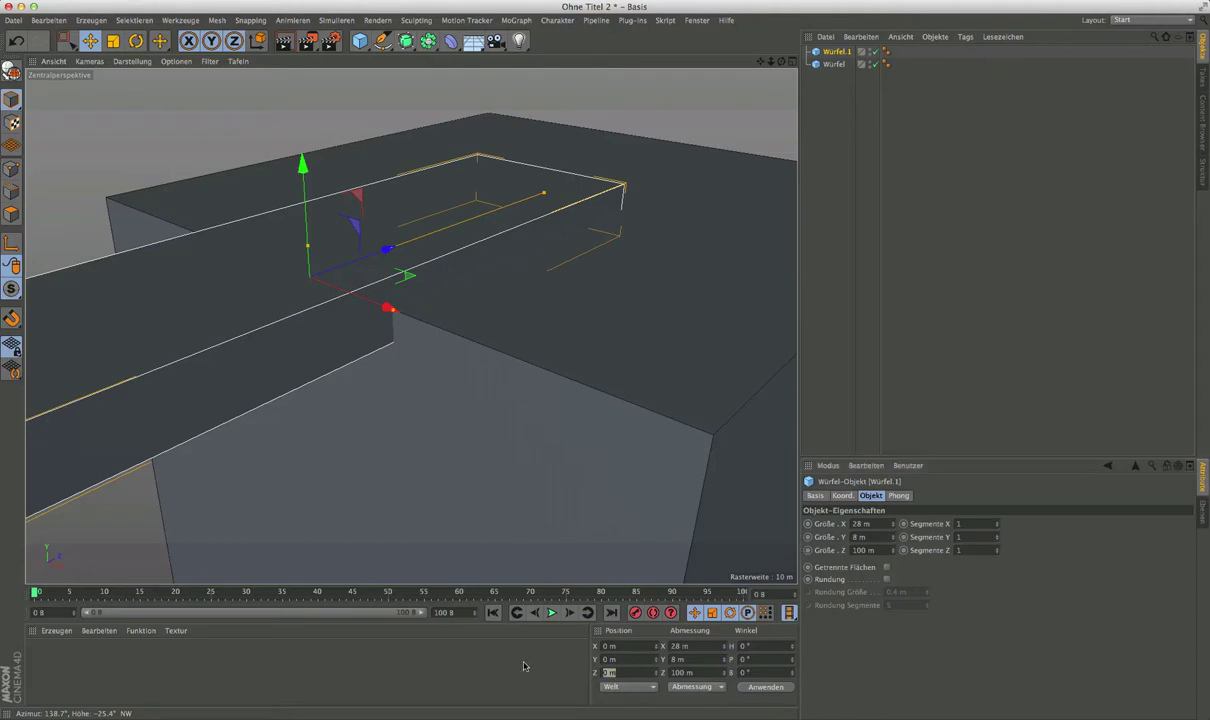
text(4)
key(Return)
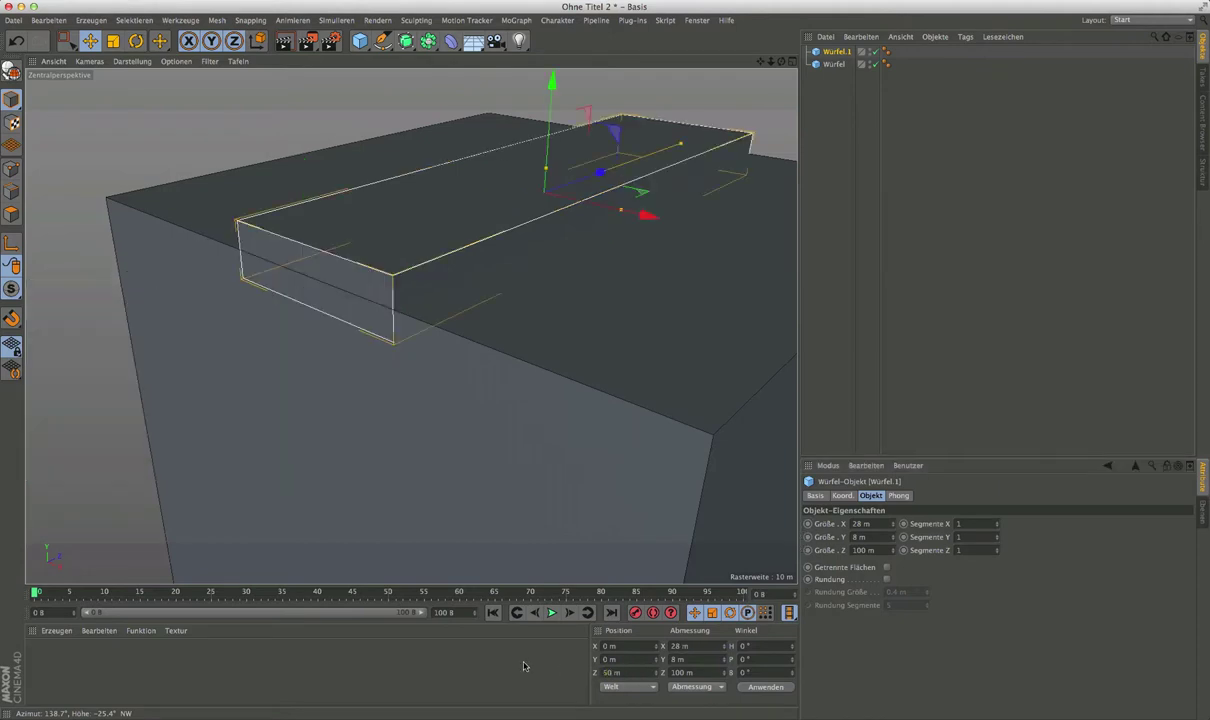
key(shift+Tab)
text(4)
key(Return)
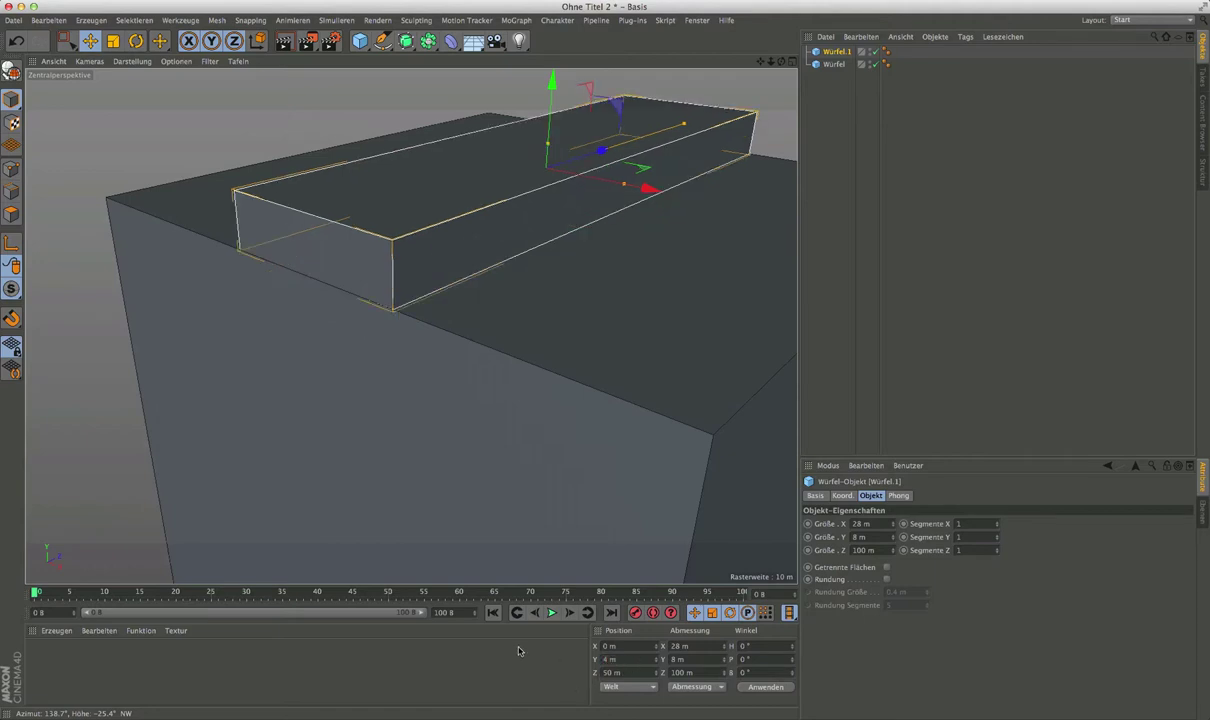
mouse_move(608, 340)
alt+mouse_down()
mouse_move(501, 279)
mouse_move(473, 342)
alt+mouse_up()
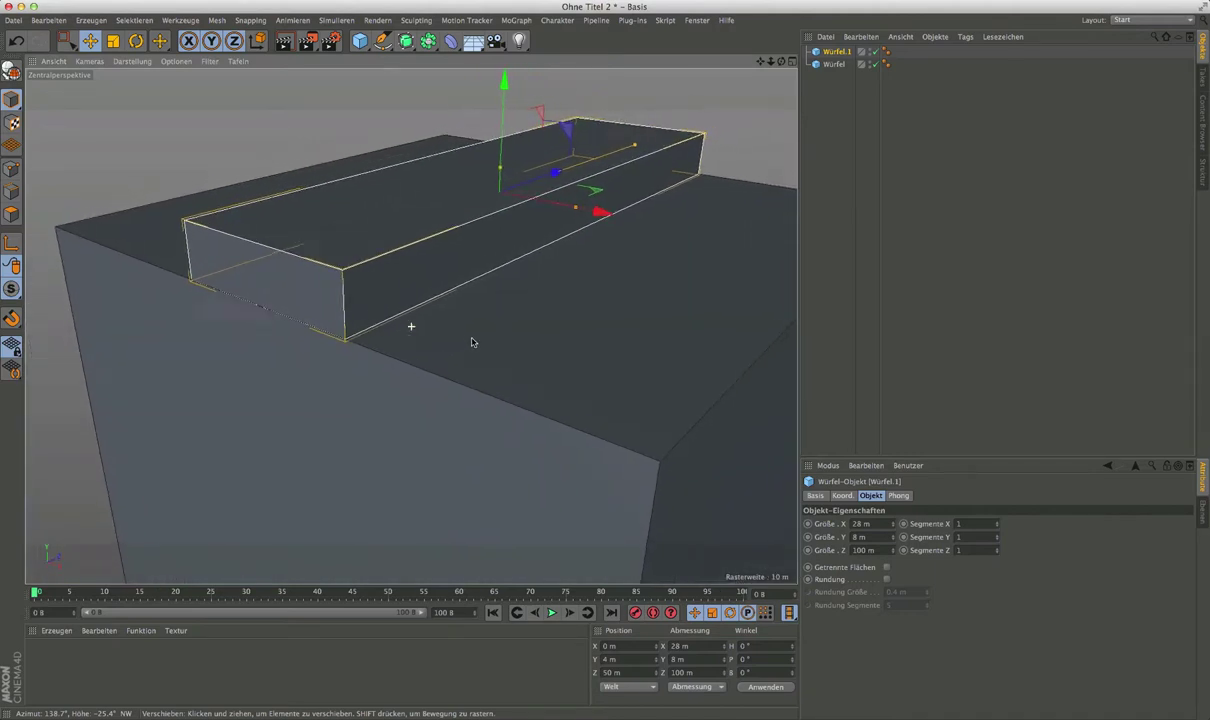
click(827, 95)
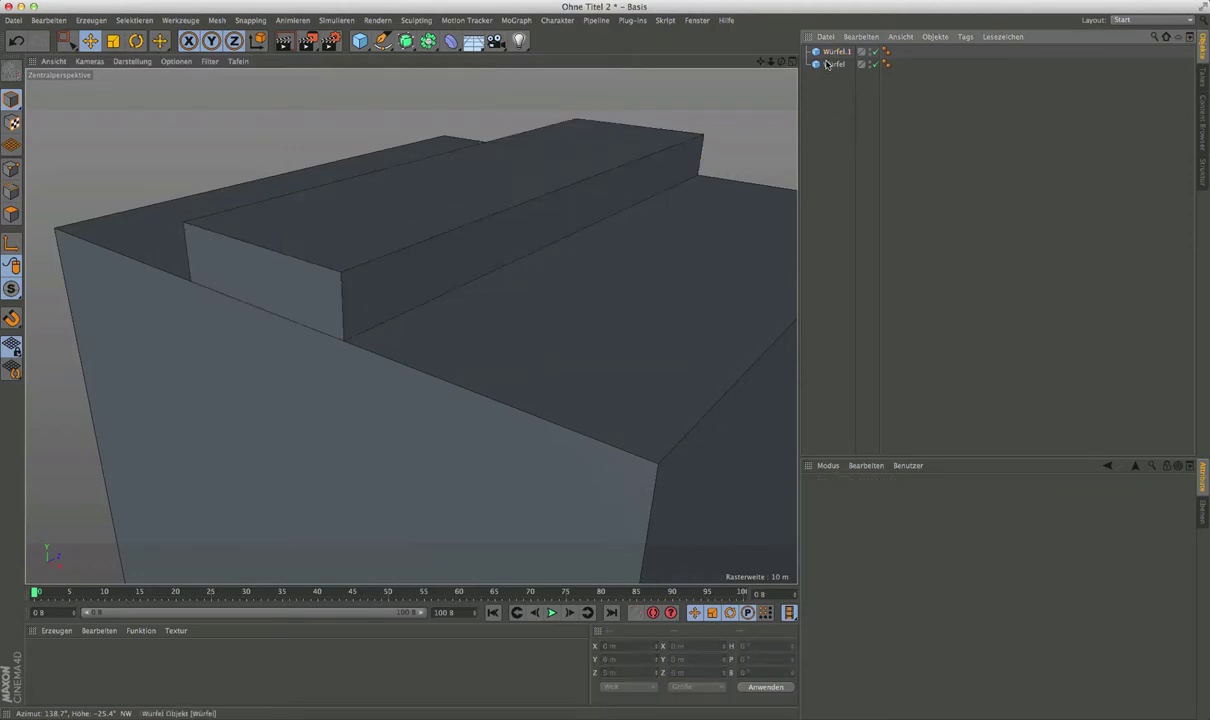
click(834, 52)
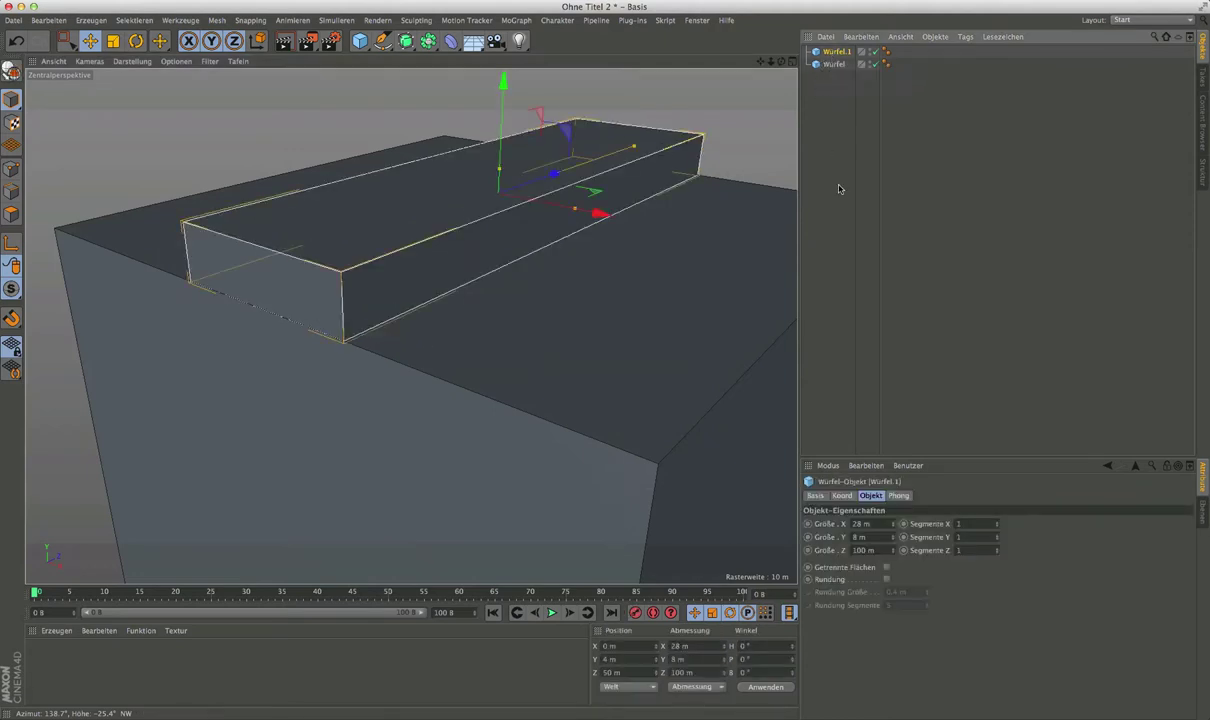
Duplicate the platform and resize the copy to 40 m wide and 0.4 m thick.
key(ctrl+c)
key(ctrl+v)
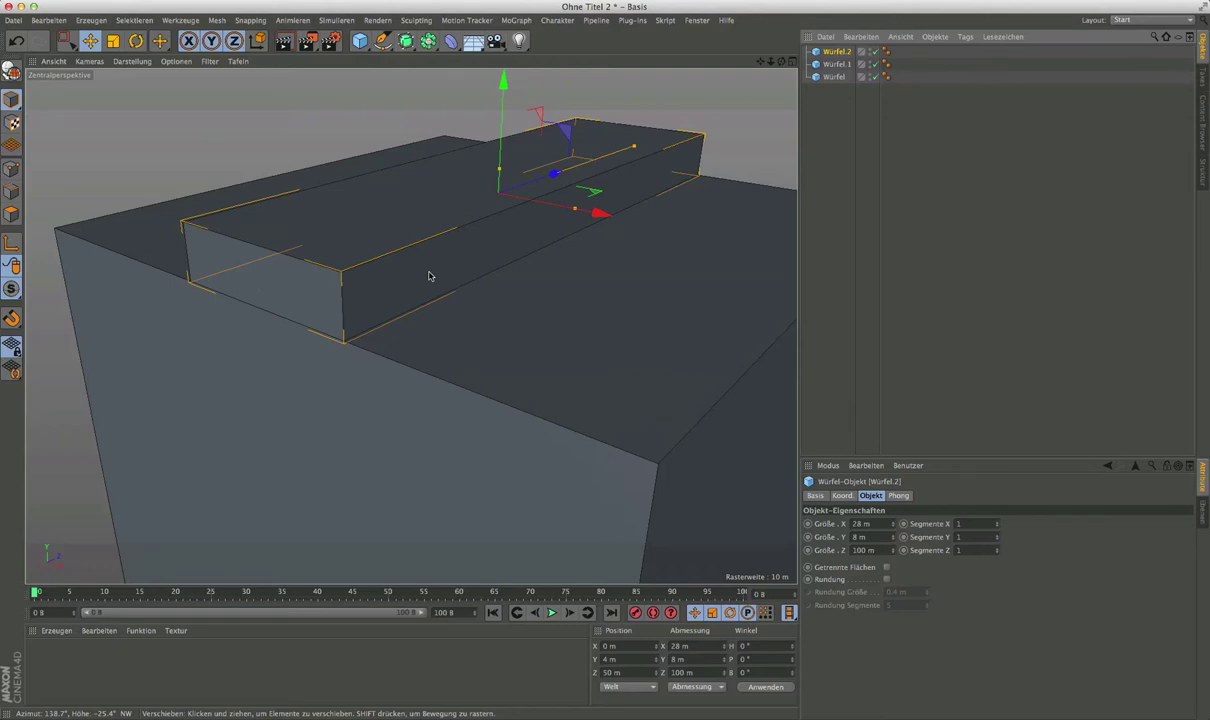
double_click(862, 523)
text(40)
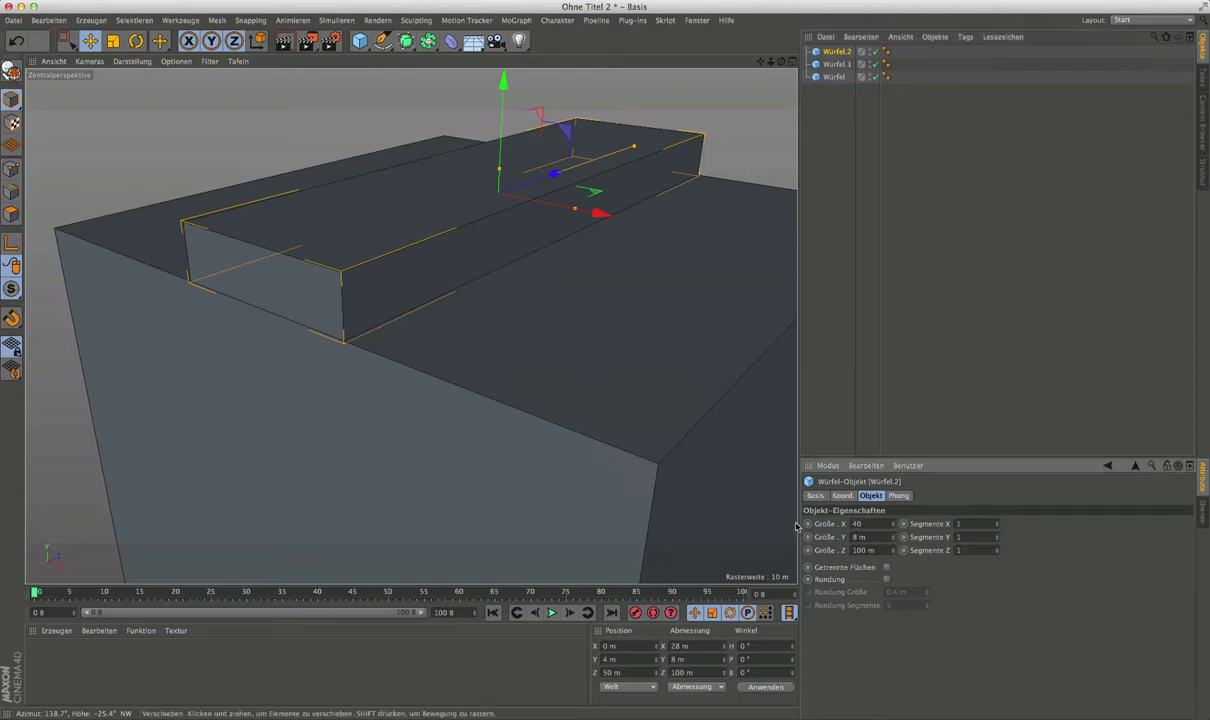
key(Return)
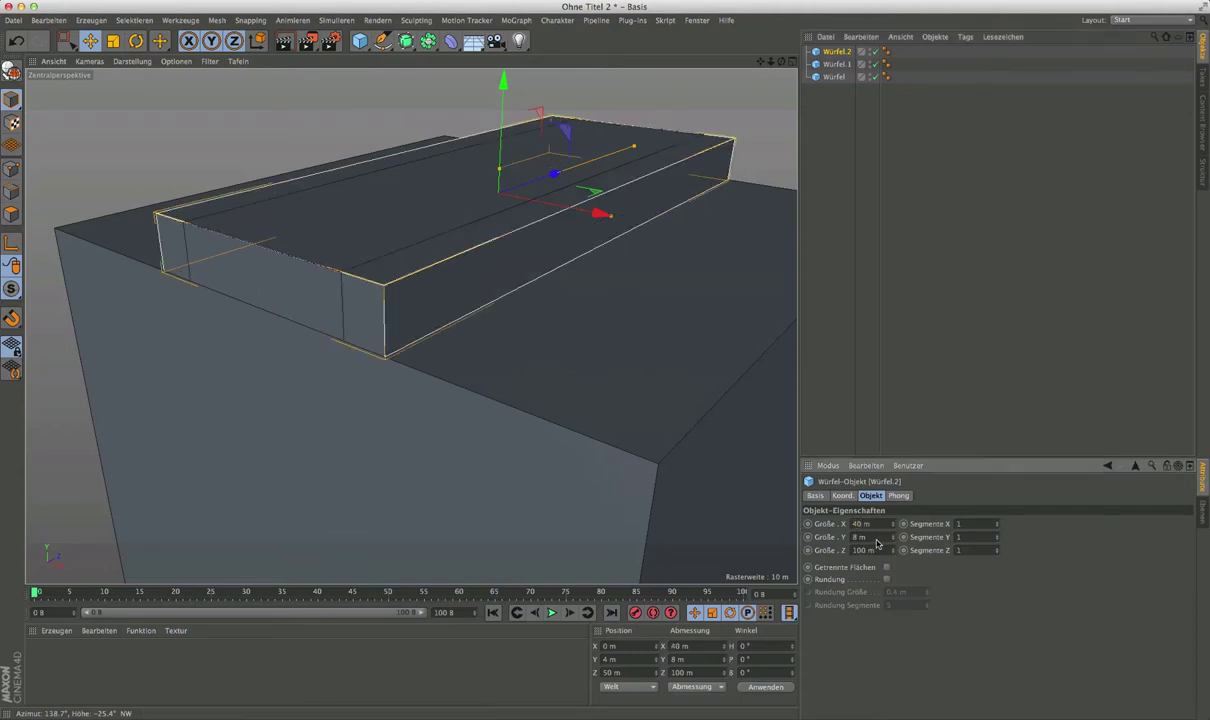
key(Tab)
key(BackSpace)
key(Return)
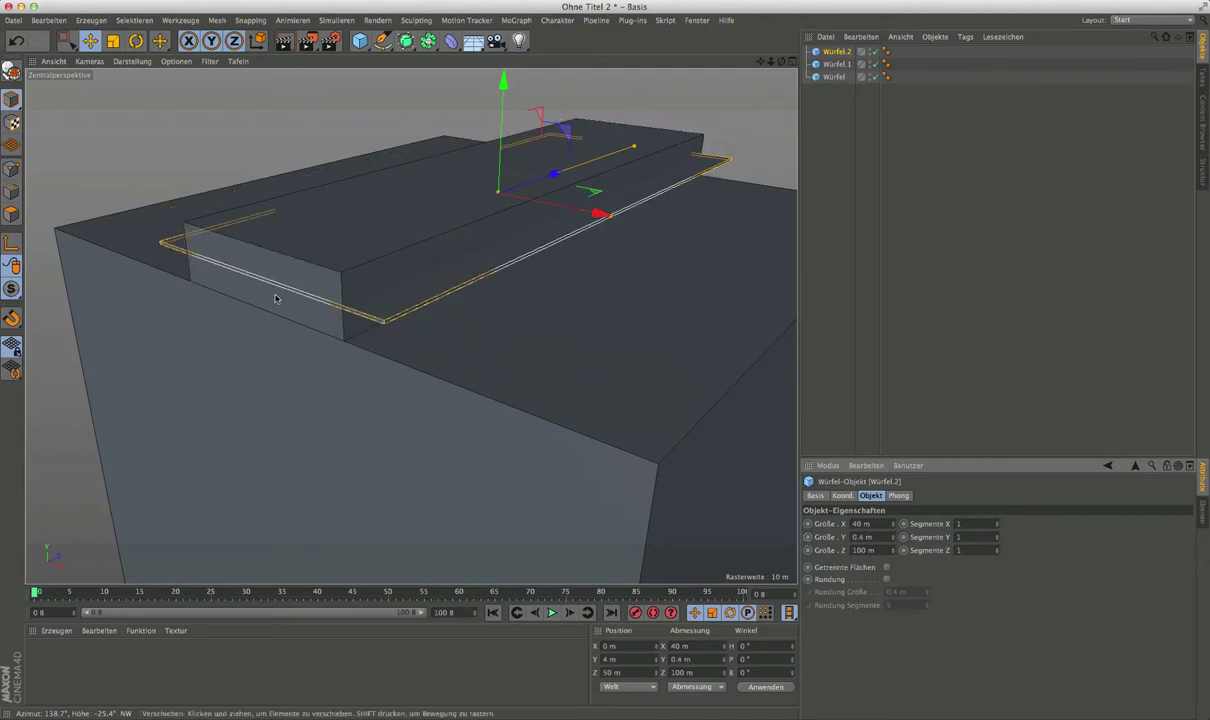
Raise the thin slab to Y 8.2 m on top of the platform.
alt+drag(334, 310, 364, 251)
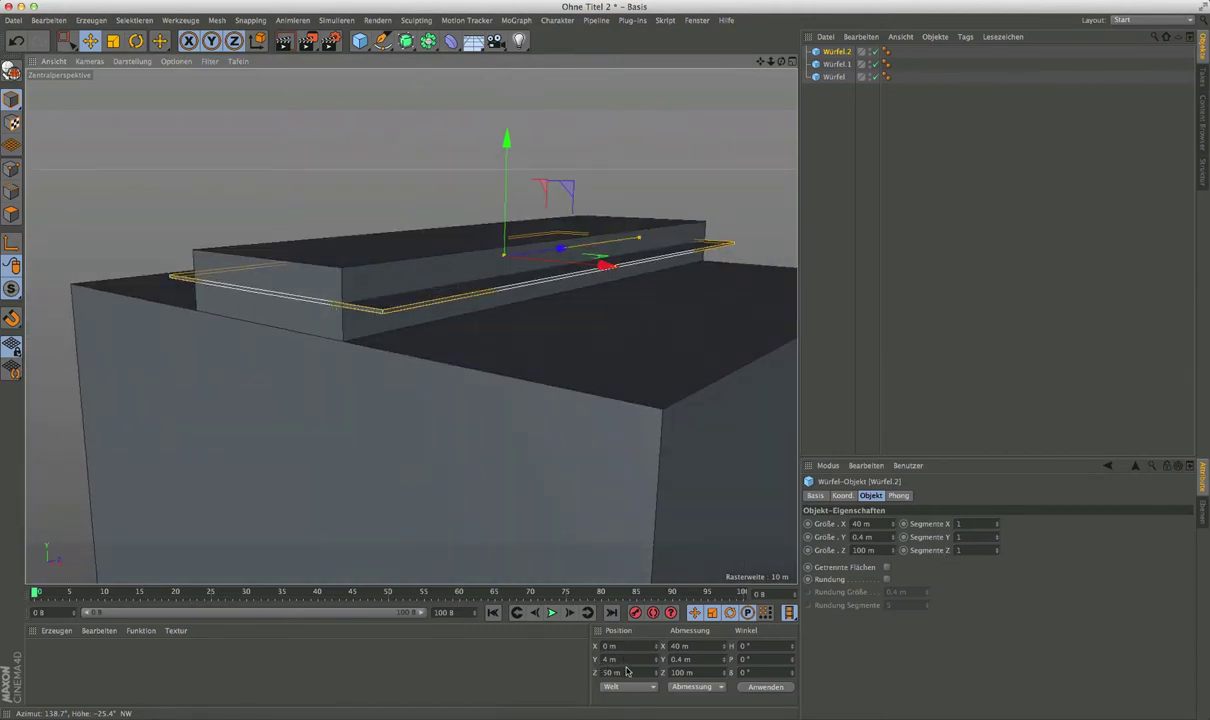
click(621, 661)
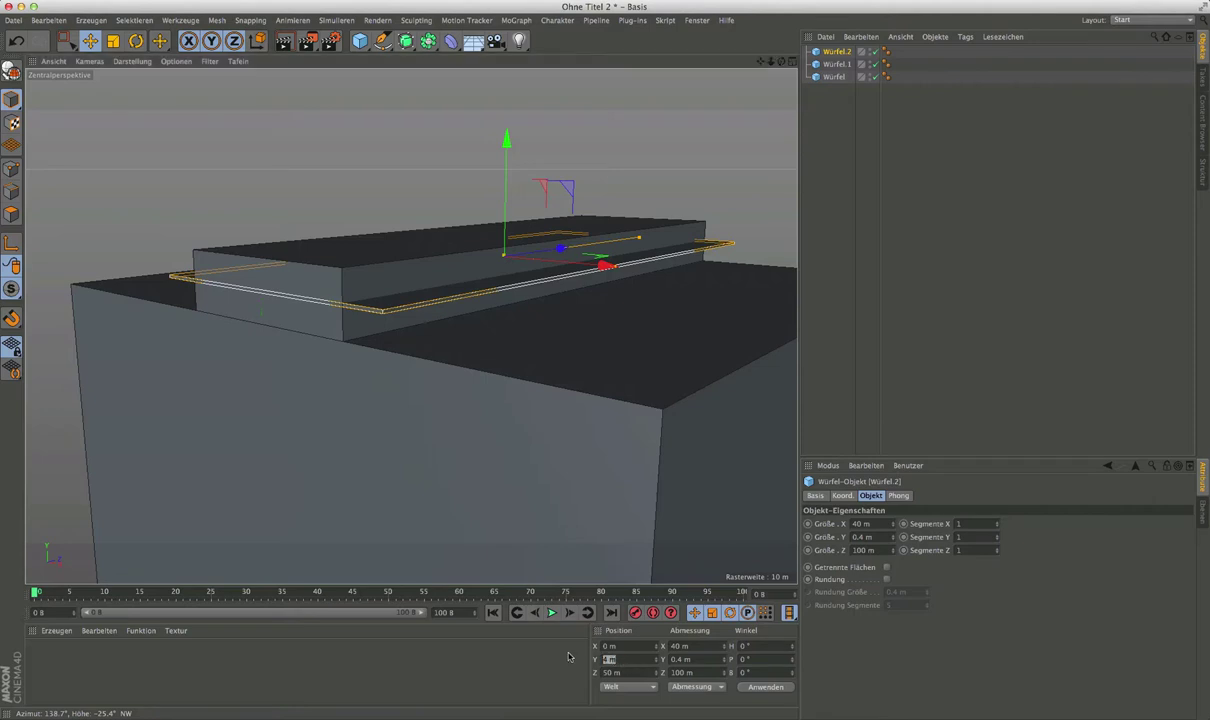
text(8.2)
key(Return)
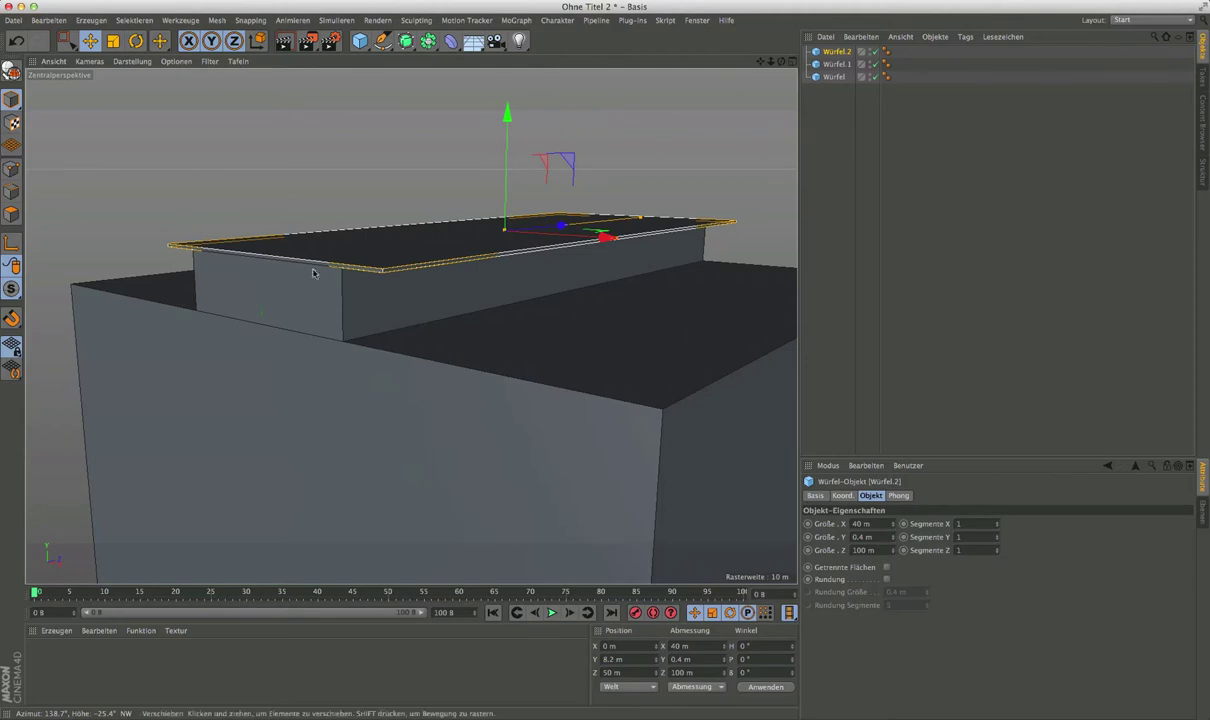
scroll(305, 249, up, 5)
mouse_move(340, 268)
alt+mouse_down()
mouse_move(441, 280)
mouse_move(411, 300)
mouse_move(378, 300)
mouse_move(400, 302)
mouse_move(410, 326)
mouse_move(470, 305)
alt+mouse_up()
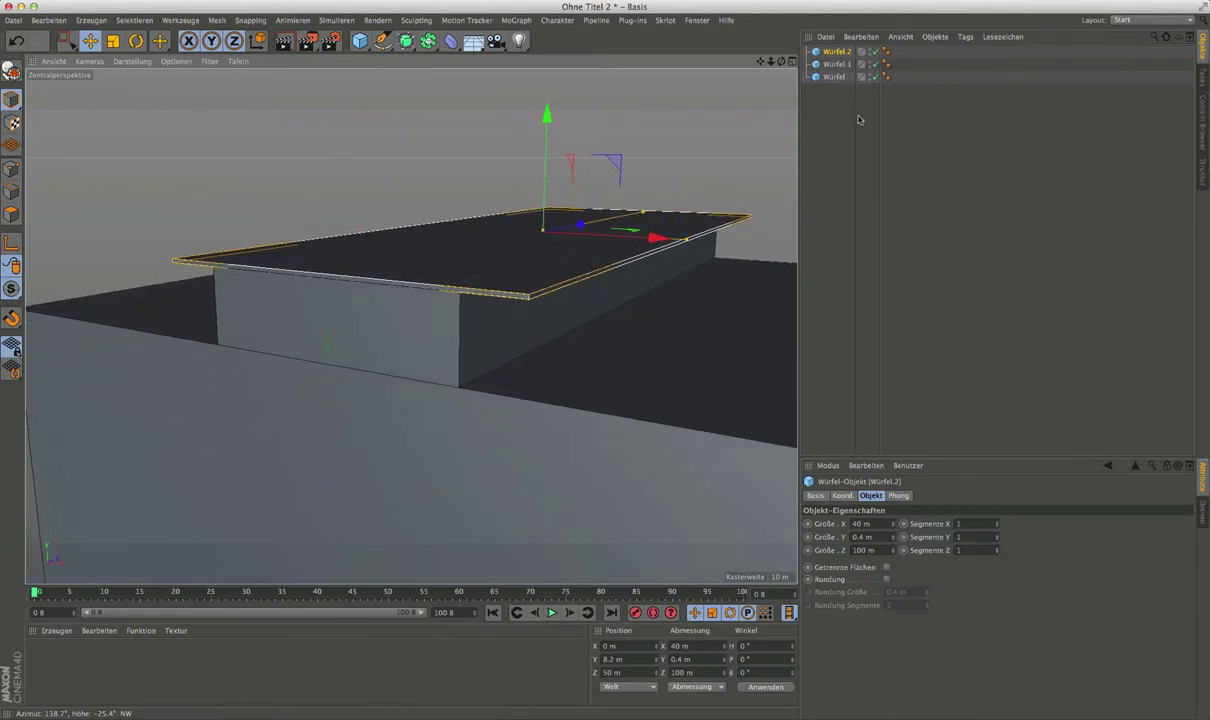
click(822, 112)
scroll(405, 325, up, 5)
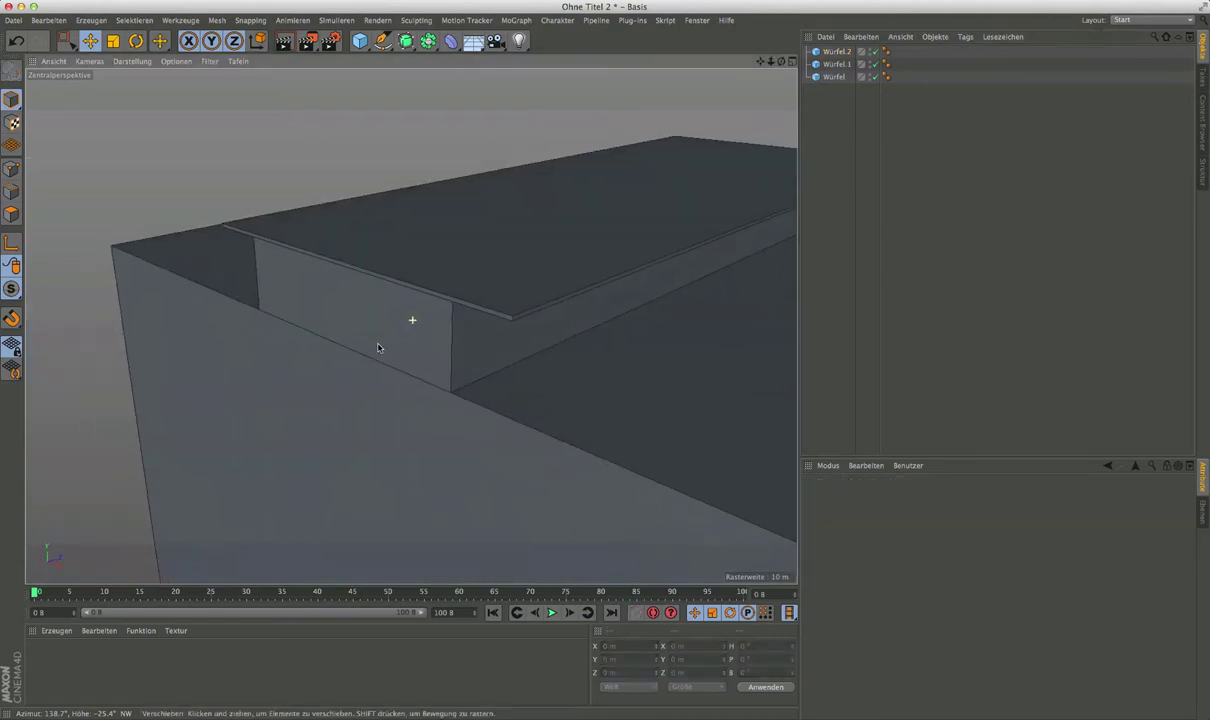
scroll(408, 320, up, 1)
scroll(400, 308, down, 3)
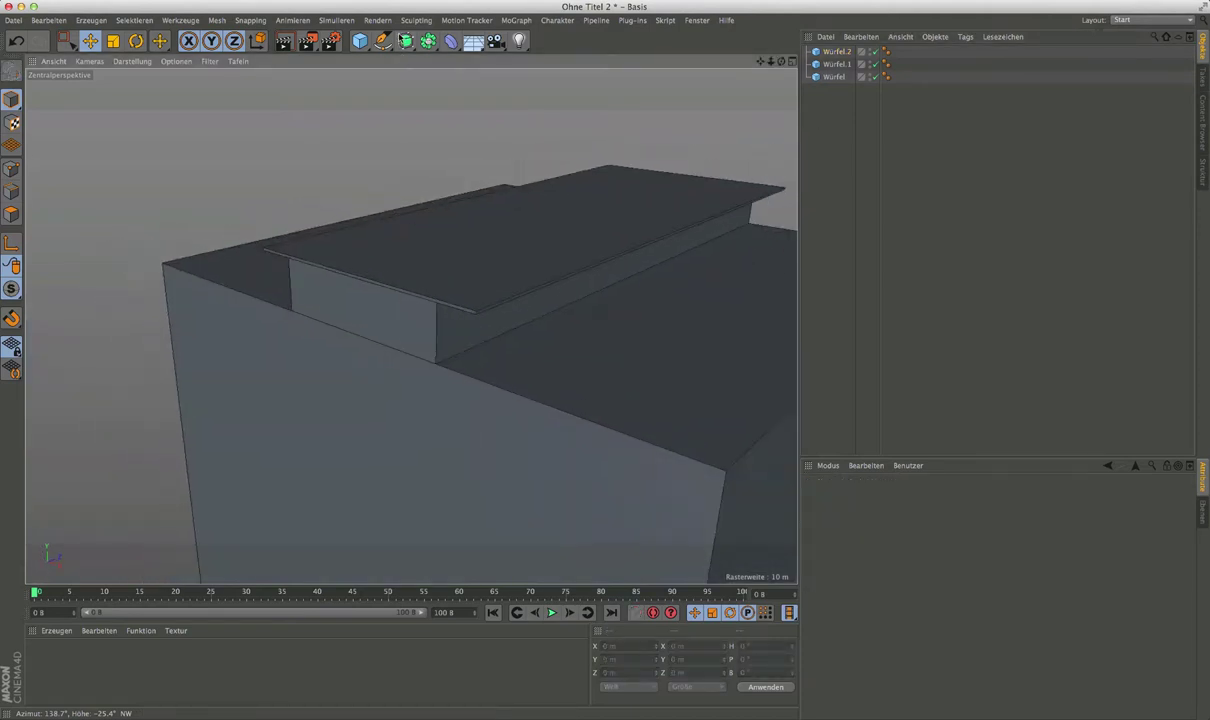
Create a Null, move the three Würfel objects into it and name it Umgebung / Sockel.
click(360, 41)
click(388, 59)
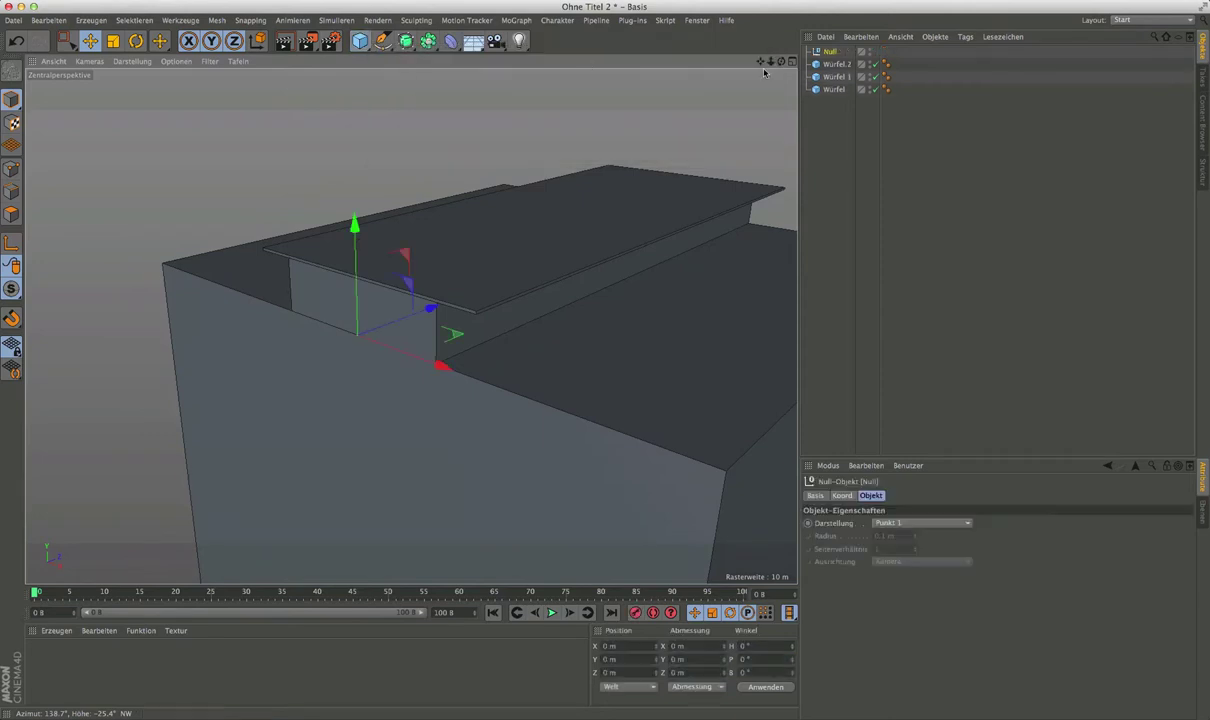
drag(810, 115, 830, 52)
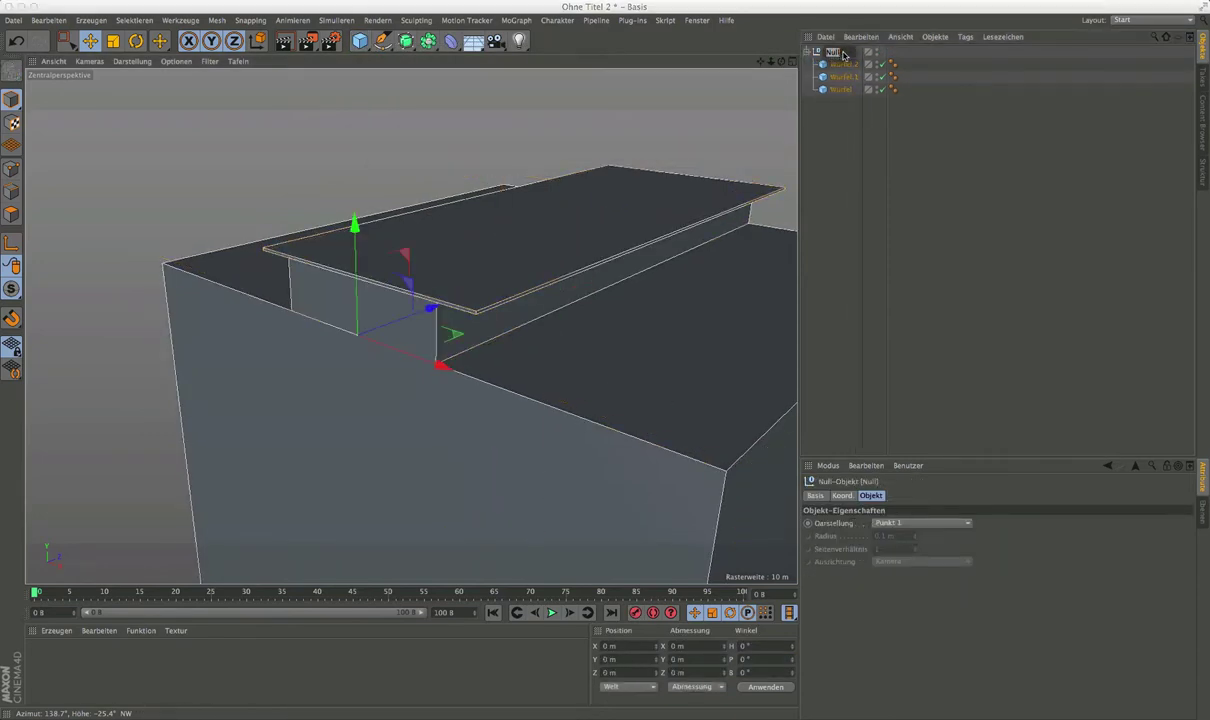
text(L)
text(ung)
text( / Soc)
text(kel)
key(Return)
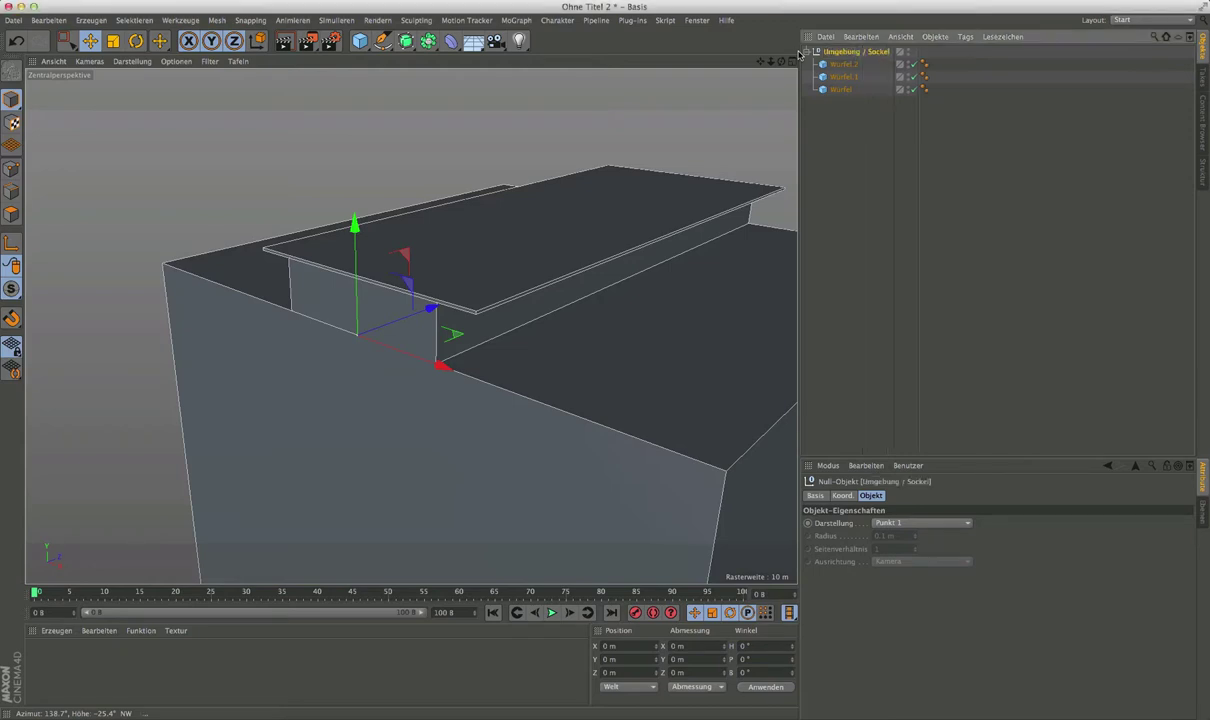
click(808, 51)
click(842, 107)
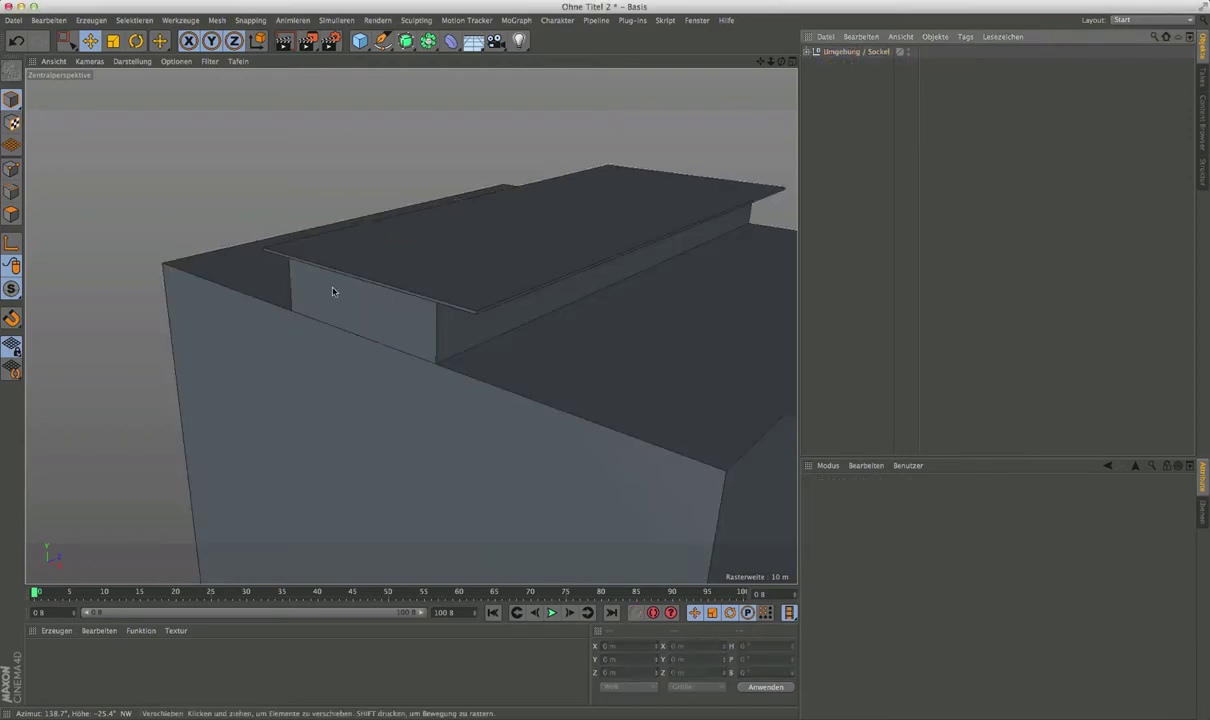
Create a new material Mat and apply it to the Umgebung / Sockel group.
click(56, 630)
click(112, 522)
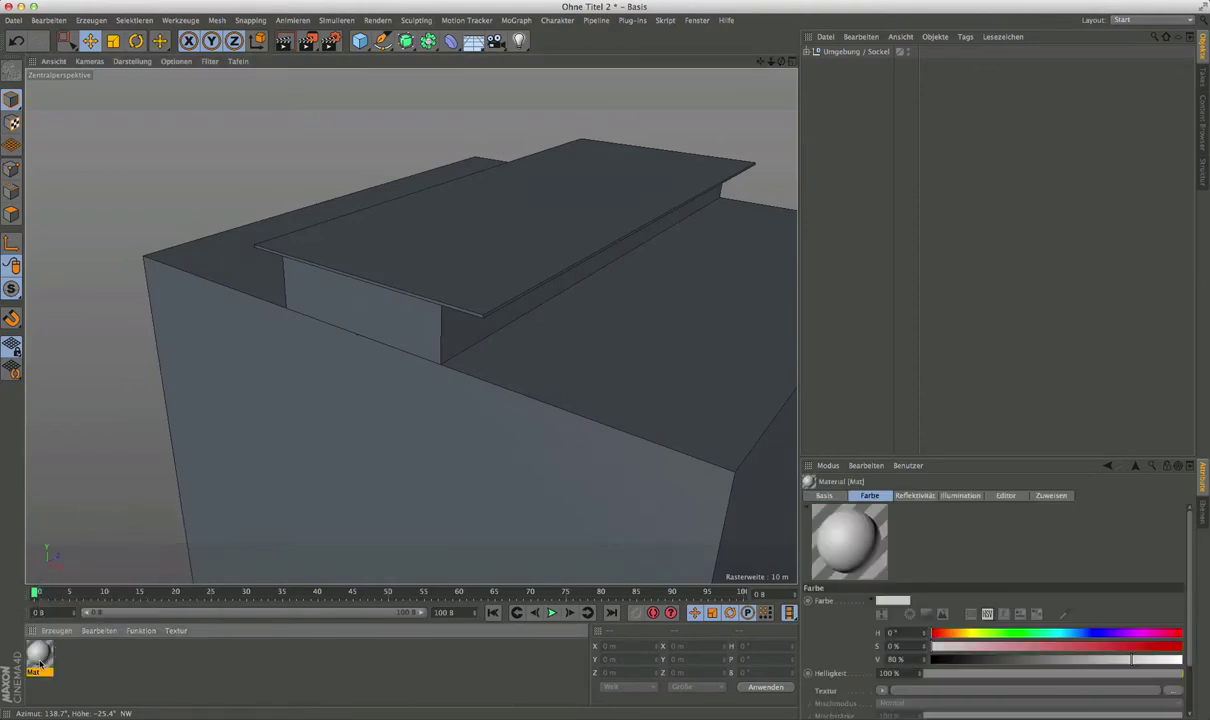
drag(828, 61, 852, 52)
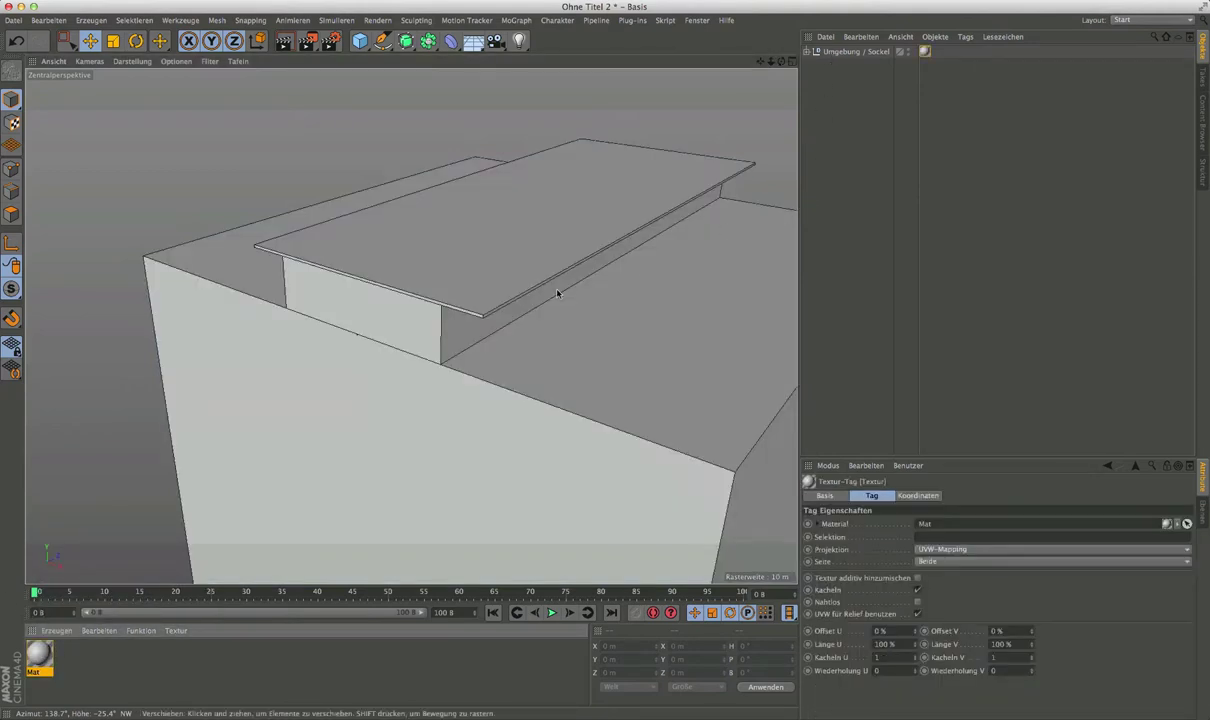
alt+drag(411, 326, 424, 366)
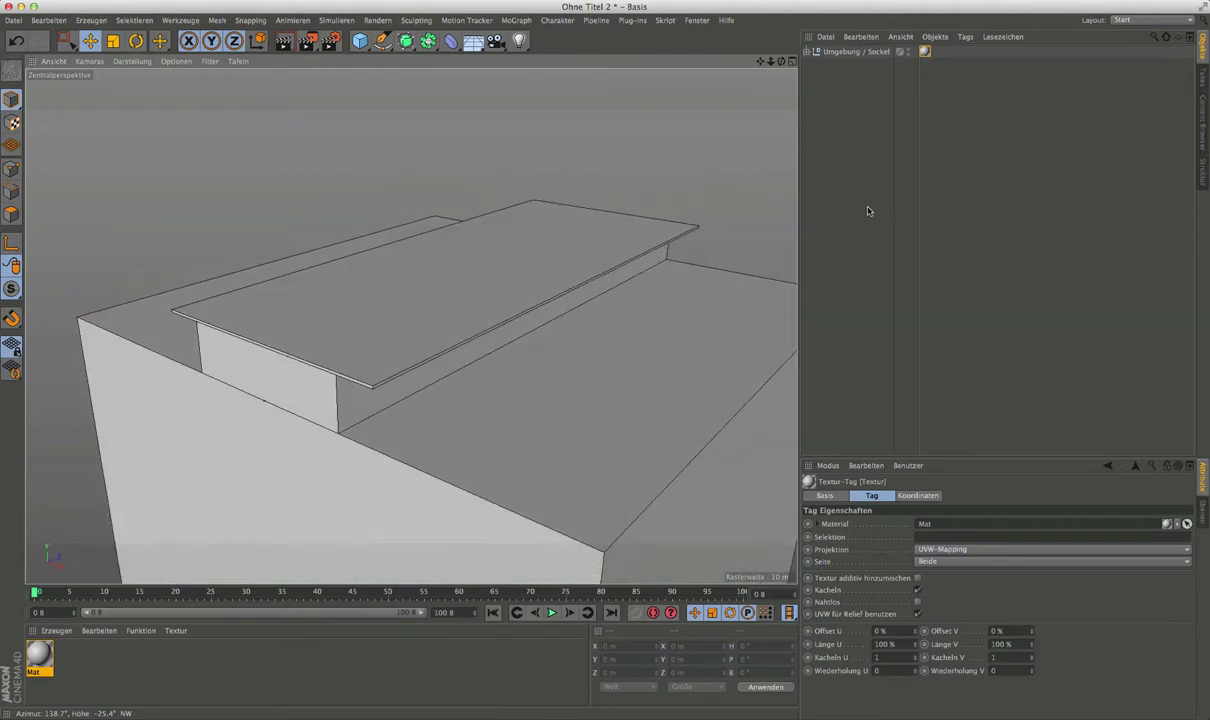
click(868, 211)
mouse_move(285, 410)
alt+mouse_down()
mouse_move(348, 373)
mouse_move(282, 375)
alt+mouse_up()
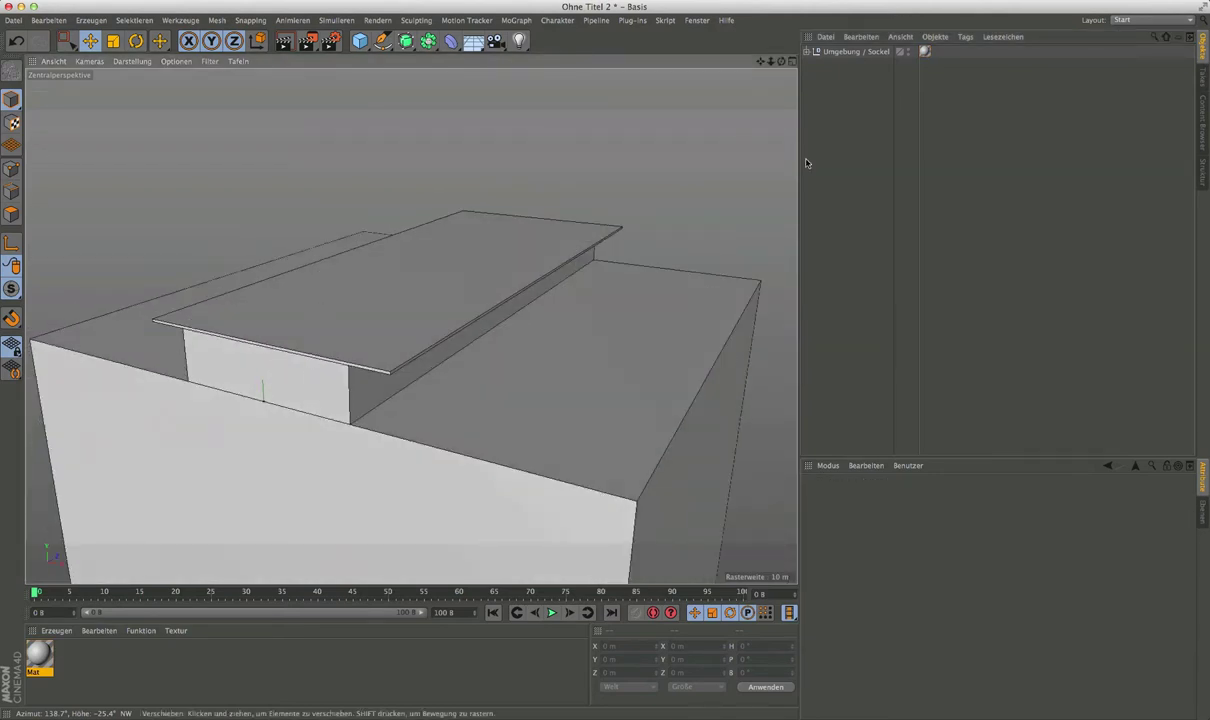
mouse_move(411, 326)
alt+right_down()
mouse_move(486, 352)
mouse_move(458, 294)
alt+right_up()
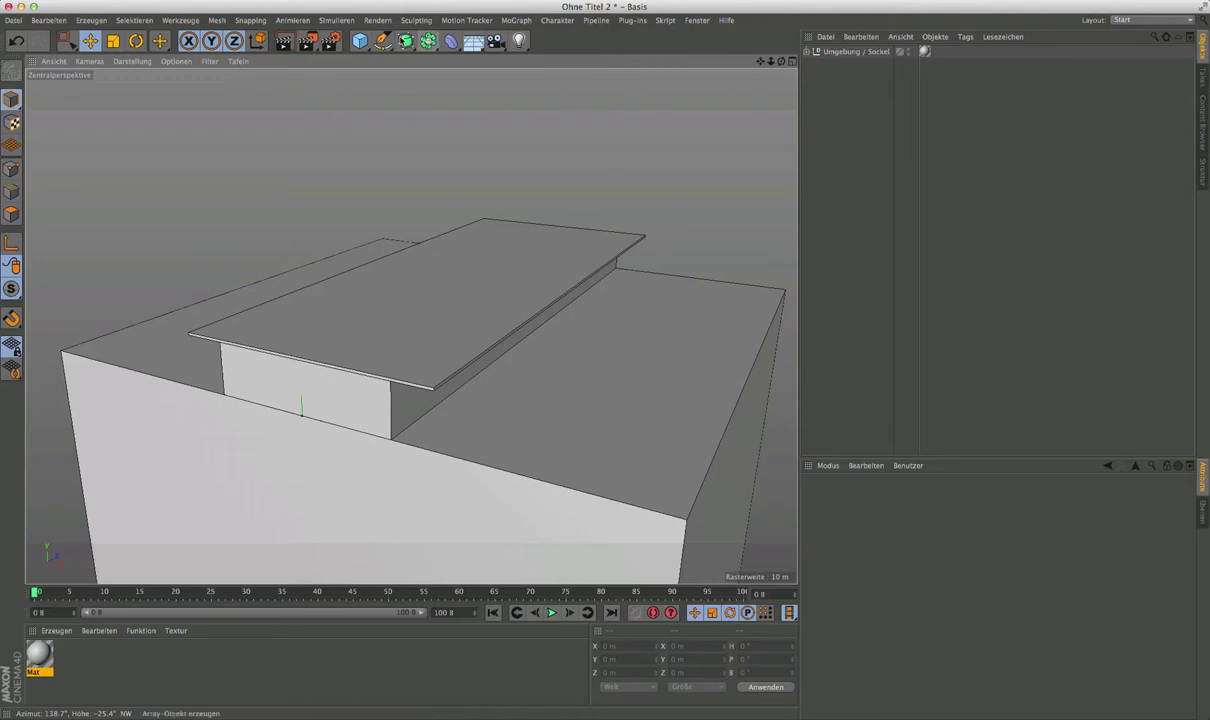
Add a Profil spline and hide the Umgebung / Sockel group in the viewport.
click(383, 40)
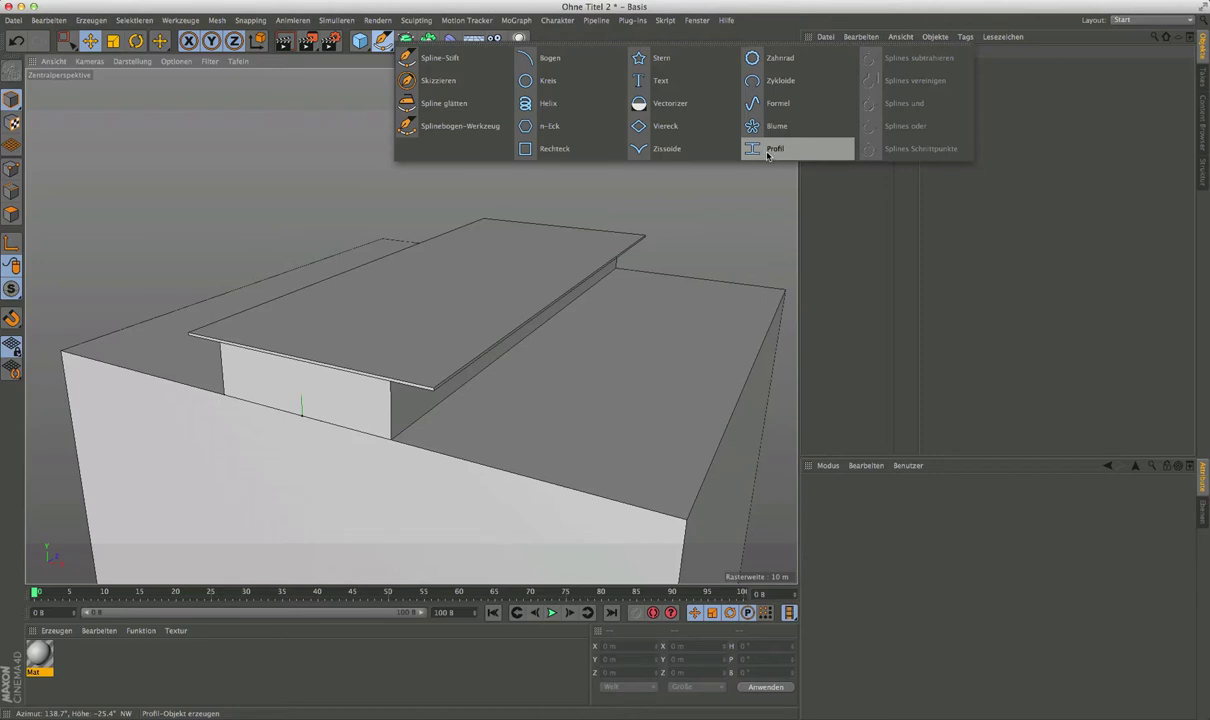
click(773, 150)
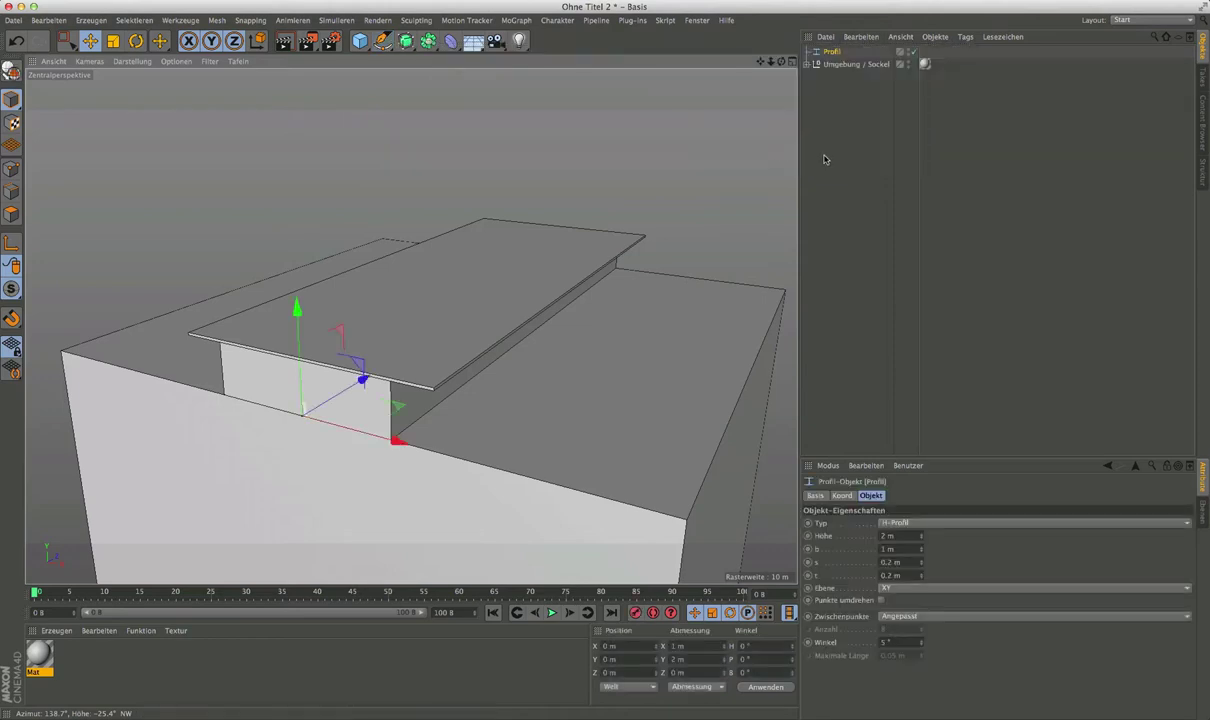
scroll(288, 430, up, 3)
scroll(302, 418, up, 3)
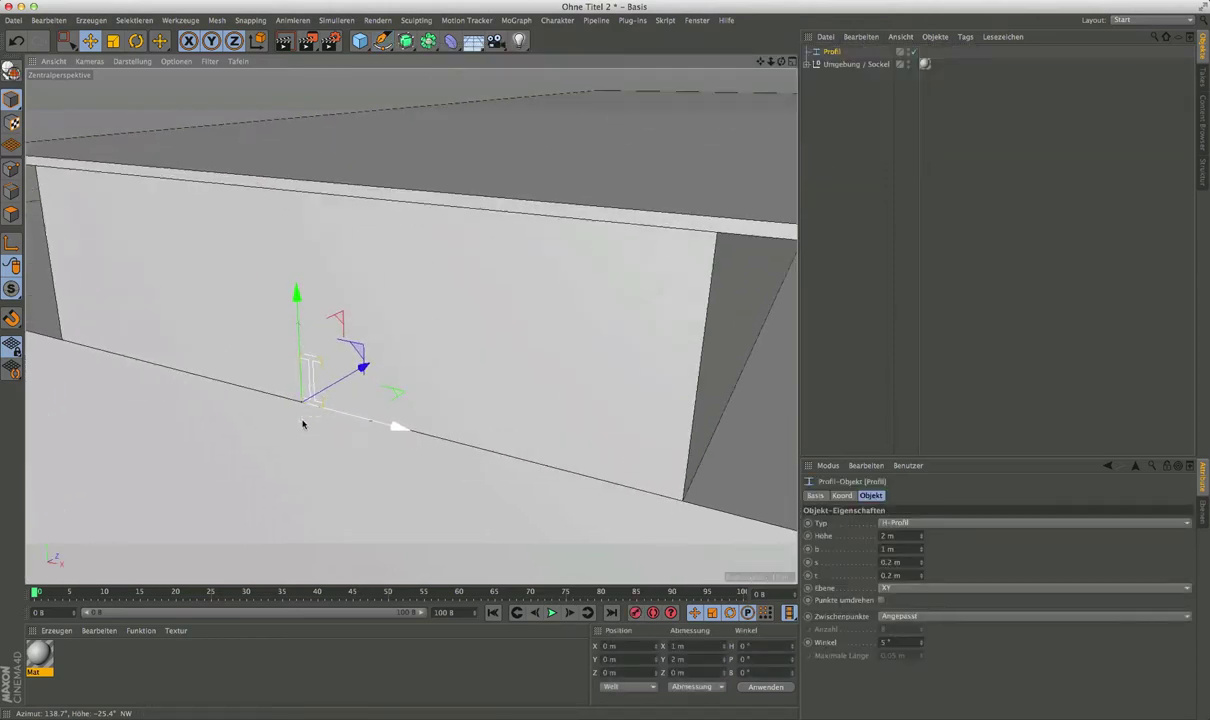
scroll(319, 386, up, 2)
alt+drag(290, 405, 635, 302)
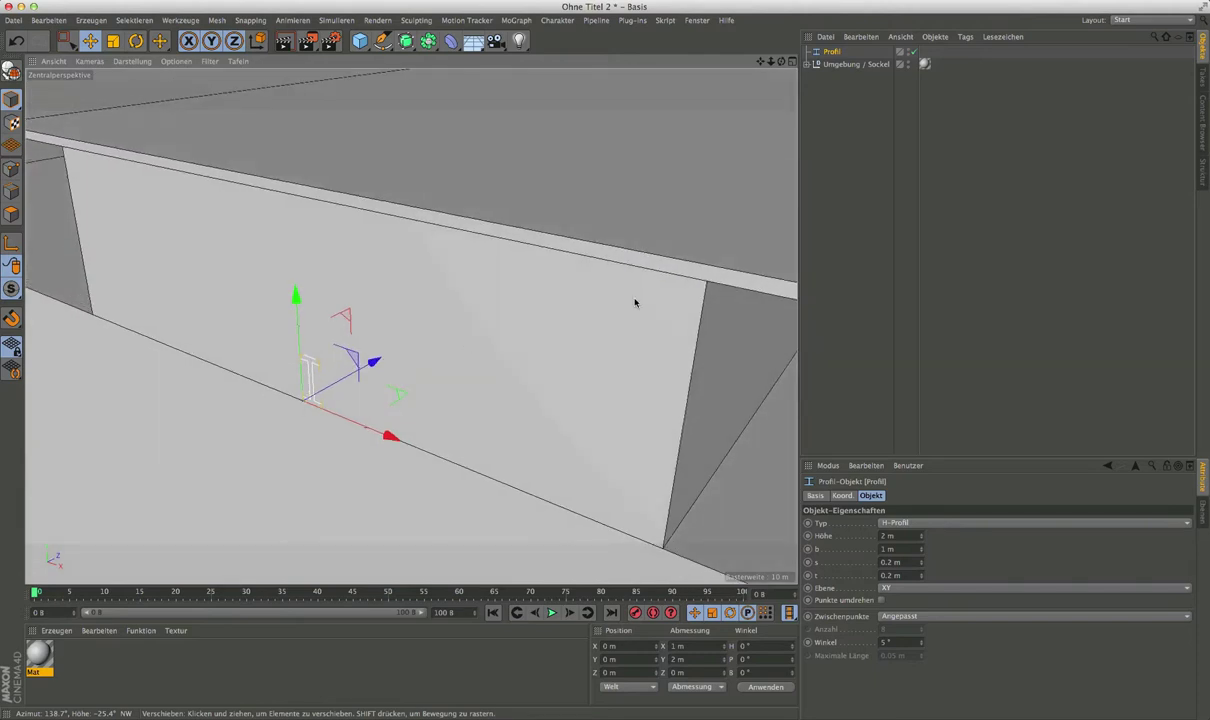
click(907, 62)
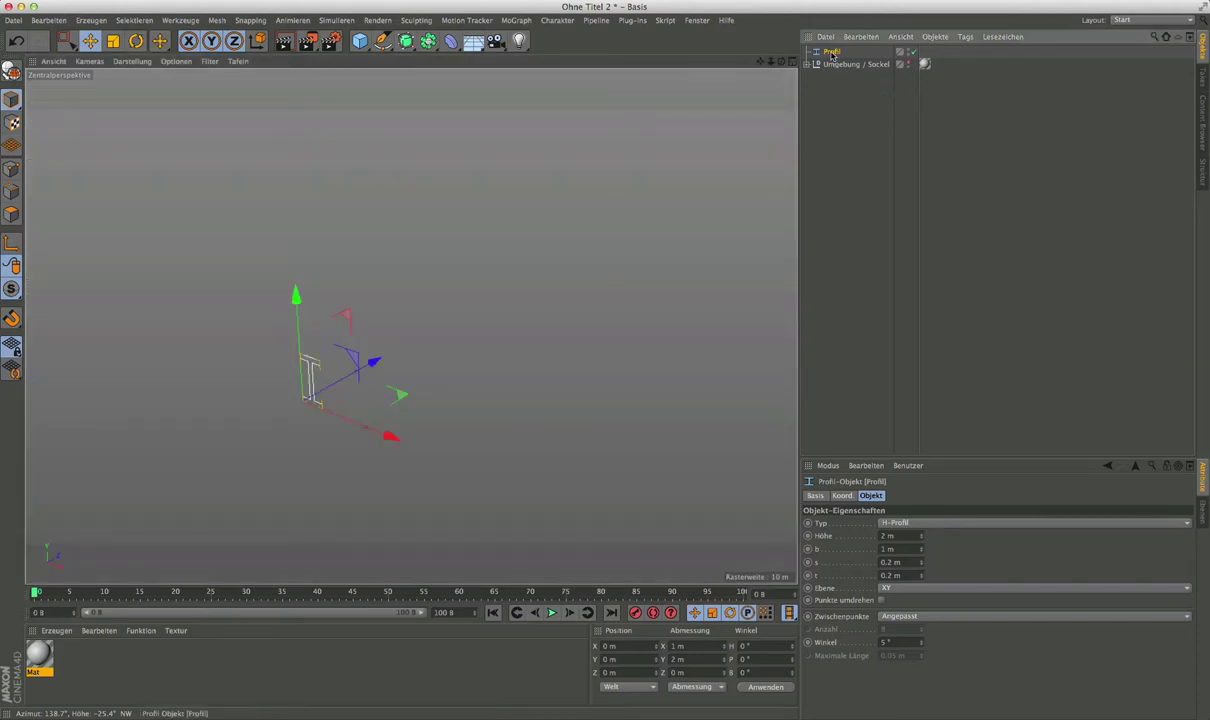
Change the profile type to U-Profil, keeping the XY plane.
drag(934, 459, 886, 357)
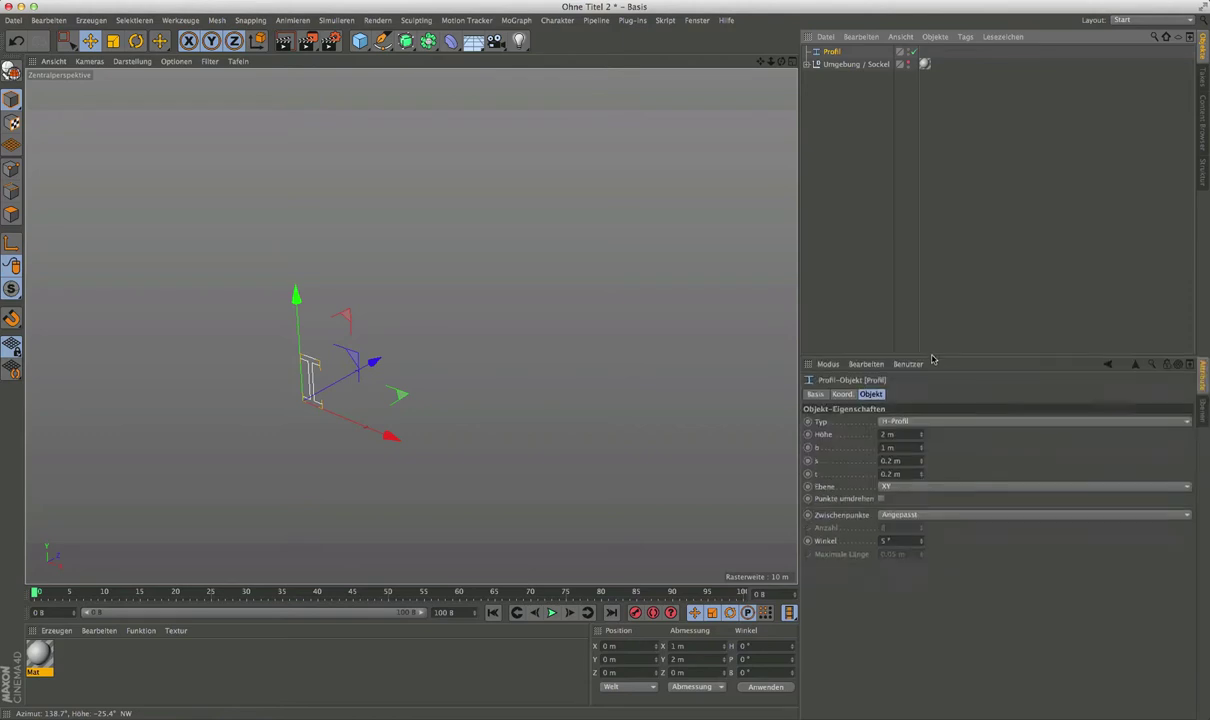
click(924, 422)
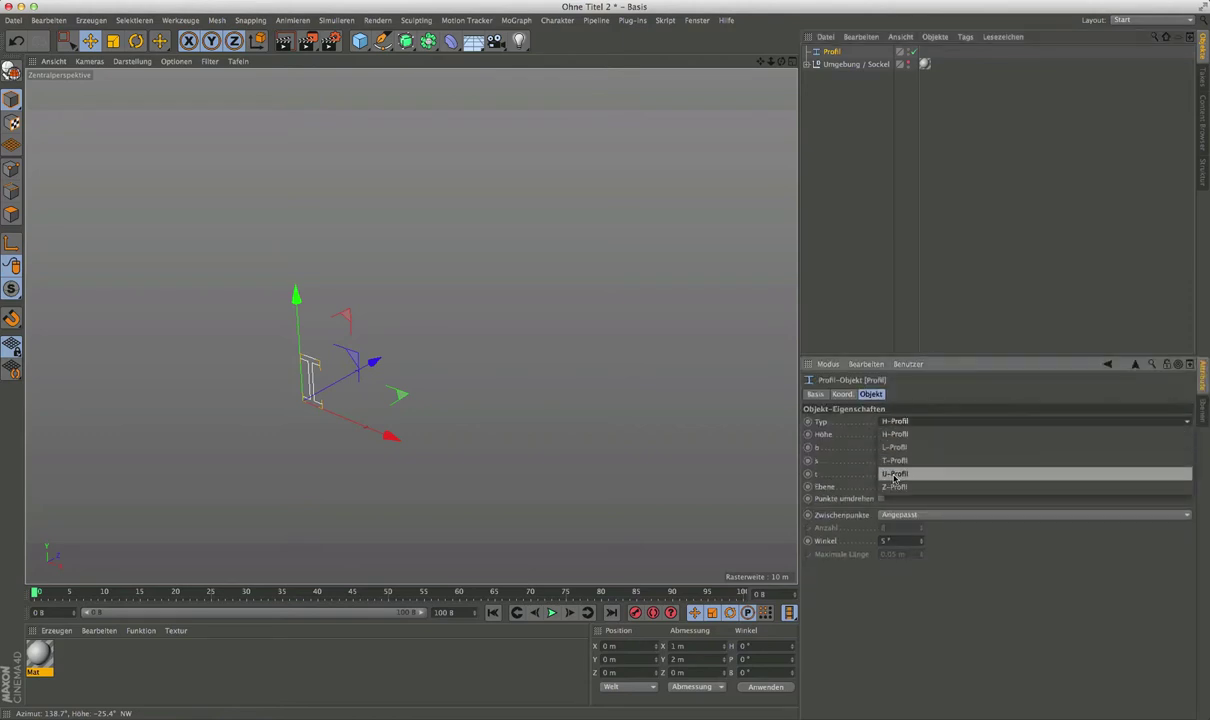
click(905, 474)
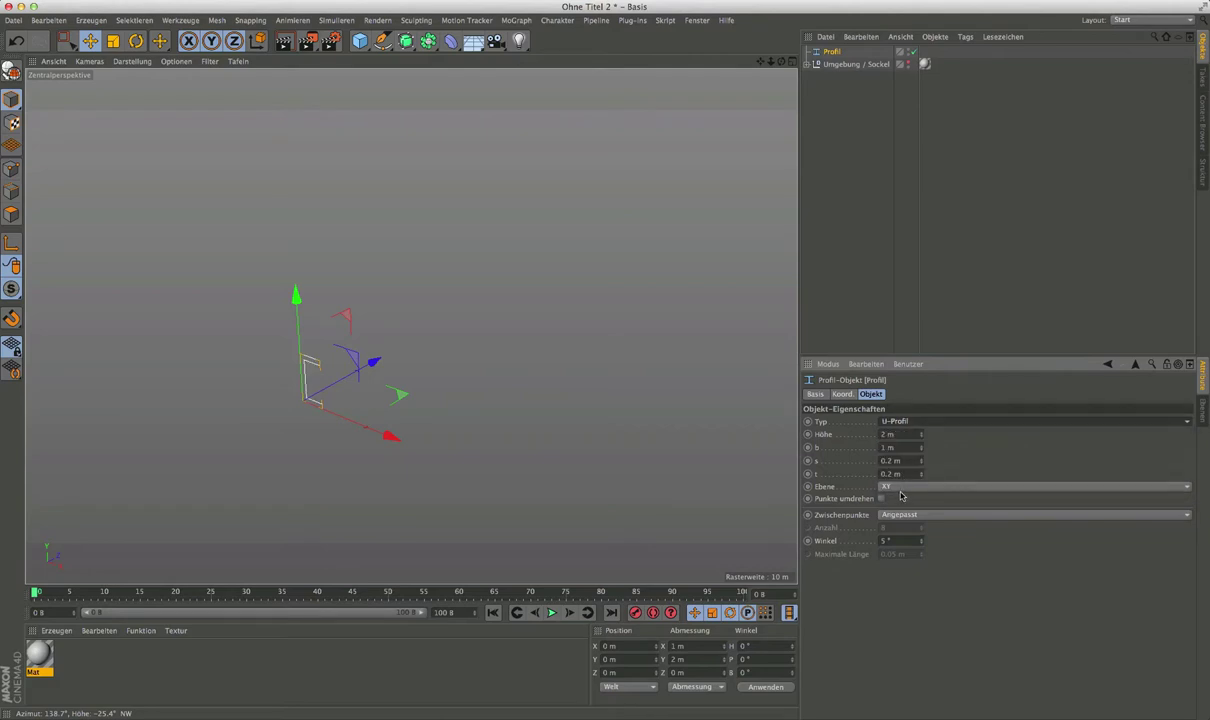
click(902, 489)
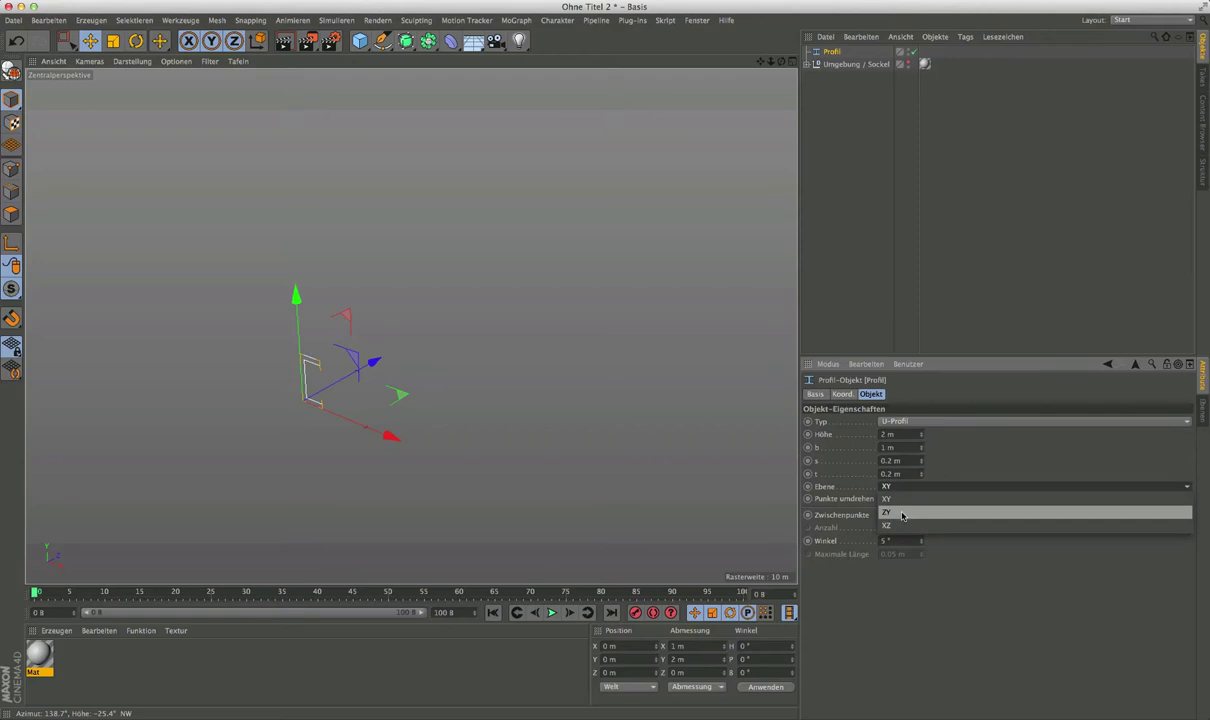
click(900, 526)
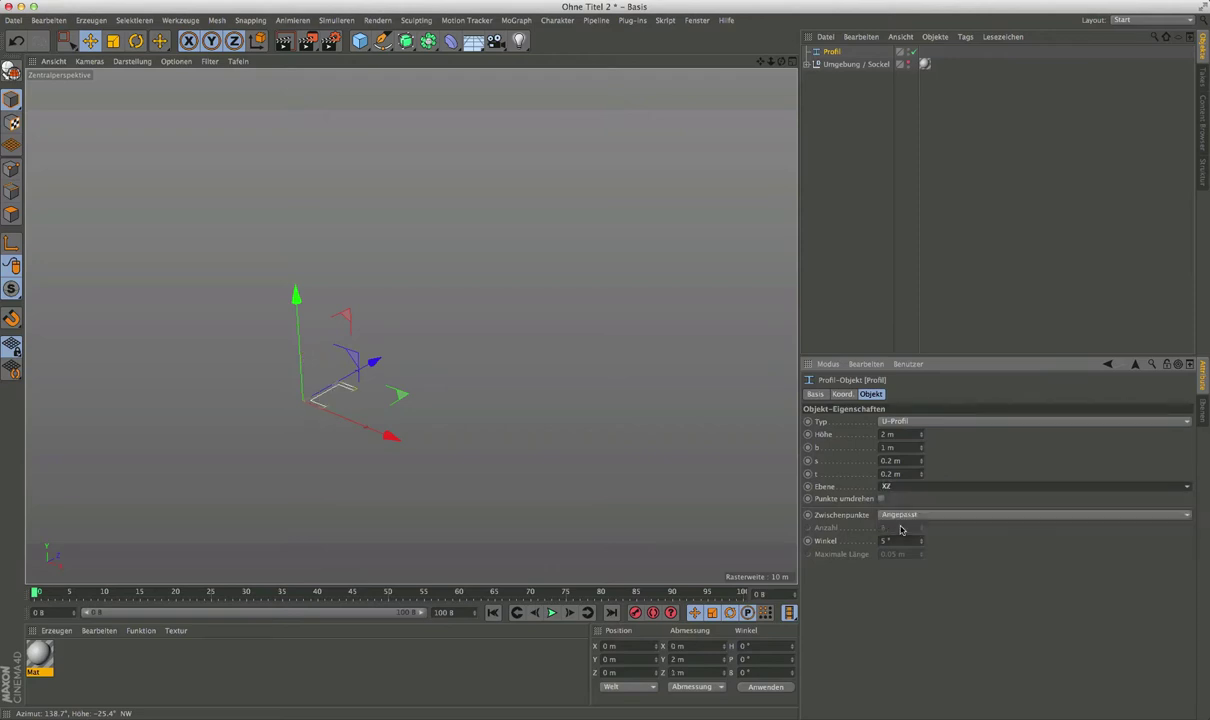
click(856, 482)
click(856, 467)
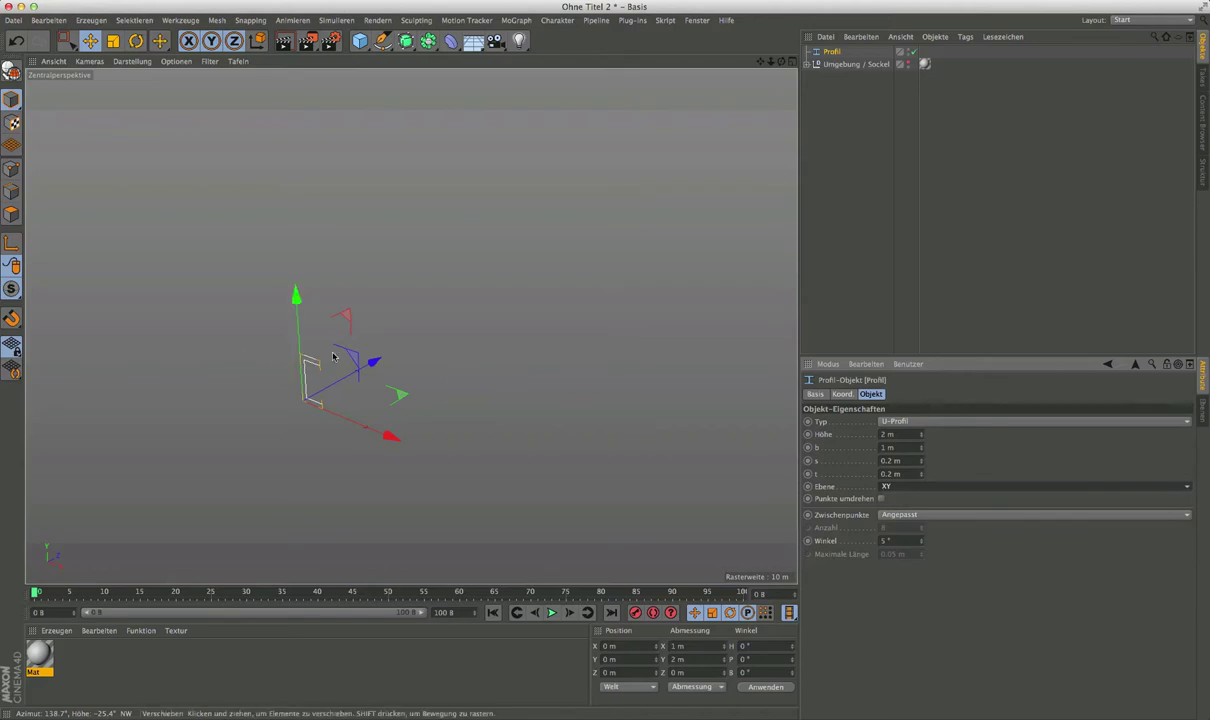
Rotate the U-Profil 90° in B so it stands upright.
key(r)
mouse_move(320, 348)
mouse_down()
mouse_move(345, 385)
mouse_move(357, 475)
mouse_move(352, 410)
mouse_up()
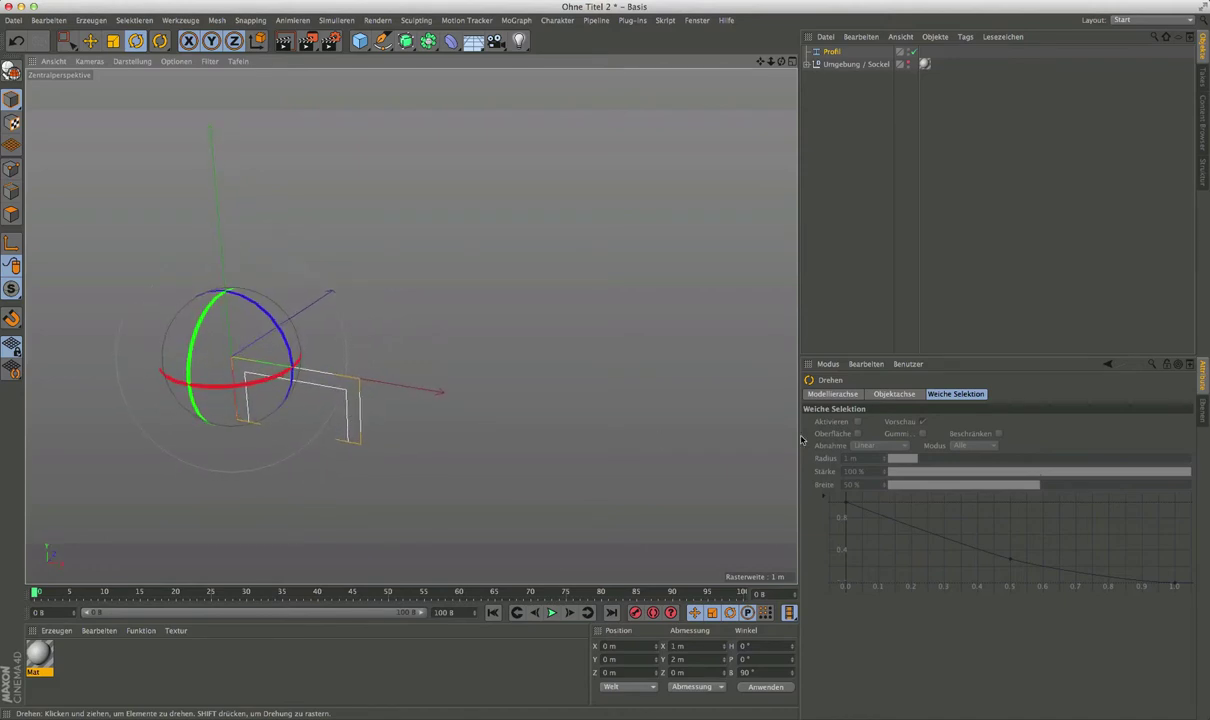
click(829, 54)
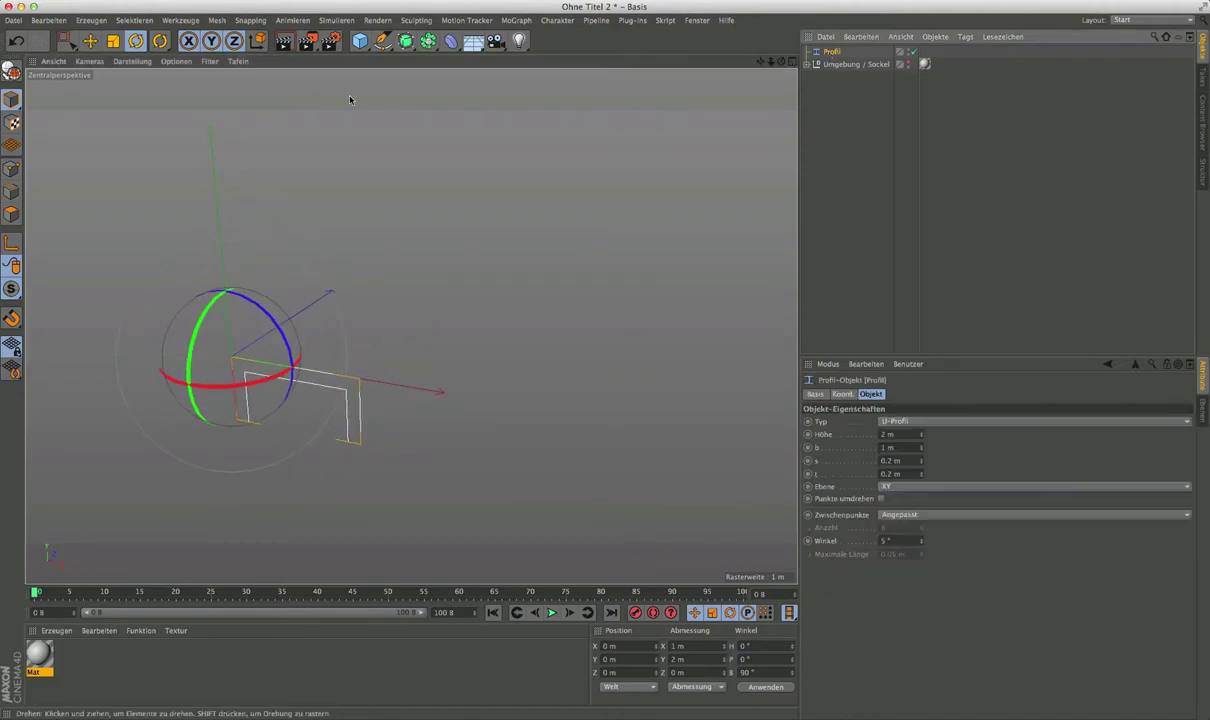
click(90, 40)
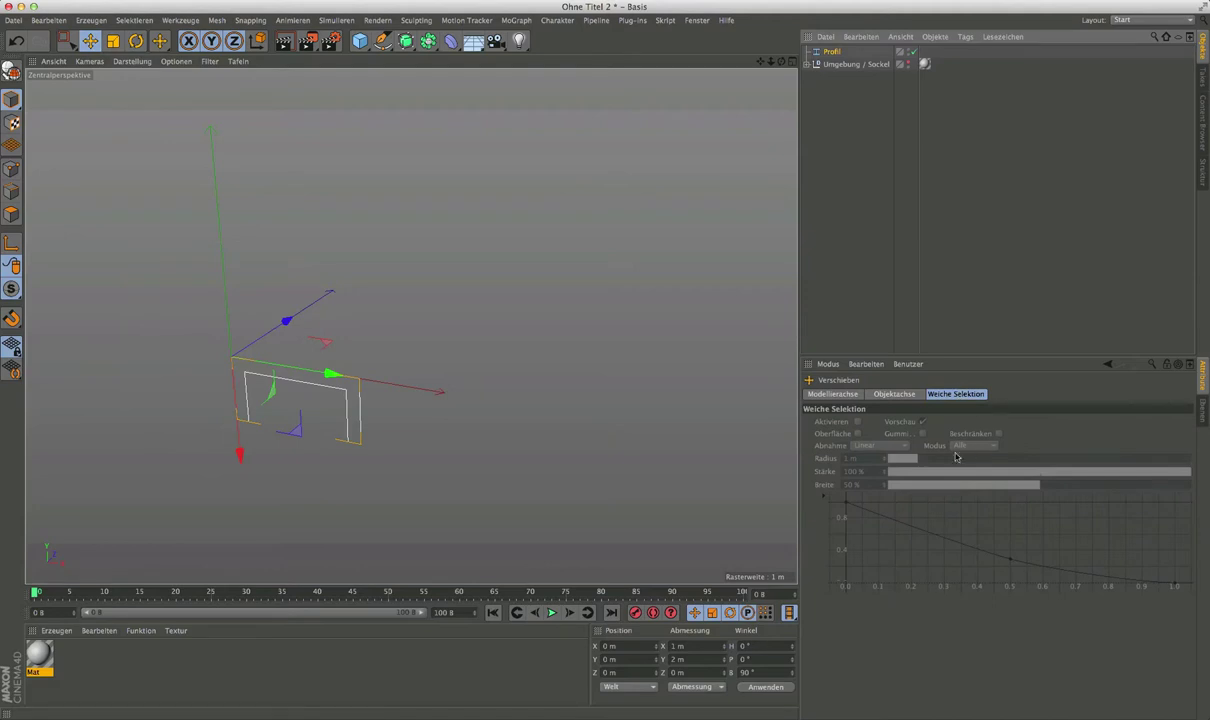
click(831, 52)
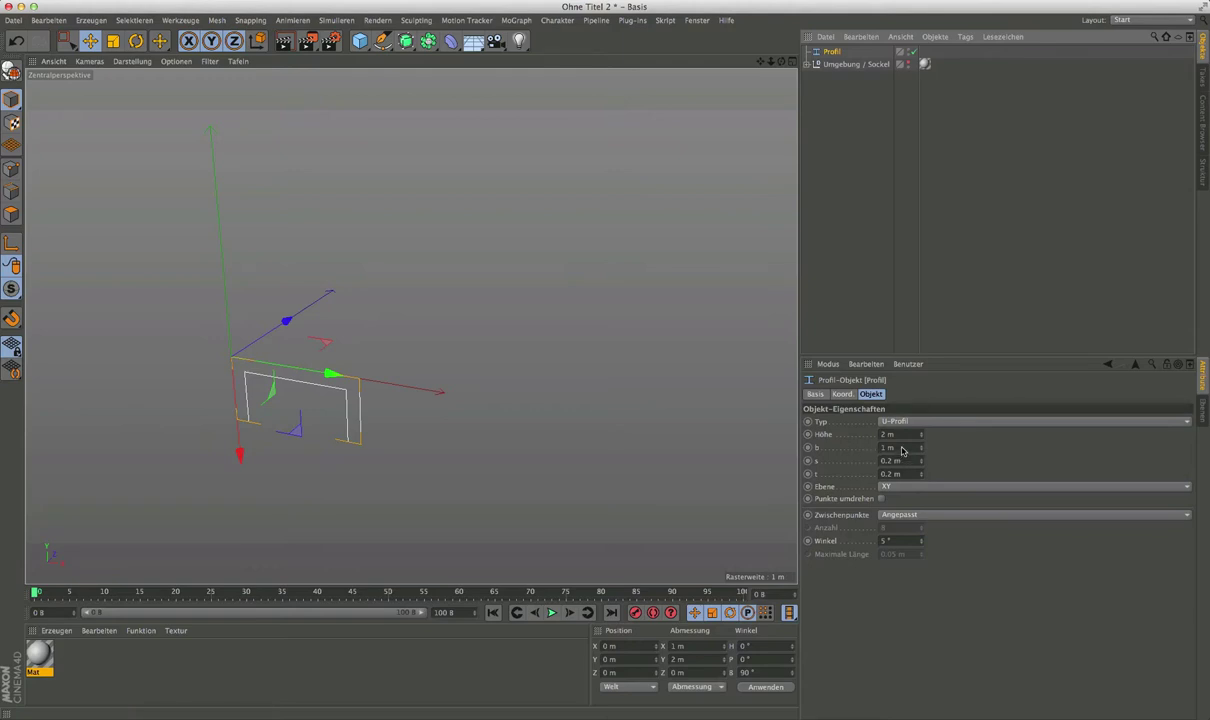
Set the U-profile height (Höhe) to 44 m and its width b to 16.8 m.
key(Tab)
text(44)
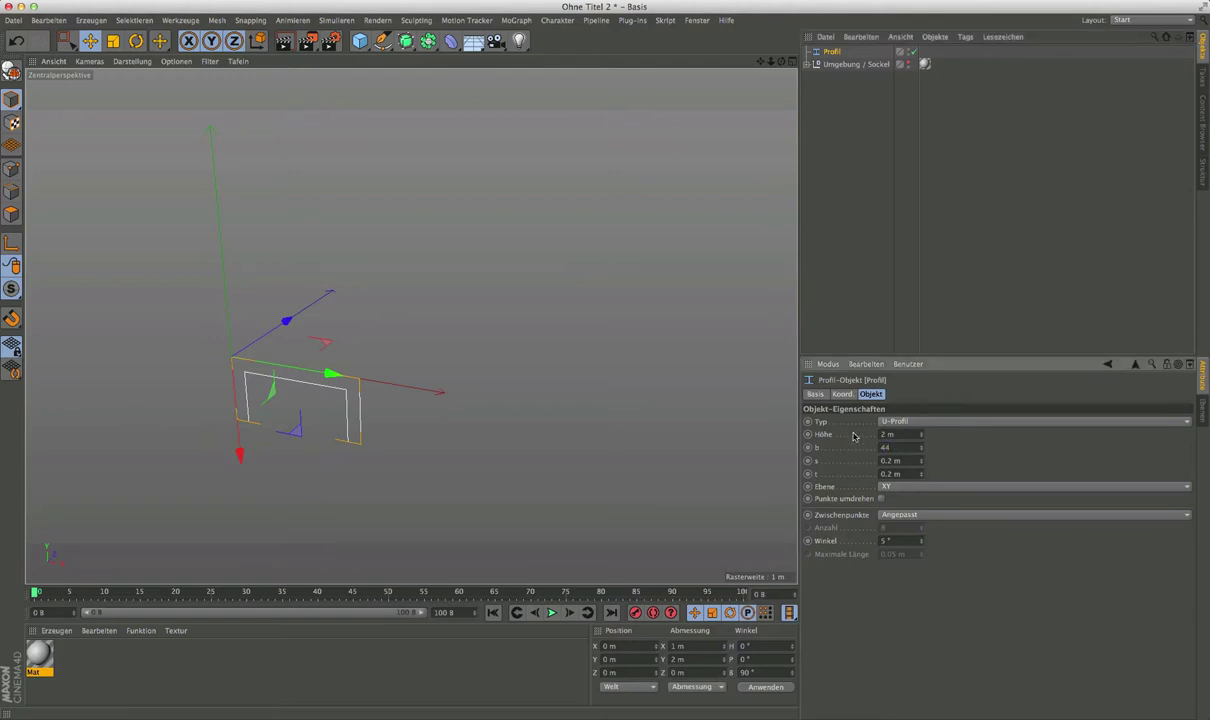
key(Return)
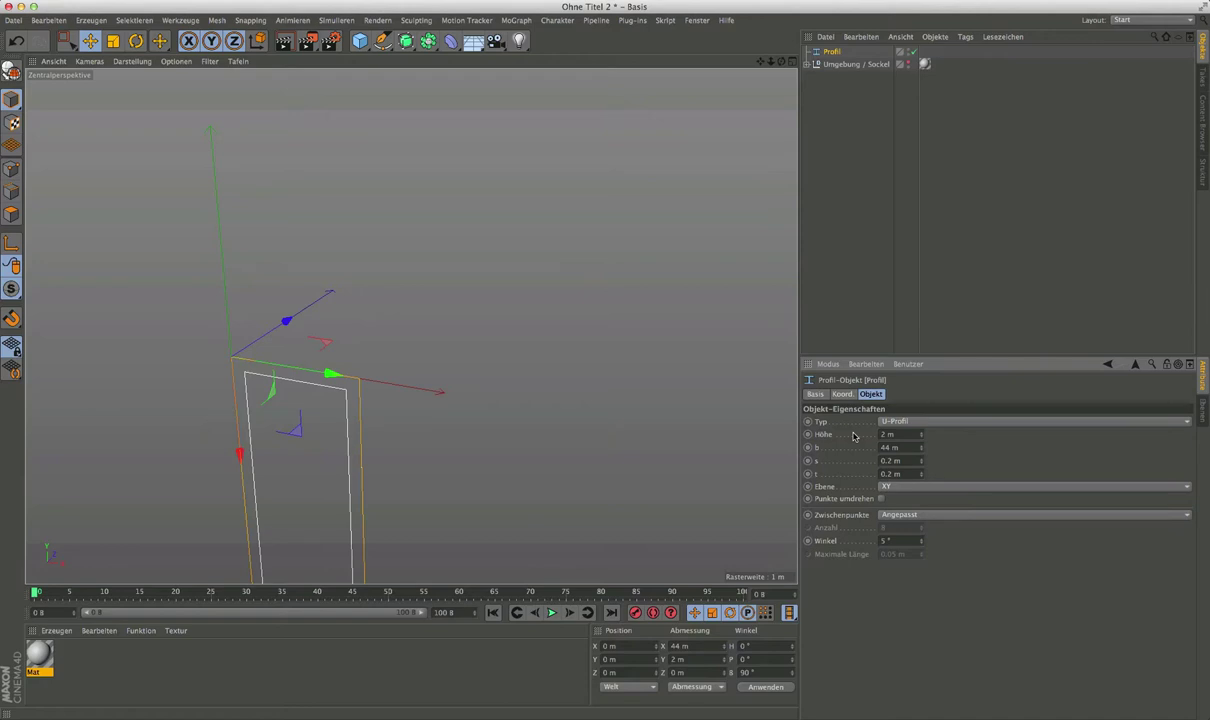
key(shift+Tab)
text(44)
key(Return)
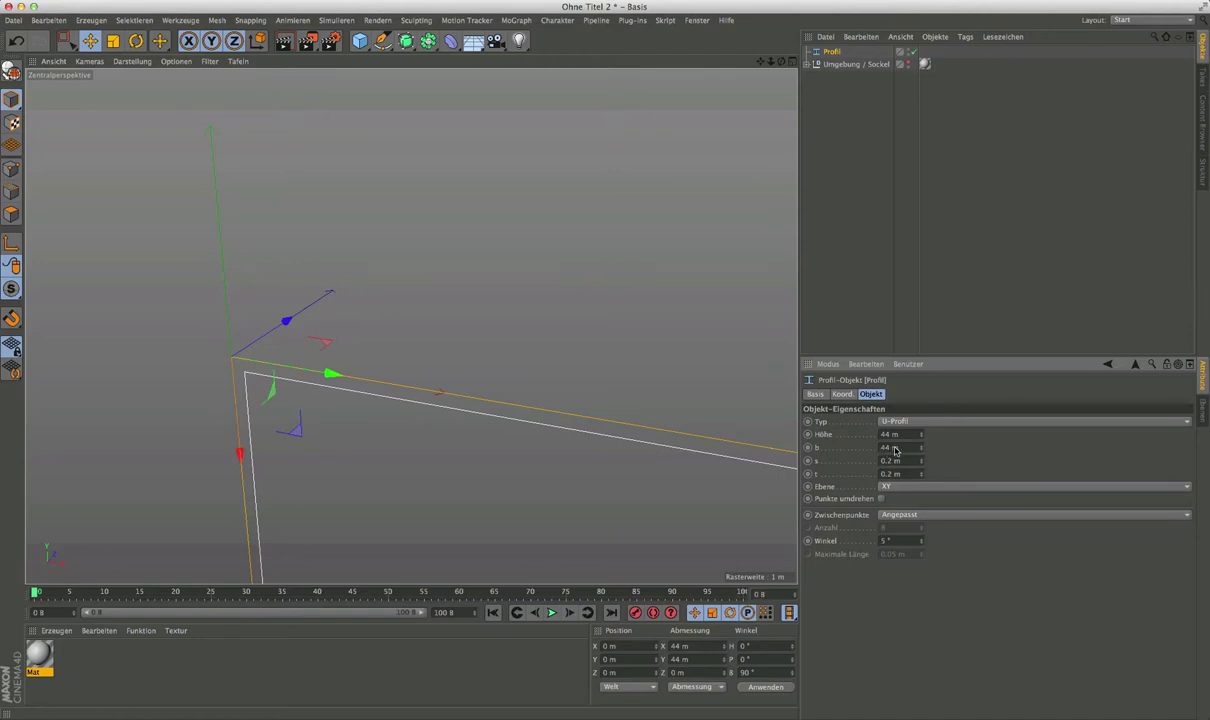
double_click(903, 451)
text(16.8)
key(Return)
Set the U-profile wall thicknesses to t = 2 m and s = 2.2 m.
scroll(371, 357, down, 2)
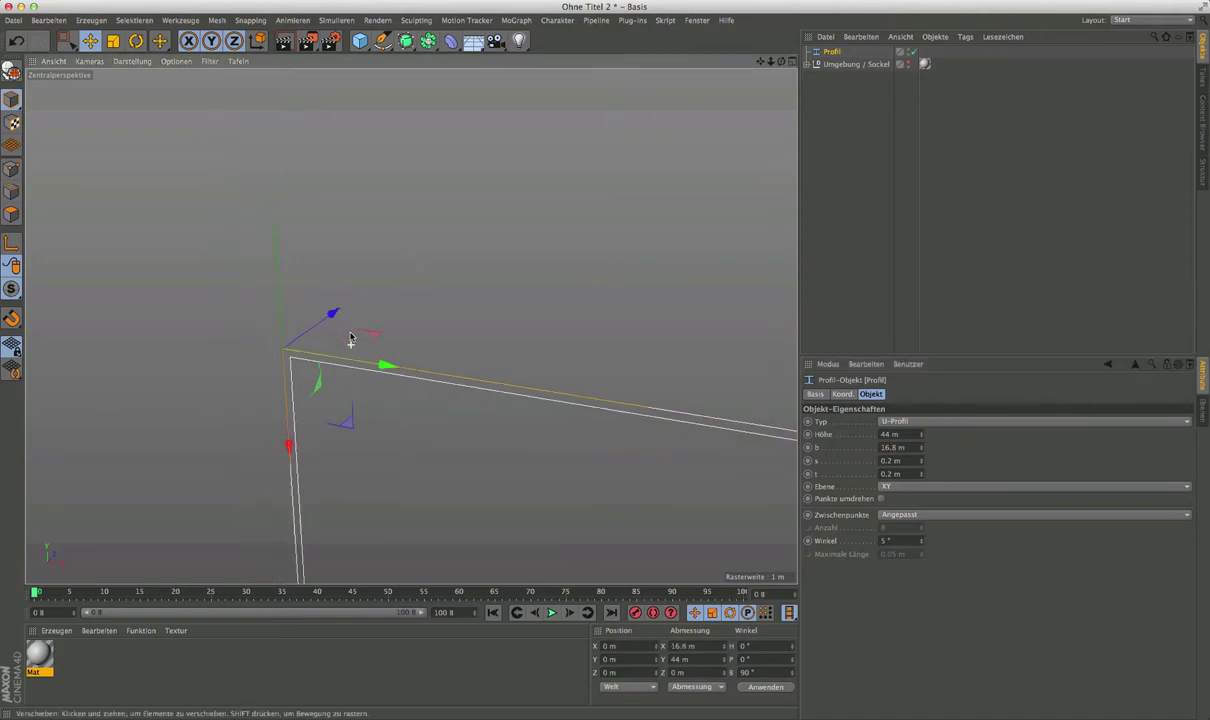
scroll(351, 337, down, 2)
scroll(352, 330, down, 2)
scroll(351, 329, down, 2)
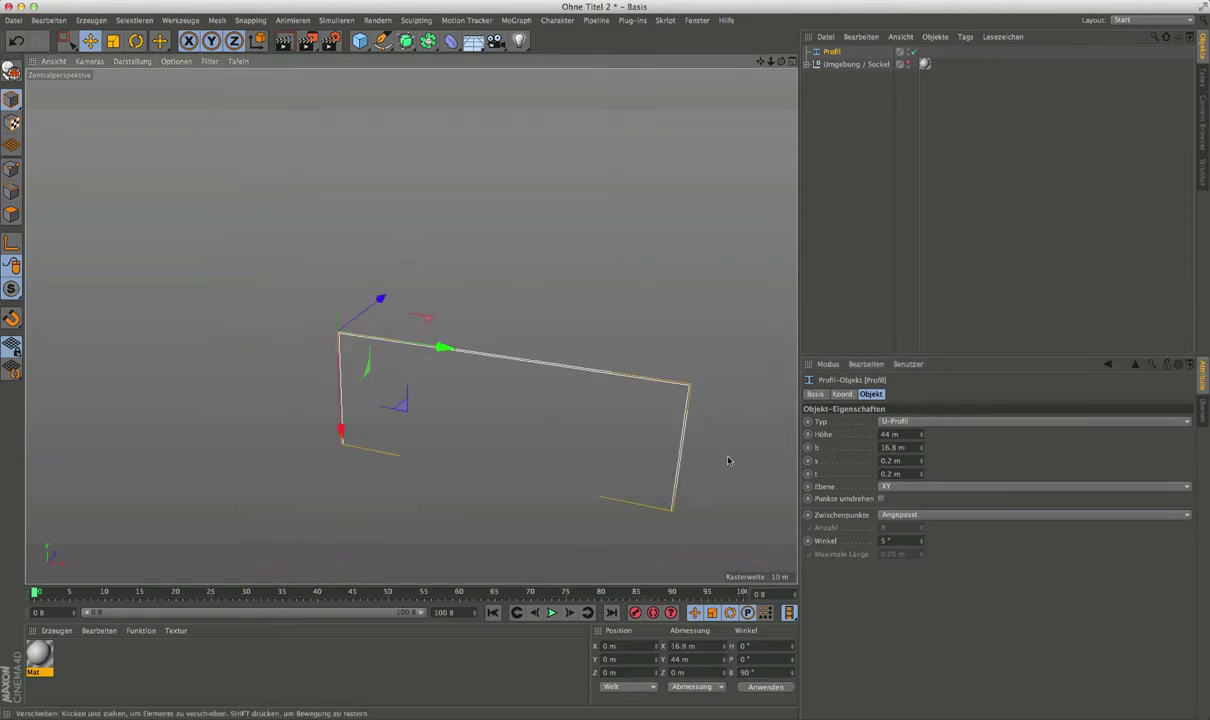
scroll(724, 459, up, 3)
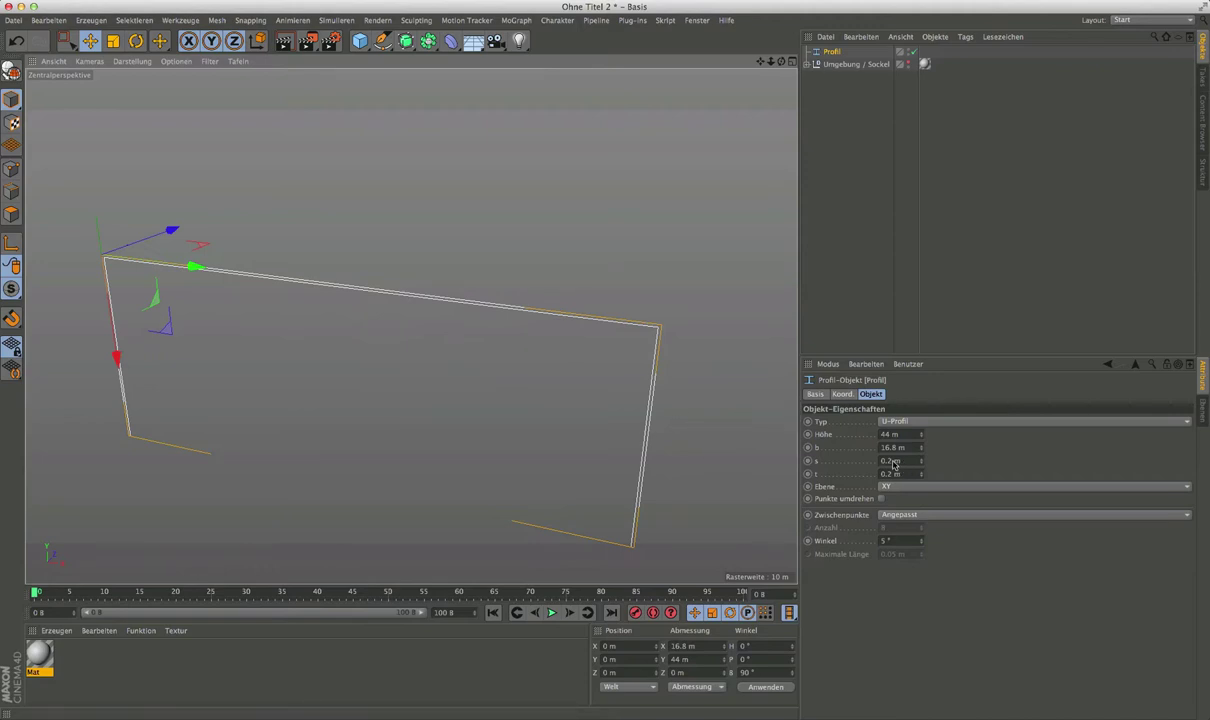
click(903, 475)
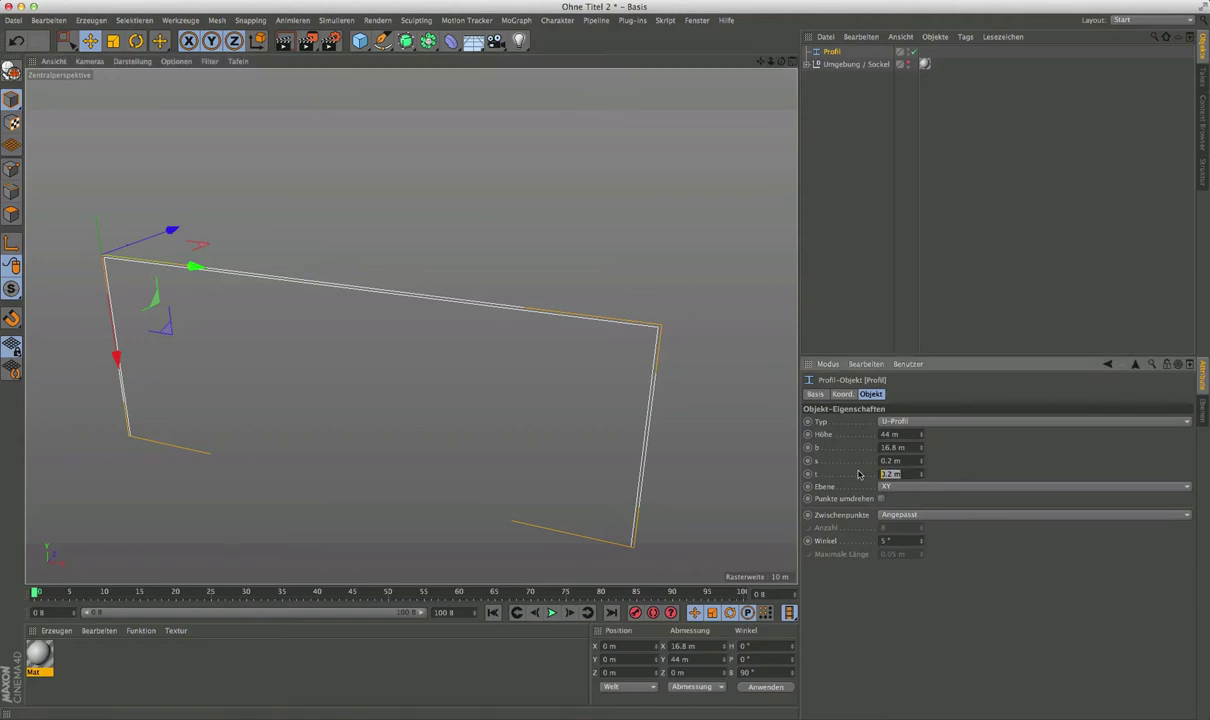
text(2)
key(Return)
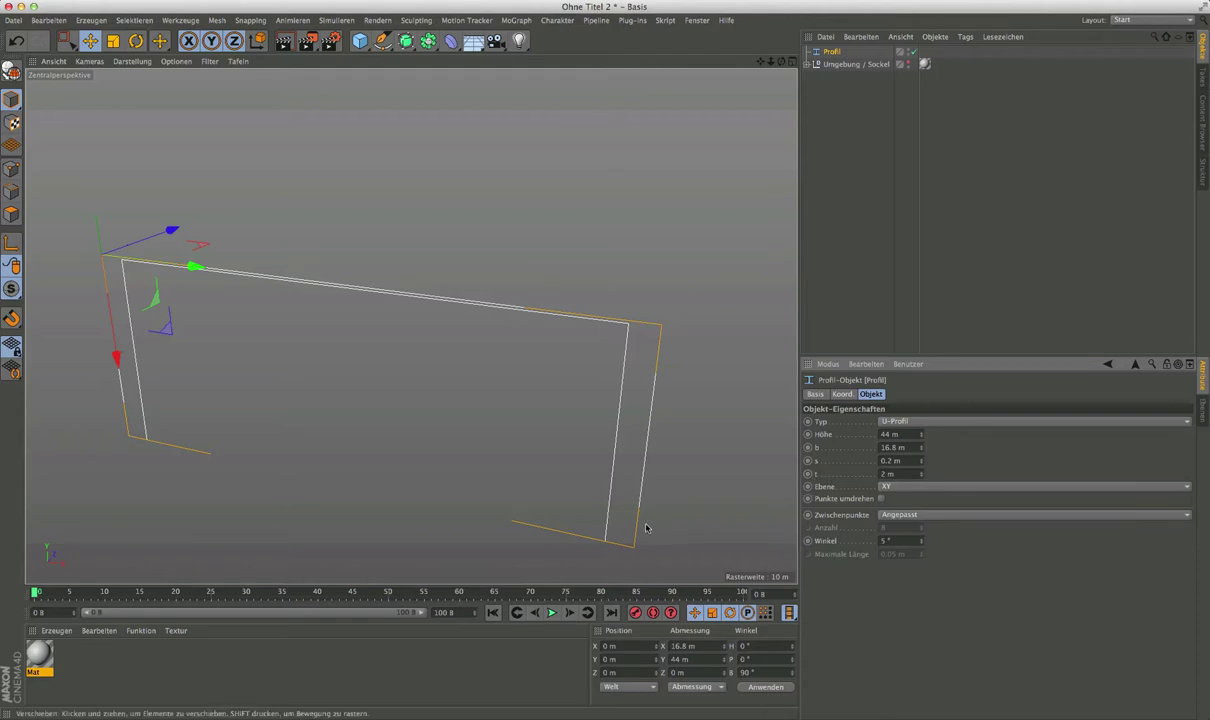
double_click(885, 461)
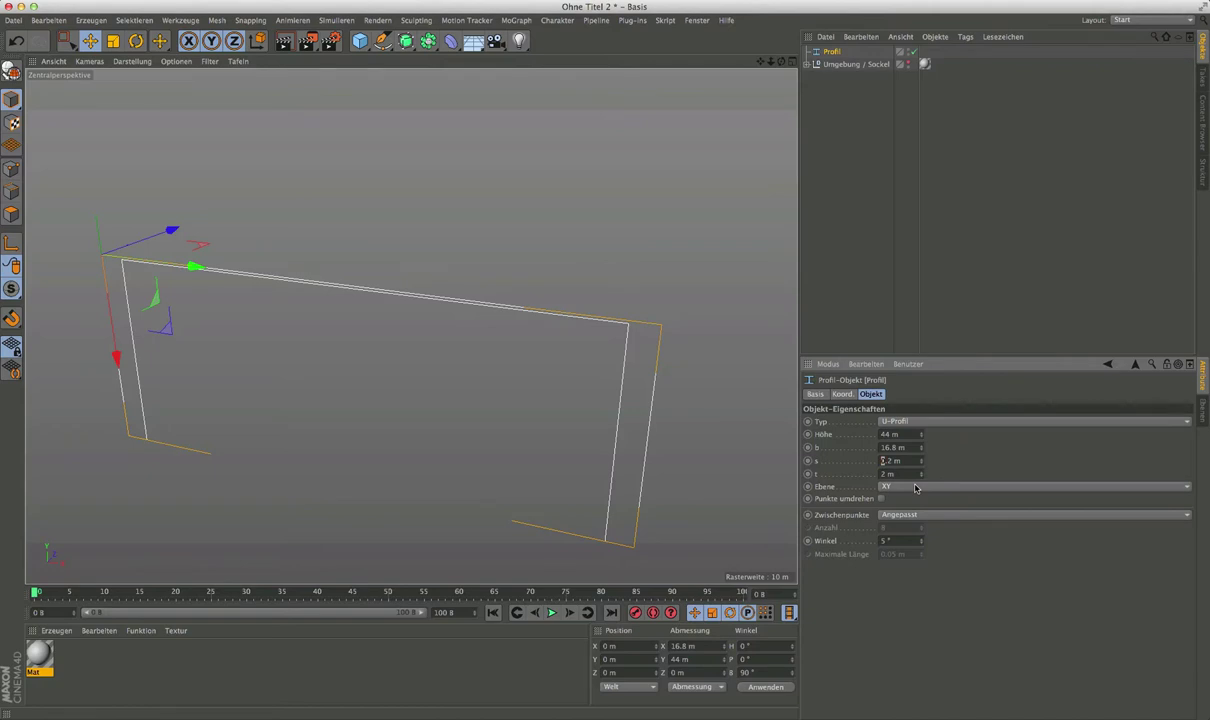
text(2)
key(Return)
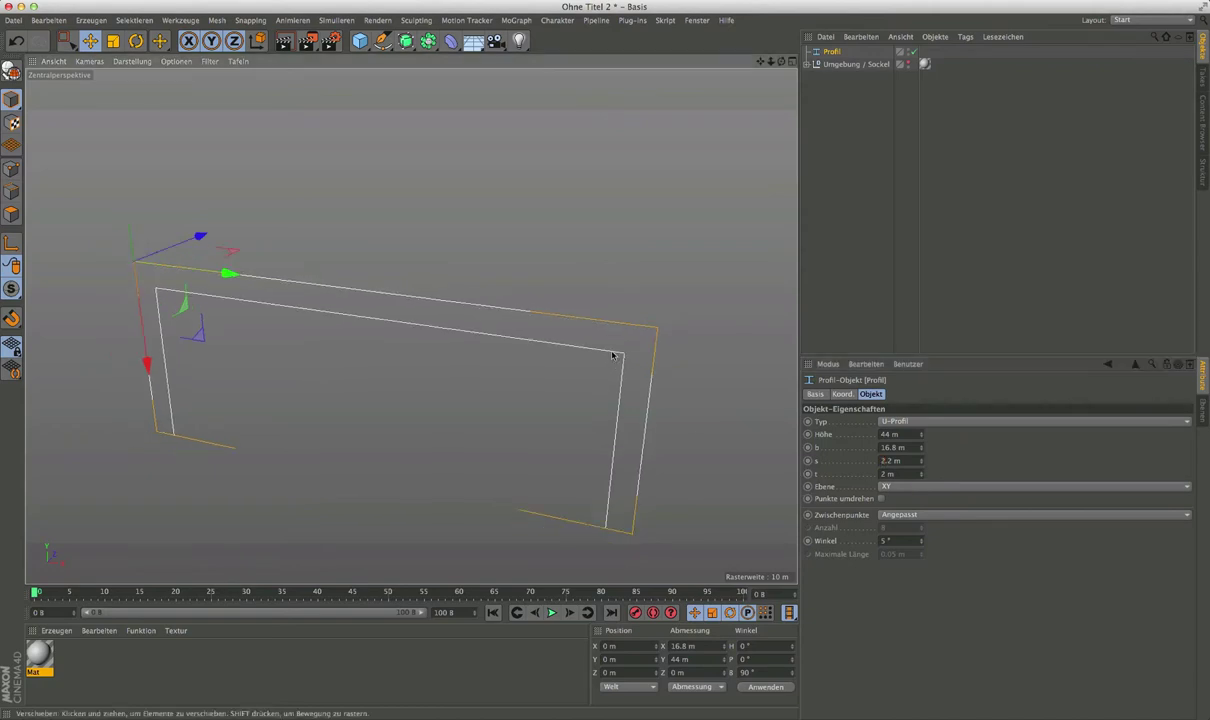
Make the Umgebung / Sockel base group visible again and frame it with the 44 m U-profile.
alt+drag(648, 415, 631, 529)
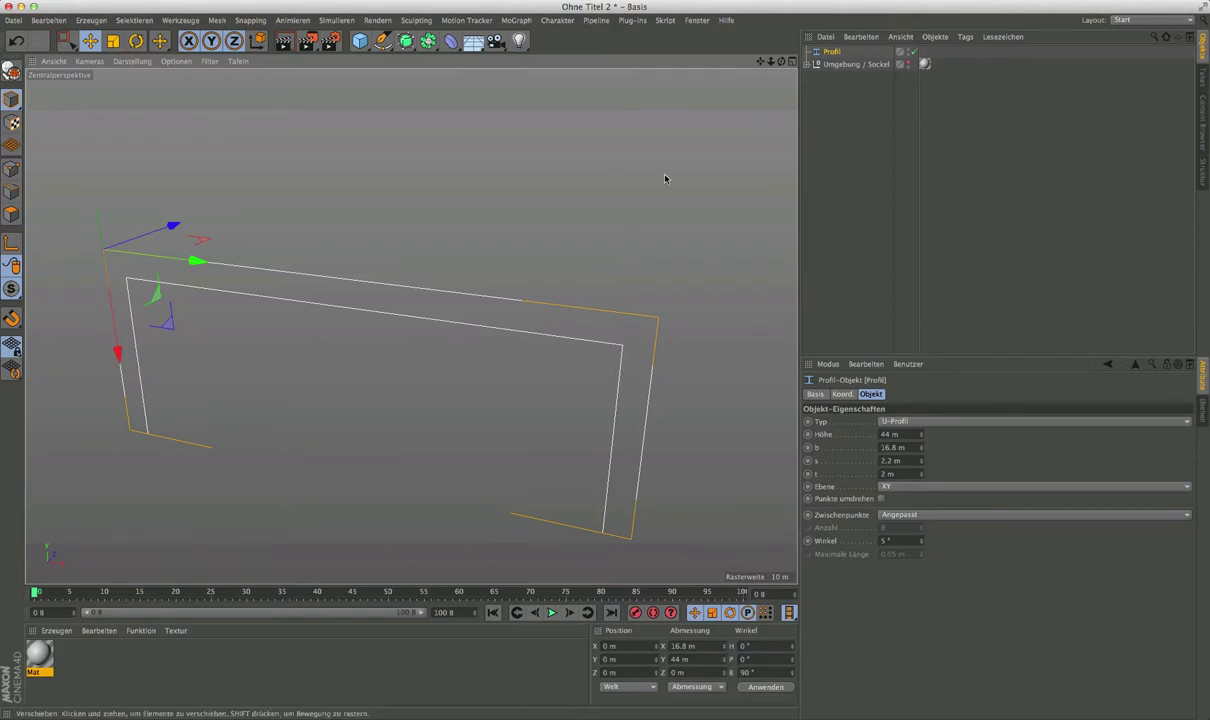
alt+middle_drag(411, 366, 419, 311)
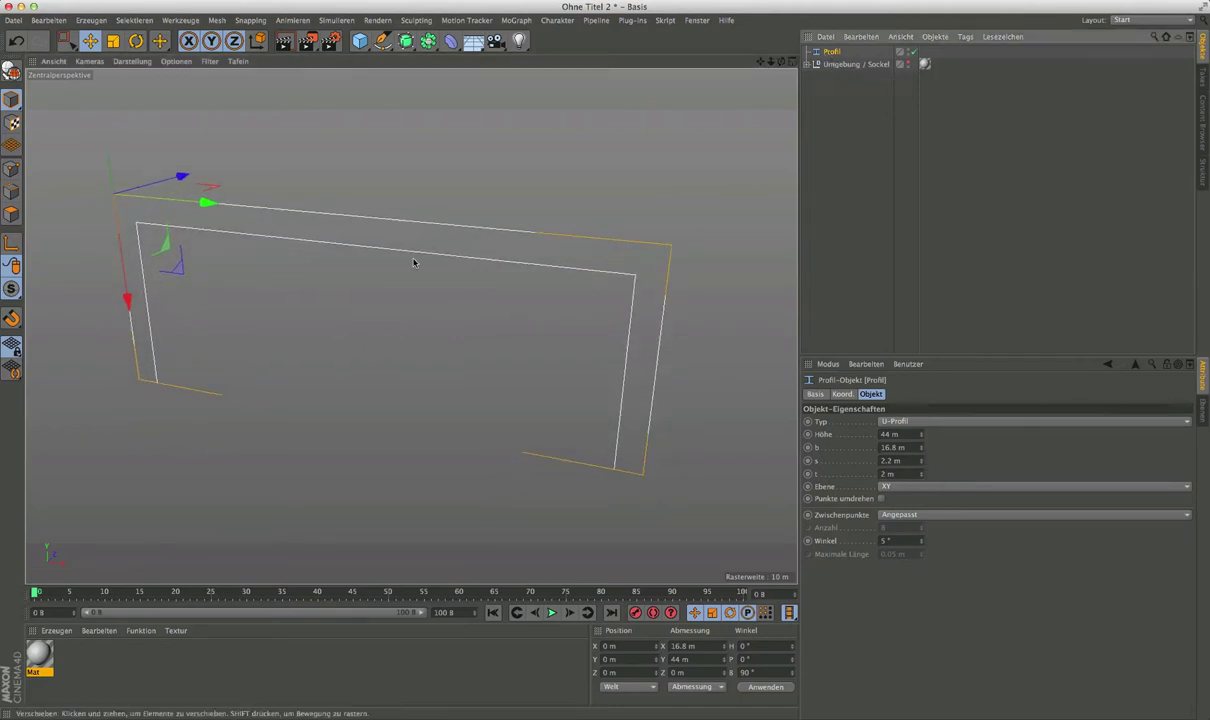
scroll(416, 262, down, 2)
scroll(392, 281, down, 1)
scroll(402, 235, down, 1)
scroll(397, 226, up, 1)
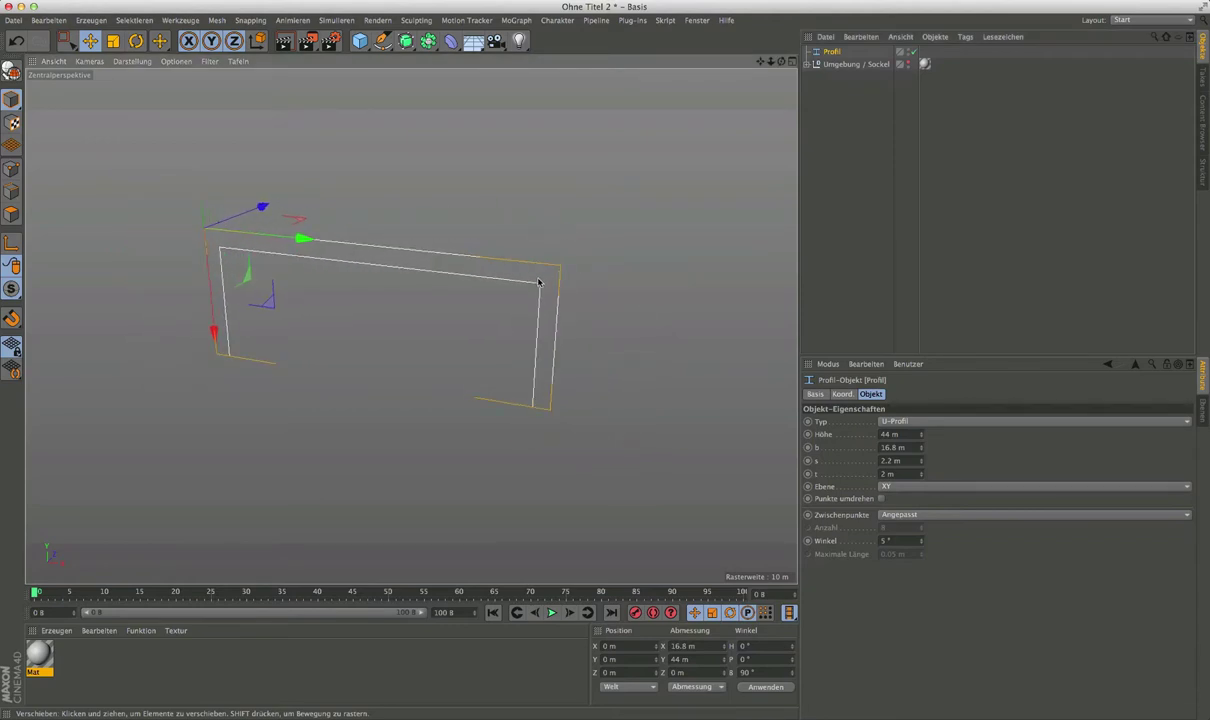
click(900, 62)
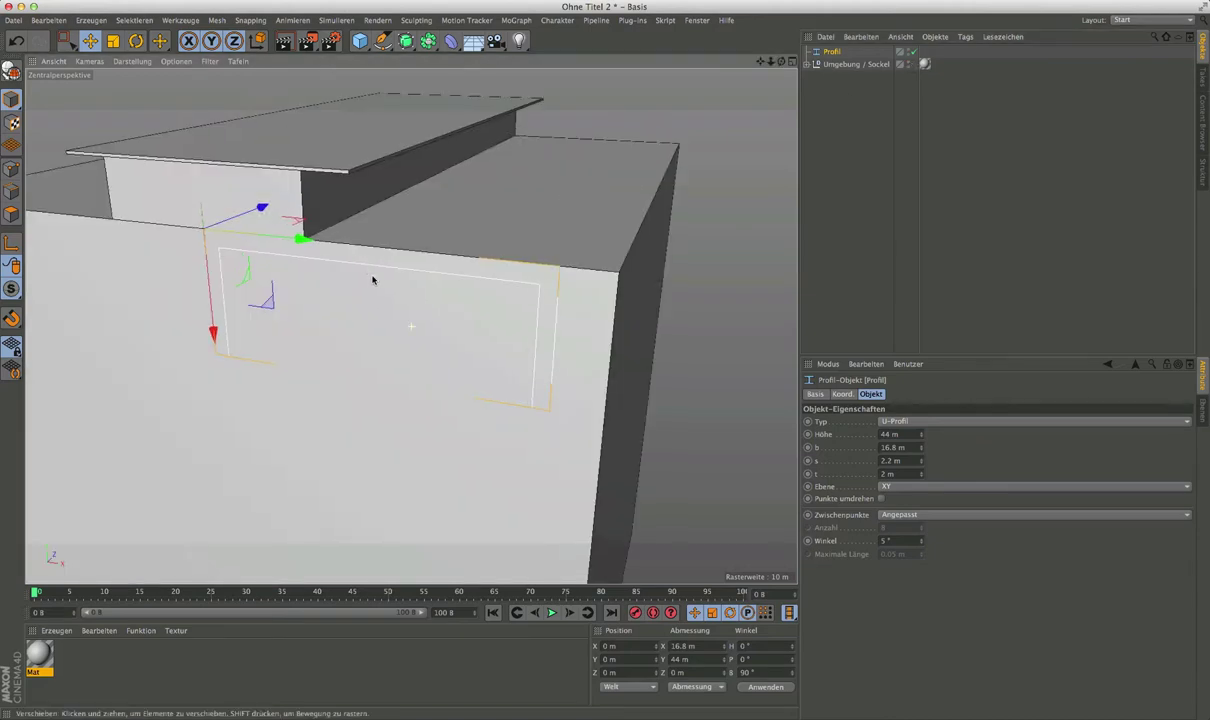
alt+middle_drag(373, 275, 448, 316)
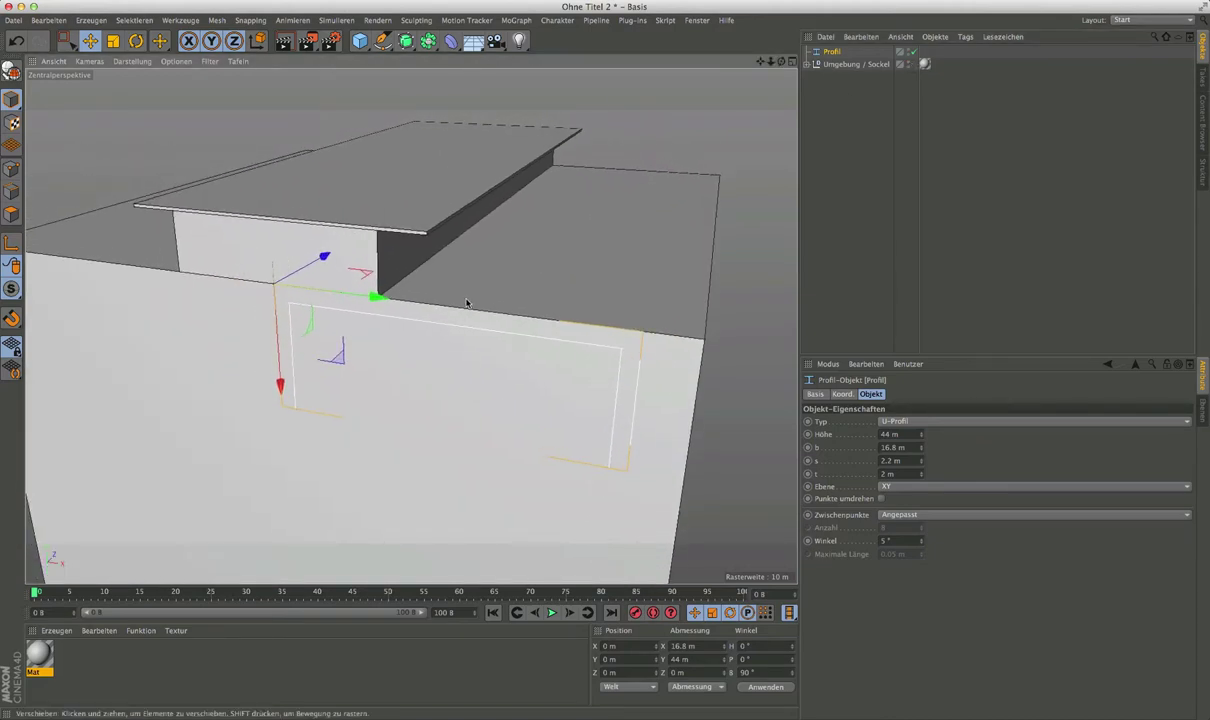
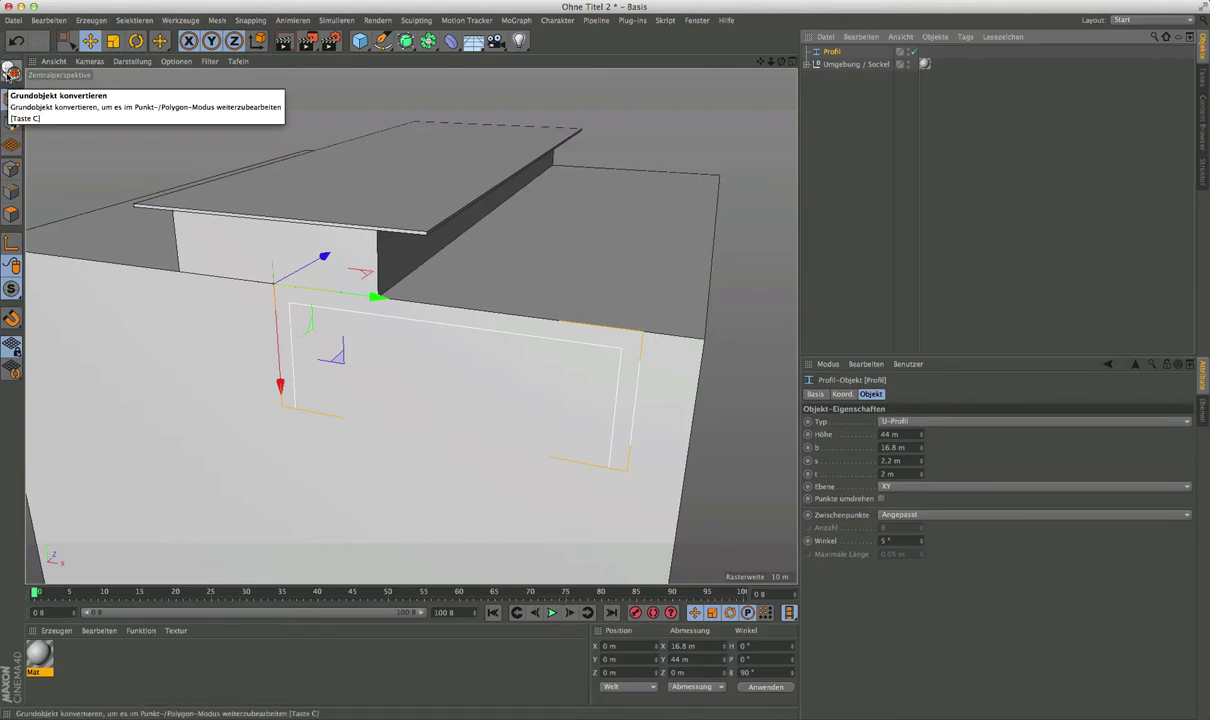
Make the U-profile an editable spline and open the Achse zentrieren dialog.
click(12, 72)
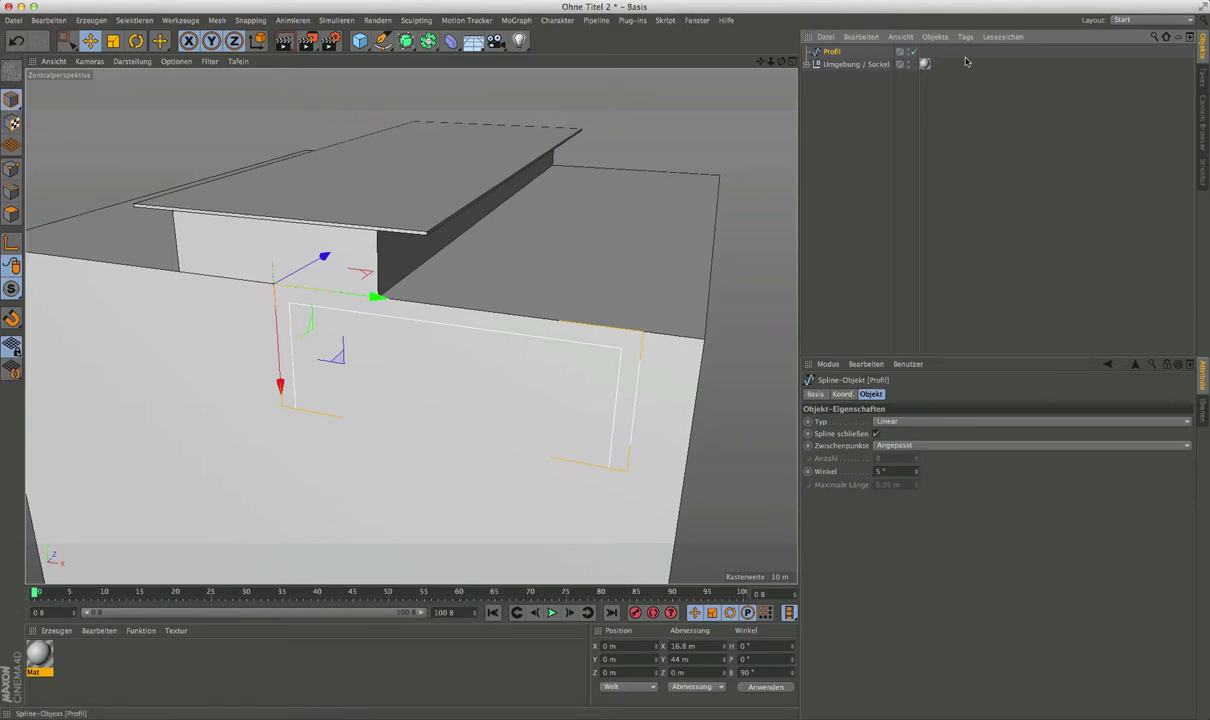
click(218, 21)
mouse_move(238, 141)
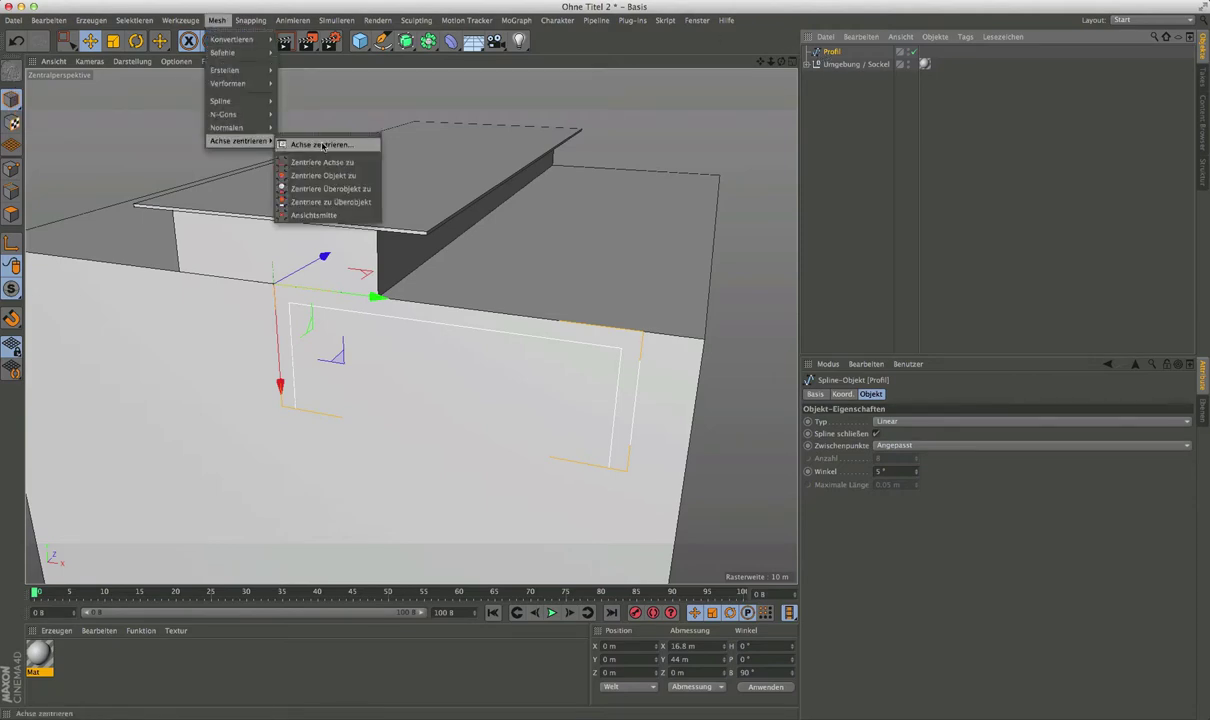
click(321, 145)
Apply axis centering to the profile with Y offset 0 % and Z offset -100 %.
drag(285, 63, 181, 80)
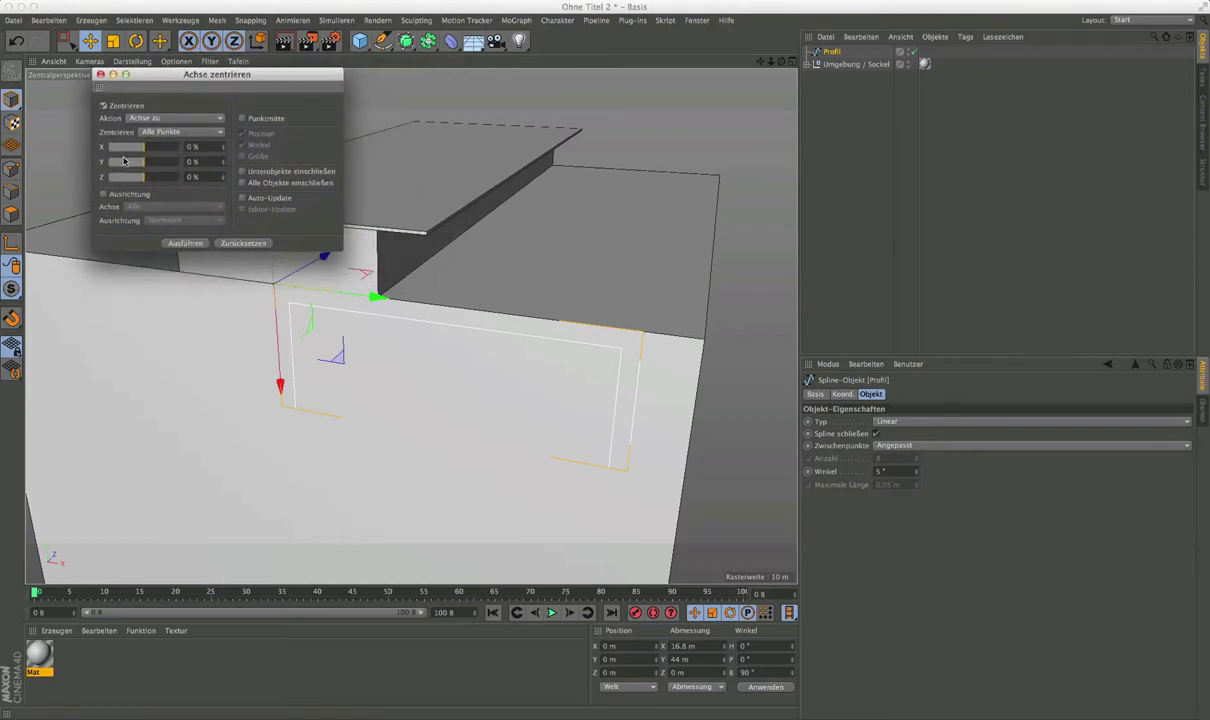
click(186, 243)
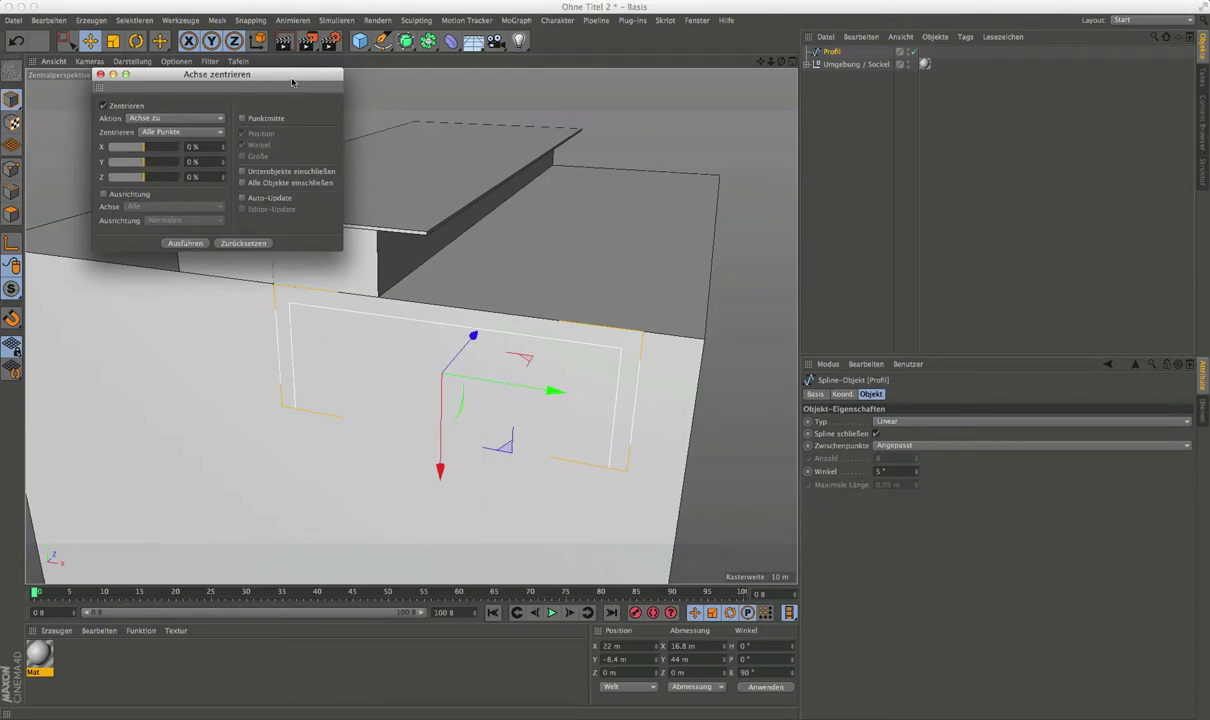
mouse_move(292, 81)
mouse_down()
mouse_move(965, 251)
mouse_move(968, 403)
mouse_move(952, 523)
mouse_move(983, 195)
mouse_up()
drag(830, 277, 770, 262)
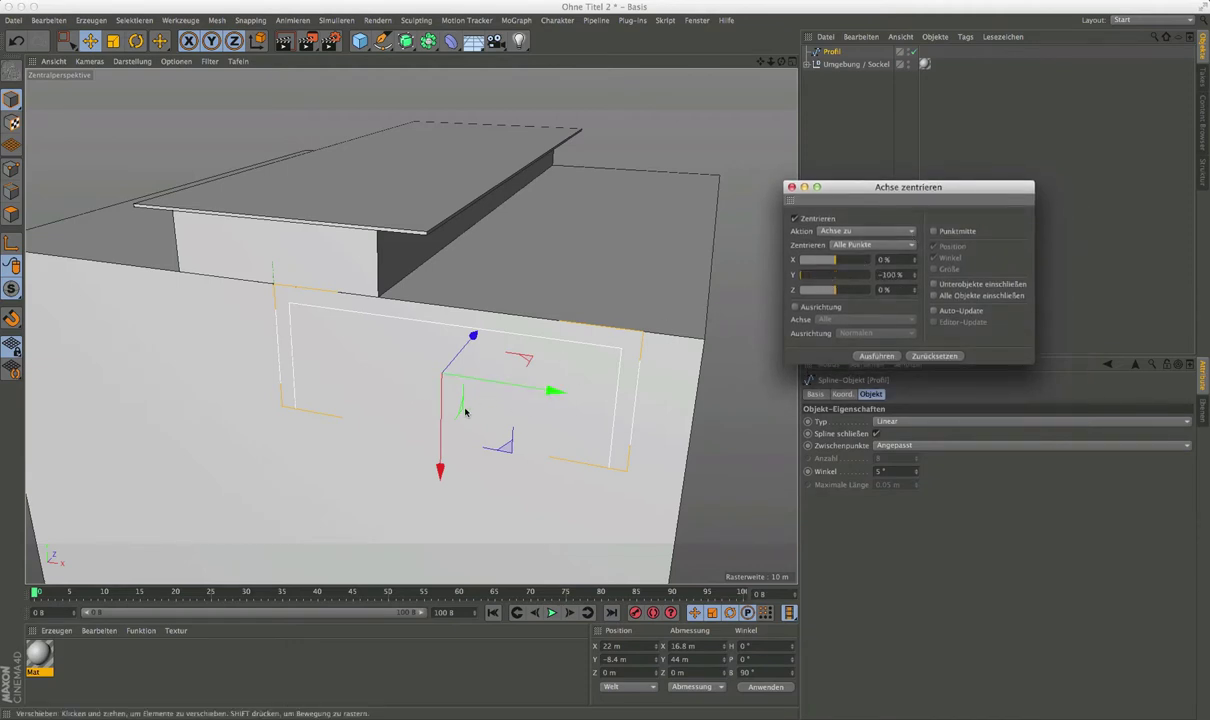
click(877, 356)
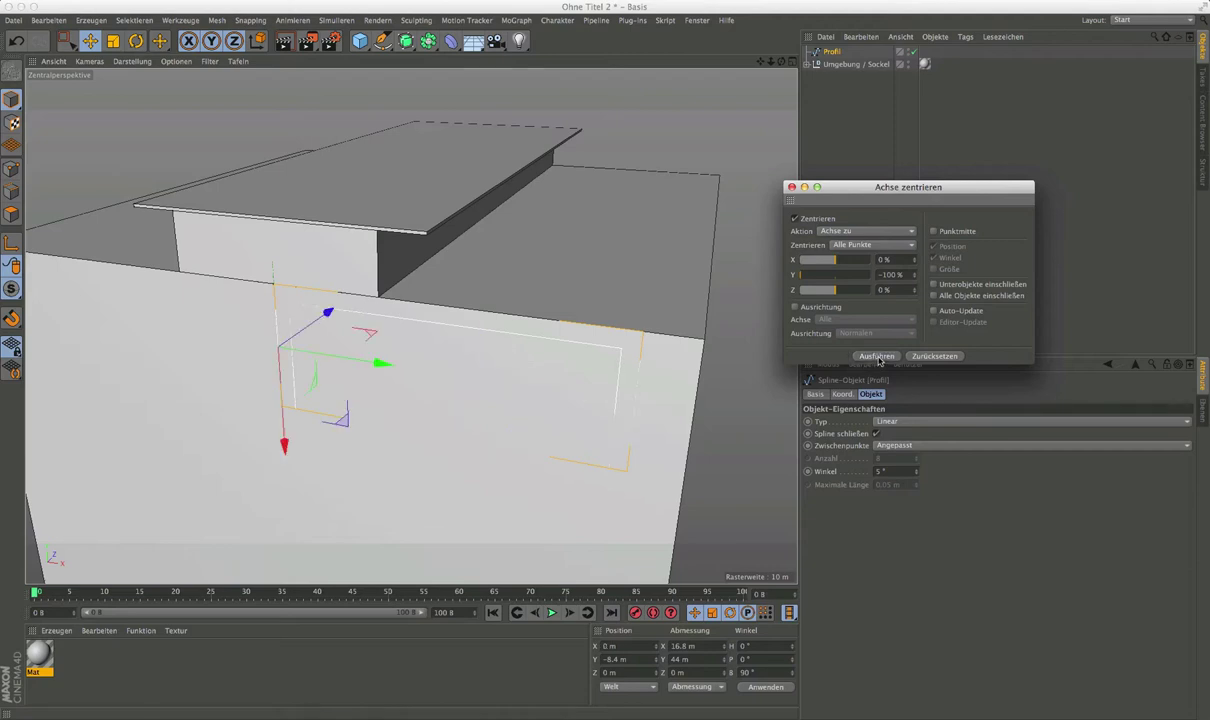
double_click(900, 275)
text(0)
key(Tab)
text(-100)
key(Return)
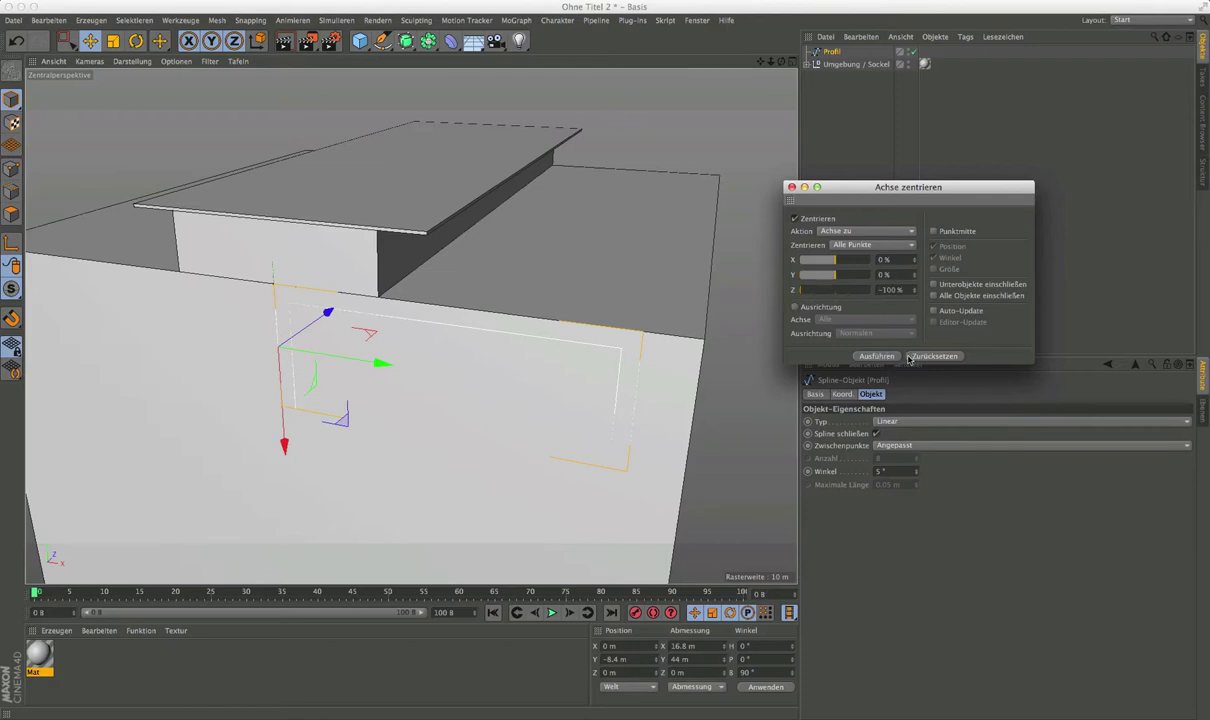
click(876, 356)
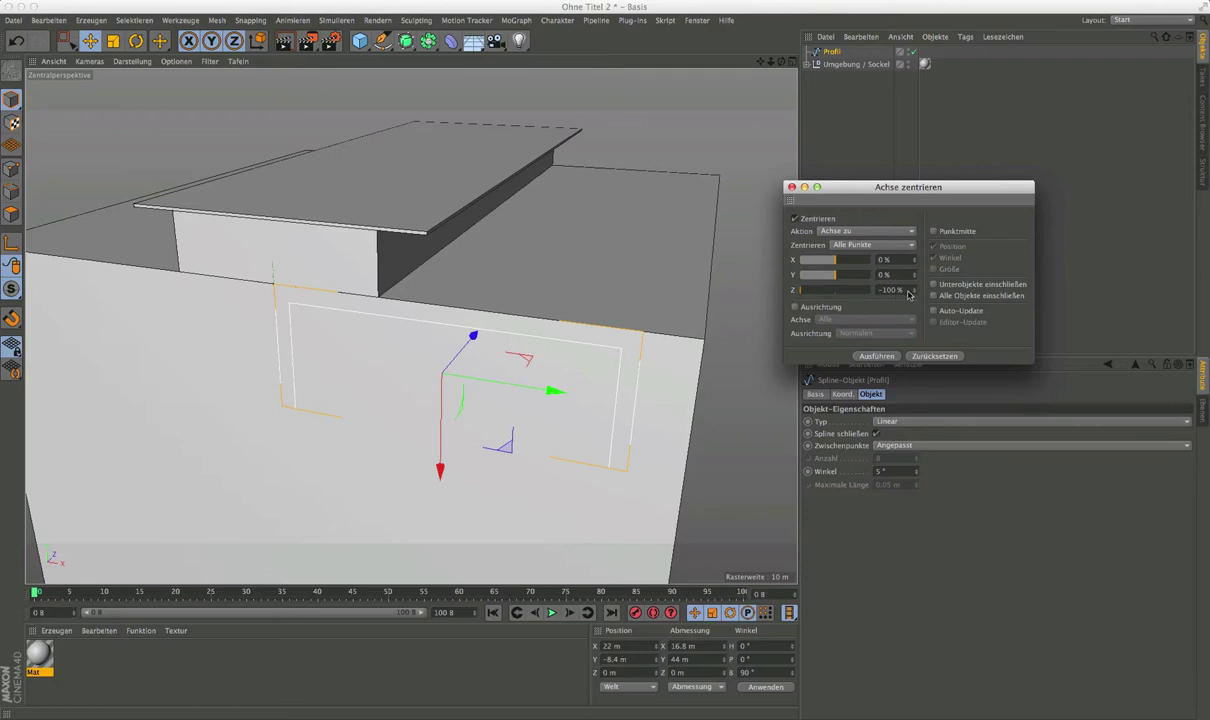
Reapply axis centering with X offset 100 %, placing the axis mid-bottom.
text(0)
drag(832, 259, 765, 259)
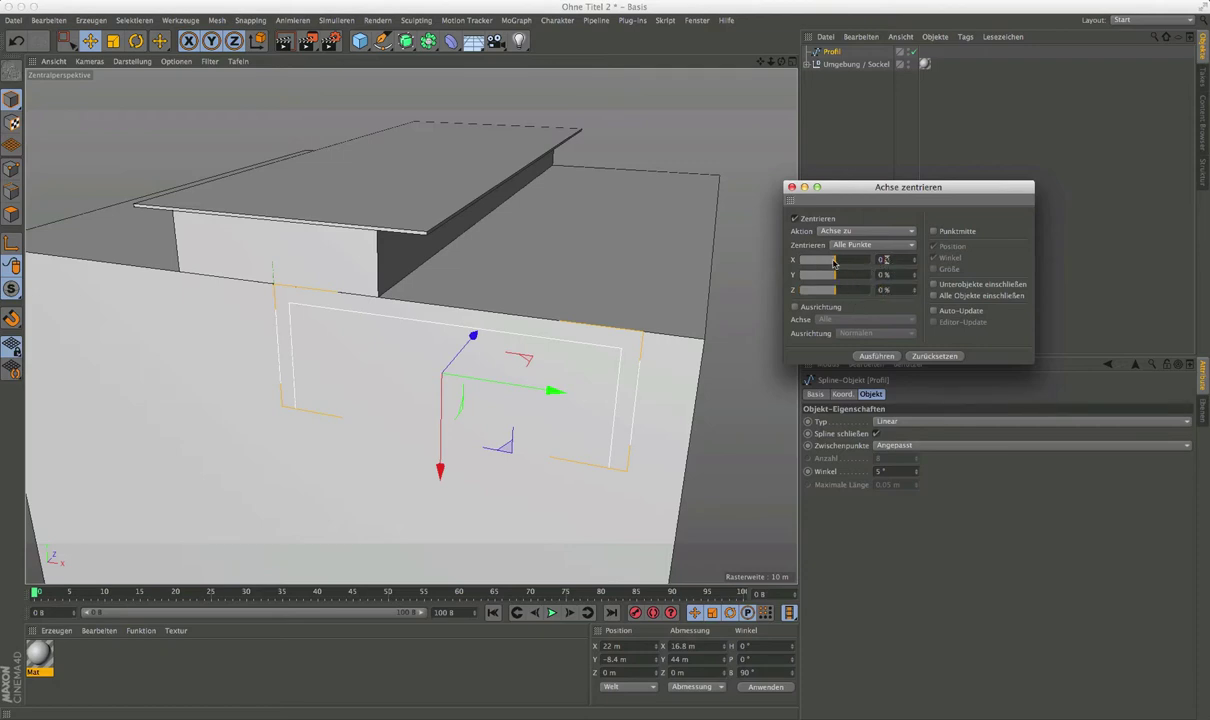
click(877, 356)
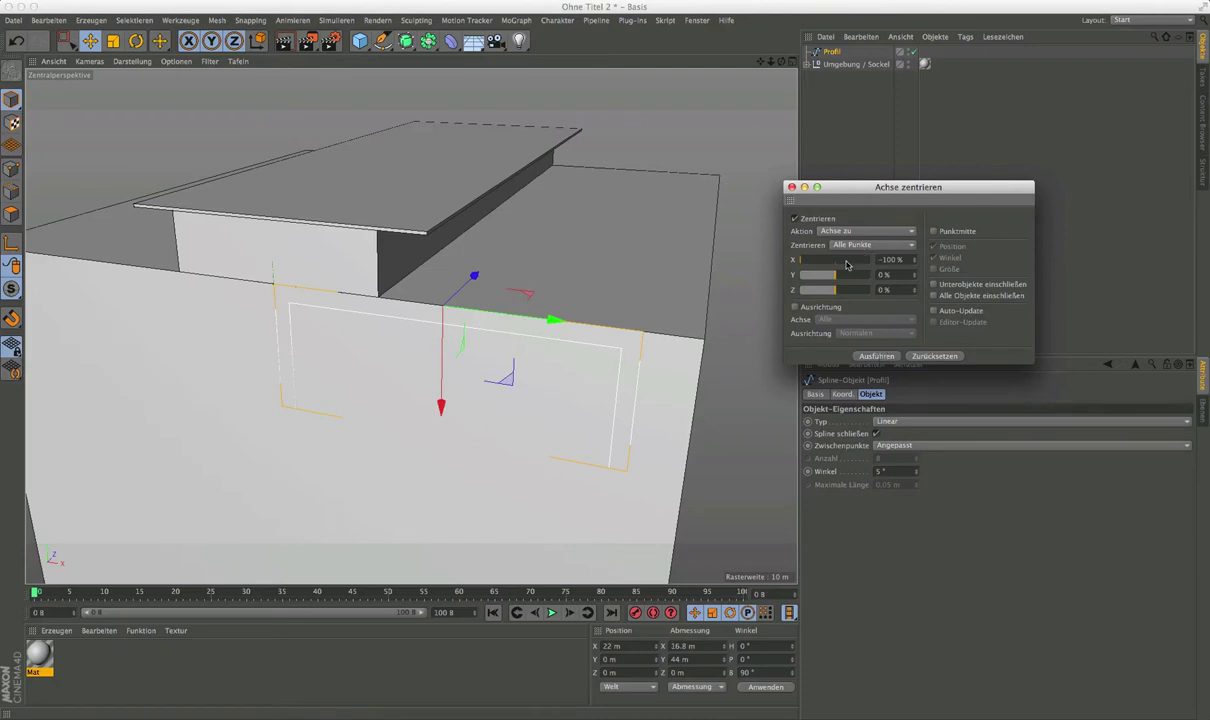
drag(800, 259, 907, 277)
click(878, 356)
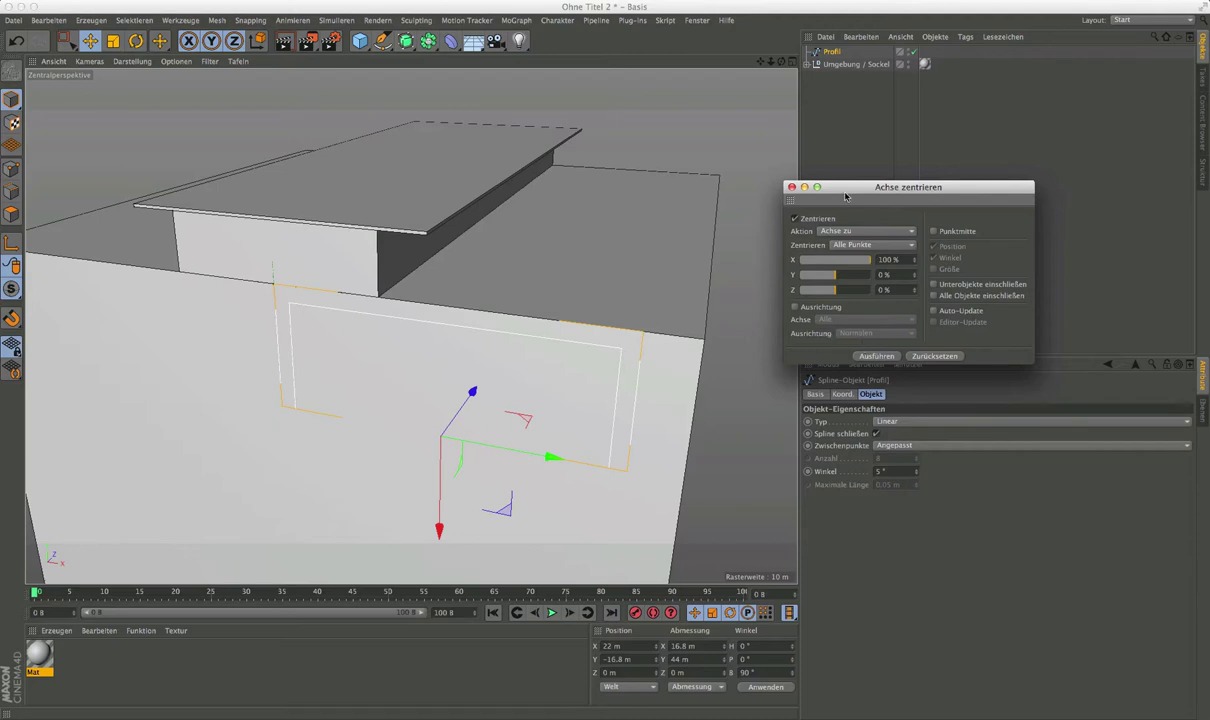
drag(801, 187, 765, 202)
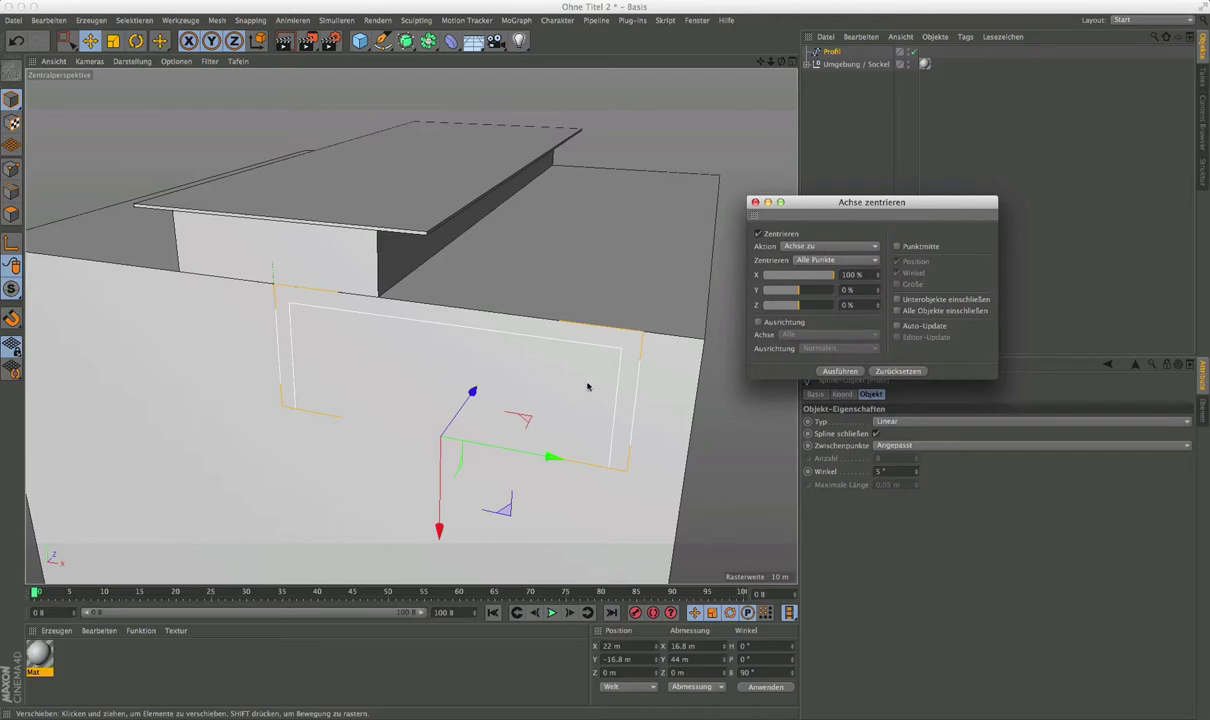
Reset the profile's X and Y position to 0 m and close the axis-centering window.
click(828, 54)
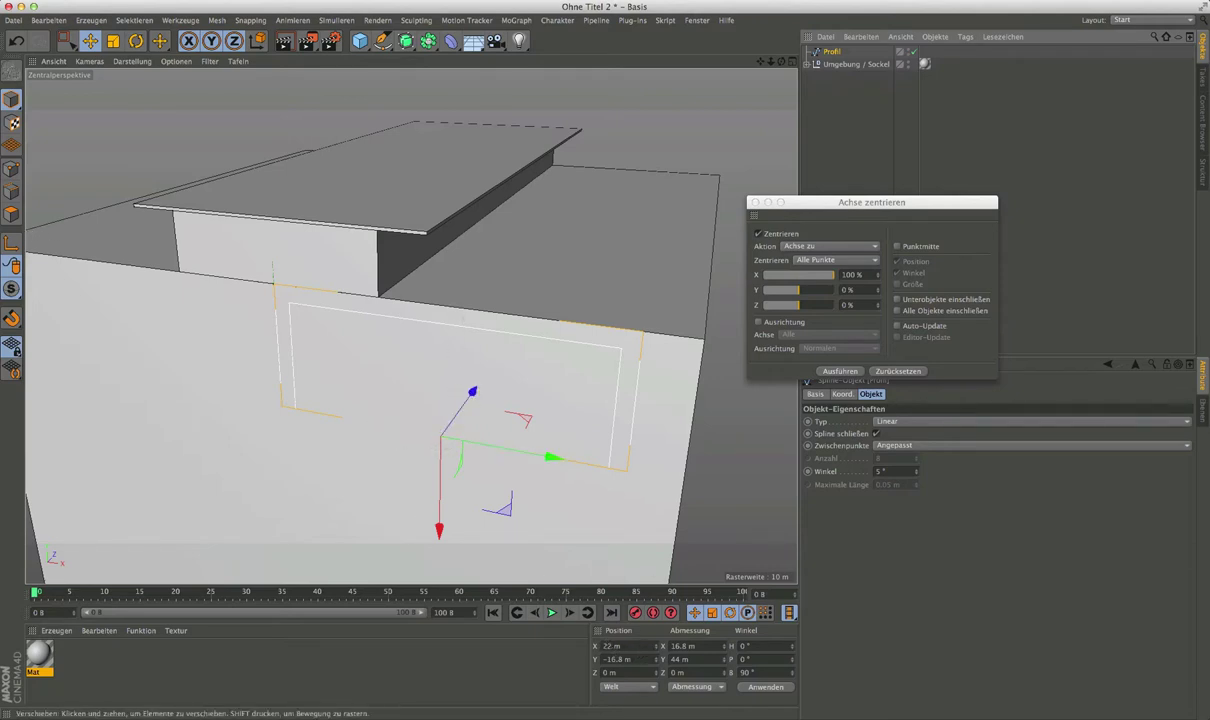
double_click(638, 662)
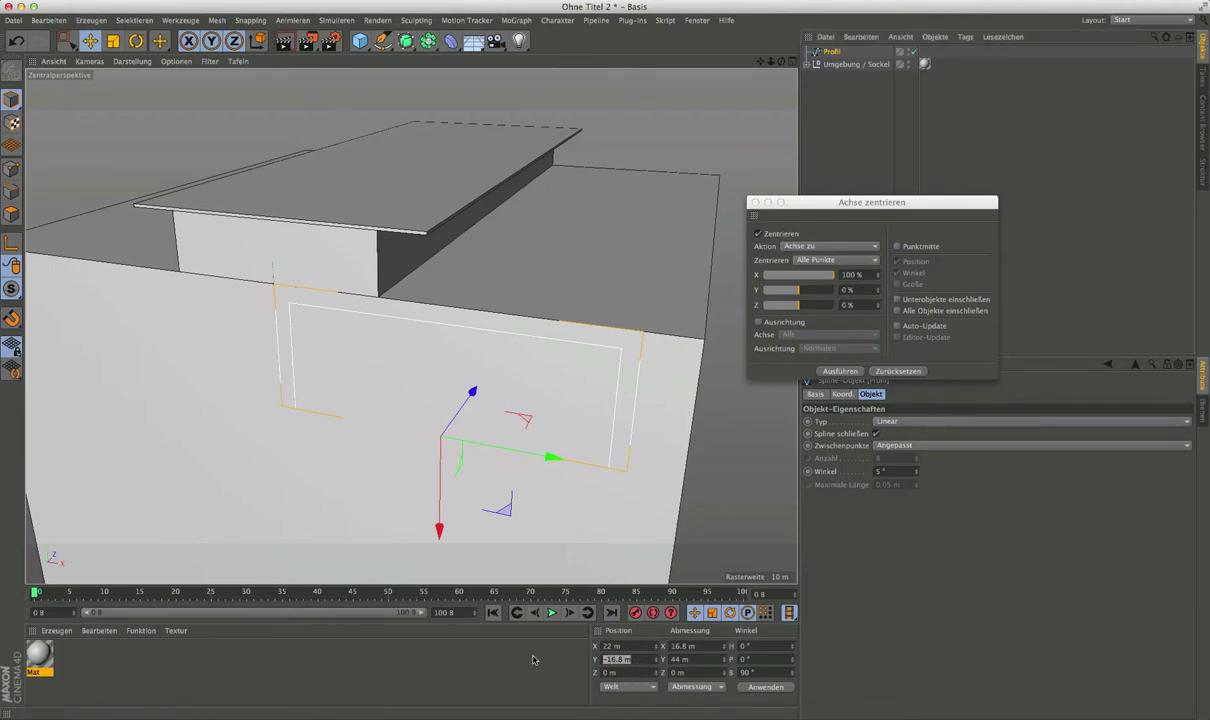
text(0)
key(Return)
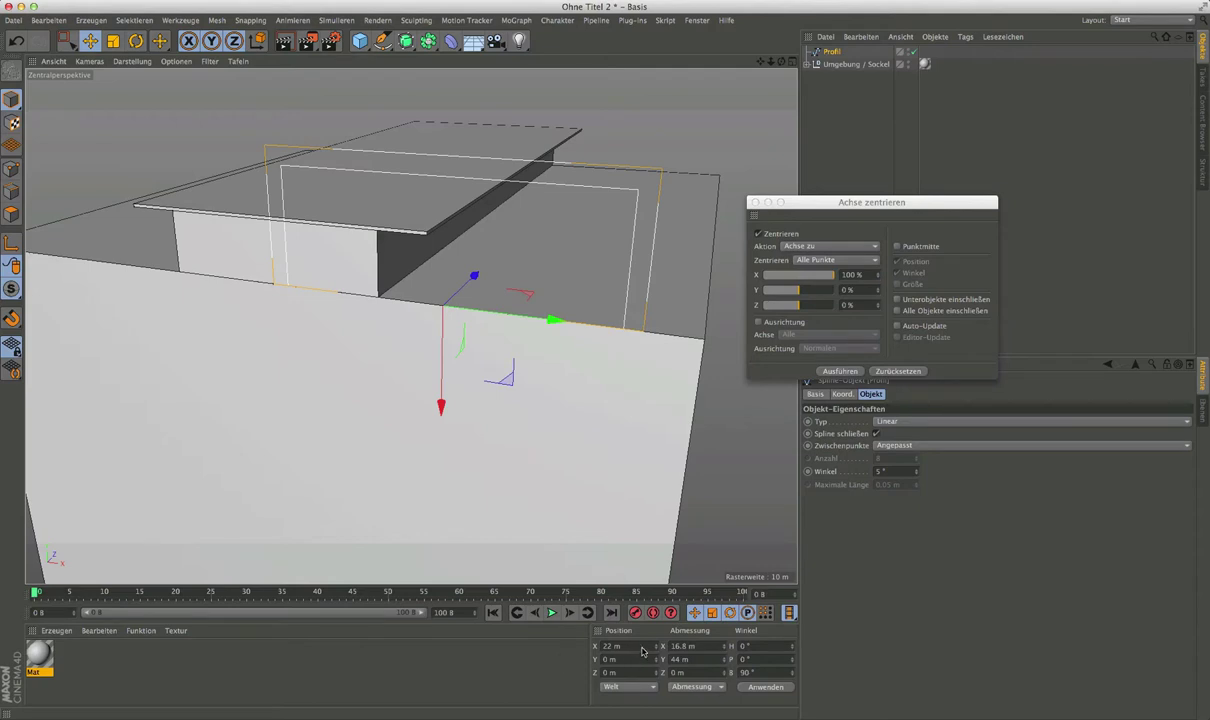
double_click(642, 648)
text(0)
key(Return)
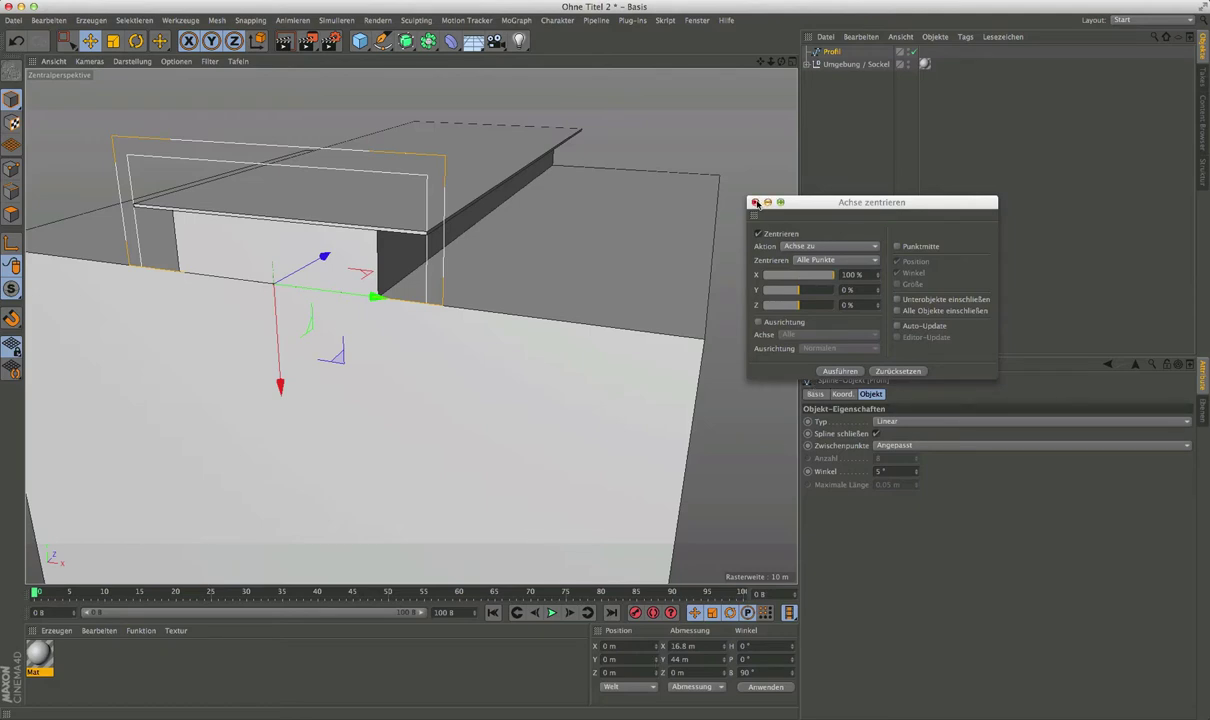
click(756, 203)
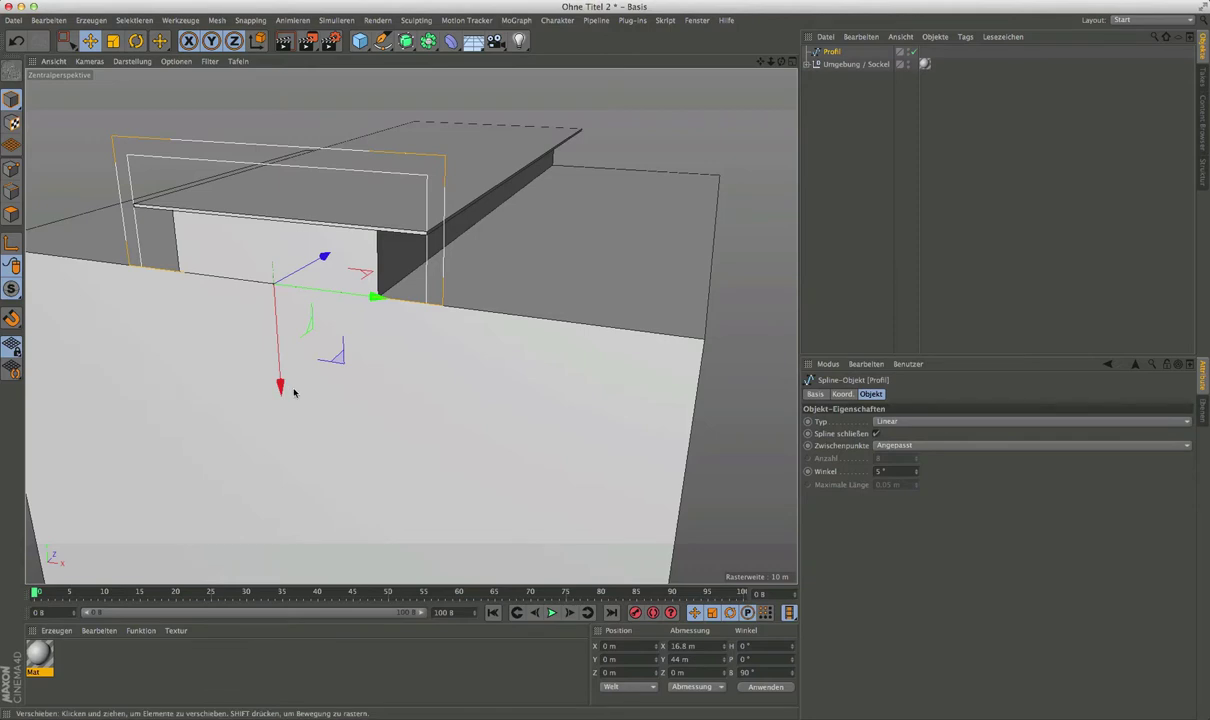
Lift the profile to Y position 4.4 m above the slab and bring up the generator palette.
click(606, 659)
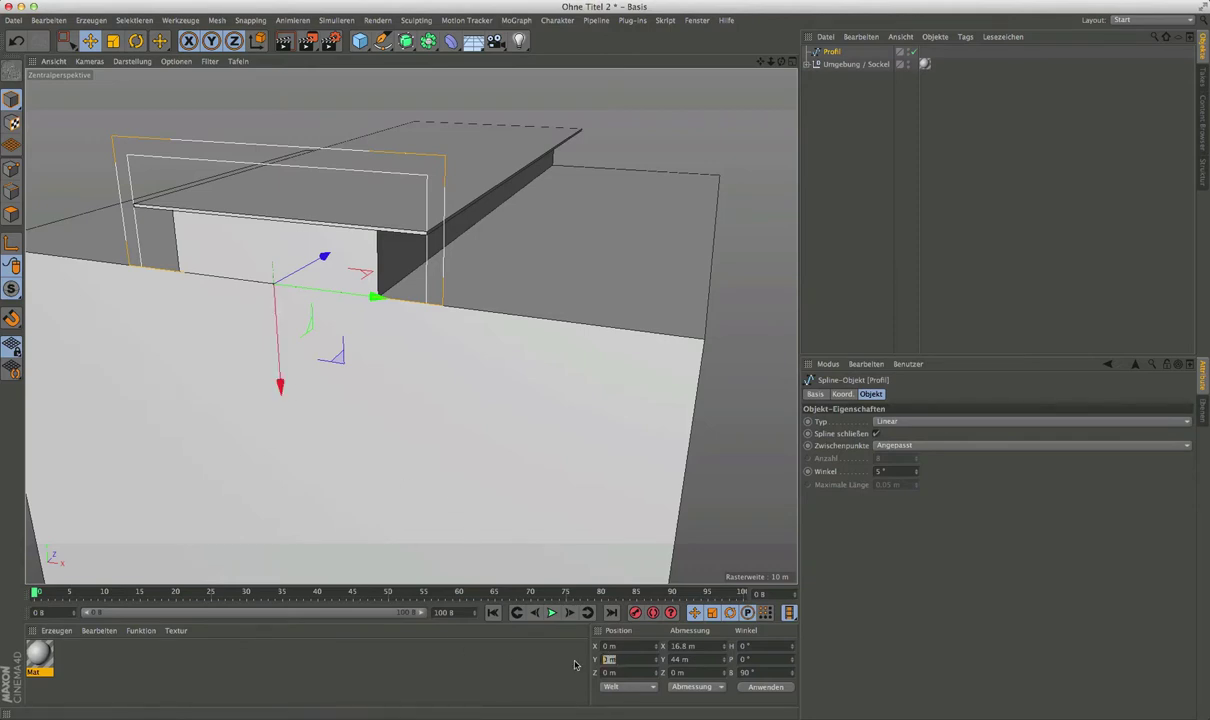
text(4.4)
key(Return)
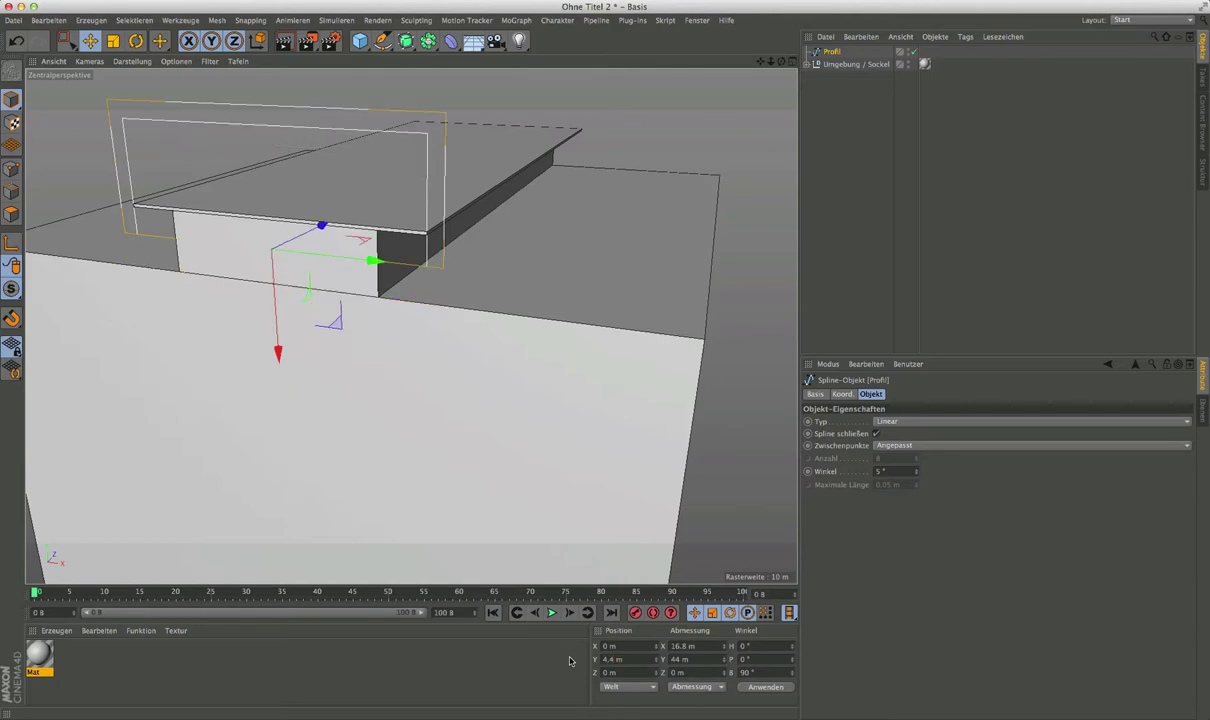
mouse_move(357, 242)
alt+mouse_down()
mouse_move(335, 208)
mouse_move(381, 216)
mouse_move(351, 238)
mouse_move(430, 333)
alt+mouse_up()
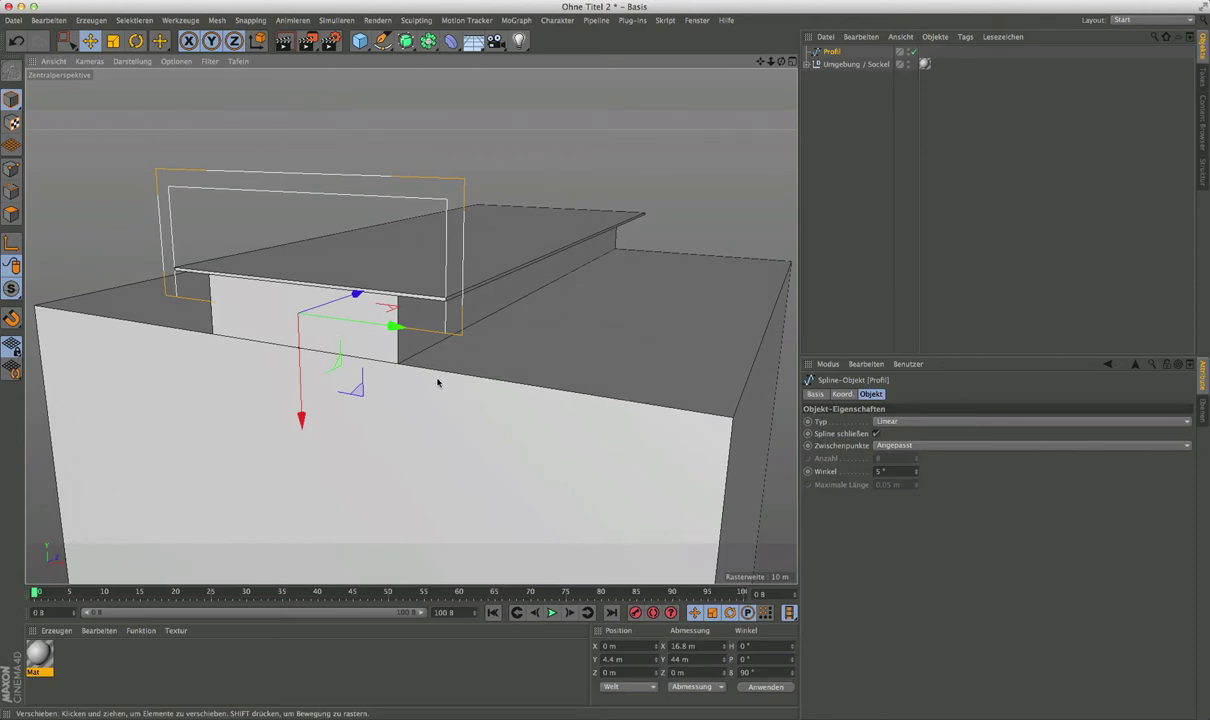
mouse_move(450, 366)
alt+mouse_down()
mouse_move(445, 330)
mouse_move(232, 327)
mouse_move(415, 332)
mouse_move(548, 264)
alt+mouse_up()
scroll(486, 335, down, 2)
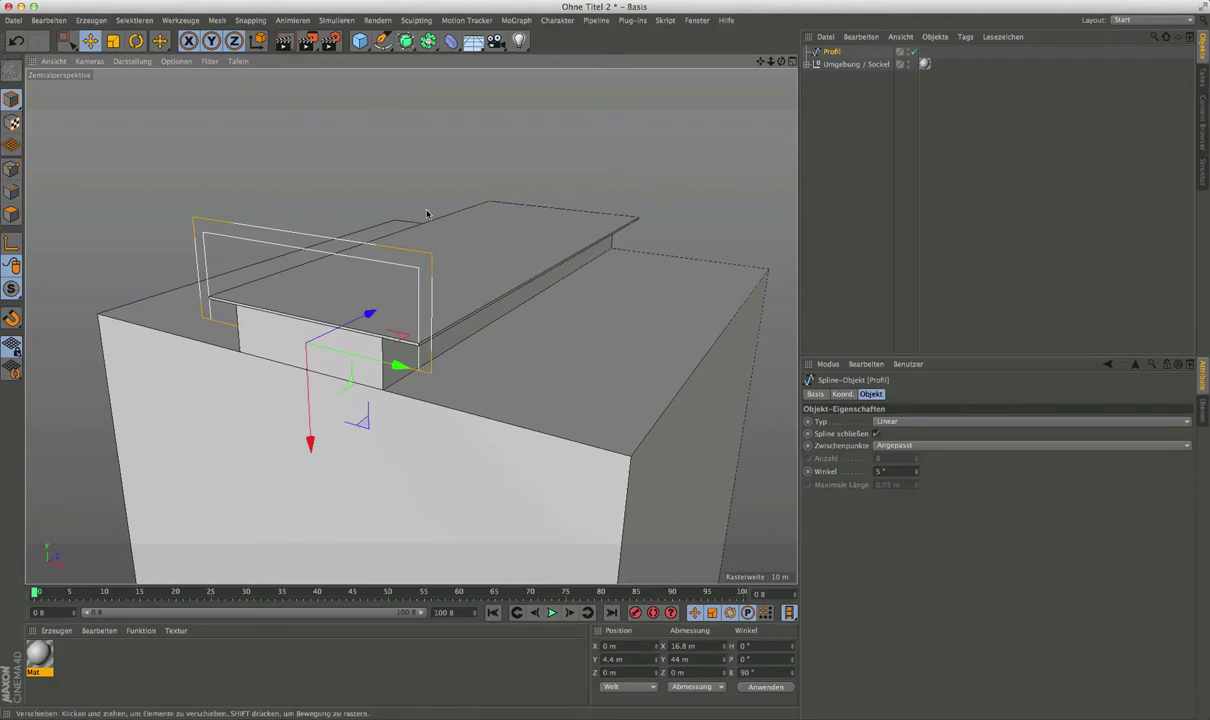
click(405, 42)
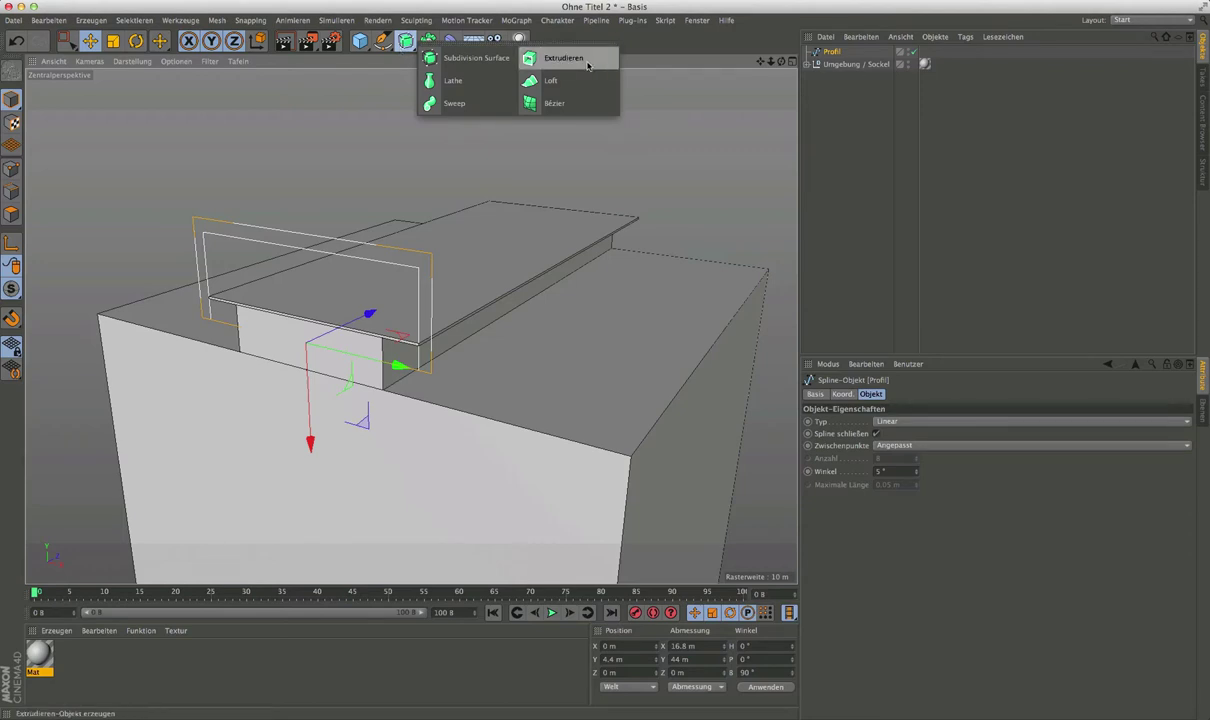
Put Profil inside an Extrudieren generator with a 0.5 m extrusion depth.
click(556, 60)
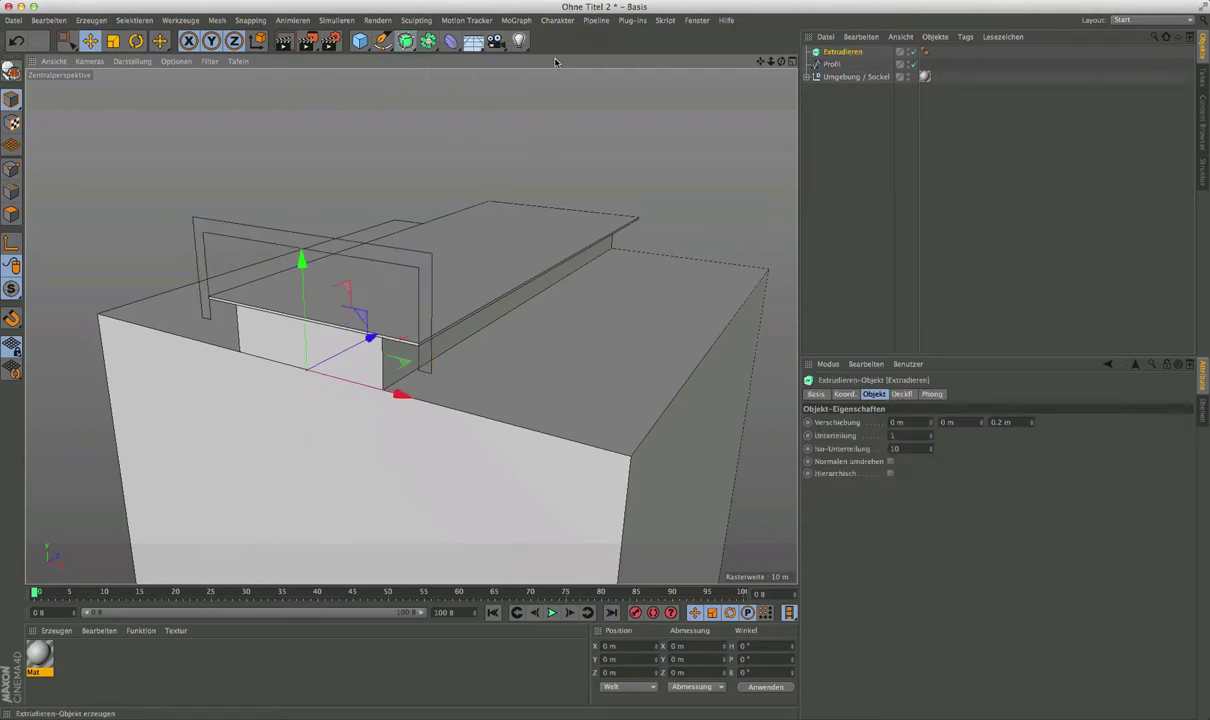
click(834, 62)
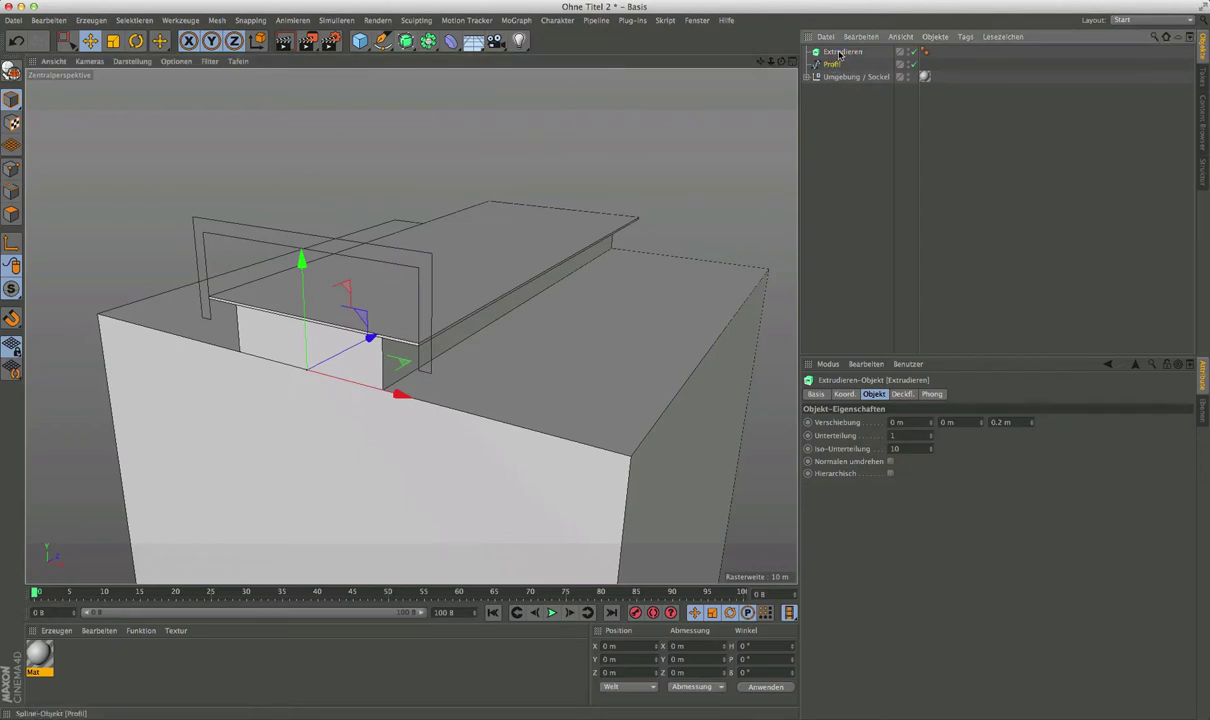
drag(838, 55, 840, 52)
click(842, 51)
mouse_move(400, 300)
alt+mouse_down()
mouse_move(432, 268)
mouse_move(370, 262)
alt+mouse_up()
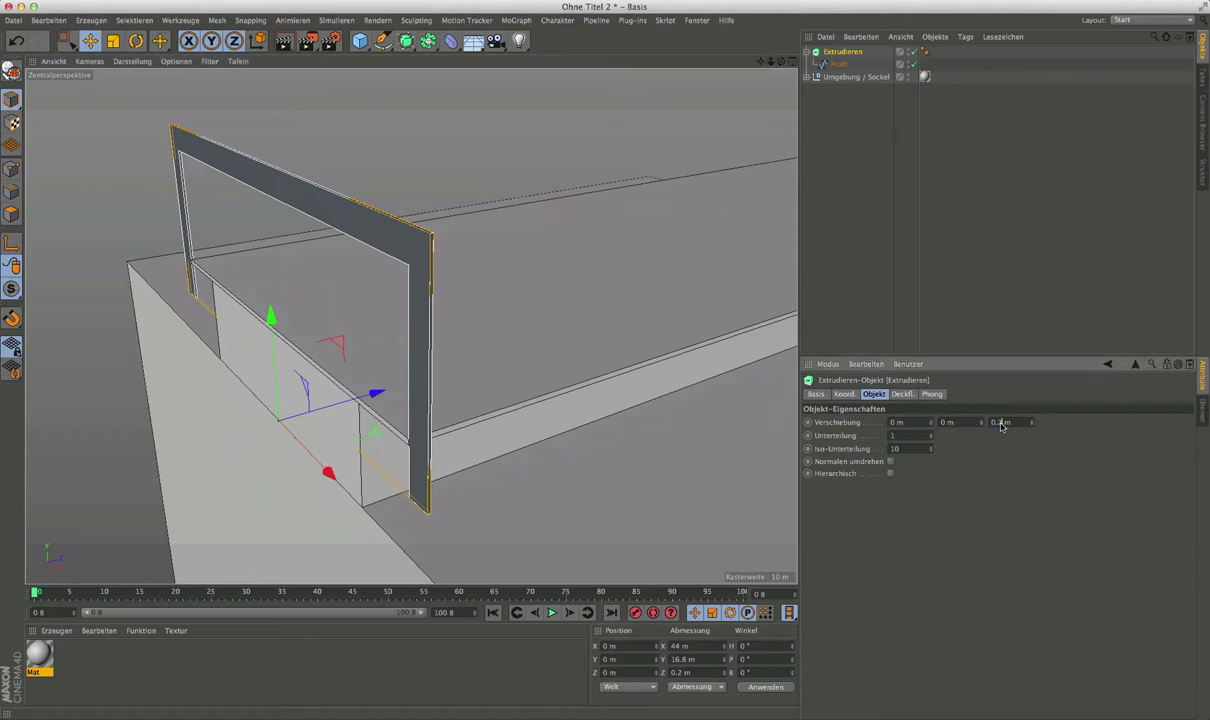
text(5)
key(Return)
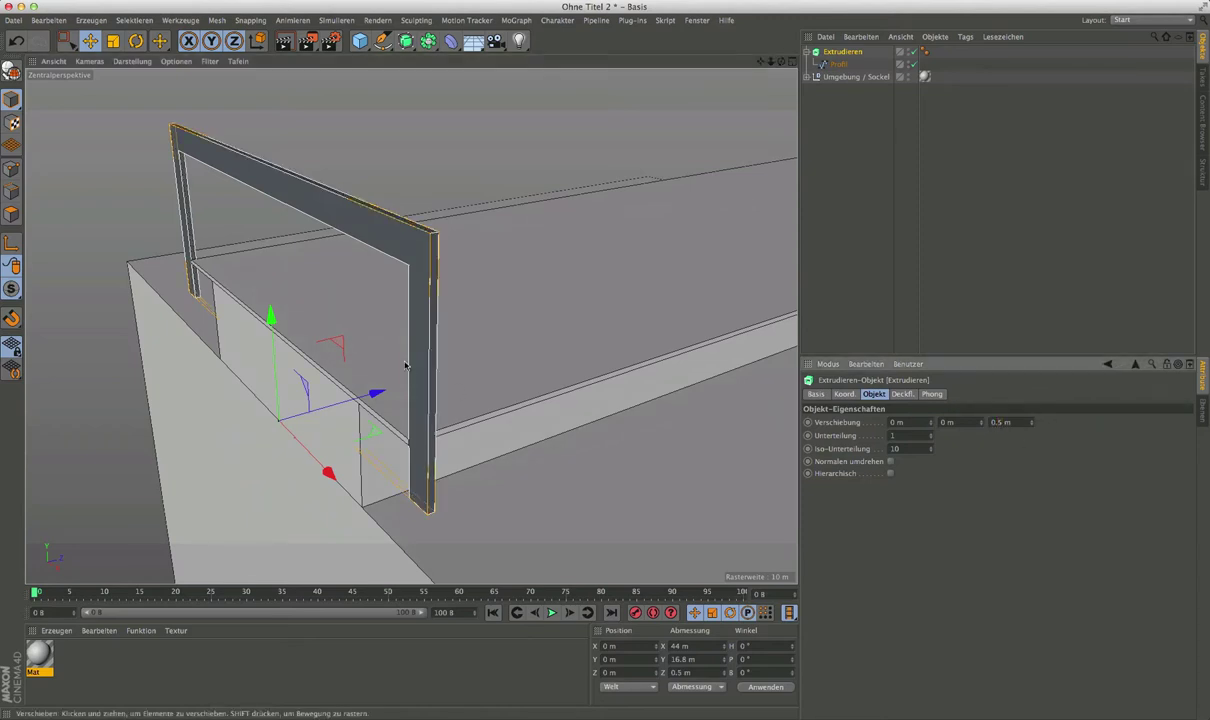
mouse_move(388, 323)
alt+mouse_down()
mouse_move(410, 362)
mouse_move(313, 313)
mouse_move(443, 354)
mouse_move(522, 298)
alt+mouse_up()
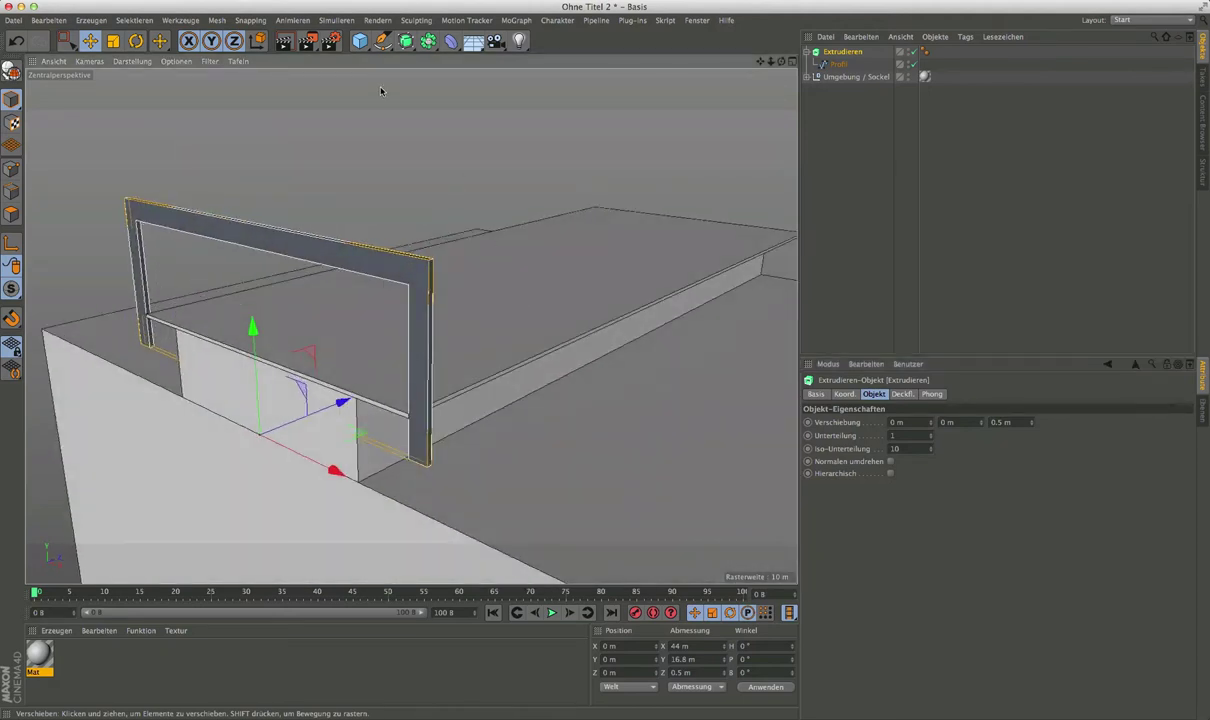
Add a Klon cloner and nest the Extrudieren frame under it.
click(517, 22)
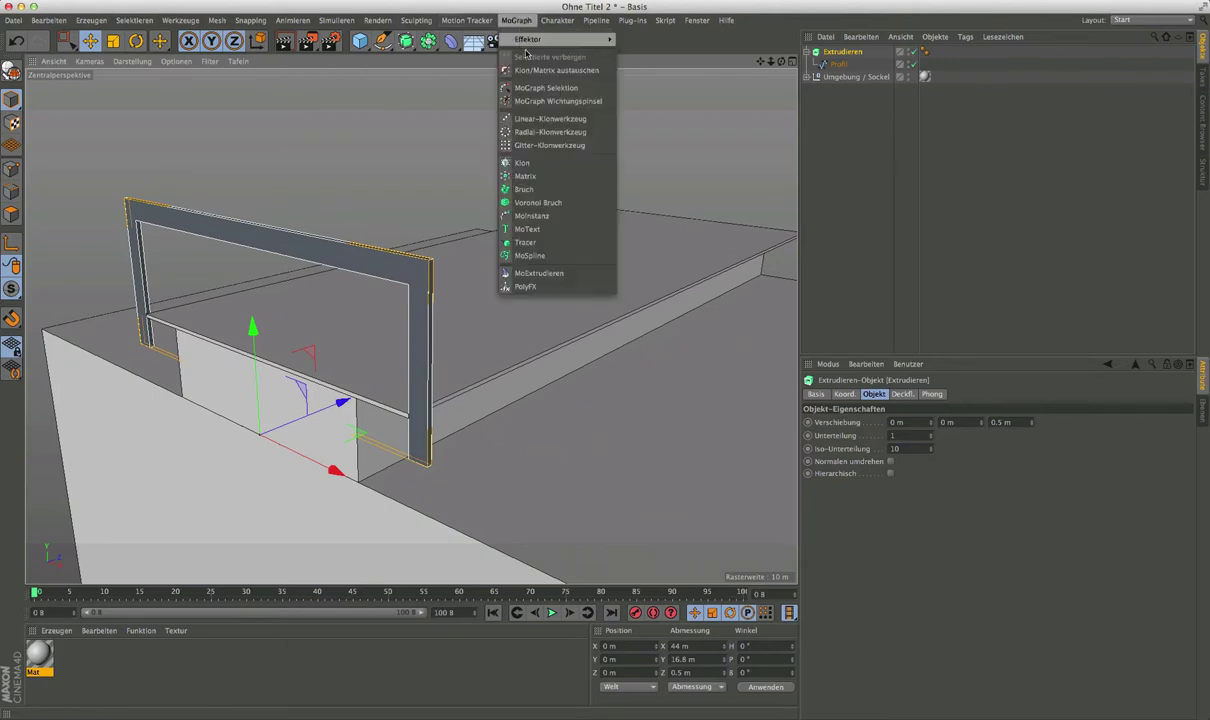
click(522, 164)
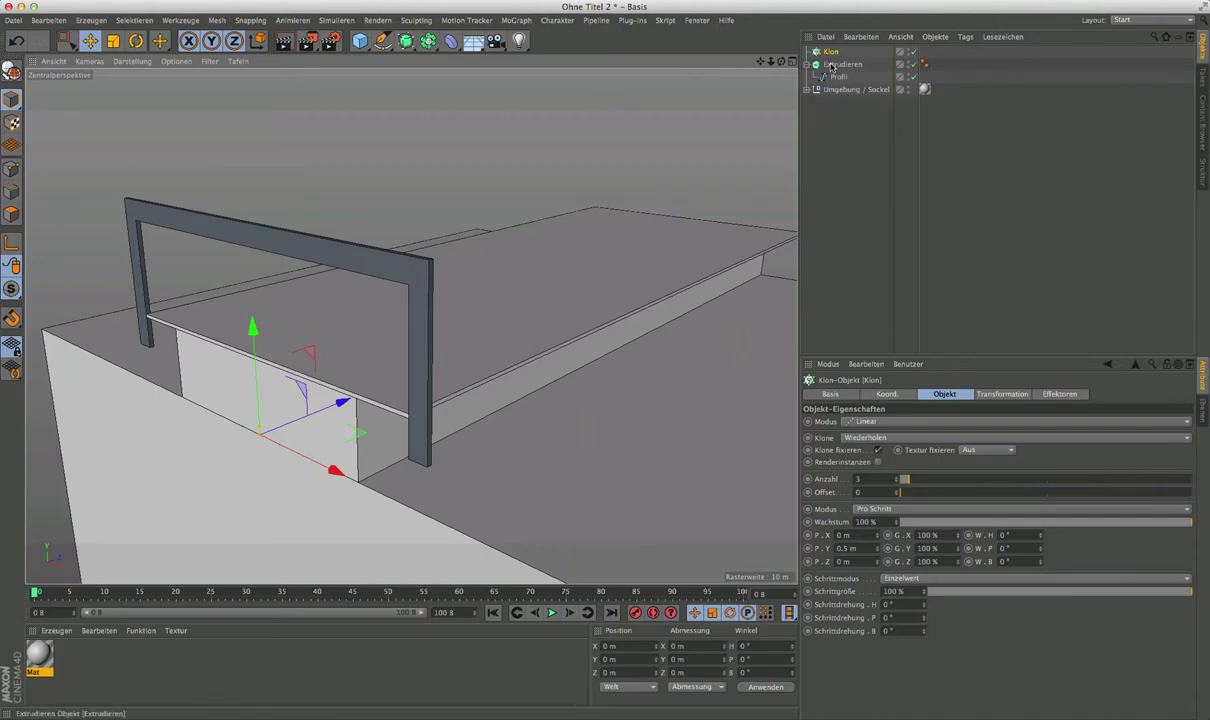
click(834, 66)
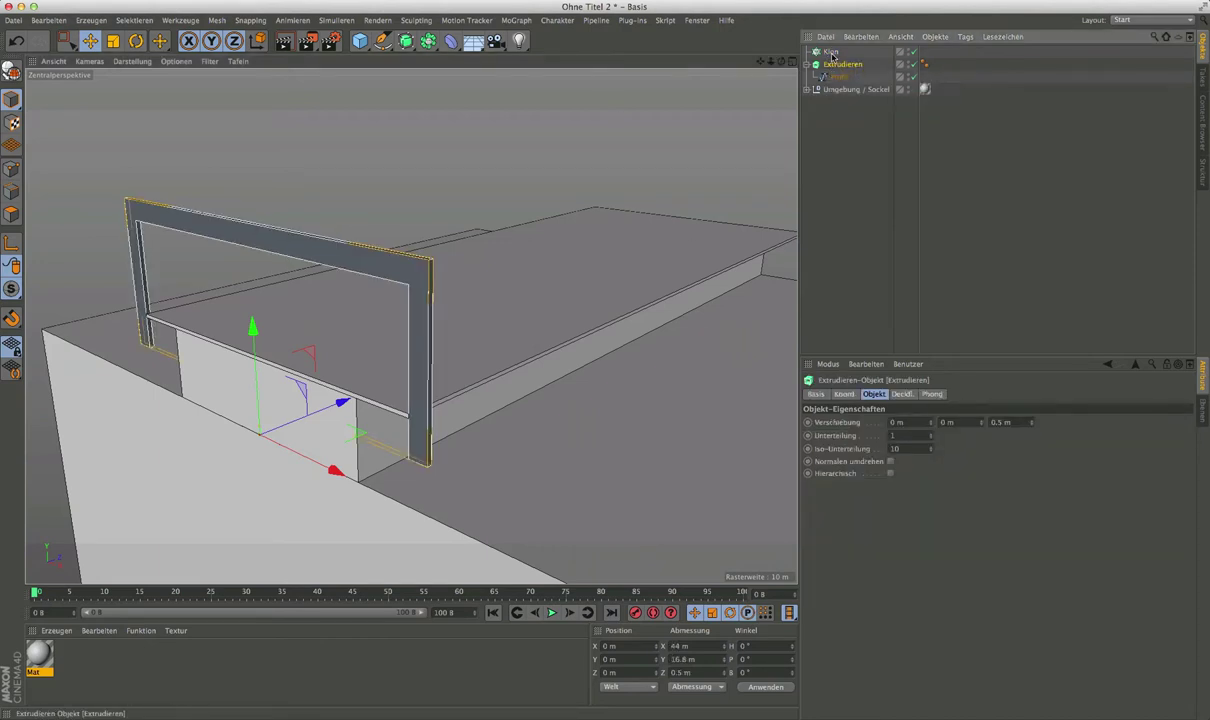
drag(831, 54, 830, 52)
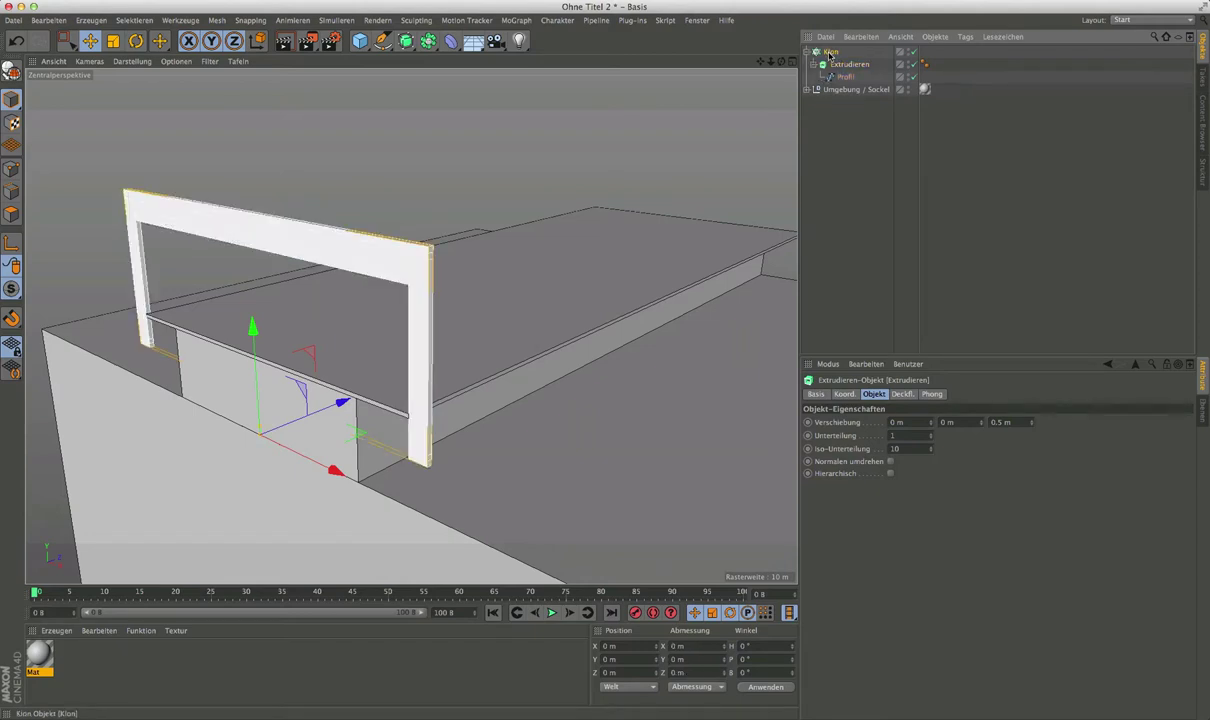
click(829, 53)
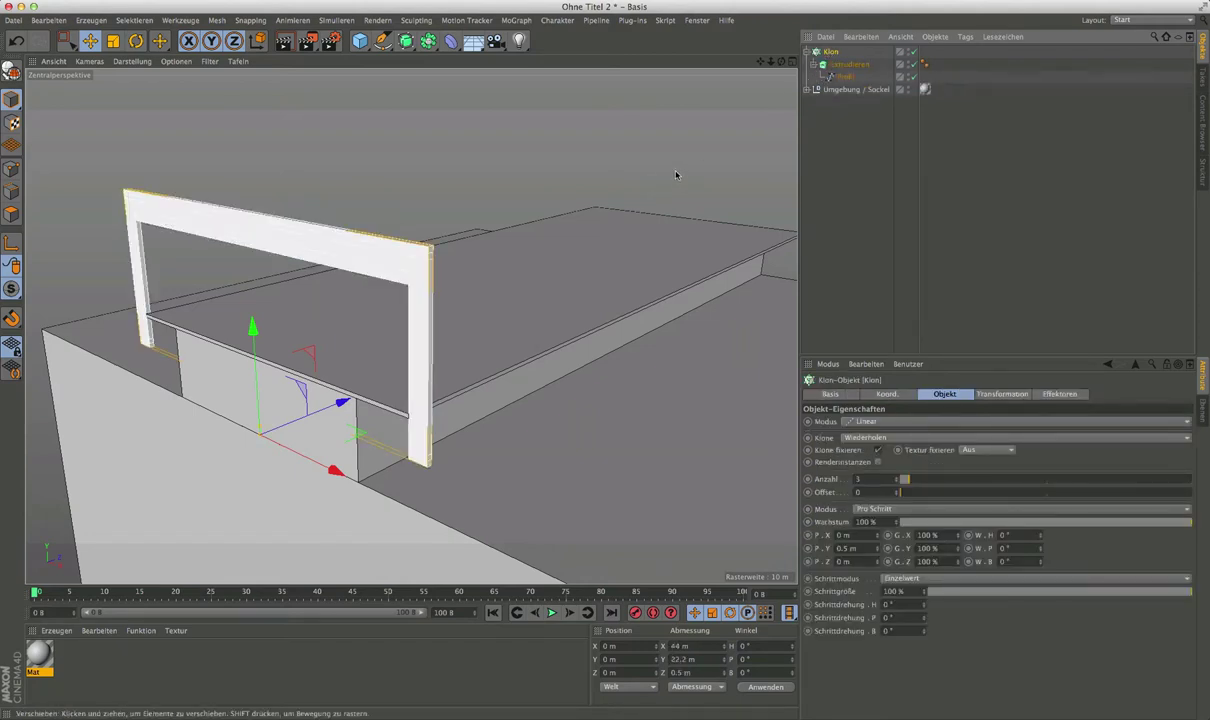
alt+drag(445, 362, 343, 367)
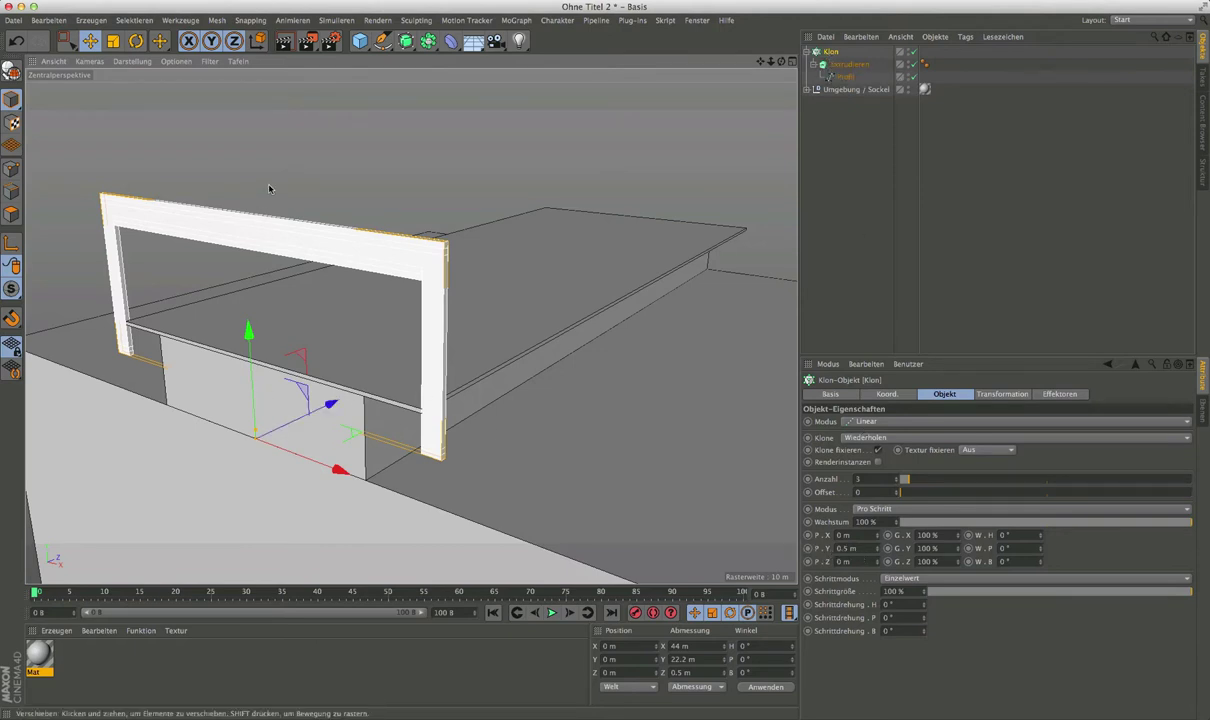
Set the cloner to P.Y 0 m, P.Z 2 m spacing and 51 clones.
double_click(842, 548)
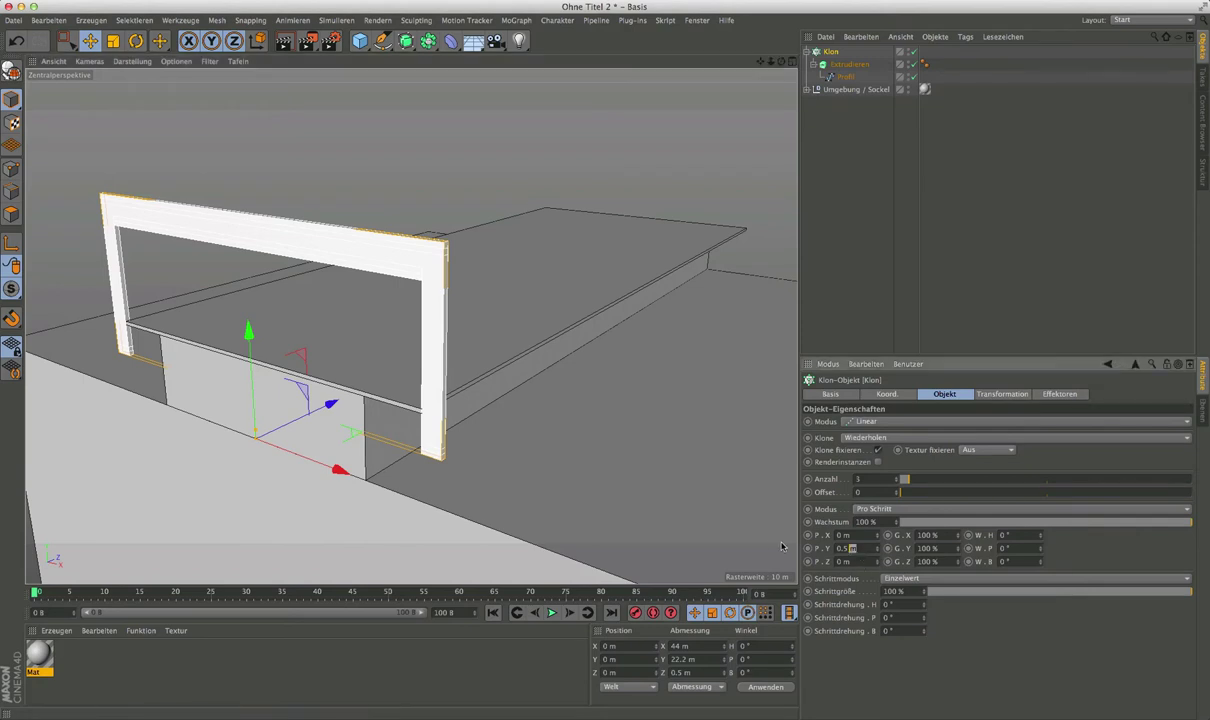
text(0)
key(Return)
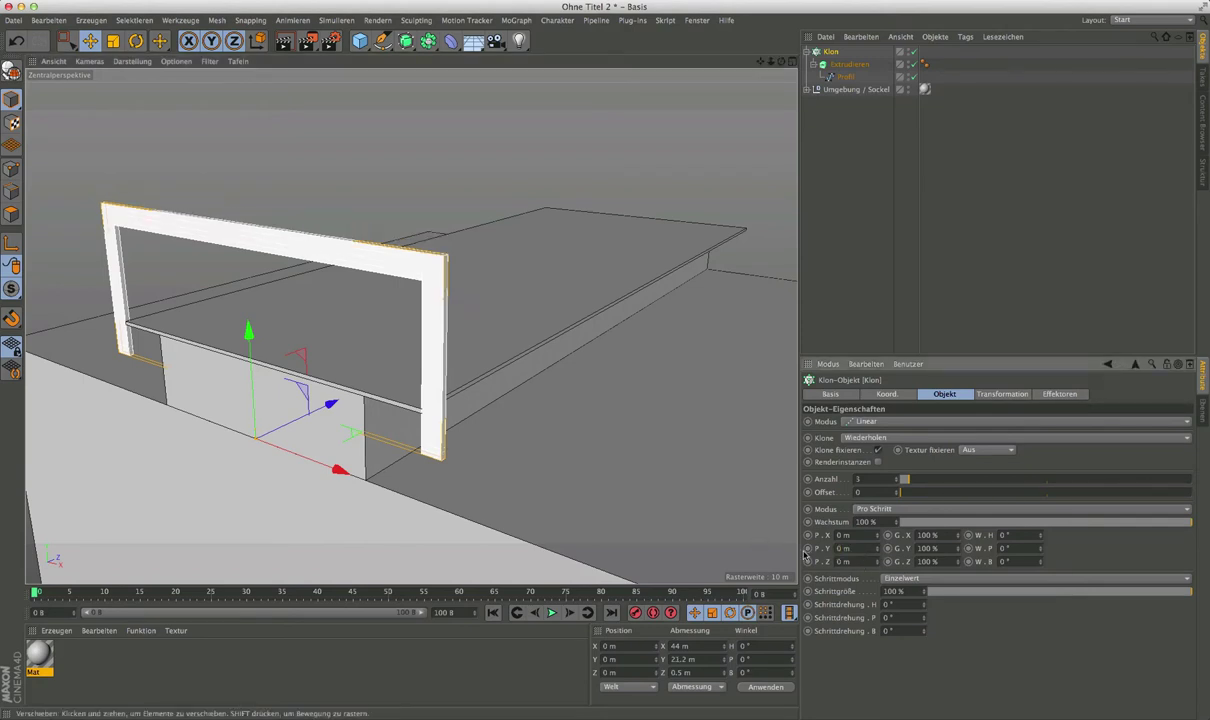
drag(877, 565, 877, 560)
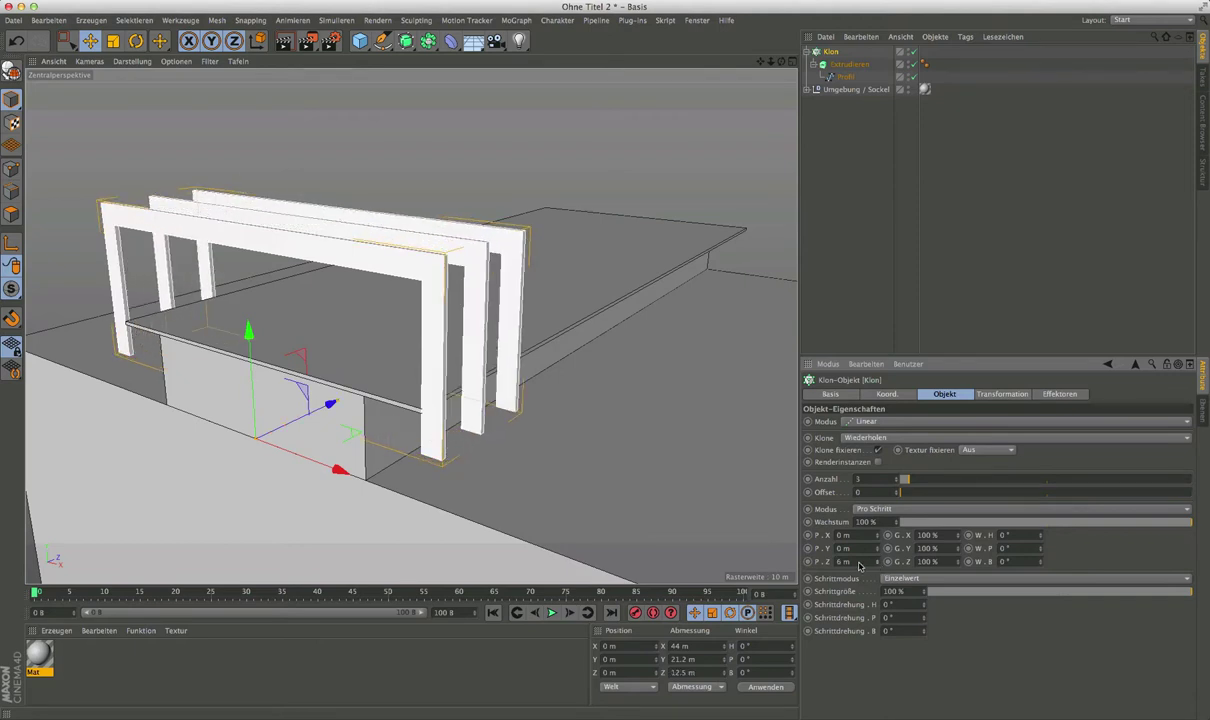
drag(877, 562, 877, 572)
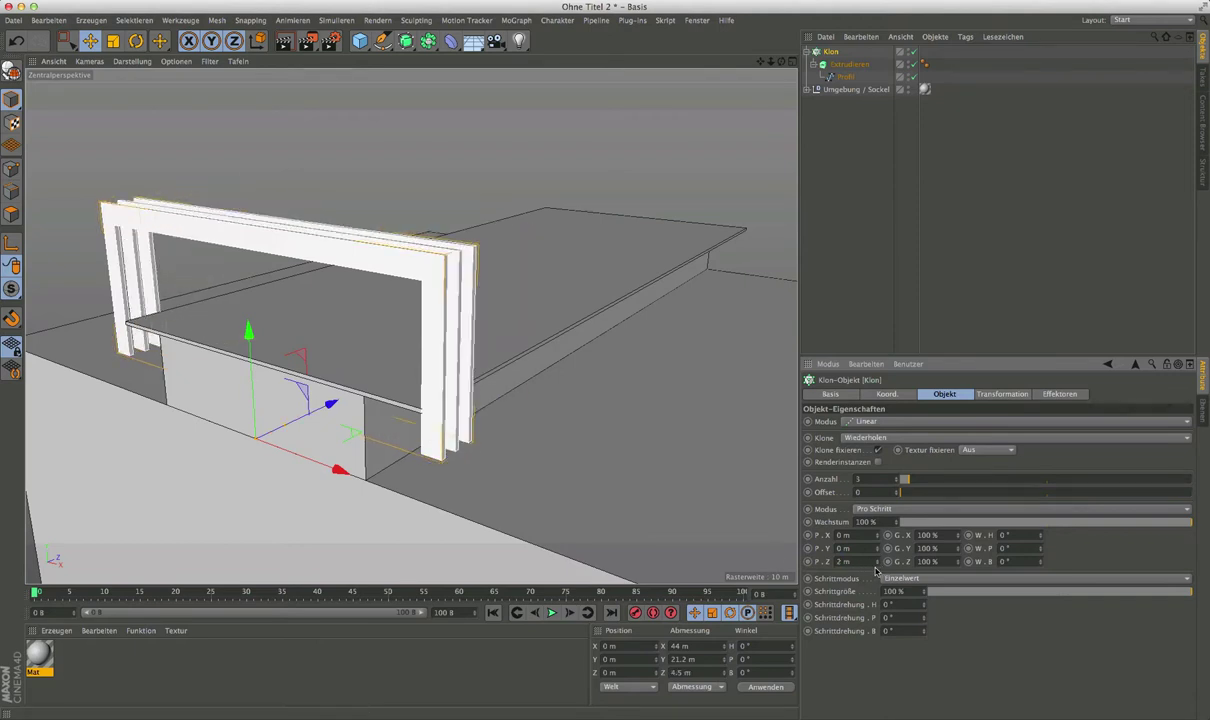
mouse_move(400, 350)
alt+mouse_down()
mouse_move(424, 352)
mouse_move(419, 381)
alt+mouse_up()
text(5)
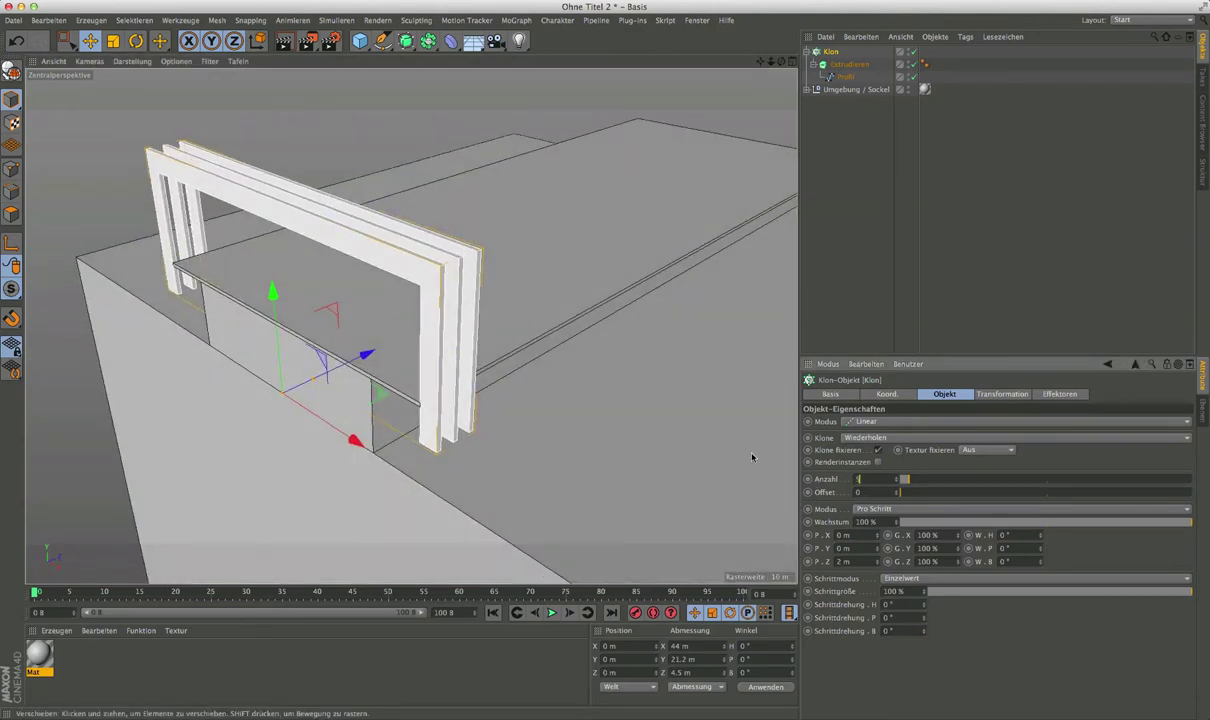
text(1)
key(Return)
mouse_move(190, 378)
alt+mouse_down()
mouse_move(503, 273)
mouse_move(461, 232)
alt+mouse_up()
mouse_move(418, 208)
alt+mouse_down()
mouse_move(593, 252)
mouse_move(616, 237)
mouse_move(486, 373)
mouse_move(573, 270)
mouse_move(586, 228)
mouse_move(387, 343)
mouse_move(449, 416)
mouse_move(400, 345)
mouse_move(404, 362)
alt+mouse_up()
Deselect the cloner and open the spline shape palette.
click(825, 250)
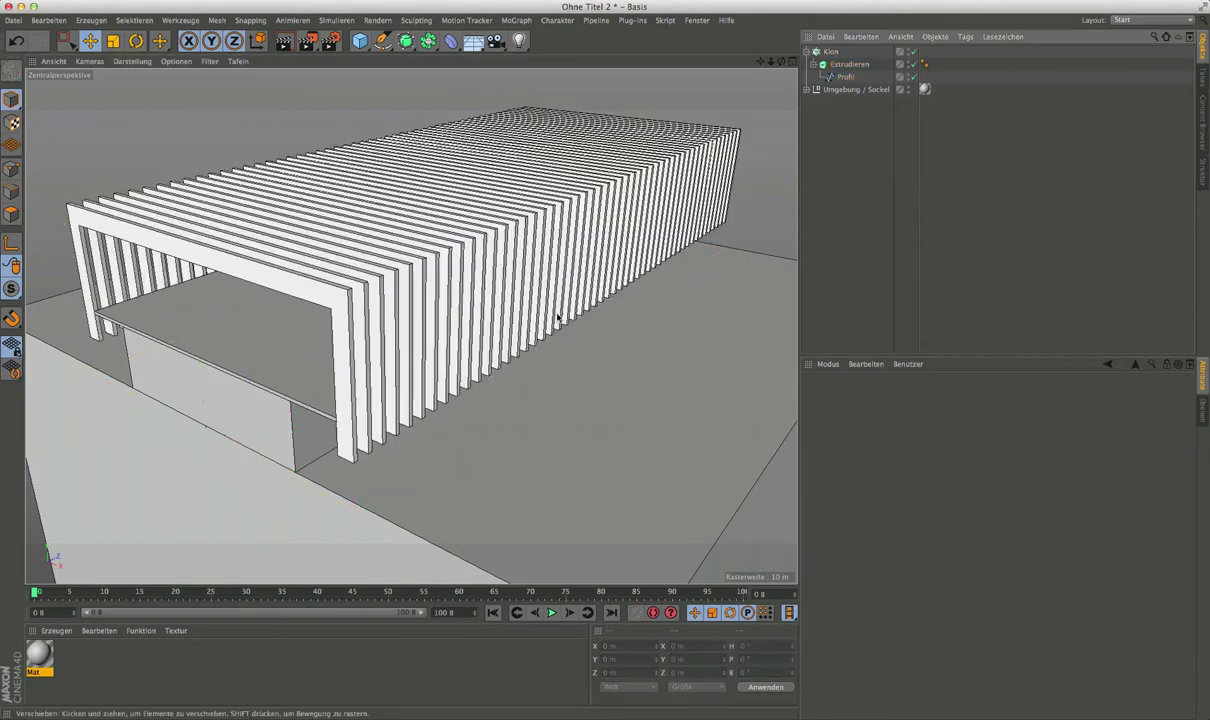
click(385, 45)
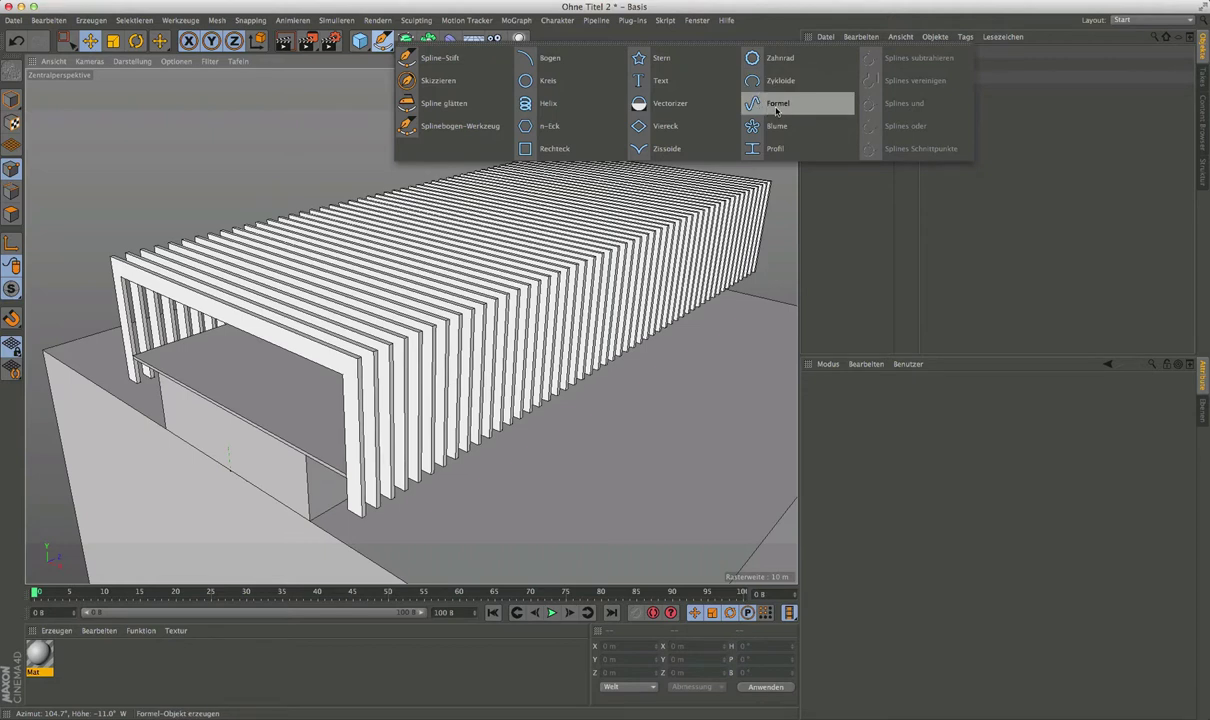
Add a Formel sine spline and raise it to about 10.9 m.
click(776, 108)
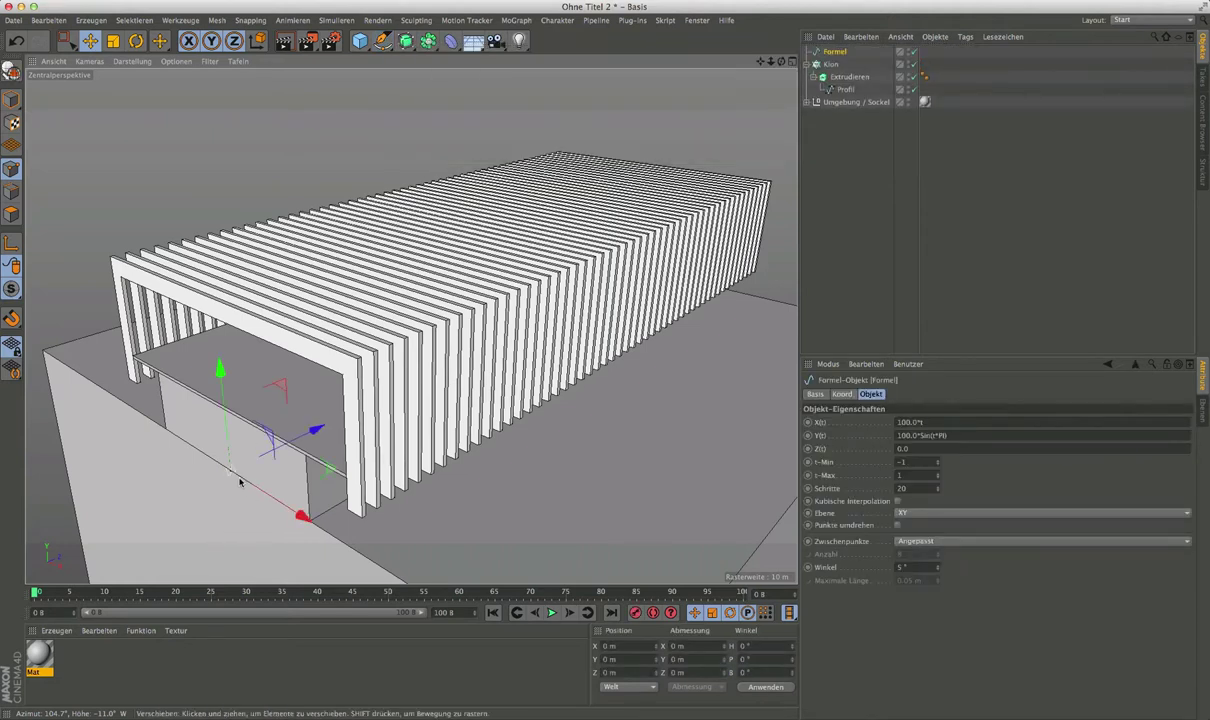
scroll(226, 484, up, 2)
scroll(226, 484, up, 3)
scroll(226, 484, up, 3)
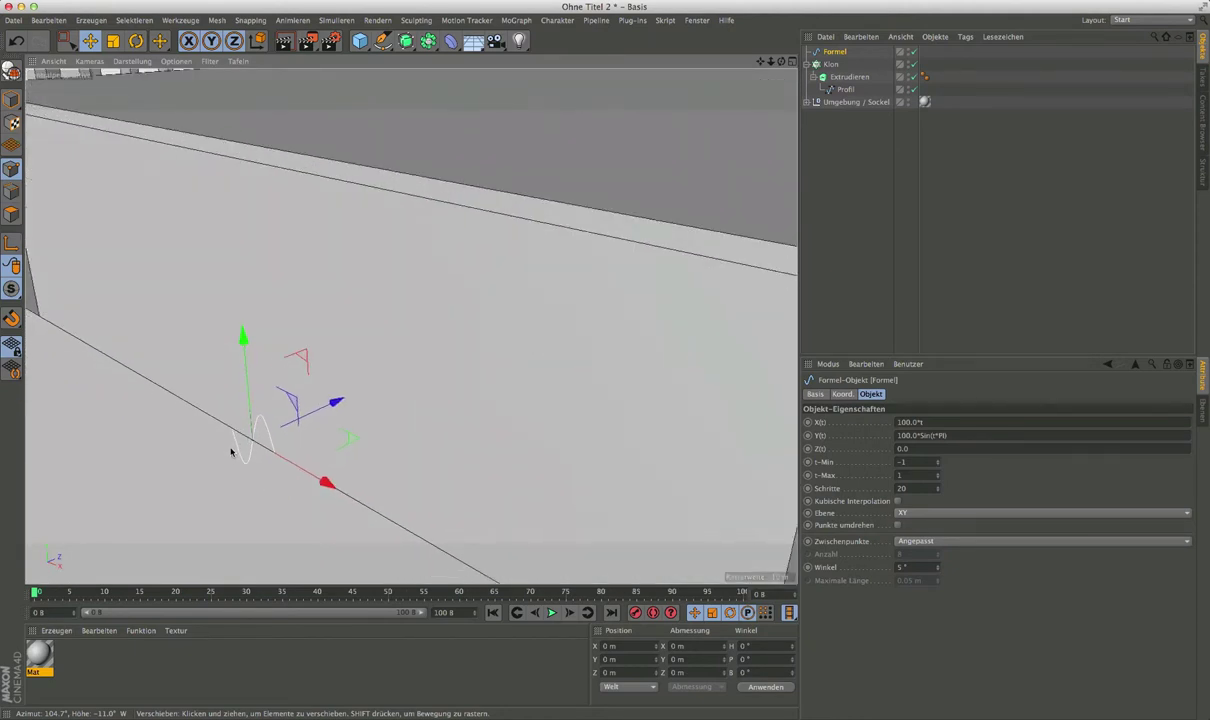
drag(243, 340, 246, 342)
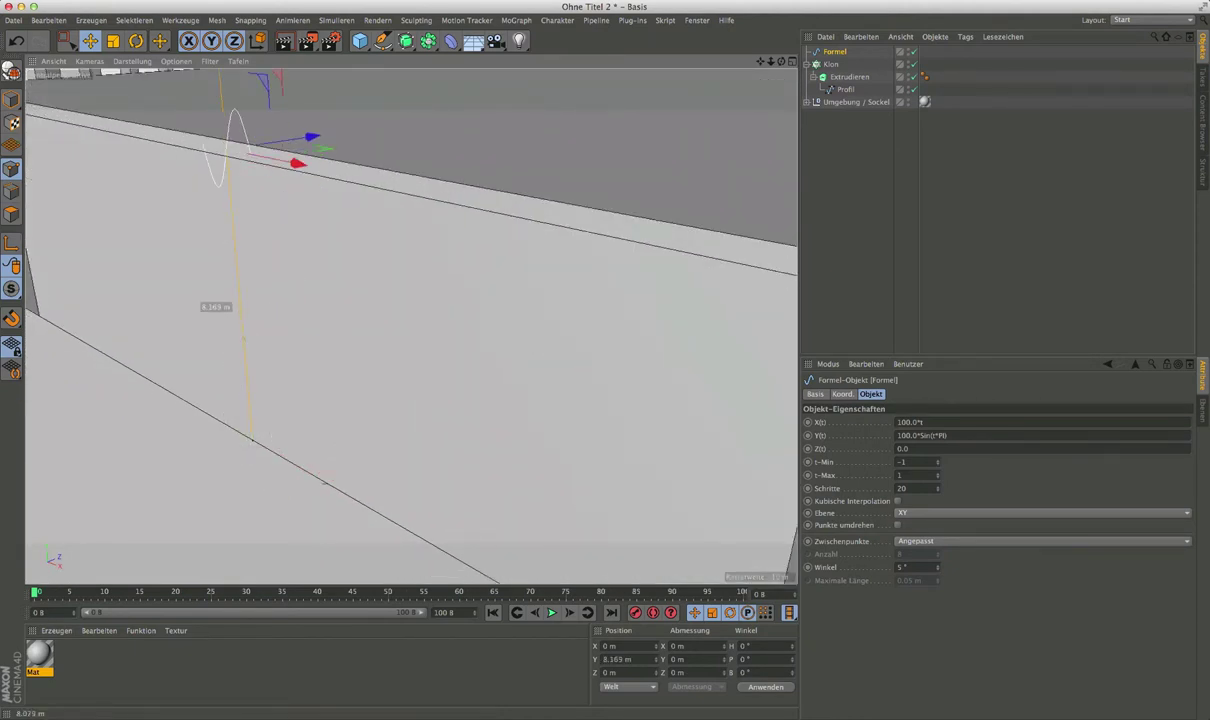
scroll(335, 526, down, 3)
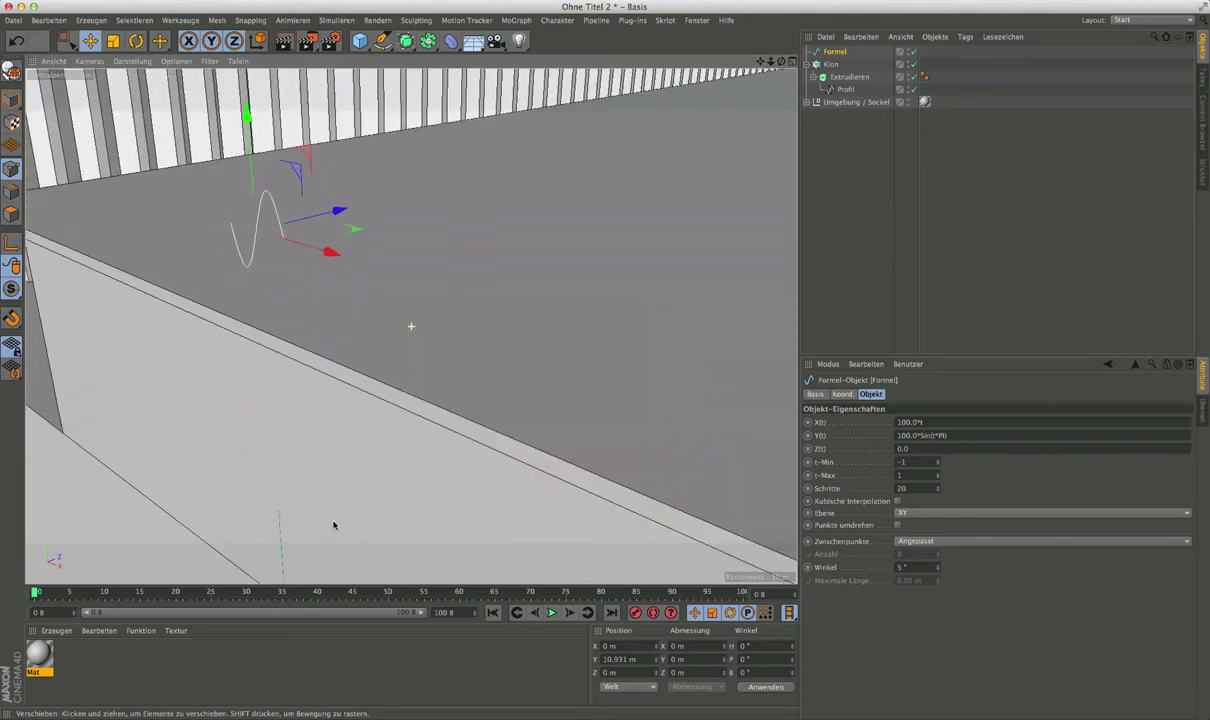
scroll(335, 527, down, 2)
scroll(292, 455, down, 2)
alt+drag(292, 455, 324, 459)
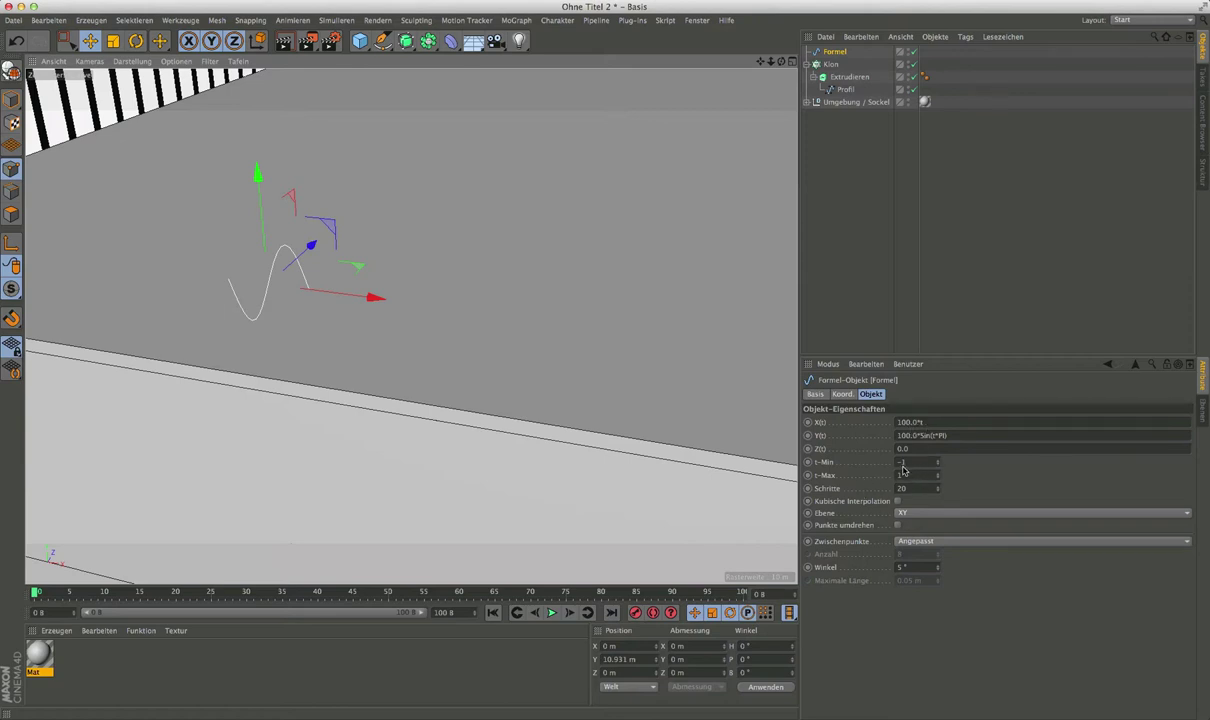
Set the Formel spline to t-Min 0, t-Max 12 and 34 Schritte.
click(938, 461)
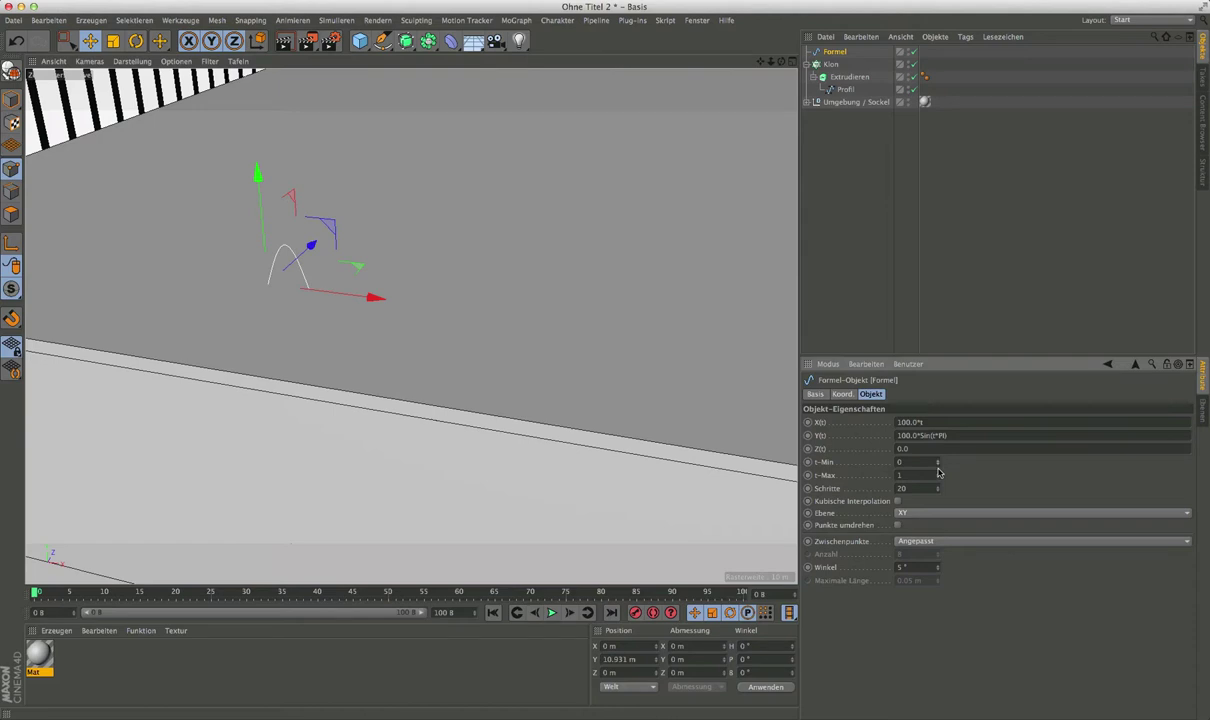
drag(938, 478, 938, 470)
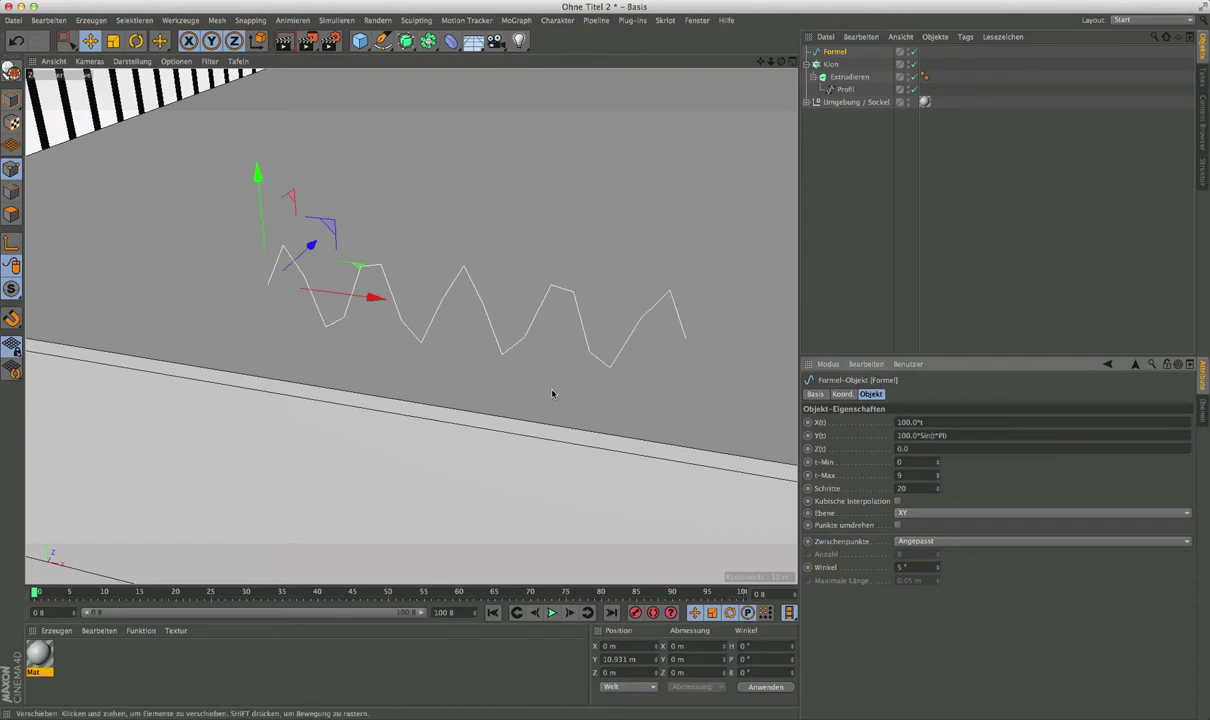
scroll(478, 414, up, 3)
scroll(473, 410, down, 1)
scroll(616, 435, down, 2)
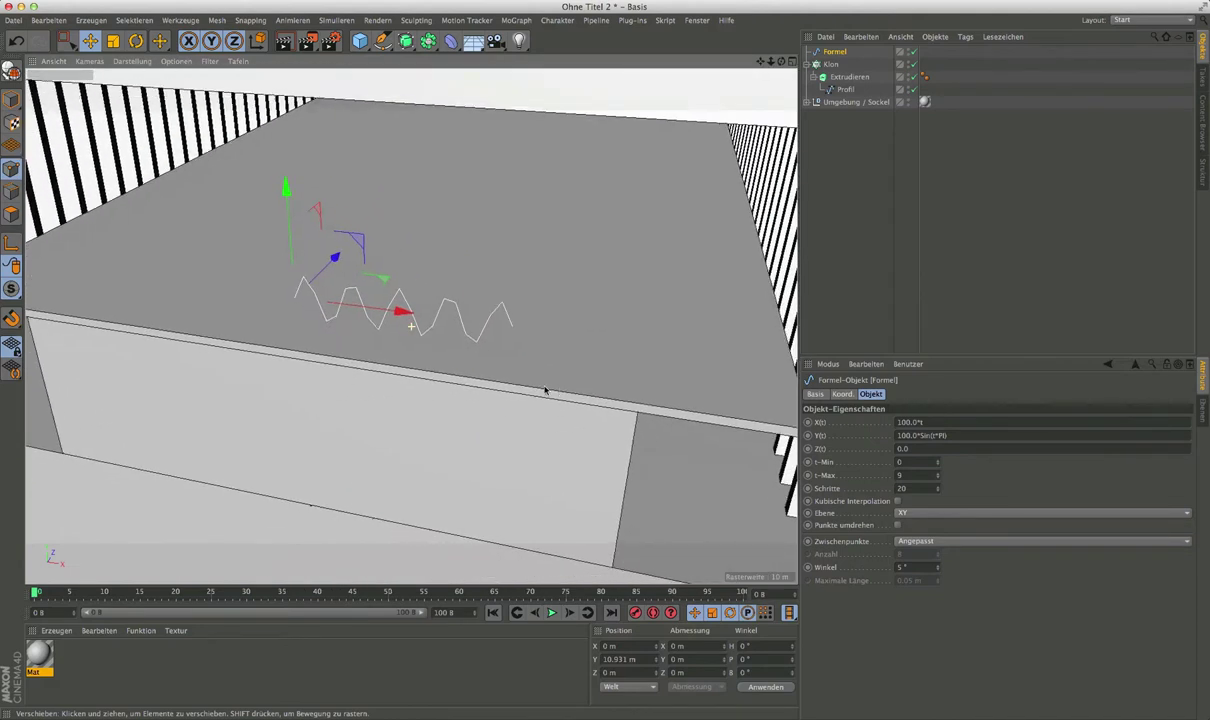
scroll(548, 394, down, 1)
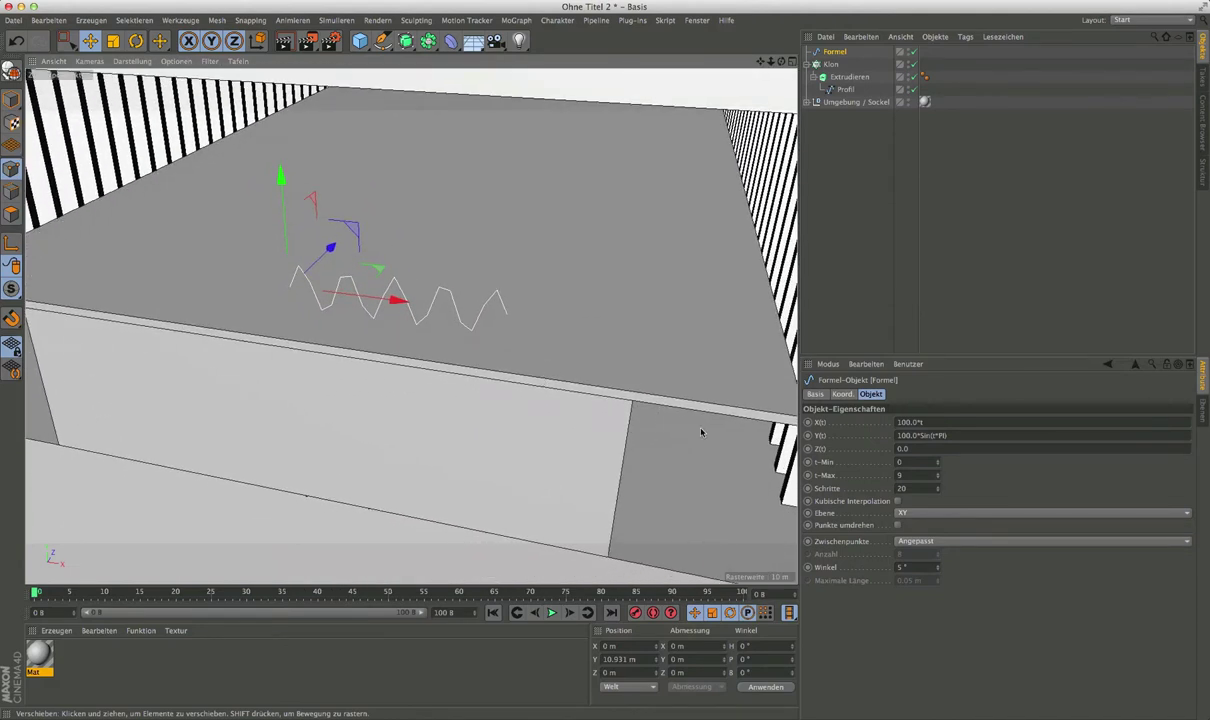
click(938, 477)
click(938, 477)
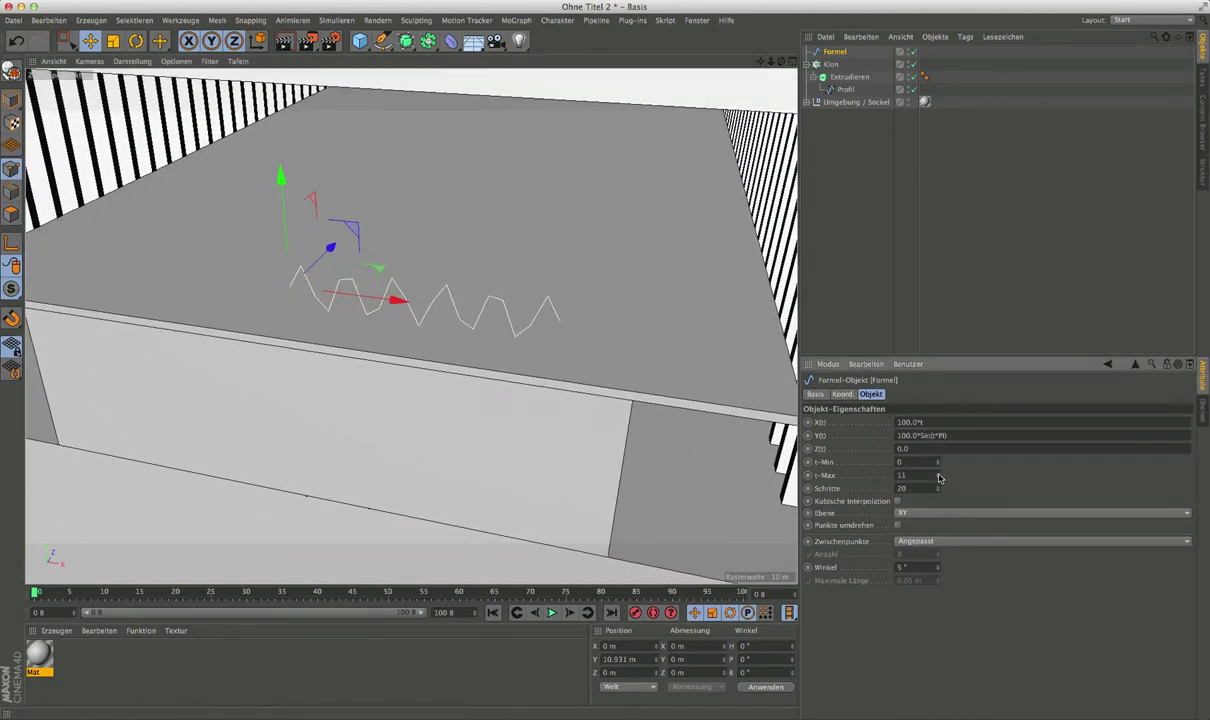
click(938, 477)
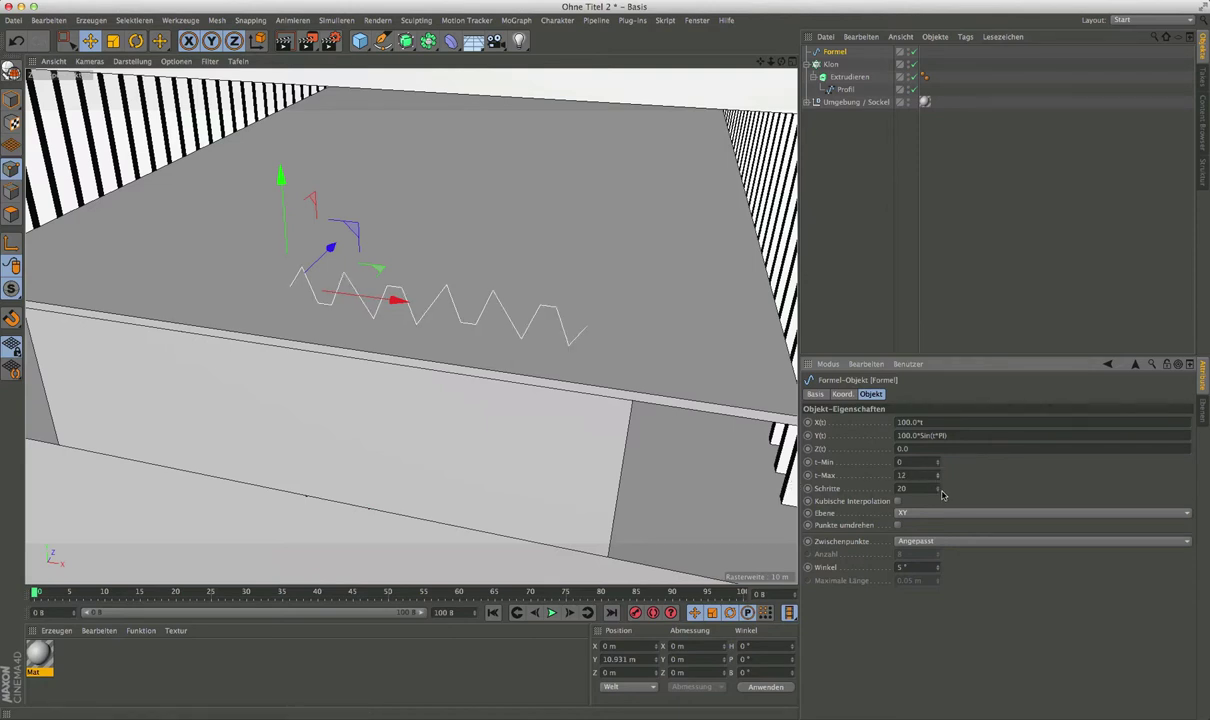
drag(938, 491, 938, 470)
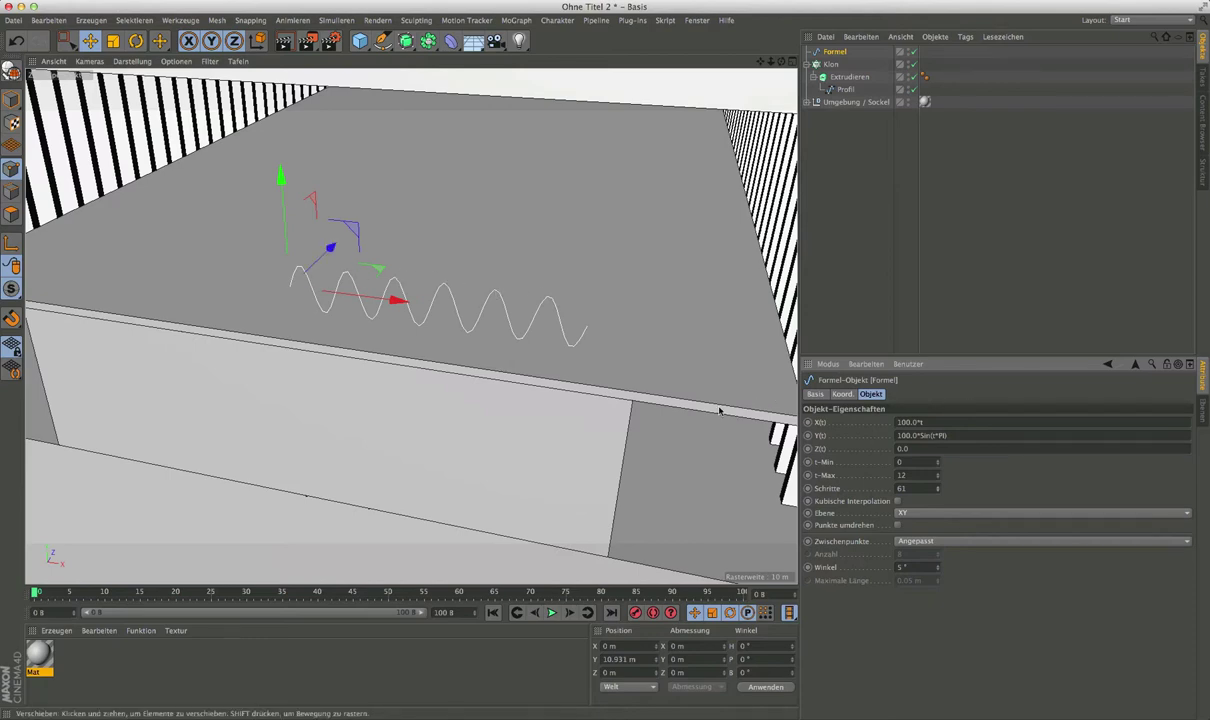
mouse_move(407, 325)
alt+mouse_down()
mouse_move(540, 338)
mouse_move(485, 370)
alt+mouse_up()
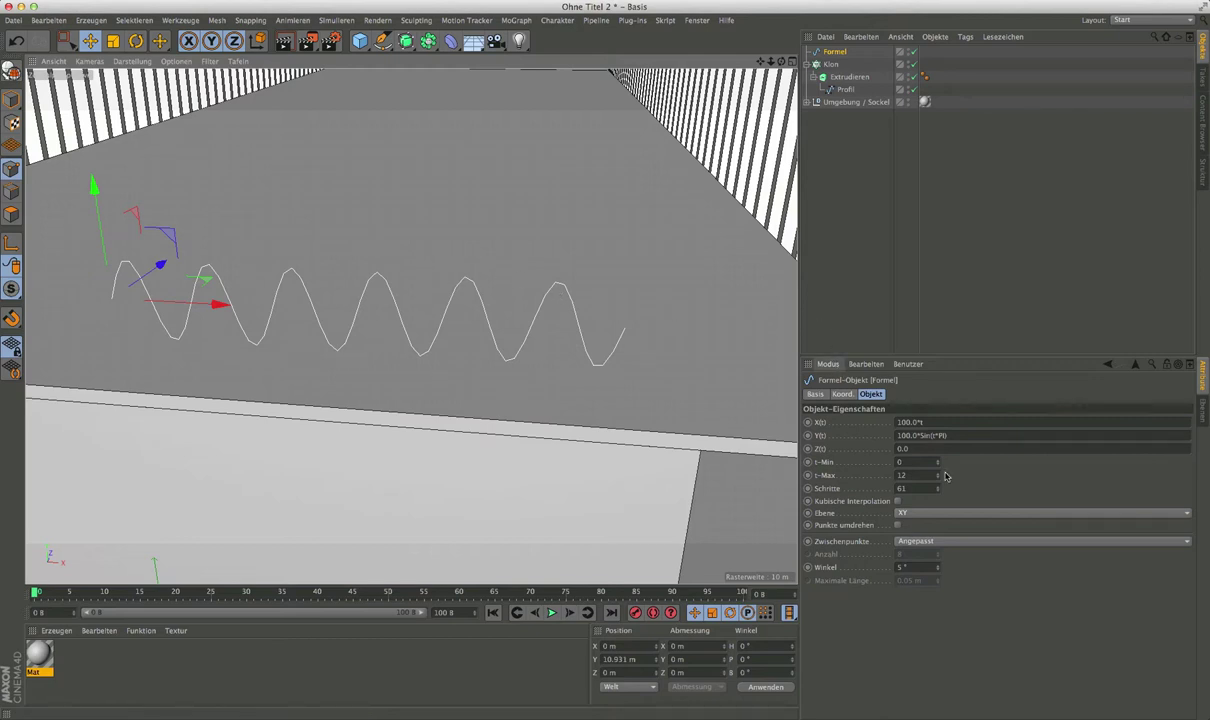
mouse_move(937, 488)
mouse_down()
mouse_move(937, 524)
mouse_move(937, 473)
mouse_up()
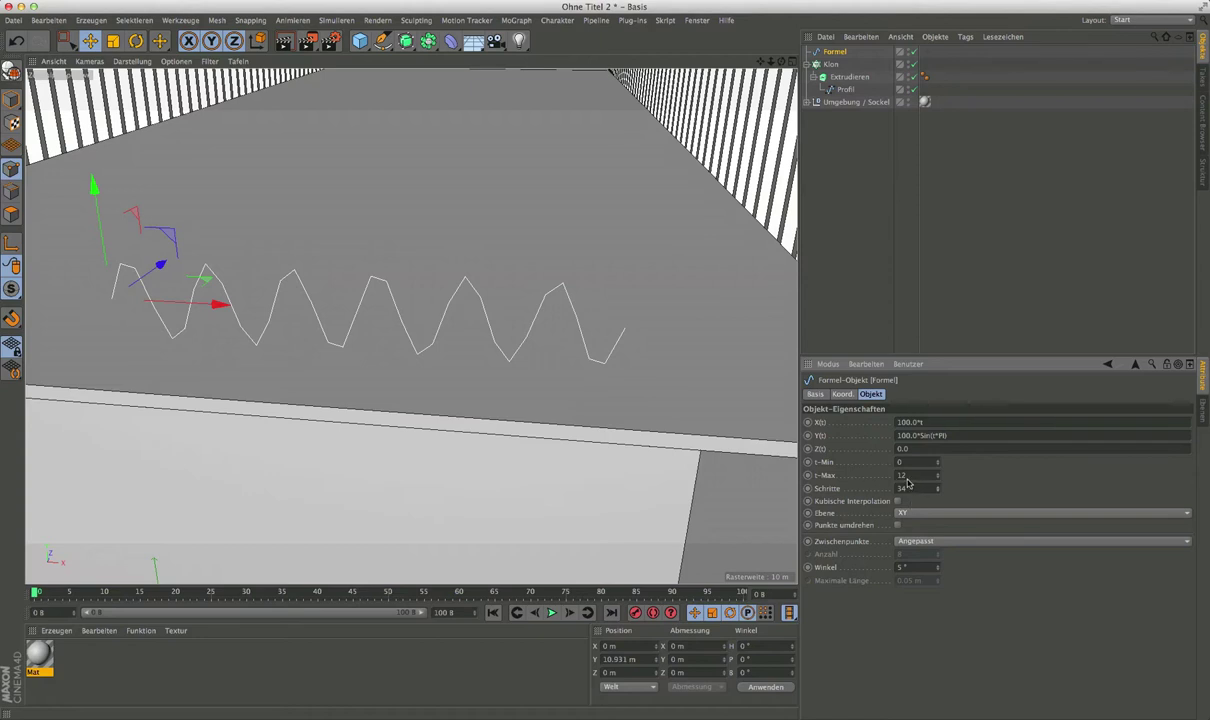
click(905, 487)
text(2)
key(Return)
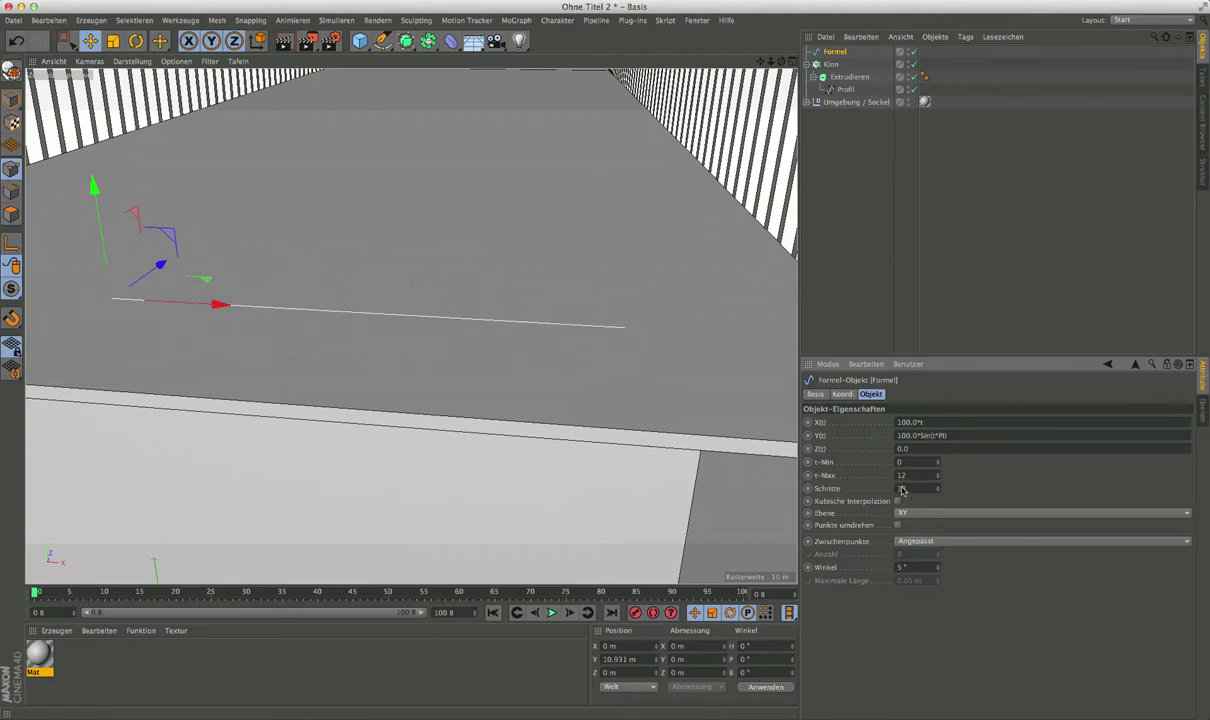
click(911, 489)
text(24)
key(Return)
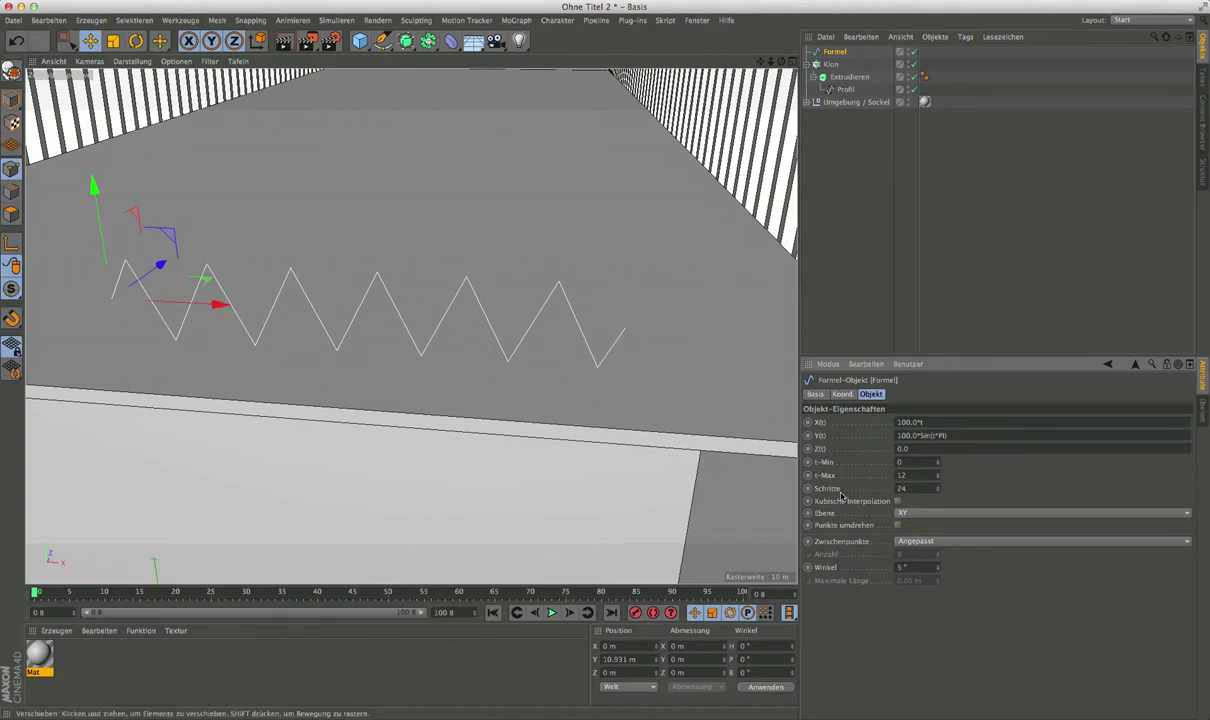
click(846, 485)
text(3)
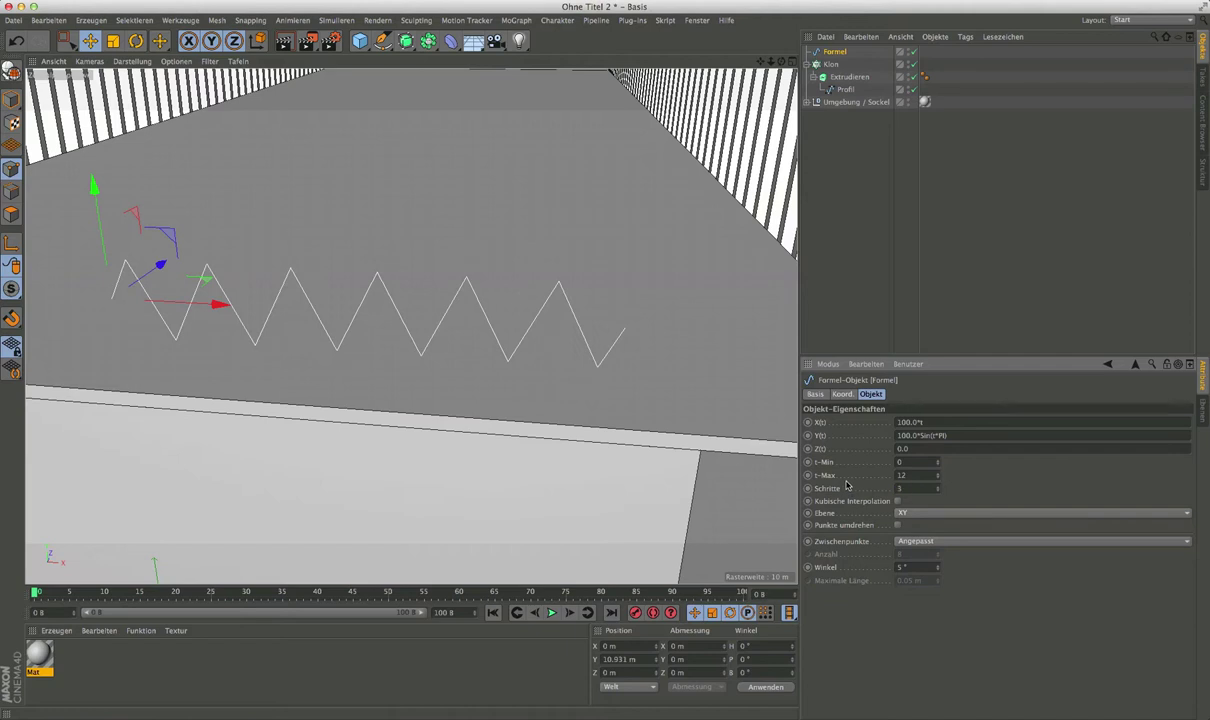
text(6)
key(Return)
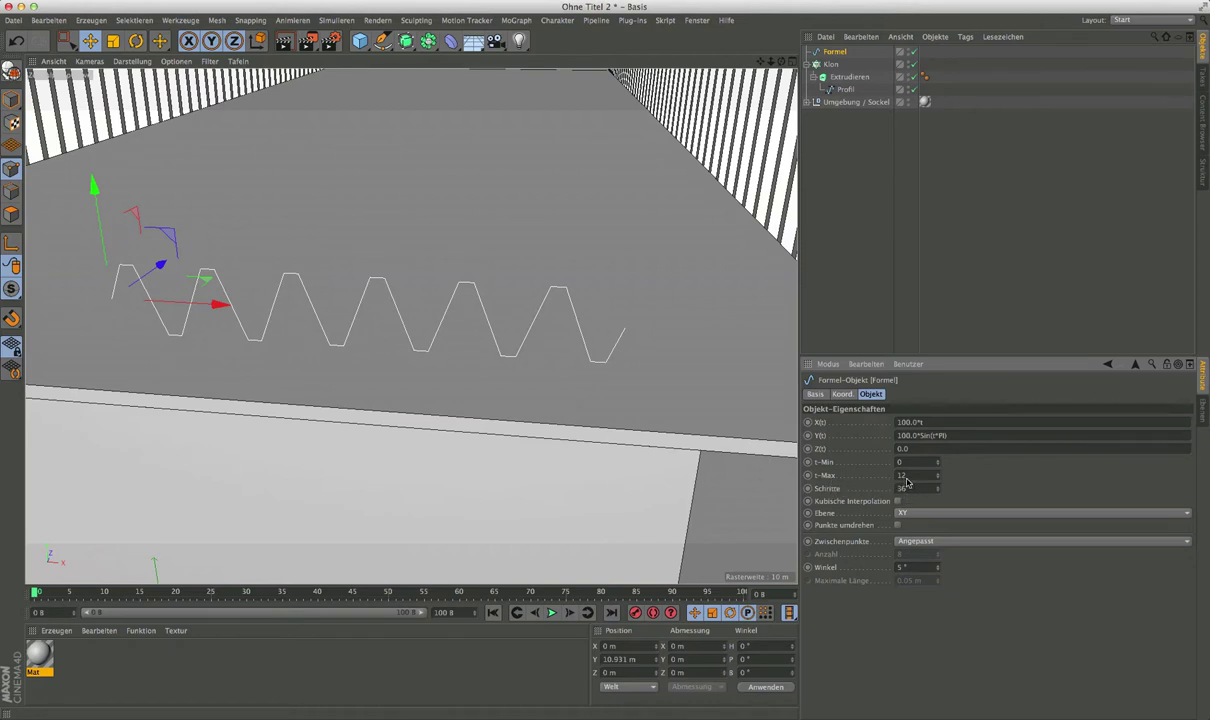
click(916, 489)
text(72)
key(Return)
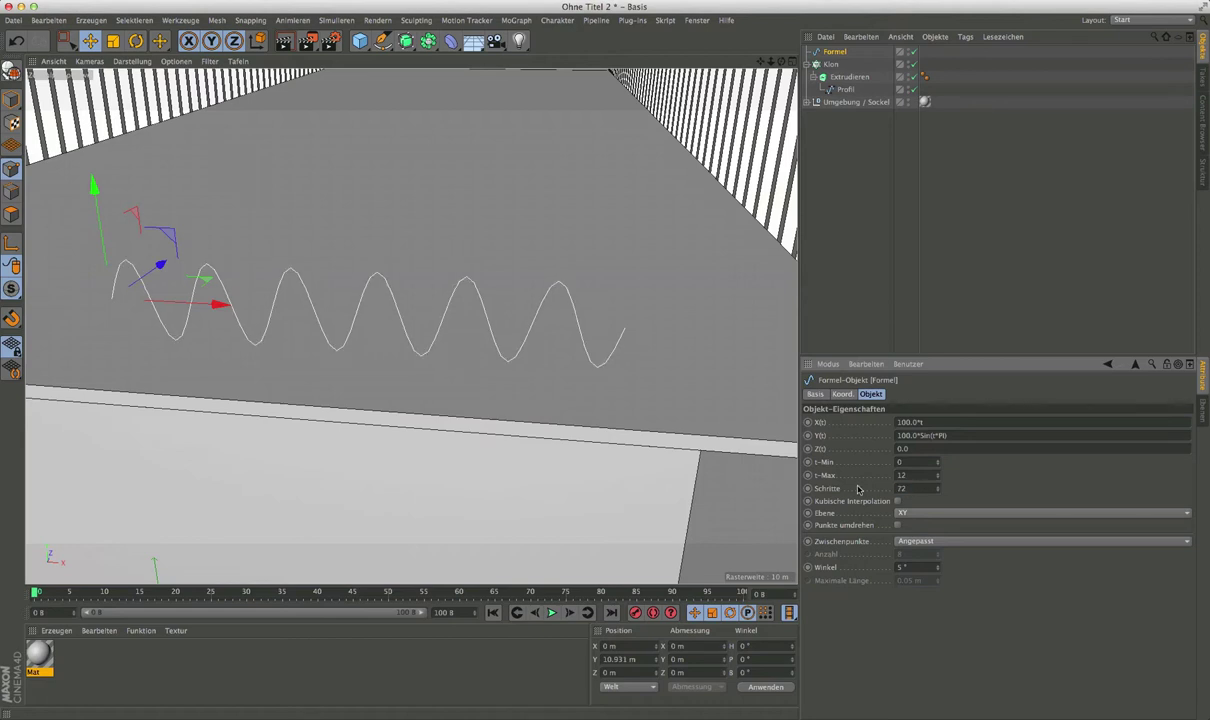
scroll(562, 294, up, 3)
scroll(562, 294, up, 3)
scroll(547, 283, up, 3)
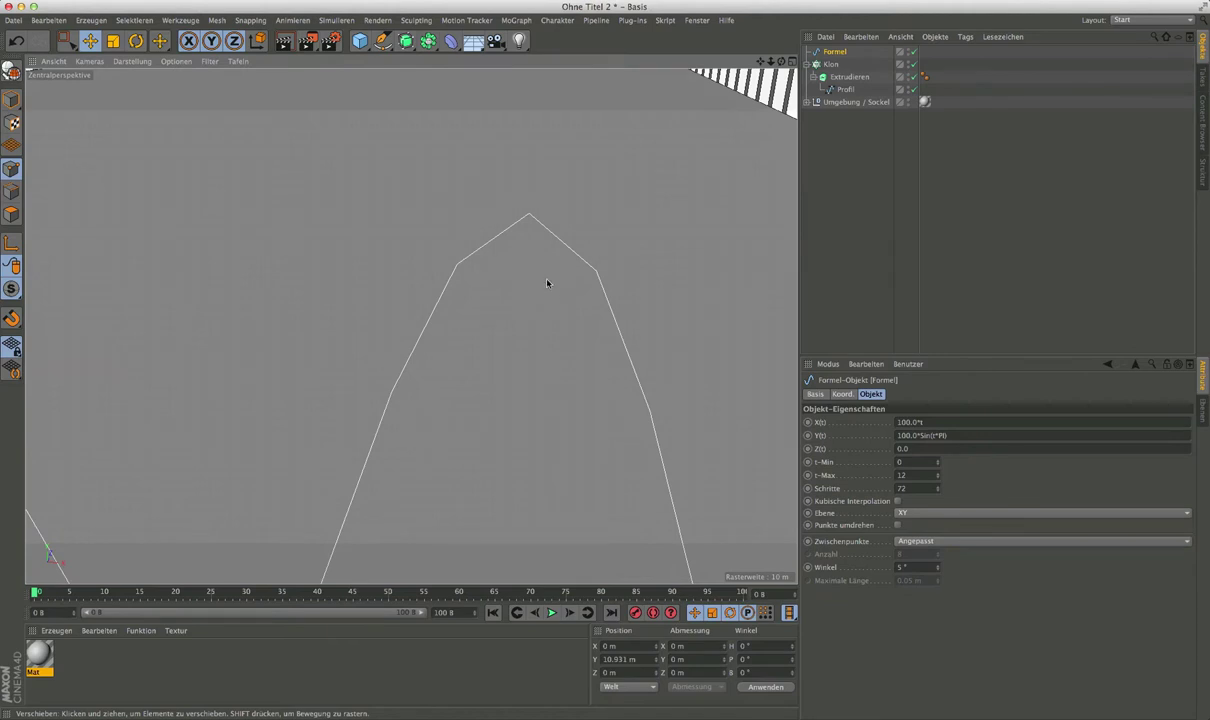
scroll(555, 289, down, 5)
scroll(545, 300, down, 3)
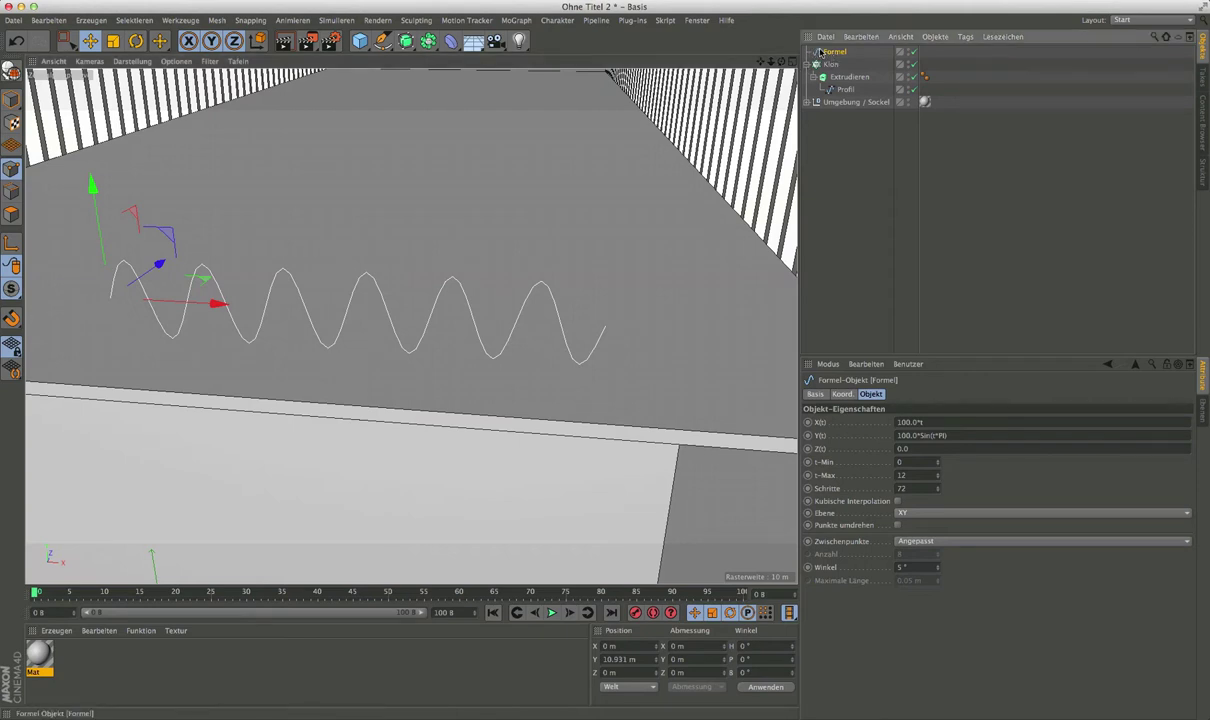
Rename the formula spline to 'Formel Basisspline'.
double_click(836, 52)
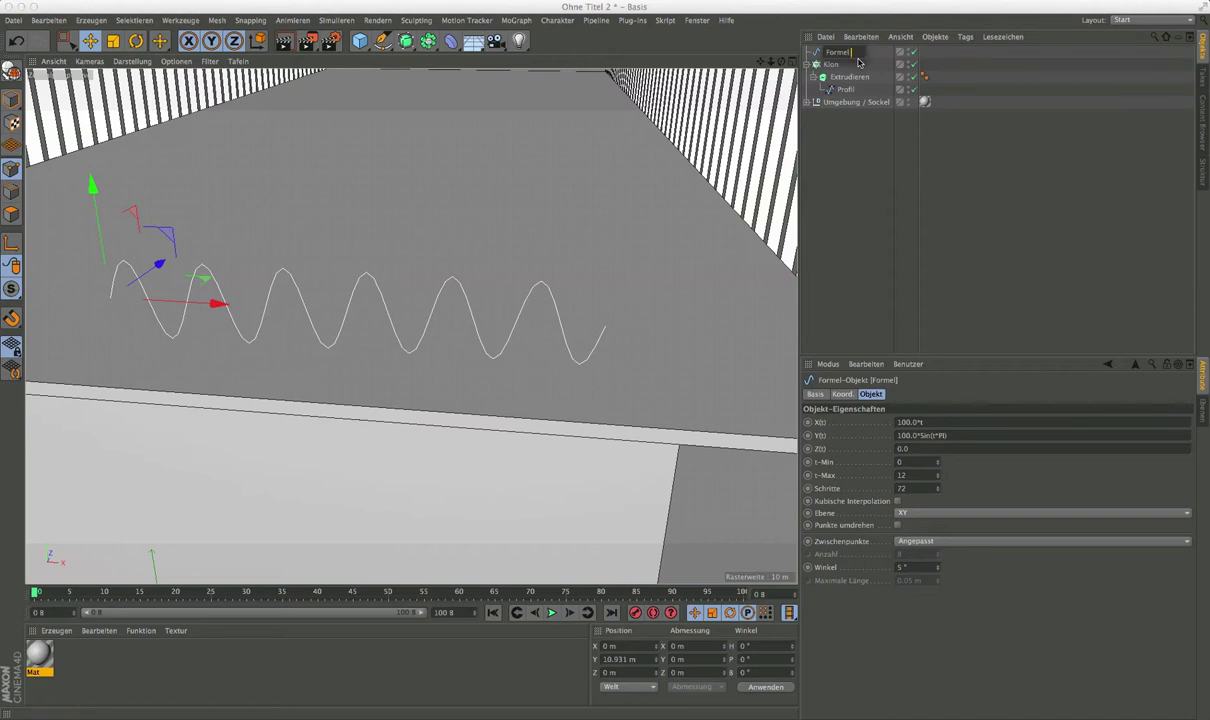
text(Baissp)
text(line)
key(Return)
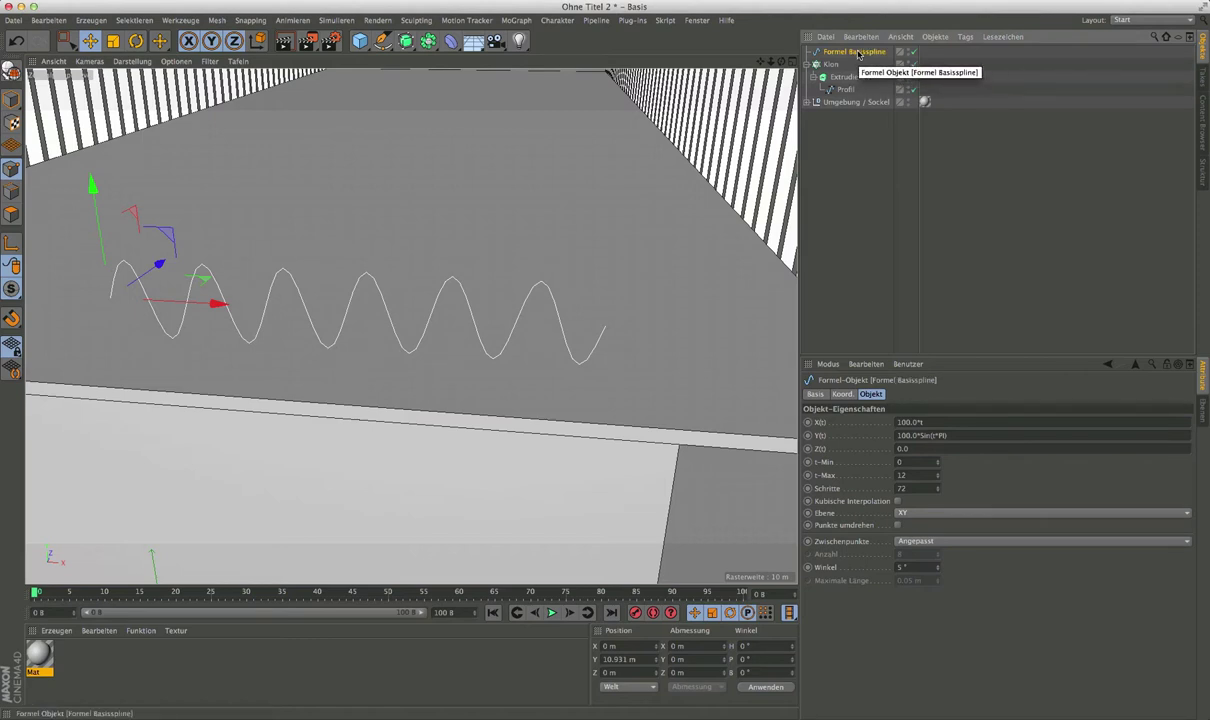
Convert the spline's current state into a new object and select the copy.
right_click(858, 54)
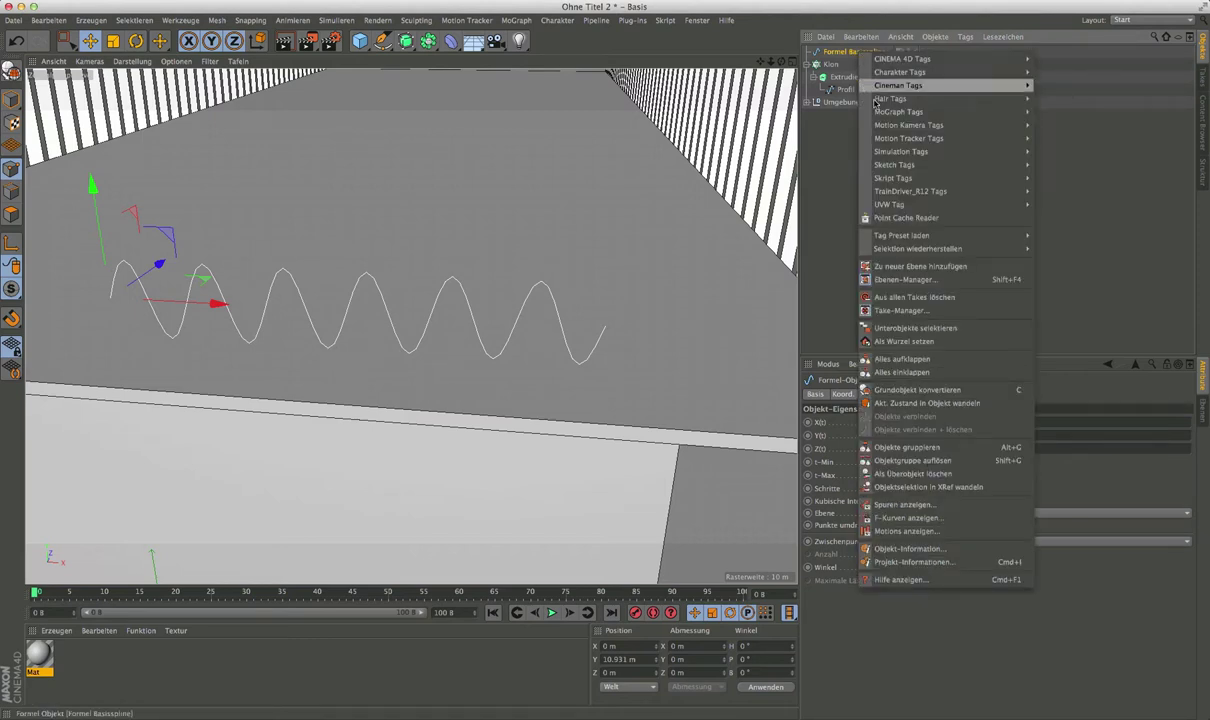
click(918, 404)
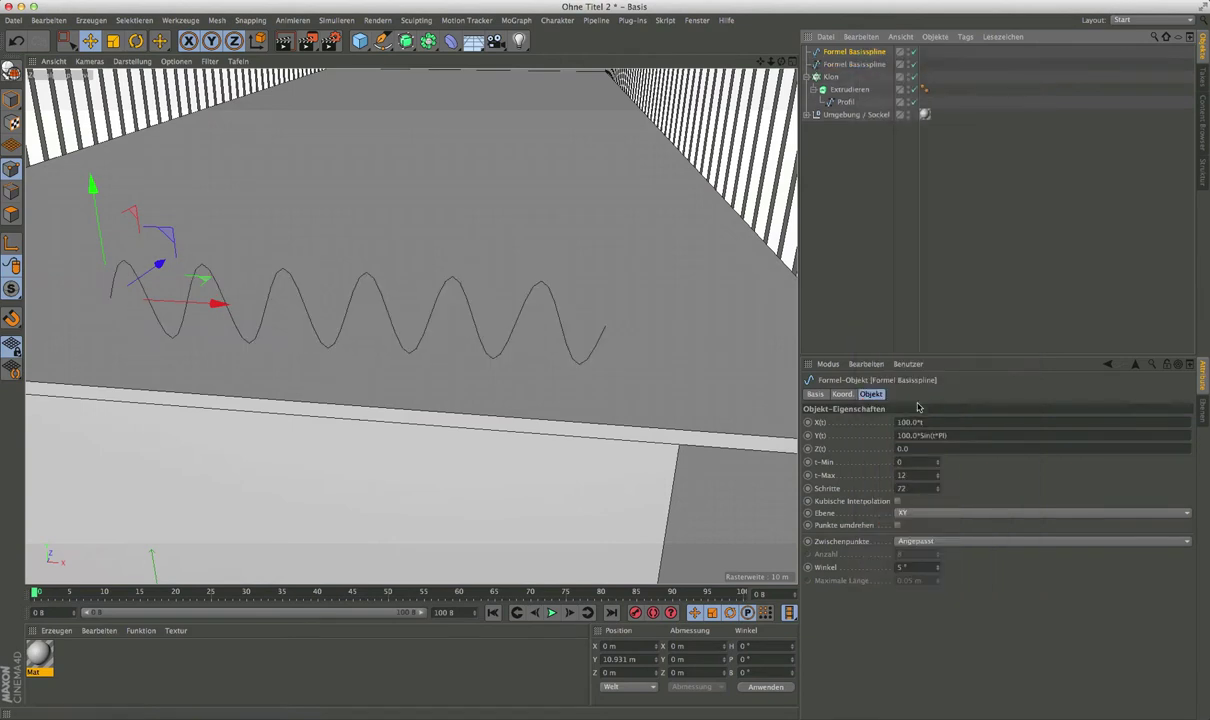
click(853, 51)
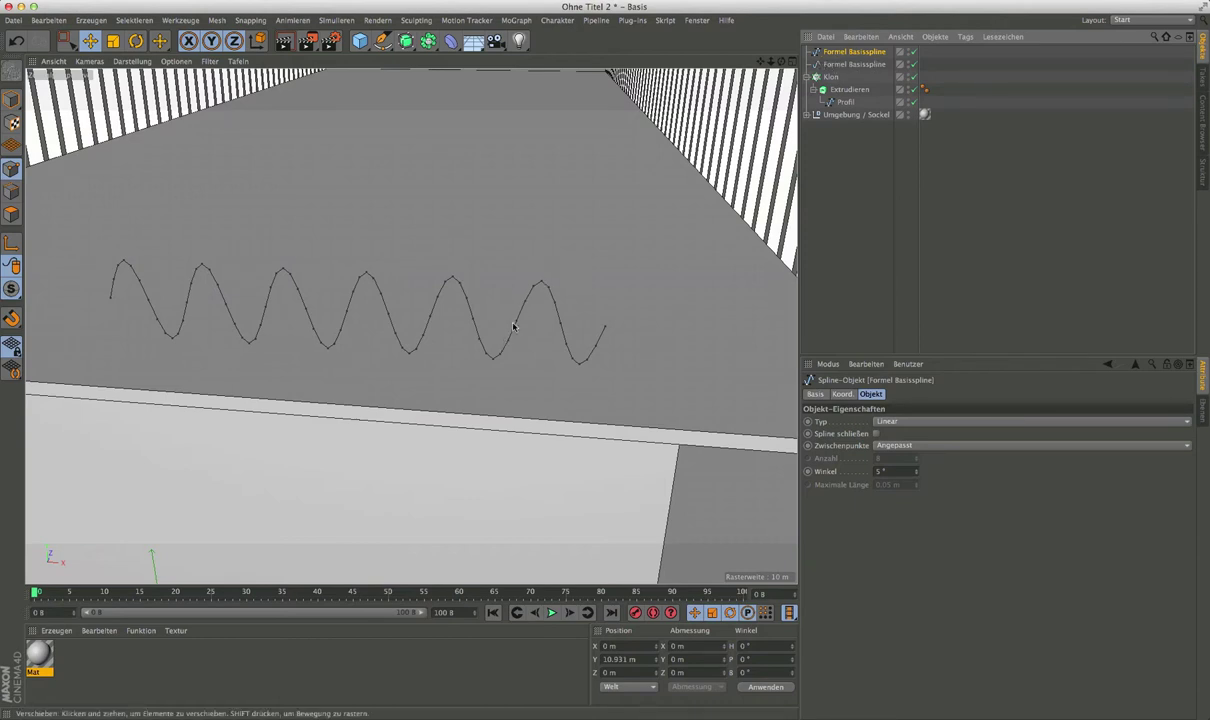
Disable the original Formel spline and set the converted copy's Typ to Kubisch.
click(911, 64)
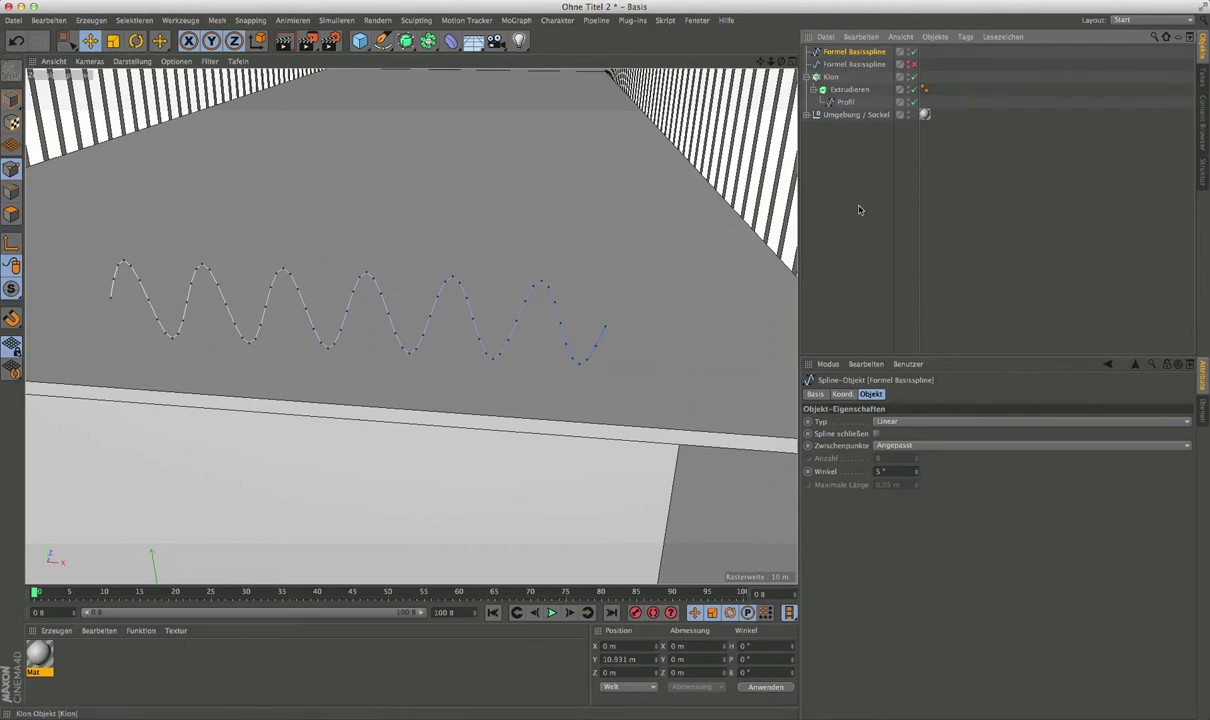
click(908, 425)
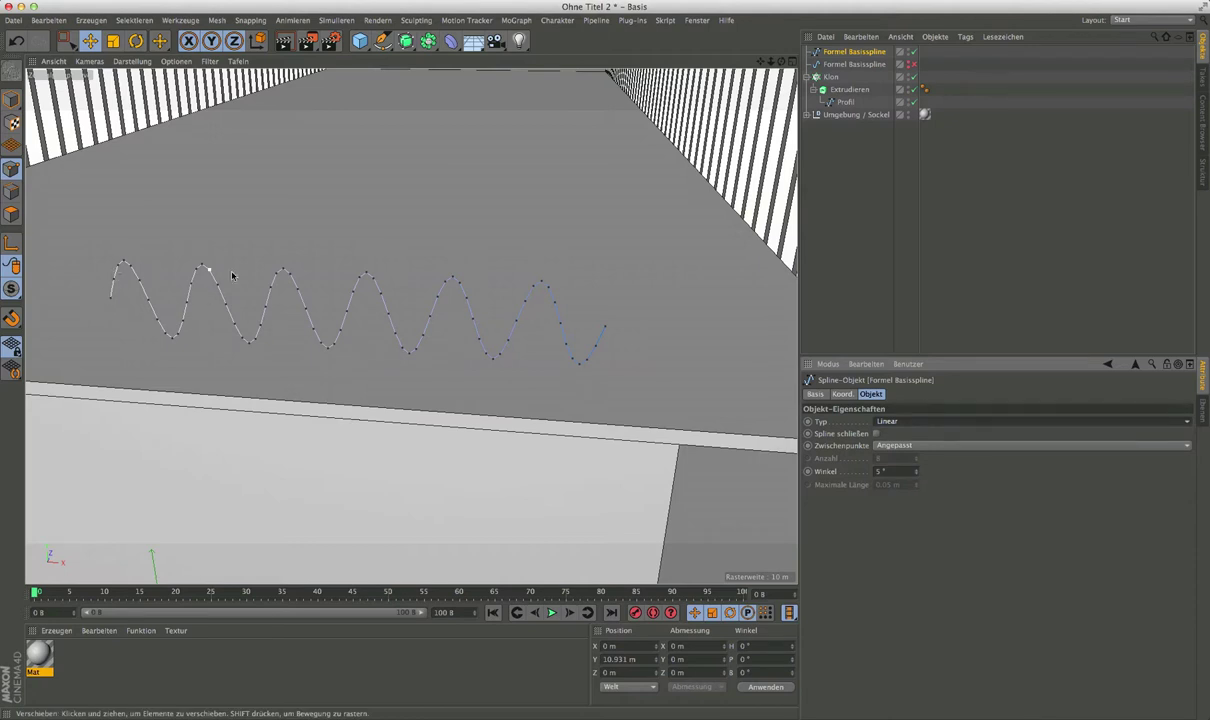
click(897, 426)
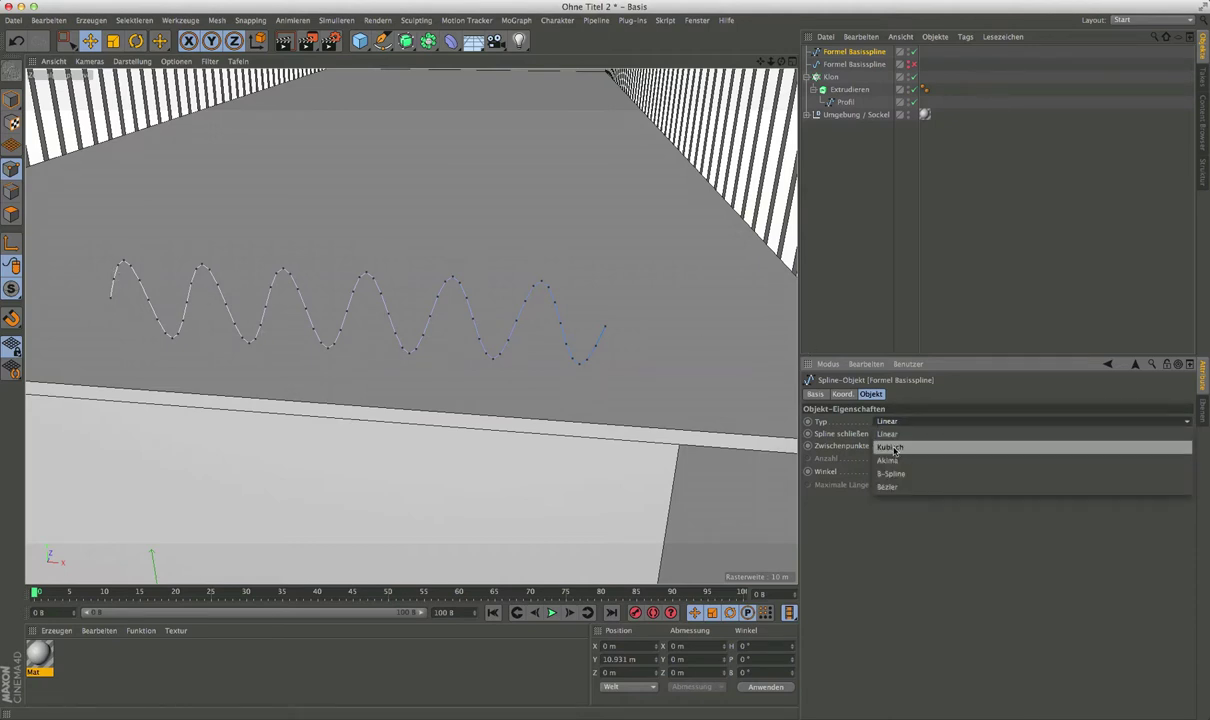
click(890, 447)
scroll(432, 263, up, 5)
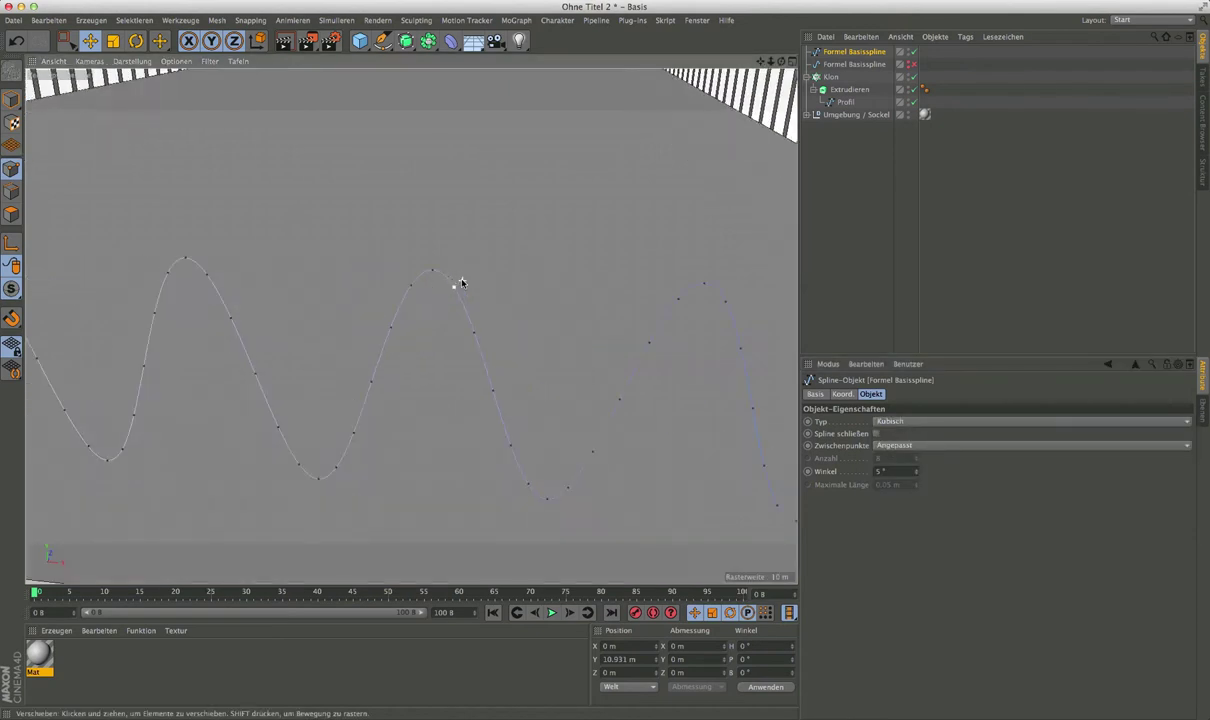
scroll(407, 271, down, 5)
scroll(335, 276, up, 3)
scroll(335, 278, up, 2)
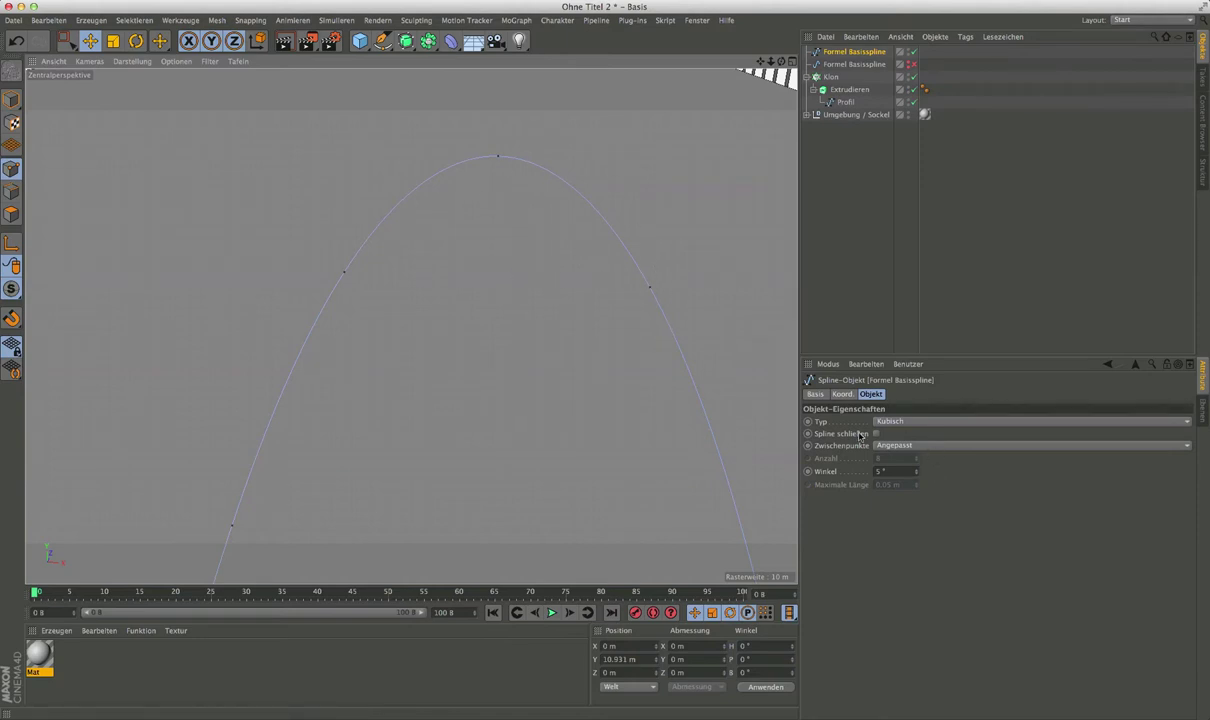
scroll(492, 269, down, 3)
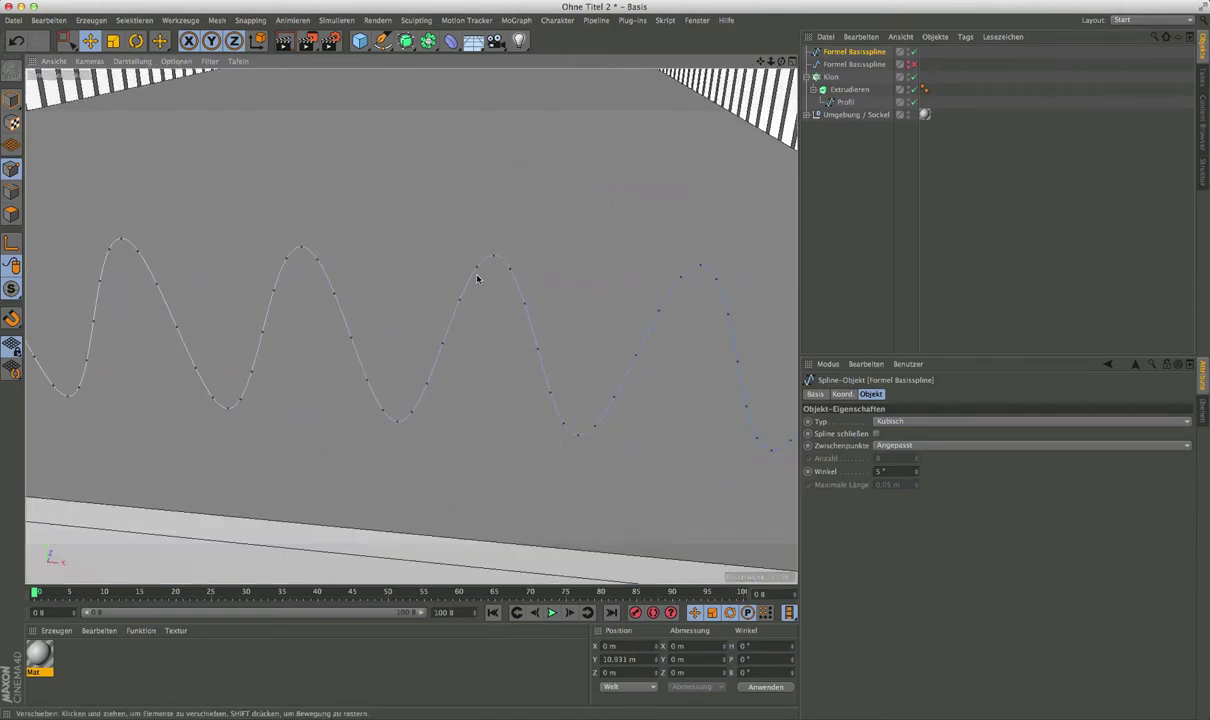
alt+drag(505, 277, 430, 277)
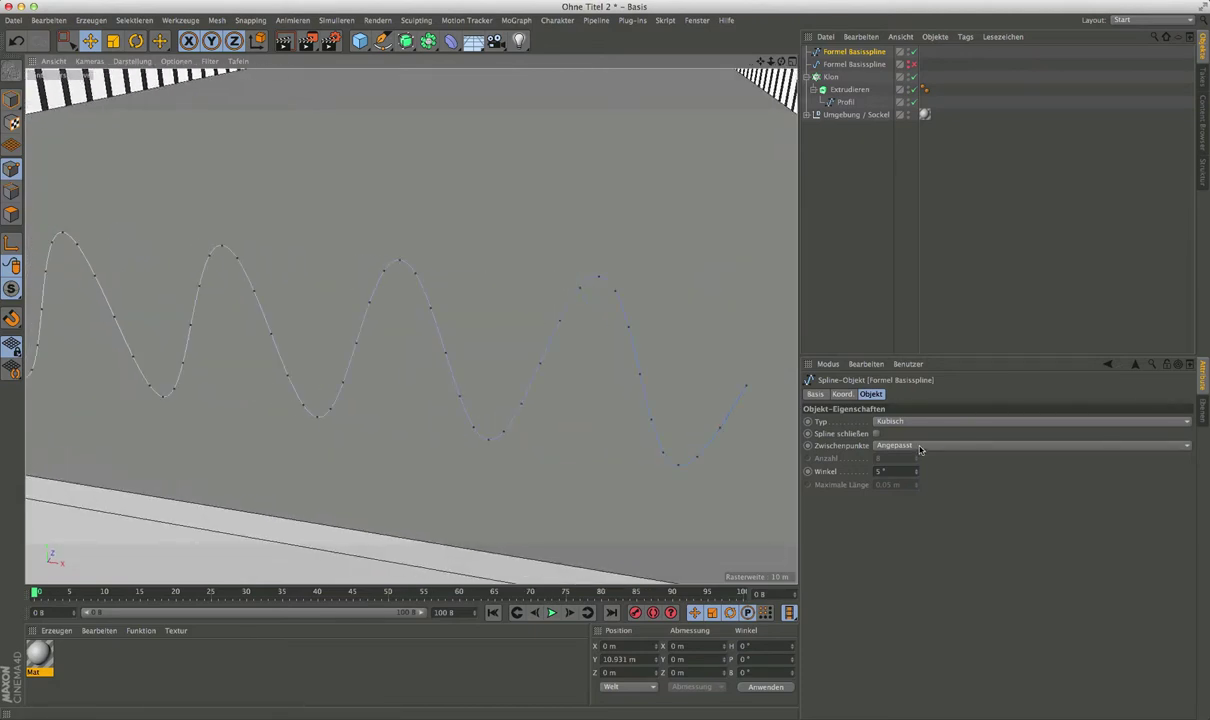
scroll(440, 318, down, 3)
scroll(440, 318, down, 2)
scroll(410, 330, down, 1)
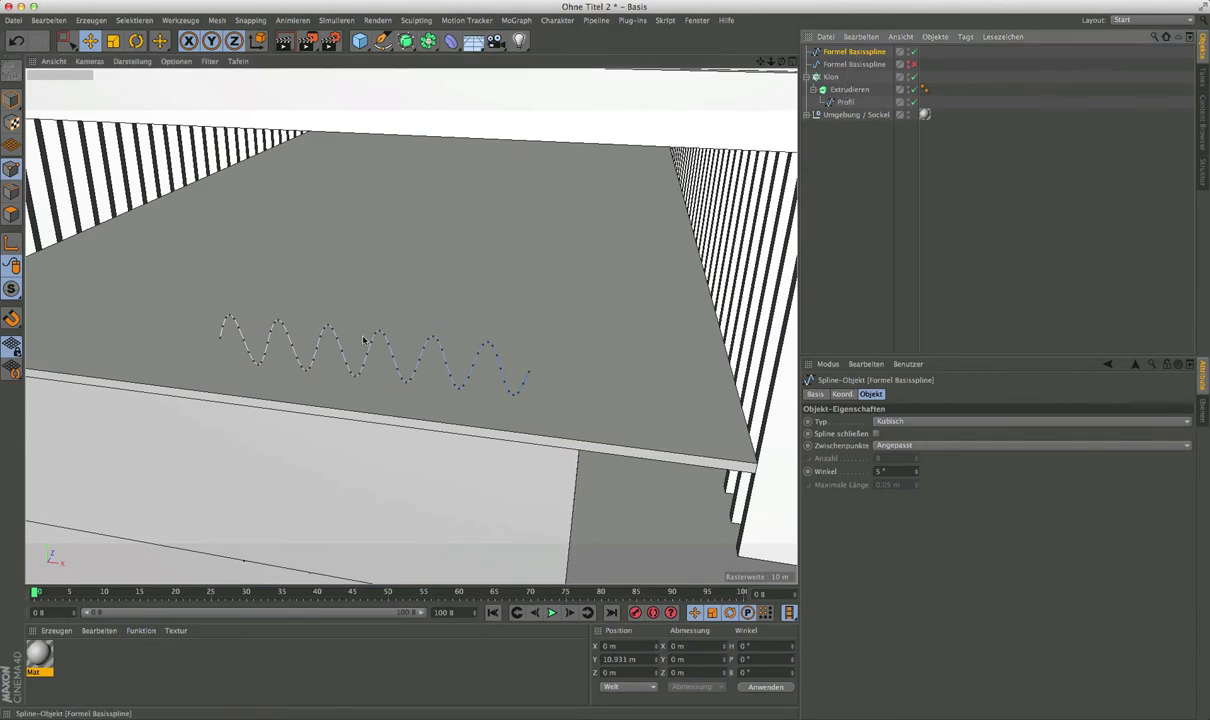
scroll(365, 341, down, 3)
scroll(300, 325, down, 2)
scroll(270, 320, down, 2)
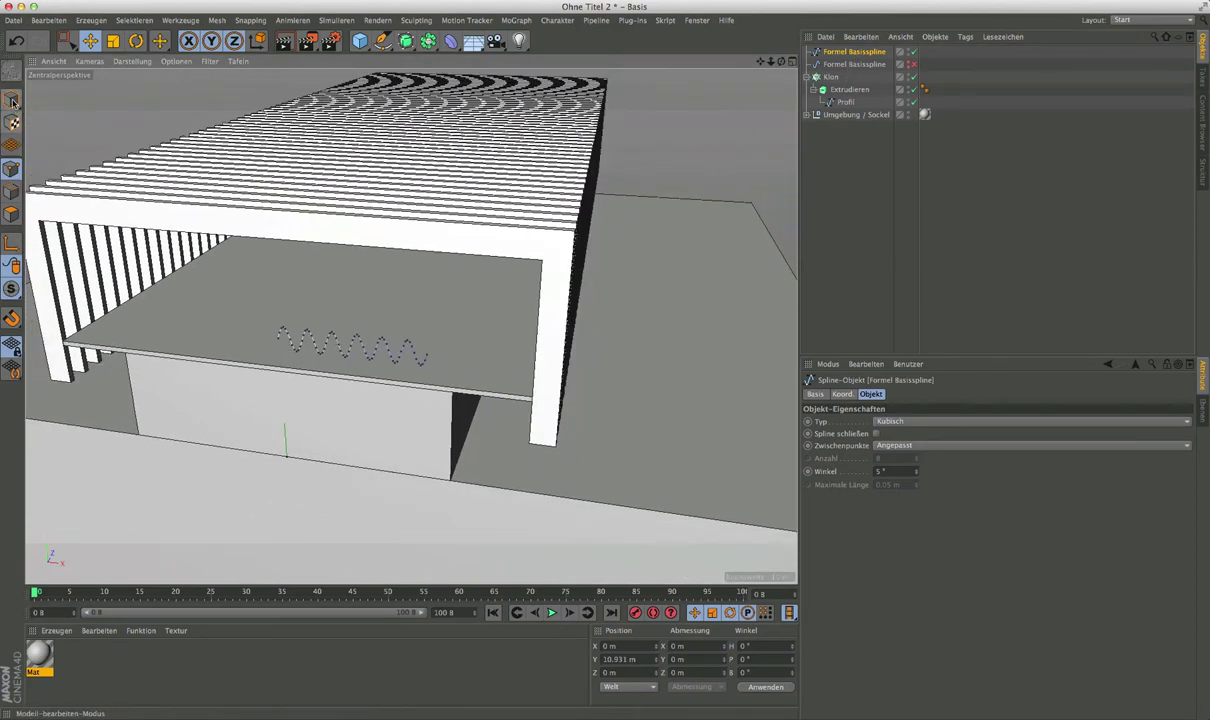
Return to Model mode and add a Spline deformer from the Deformer palette.
click(12, 101)
mouse_move(351, 391)
alt+mouse_down()
mouse_move(284, 405)
mouse_move(397, 352)
alt+mouse_up()
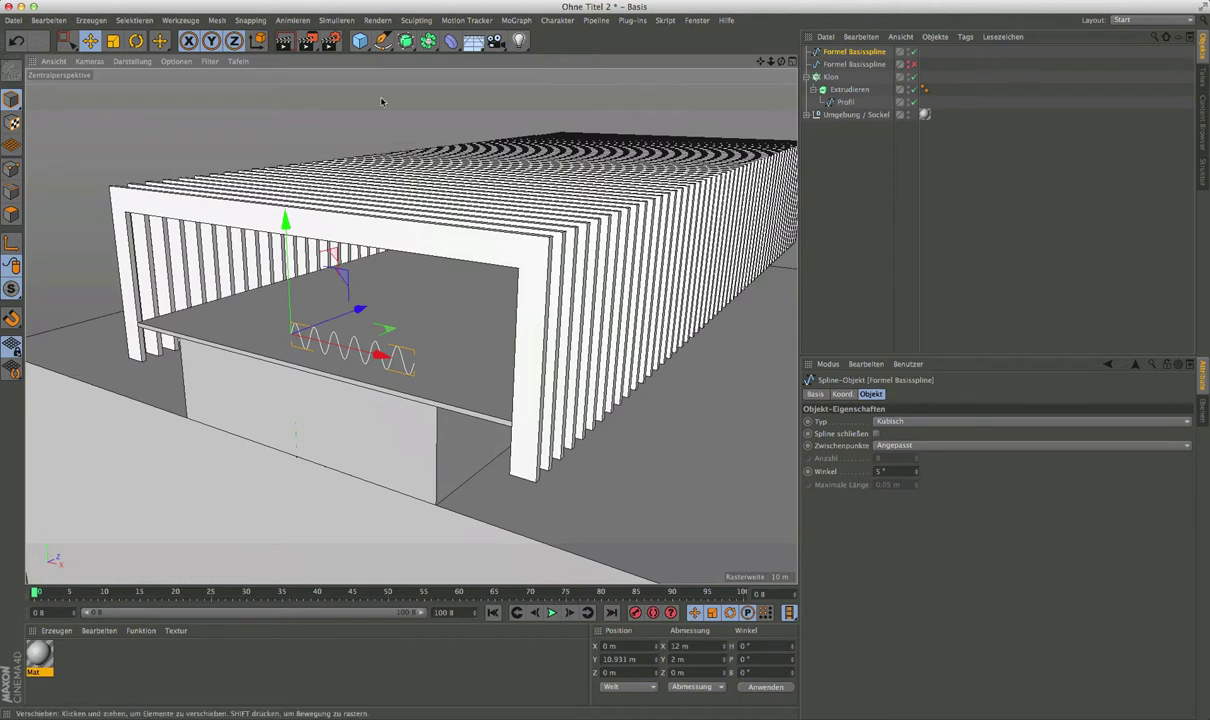
click(451, 41)
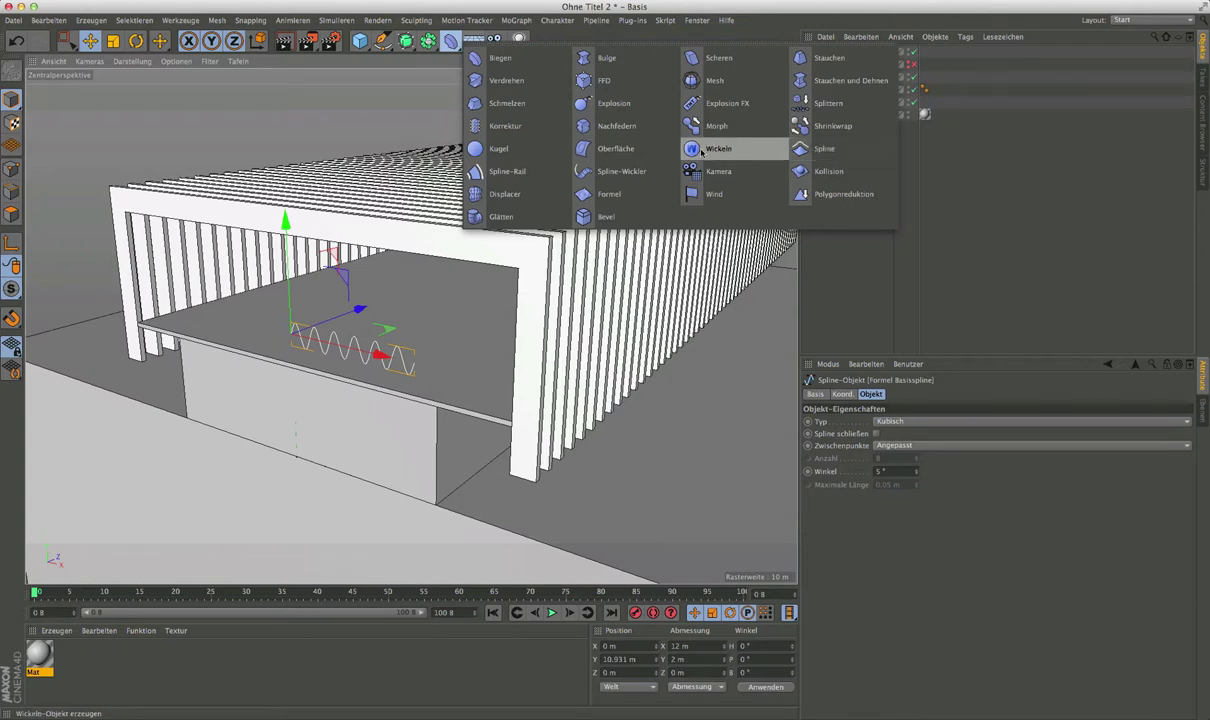
click(814, 151)
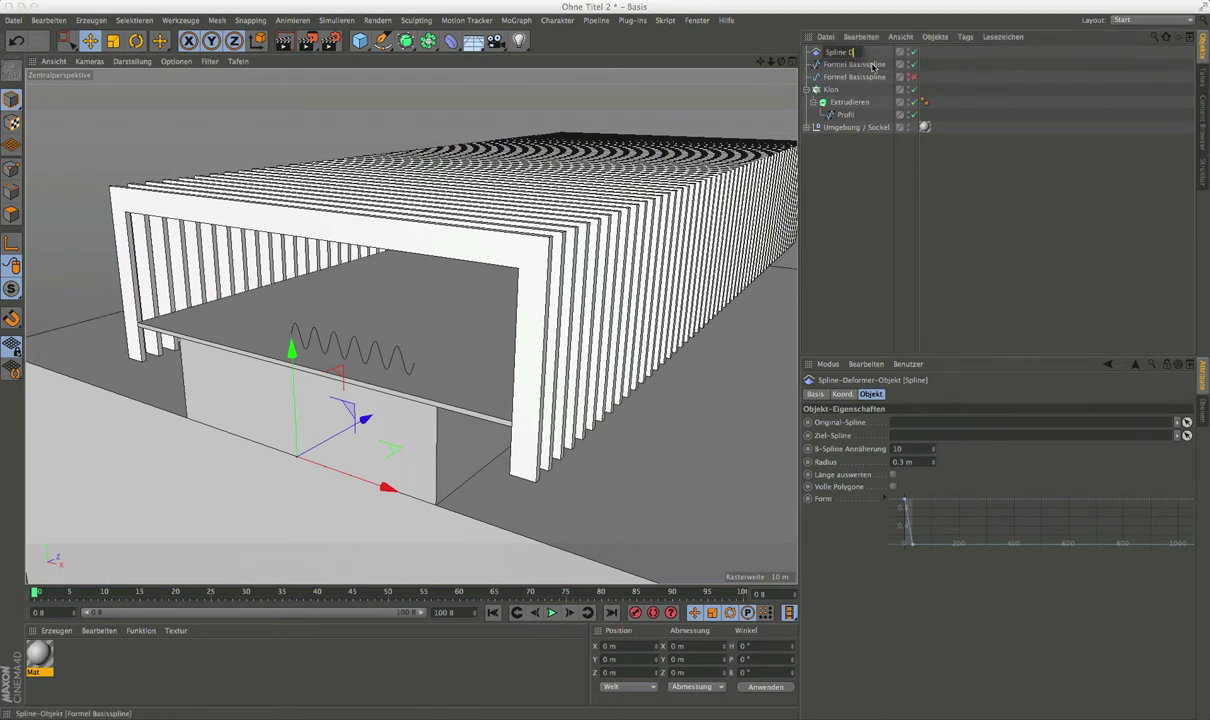
Name the deformer 'Spline Deformer' and the converted sine spline 'Basisspline Ziel'.
text(mer)
key(Return)
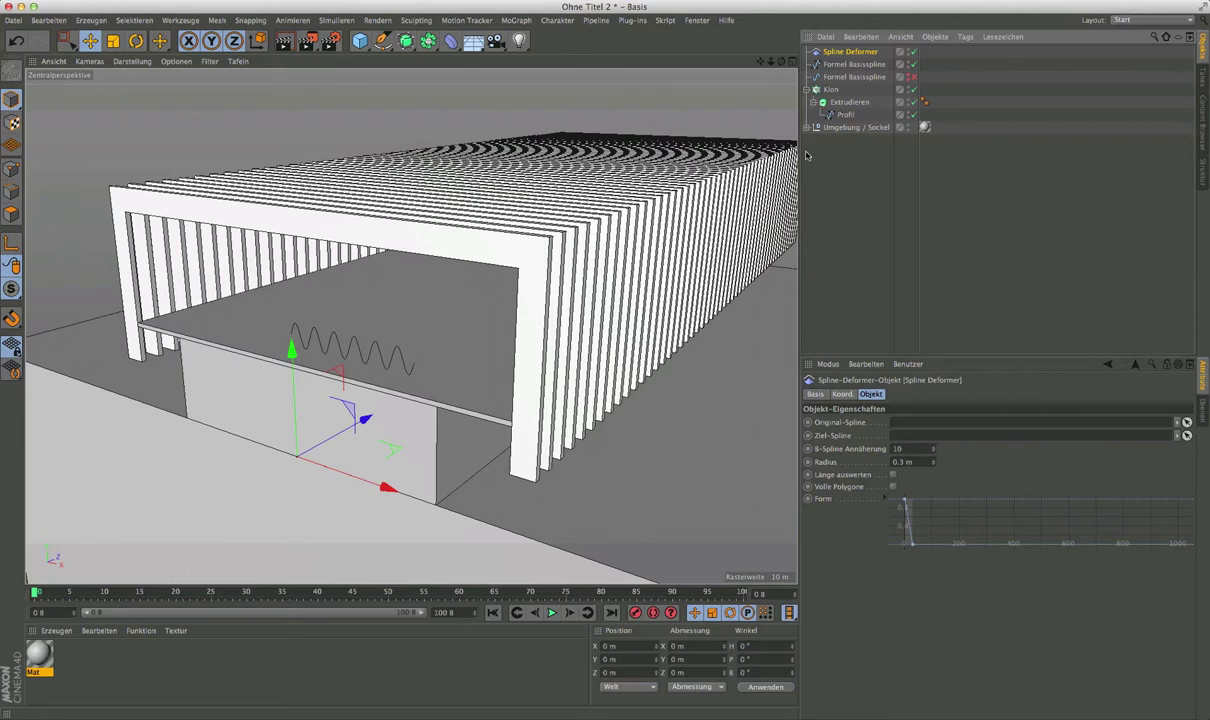
click(855, 65)
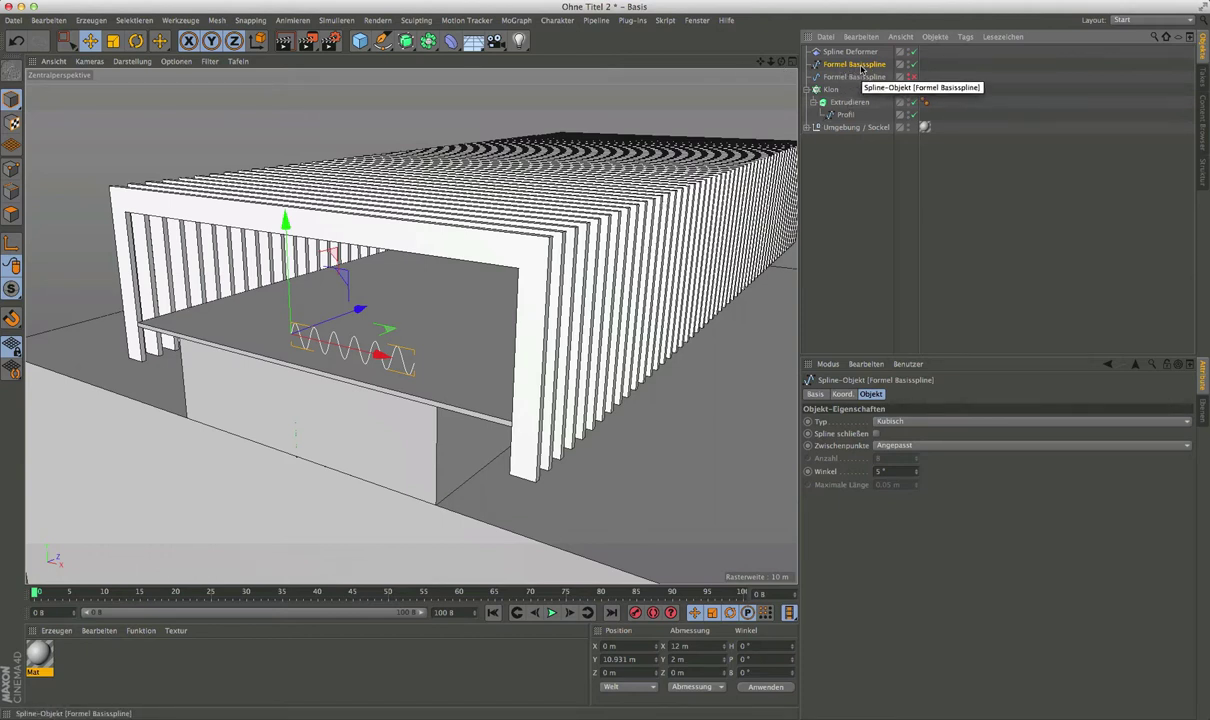
double_click(843, 66)
text(Basisspline)
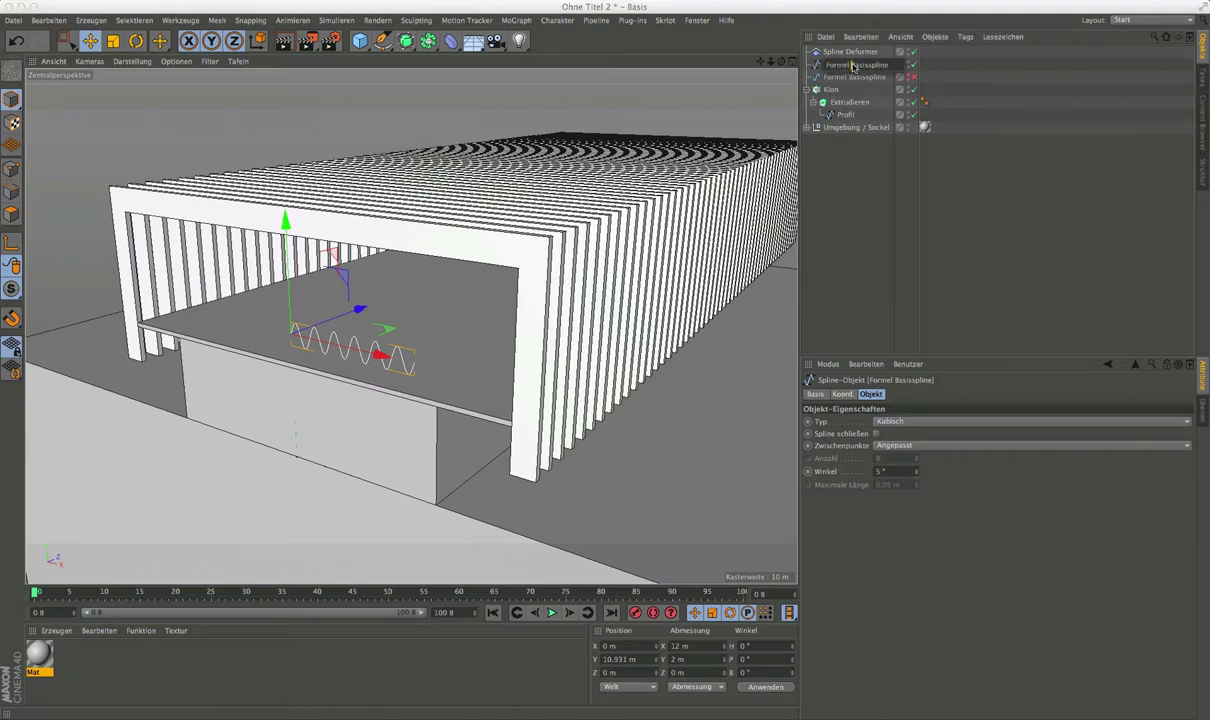
key(Return)
key(Return)
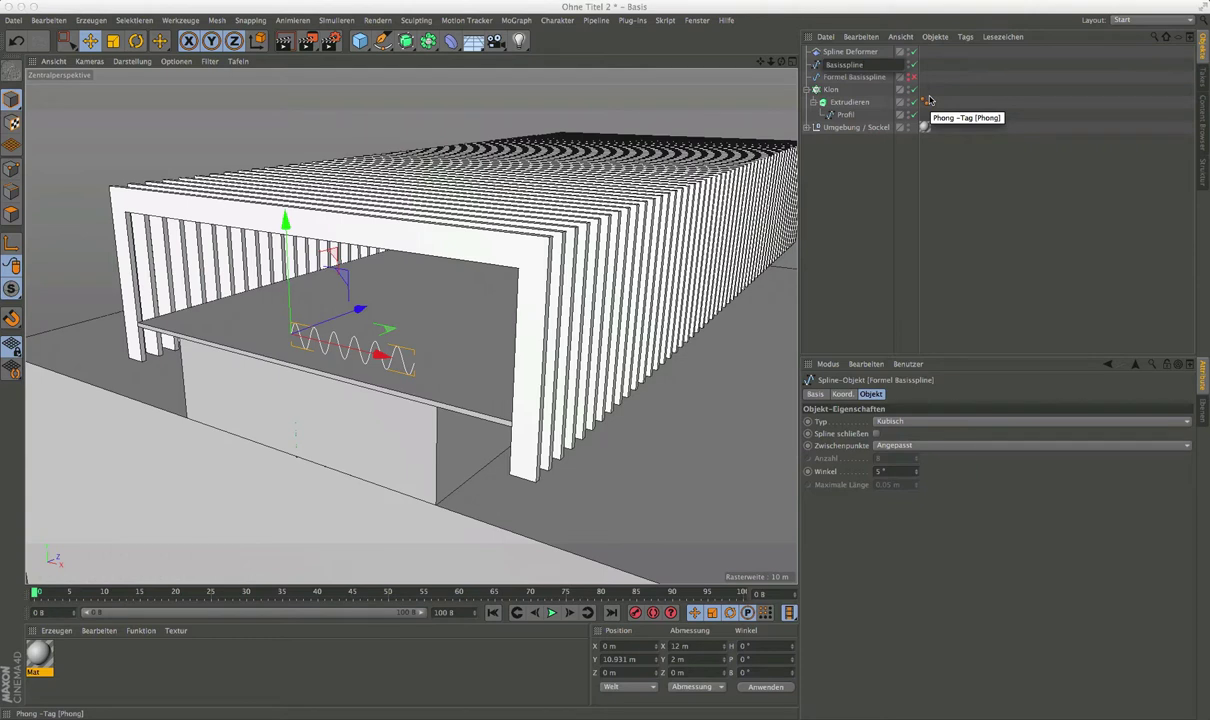
text( Ziel)
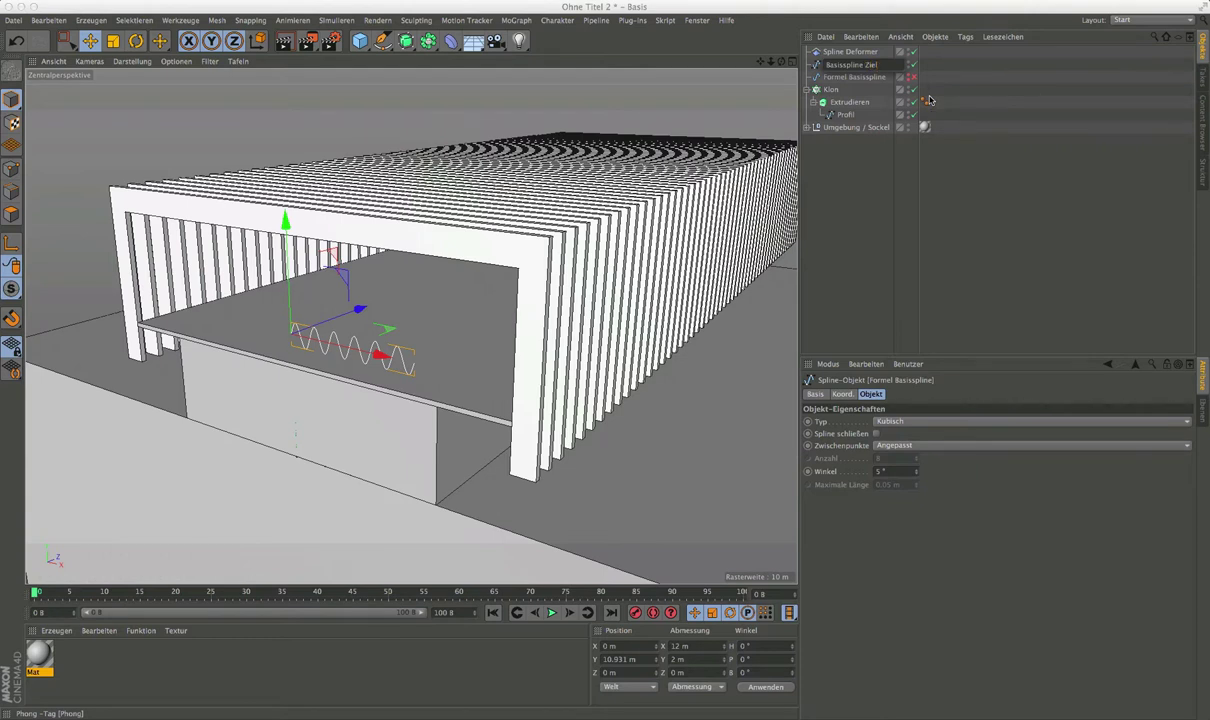
click(829, 65)
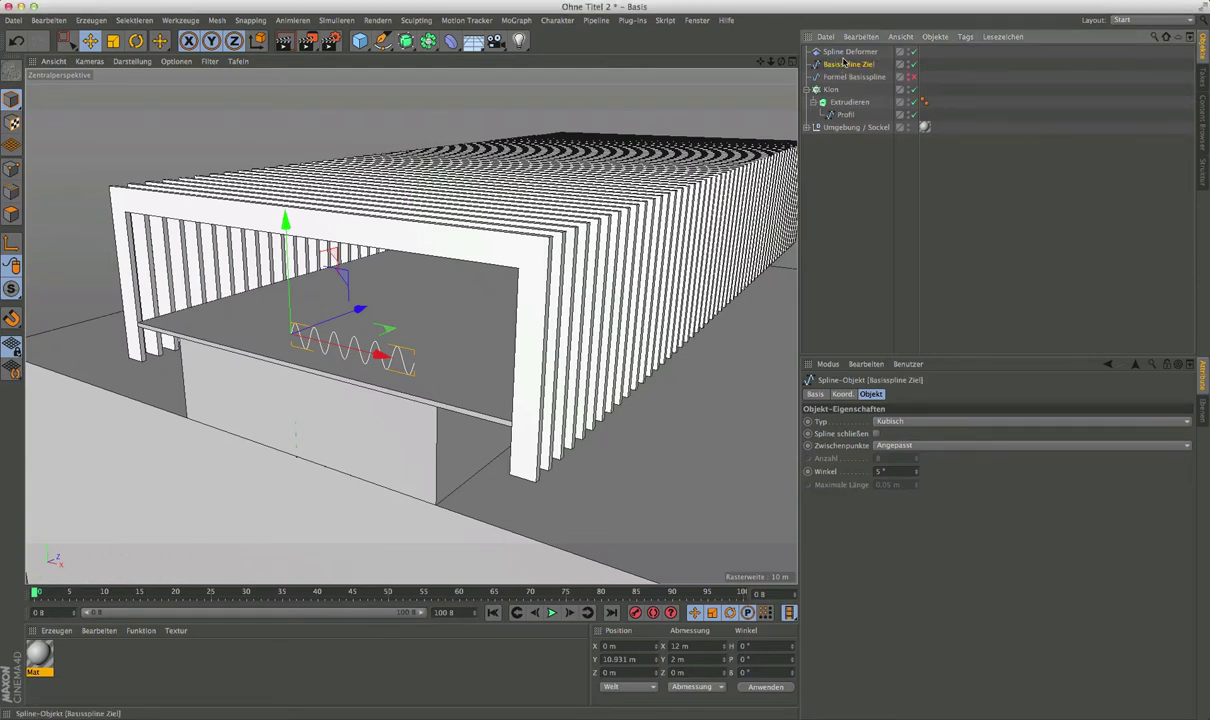
Duplicate Basisspline Ziel as 'Basisspline Original' and flatten the copy to Y size 0 m.
ctrl+drag(843, 61, 852, 79)
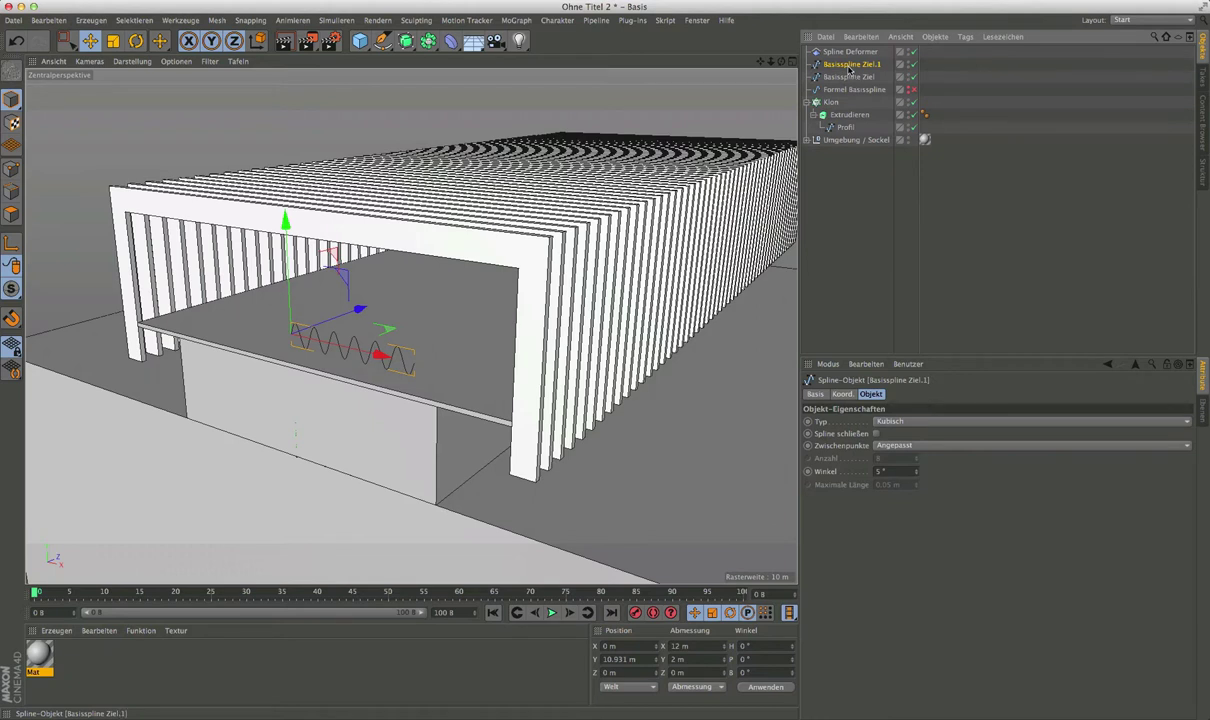
double_click(848, 67)
drag(866, 67, 892, 67)
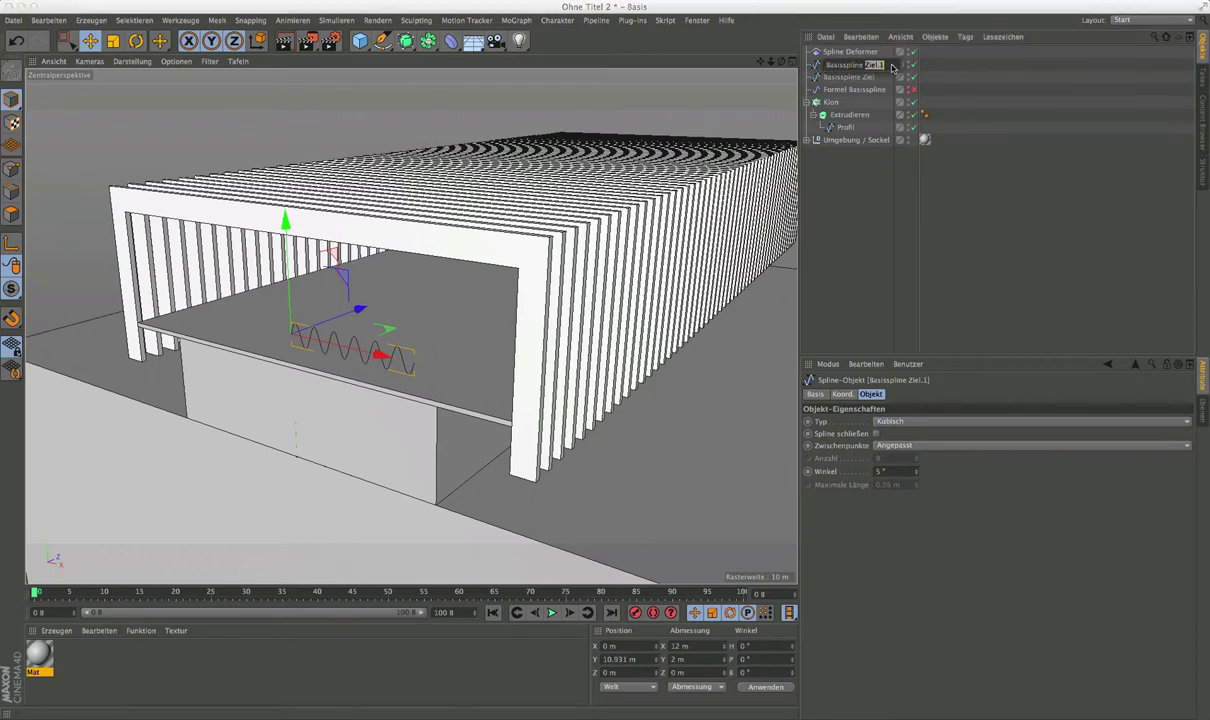
text(Q)
key(Return)
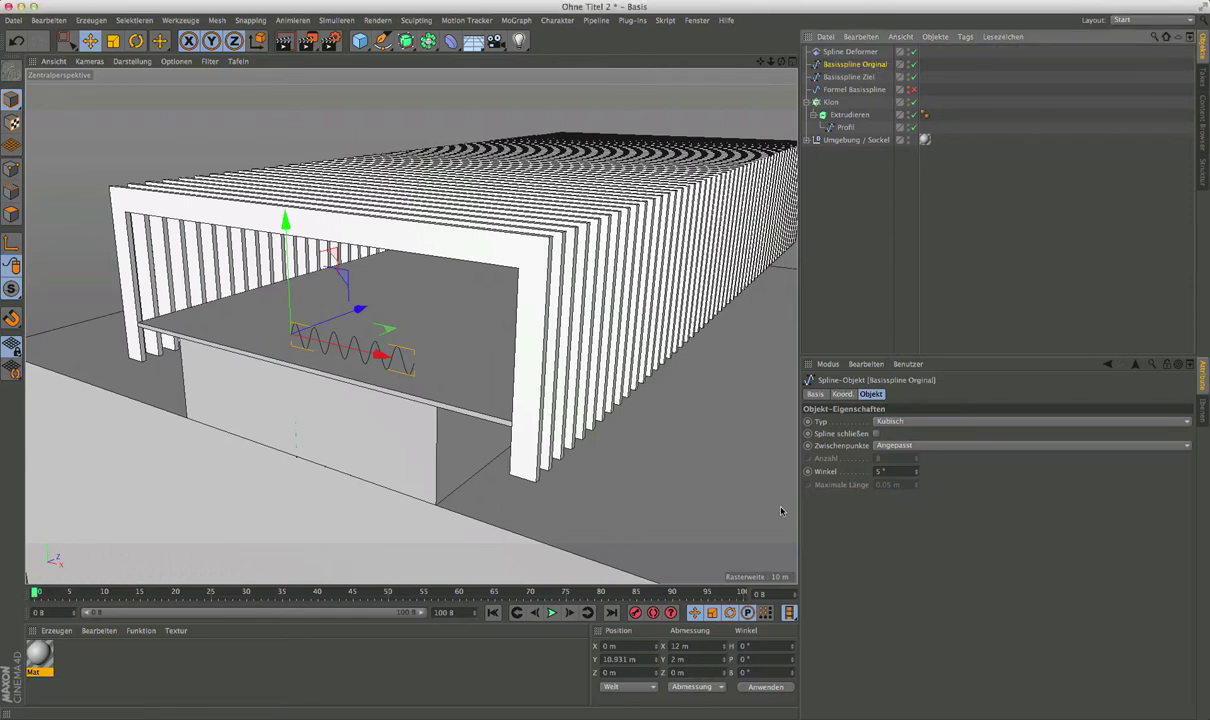
click(677, 659)
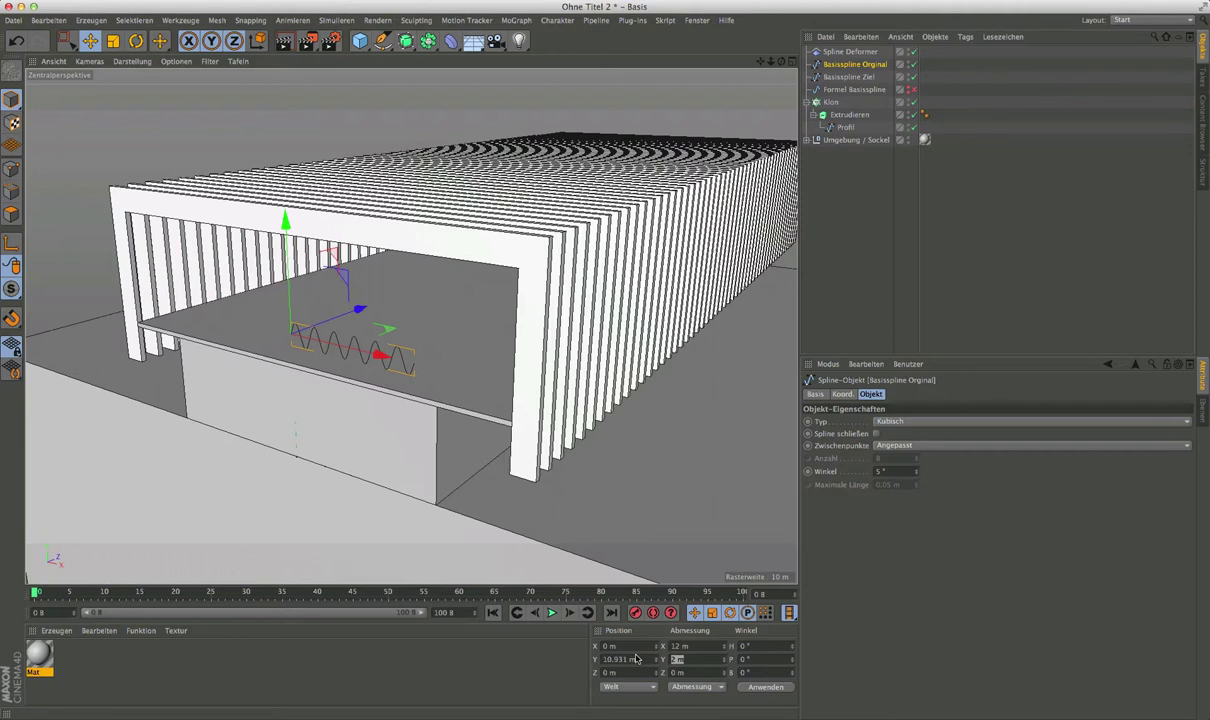
text(0)
key(Return)
click(850, 51)
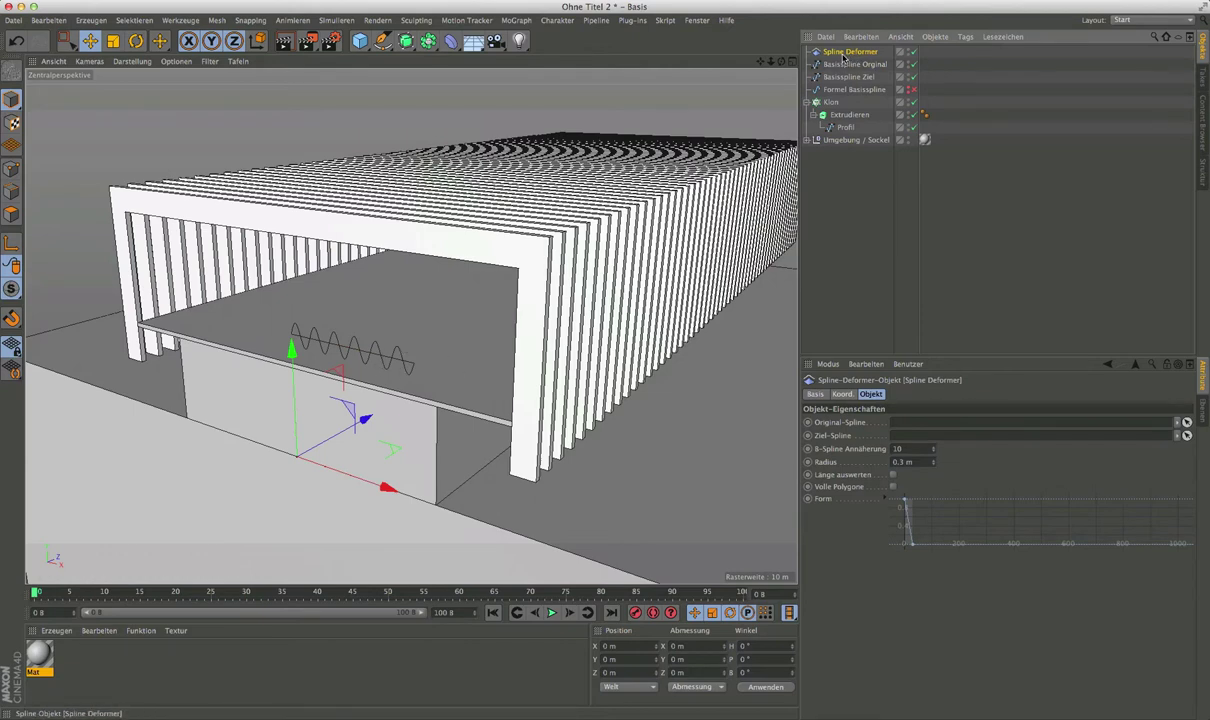
scroll(343, 319, down, 3)
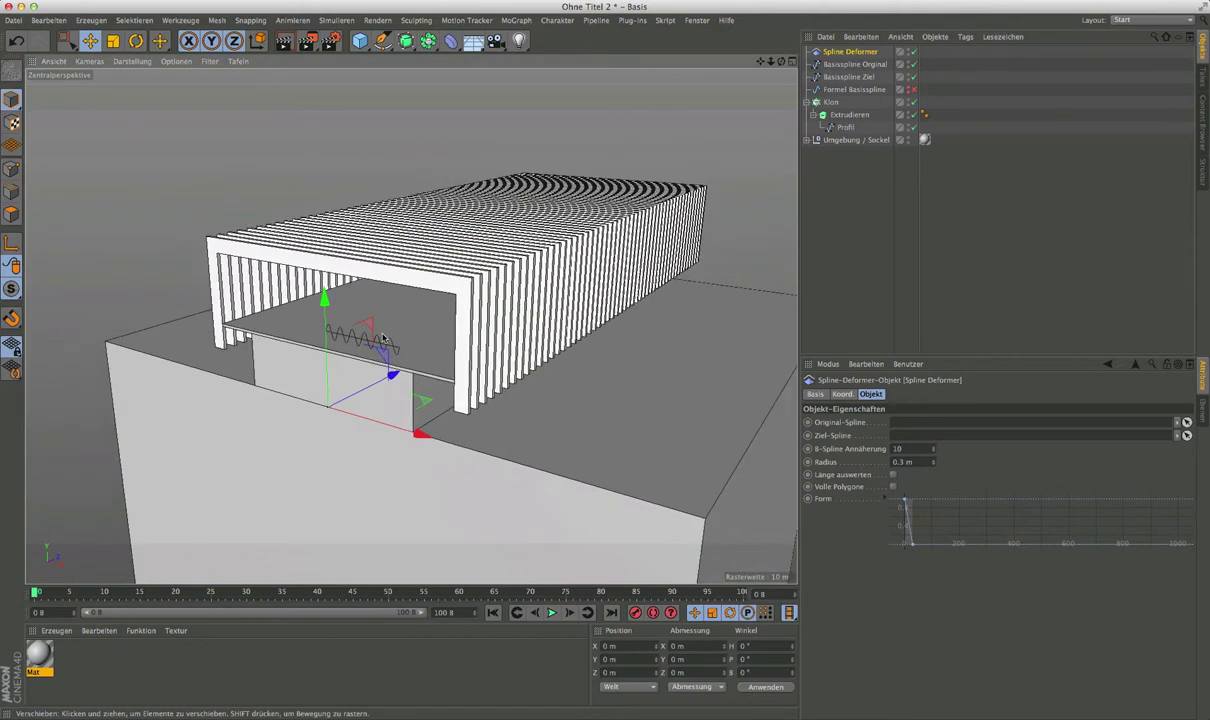
Select both base splines, rotate them, and raise them up toward the roof.
alt+drag(367, 317, 378, 348)
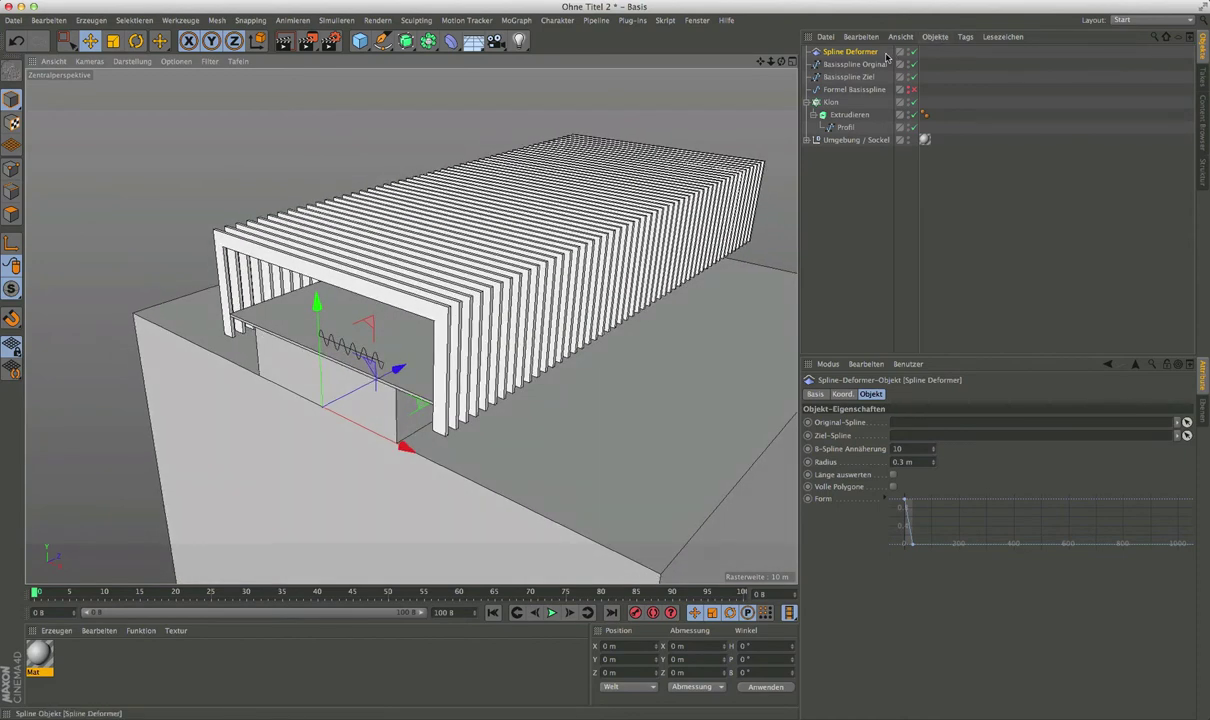
click(830, 64)
ctrl+click(835, 77)
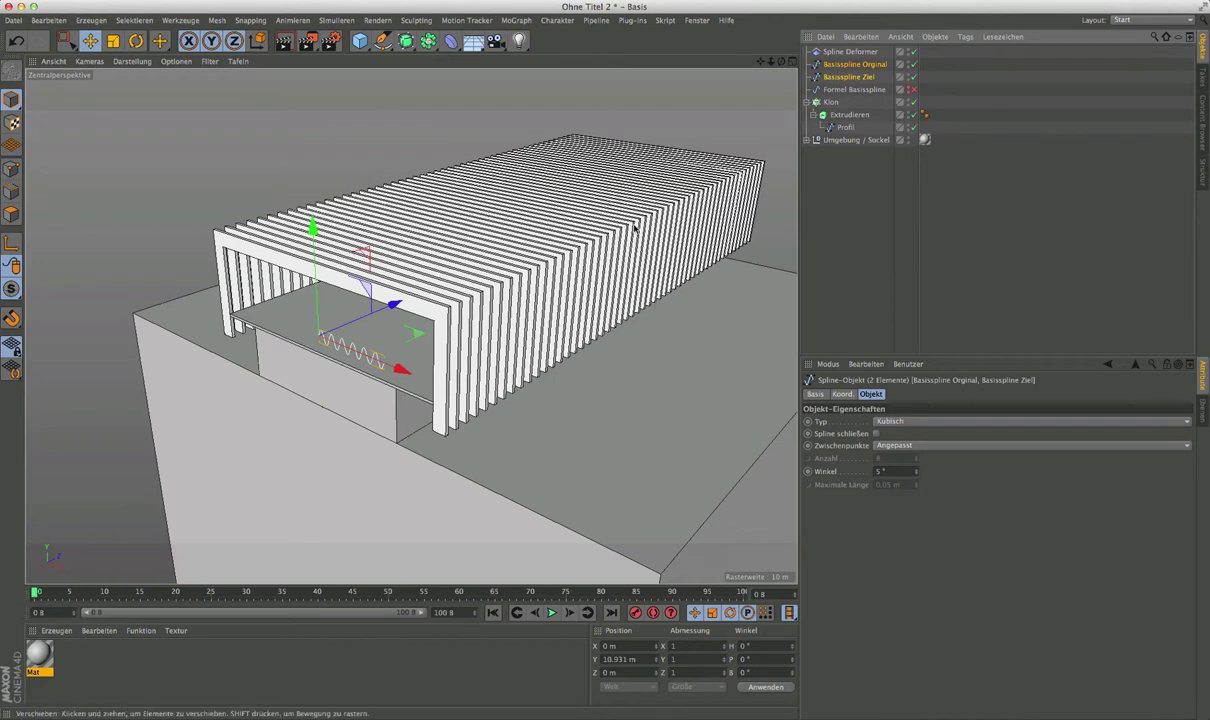
key(r)
mouse_move(288, 355)
mouse_down()
mouse_move(379, 342)
mouse_move(350, 346)
mouse_move(433, 373)
mouse_move(431, 362)
mouse_up()
click(89, 40)
mouse_move(242, 284)
mouse_down()
mouse_move(398, 215)
mouse_move(352, 347)
mouse_up()
Stretch both splines along their length and increase their wave height.
scroll(352, 347, up, 5)
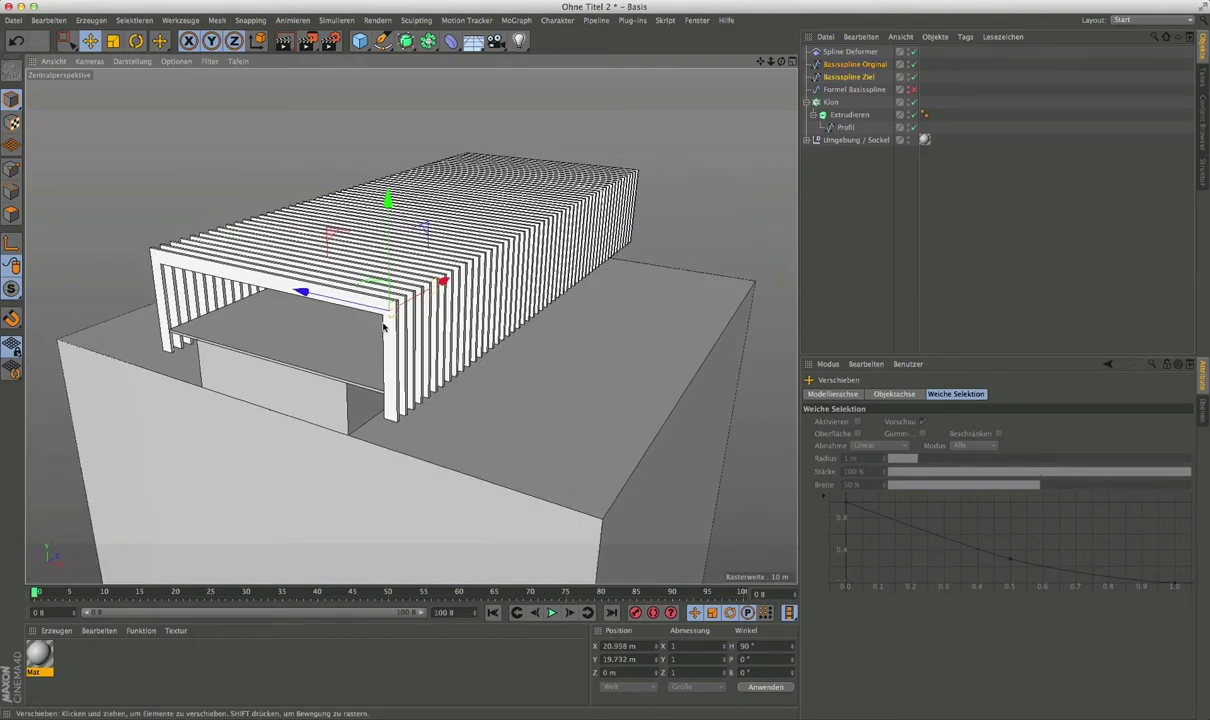
mouse_move(365, 318)
alt+mouse_down()
mouse_move(249, 265)
mouse_move(256, 310)
mouse_move(323, 409)
alt+mouse_up()
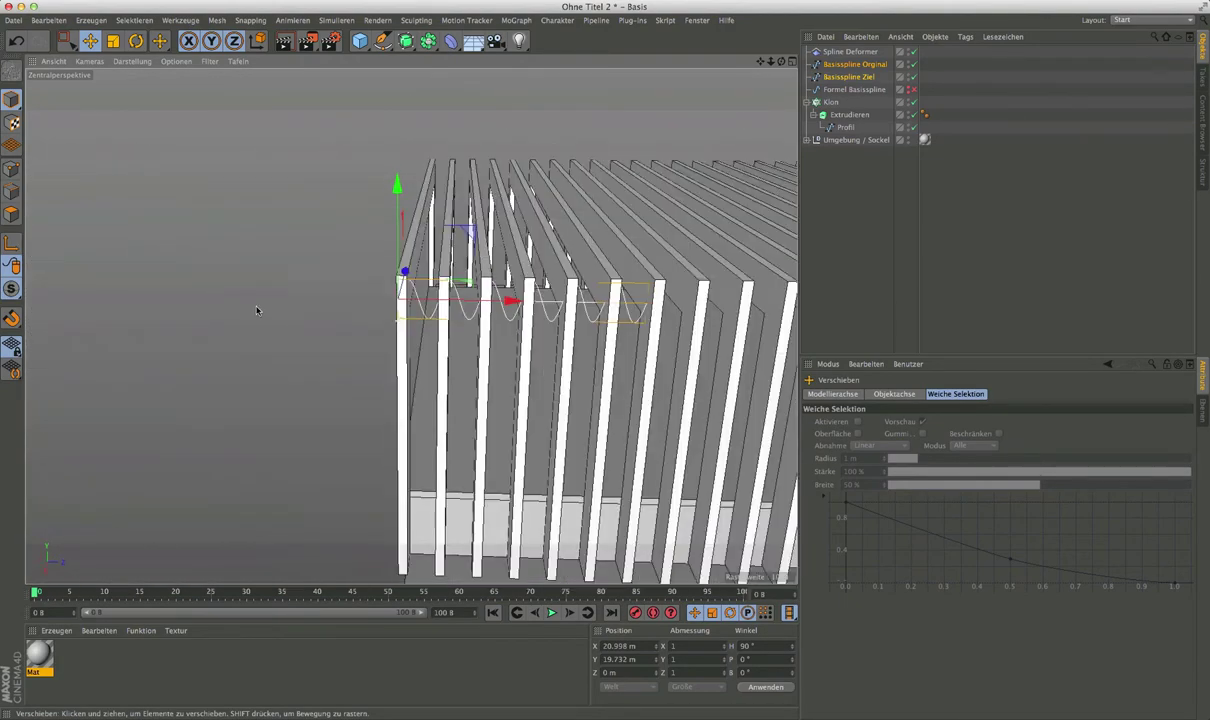
scroll(284, 348, down, 3)
scroll(284, 351, down, 3)
key(t)
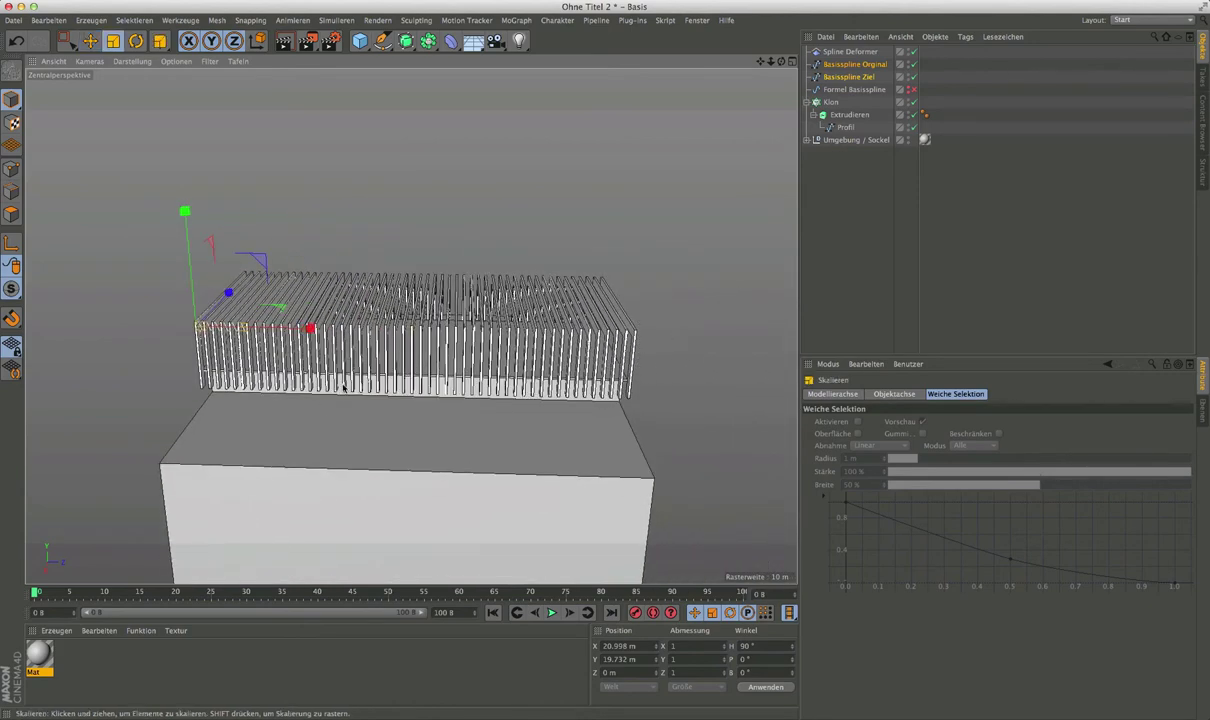
drag(307, 328, 797, 350)
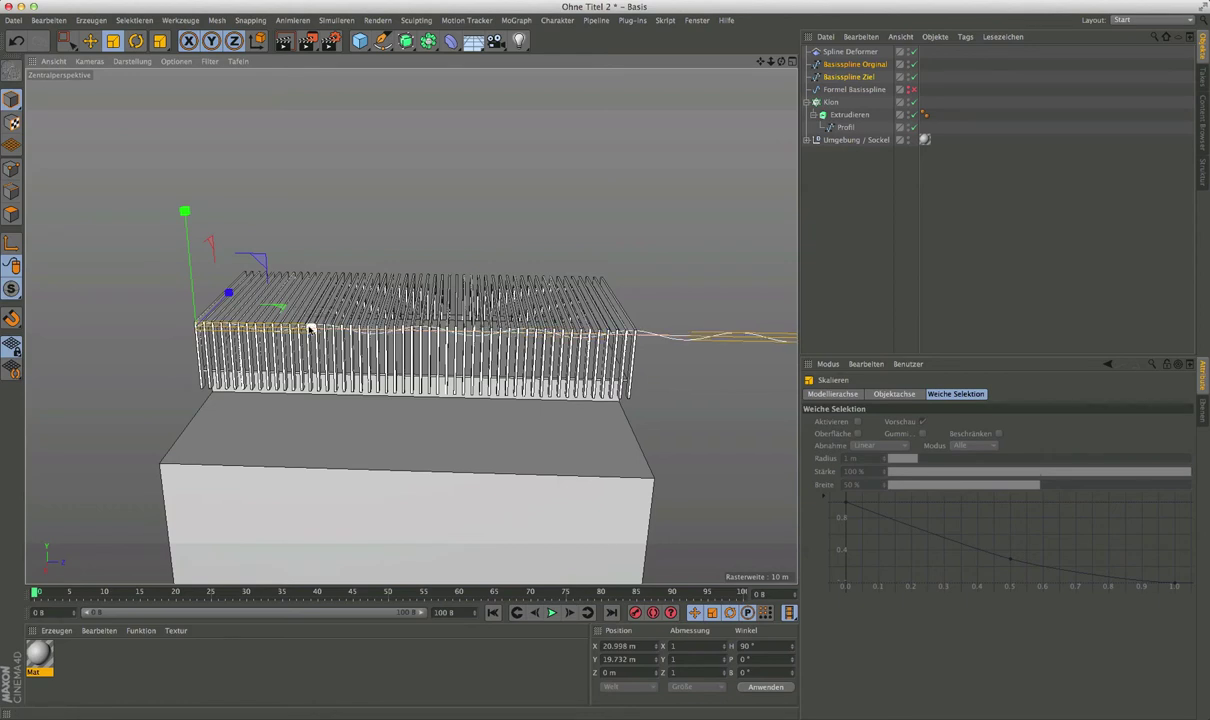
drag(184, 211, 168, 88)
alt+drag(290, 370, 336, 330)
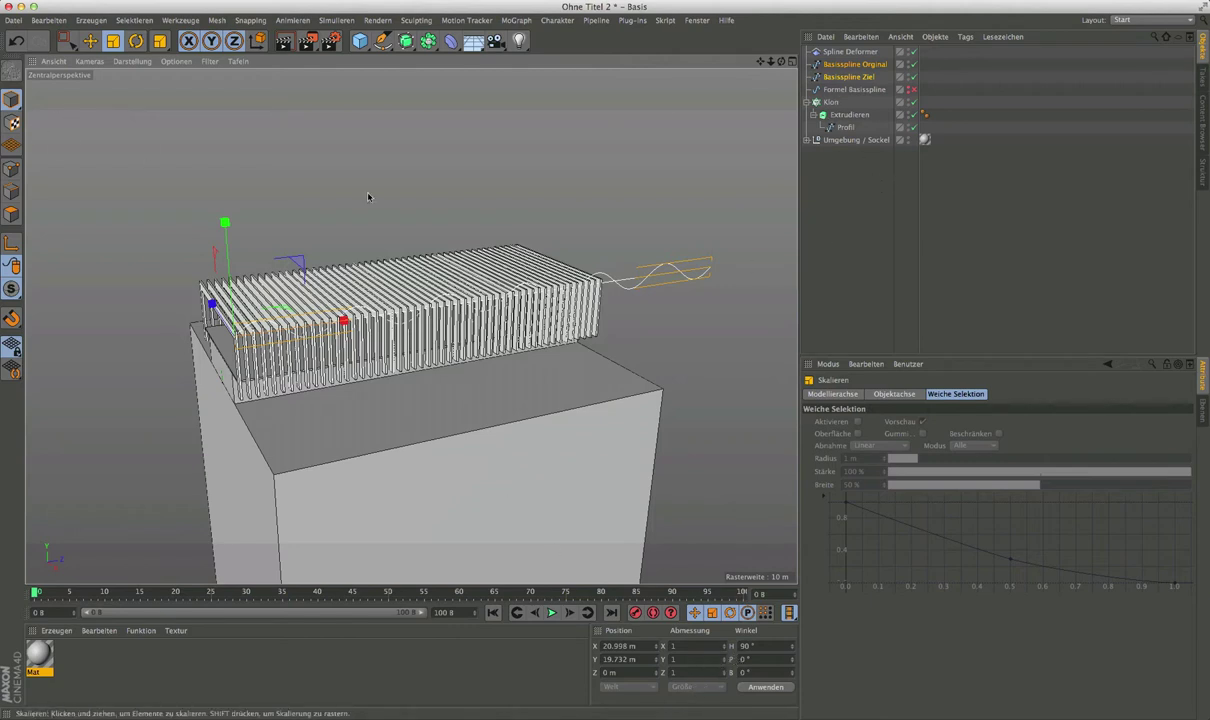
Move both Basisspline objects along the Z axis so they span the slatted frames.
click(838, 63)
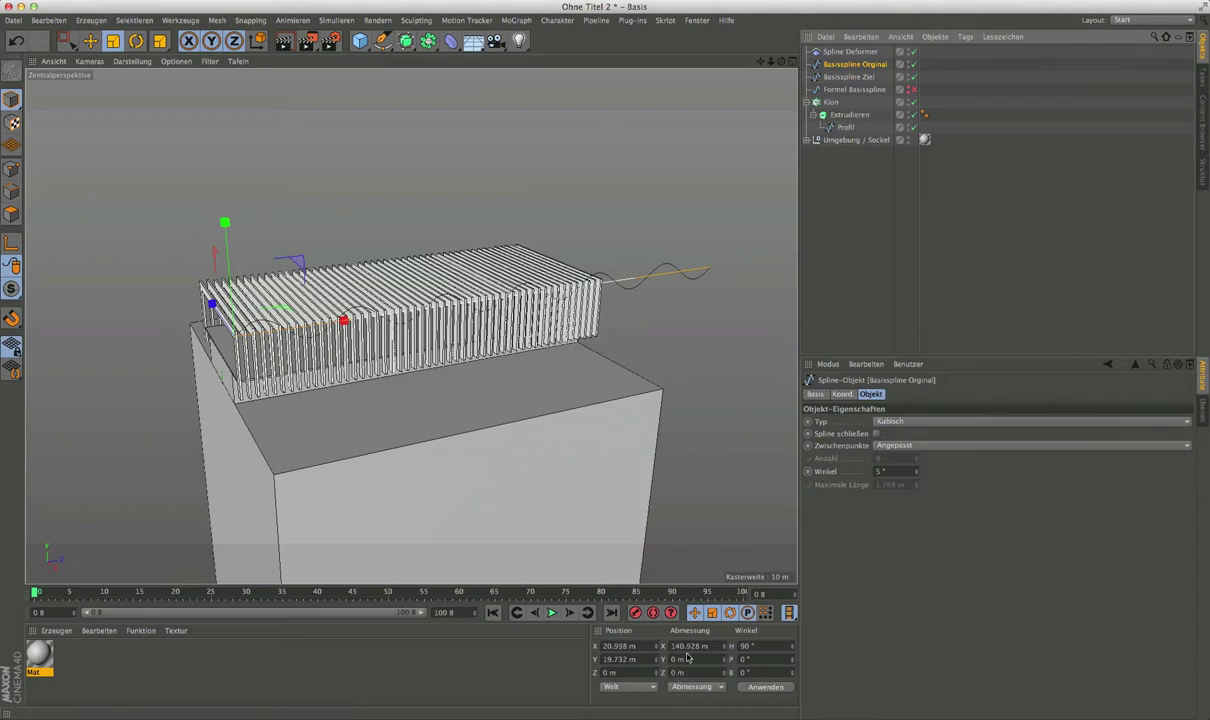
click(851, 77)
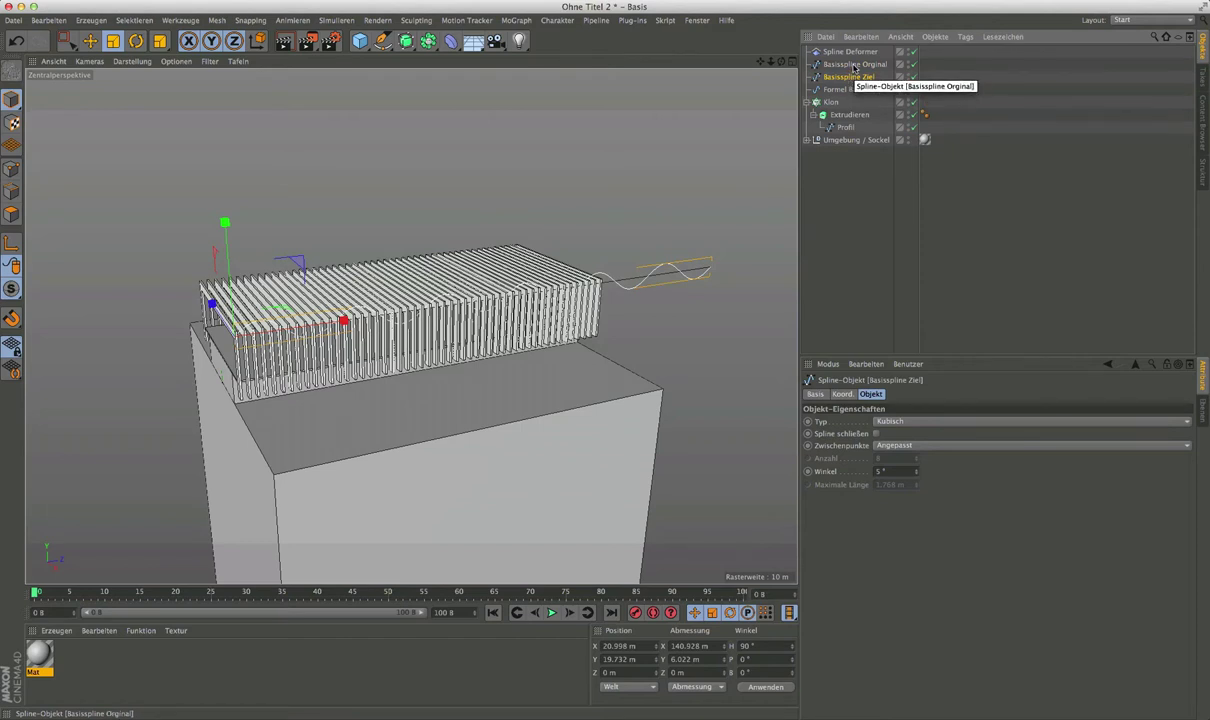
ctrl+click(853, 64)
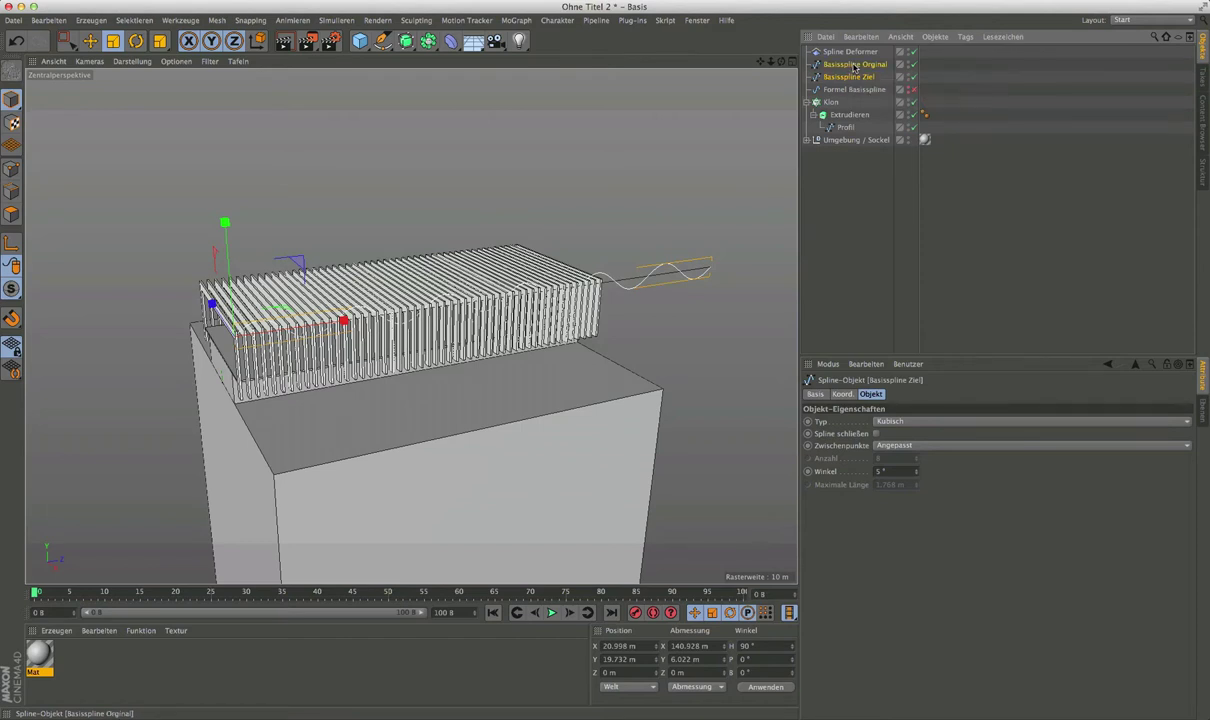
click(89, 41)
mouse_move(343, 321)
mouse_down()
mouse_move(268, 338)
mouse_move(277, 356)
mouse_move(350, 362)
mouse_up()
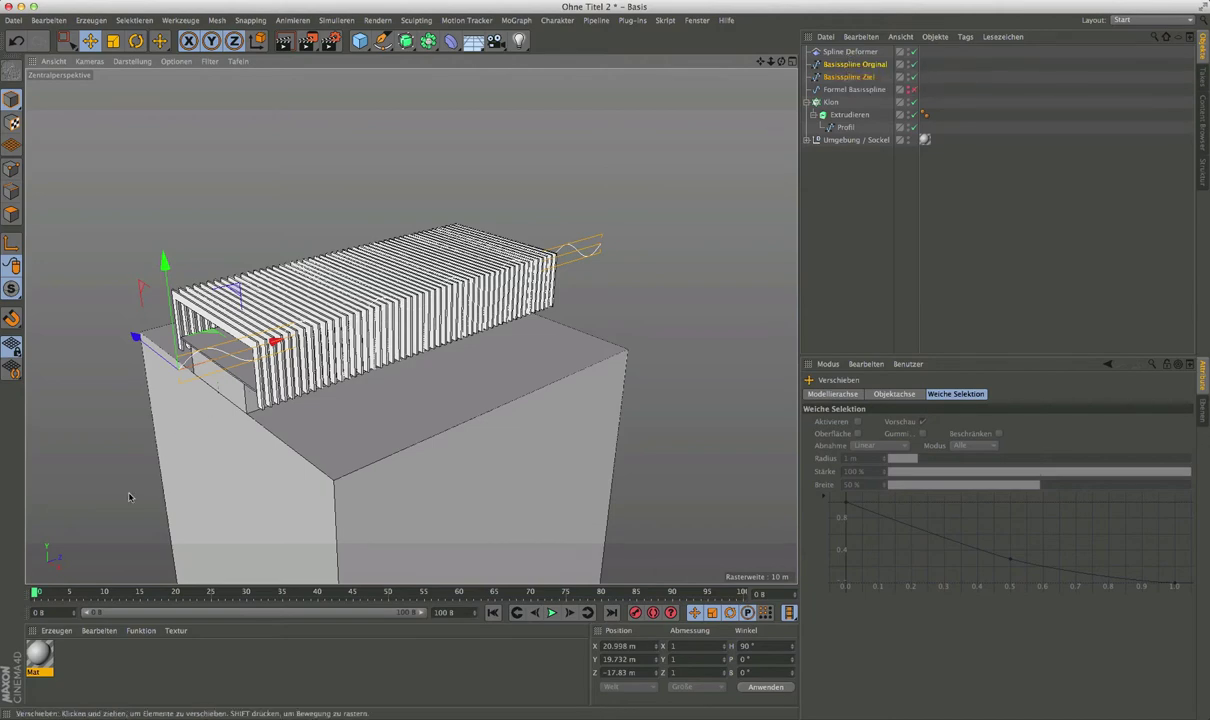
scroll(220, 390, up, 2)
scroll(376, 288, up, 3)
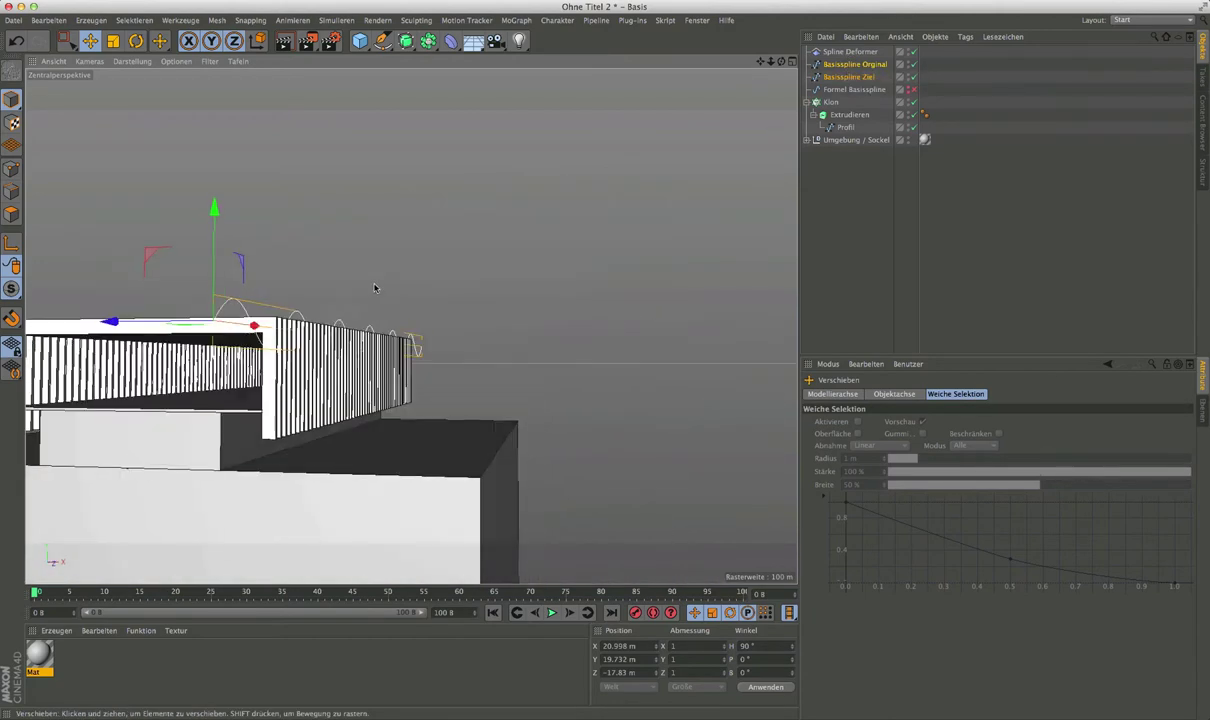
scroll(288, 365, down, 3)
alt+drag(288, 365, 268, 368)
alt+drag(378, 333, 586, 186)
click(857, 55)
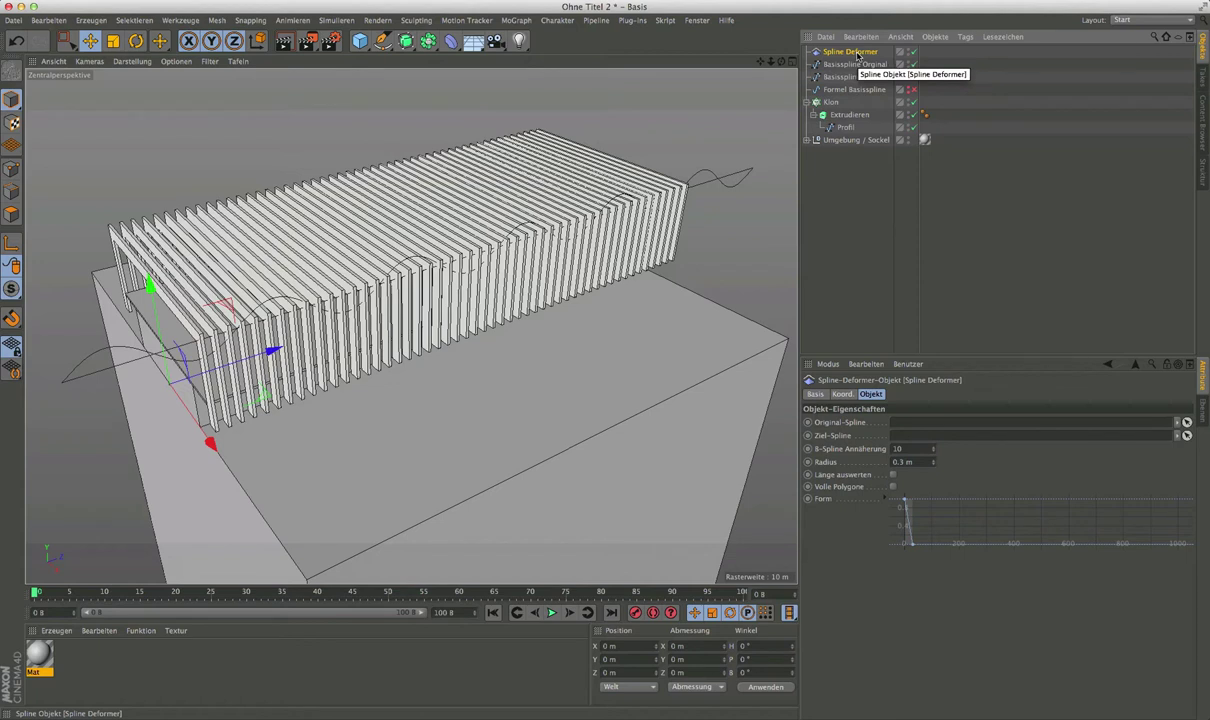
Link Basisspline Original to the Original-Spline field and Basisspline Ziel to Ziel-Spline.
drag(848, 69, 904, 420)
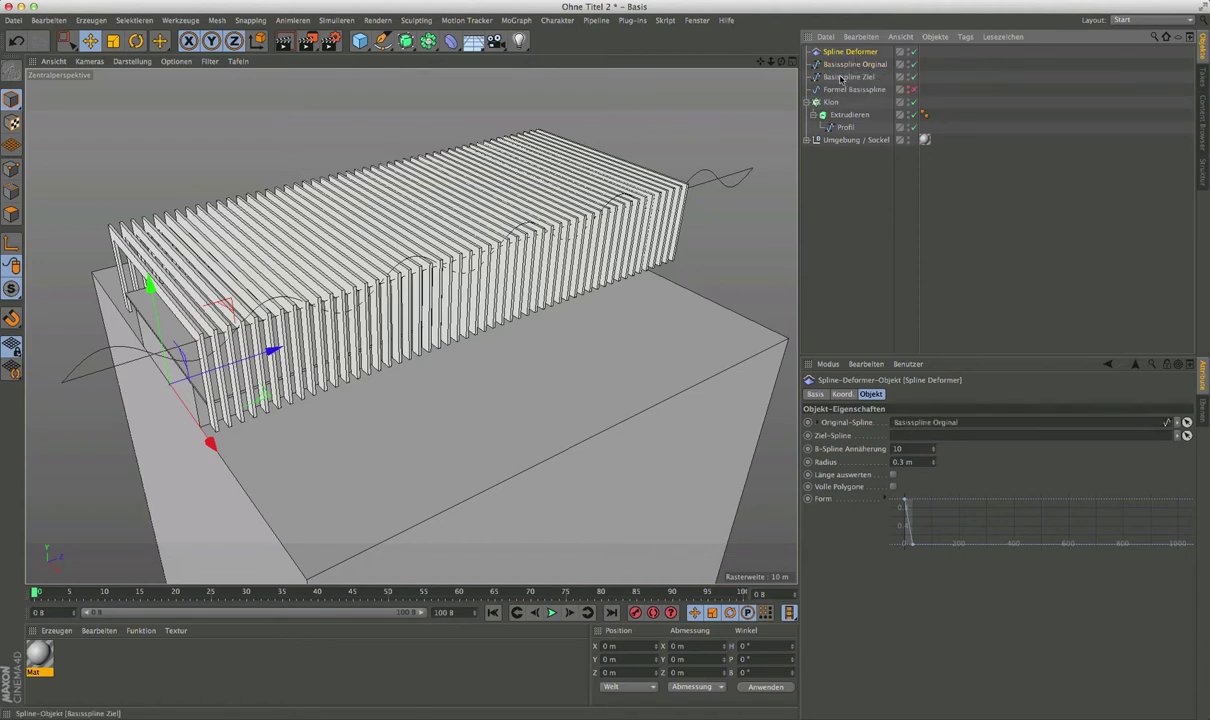
drag(962, 416, 930, 435)
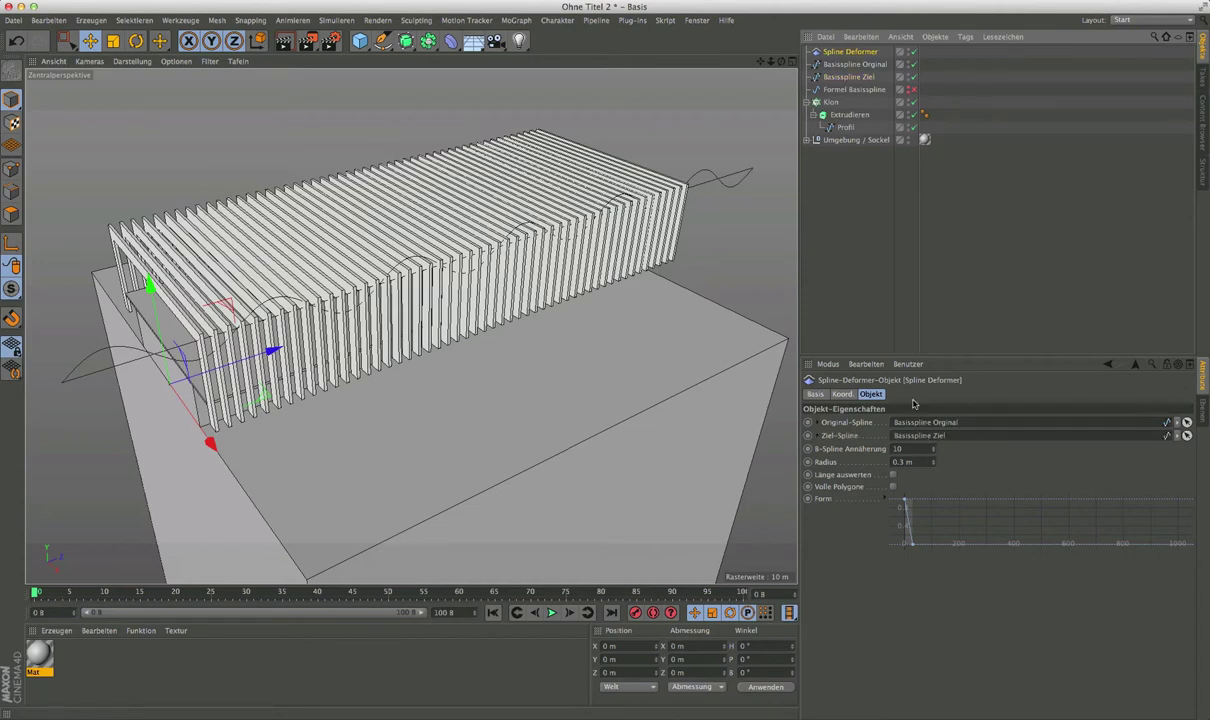
alt+drag(333, 366, 290, 372)
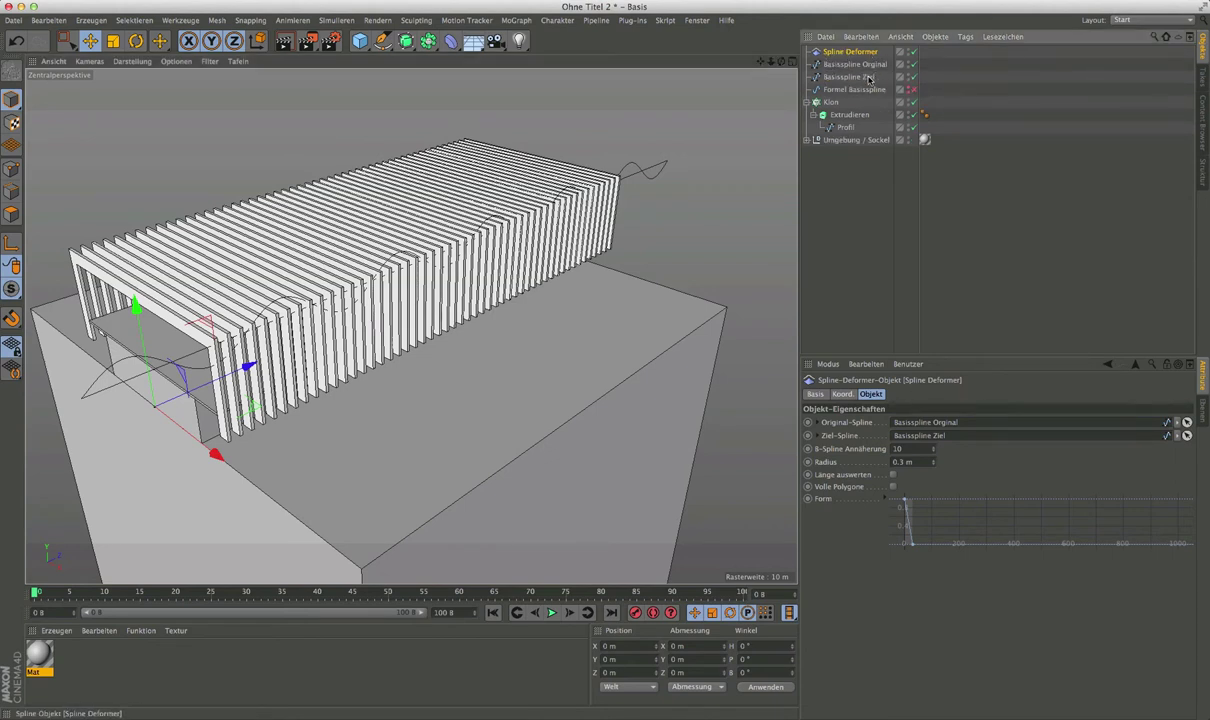
Nest the Spline Deformer inside Extrudieren, ordered below Profil.
drag(833, 123, 840, 122)
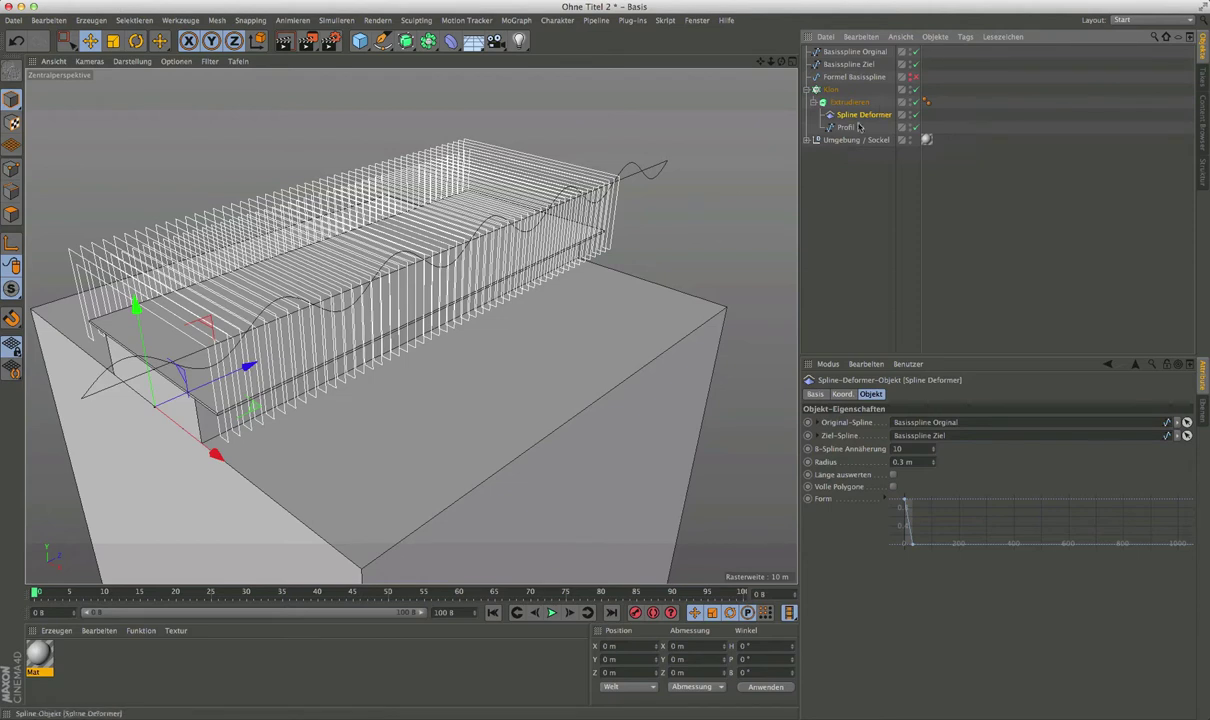
drag(845, 127, 845, 113)
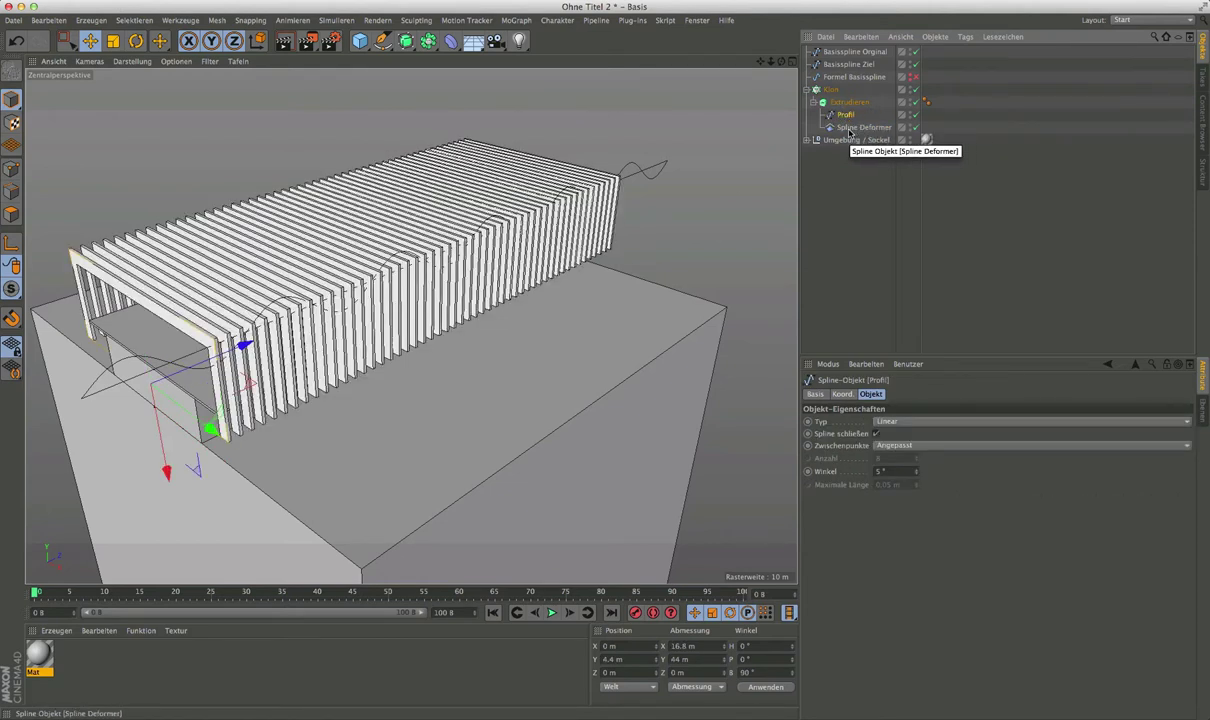
click(851, 129)
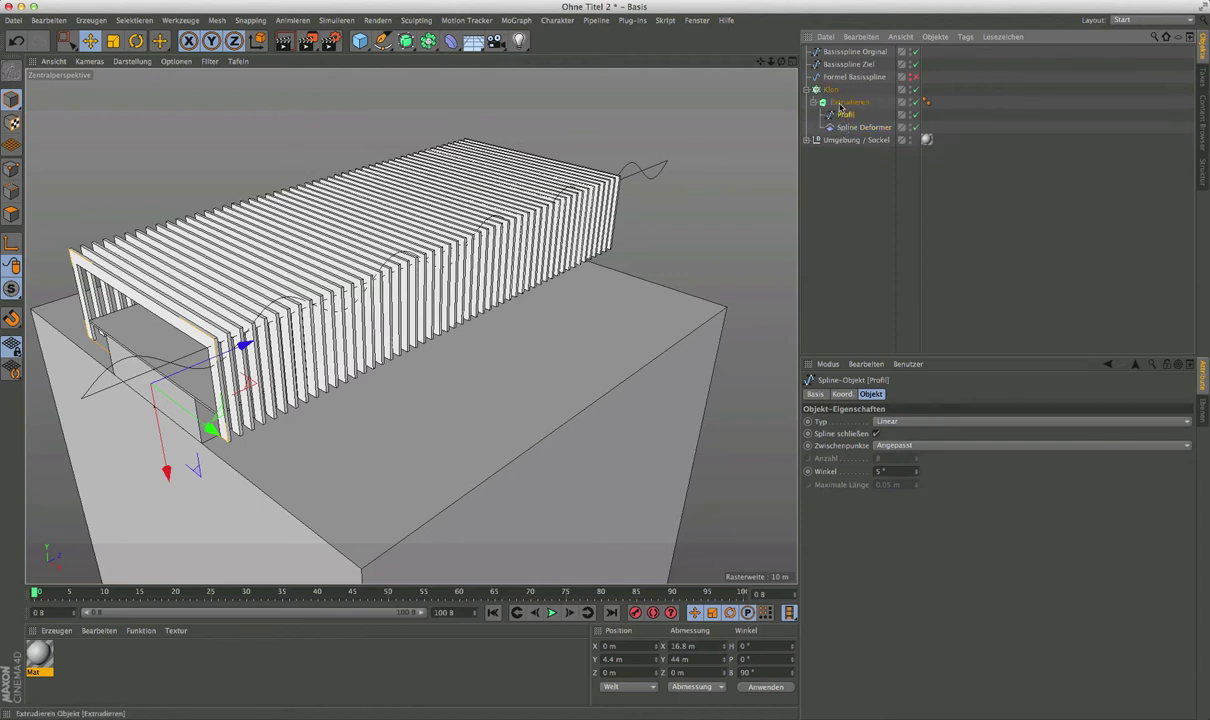
click(837, 104)
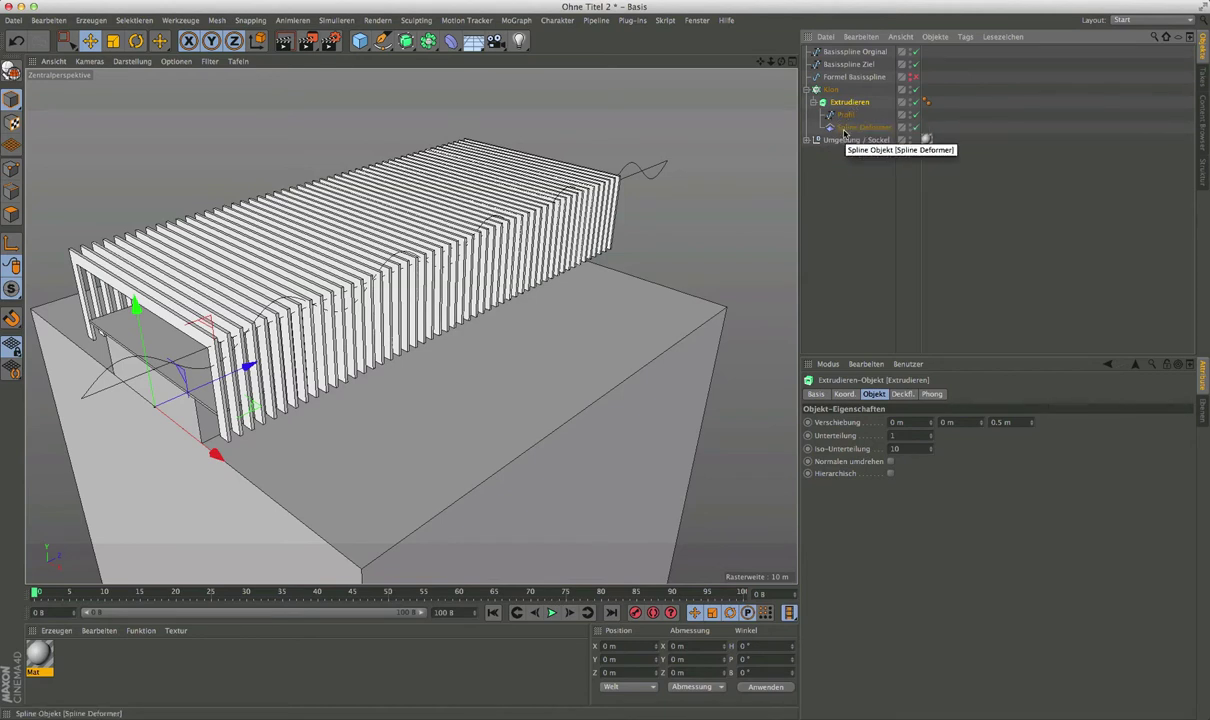
click(846, 125)
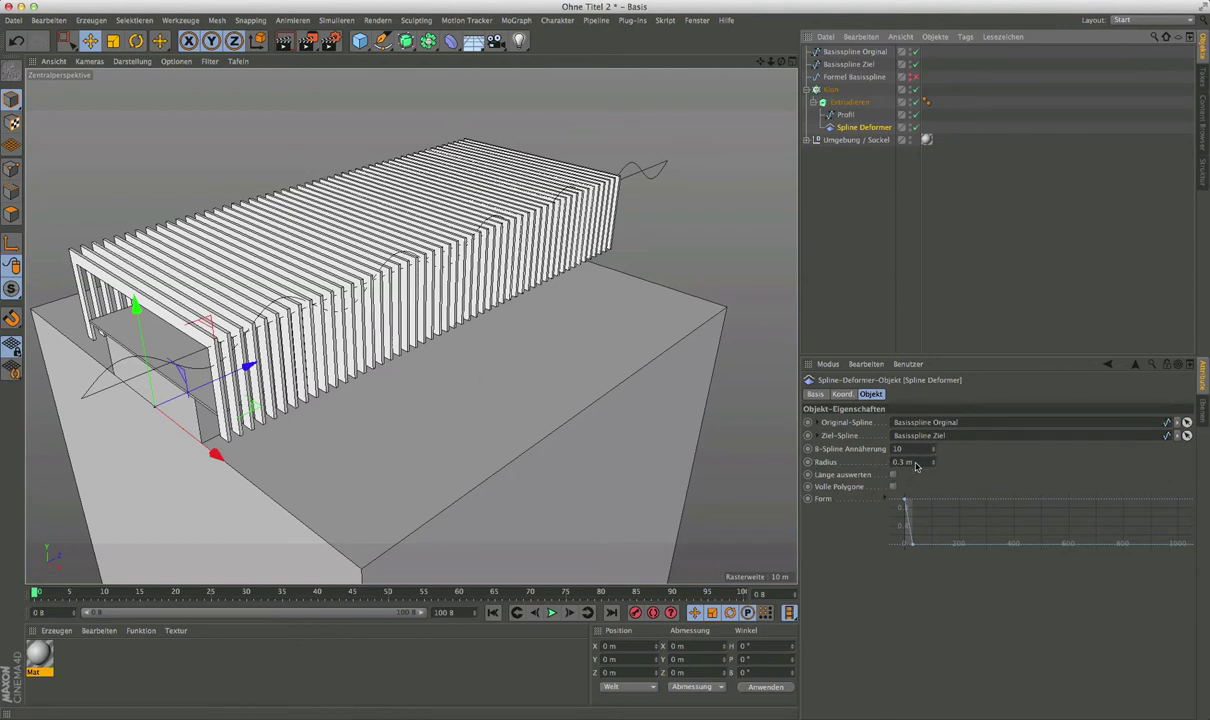
Change the Spline Deformer's Radius from 0.3 m to 3 m.
click(914, 463)
text(0)
key(Return)
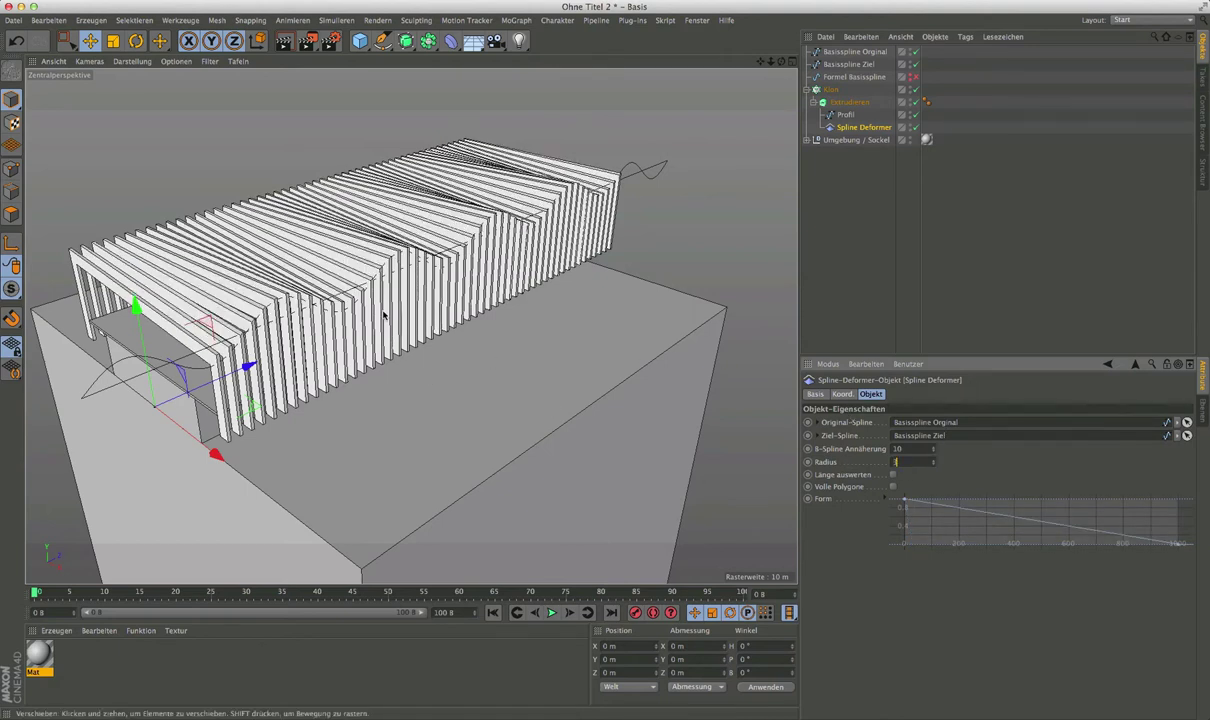
mouse_move(383, 315)
alt+mouse_down()
mouse_move(485, 323)
mouse_move(327, 341)
mouse_move(209, 280)
mouse_move(352, 343)
alt+mouse_up()
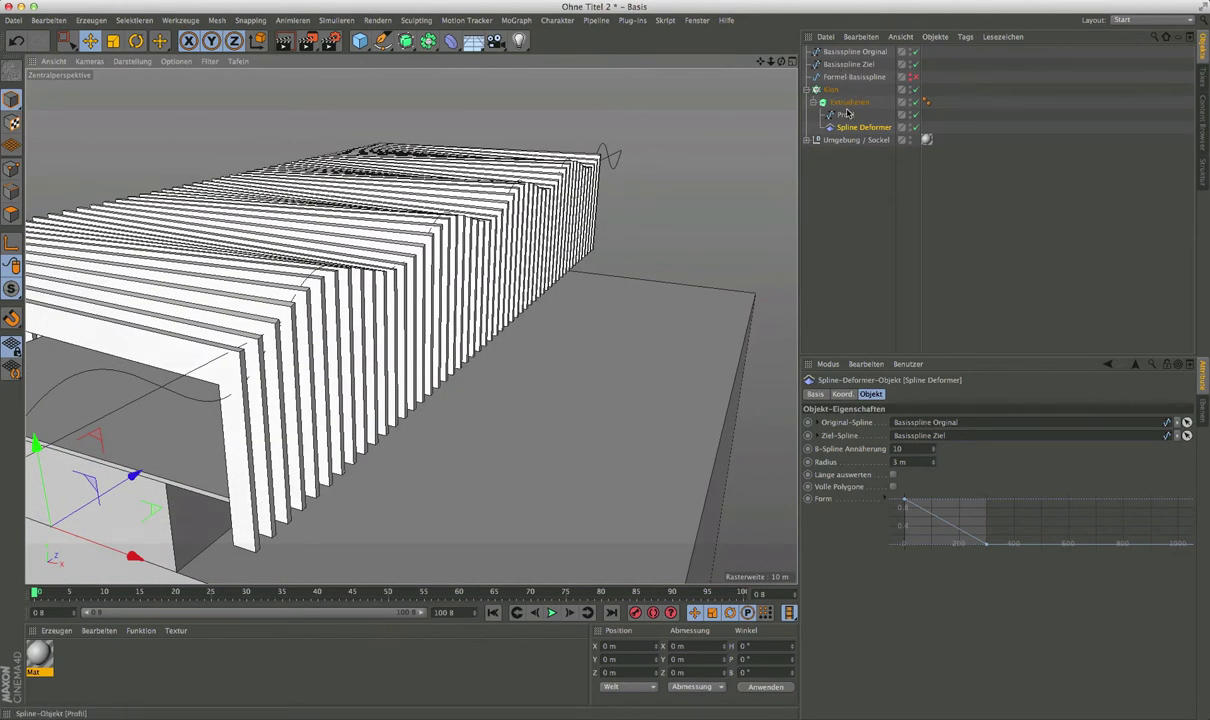
Select both base splines and rotate them to a 45° pitch.
click(851, 52)
shift+click(849, 64)
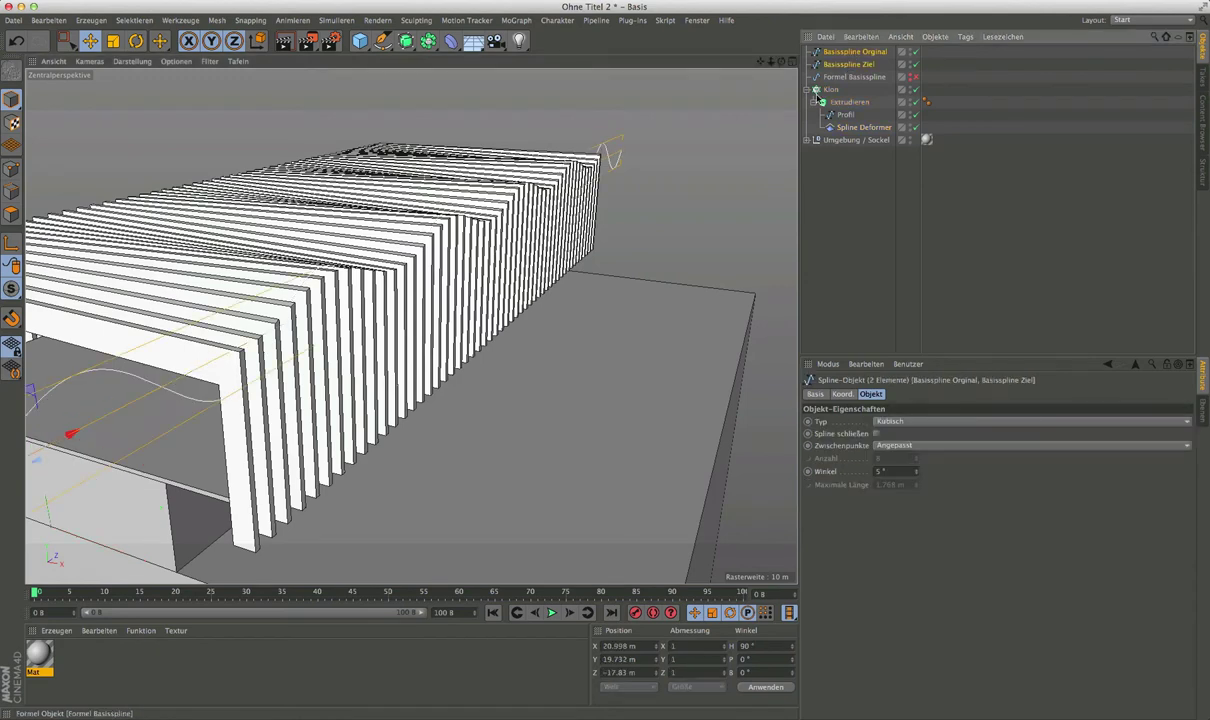
alt+drag(517, 214, 548, 223)
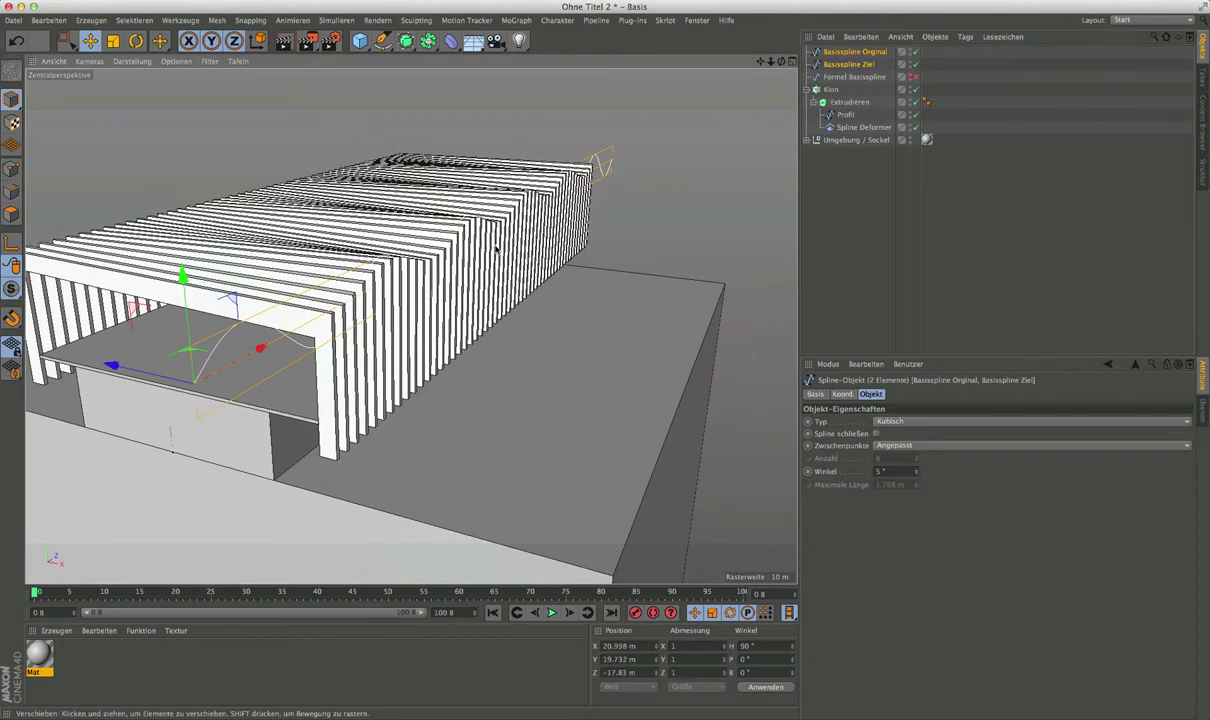
key(r)
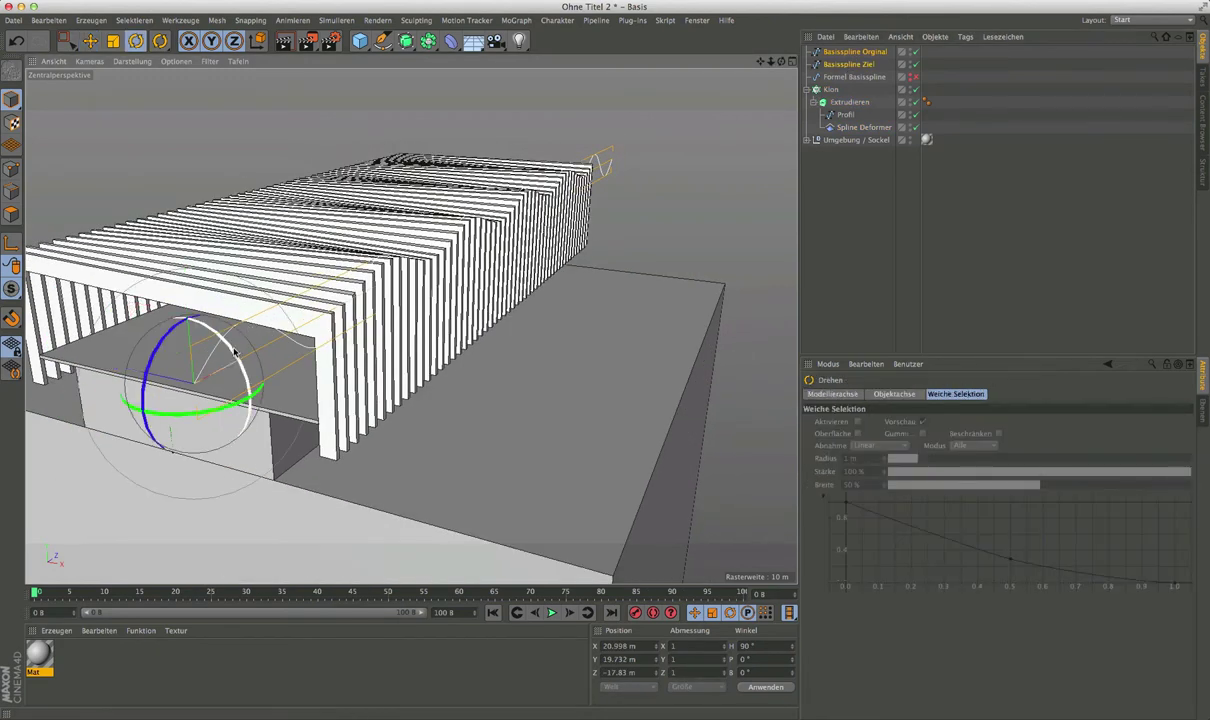
drag(232, 352, 250, 400)
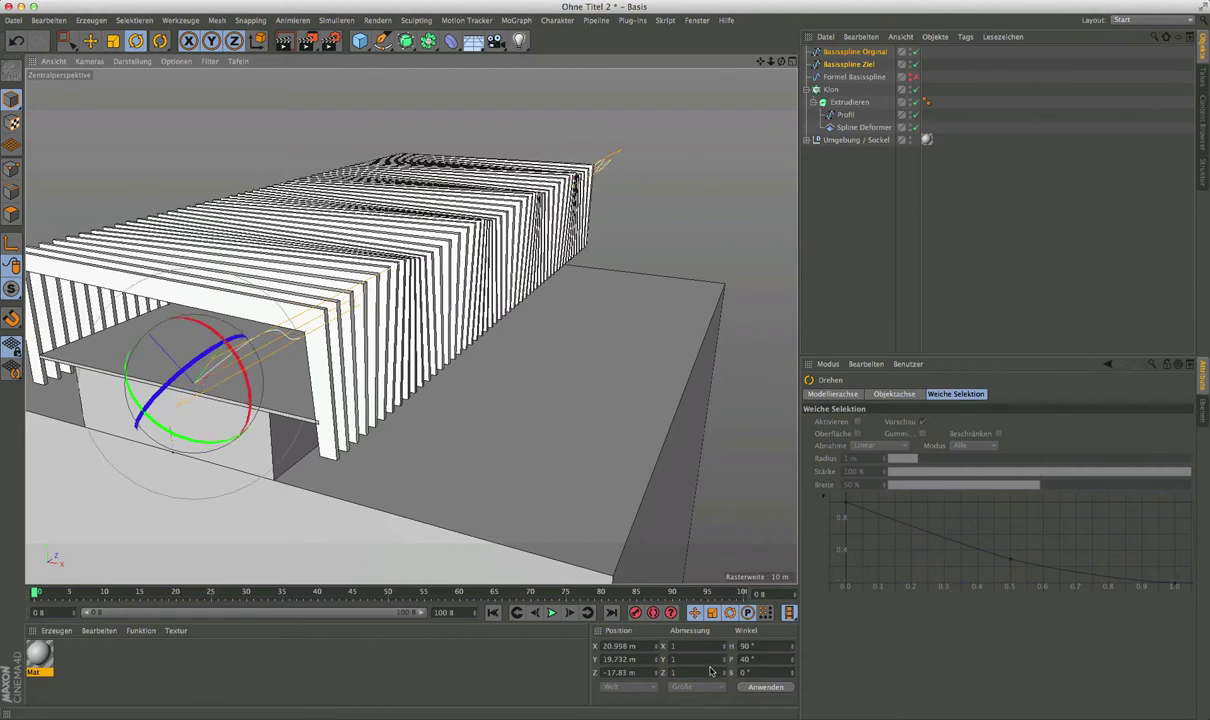
double_click(746, 660)
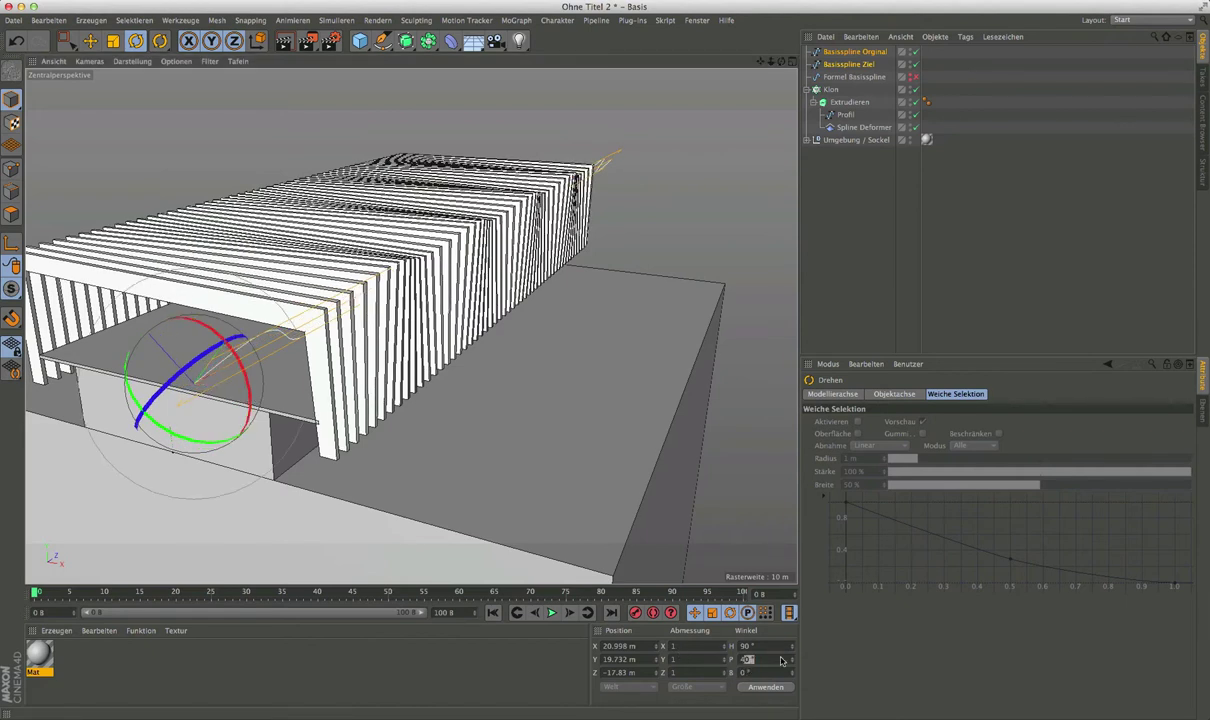
text(45)
key(Return)
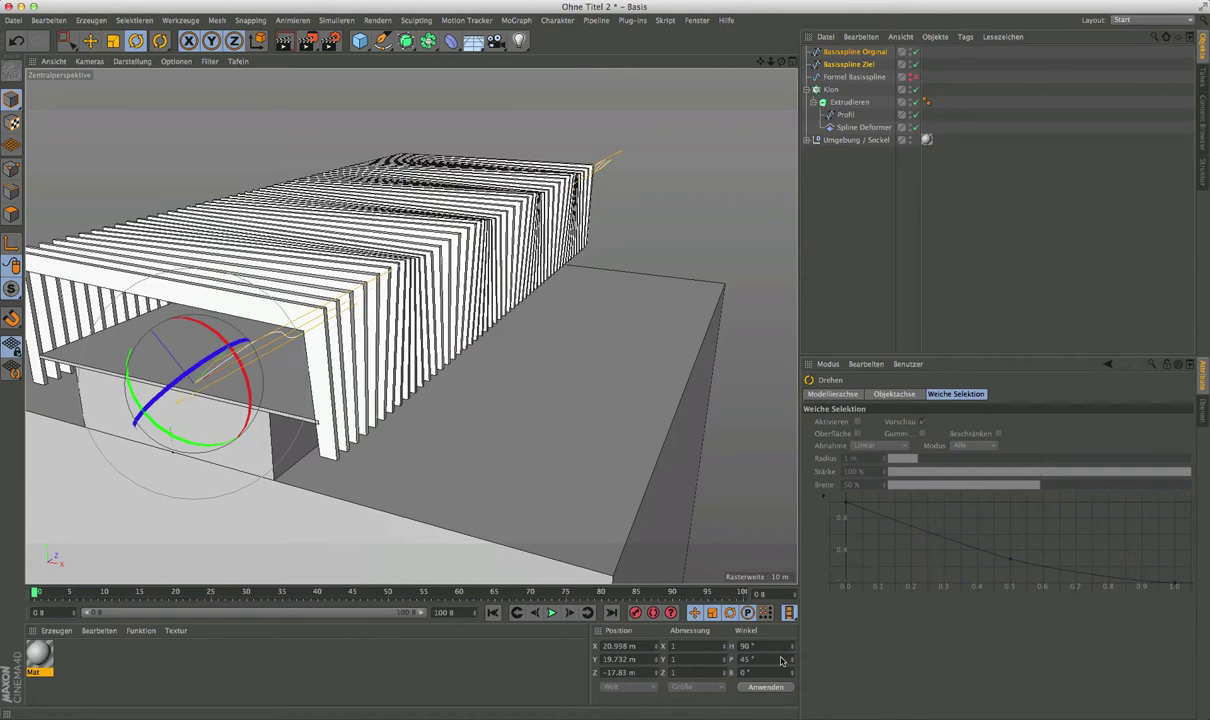
Scale both base splines up so the frames rise and dip in waves.
mouse_move(297, 358)
alt+mouse_down()
mouse_move(107, 326)
mouse_move(76, 334)
mouse_move(323, 347)
mouse_move(349, 314)
mouse_move(492, 332)
mouse_move(440, 335)
mouse_move(392, 358)
alt+mouse_up()
key(t)
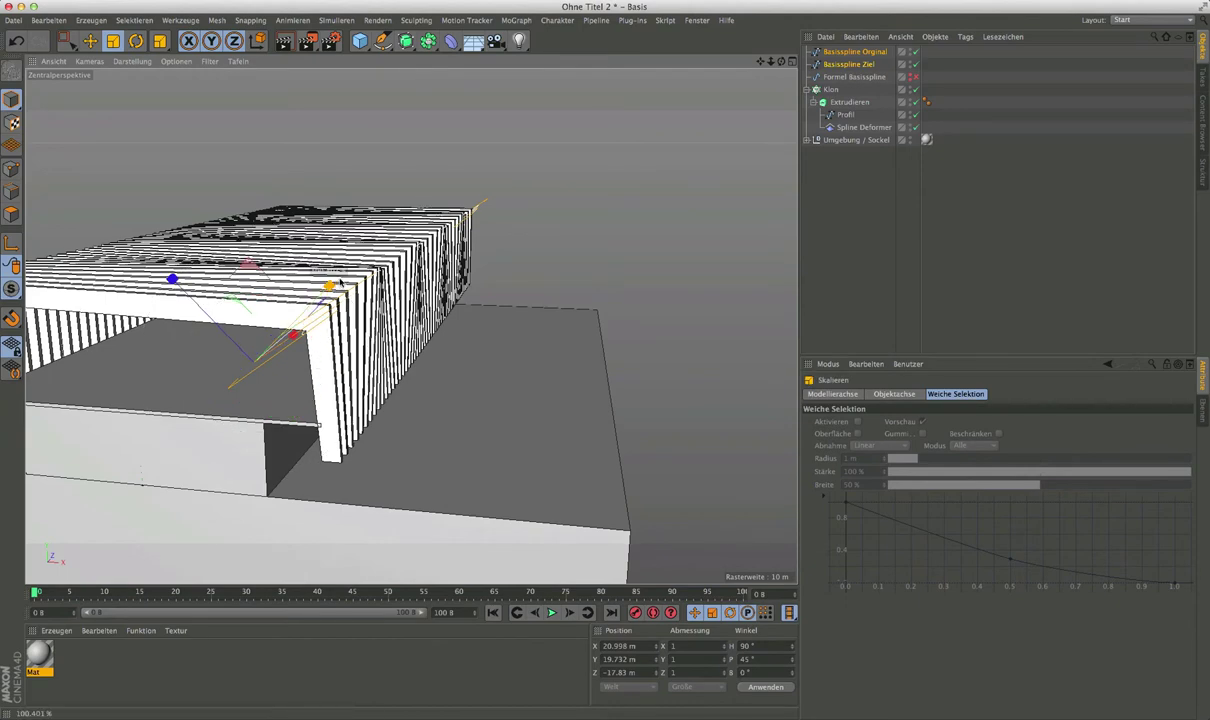
drag(329, 282, 350, 278)
mouse_move(300, 318)
alt+mouse_down()
mouse_move(162, 305)
mouse_move(229, 293)
mouse_move(211, 297)
alt+mouse_up()
alt+right_drag(246, 294, 446, 360)
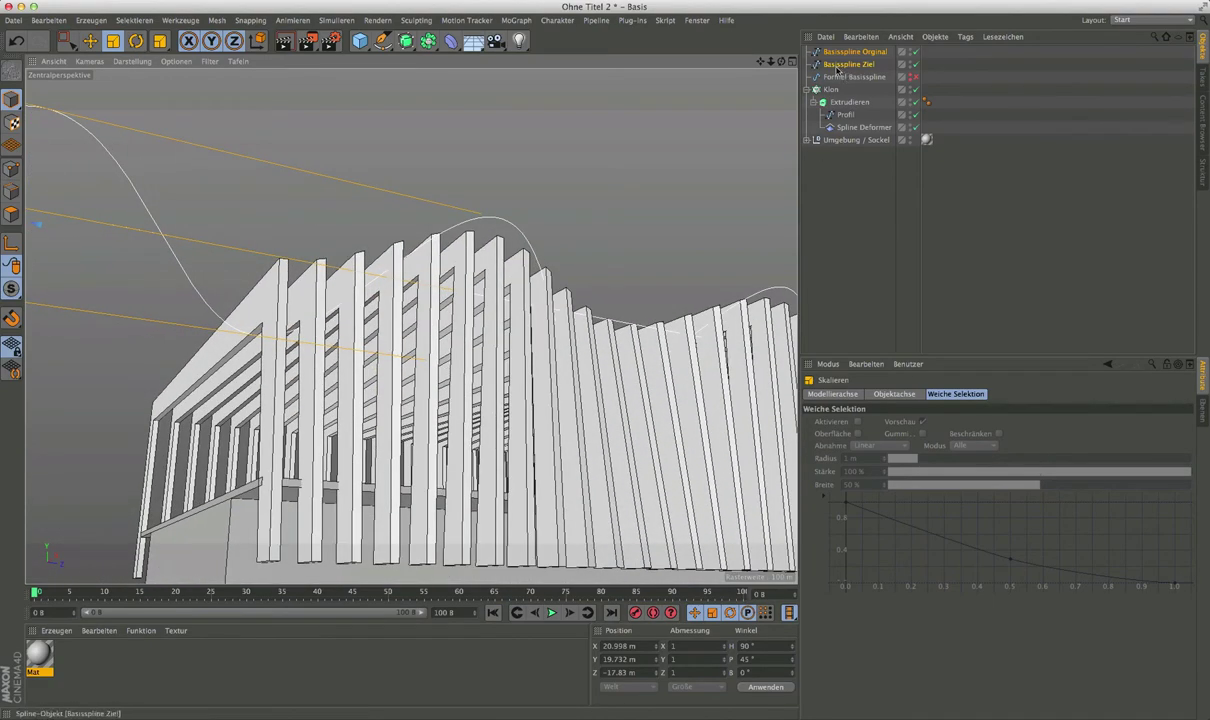
Increase the Spline Deformer's Radius to 10 m.
click(850, 127)
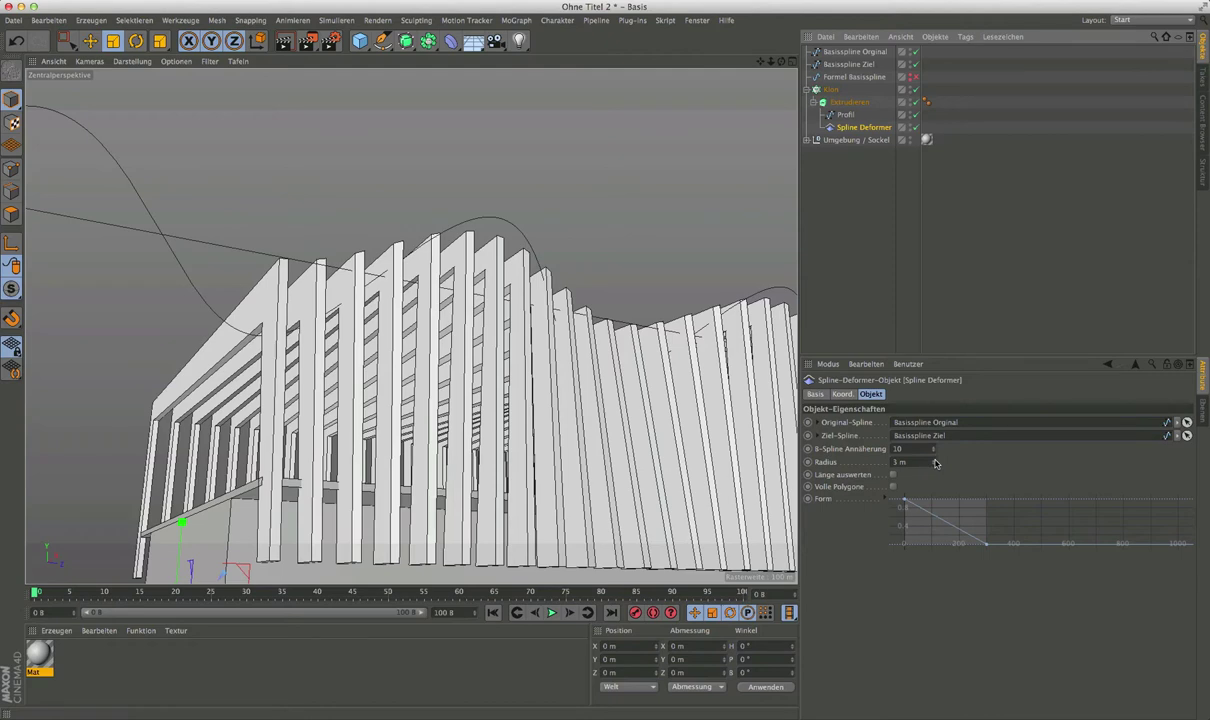
click(935, 461)
click(935, 462)
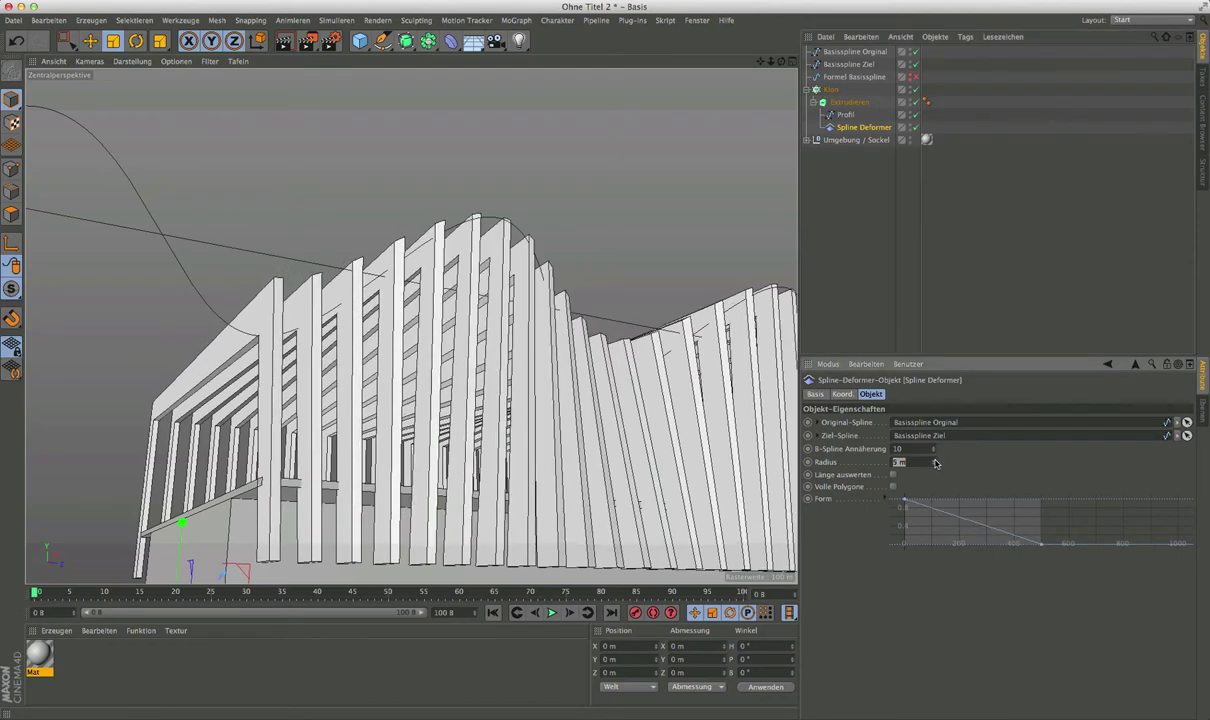
click(935, 462)
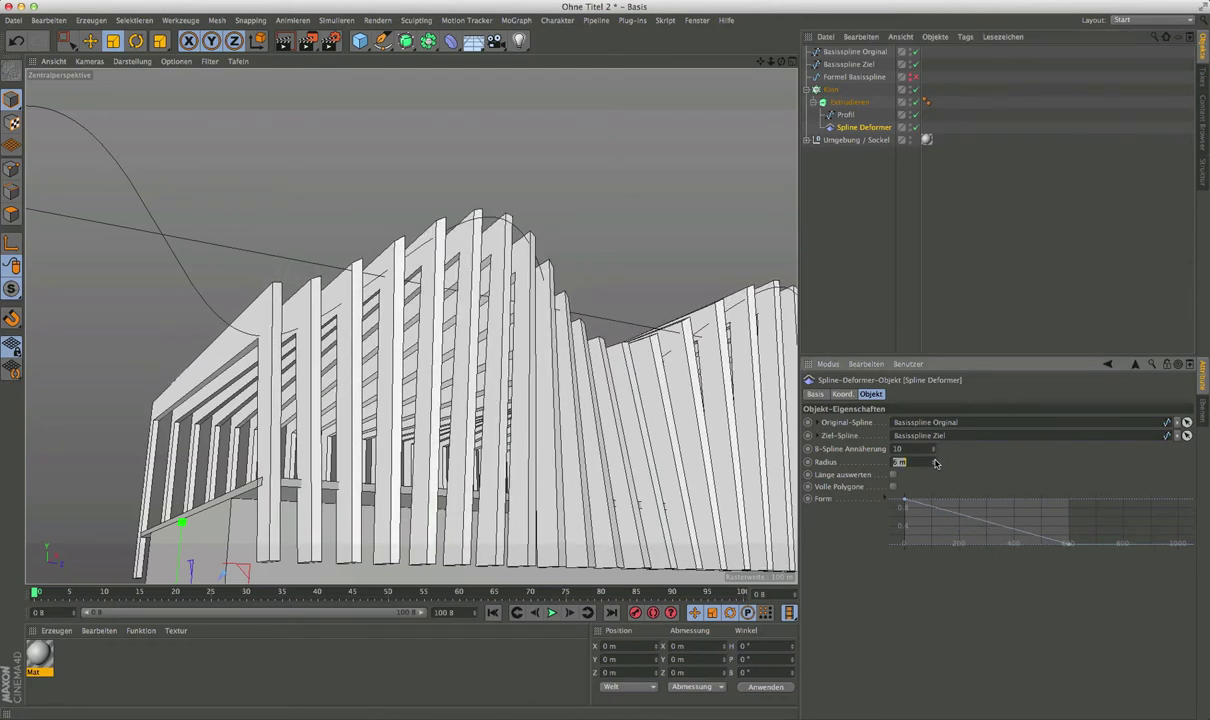
click(935, 462)
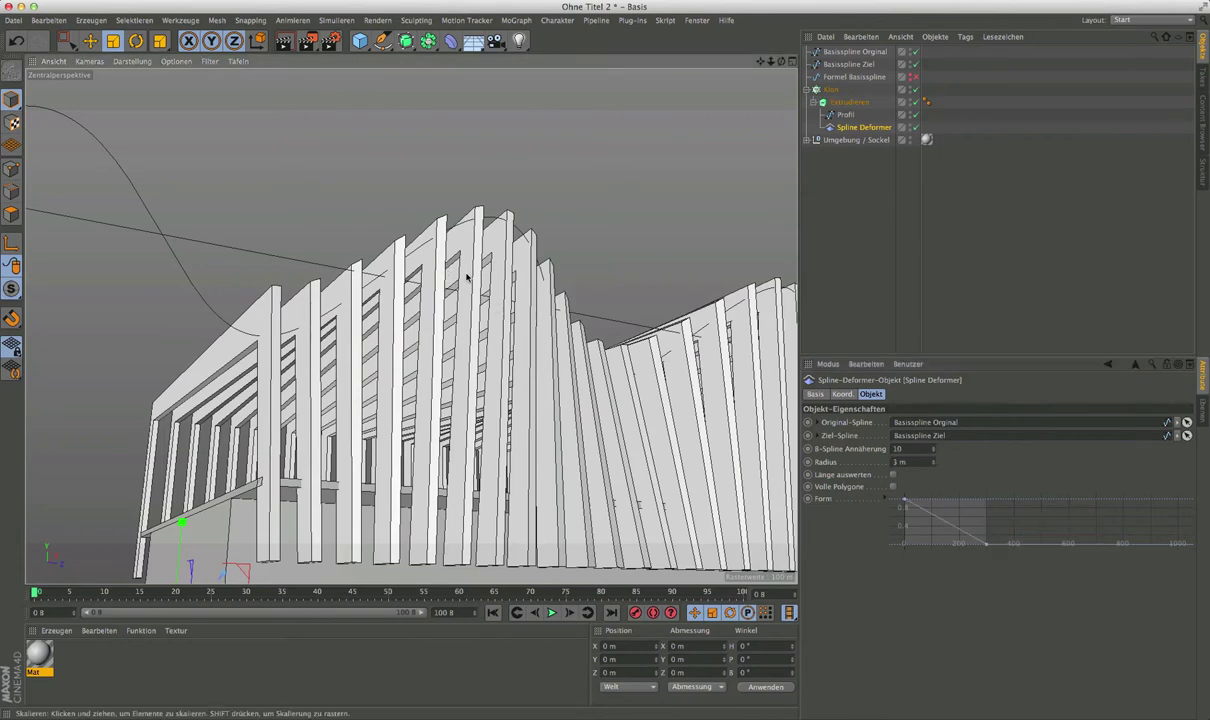
mouse_move(470, 300)
alt+mouse_down()
mouse_move(521, 278)
mouse_move(505, 246)
mouse_move(497, 256)
alt+mouse_up()
text(10)
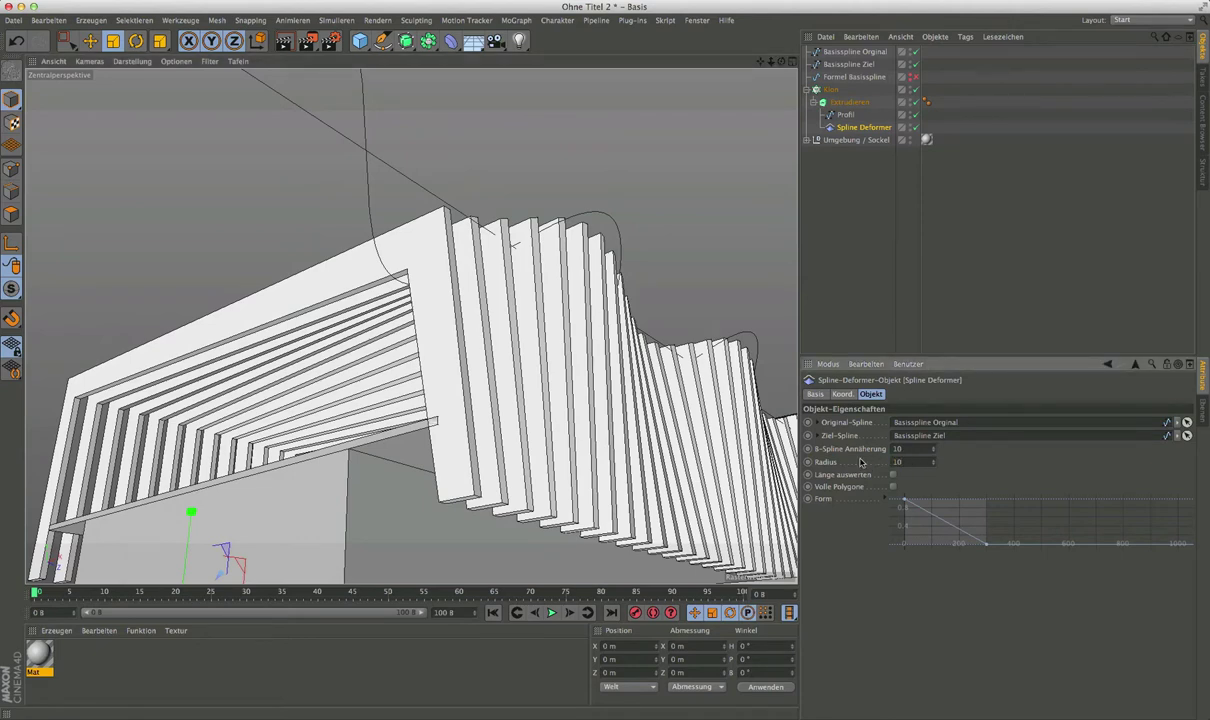
key(Return)
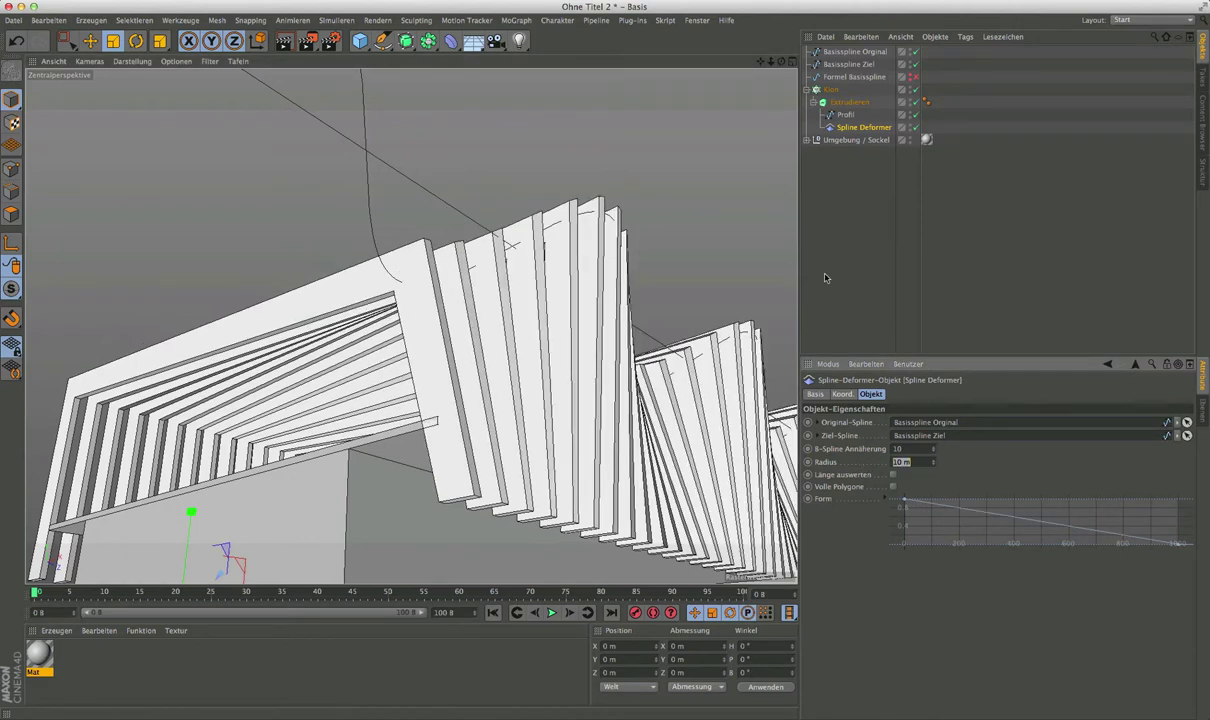
click(860, 237)
mouse_move(508, 265)
alt+mouse_down()
mouse_move(610, 330)
mouse_move(605, 305)
mouse_move(430, 312)
mouse_move(390, 260)
mouse_move(463, 286)
mouse_move(248, 289)
mouse_move(576, 274)
mouse_move(600, 220)
alt+mouse_up()
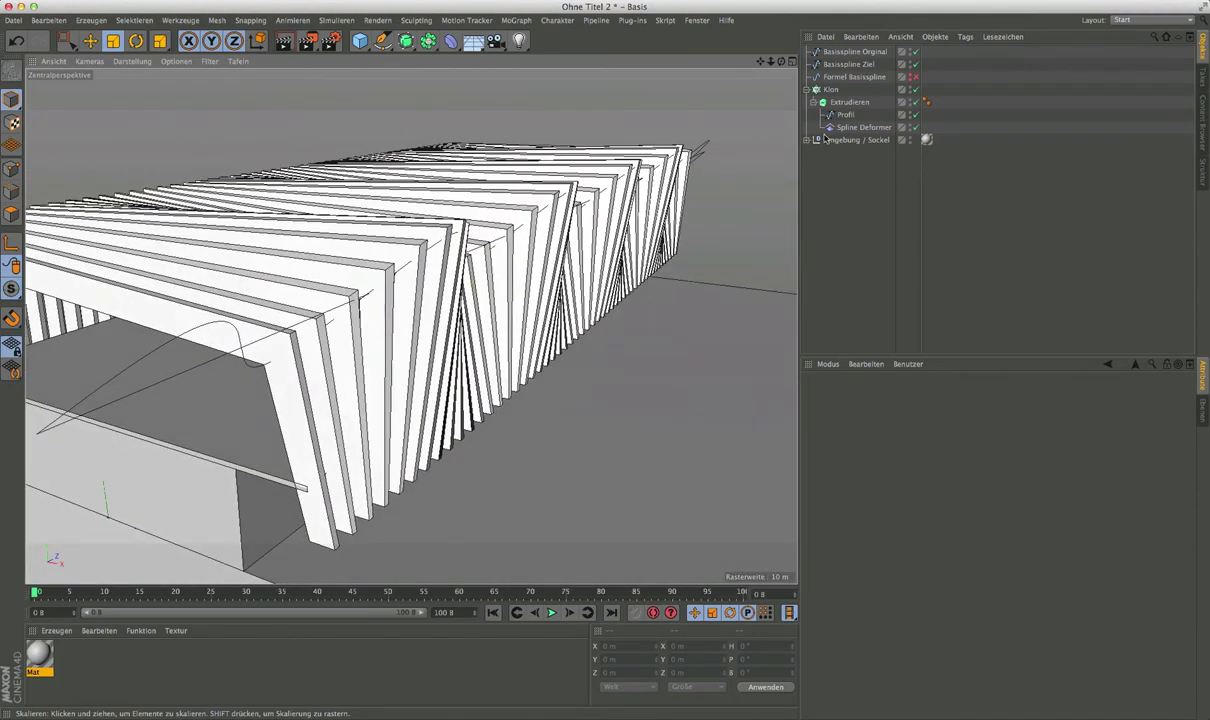
click(852, 51)
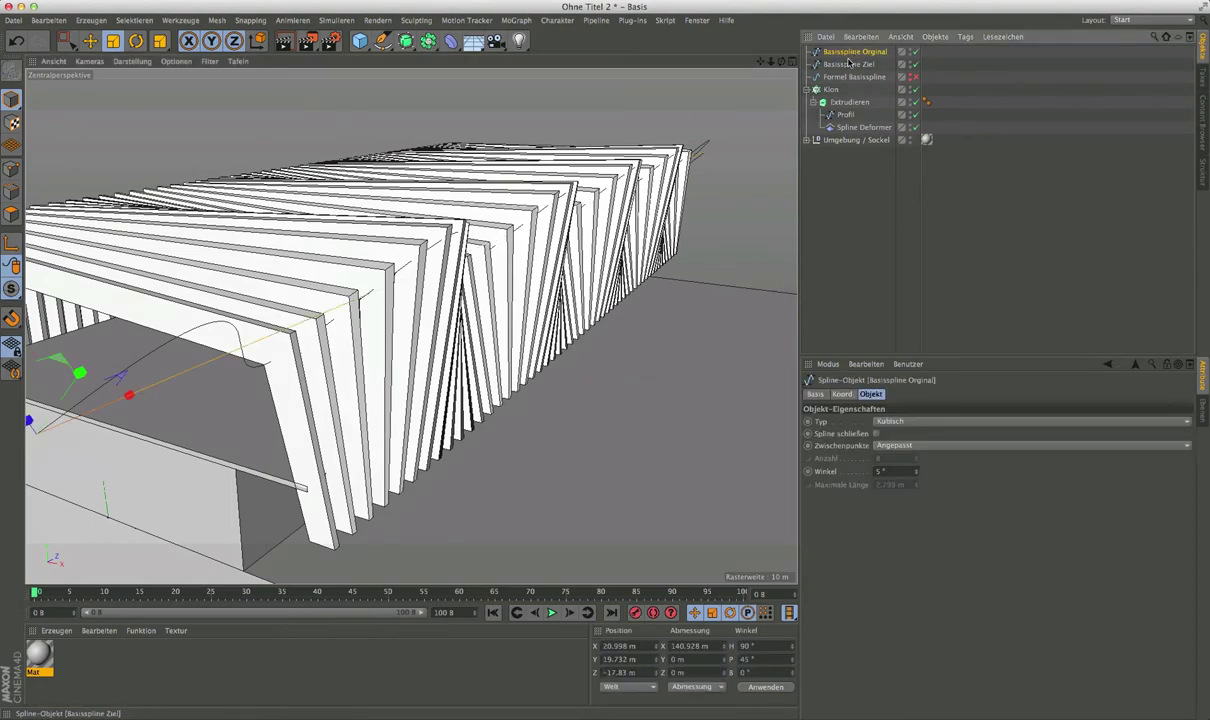
mouse_move(513, 250)
alt+mouse_down()
mouse_move(450, 225)
mouse_move(435, 243)
mouse_move(500, 220)
mouse_move(557, 225)
mouse_move(532, 238)
alt+mouse_up()
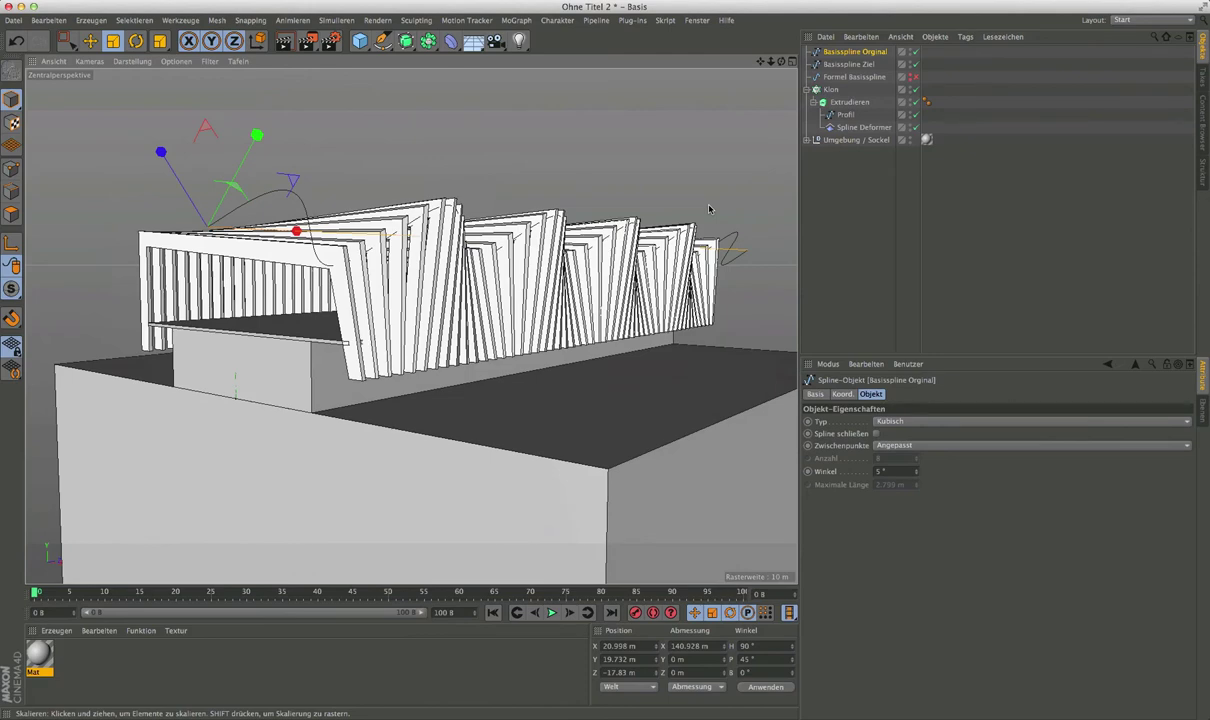
click(893, 2)
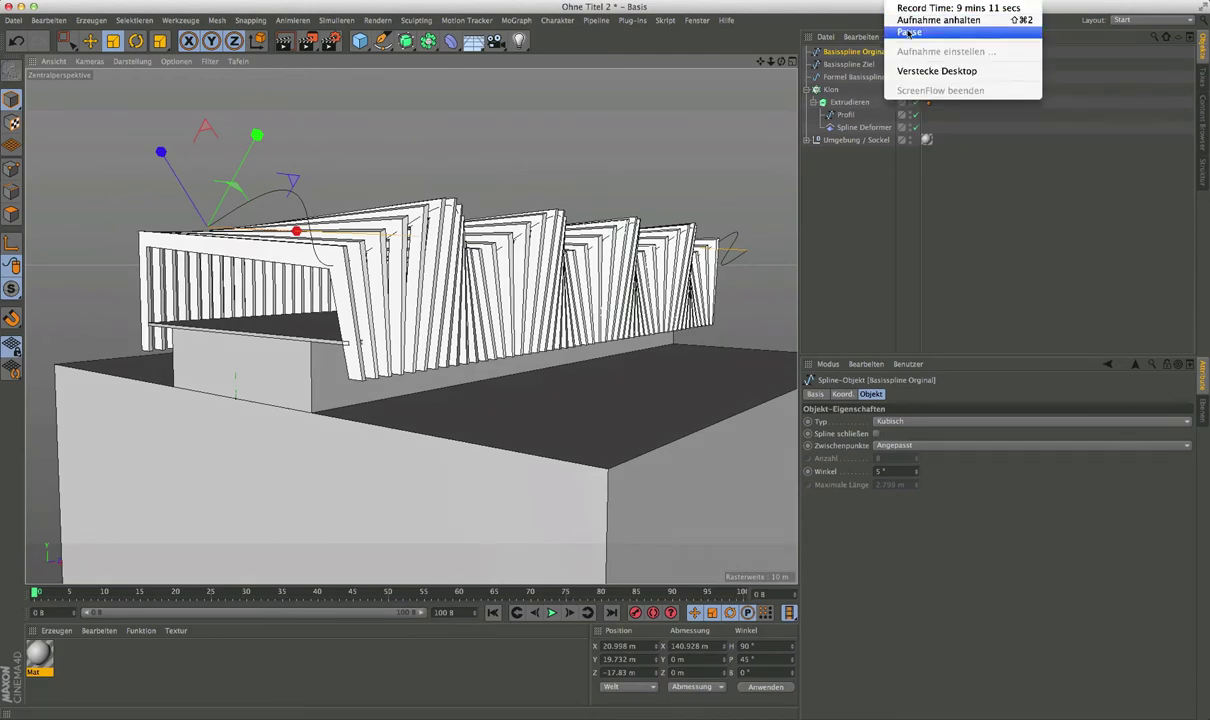
click(910, 32)
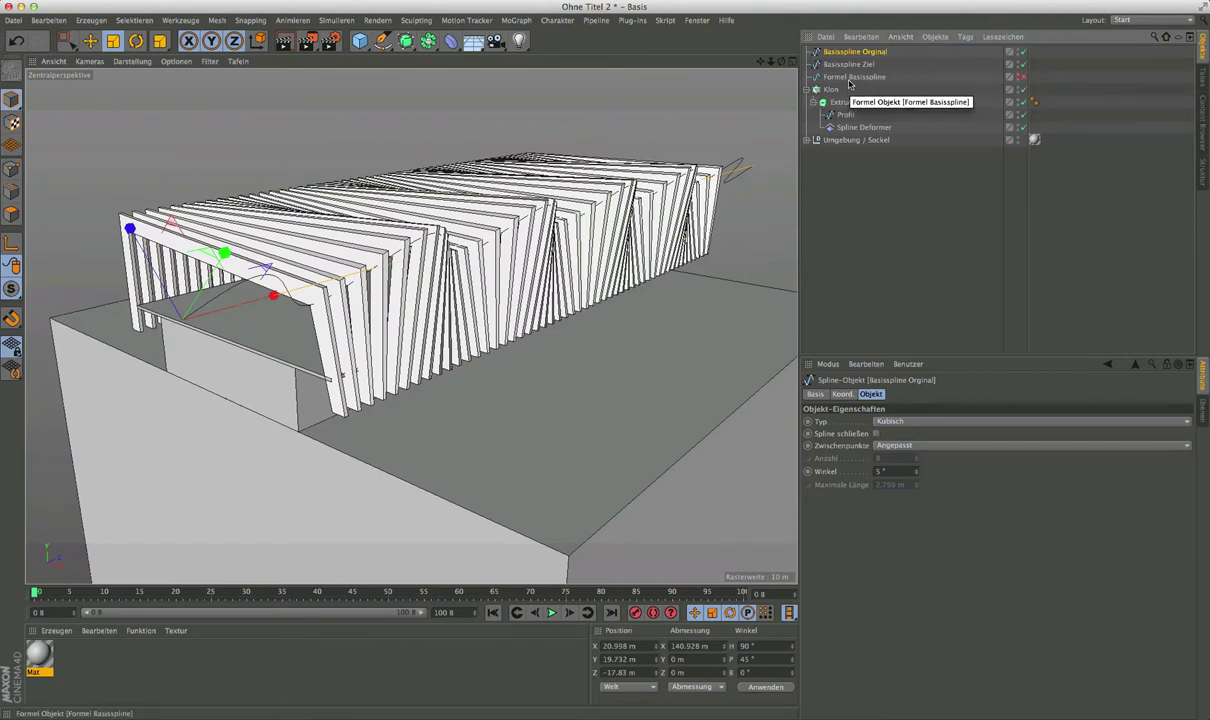
Append ' rechts oben' to both Basisspline names, then select both splines.
double_click(878, 54)
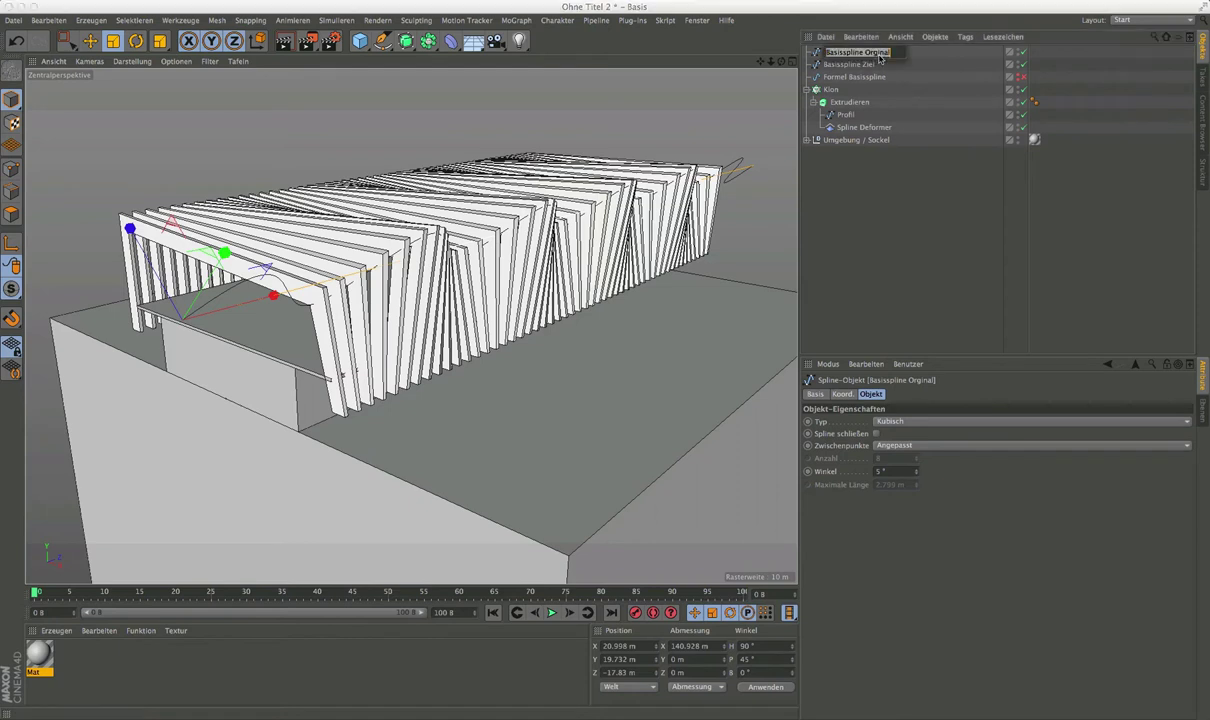
click(890, 53)
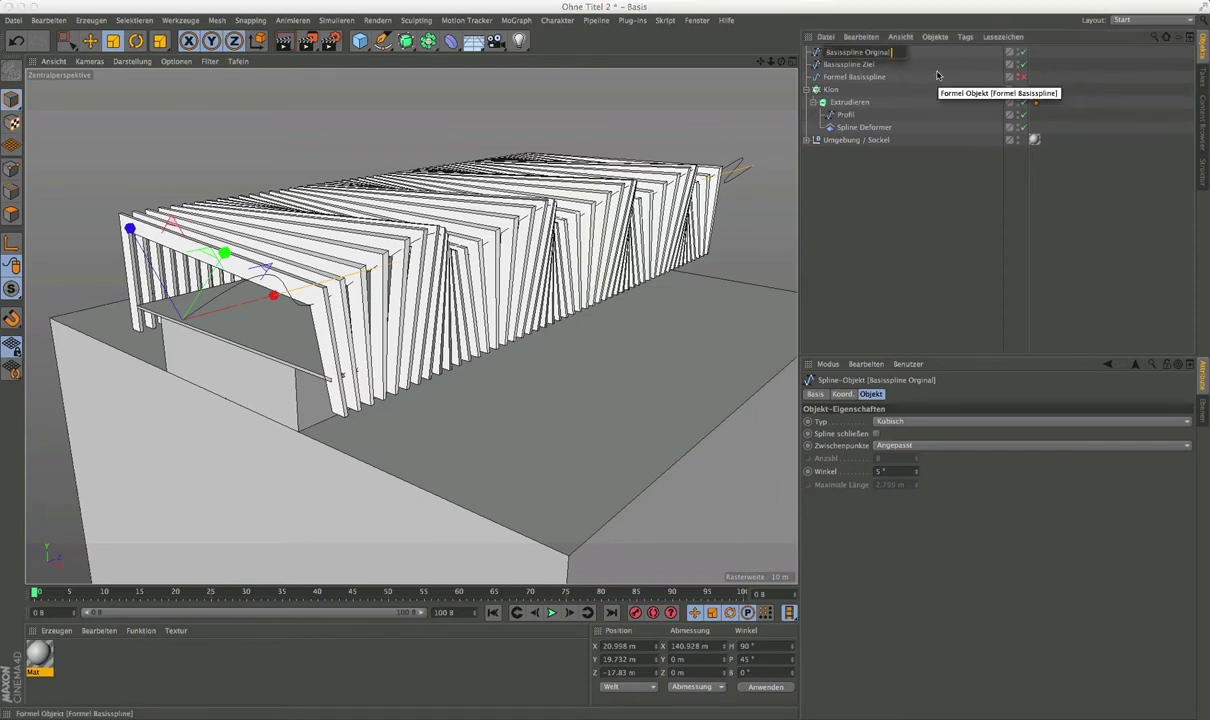
text(4)
text(s)
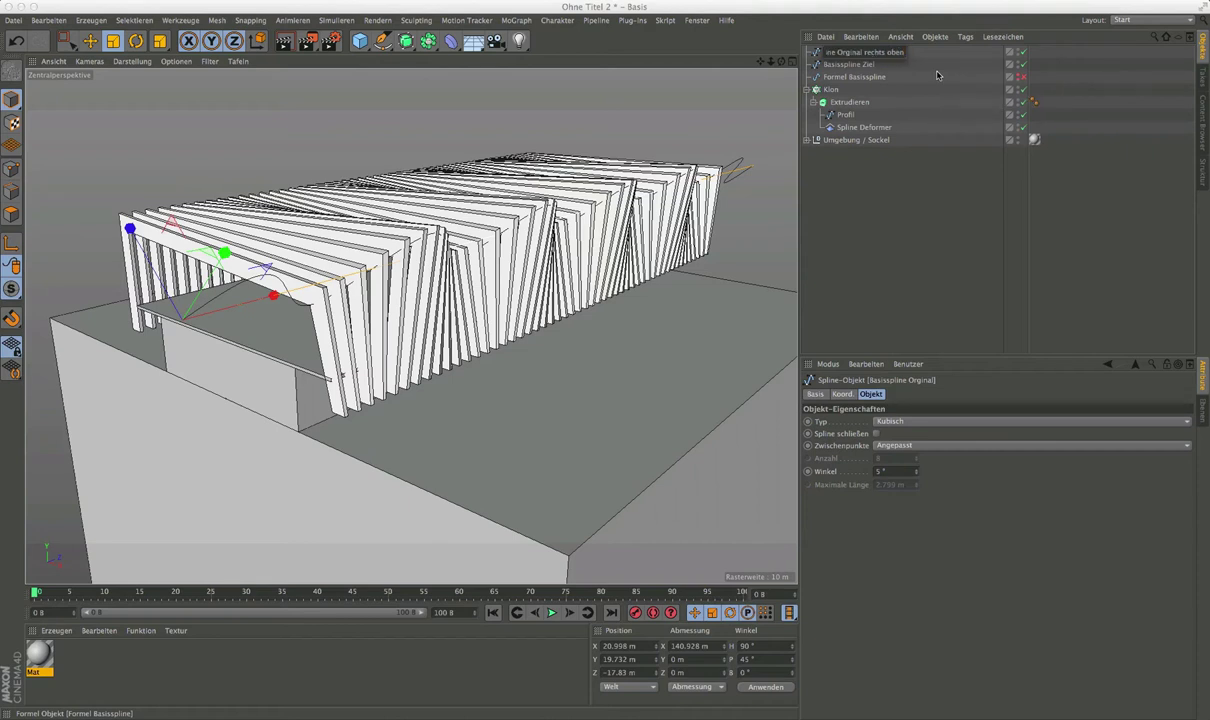
click(870, 64)
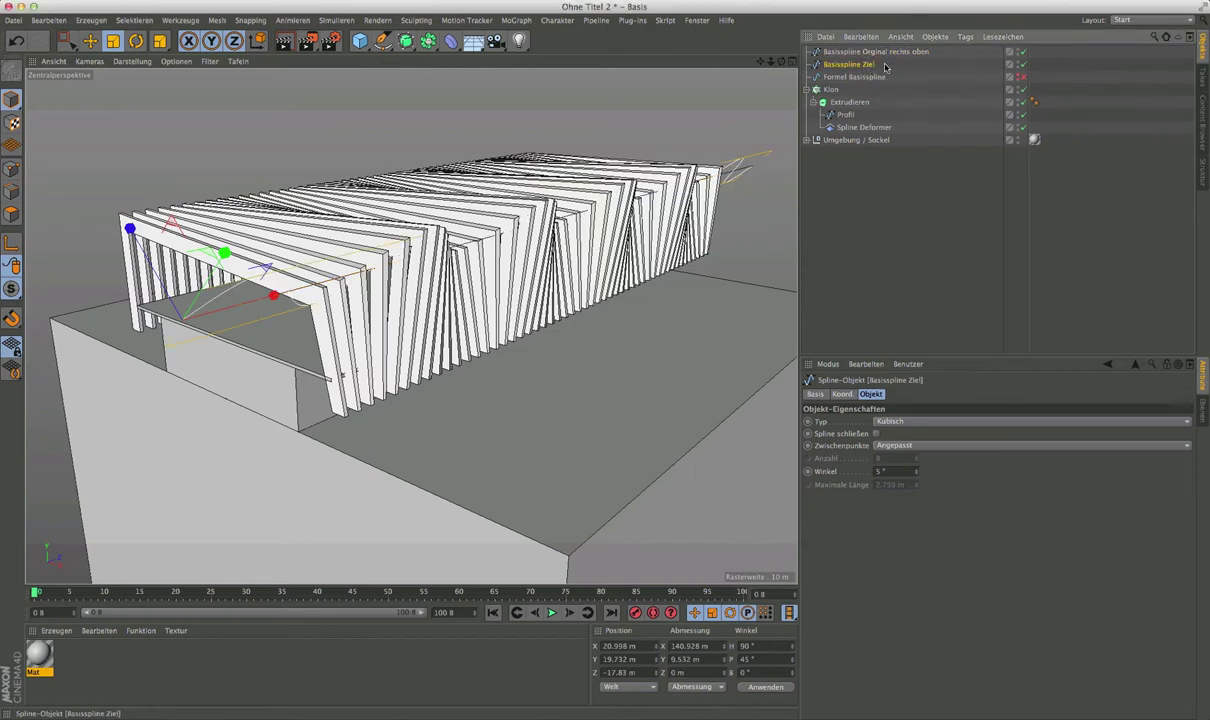
double_click(860, 64)
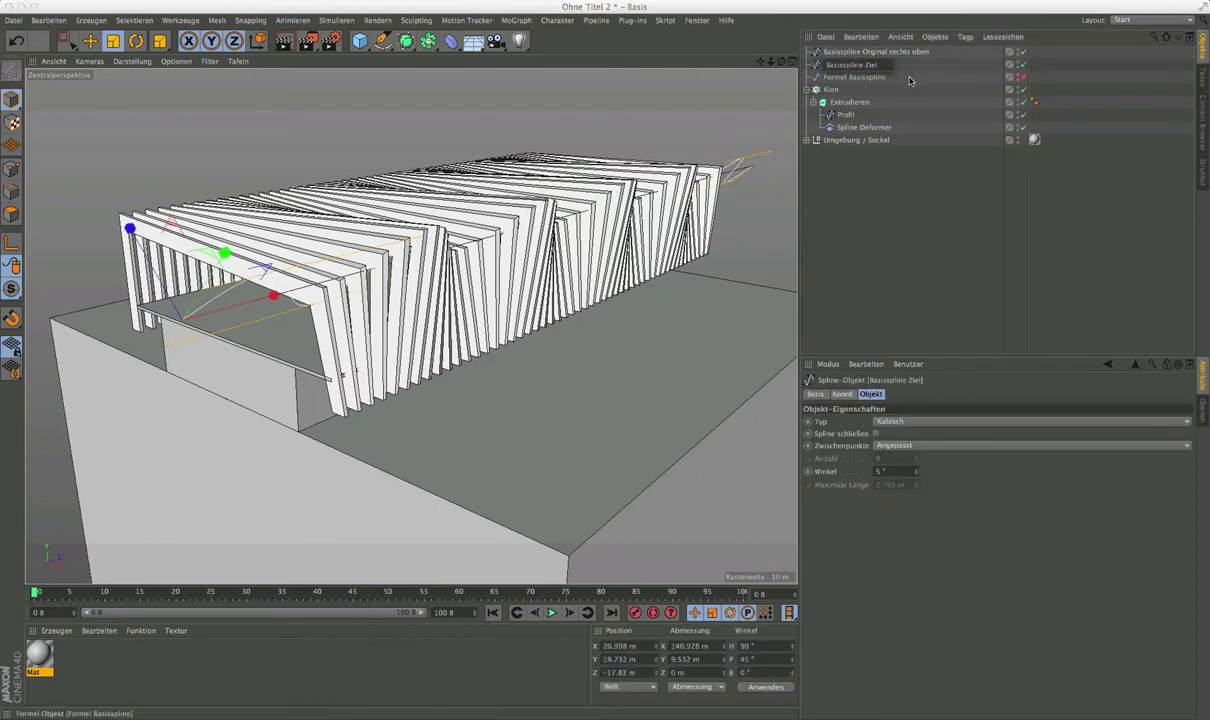
text(l)
text(oben)
key(Return)
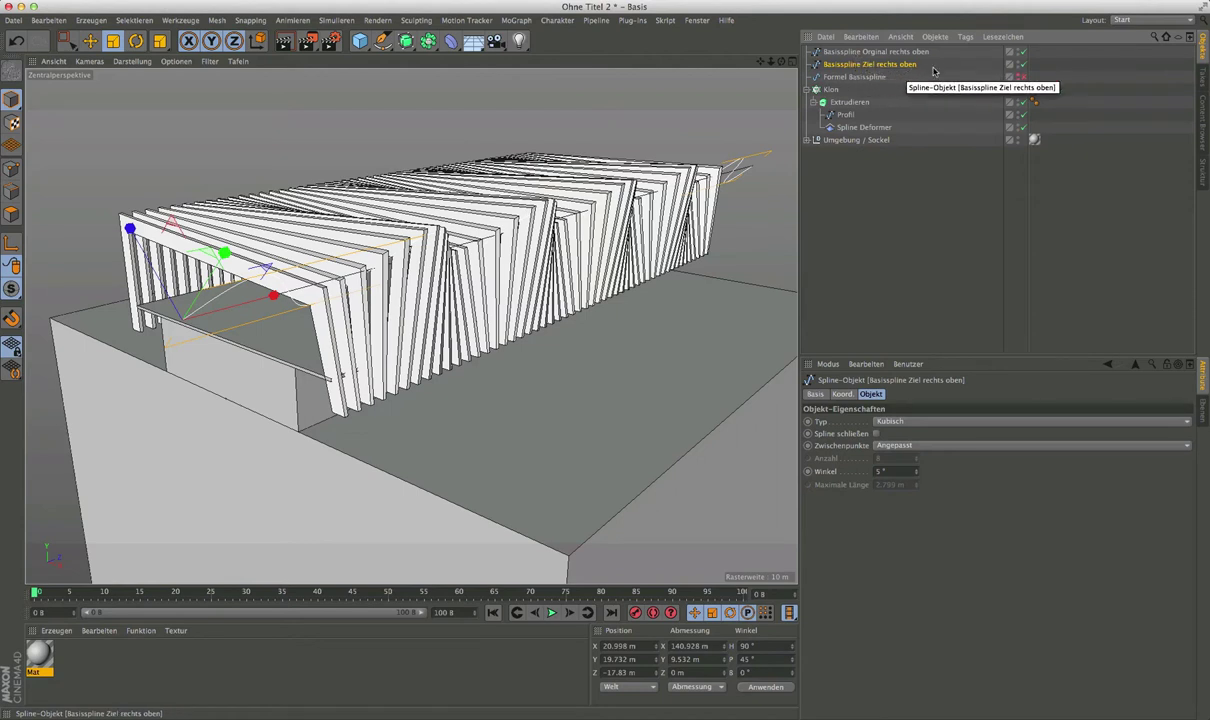
shift+click(892, 52)
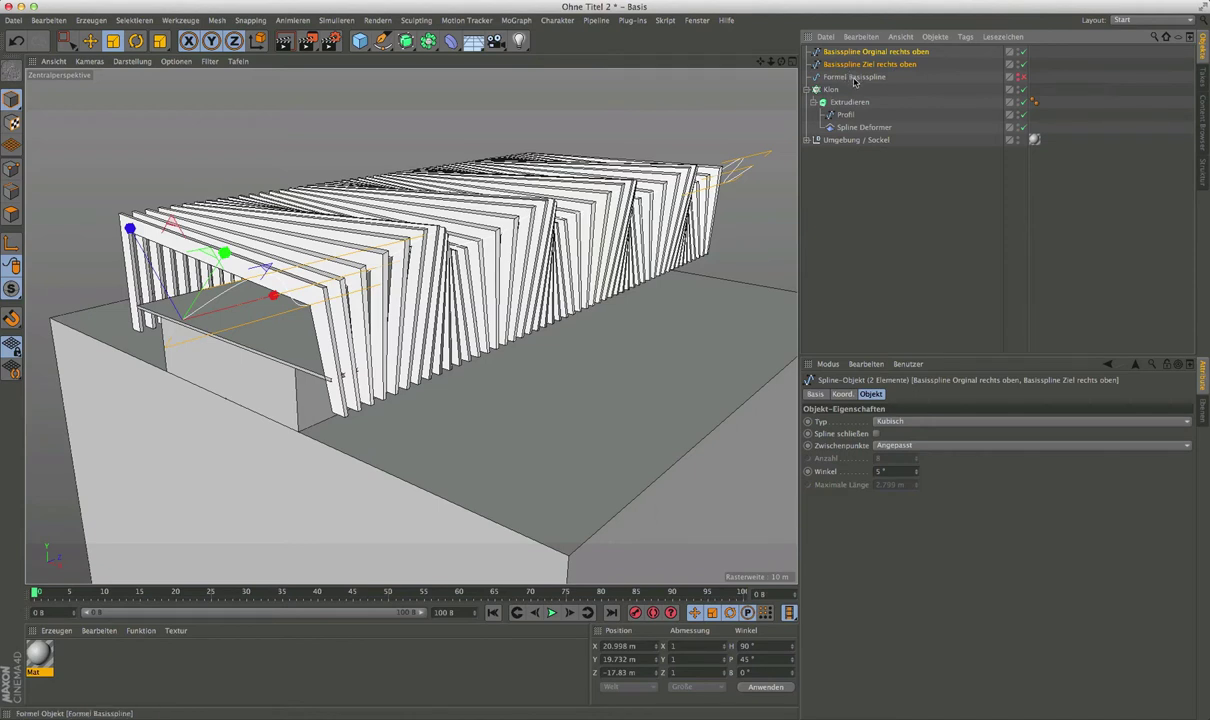
Duplicate the Basisspline Orginal and Ziel rechts oben splines and place the copies below.
key(ctrl+c)
key(ctrl+v)
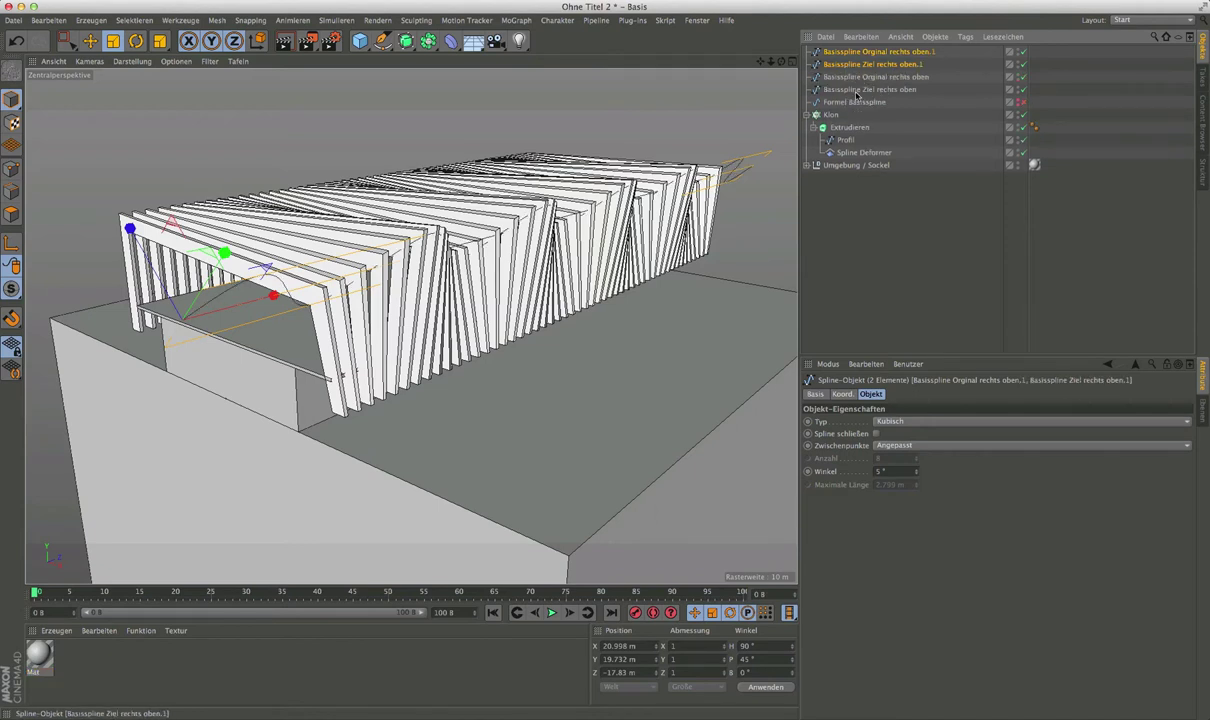
drag(847, 98, 850, 96)
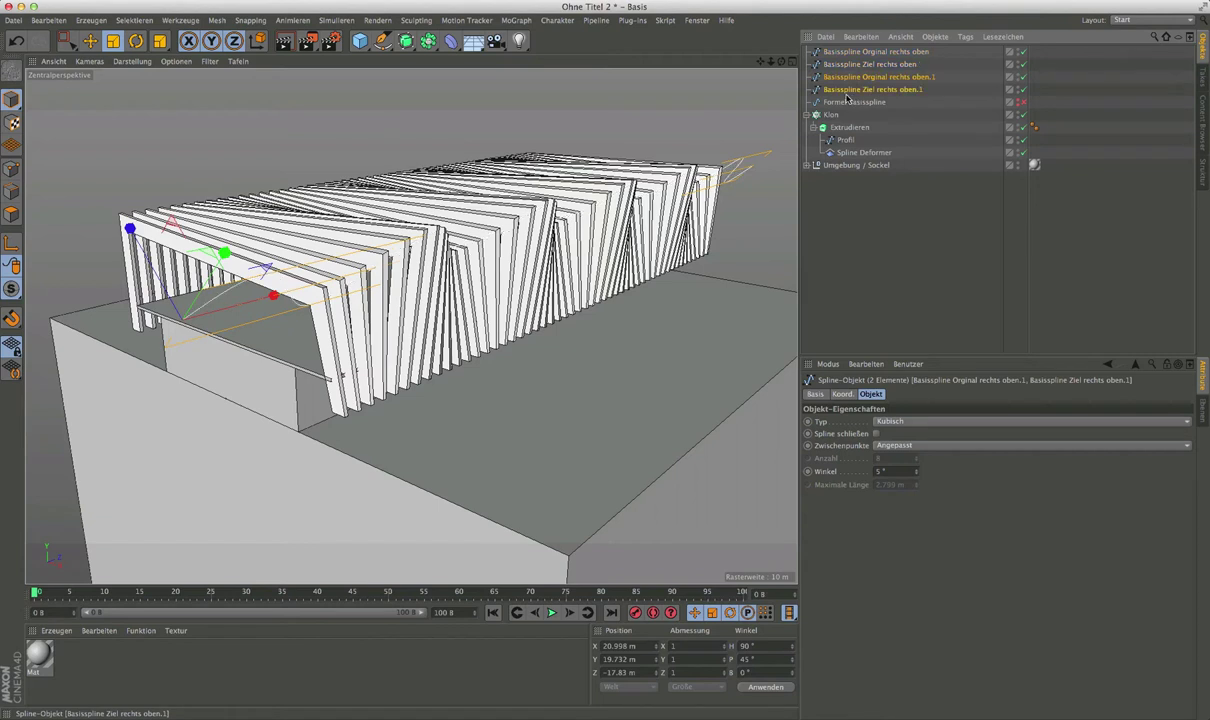
Rename the copies Basisspline Ziel rechts unten and Basisspline Orginal rechts unten.
click(910, 91)
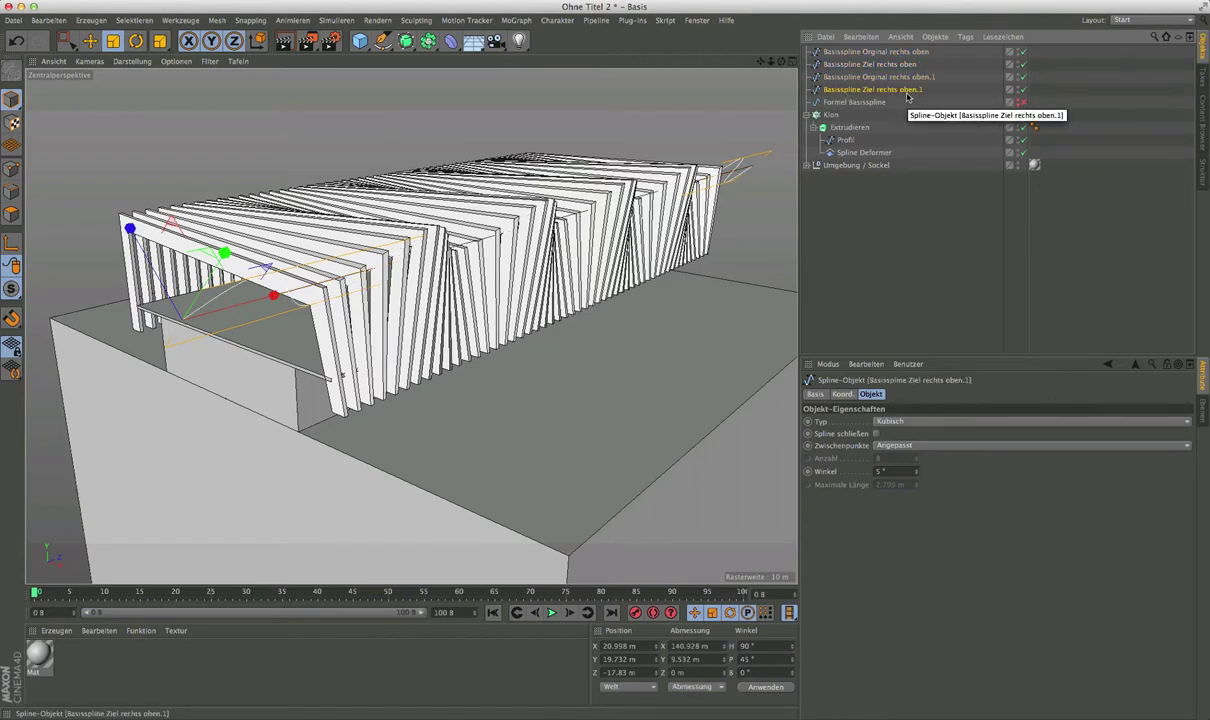
double_click(908, 90)
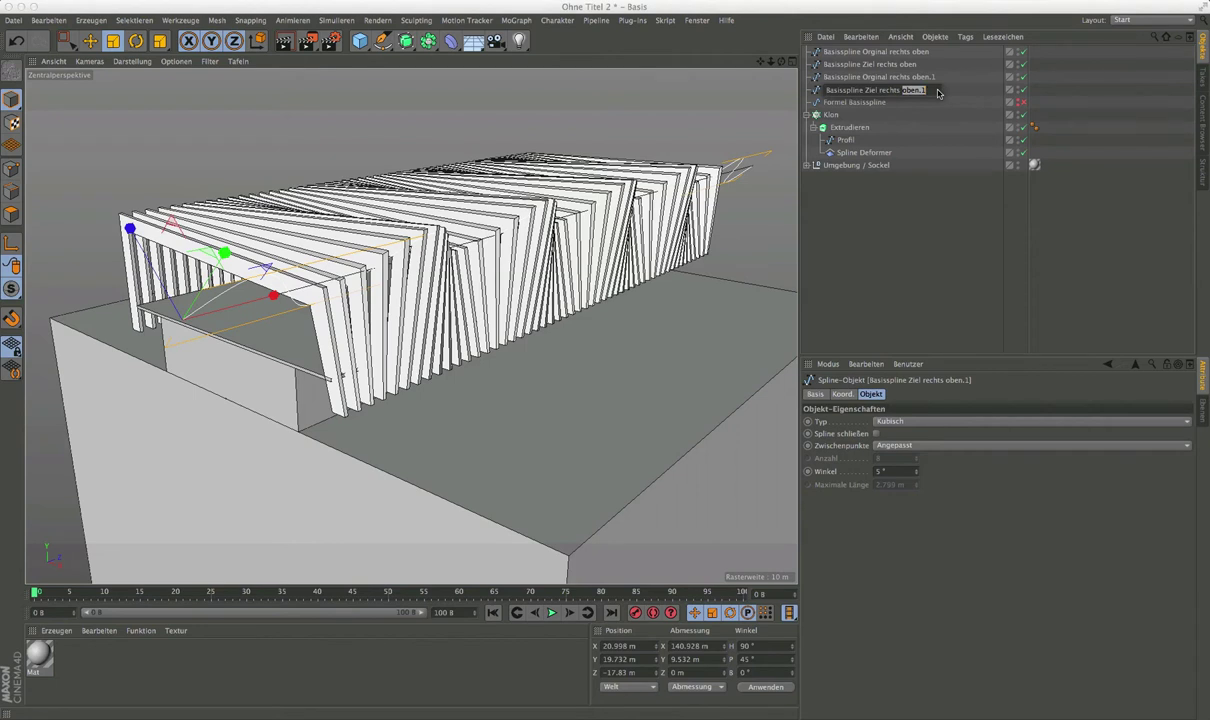
text(unet)
text(n)
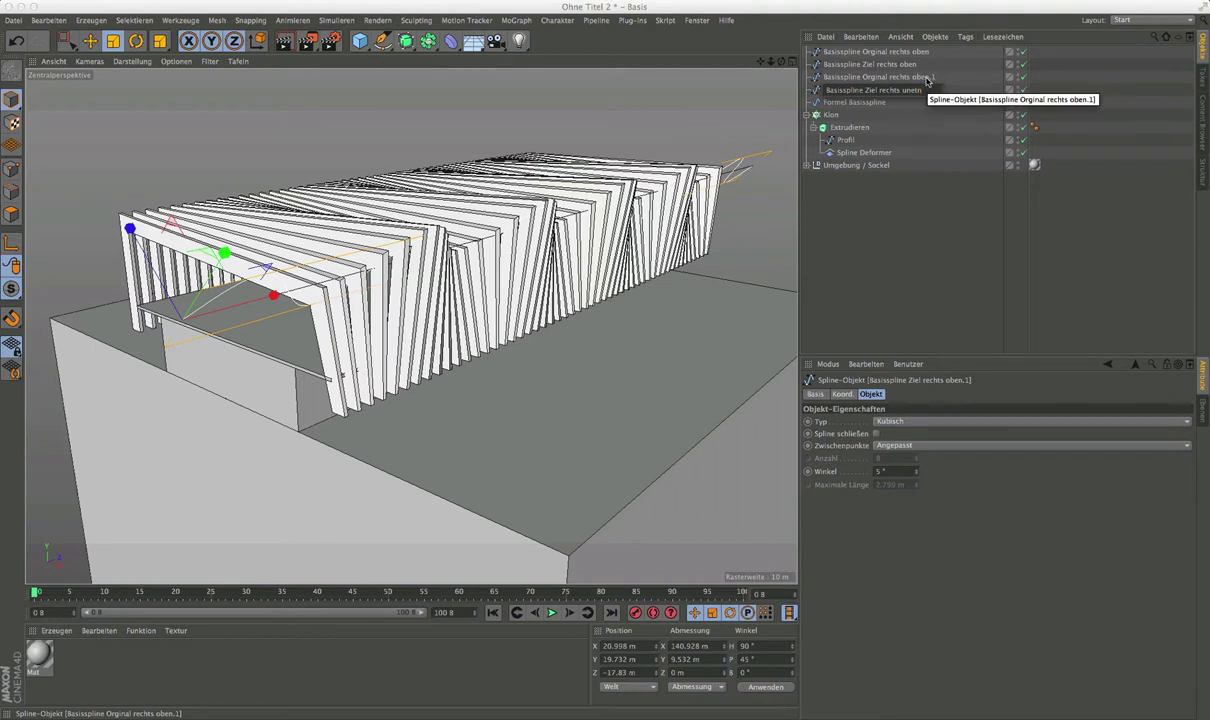
double_click(924, 79)
drag(914, 77, 954, 84)
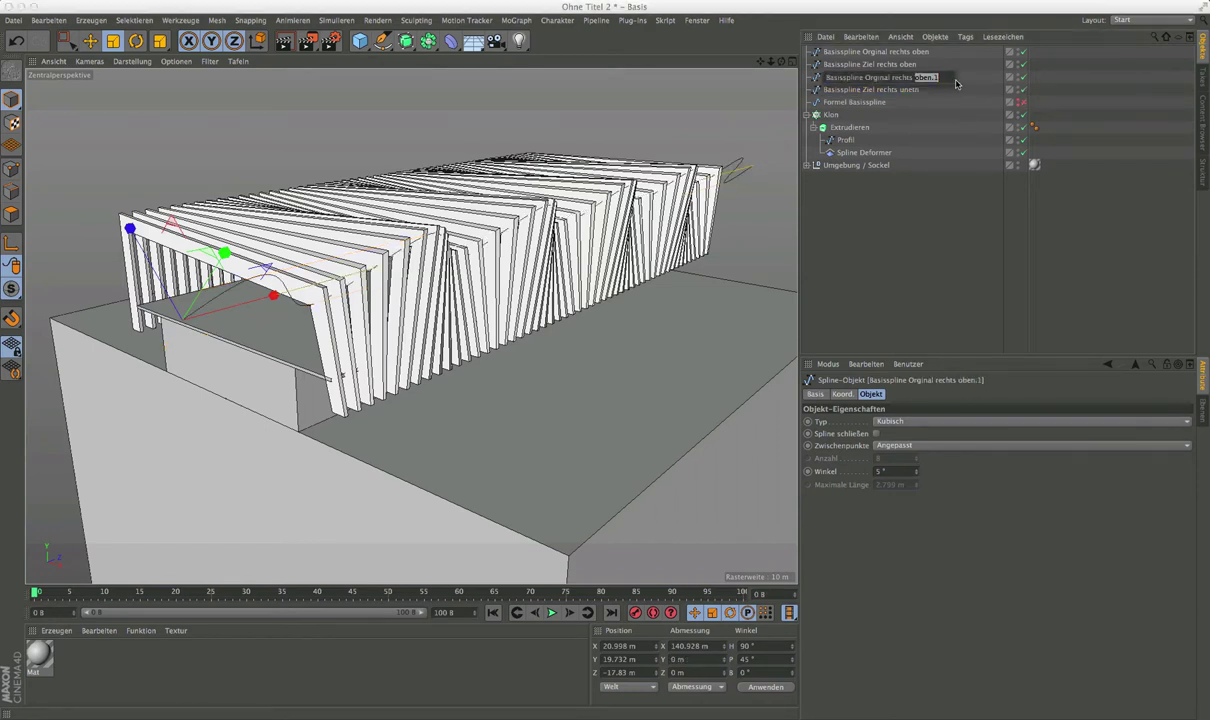
text(unt)
key(Return)
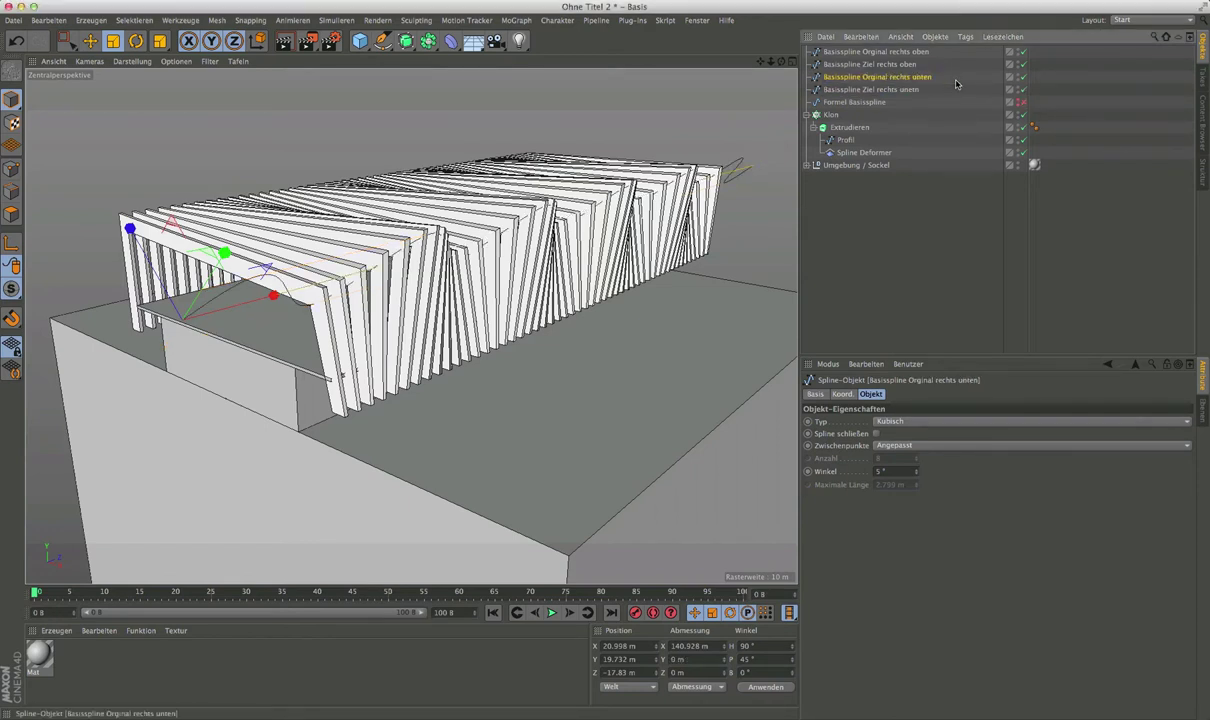
shift+click(884, 89)
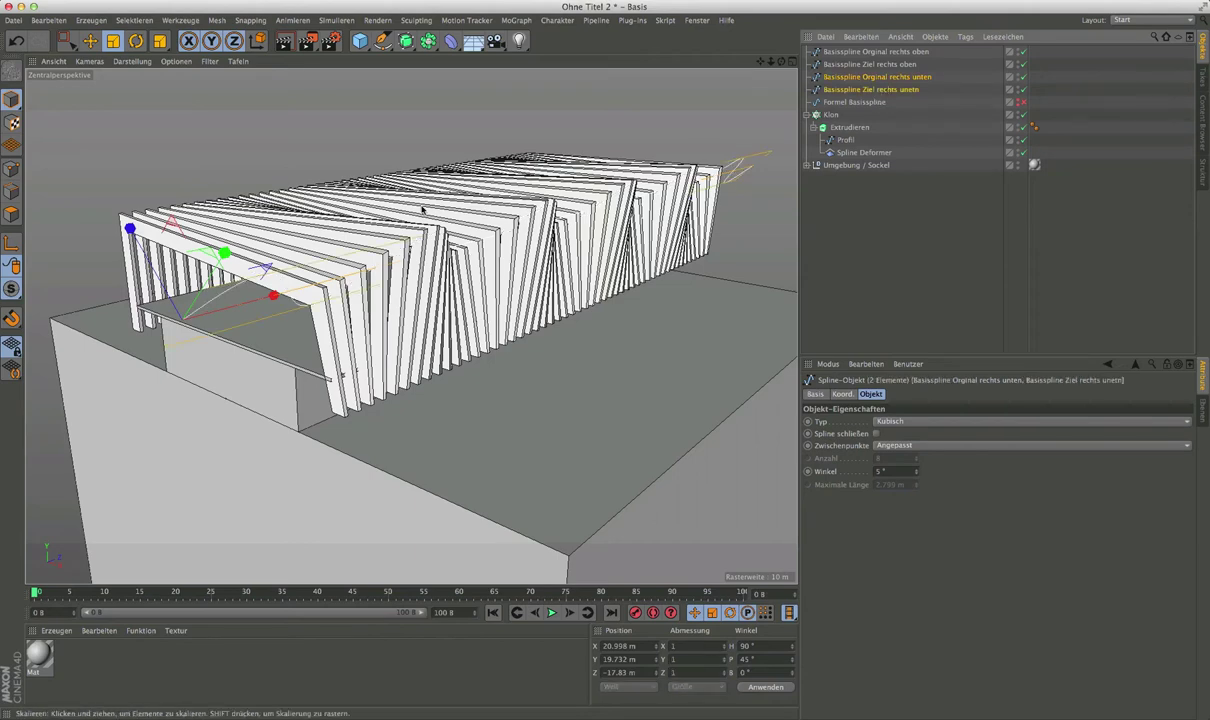
click(90, 41)
alt+drag(284, 245, 381, 215)
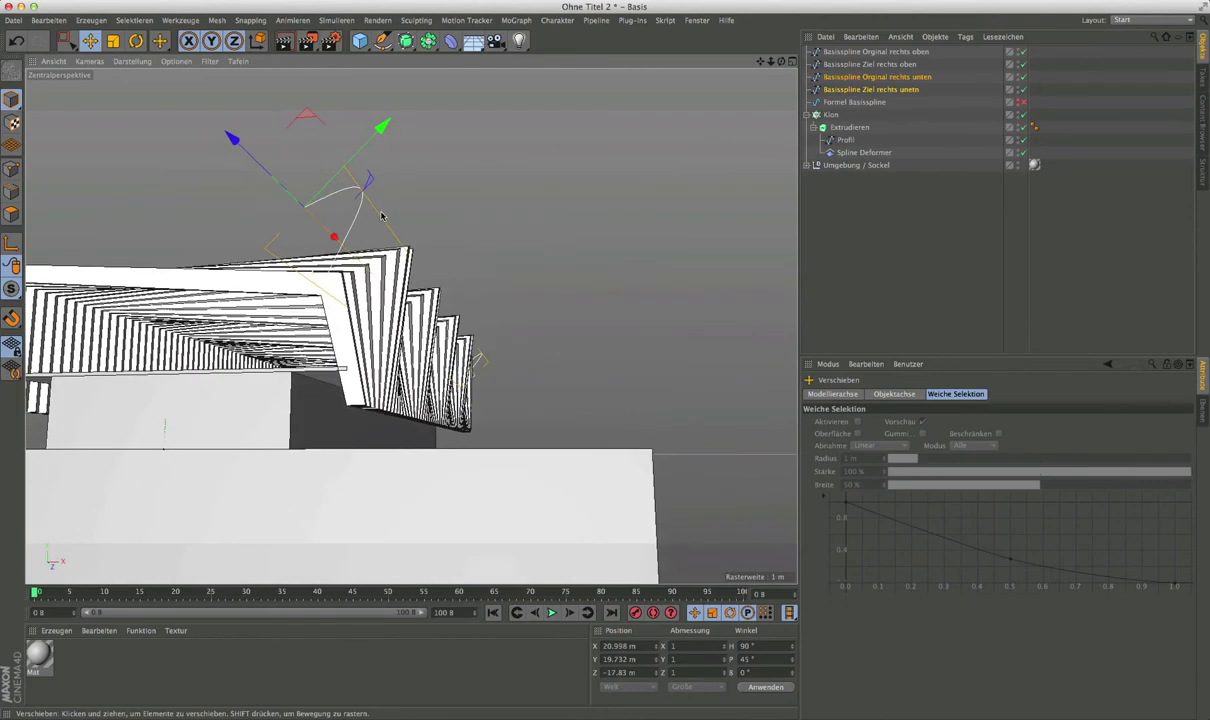
mouse_move(306, 120)
mouse_down()
mouse_move(311, 260)
mouse_move(284, 290)
mouse_up()
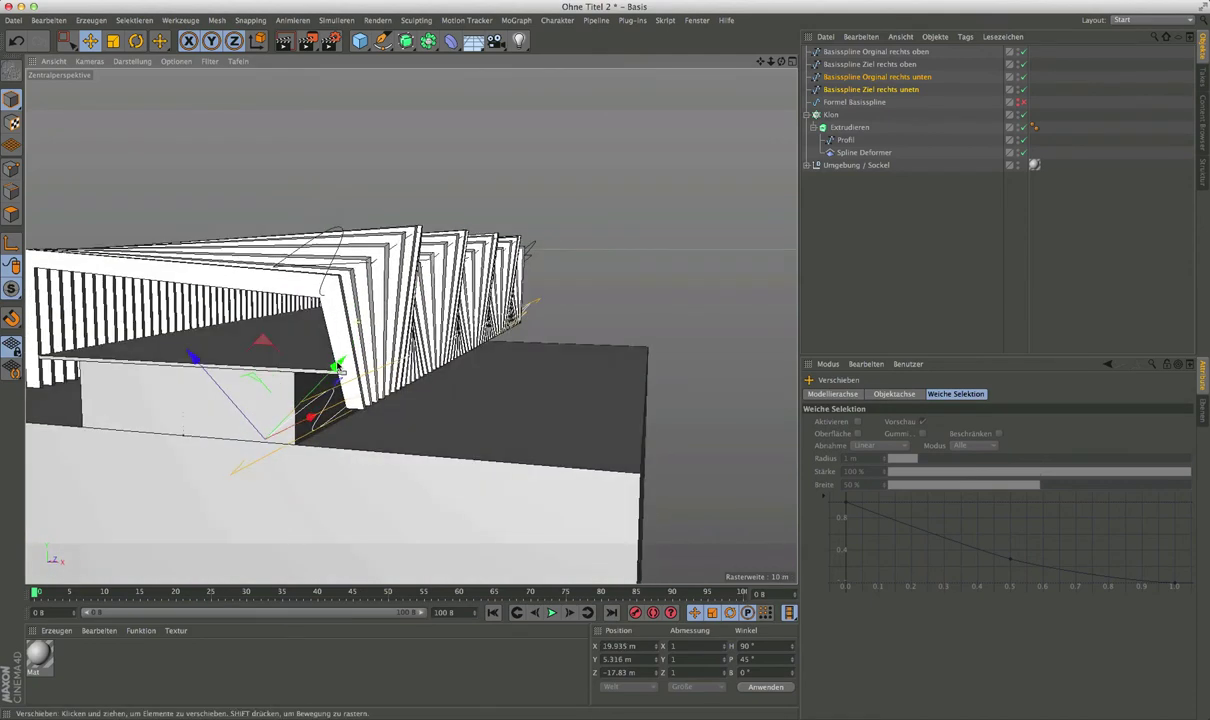
alt+drag(345, 343, 343, 425)
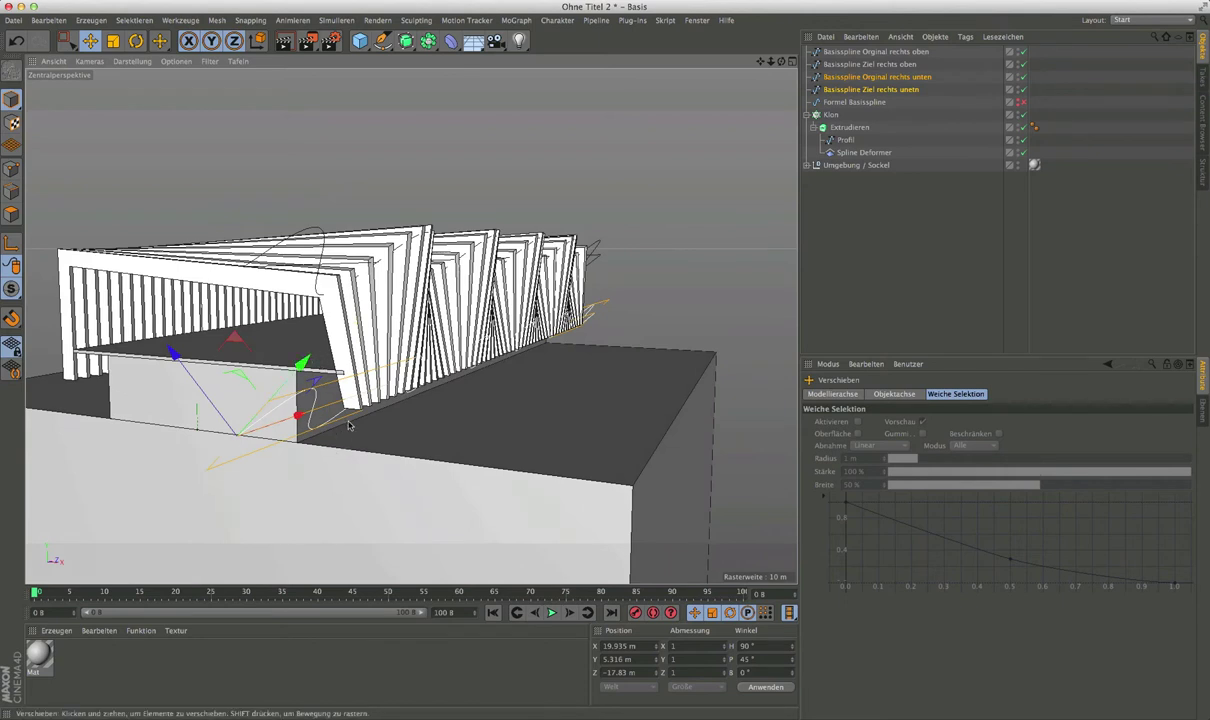
key(r)
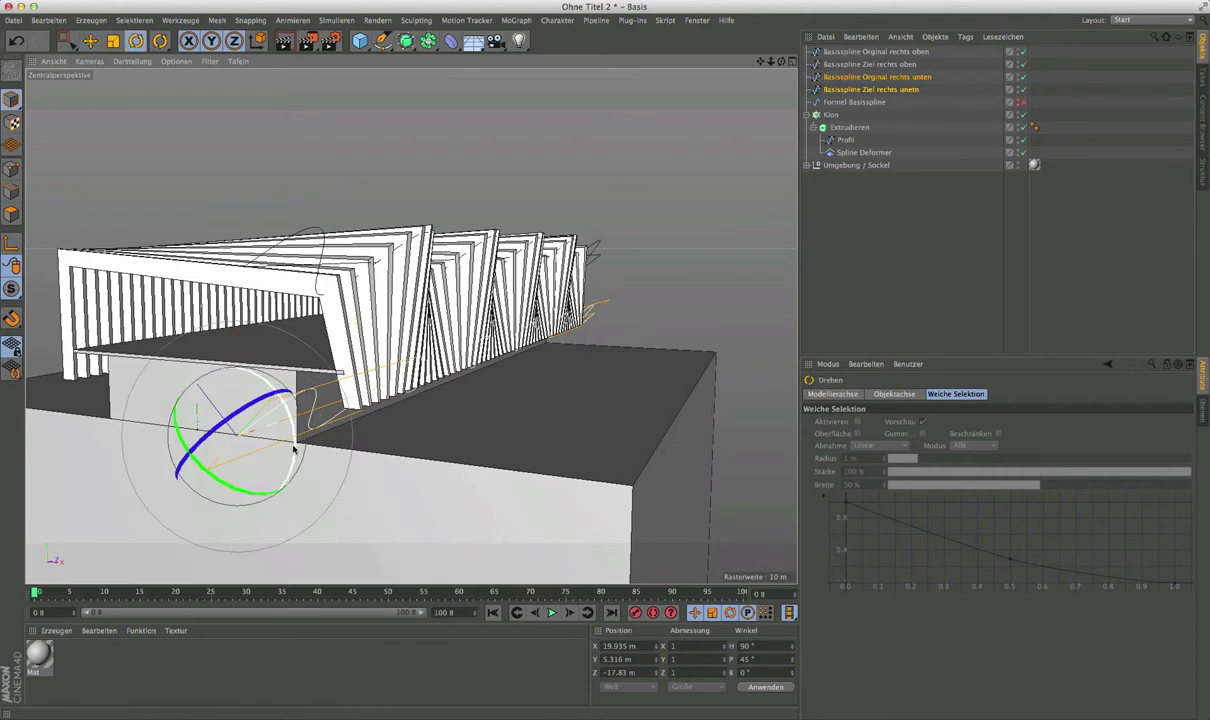
drag(293, 449, 228, 360)
mouse_move(314, 393)
alt+mouse_down()
mouse_move(380, 388)
mouse_move(347, 412)
mouse_move(526, 381)
mouse_move(417, 355)
alt+mouse_up()
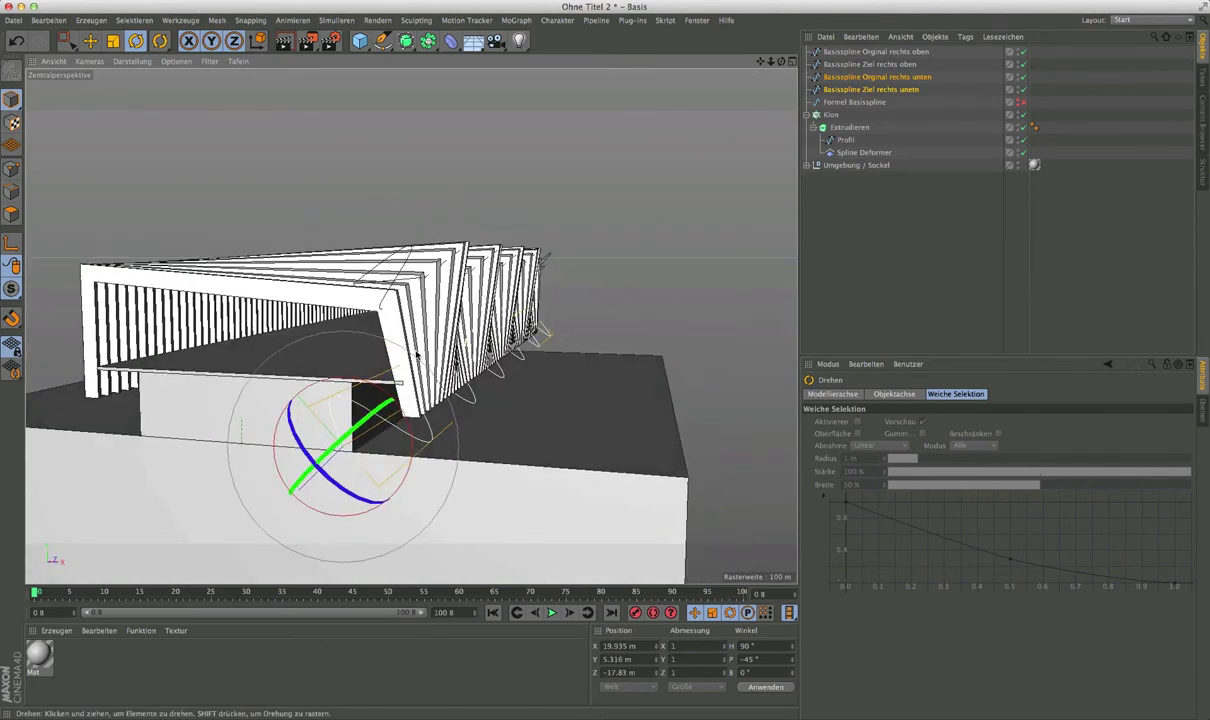
mouse_move(388, 362)
alt+mouse_down()
mouse_move(423, 370)
mouse_move(402, 350)
alt+mouse_up()
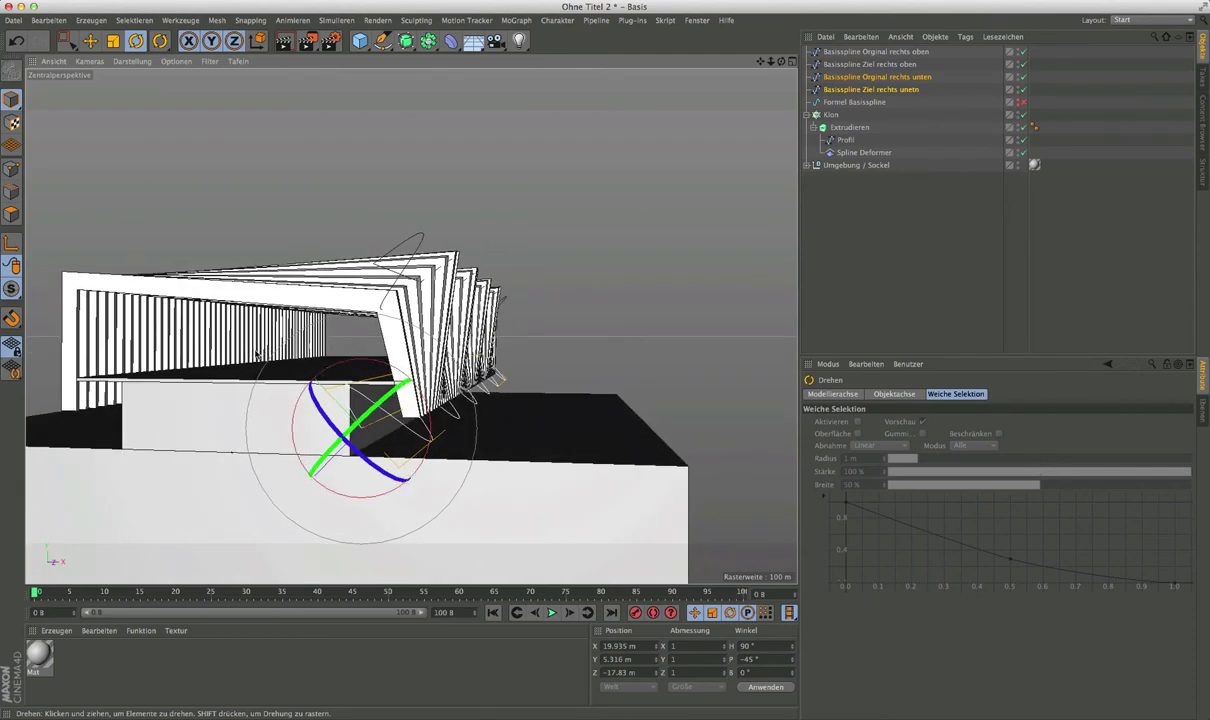
alt+drag(257, 352, 326, 354)
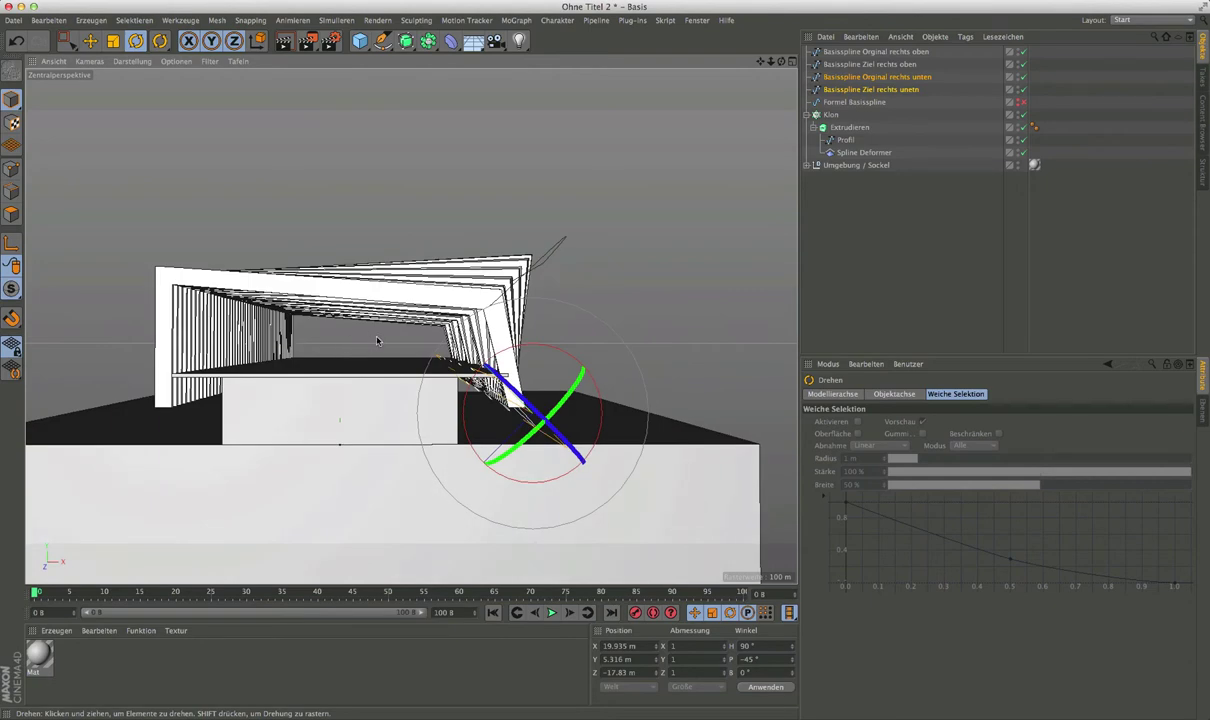
alt+drag(377, 341, 371, 342)
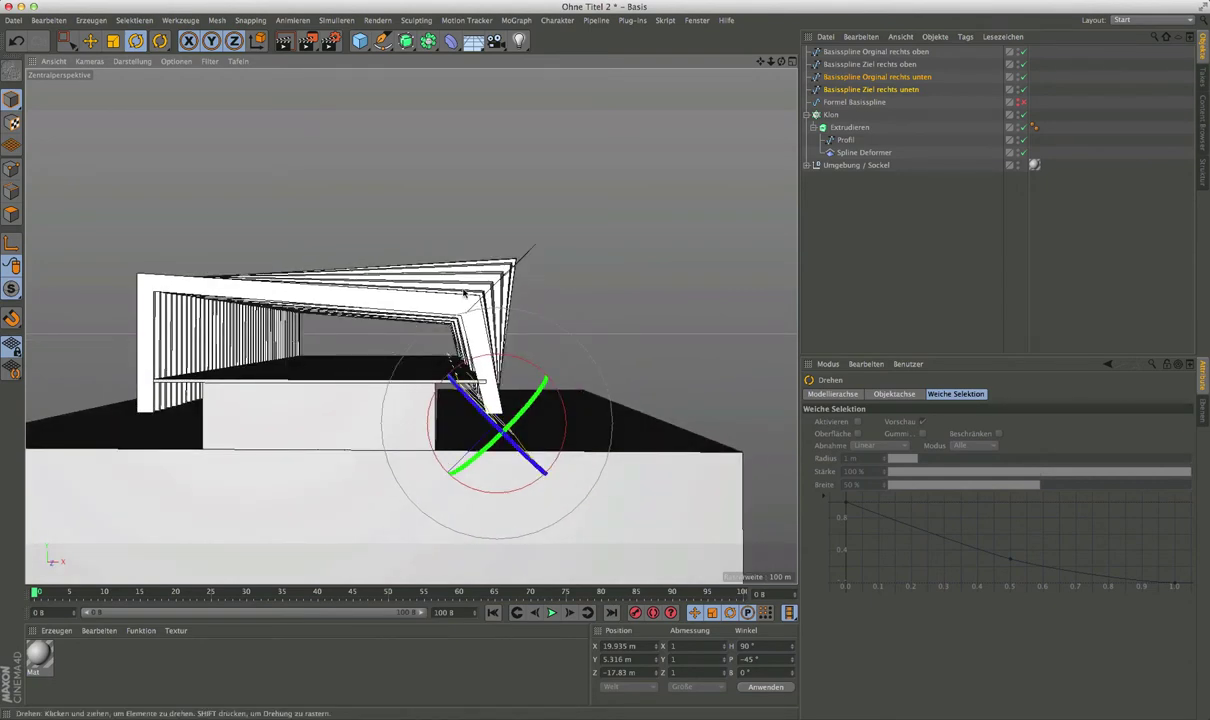
alt+drag(446, 336, 398, 346)
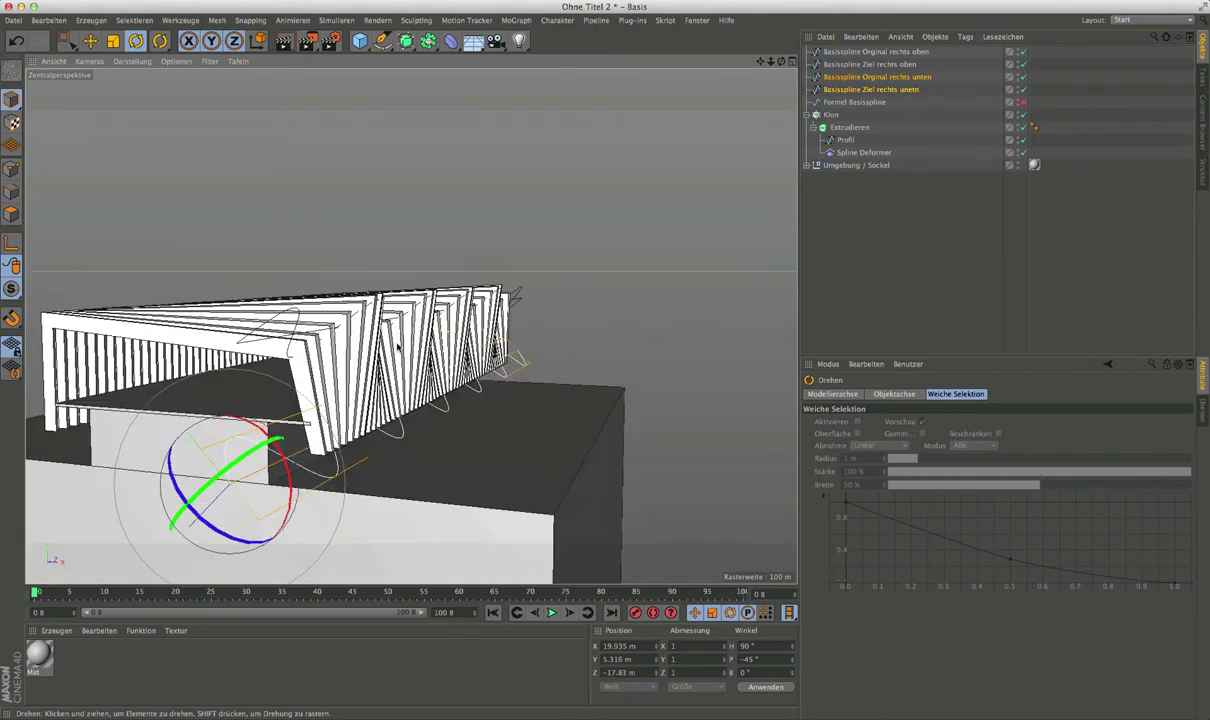
Append 'rechts oben' to the spline deformer's name, making it Spline Deformer rechts oben.
click(865, 152)
double_click(866, 153)
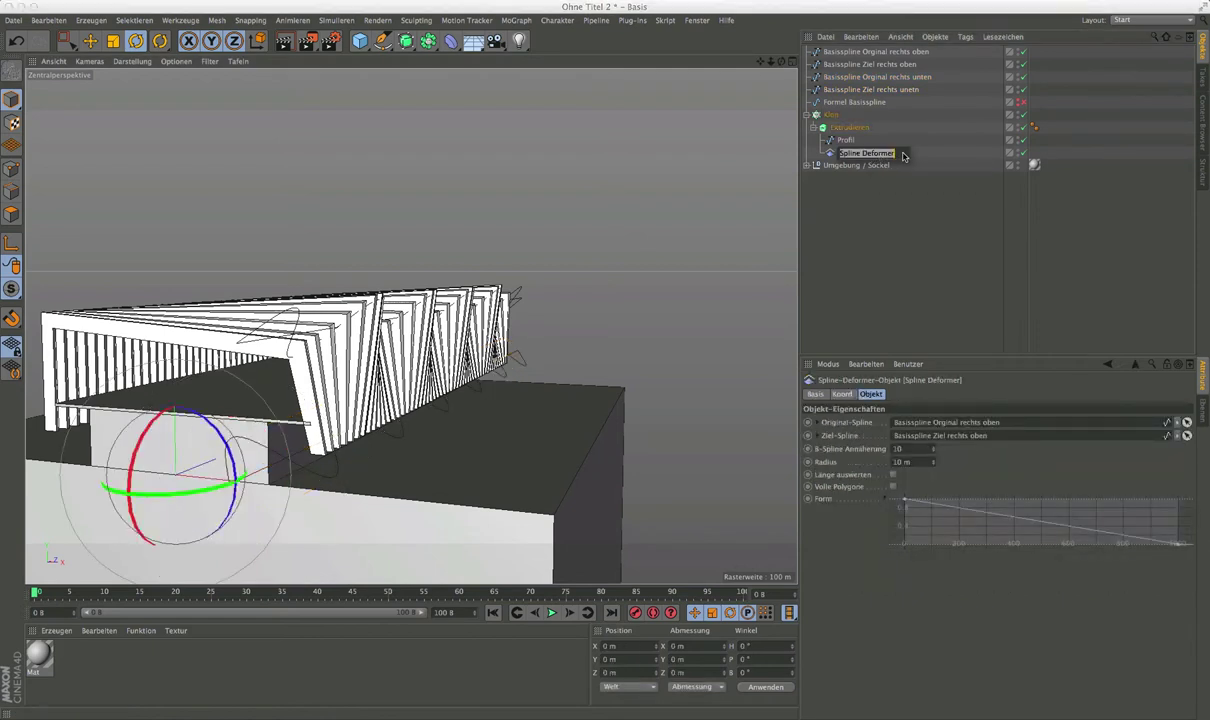
text( r)
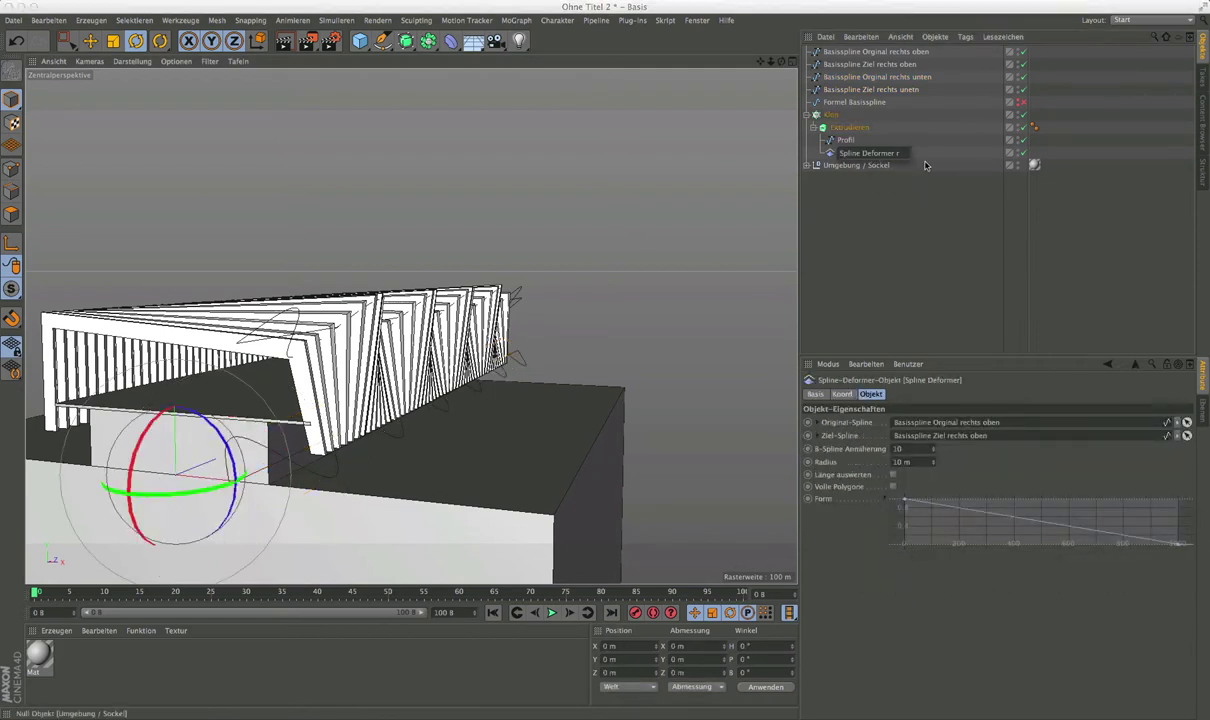
text(echts o)
text(ben)
key(Return)
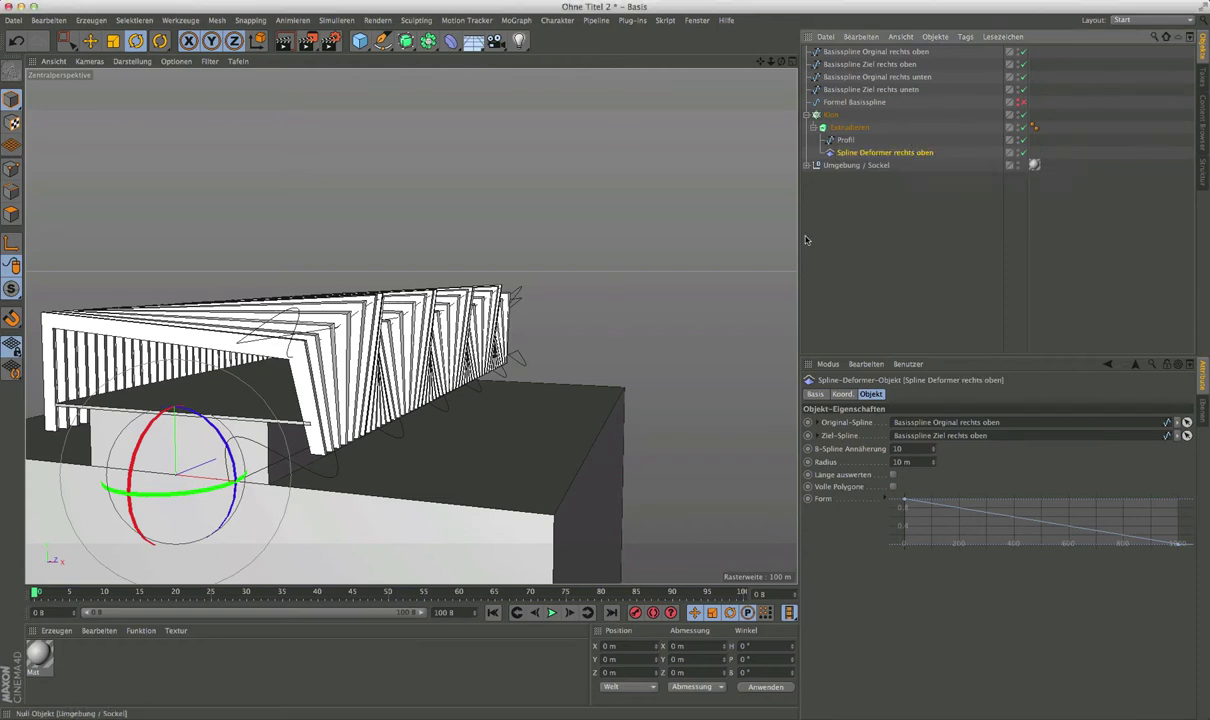
scroll(478, 307, up, 3)
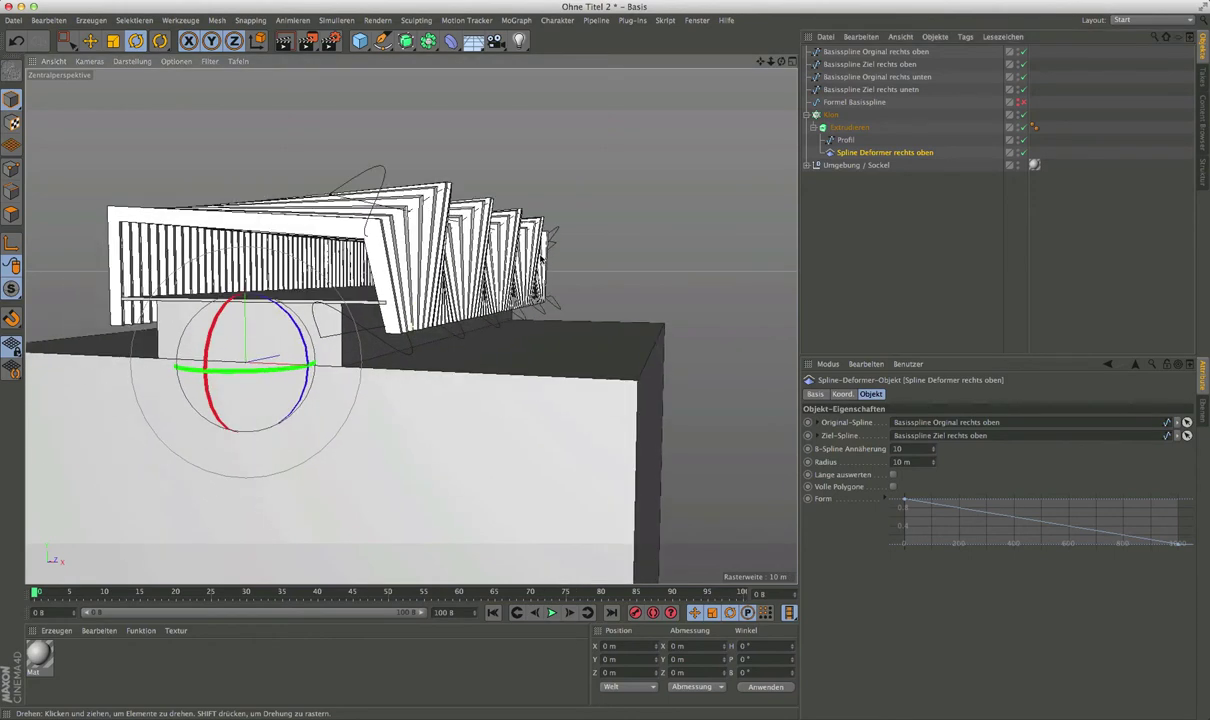
scroll(480, 270, up, 1)
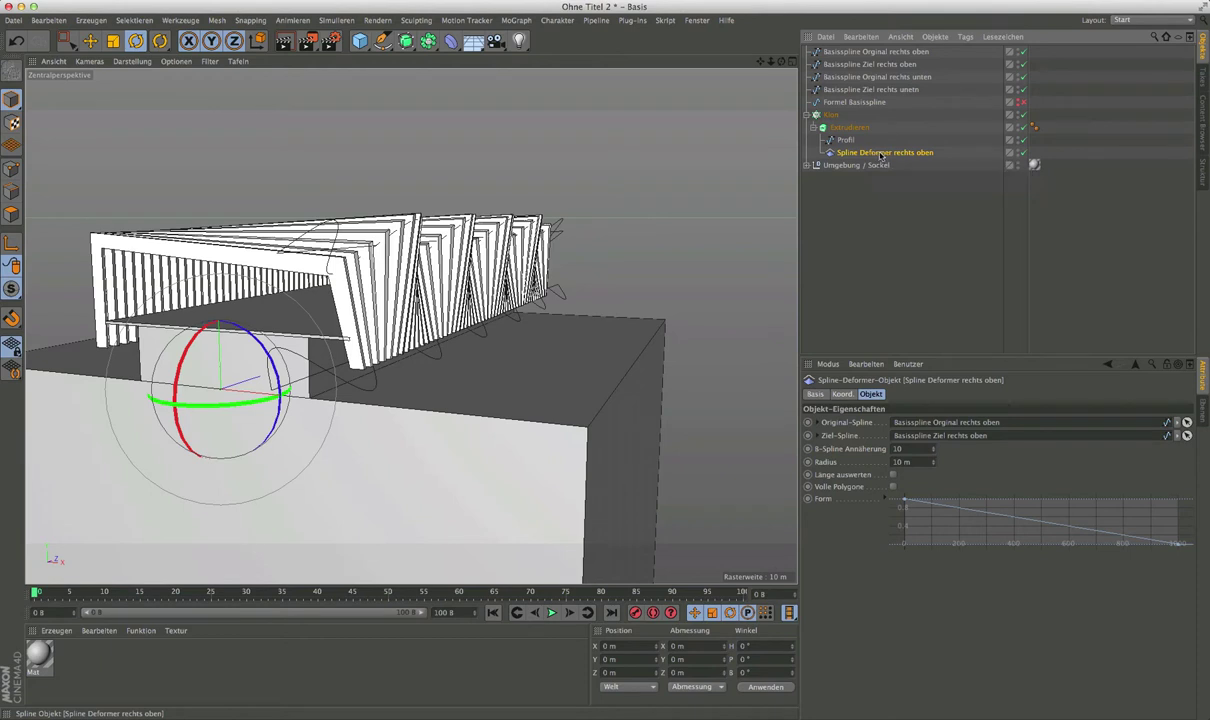
Make three copies of Spline Deformer rechts oben.
key(ctrl+c)
key(ctrl+v)
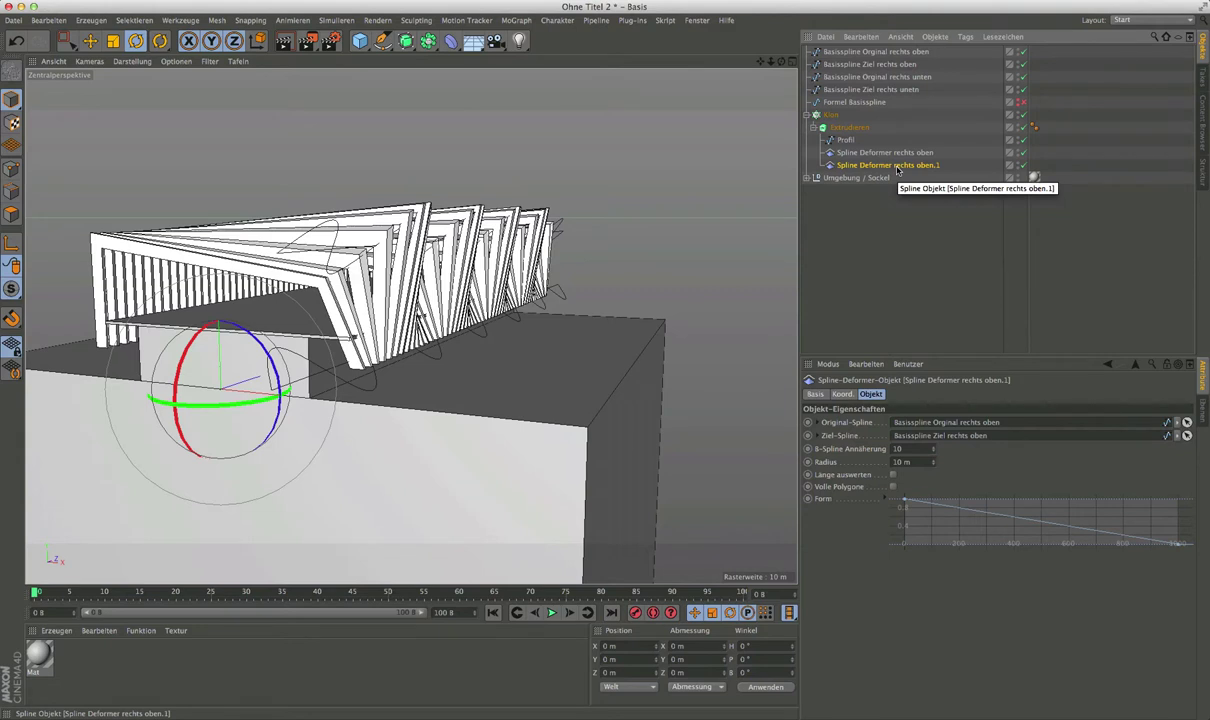
ctrl+drag(862, 148, 862, 152)
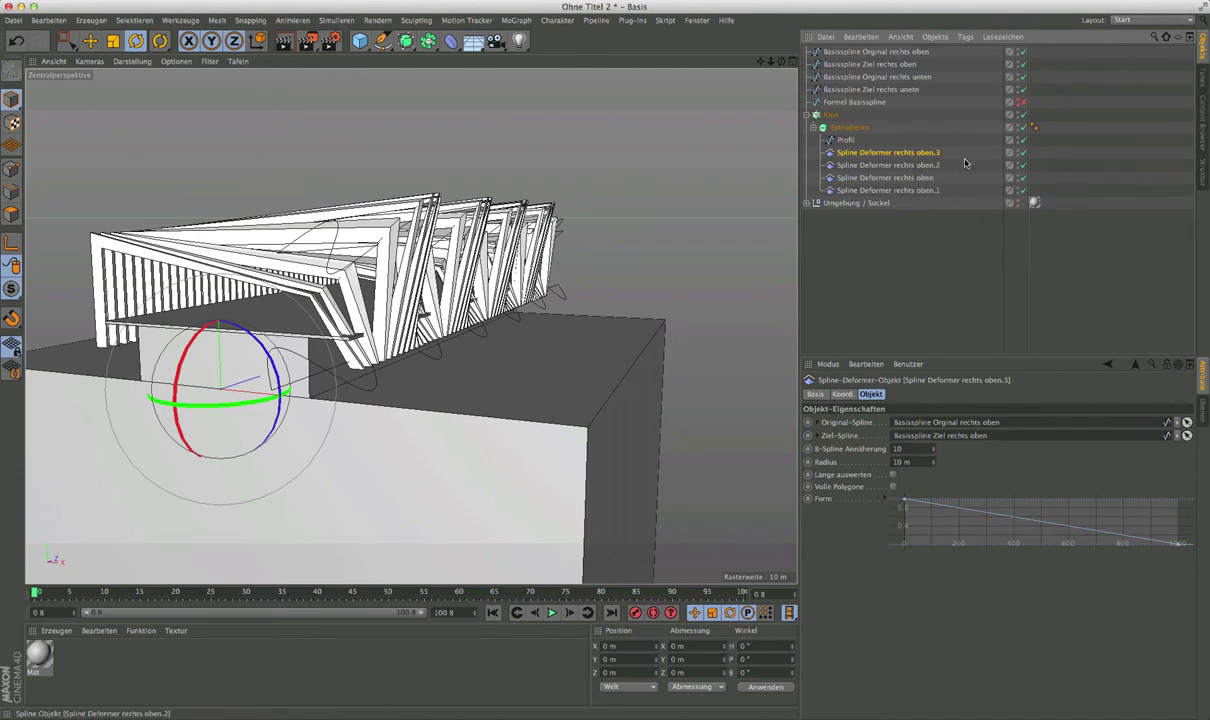
Rename the three deformer copies to links oben, links unten and rechts unten.
double_click(908, 154)
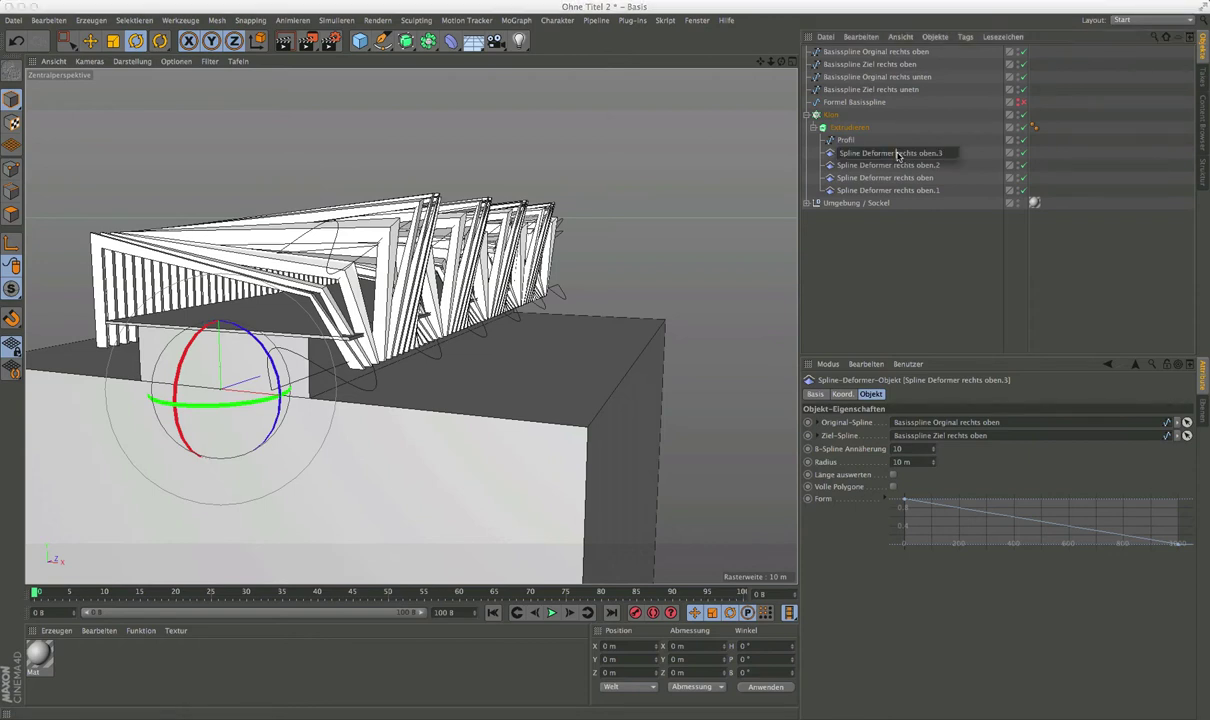
double_click(912, 153)
text(links)
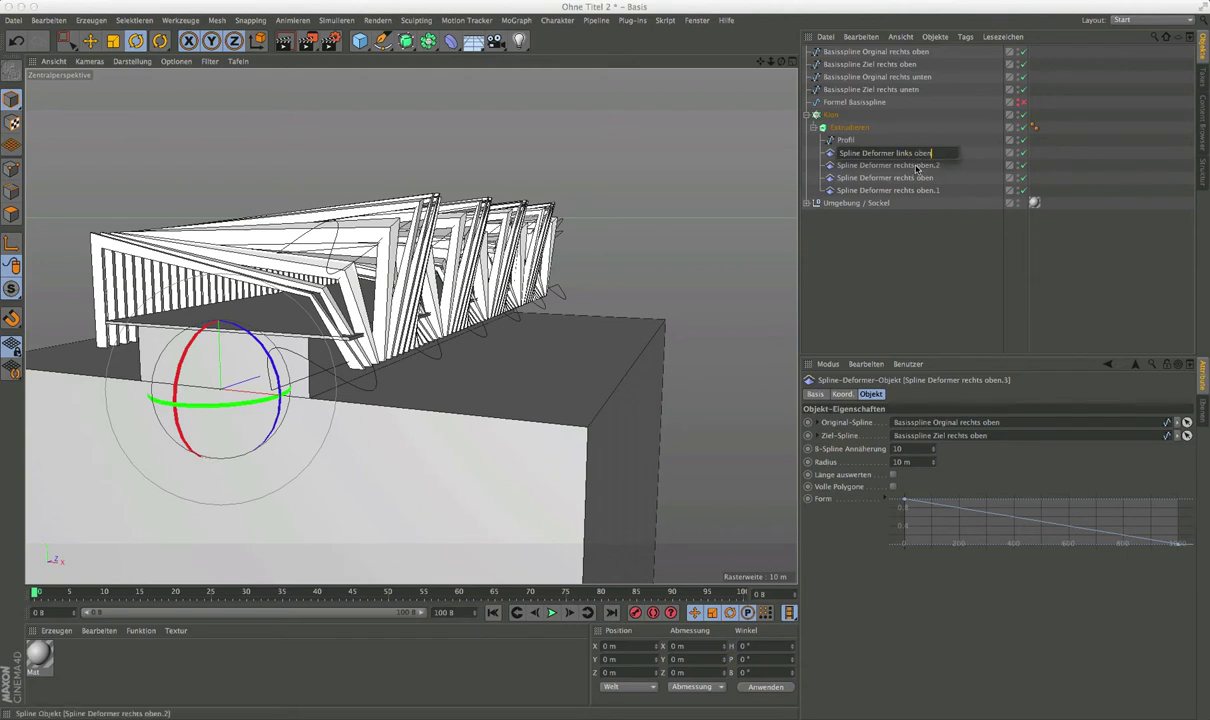
click(914, 169)
double_click(902, 168)
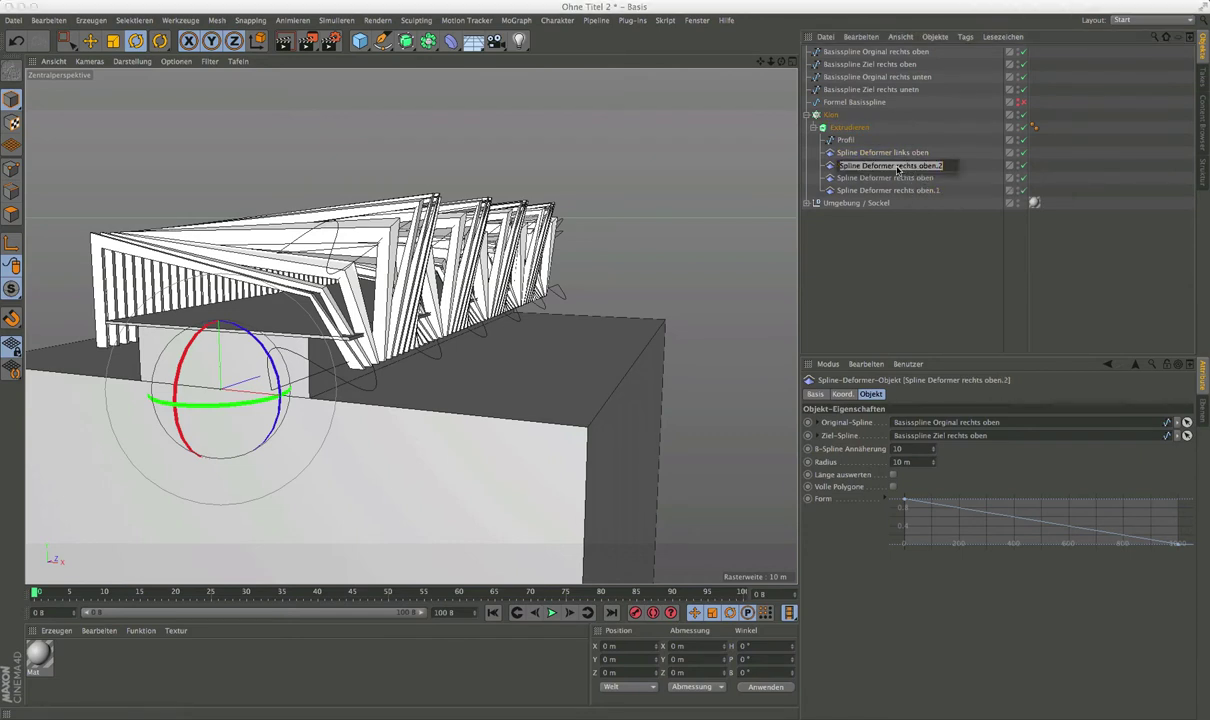
drag(897, 166, 914, 166)
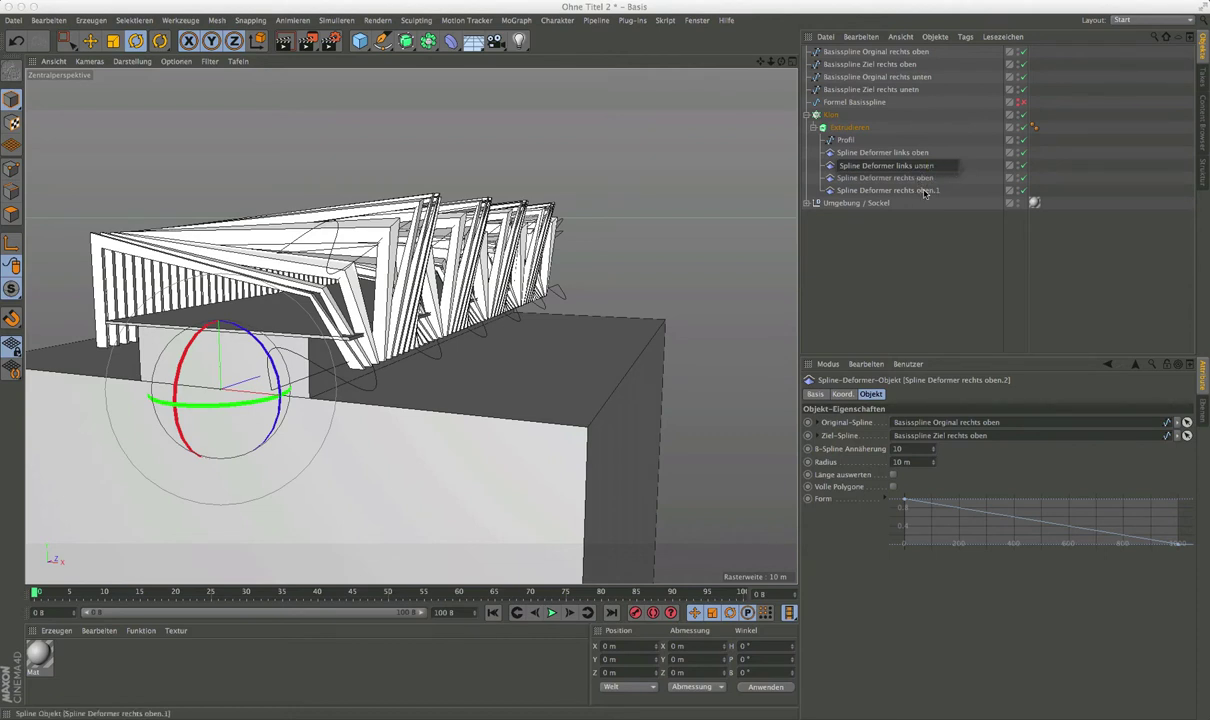
click(925, 190)
double_click(921, 190)
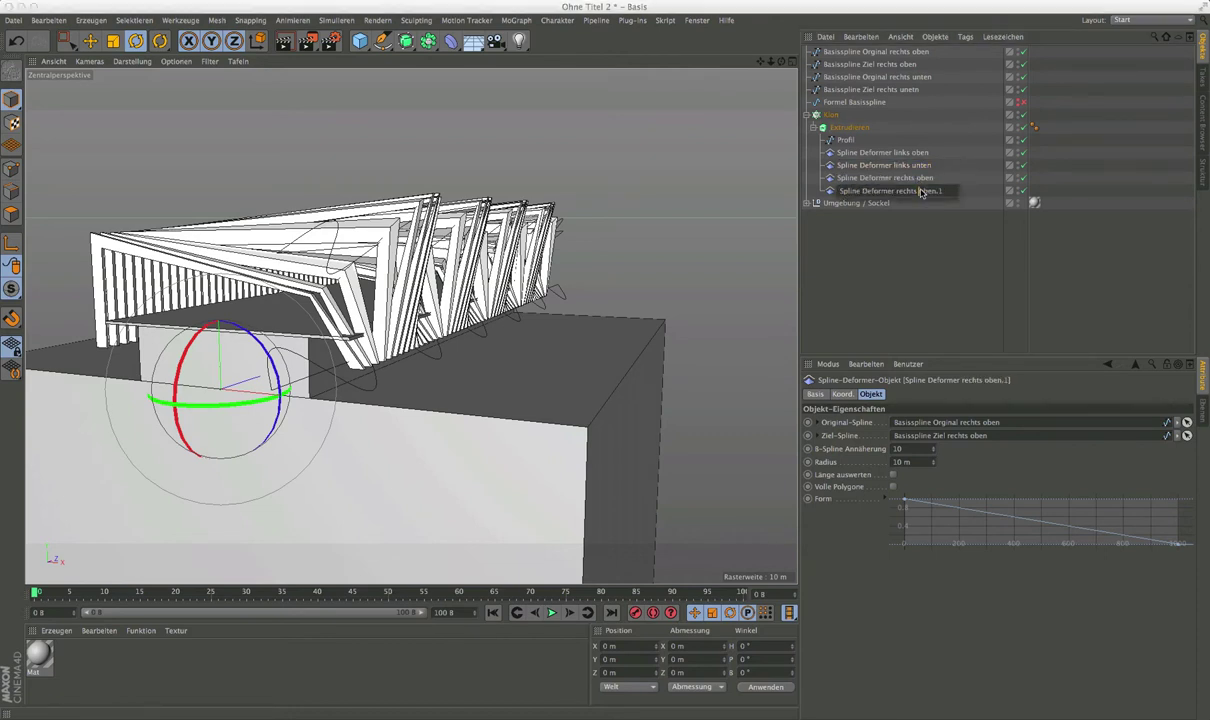
drag(891, 190, 953, 192)
text(unt)
key(Return)
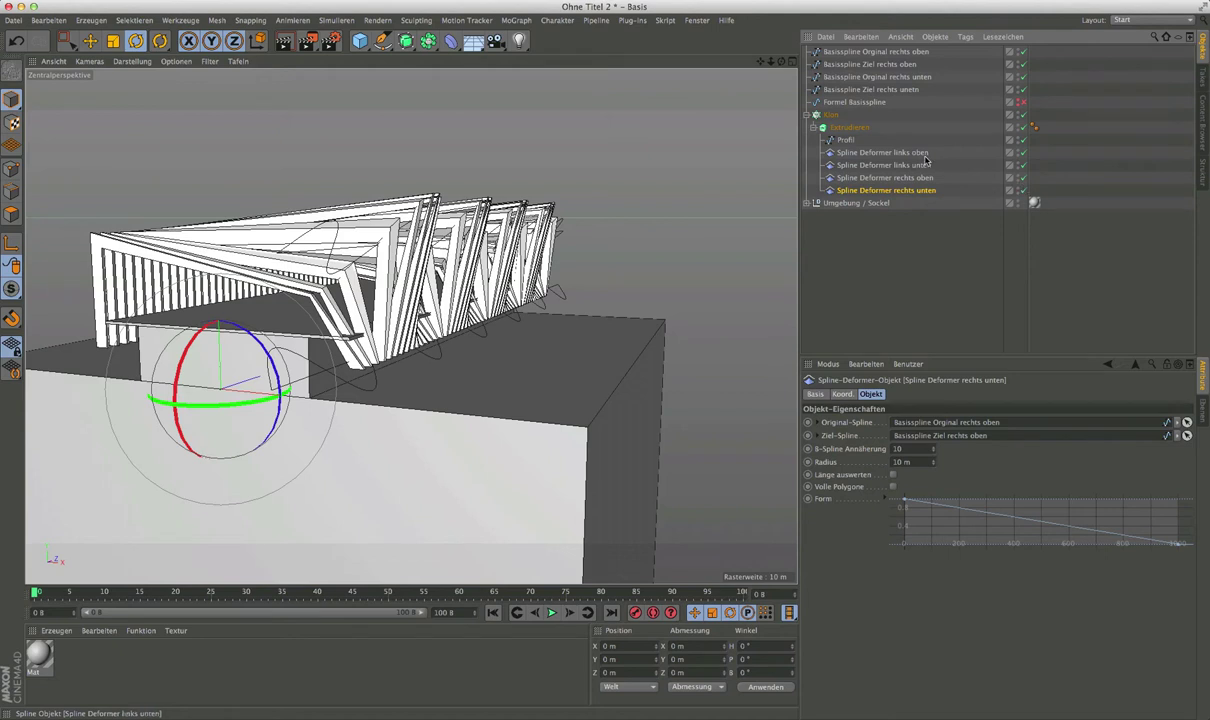
Disable both left deformers and assign the rechts unten Orginal and Ziel splines to the rechts unten deformer.
click(1023, 152)
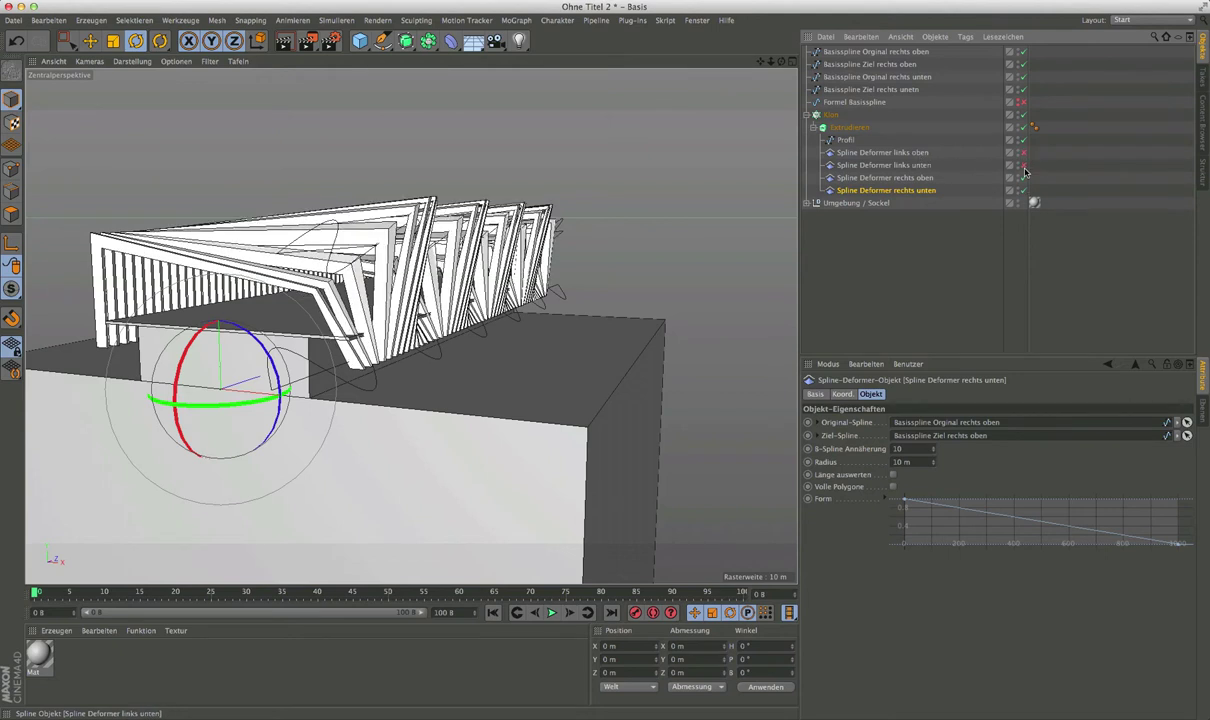
click(1023, 165)
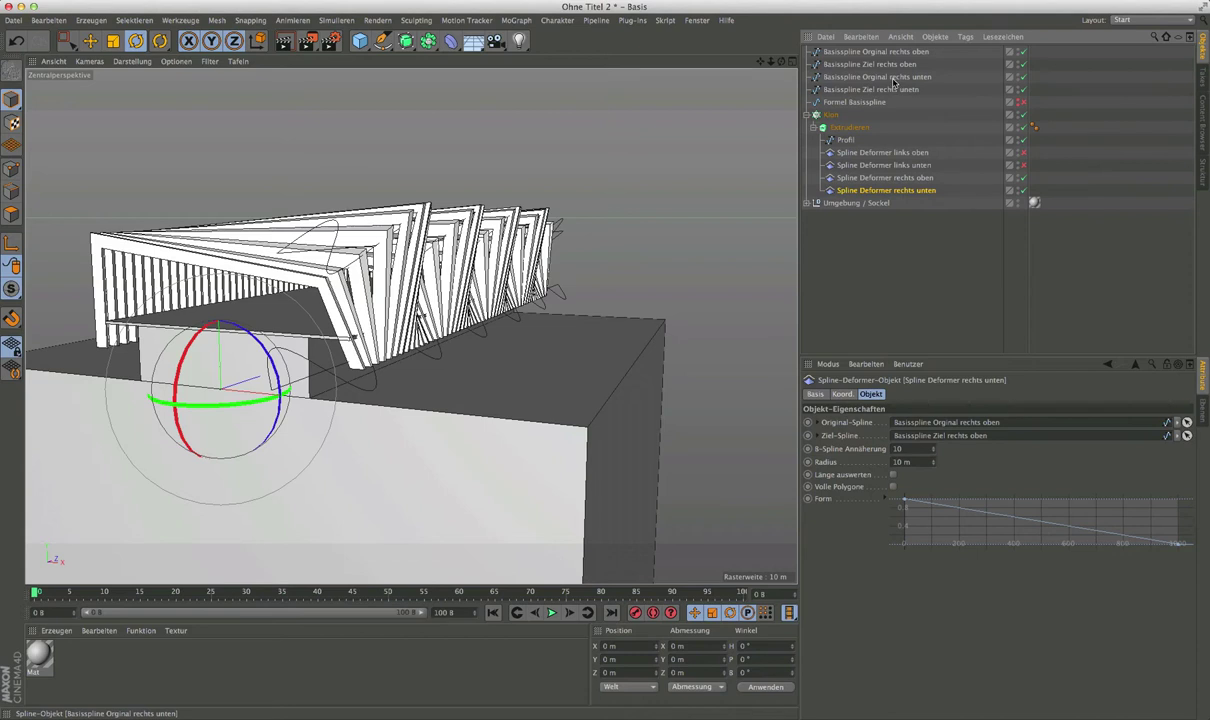
drag(894, 82, 966, 364)
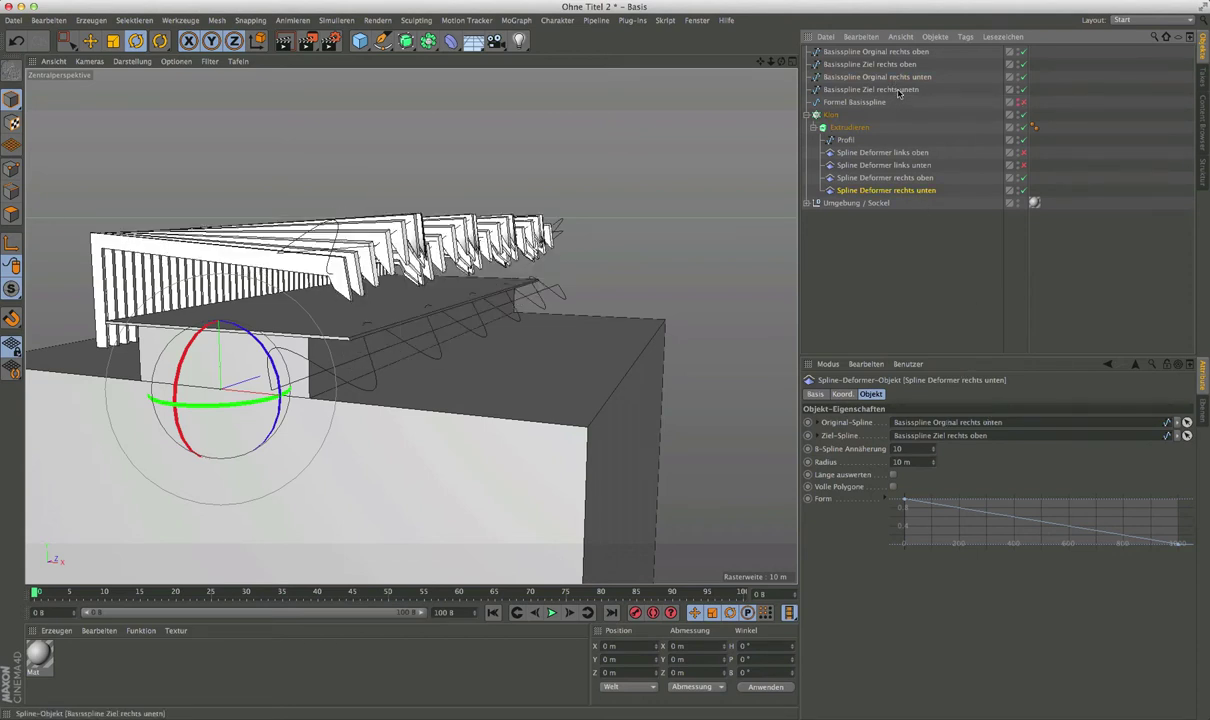
drag(897, 91, 948, 443)
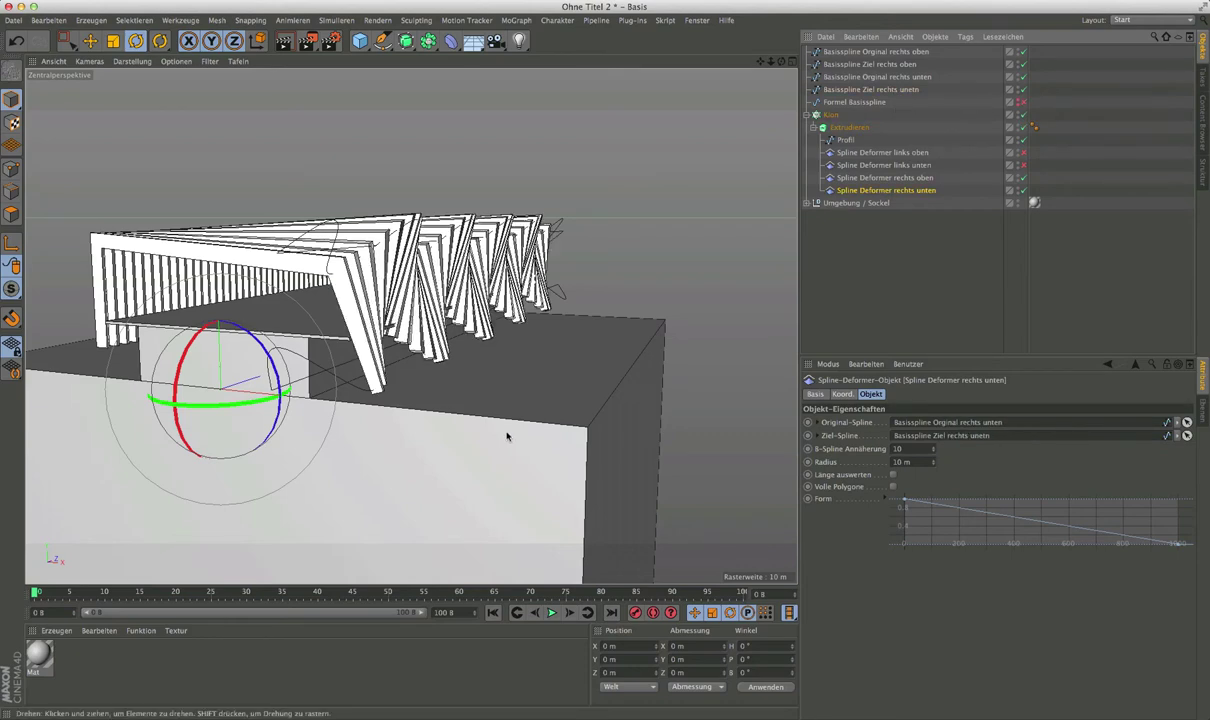
Orbit the view to inspect the ribs deformed by the new spline pair.
mouse_move(406, 377)
alt+mouse_down()
mouse_move(203, 347)
mouse_move(148, 308)
alt+mouse_up()
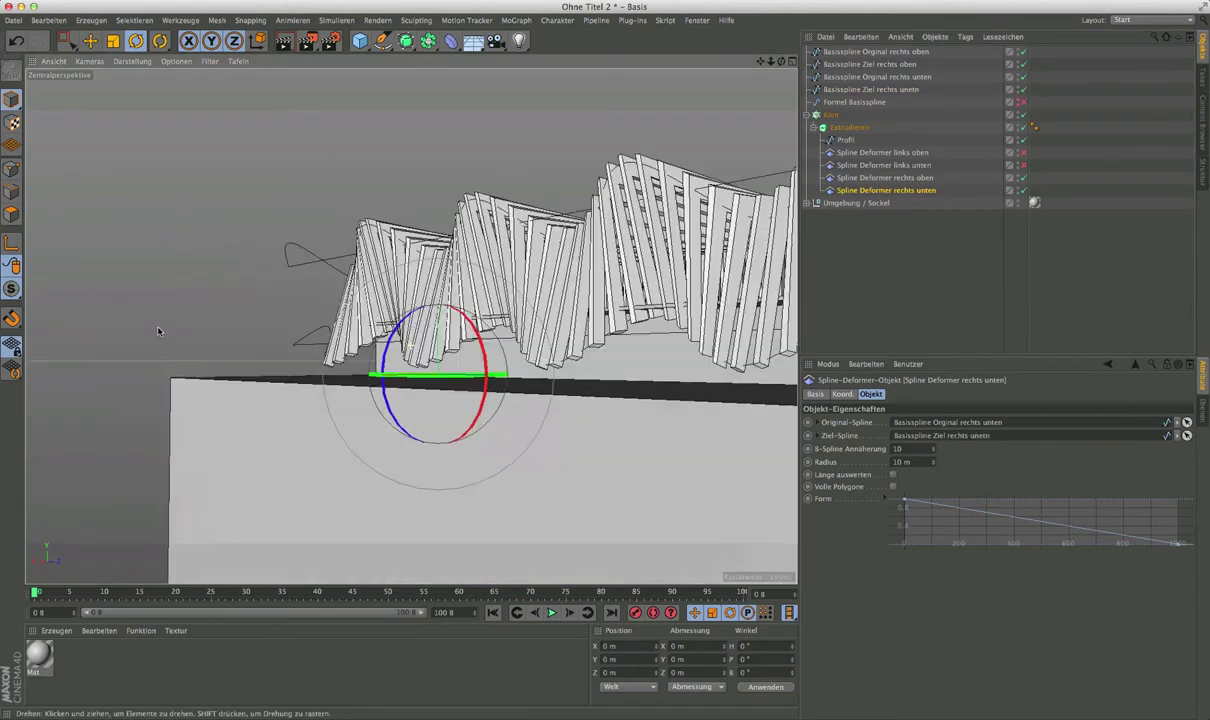
mouse_move(409, 342)
alt+mouse_down()
mouse_move(395, 341)
mouse_move(453, 343)
mouse_move(367, 377)
alt+mouse_up()
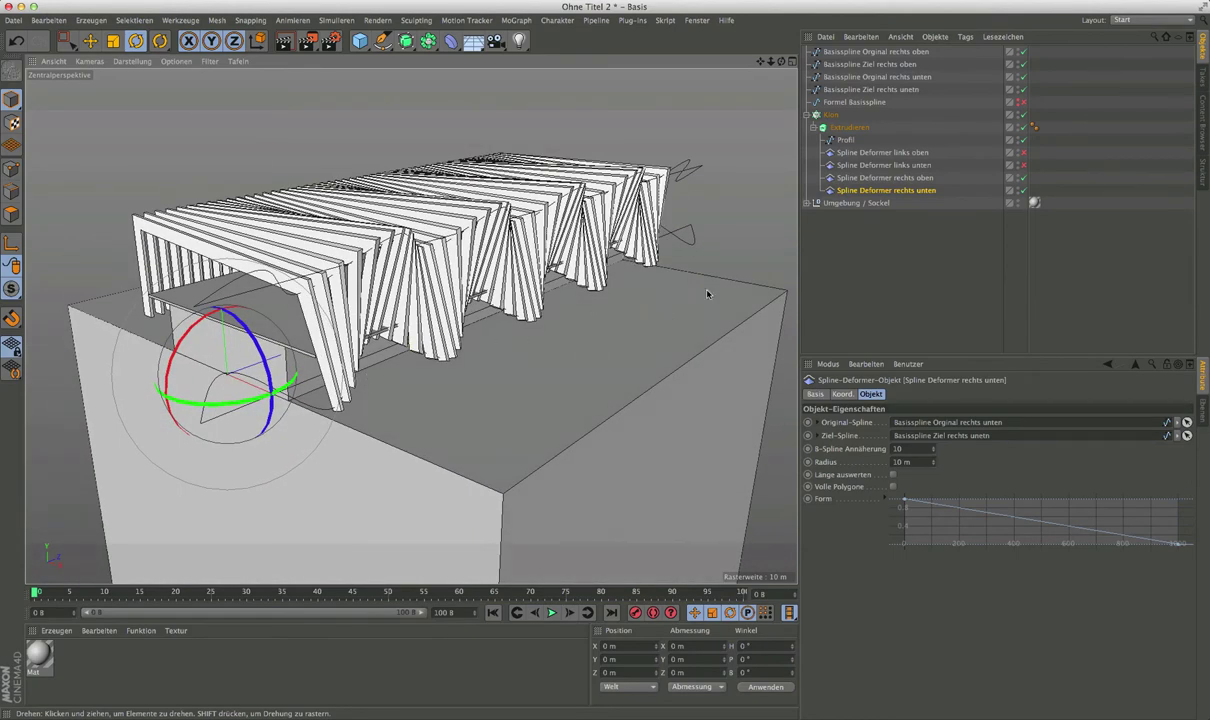
alt+drag(707, 293, 711, 250)
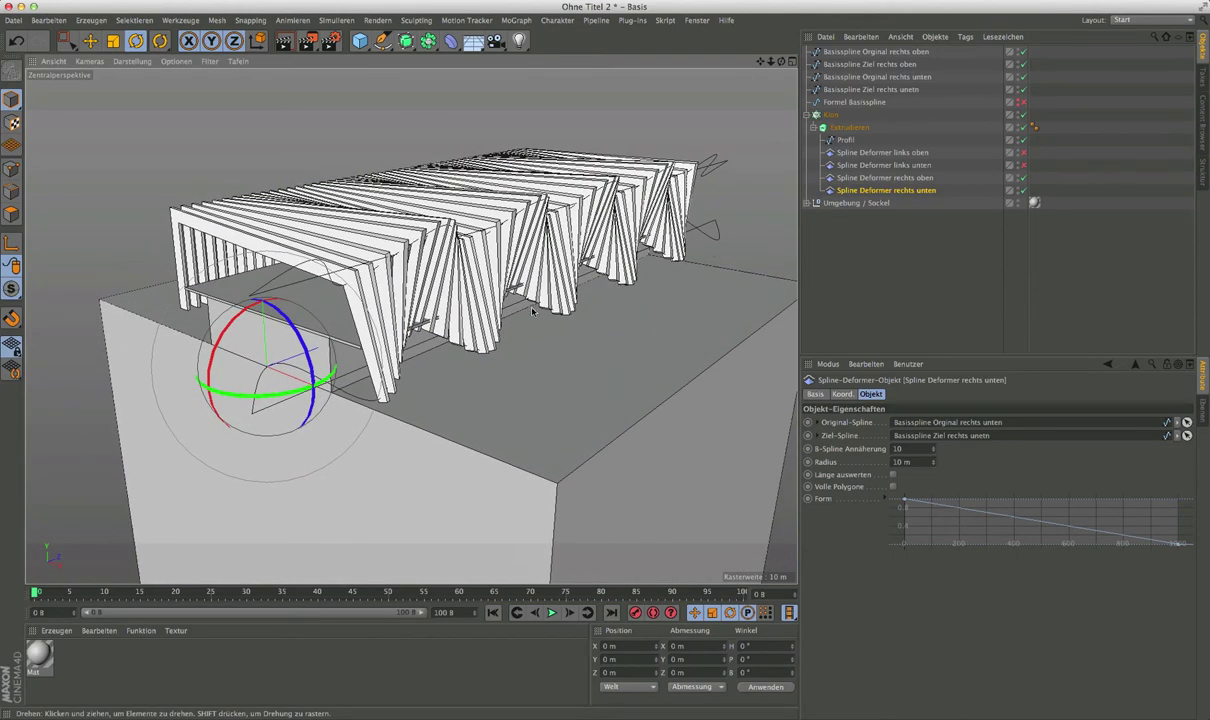
mouse_move(633, 253)
alt+mouse_down()
mouse_move(377, 313)
mouse_move(398, 342)
alt+mouse_up()
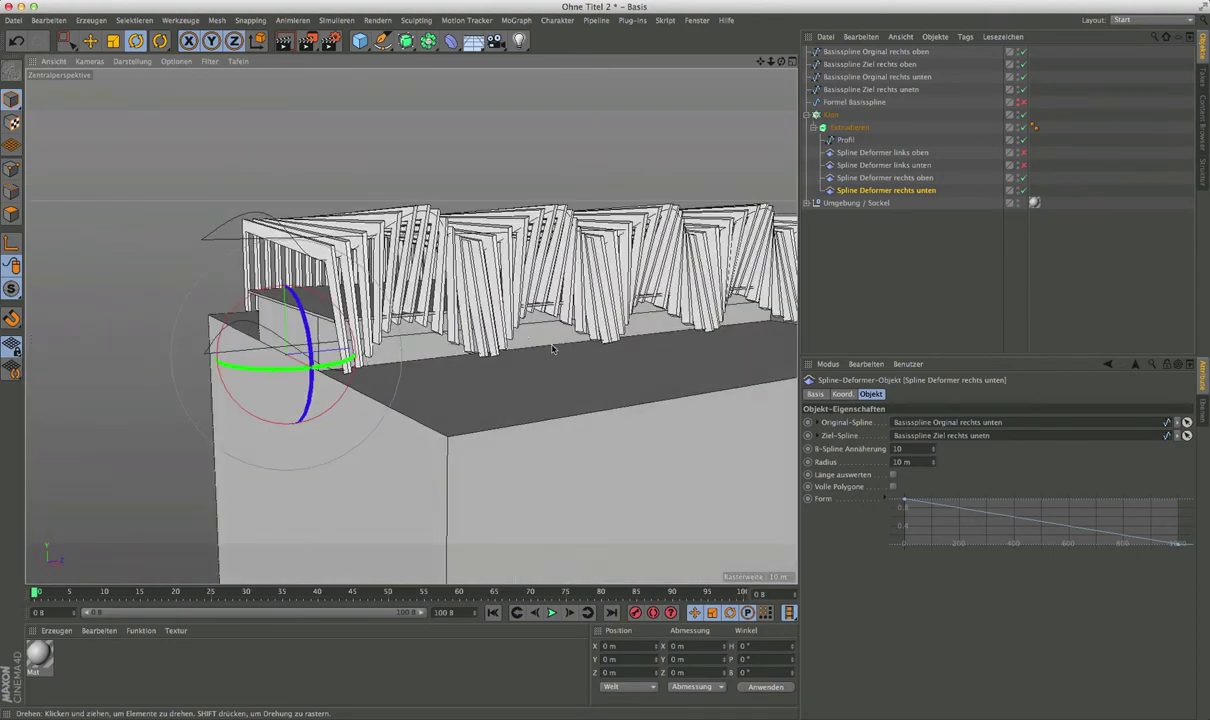
mouse_move(552, 348)
alt+mouse_down()
mouse_move(379, 355)
mouse_move(615, 364)
alt+mouse_up()
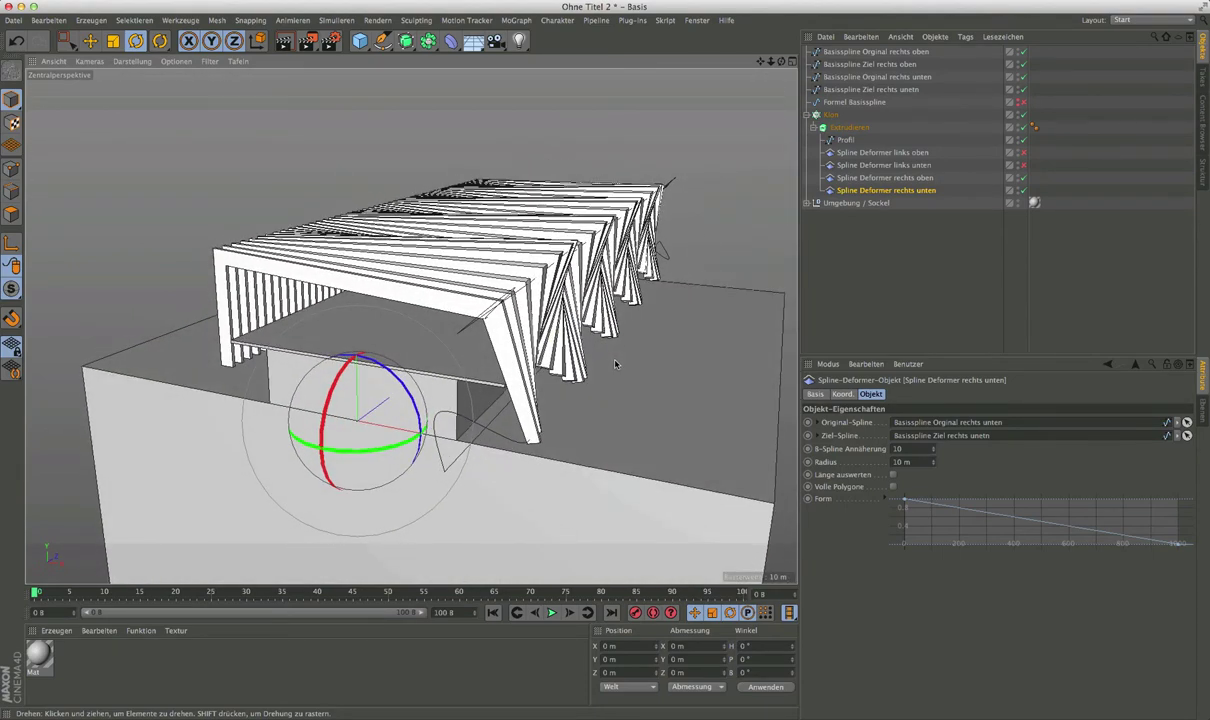
mouse_move(601, 303)
alt+mouse_down()
mouse_move(563, 296)
mouse_move(683, 203)
alt+mouse_up()
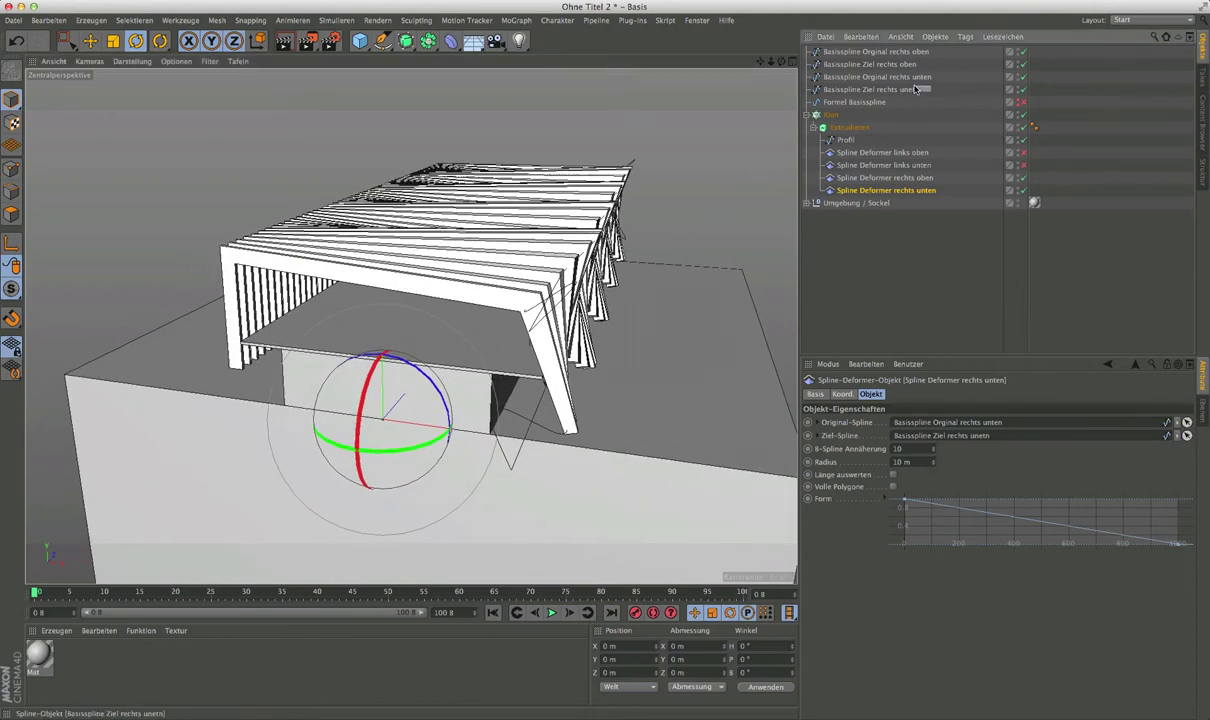
Select the four base splines, then add a new Null object.
drag(914, 89, 850, 47)
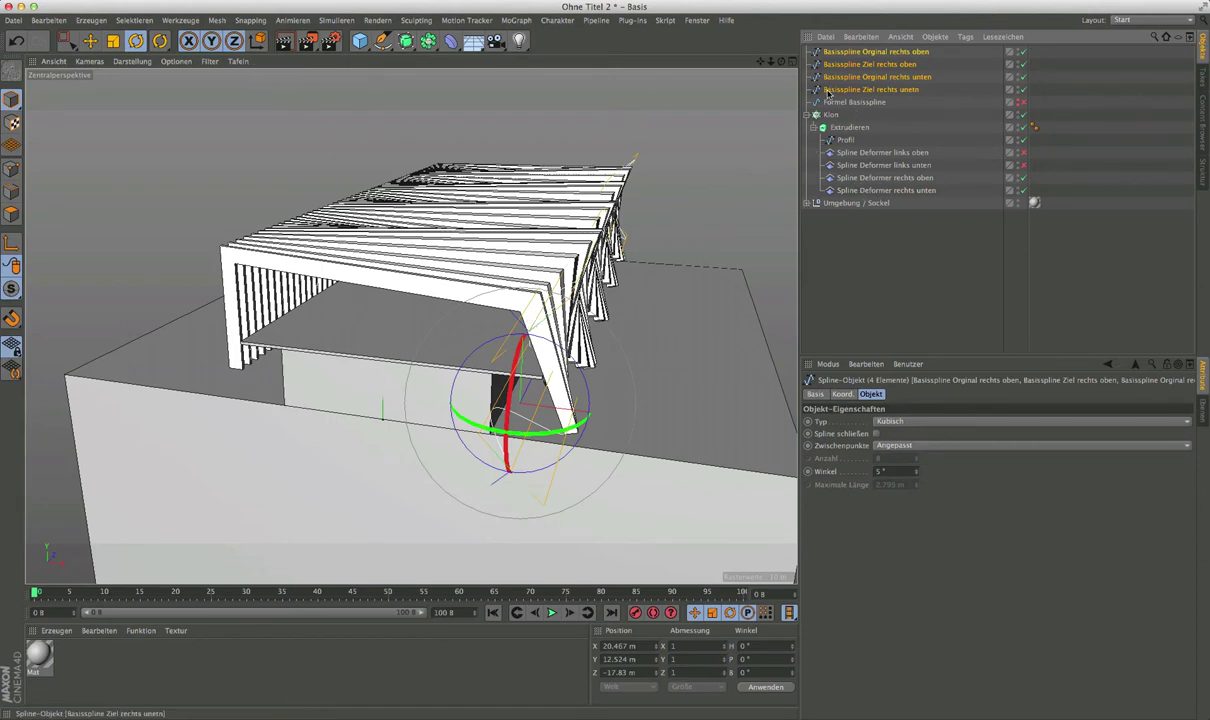
click(137, 96)
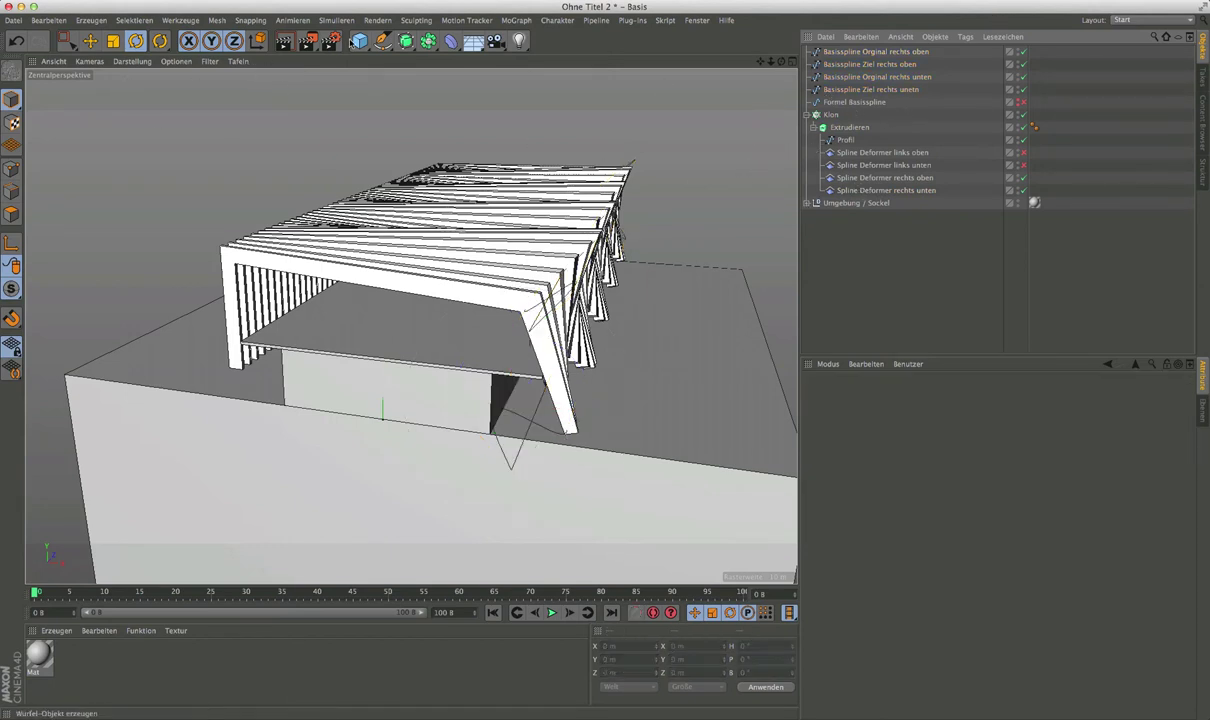
drag(352, 40, 398, 57)
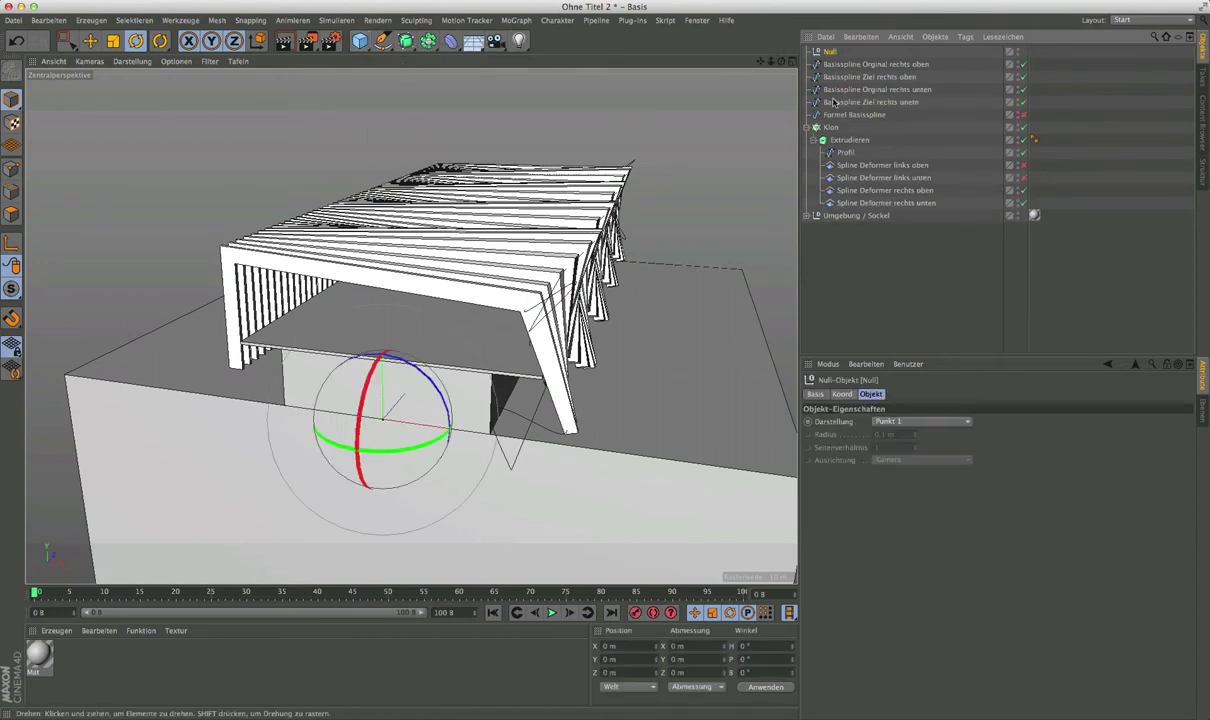
Name the new null 'Basisspline Orginal rechts' and place the four base splines inside it.
double_click(831, 53)
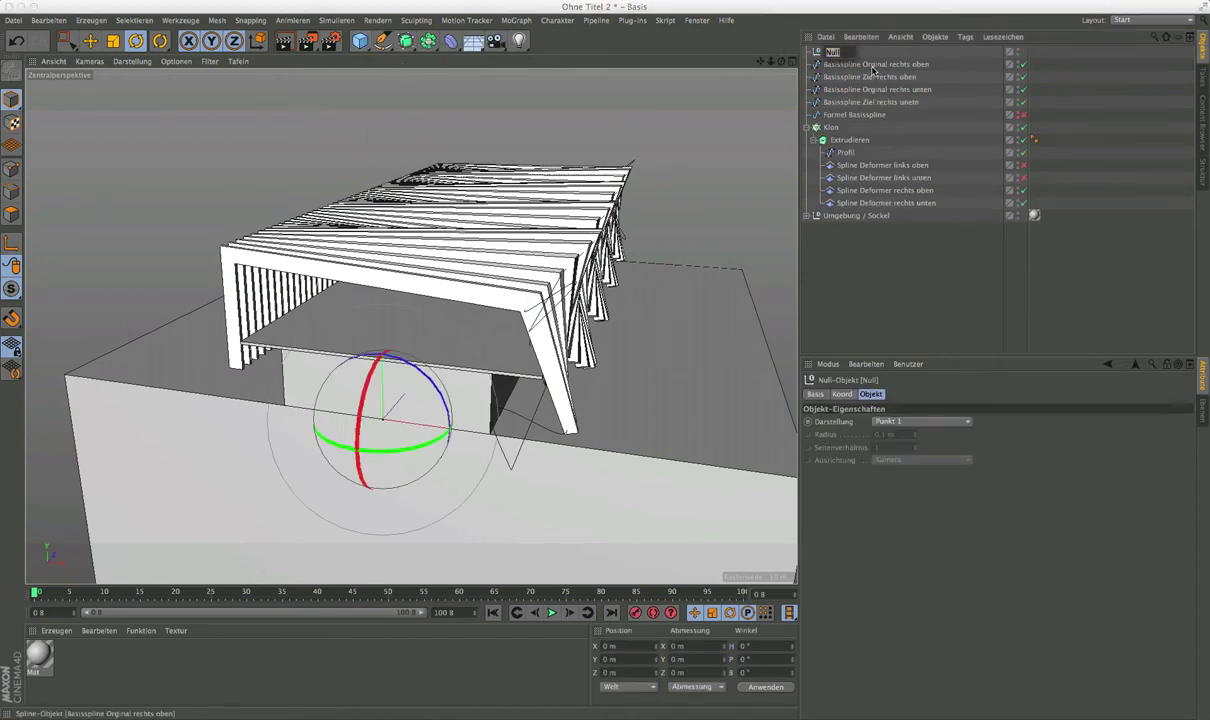
double_click(868, 65)
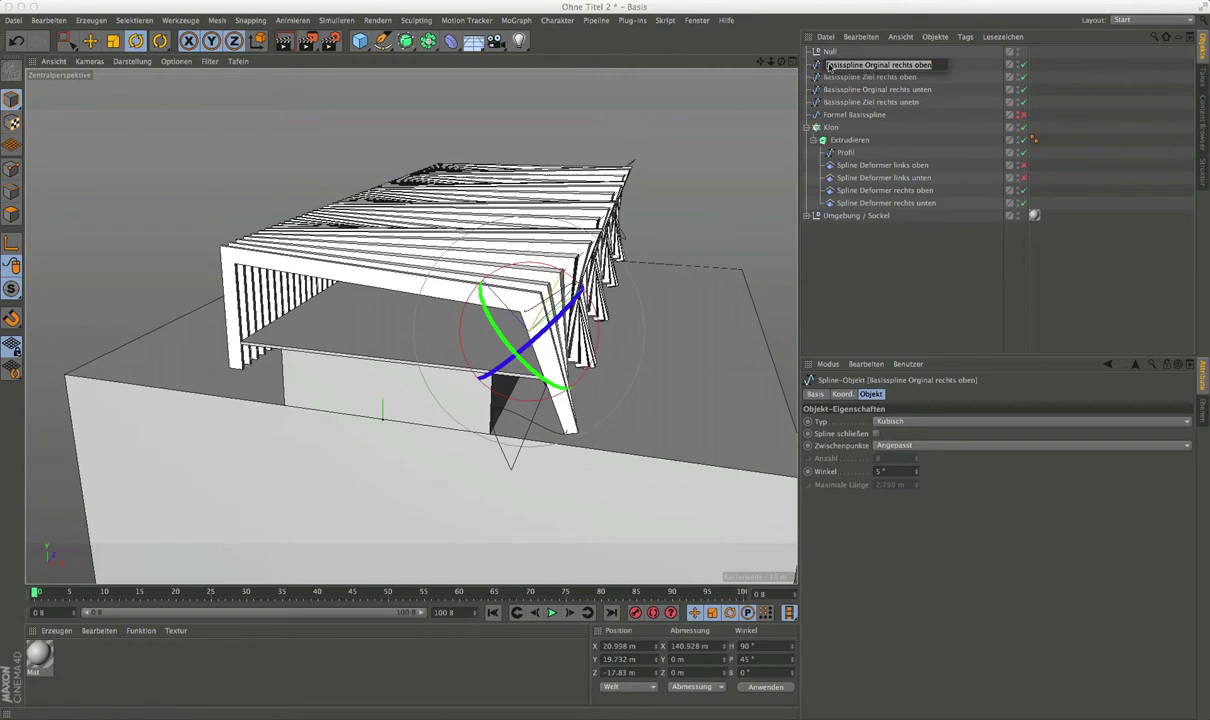
drag(827, 65, 907, 67)
key(shift+Tab)
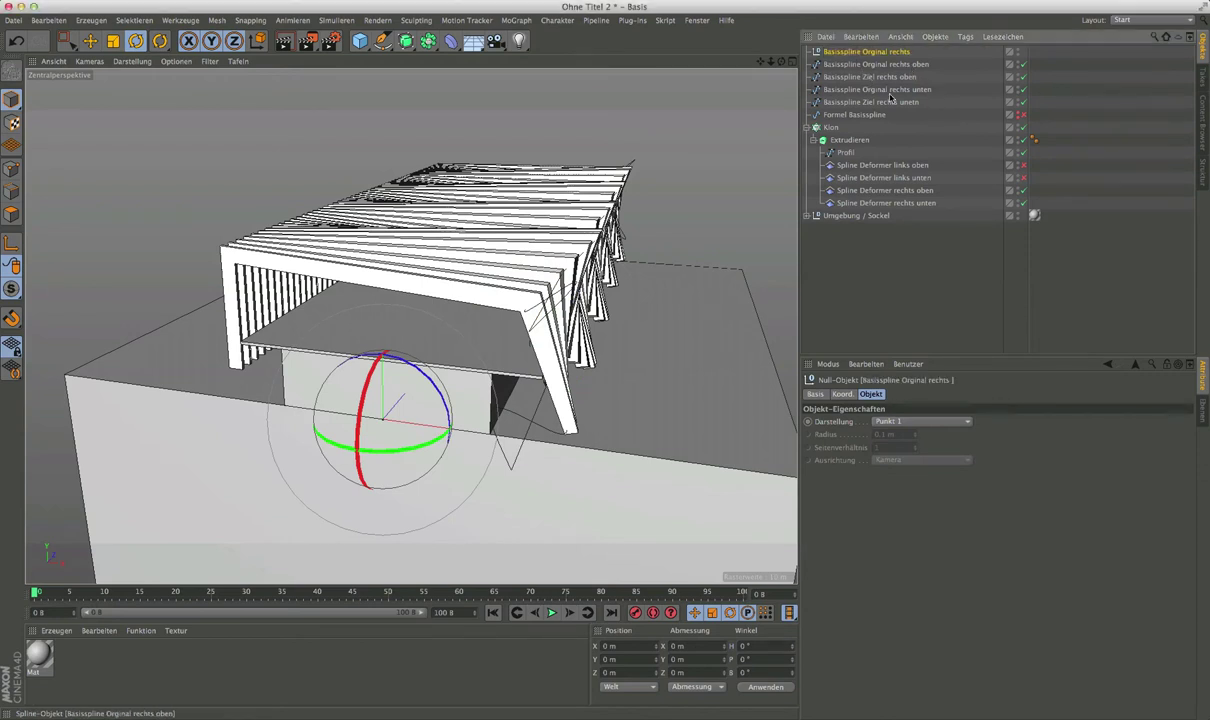
key(Tab)
shift+click(856, 102)
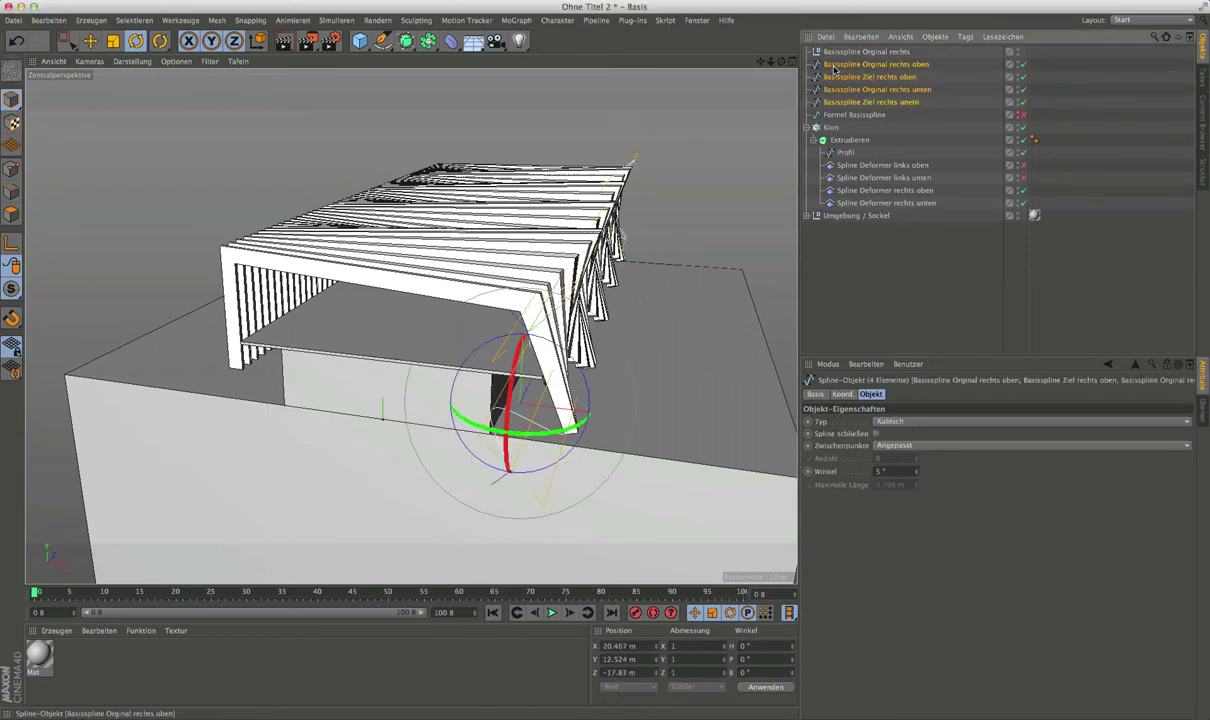
drag(843, 53, 845, 54)
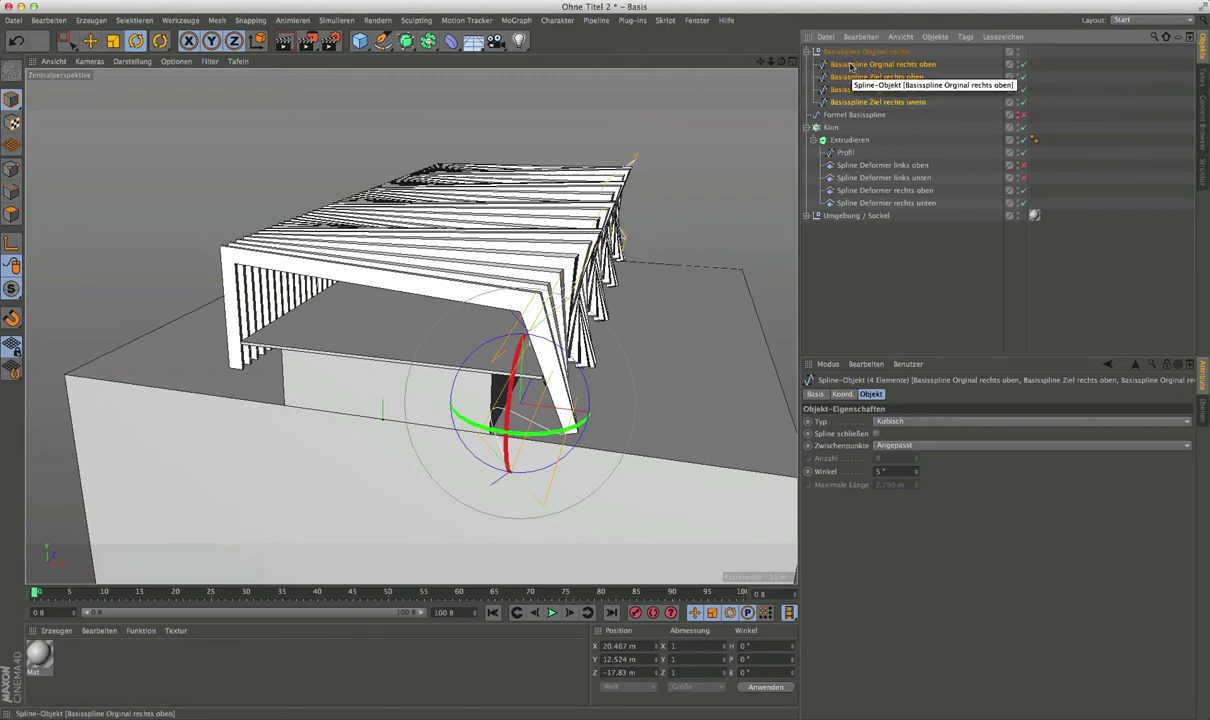
Duplicate the group and rename the copy 'Basisspline Orginal links'.
click(848, 54)
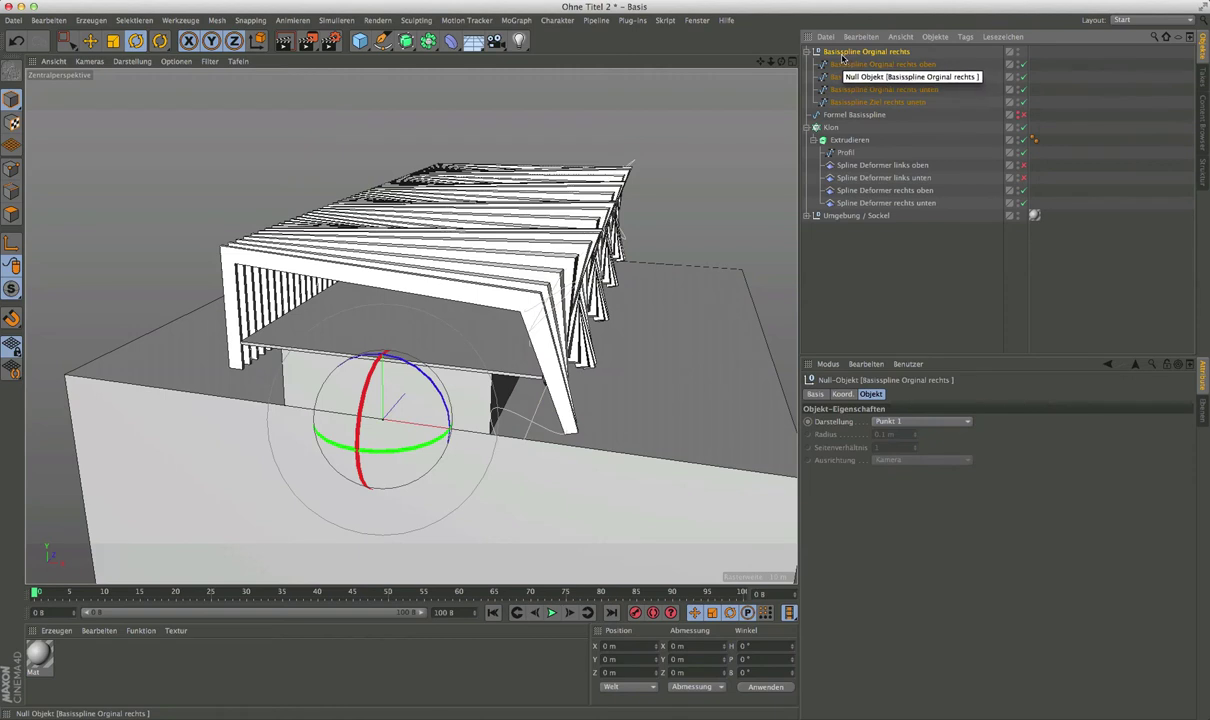
key(ctrl+c)
key(ctrl+v)
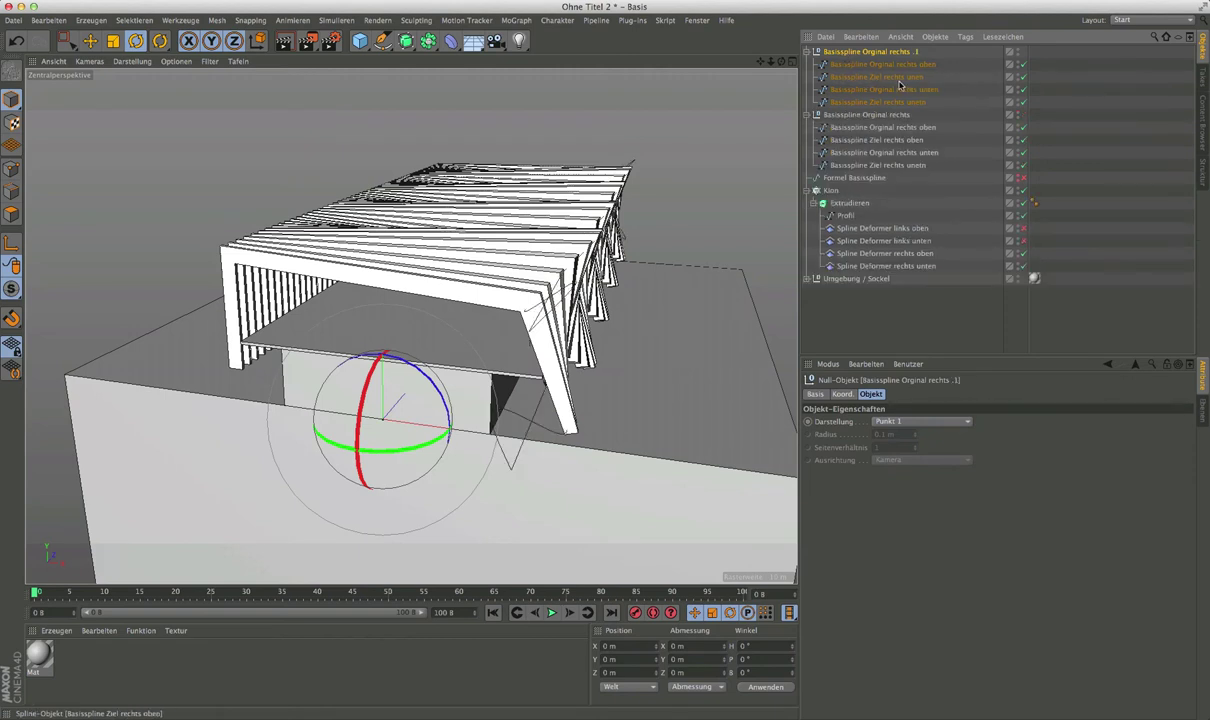
double_click(897, 52)
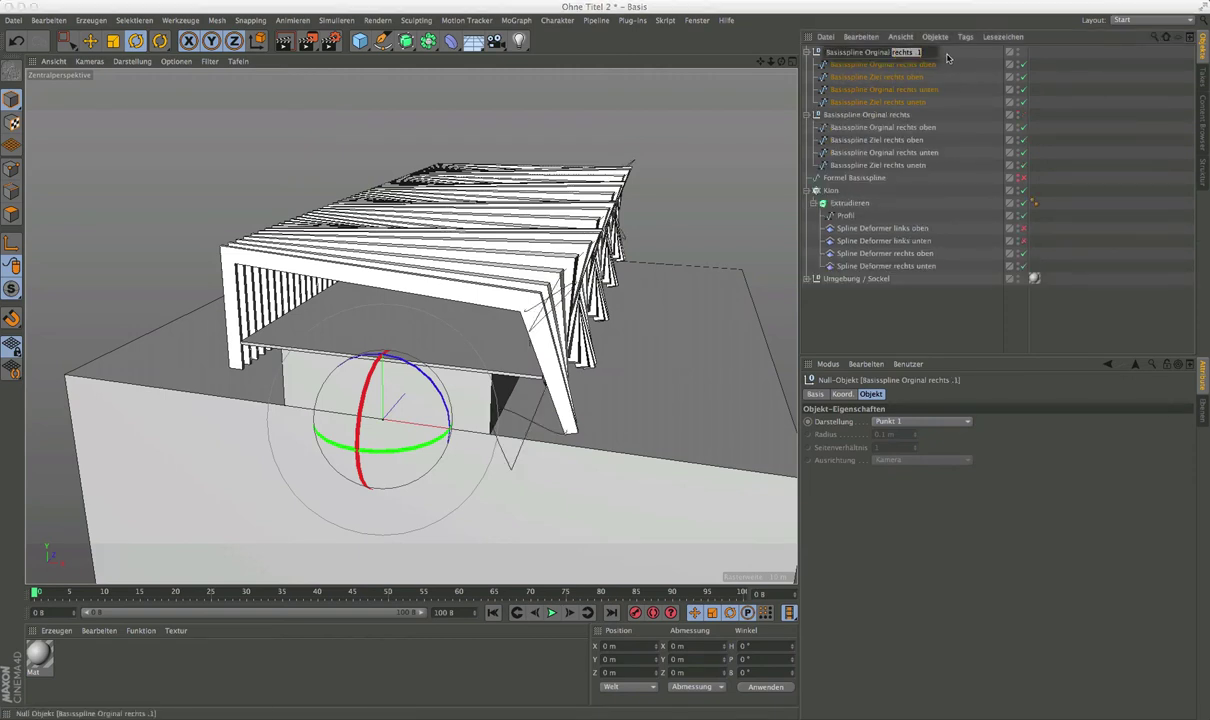
key(BackSpace)
text(link)
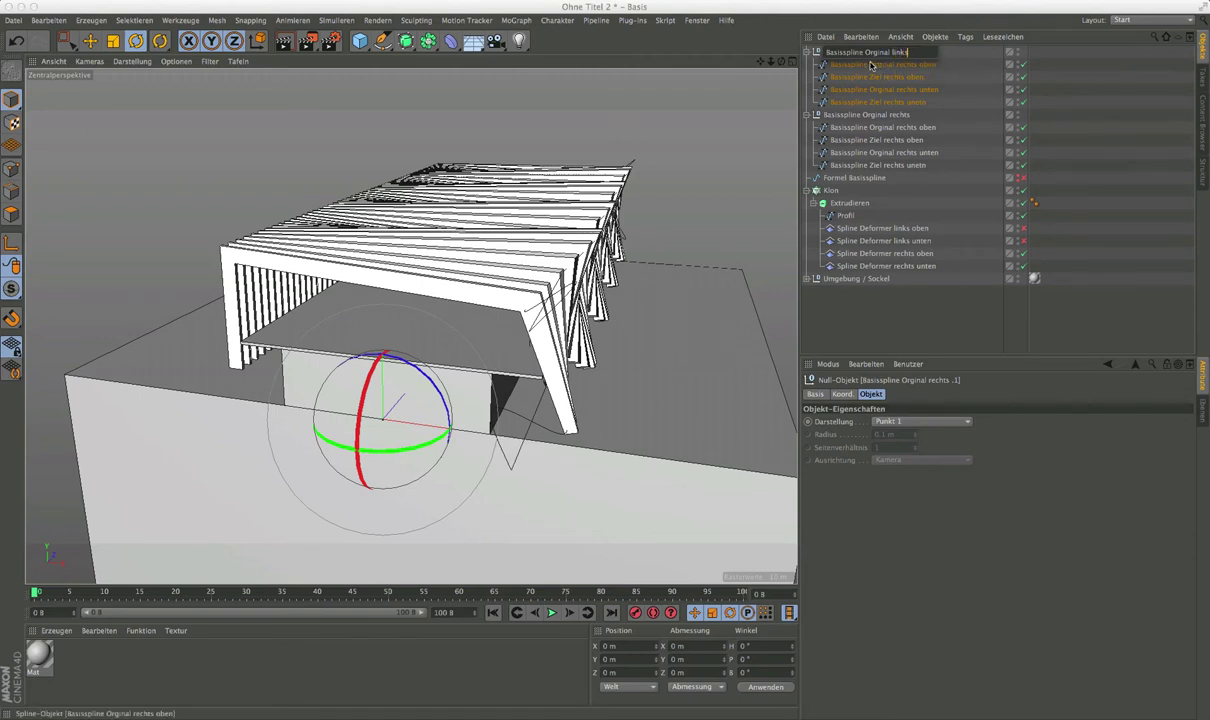
key(Return)
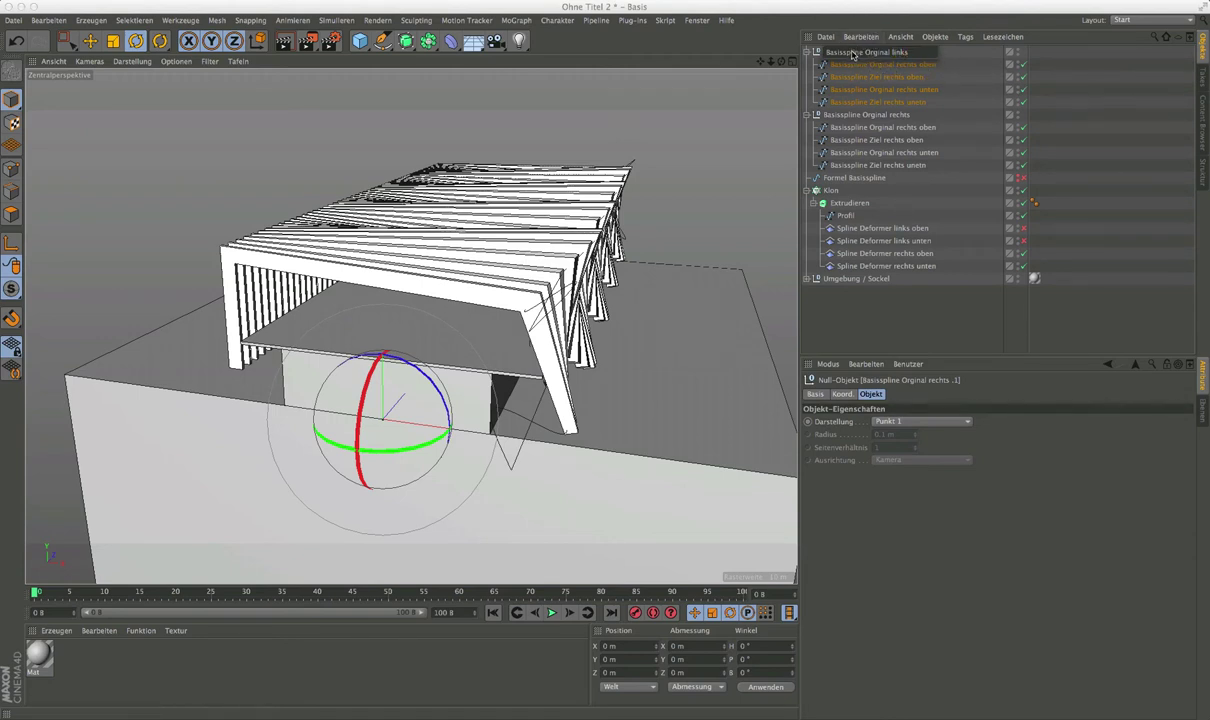
click(815, 53)
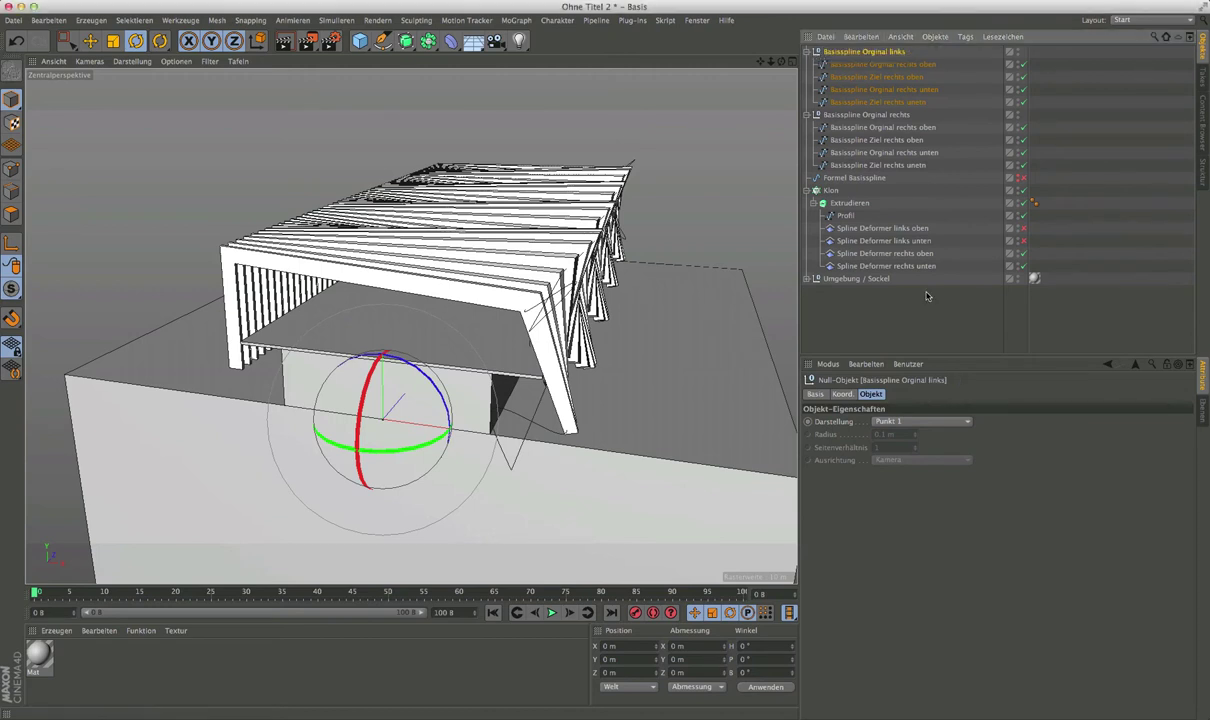
Mirror the Basisspline Orginal links group with scale X -1 and orbit to check it.
click(841, 395)
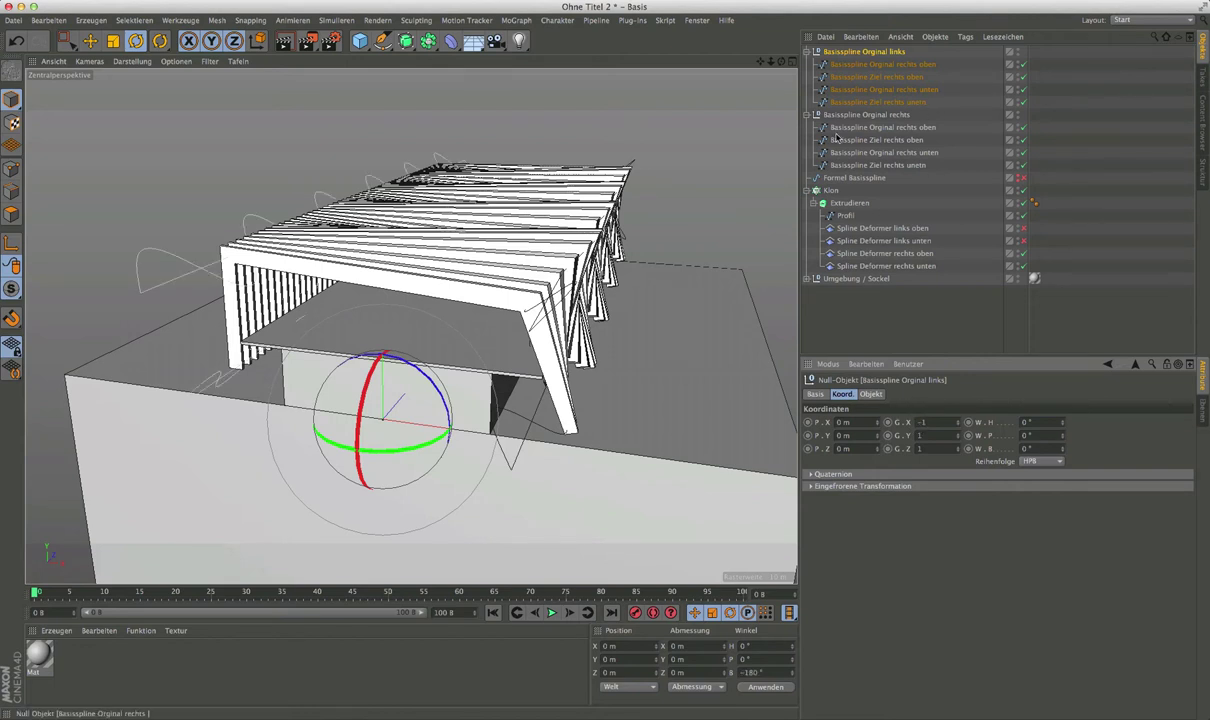
mouse_move(370, 291)
alt+mouse_down()
mouse_move(413, 288)
mouse_move(408, 272)
mouse_move(414, 293)
alt+mouse_up()
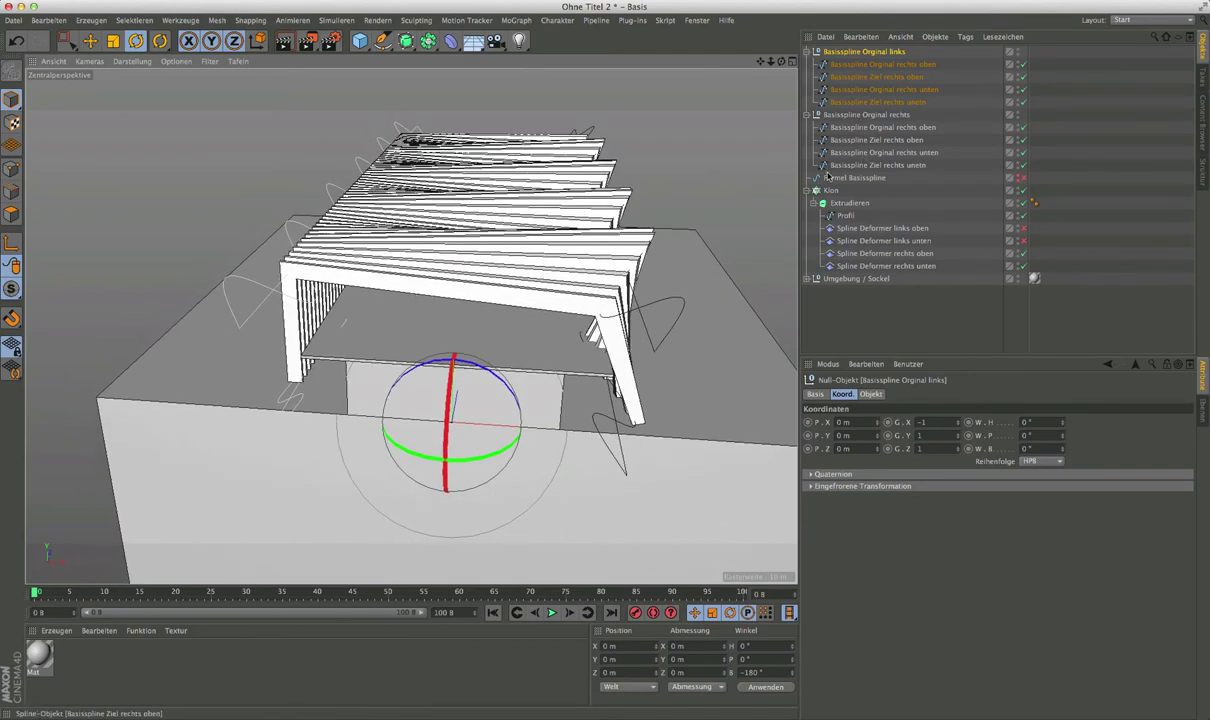
mouse_move(473, 267)
alt+mouse_down()
mouse_move(550, 213)
mouse_move(620, 240)
alt+mouse_up()
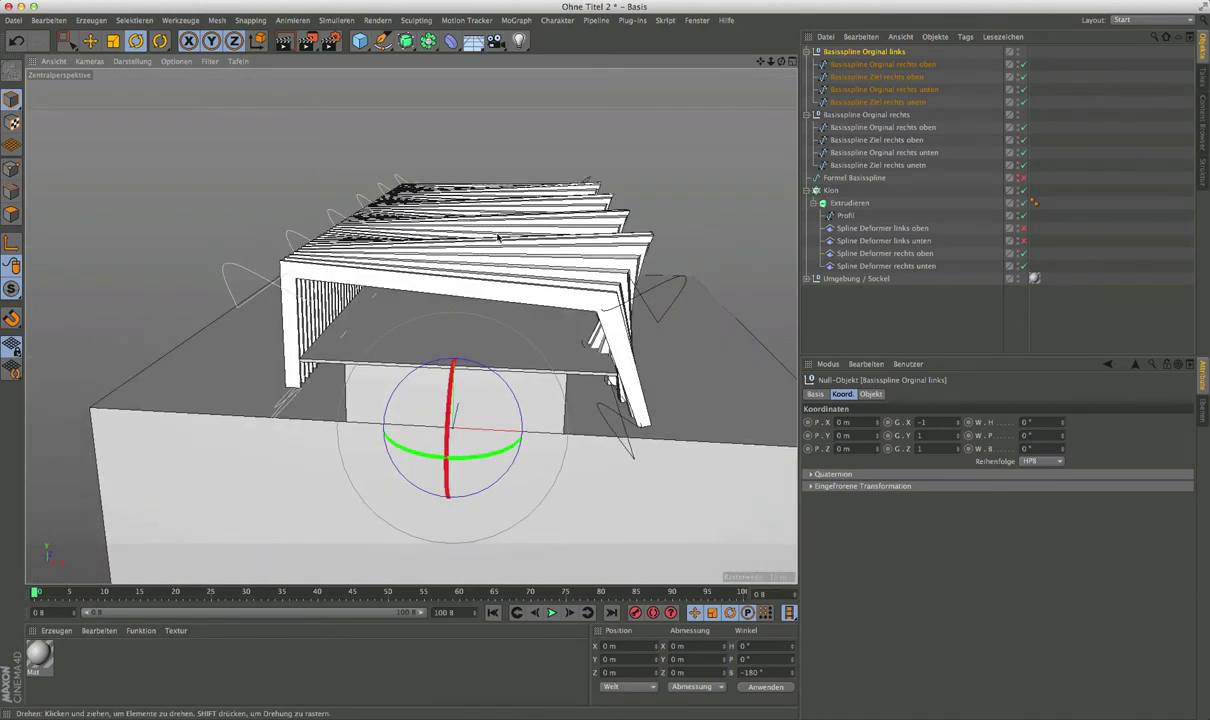
Rename the two oben splines in the links group to Orginal links oben and Ziel links oben.
double_click(895, 52)
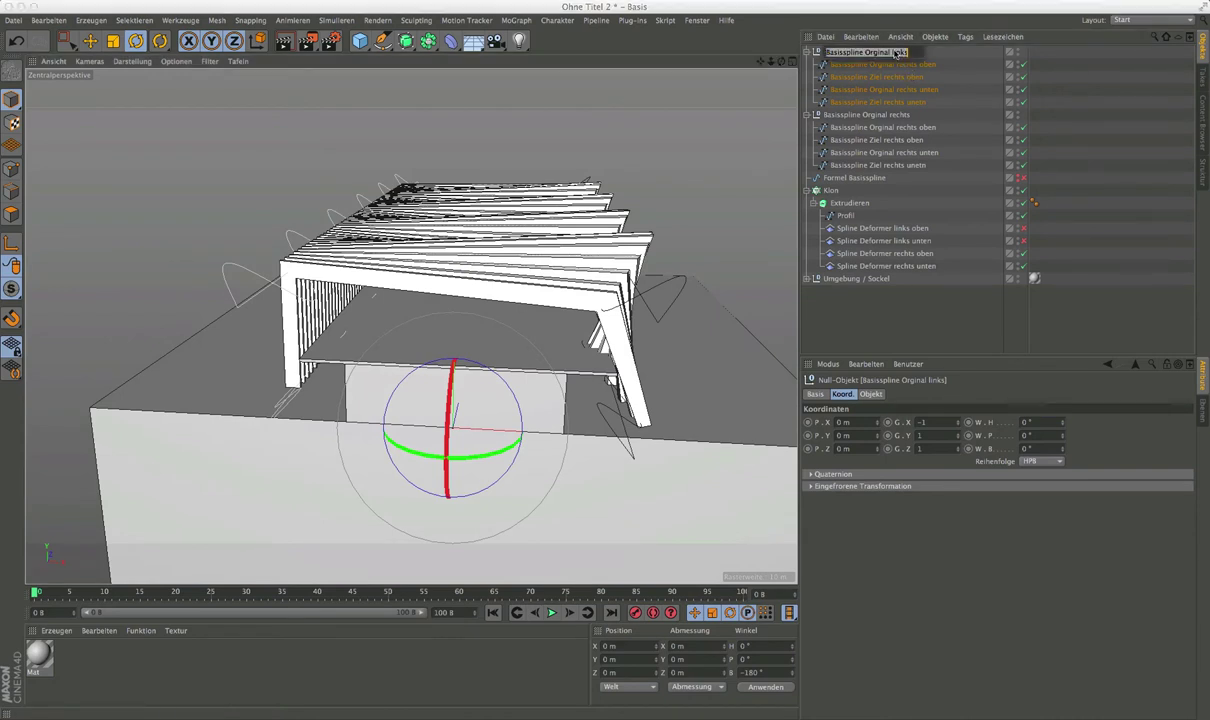
drag(894, 53, 908, 53)
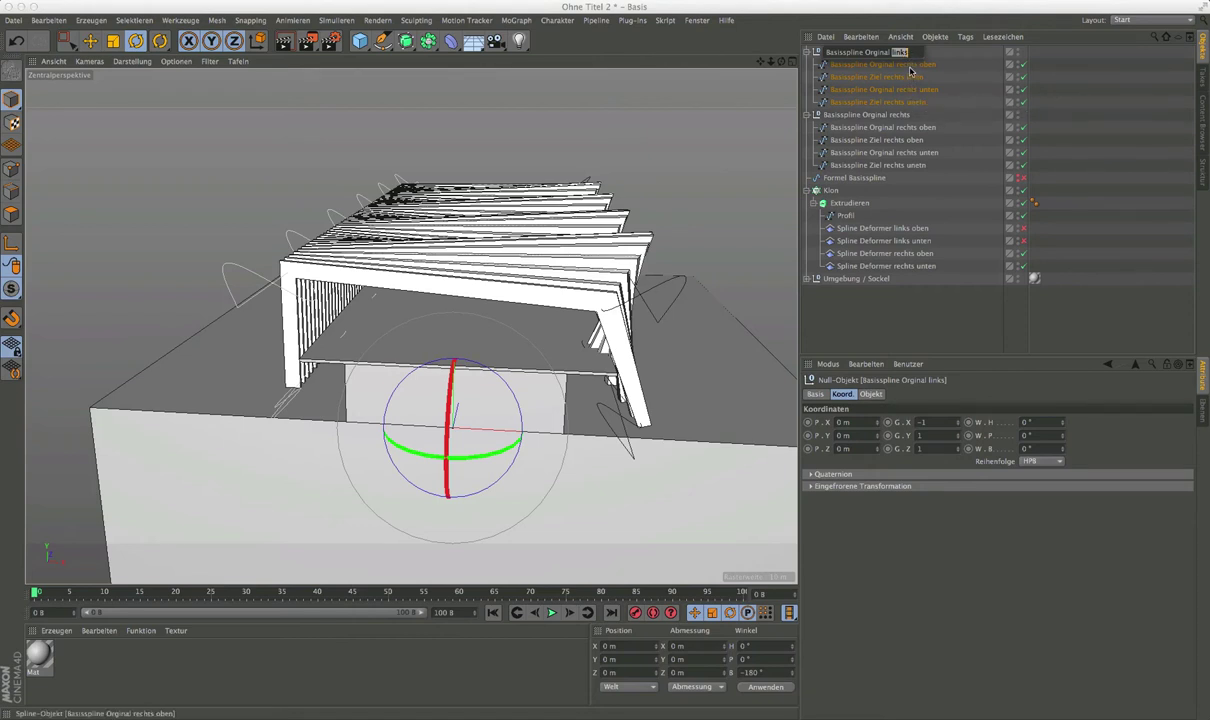
click(913, 64)
double_click(905, 65)
drag(899, 65, 915, 65)
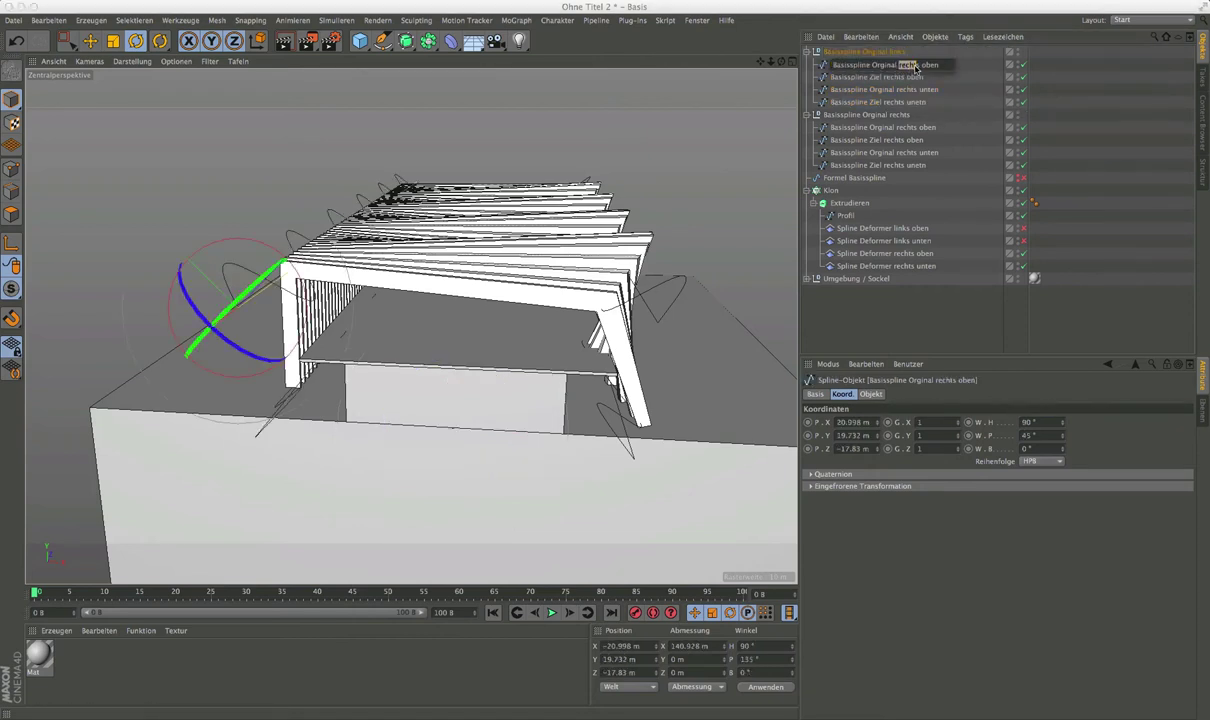
text(links)
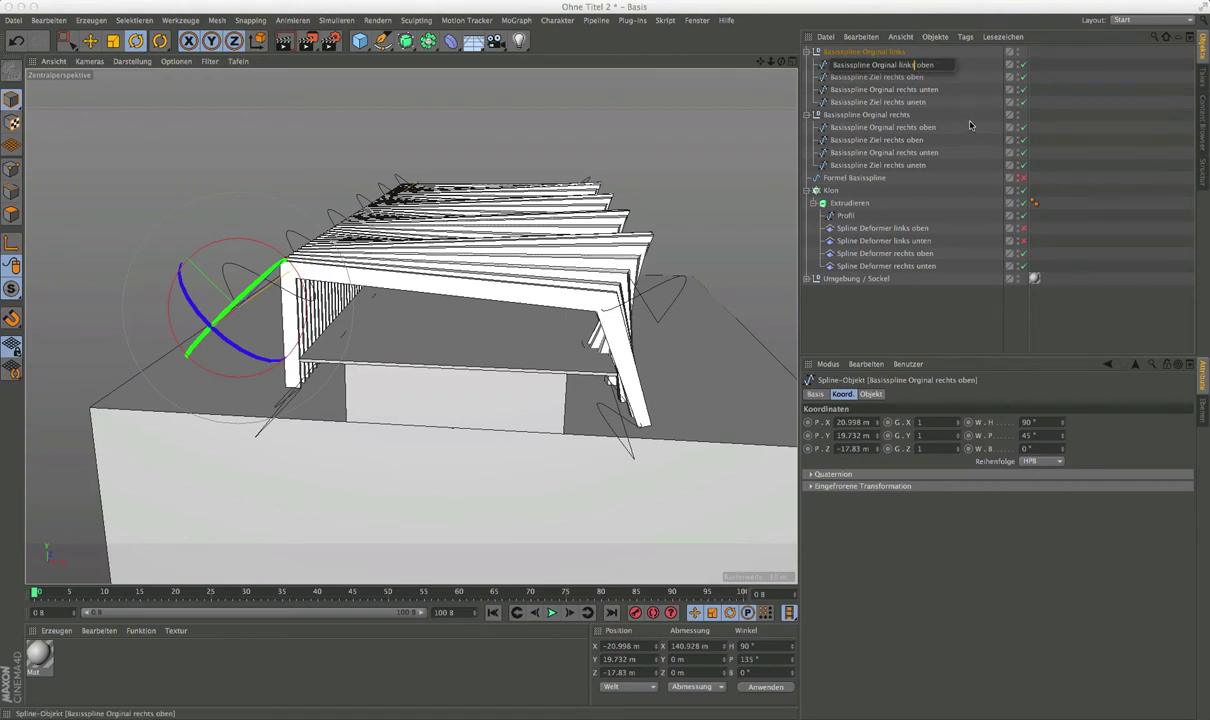
double_click(894, 79)
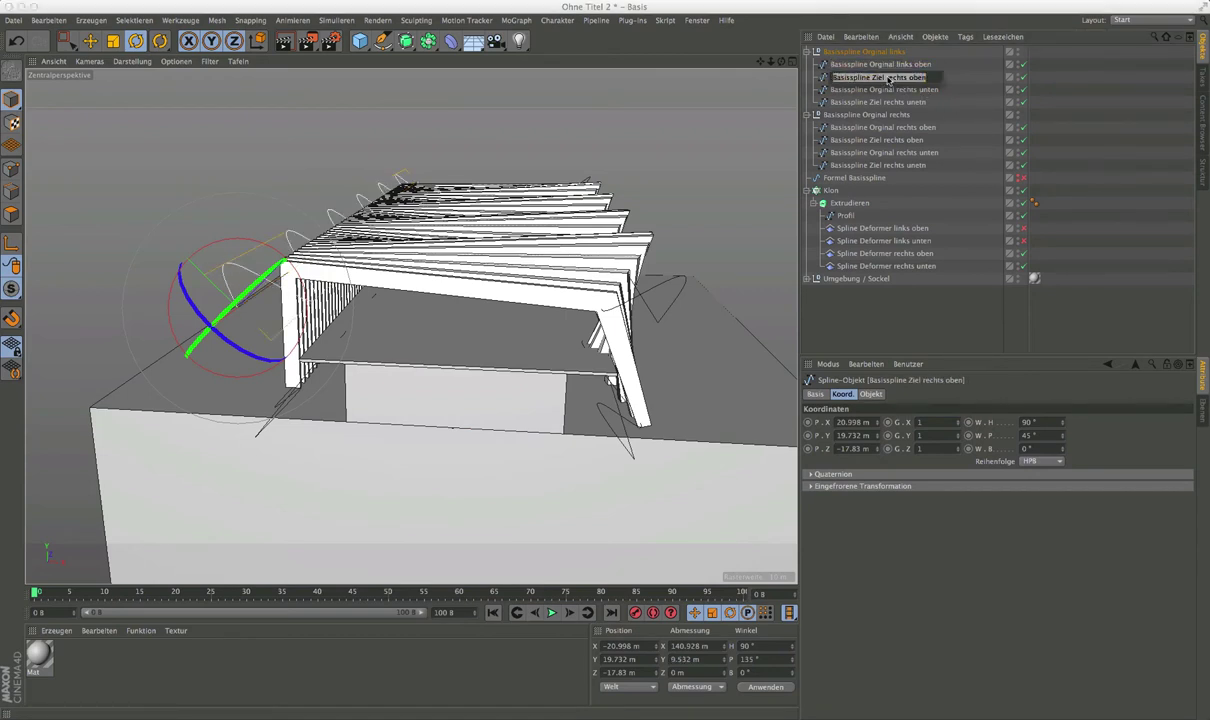
drag(888, 78, 903, 79)
text(links)
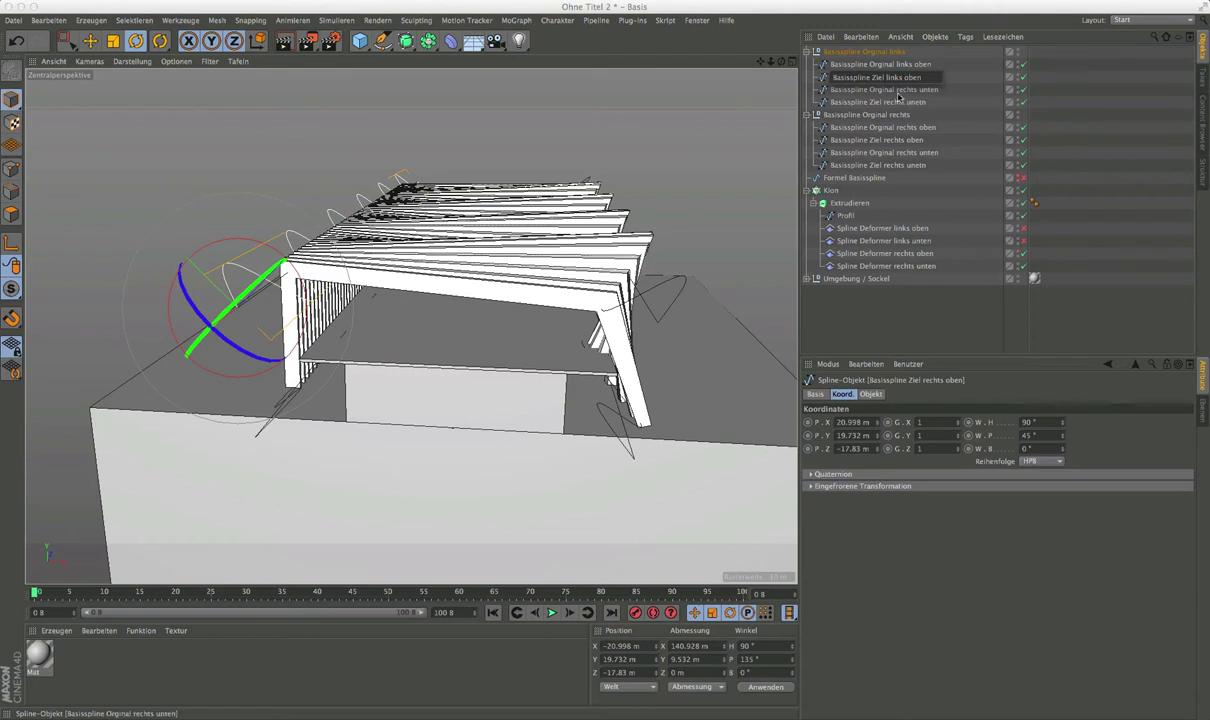
Rename the two unten splines to Basisspline Orginal links unten and Ziel links unten.
double_click(900, 91)
drag(900, 91, 914, 93)
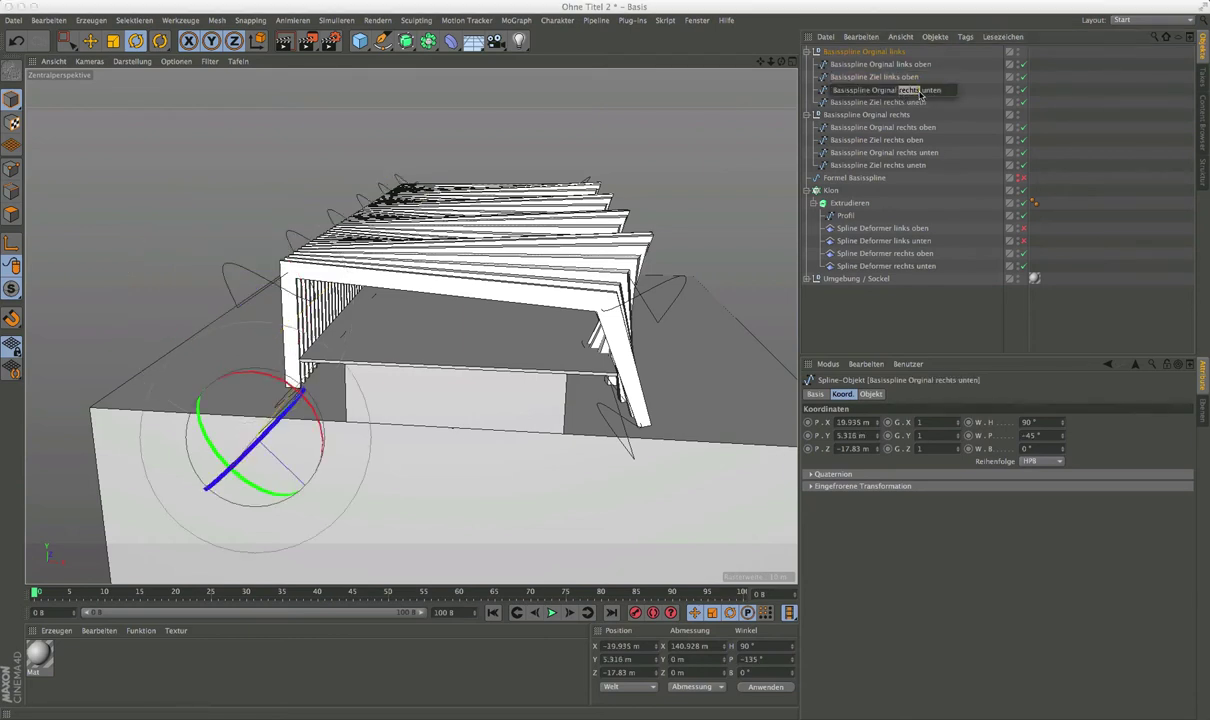
text(links)
double_click(887, 103)
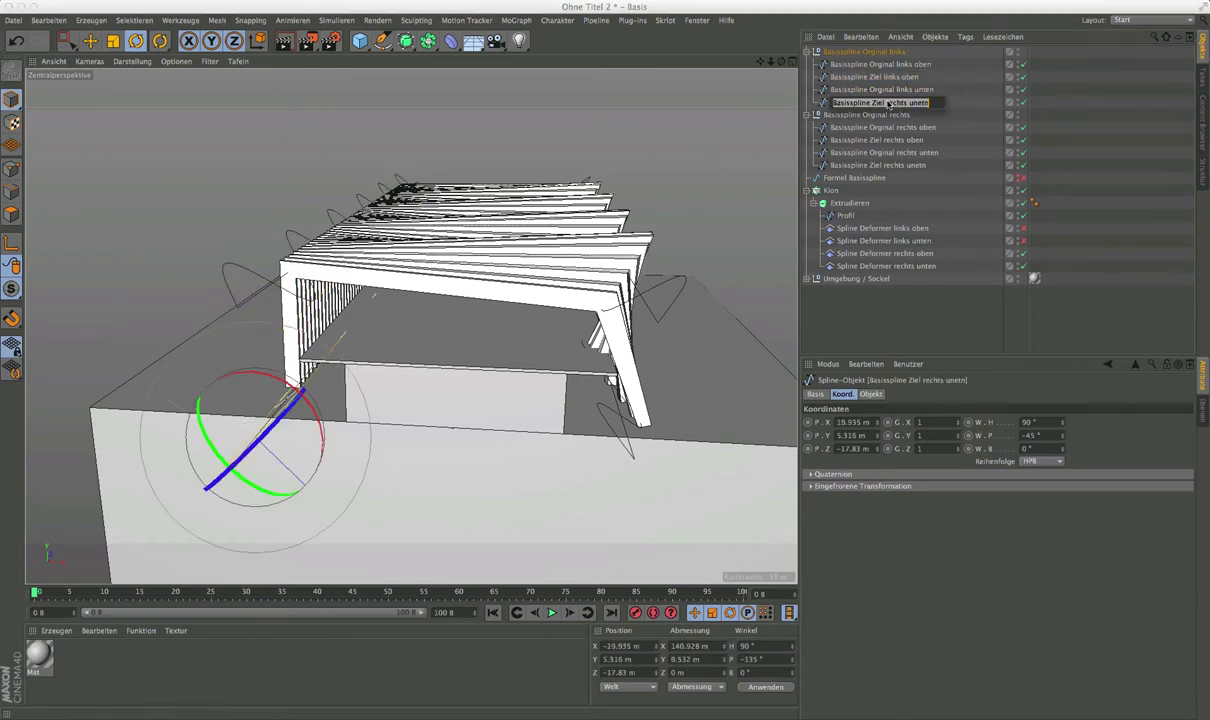
drag(887, 103, 895, 104)
text(links)
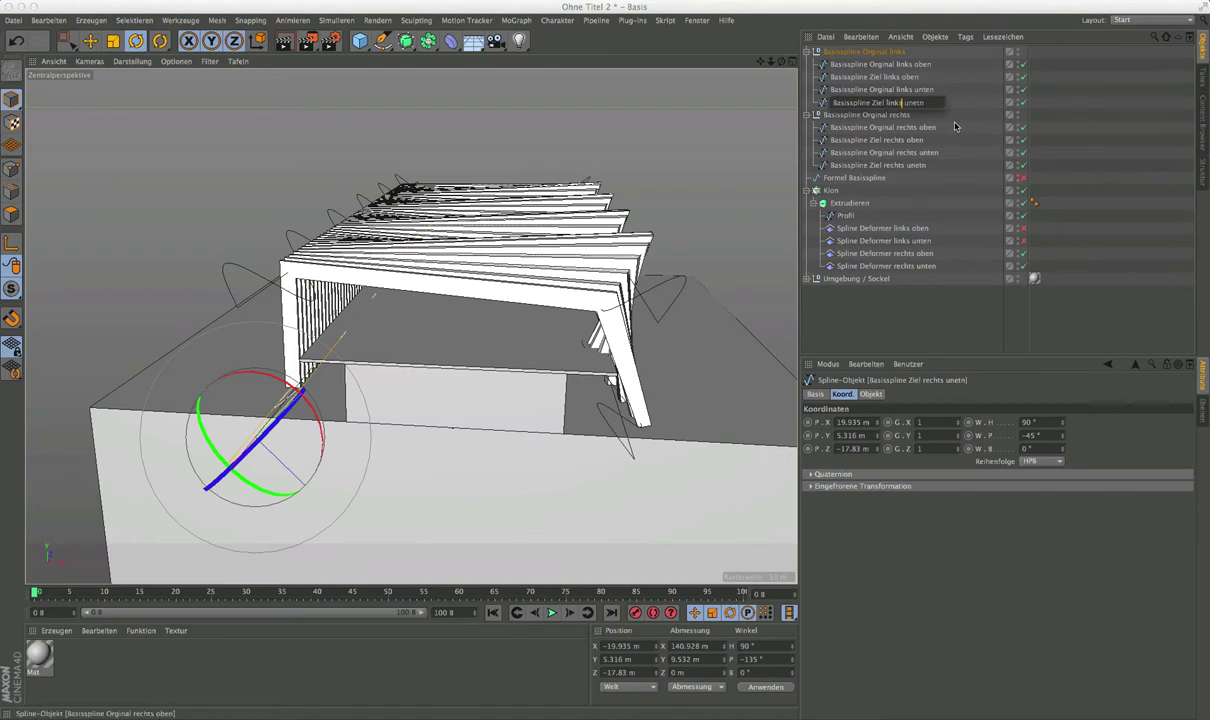
key(Return)
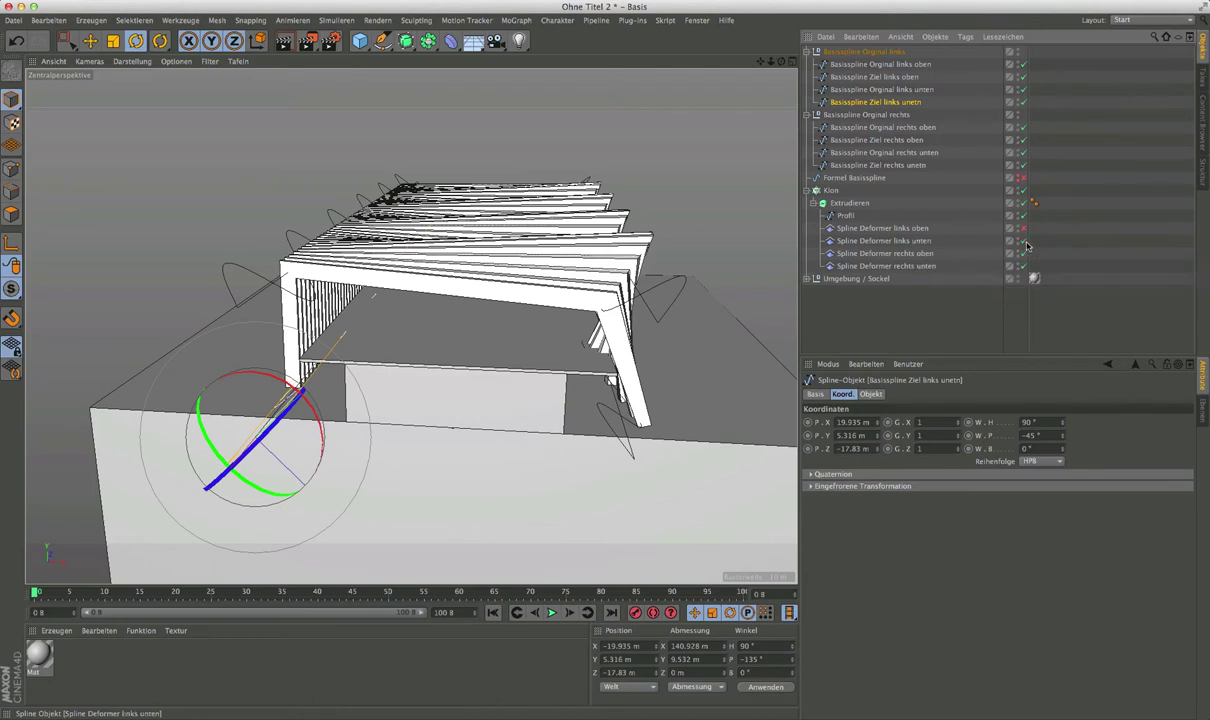
Enable Spline Deformer links unten and assign it the links unten Orginal and Ziel splines.
click(1023, 242)
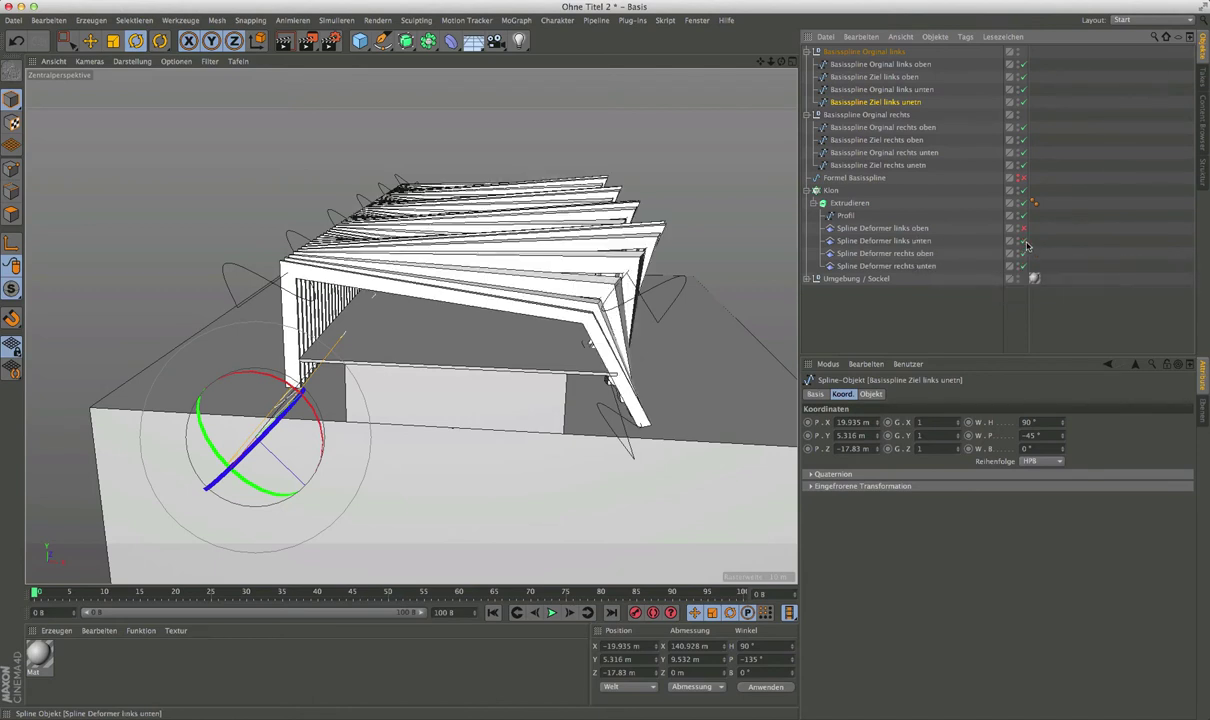
click(915, 242)
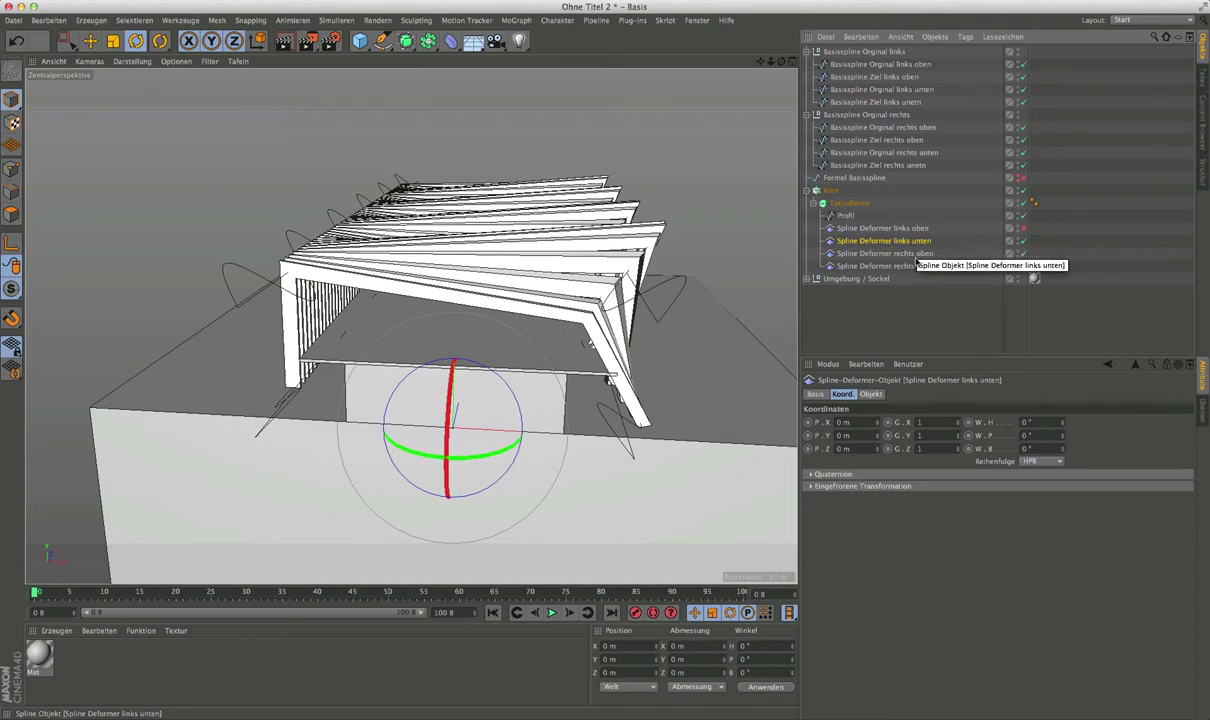
click(882, 398)
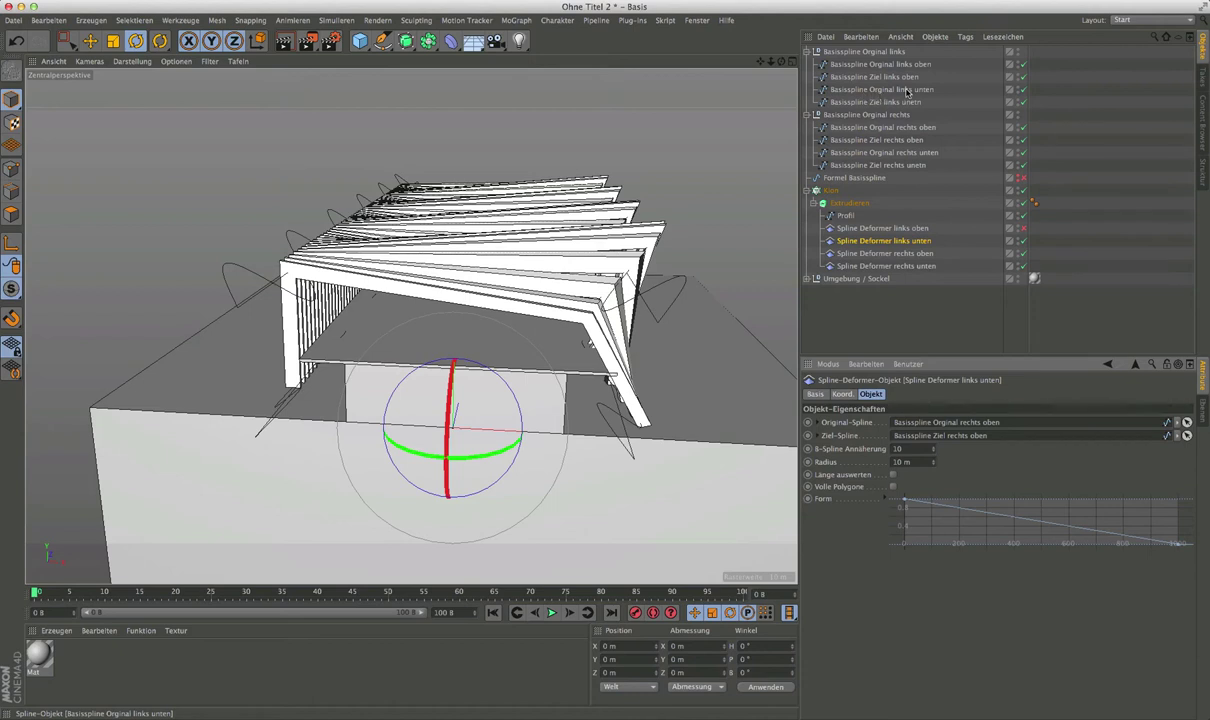
drag(907, 92, 938, 338)
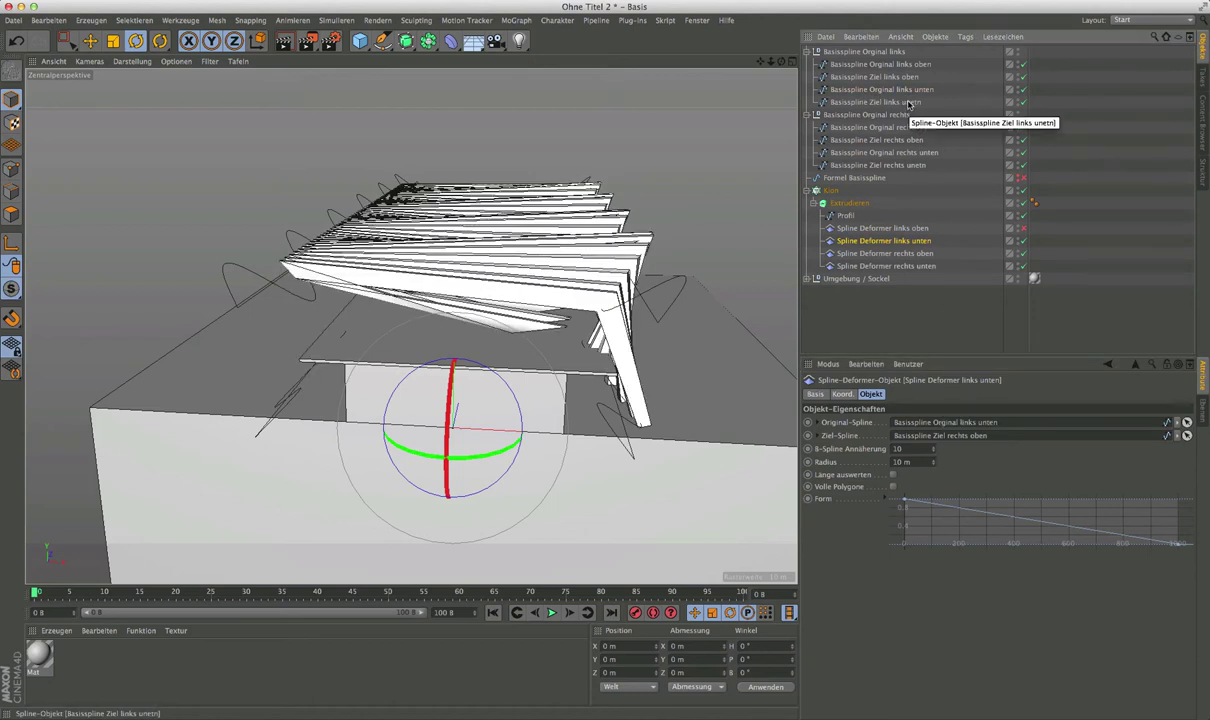
drag(908, 103, 910, 110)
drag(966, 401, 952, 441)
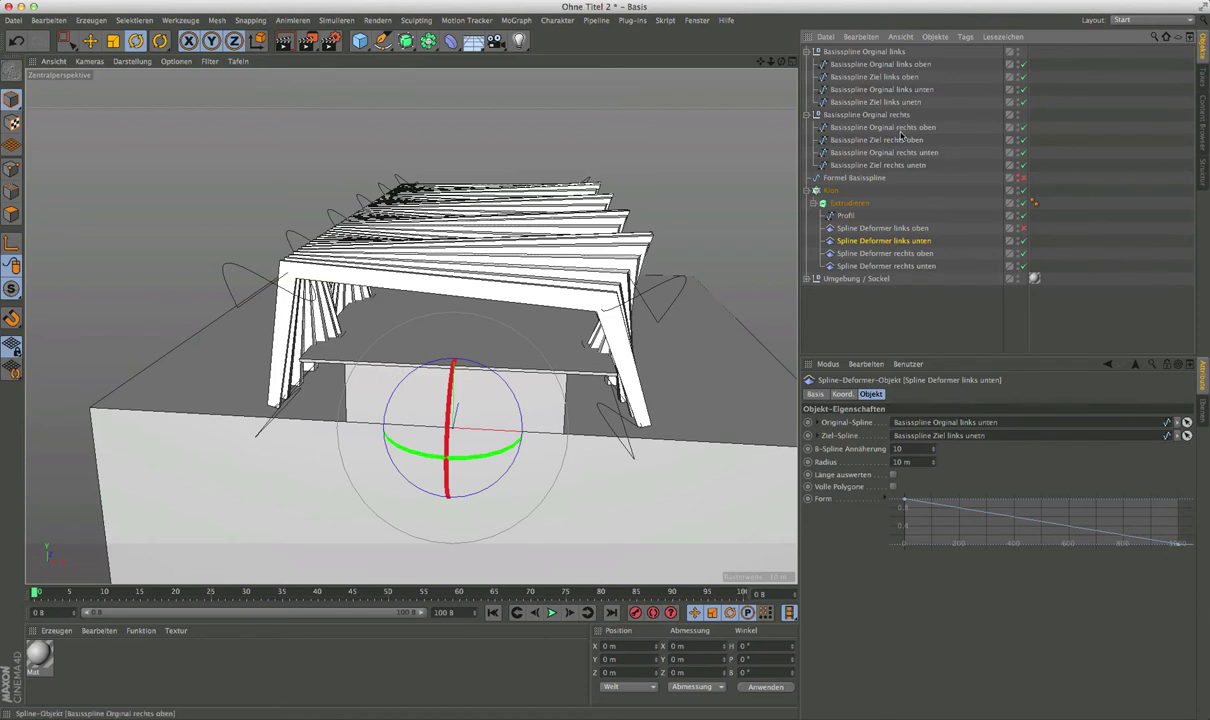
Assign the links oben Orginal and Ziel splines to Spline Deformer links oben and orbit to inspect.
click(885, 228)
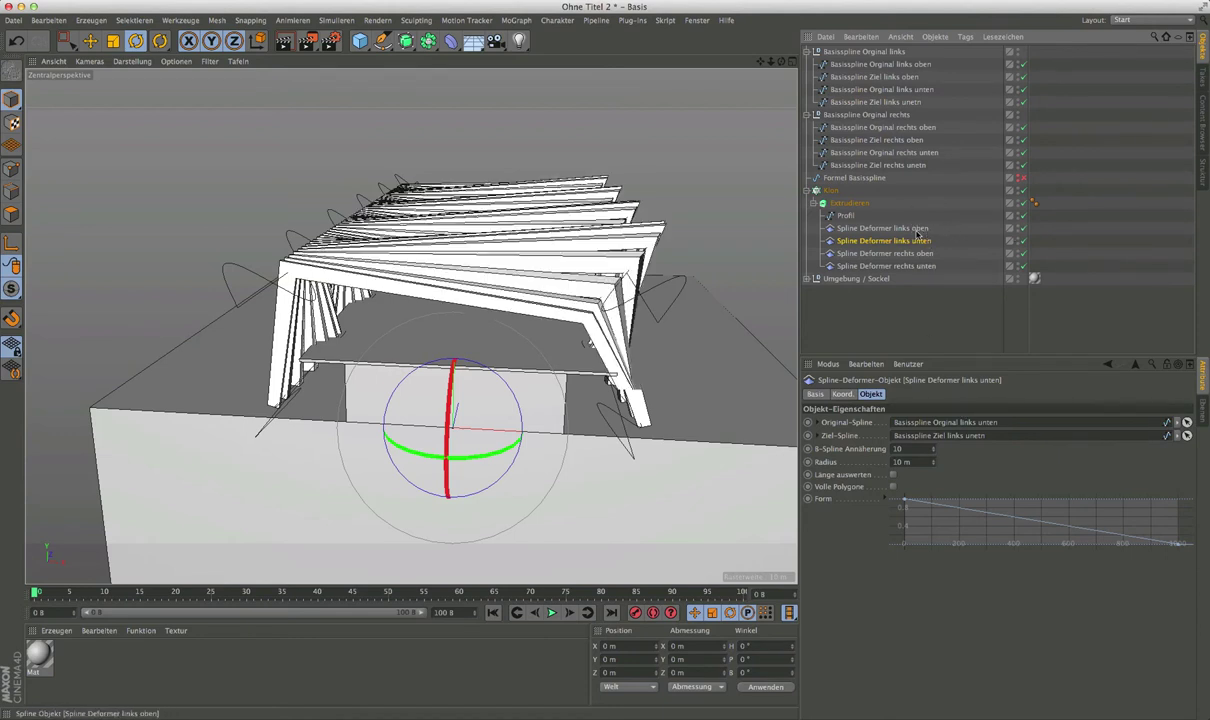
click(900, 65)
drag(880, 64, 945, 422)
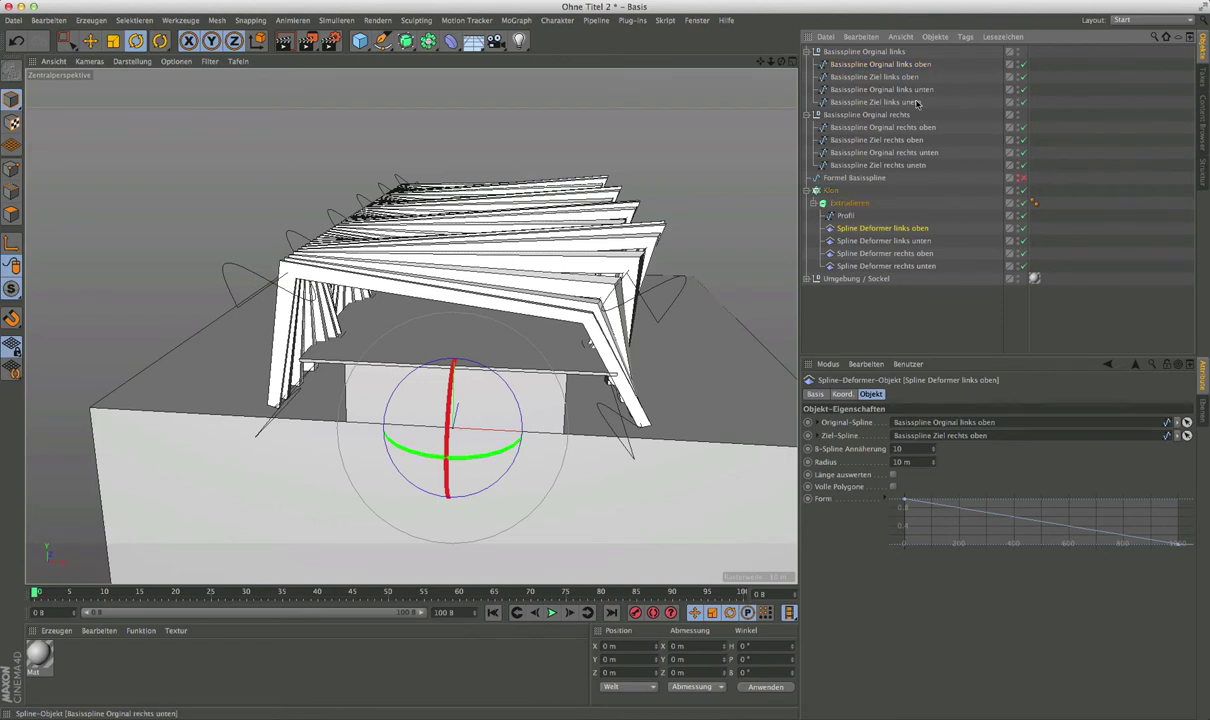
click(870, 77)
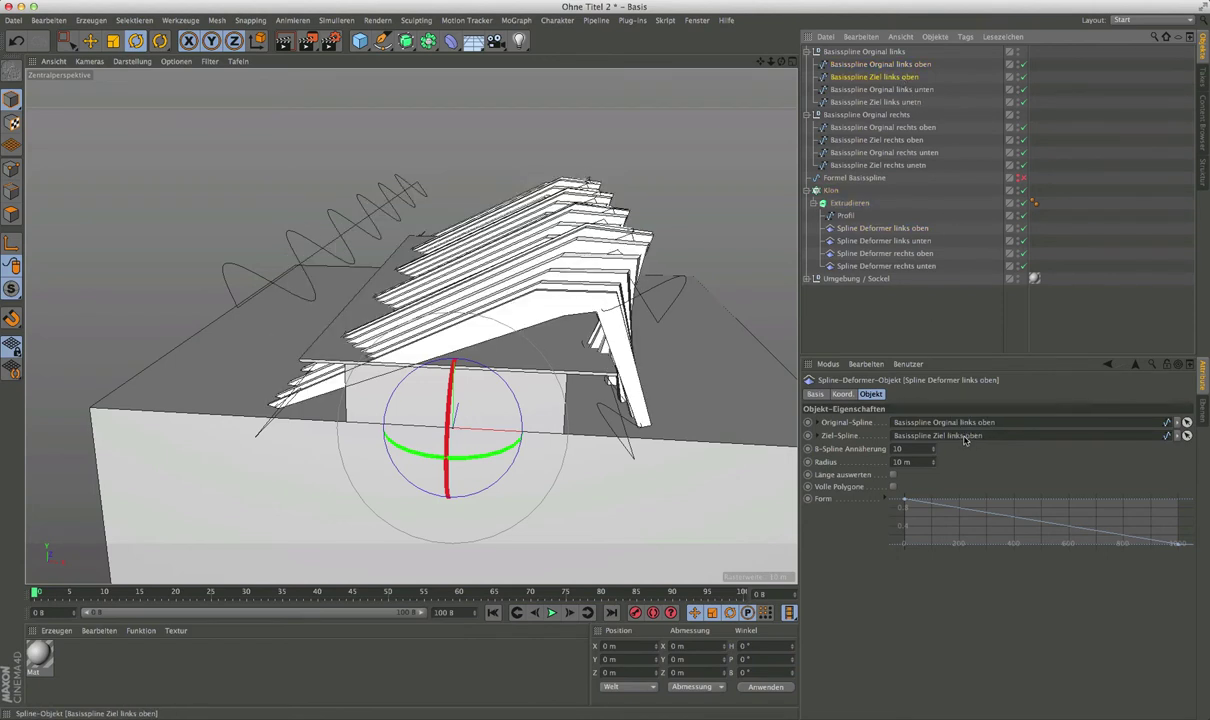
drag(965, 440, 960, 436)
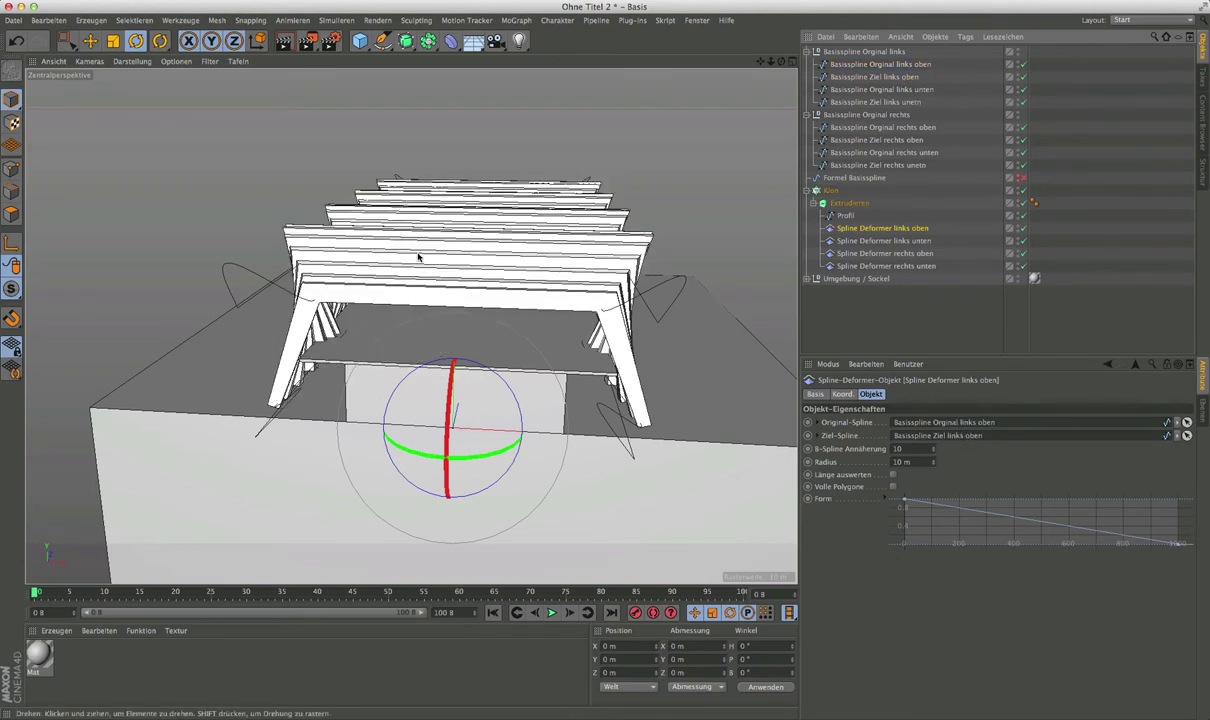
mouse_move(419, 256)
alt+mouse_down()
mouse_move(378, 329)
mouse_move(252, 321)
mouse_move(229, 262)
mouse_move(551, 237)
mouse_move(392, 270)
mouse_move(294, 263)
alt+mouse_up()
mouse_move(393, 268)
alt+mouse_down()
mouse_move(320, 290)
mouse_move(688, 165)
alt+mouse_up()
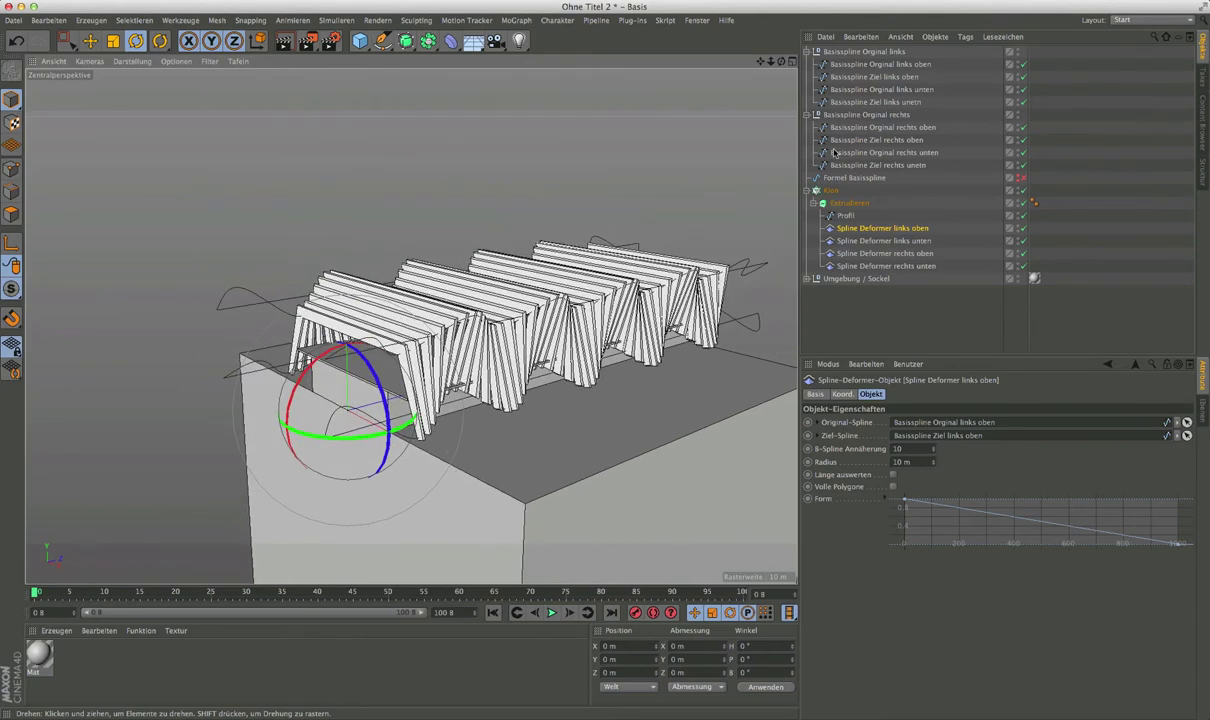
Slide the Basisspline Orginal links group along Z to -9.022 m and show four views.
click(860, 51)
alt+drag(405, 306, 131, 75)
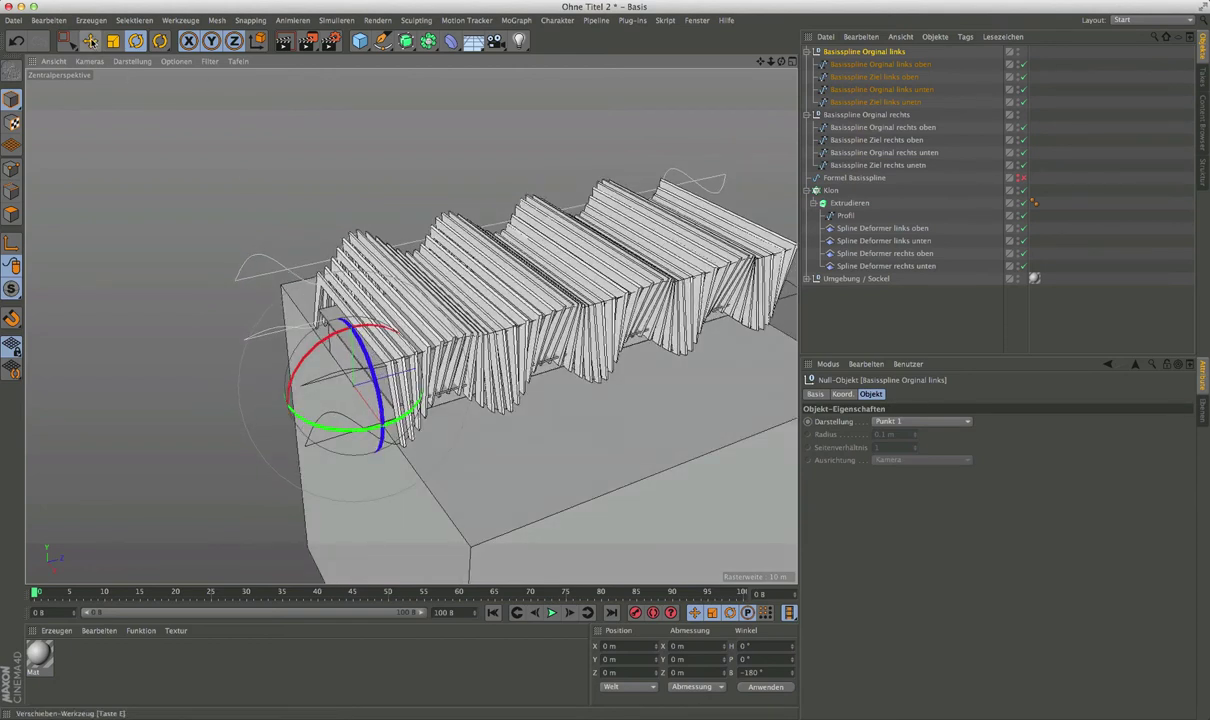
click(90, 40)
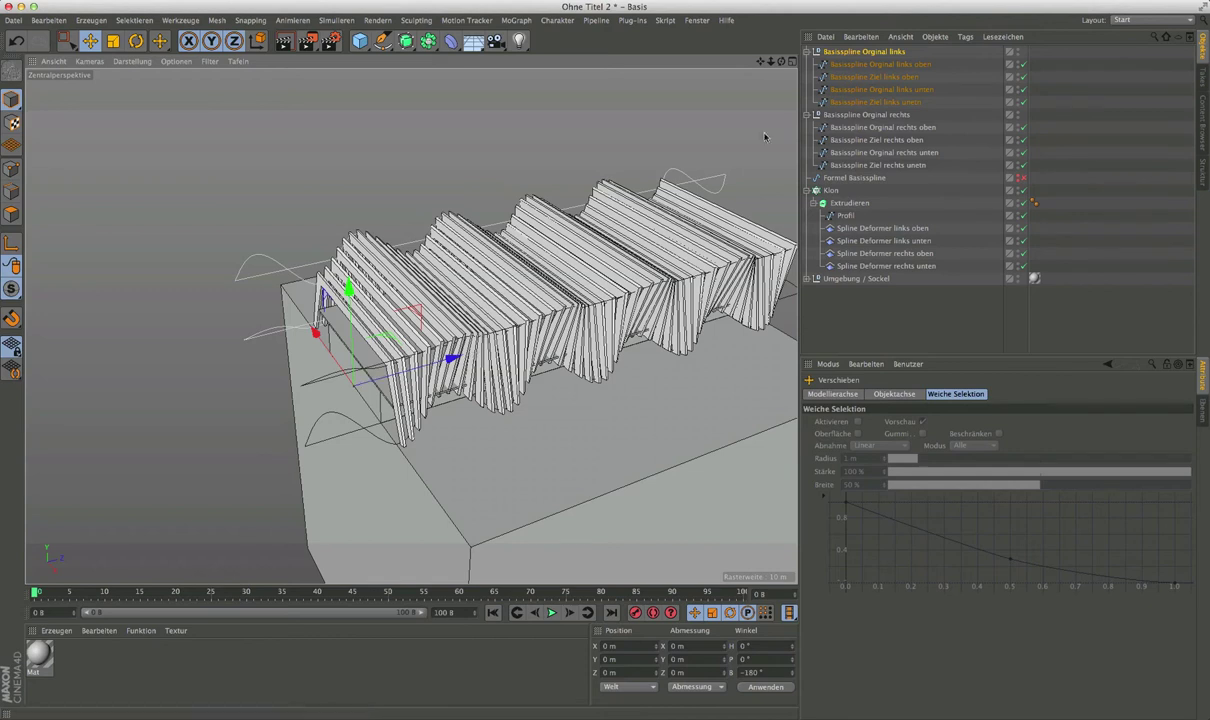
drag(455, 357, 411, 370)
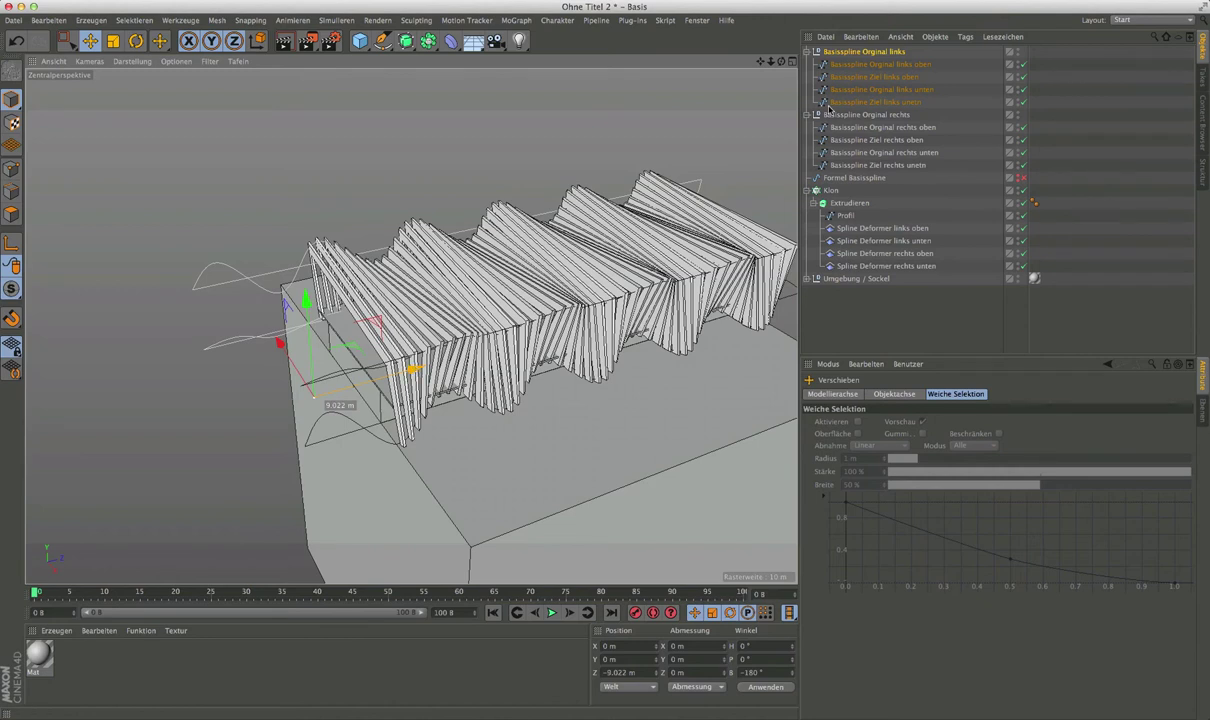
middle_click(612, 313)
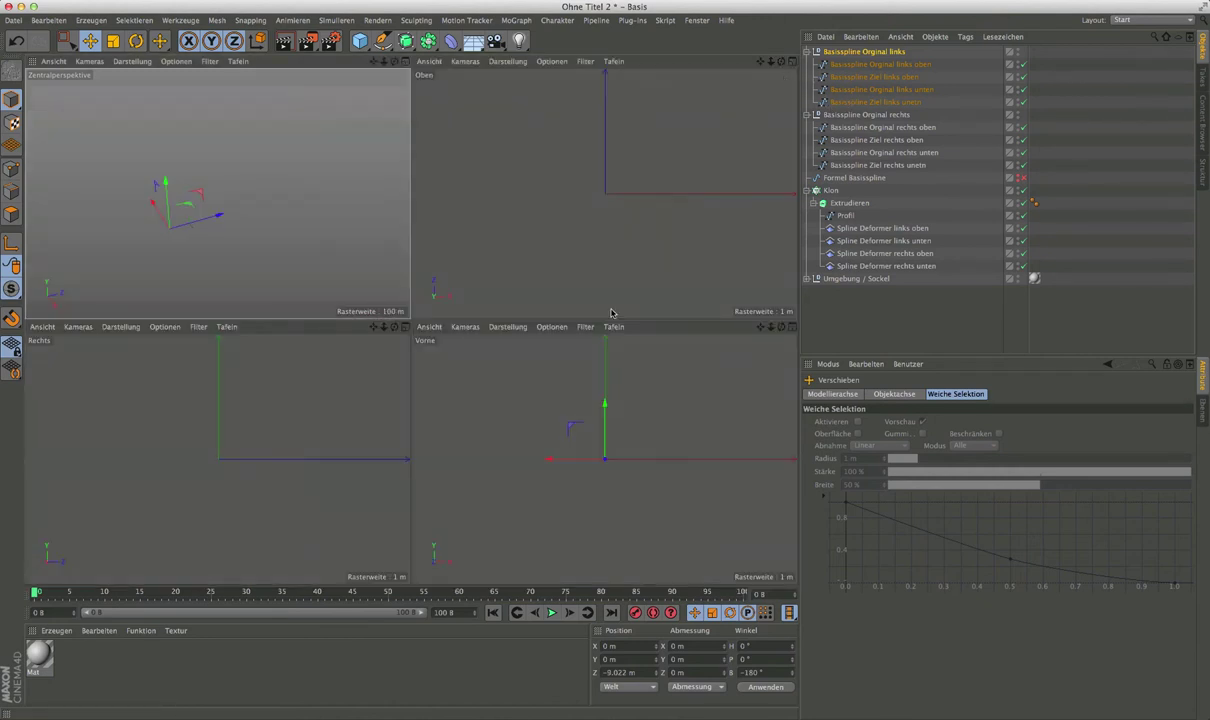
In the enlarged side view, move the links spline group to Z -11.722 m, then restore four views.
click(407, 329)
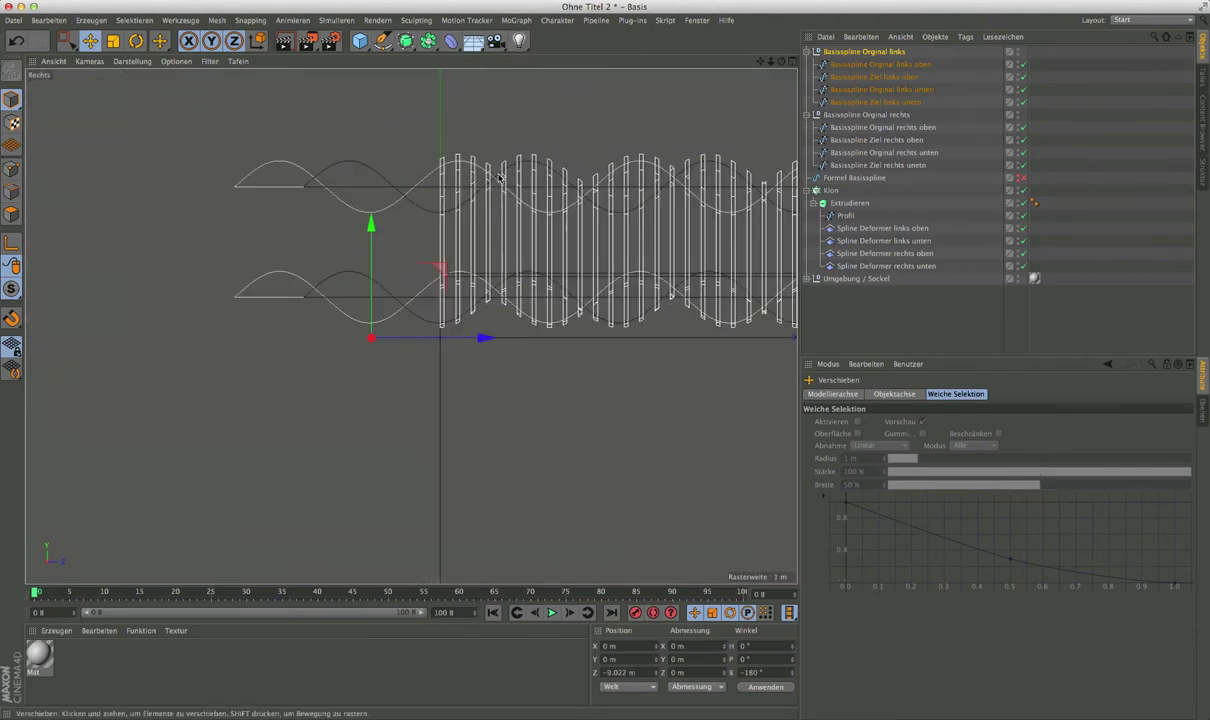
scroll(480, 178, up, 4)
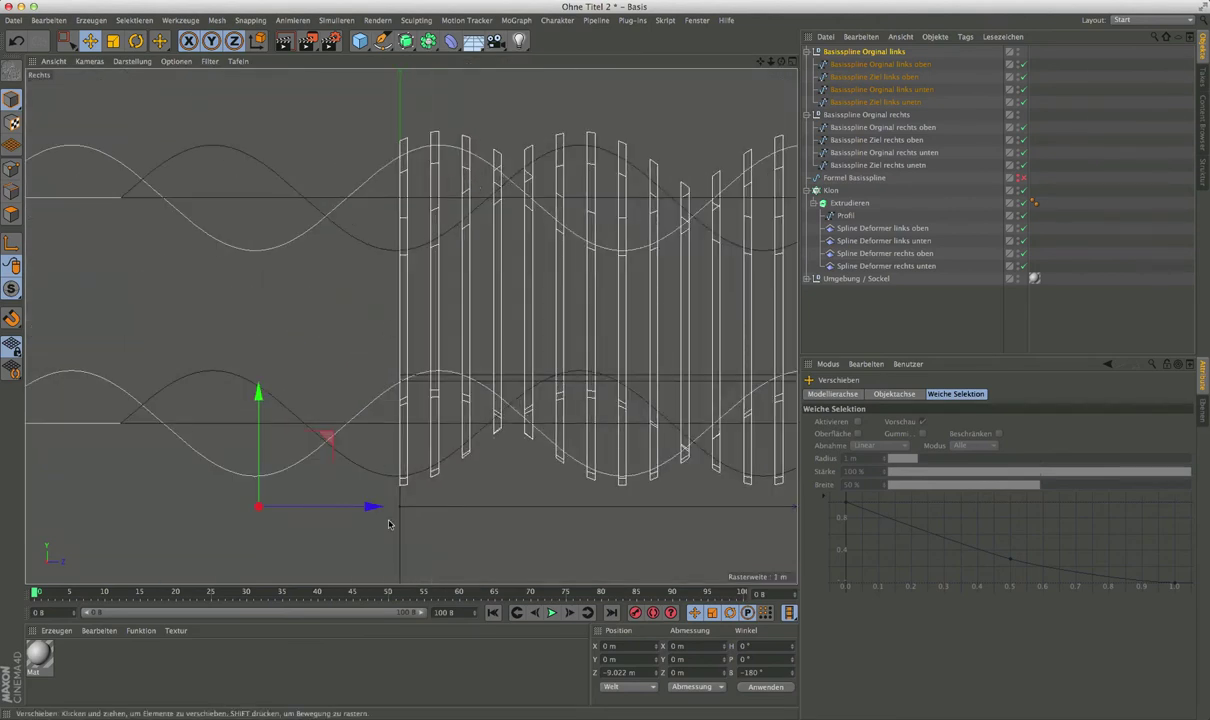
drag(368, 508, 335, 520)
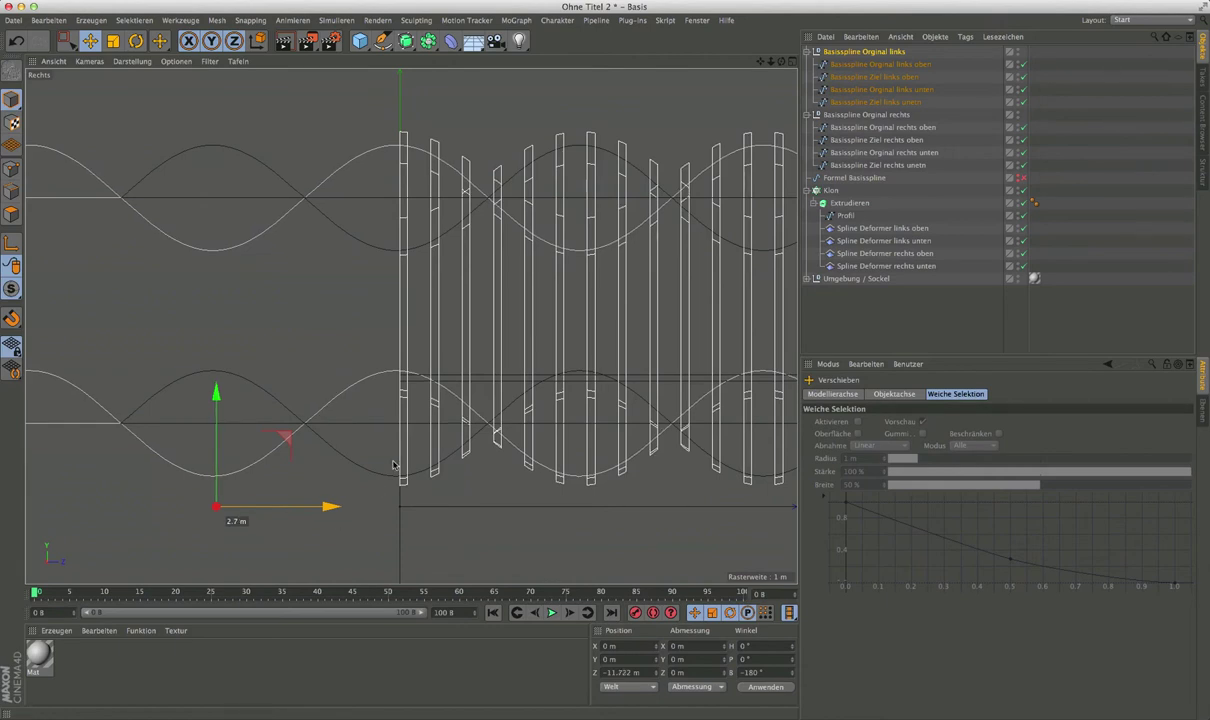
scroll(406, 408, down, 3)
scroll(406, 408, up, 1)
scroll(411, 326, up, 1)
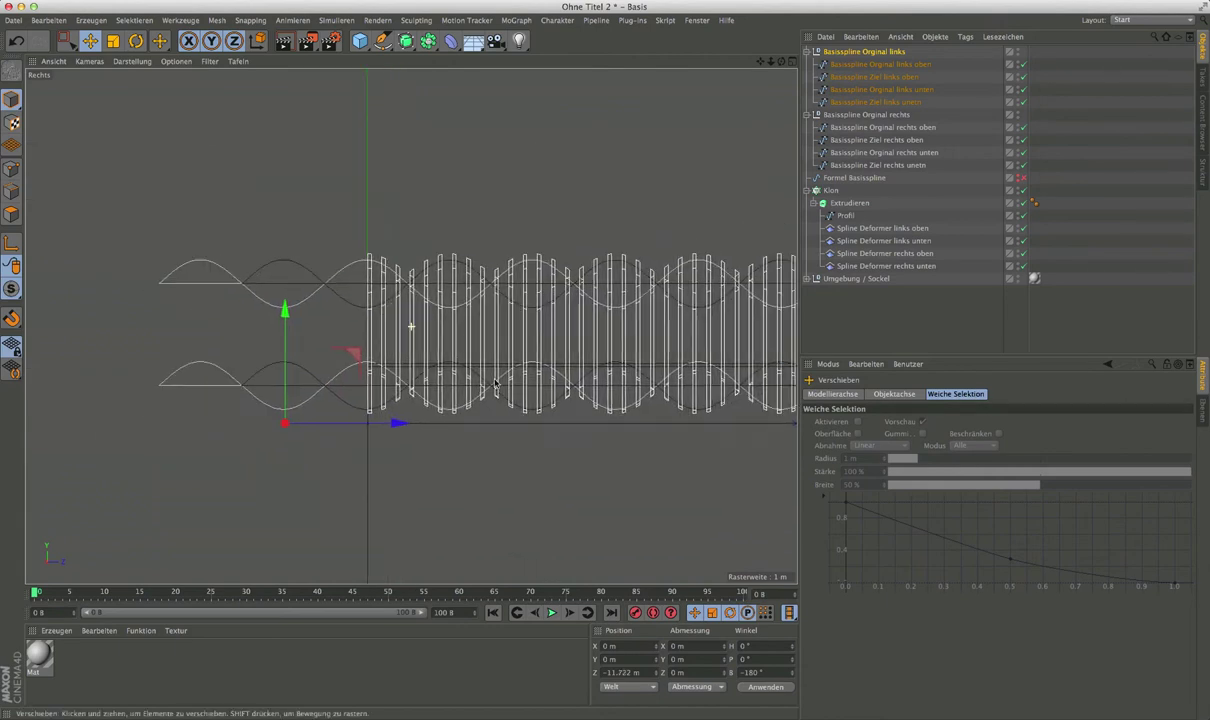
scroll(424, 352, up, 2)
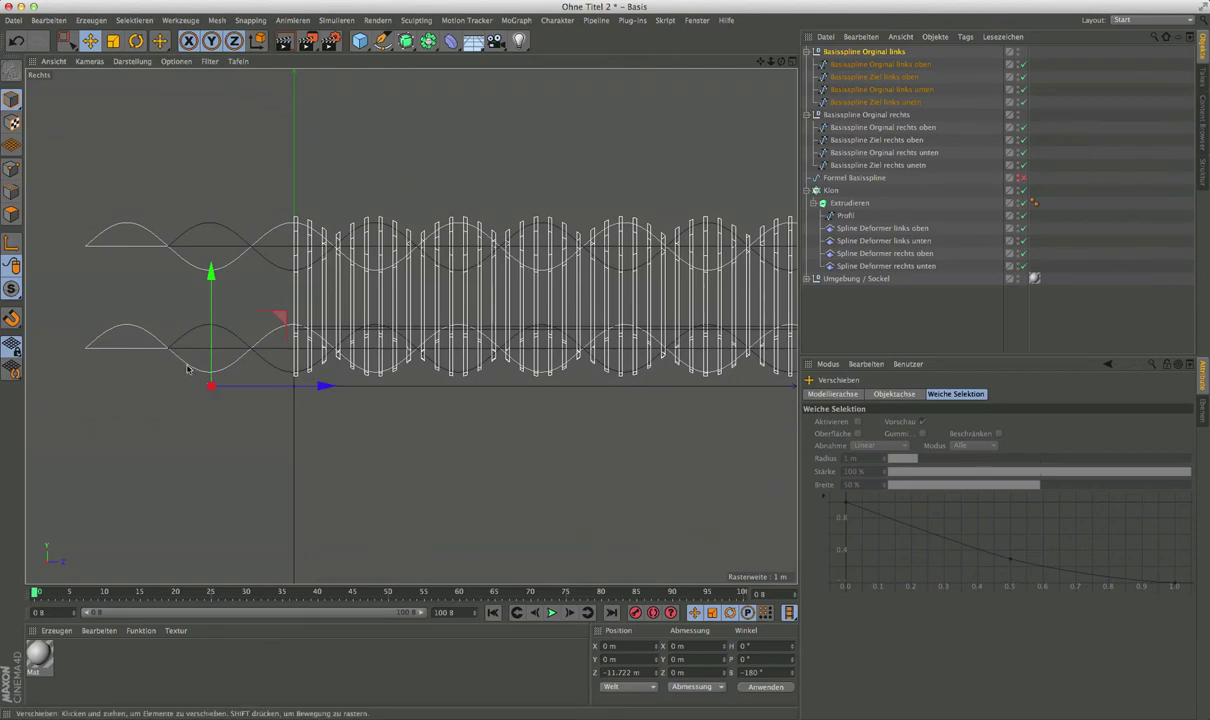
scroll(189, 367, up, 3)
scroll(188, 368, up, 2)
scroll(188, 367, down, 2)
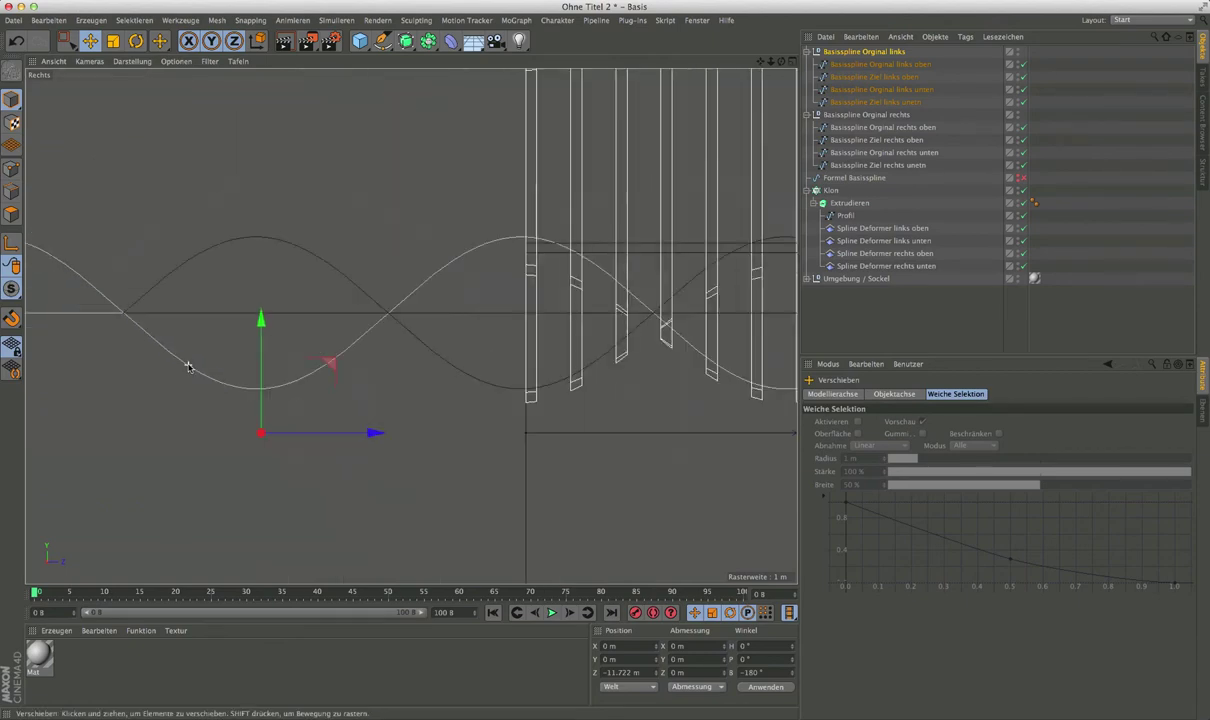
scroll(188, 367, down, 2)
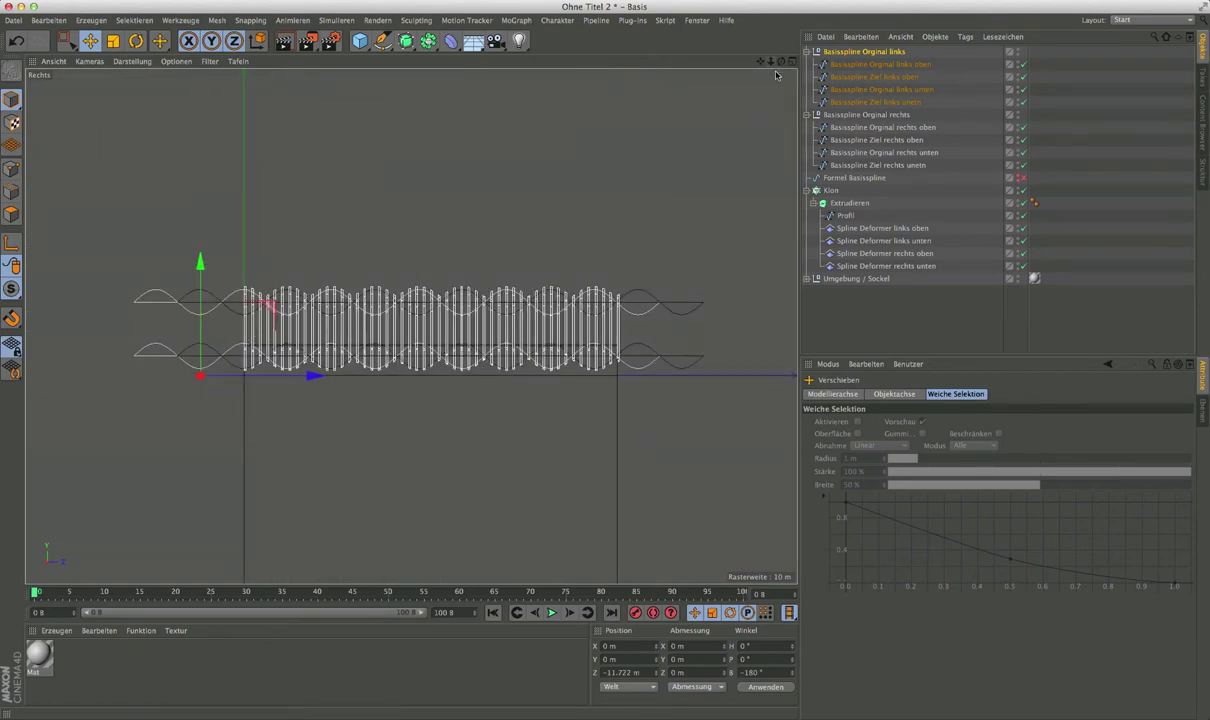
middle_click(675, 108)
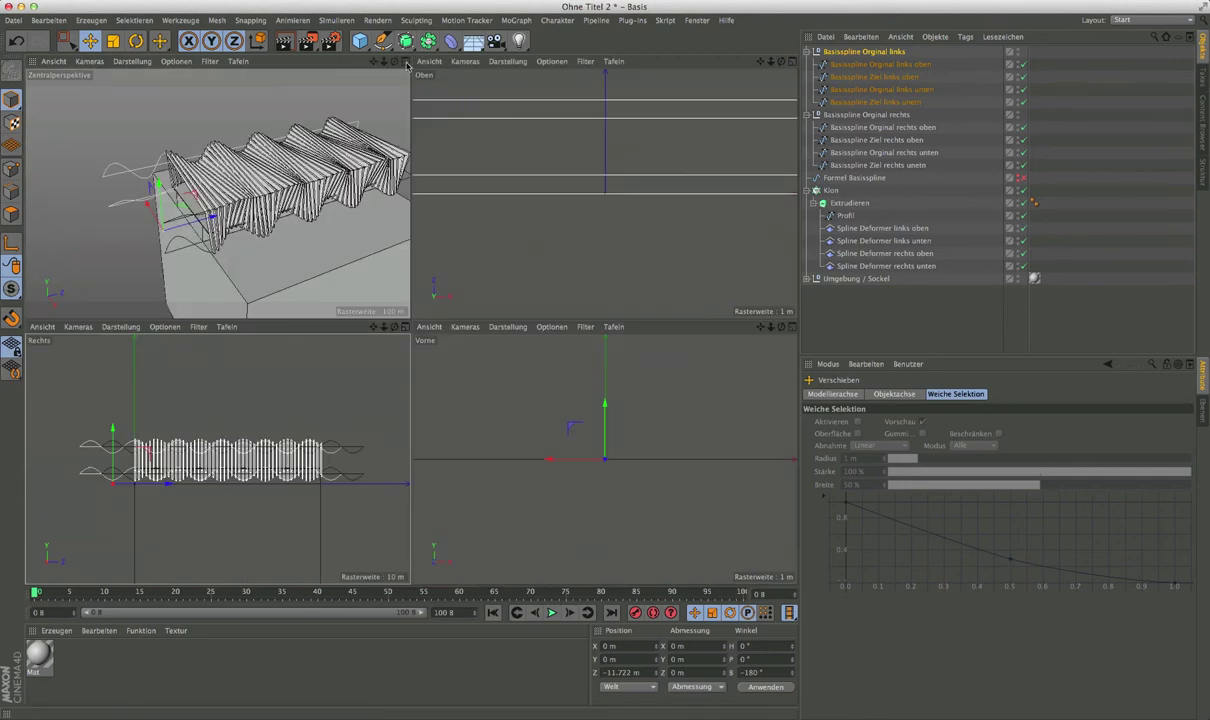
Return to the single perspective view, undo the accidental spline-group move, and orbit above the frames.
key(F1)
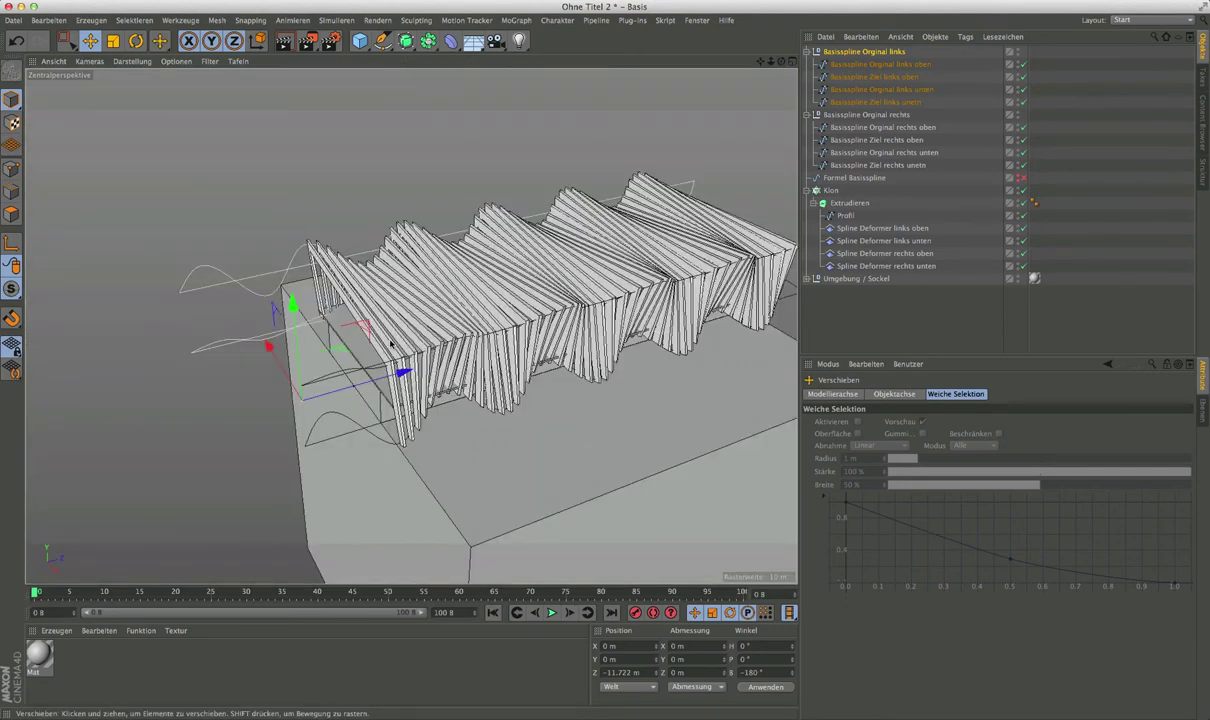
mouse_move(392, 343)
mouse_down()
mouse_move(411, 352)
mouse_move(452, 320)
mouse_move(588, 324)
mouse_move(561, 331)
mouse_move(655, 316)
mouse_move(560, 320)
mouse_up()
key(ctrl+z)
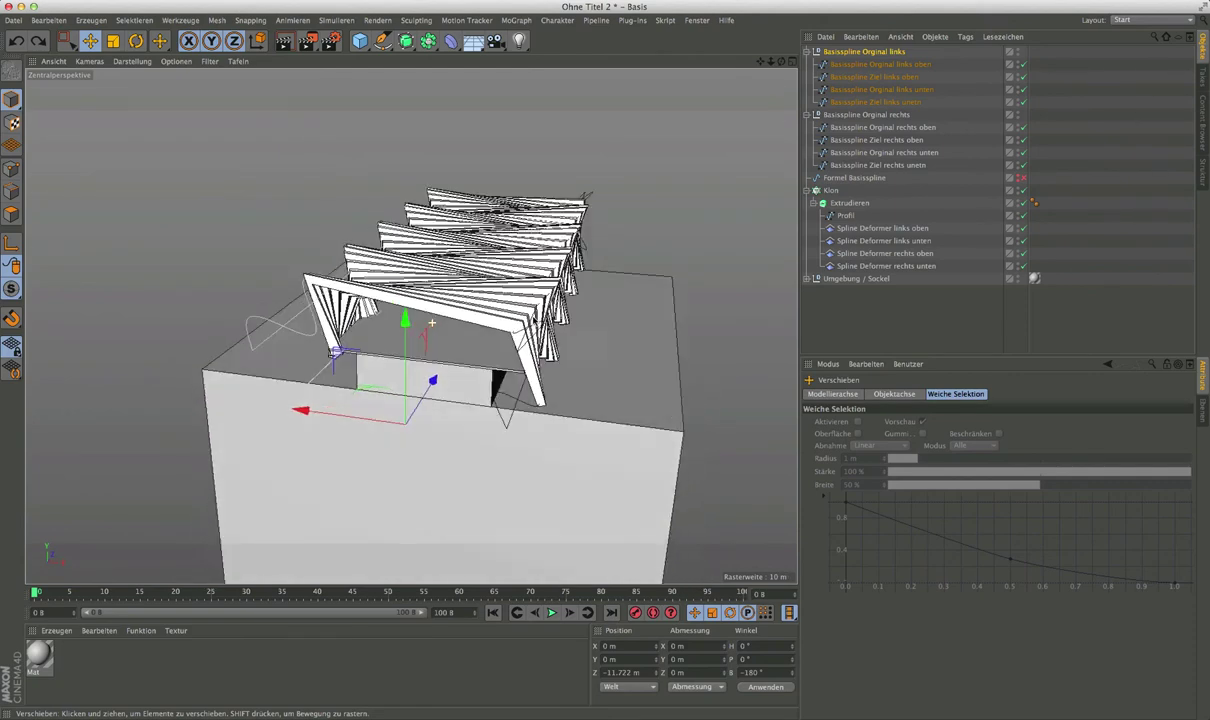
alt+drag(431, 322, 516, 332)
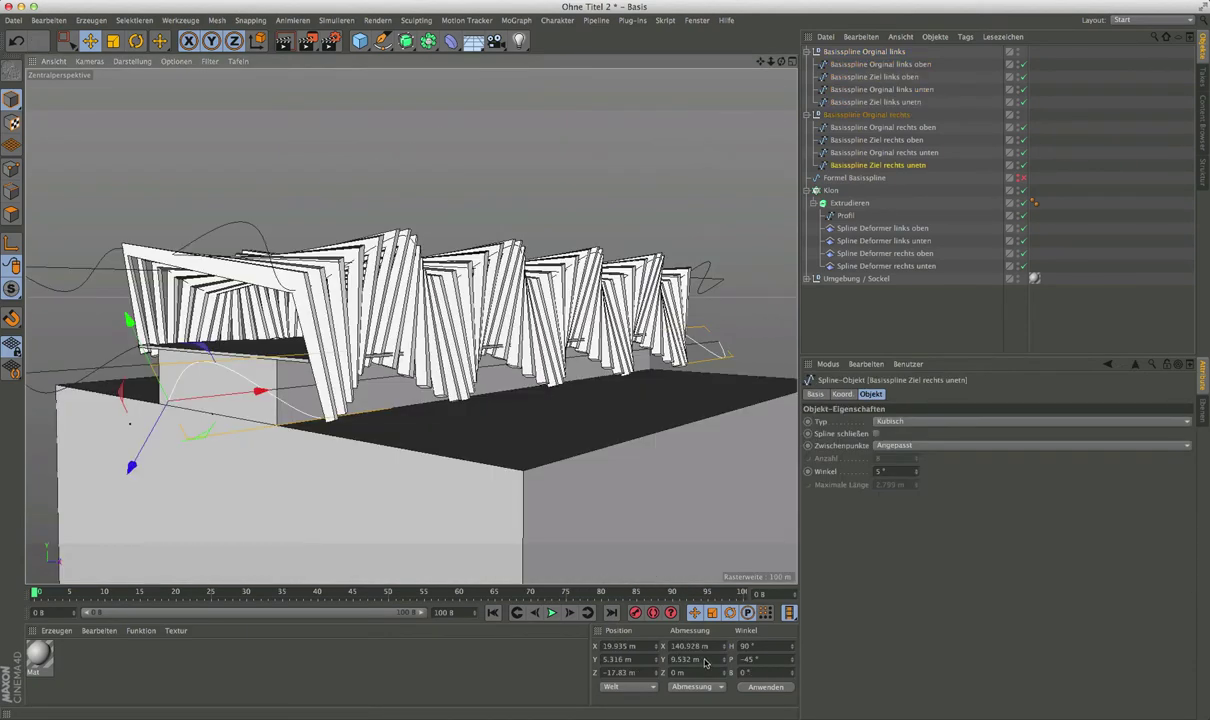
click(705, 661)
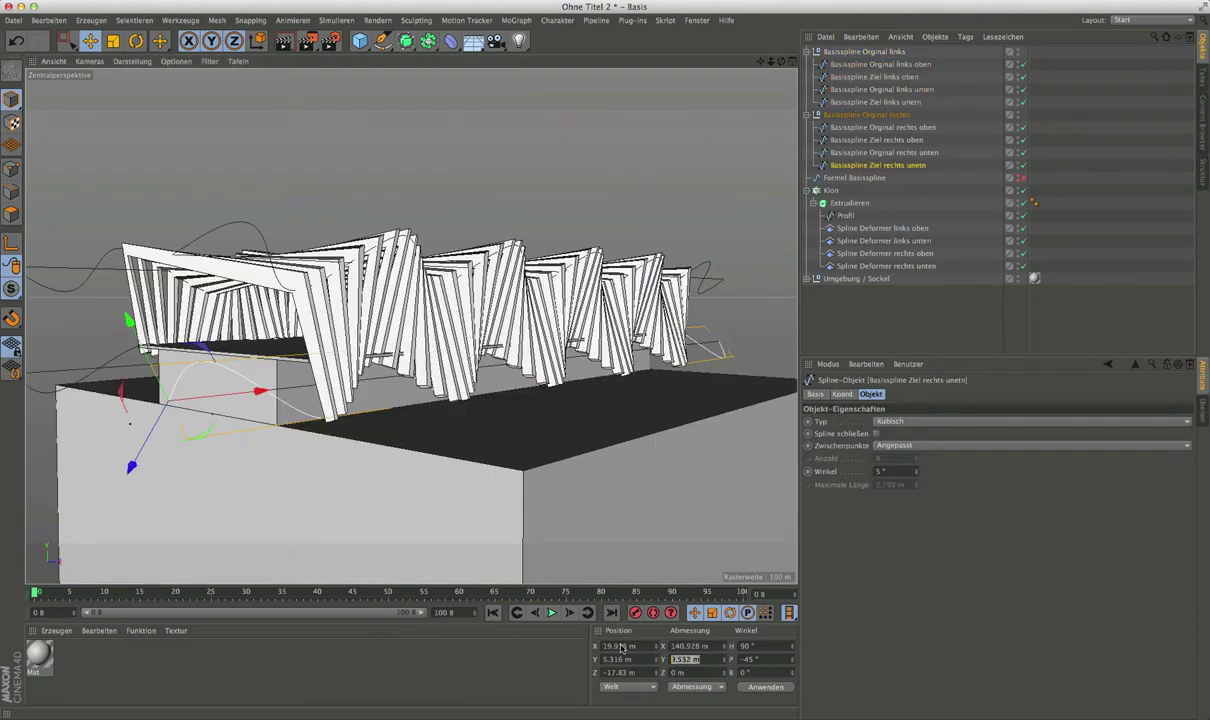
text(19.93)
text(5)
key(Return)
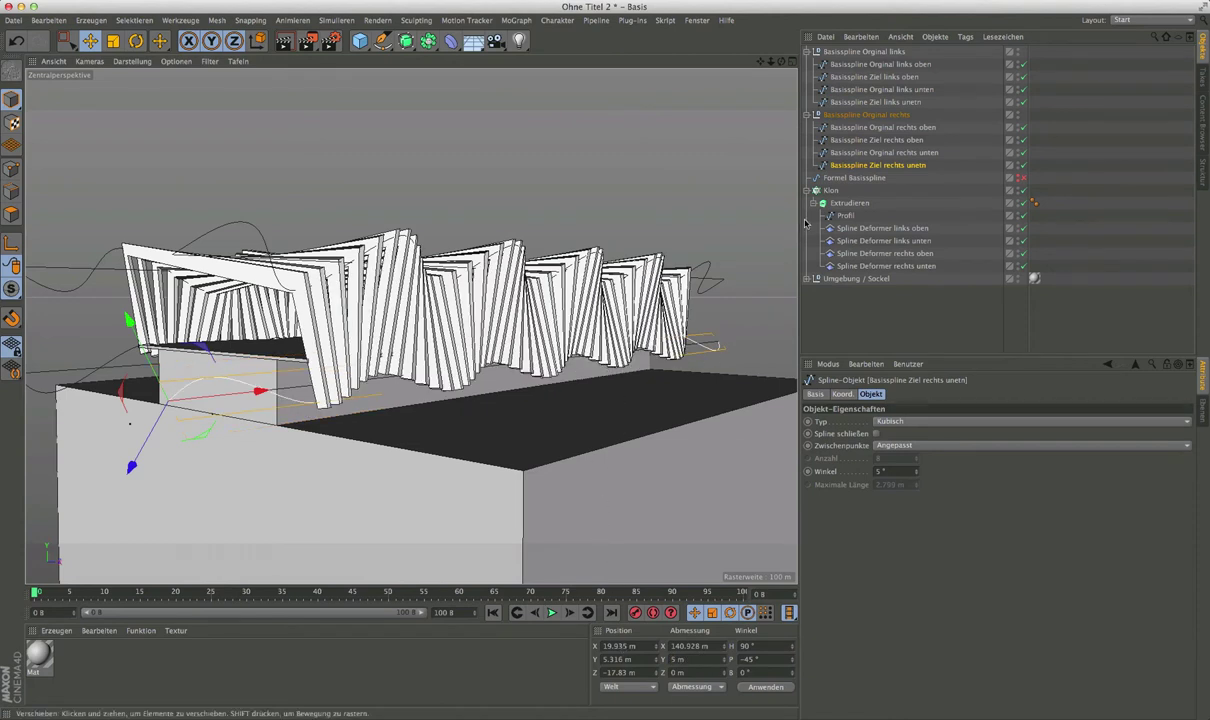
click(901, 141)
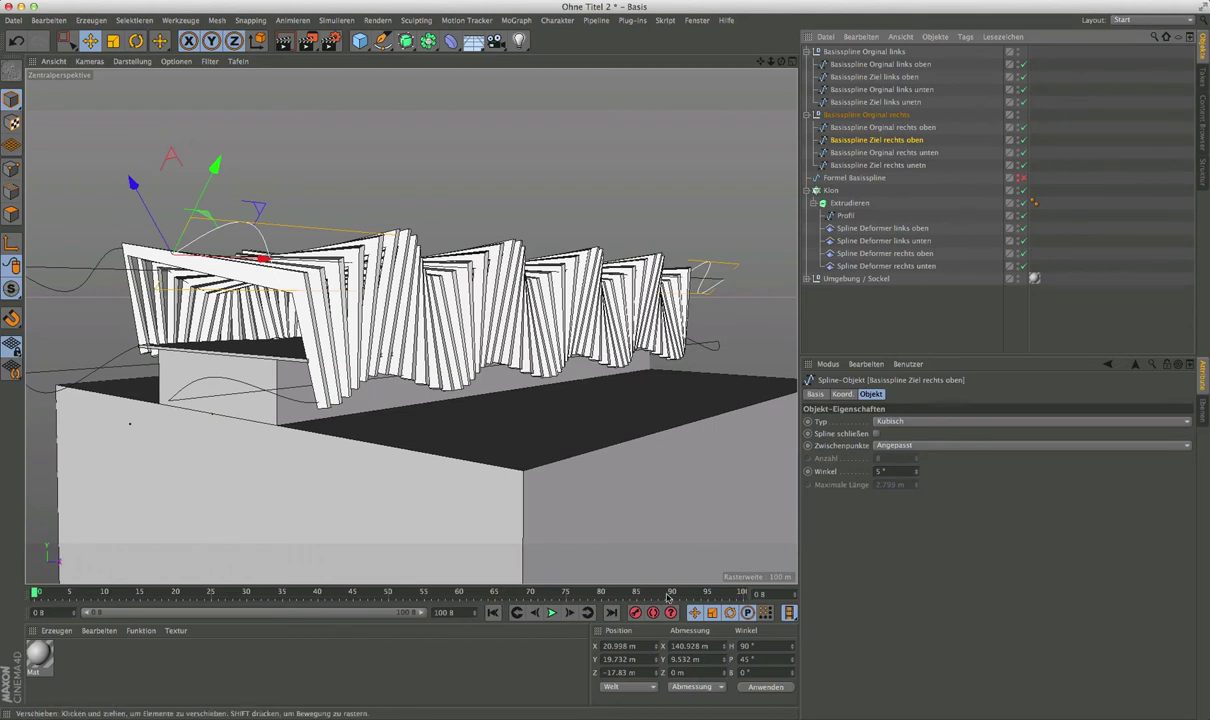
click(684, 660)
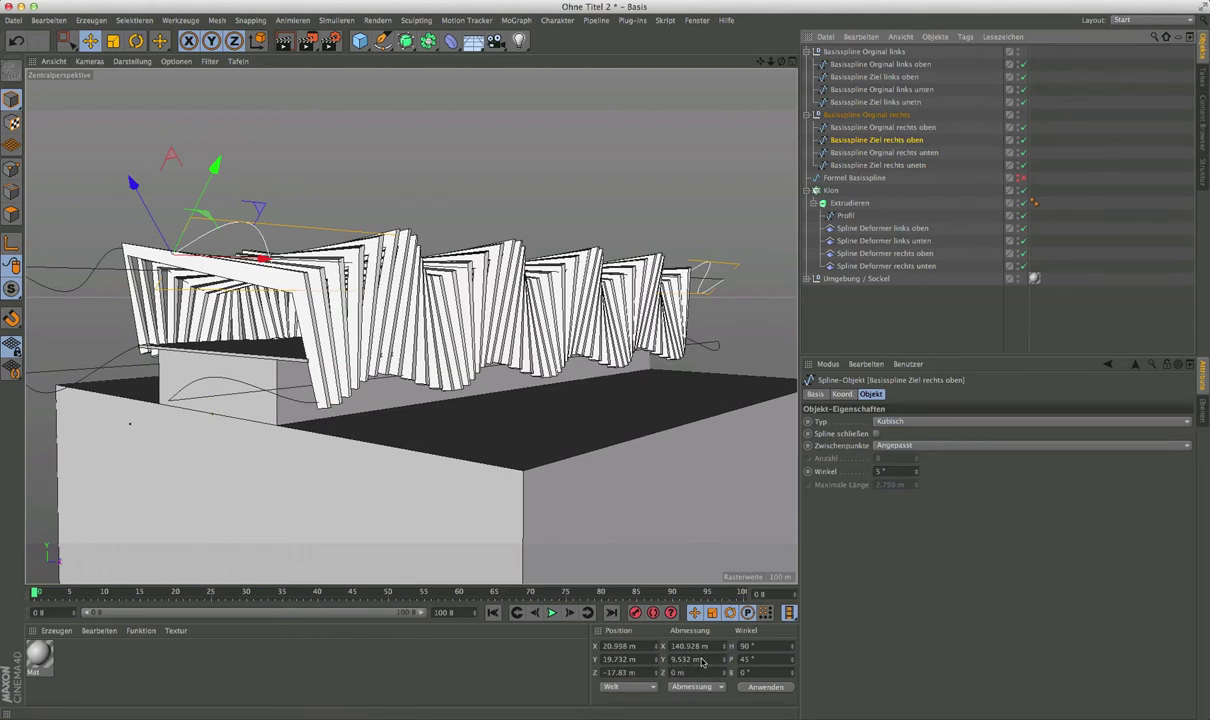
text(6)
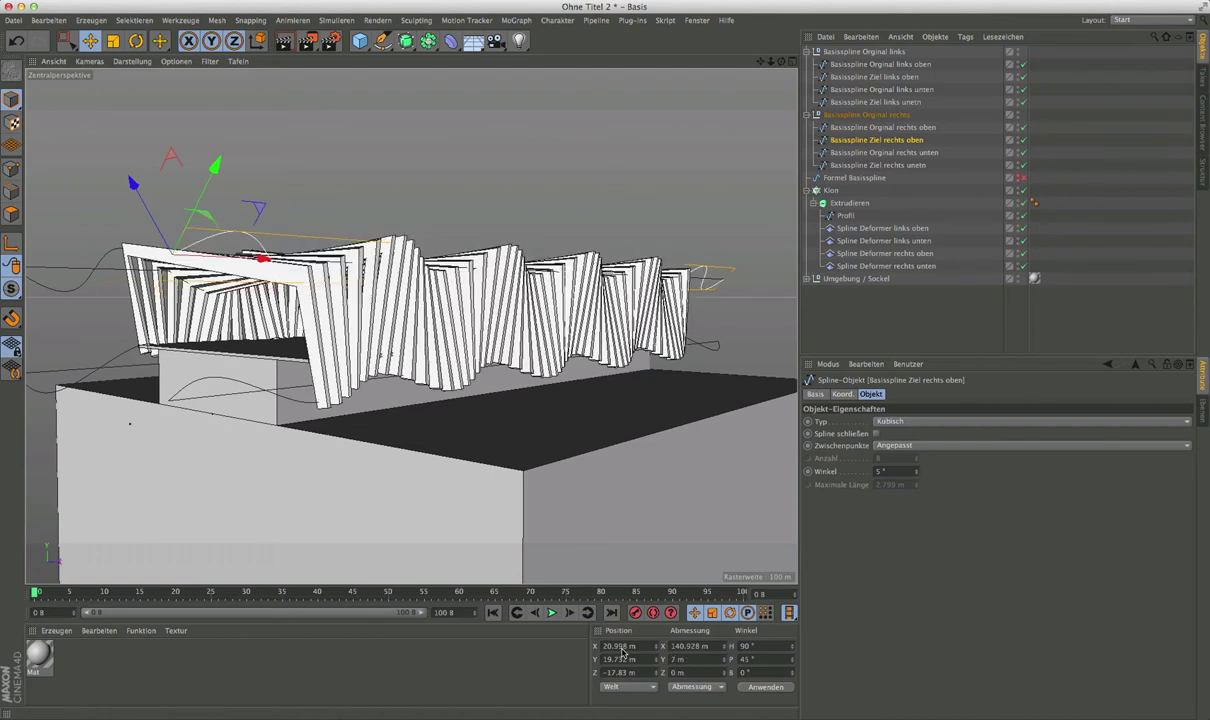
drag(783, 66, 783, 61)
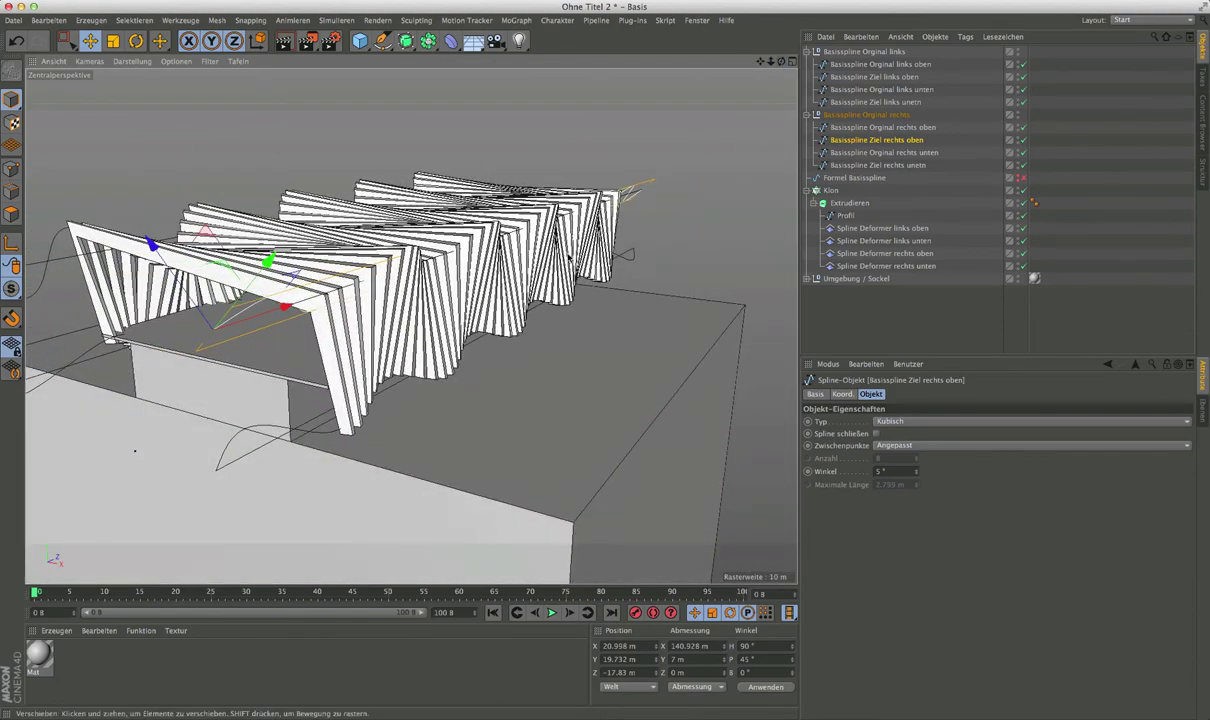
mouse_move(375, 285)
alt+mouse_down()
mouse_move(372, 325)
mouse_move(548, 322)
mouse_move(527, 305)
mouse_move(705, 308)
alt+mouse_up()
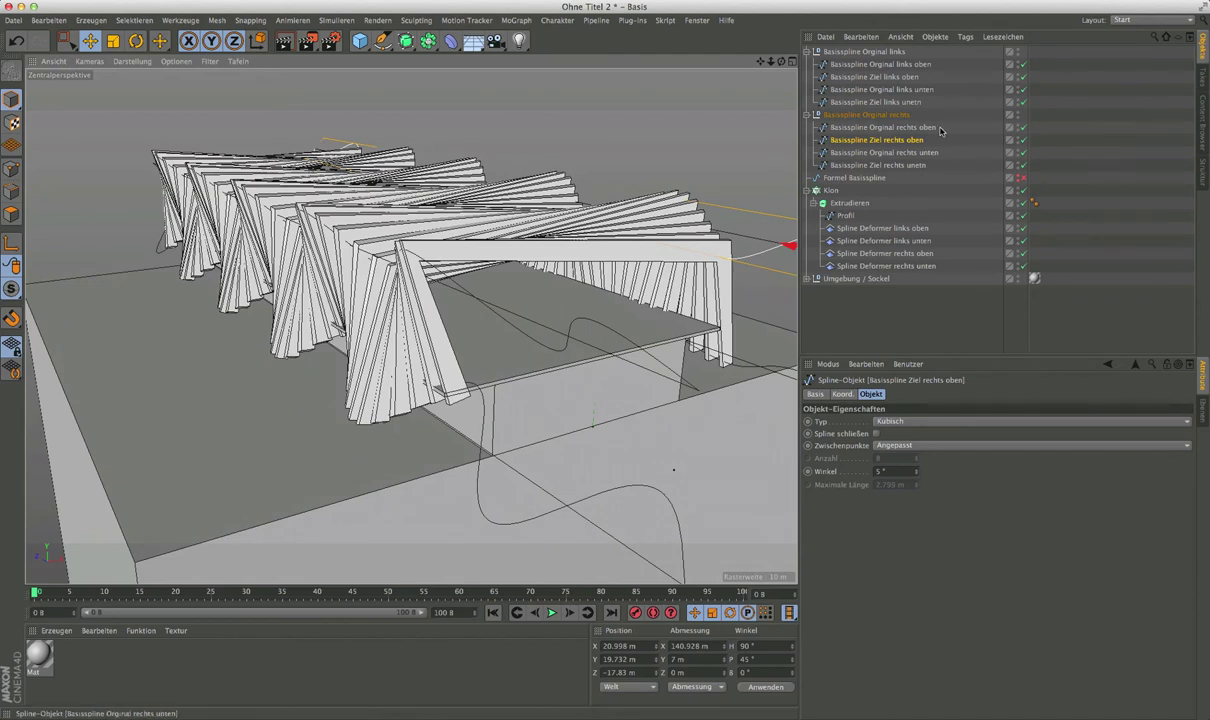
click(897, 103)
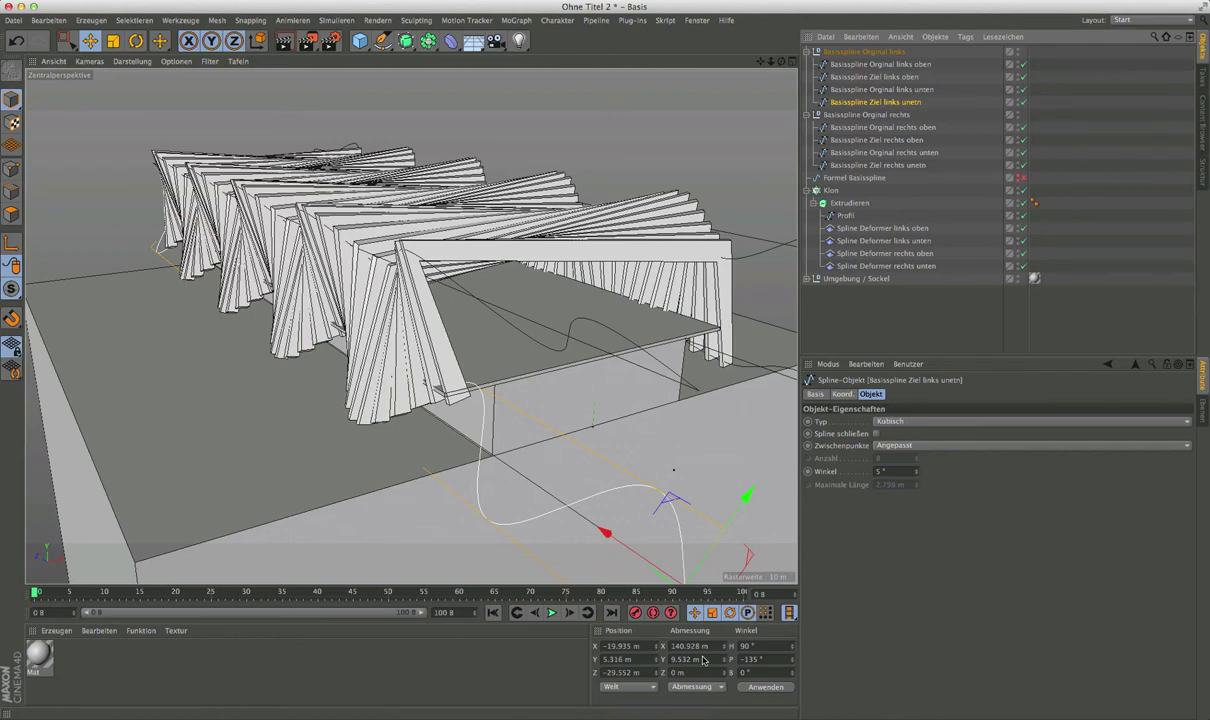
double_click(703, 660)
text(5)
key(Return)
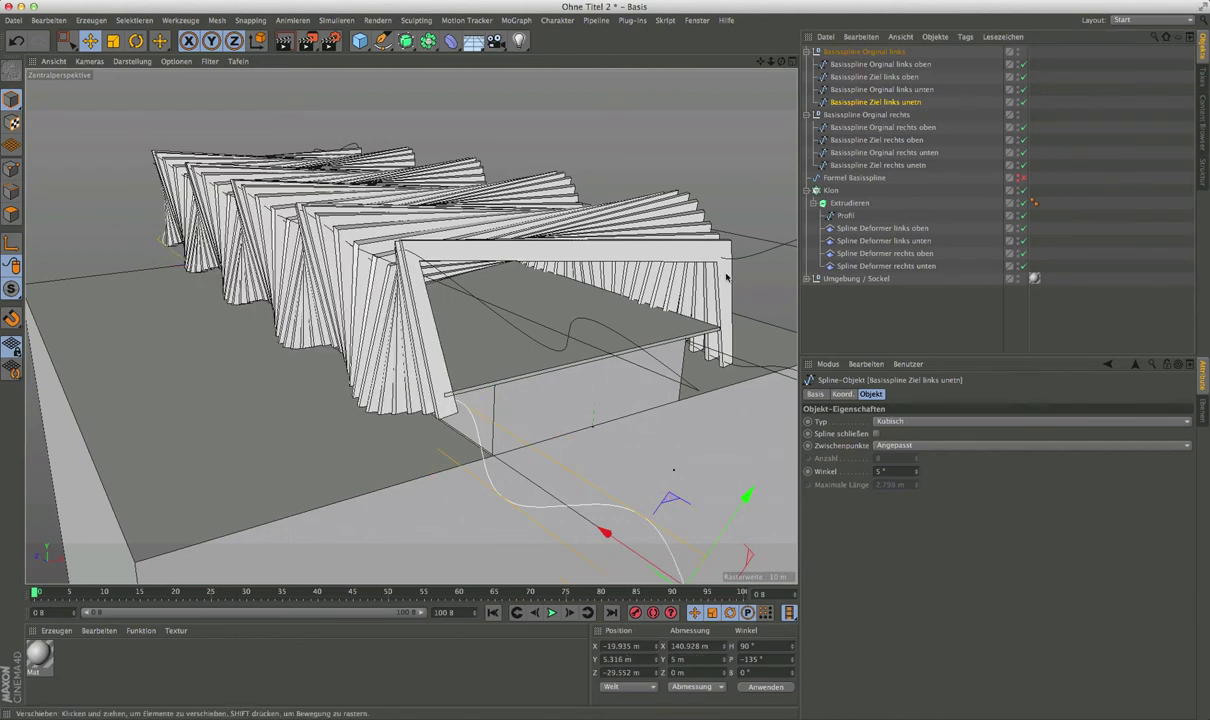
click(862, 76)
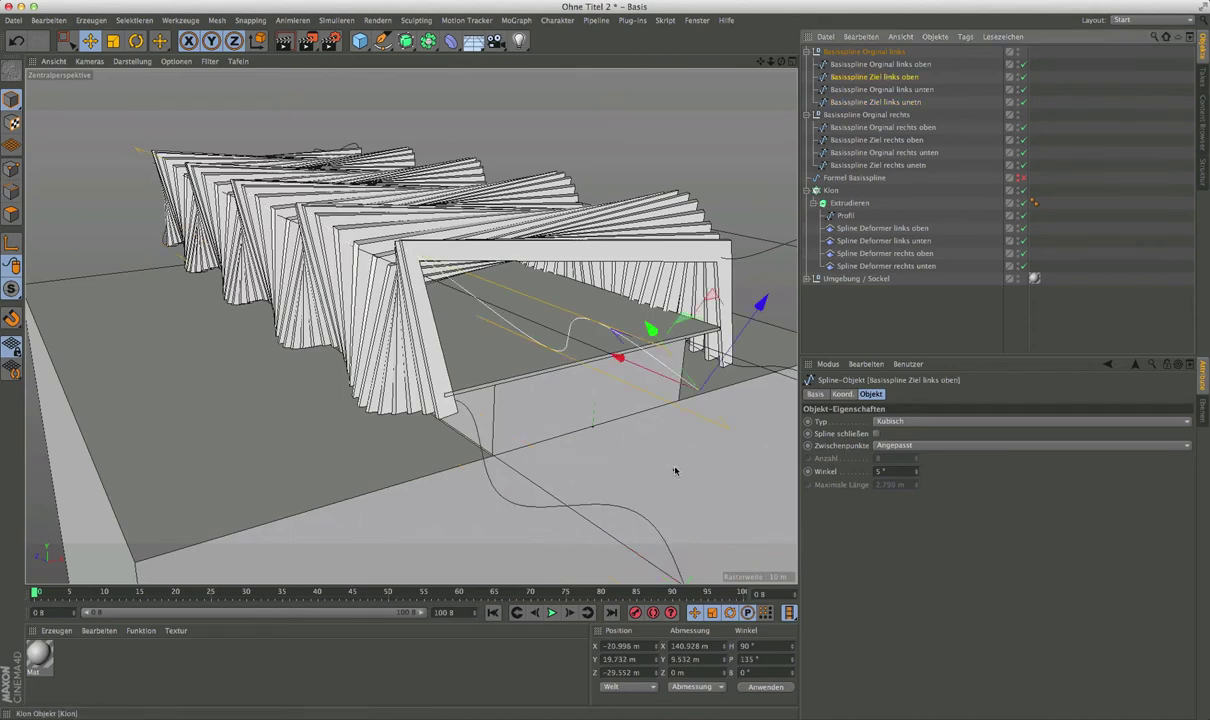
double_click(703, 660)
text(7)
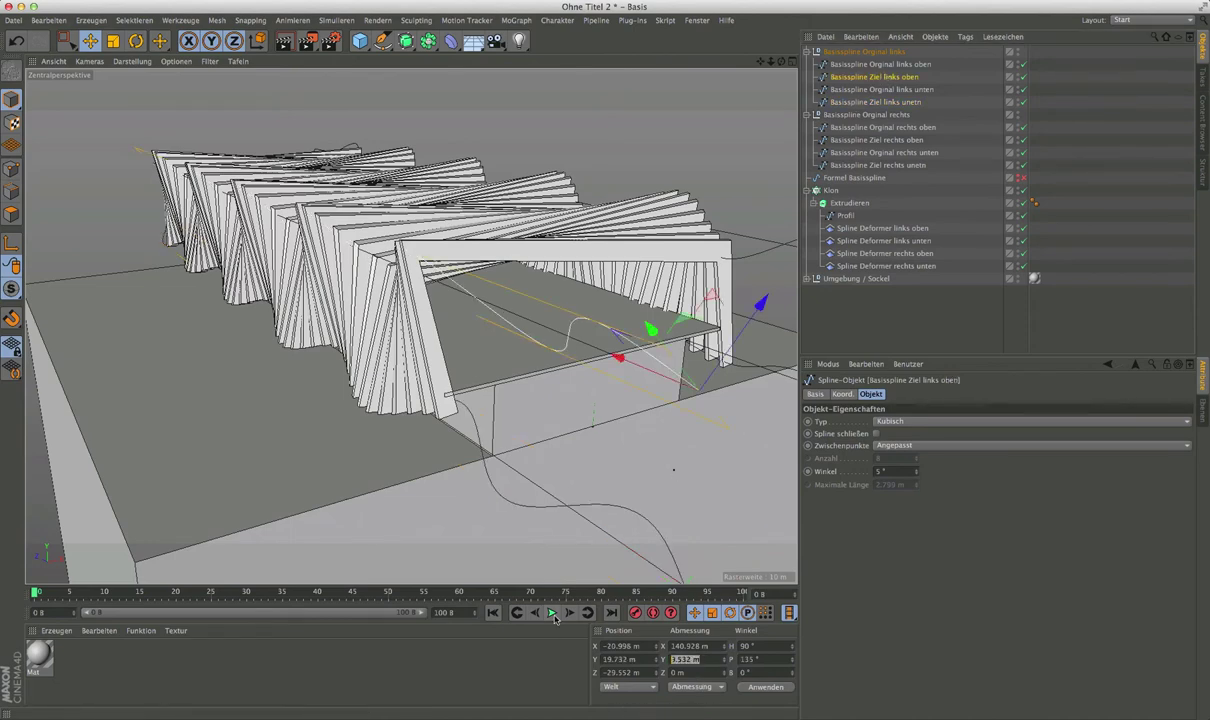
key(Return)
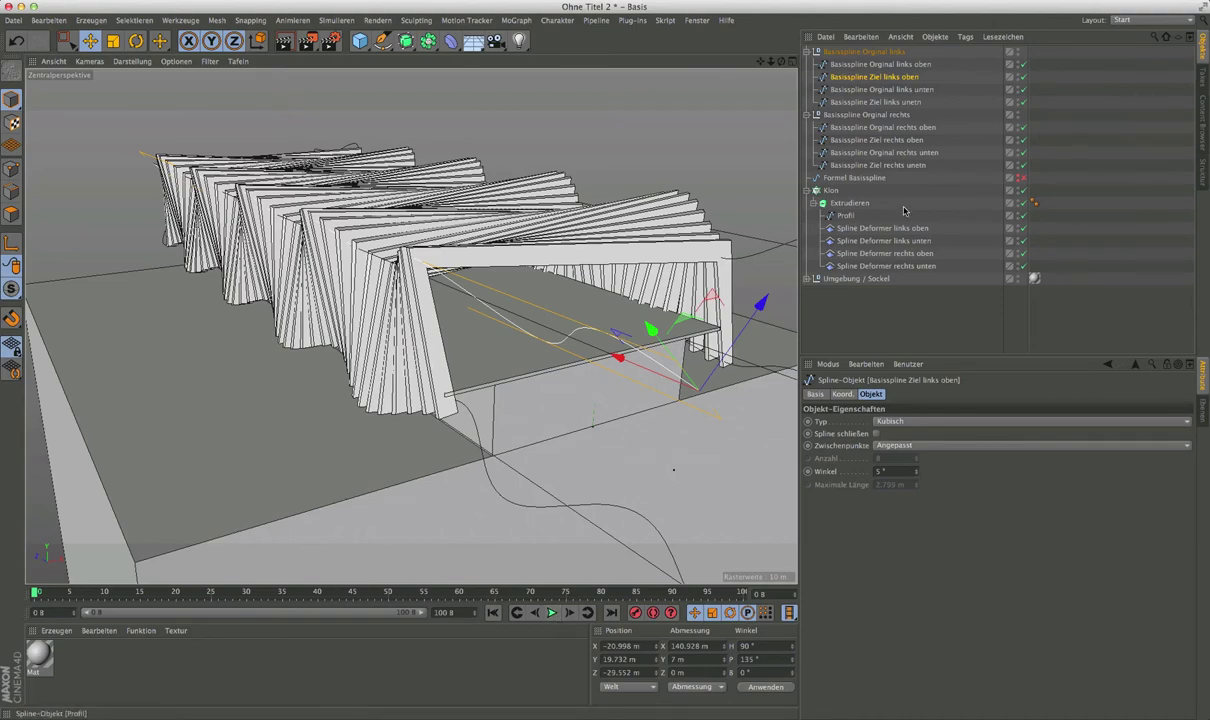
click(900, 310)
mouse_move(521, 251)
alt+mouse_down()
mouse_move(547, 322)
mouse_move(533, 309)
mouse_move(421, 315)
mouse_move(263, 286)
mouse_move(537, 274)
mouse_move(491, 326)
mouse_move(457, 325)
mouse_move(589, 337)
mouse_move(410, 363)
alt+mouse_up()
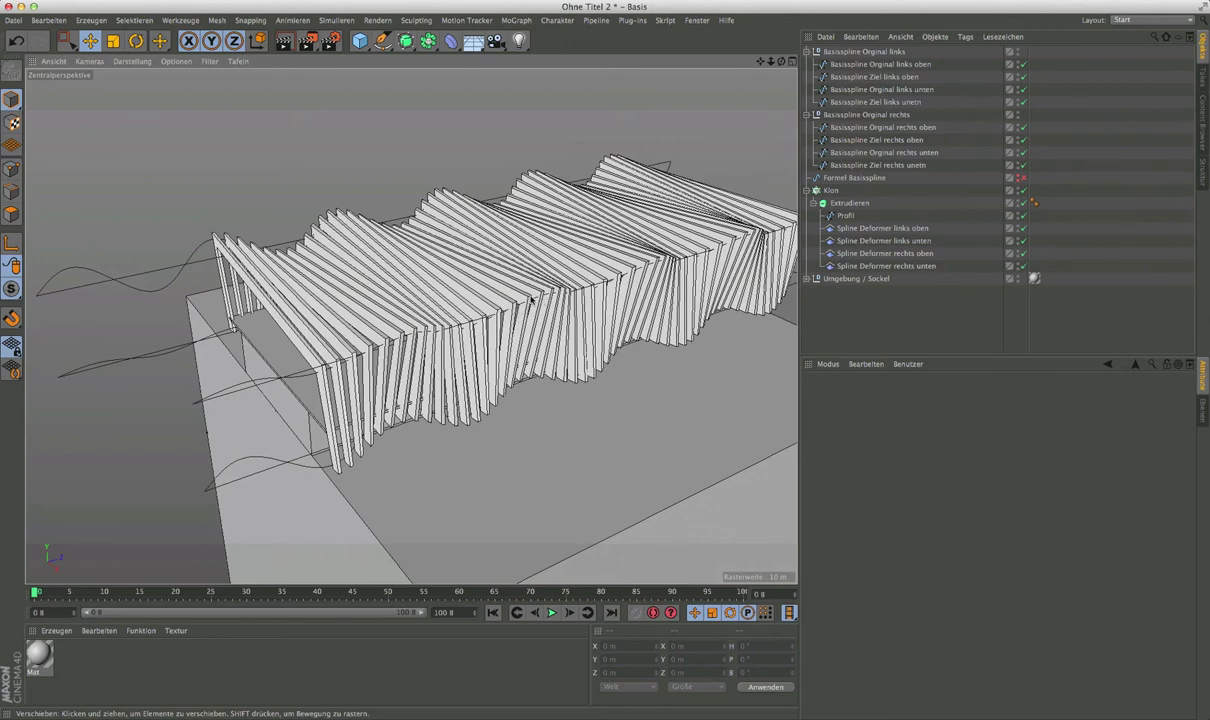
Select the Extrudieren object and set its extrusion depth to 2 m.
alt+drag(530, 298, 740, 237)
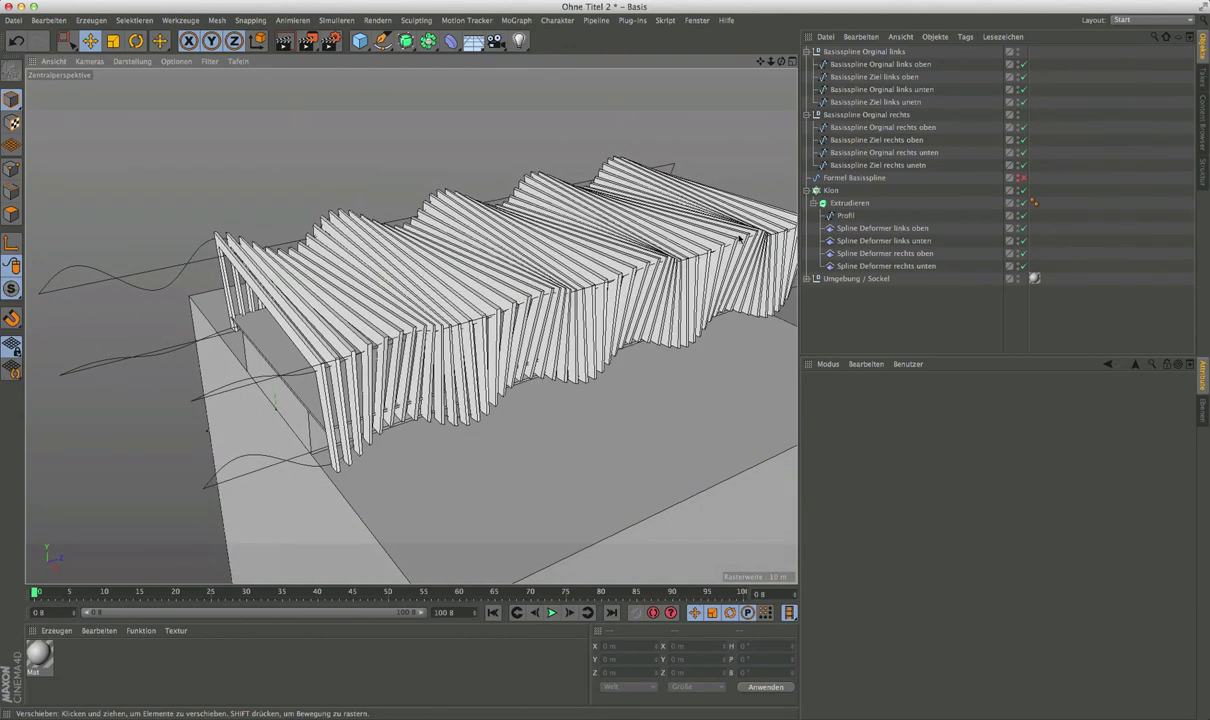
mouse_move(352, 381)
alt+mouse_down()
mouse_move(521, 343)
mouse_move(270, 290)
mouse_move(227, 262)
mouse_move(340, 248)
alt+mouse_up()
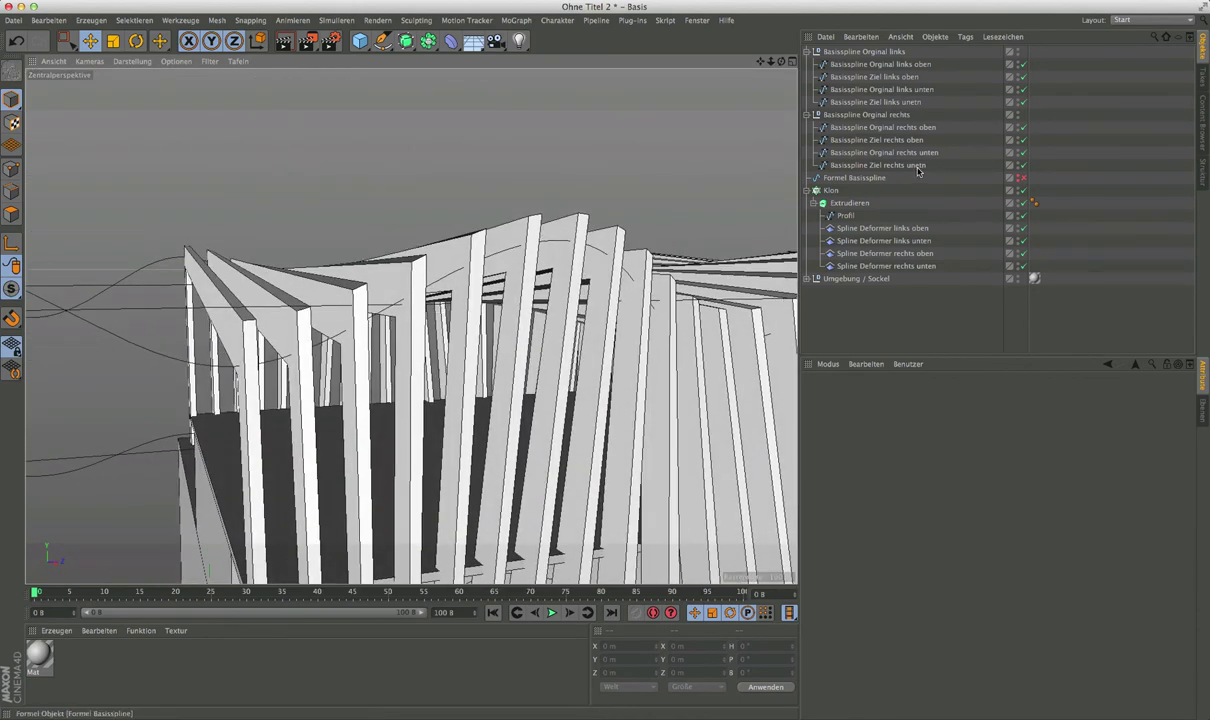
click(848, 203)
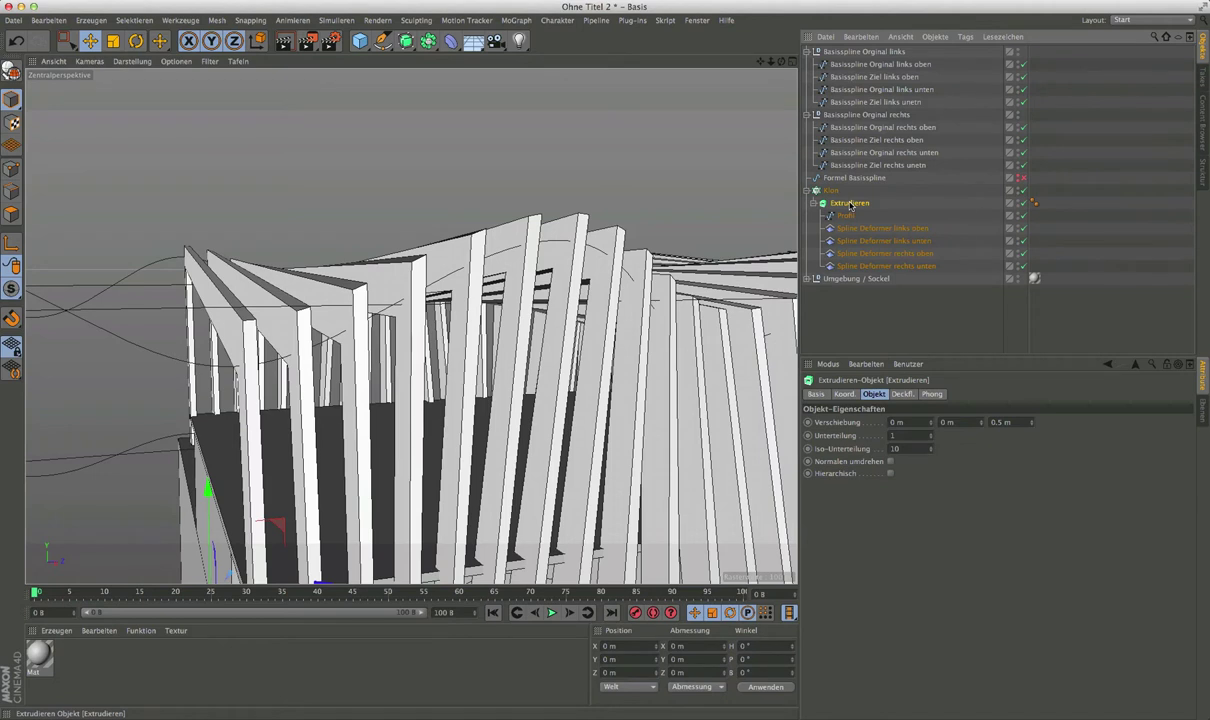
click(1001, 423)
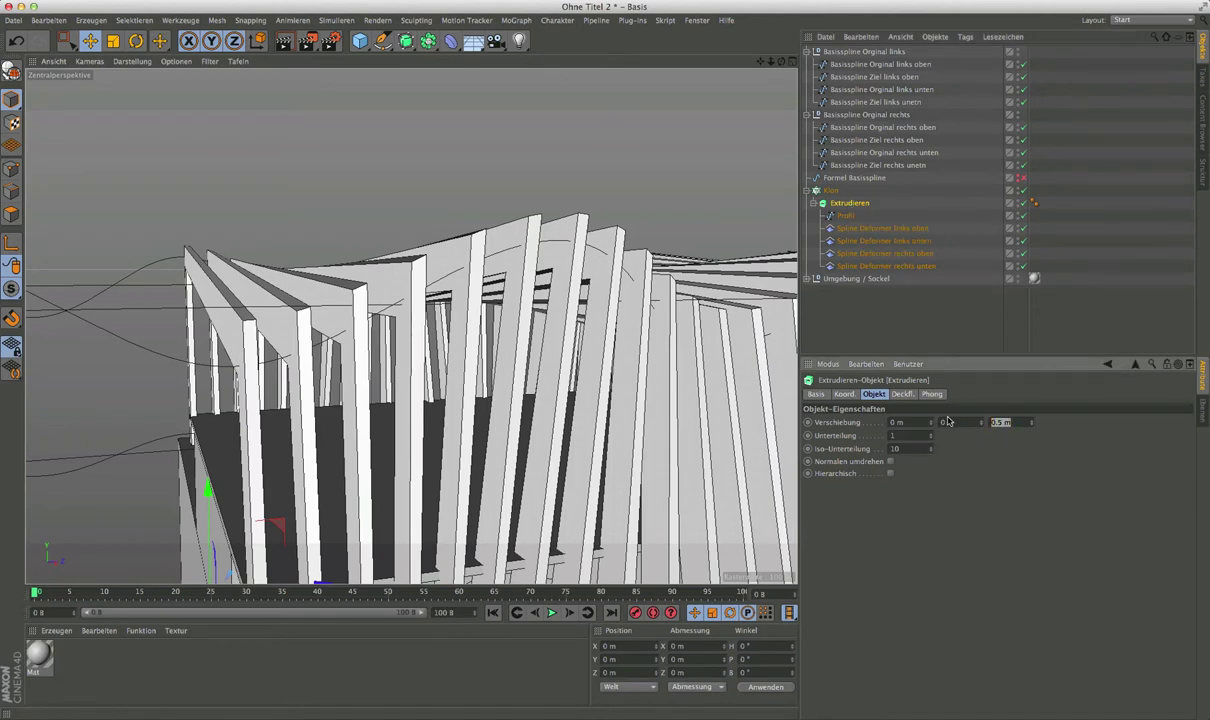
text(2)
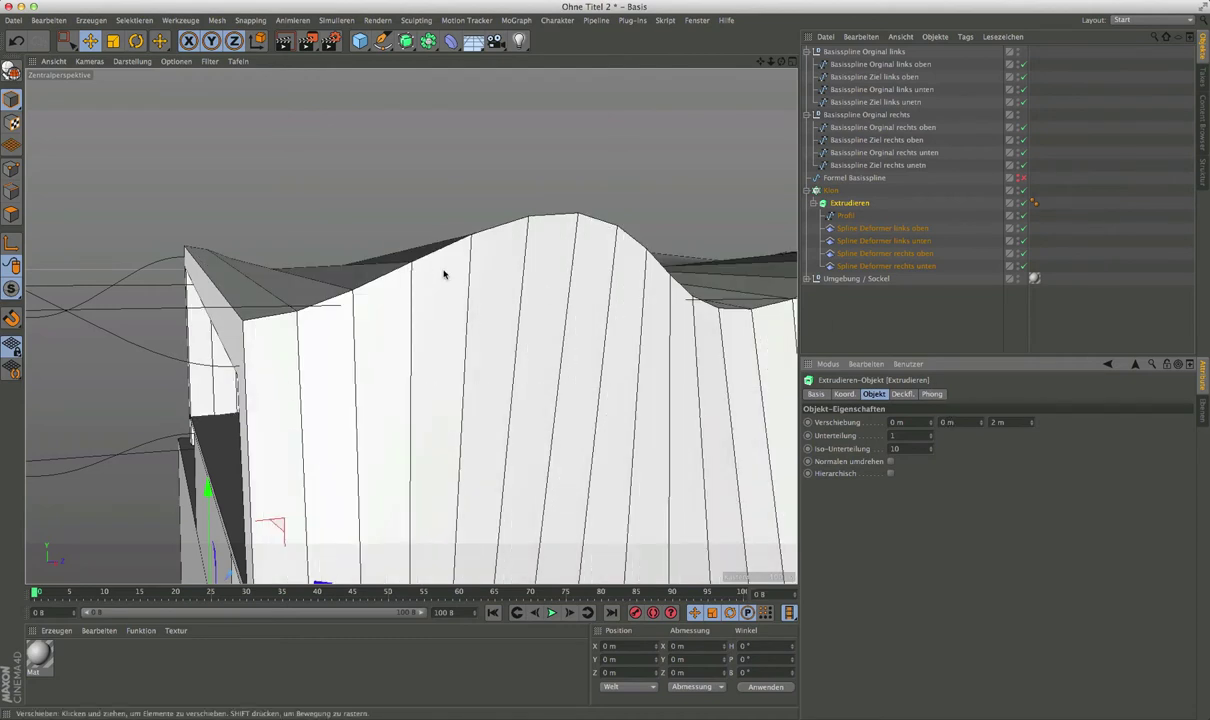
Inspect the 2 m wave-shaped wall, then set the extrusion depth back to 0 m.
mouse_move(445, 270)
alt+mouse_down()
mouse_move(487, 301)
mouse_move(491, 352)
mouse_move(300, 307)
alt+mouse_up()
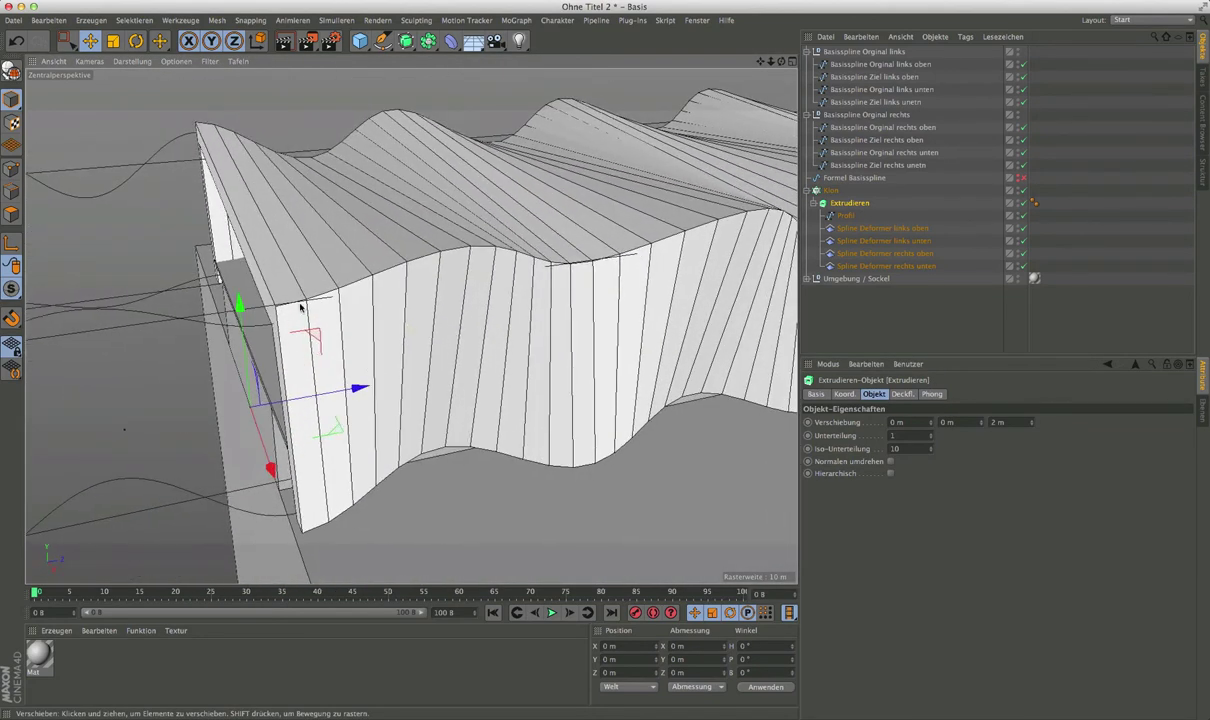
mouse_move(472, 299)
alt+mouse_down()
mouse_move(421, 270)
mouse_move(473, 265)
alt+mouse_up()
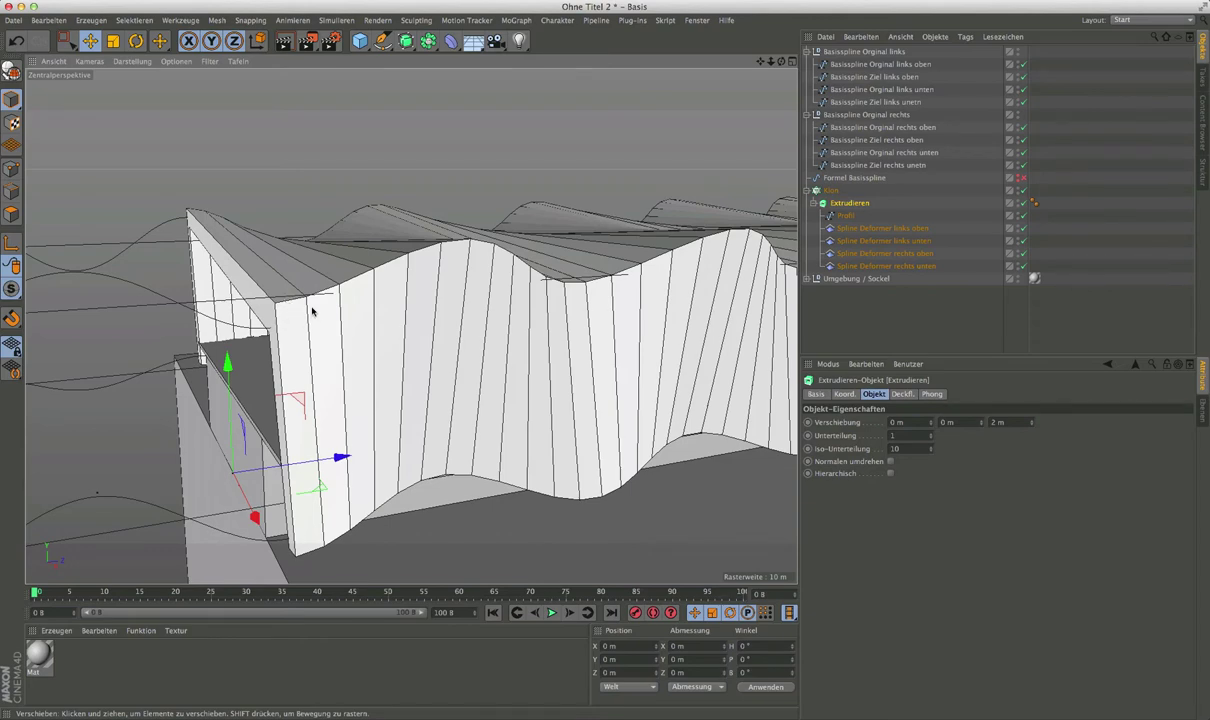
mouse_move(311, 311)
alt+mouse_down()
mouse_move(400, 313)
mouse_move(390, 295)
mouse_move(373, 313)
alt+mouse_up()
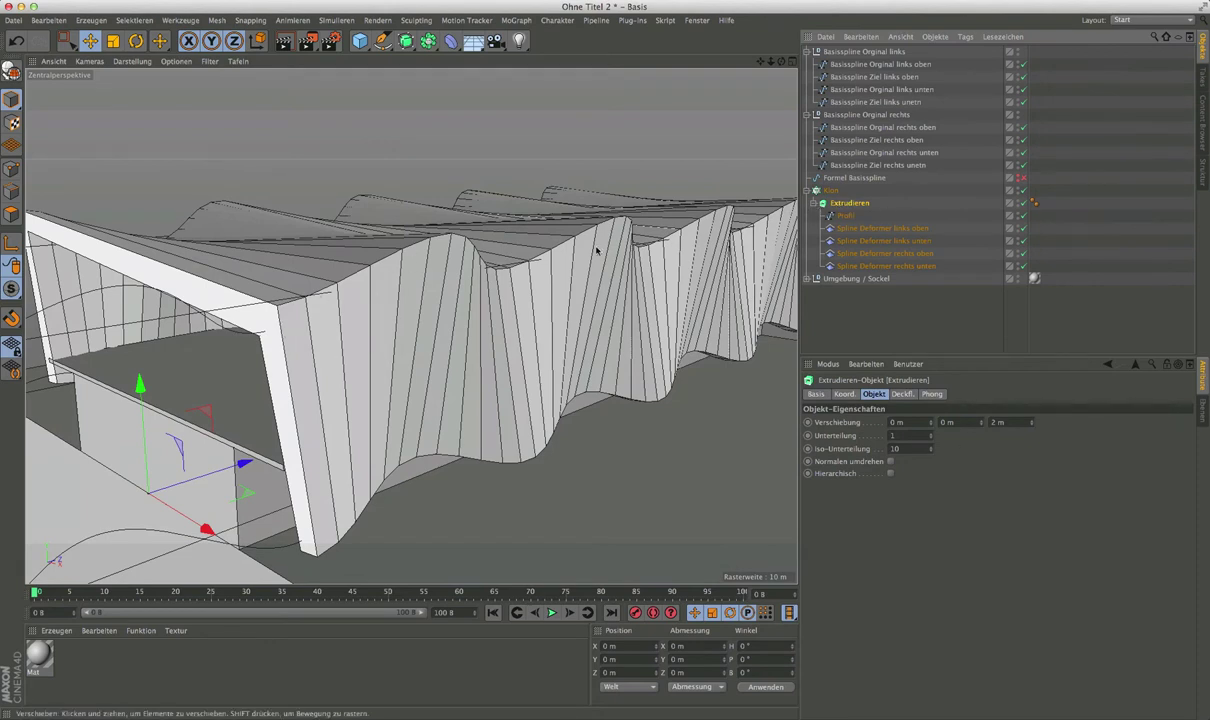
double_click(997, 422)
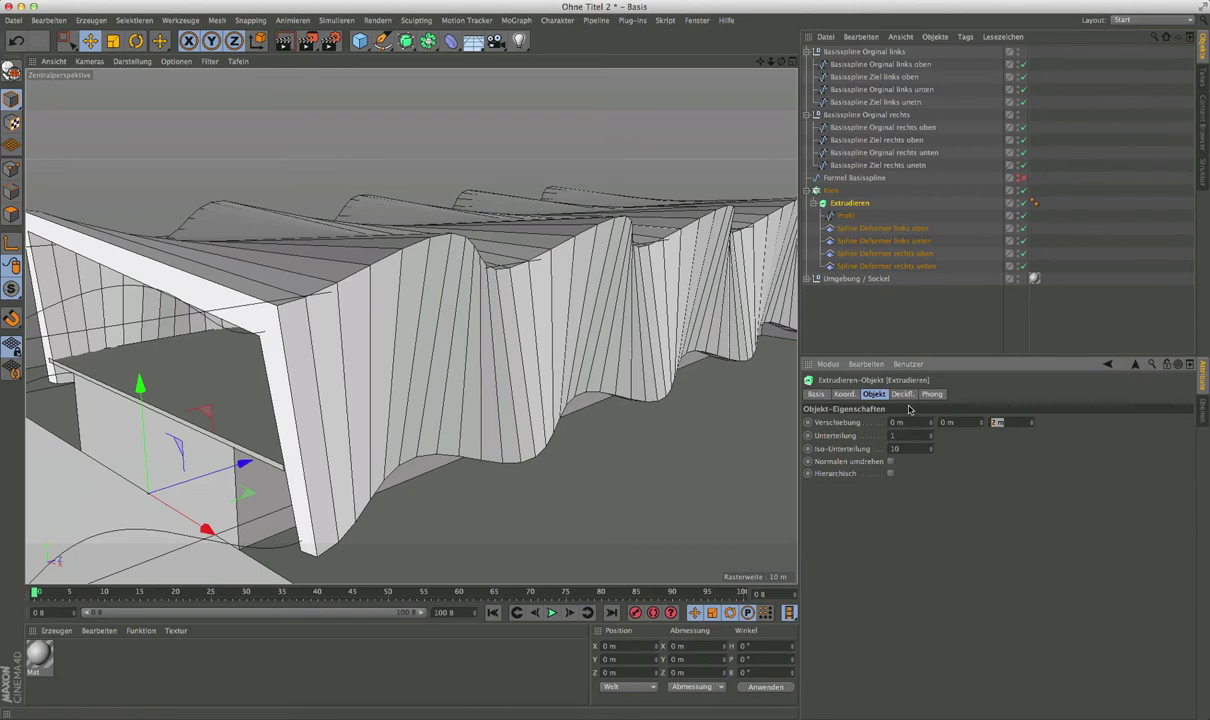
text(0)
key(Return)
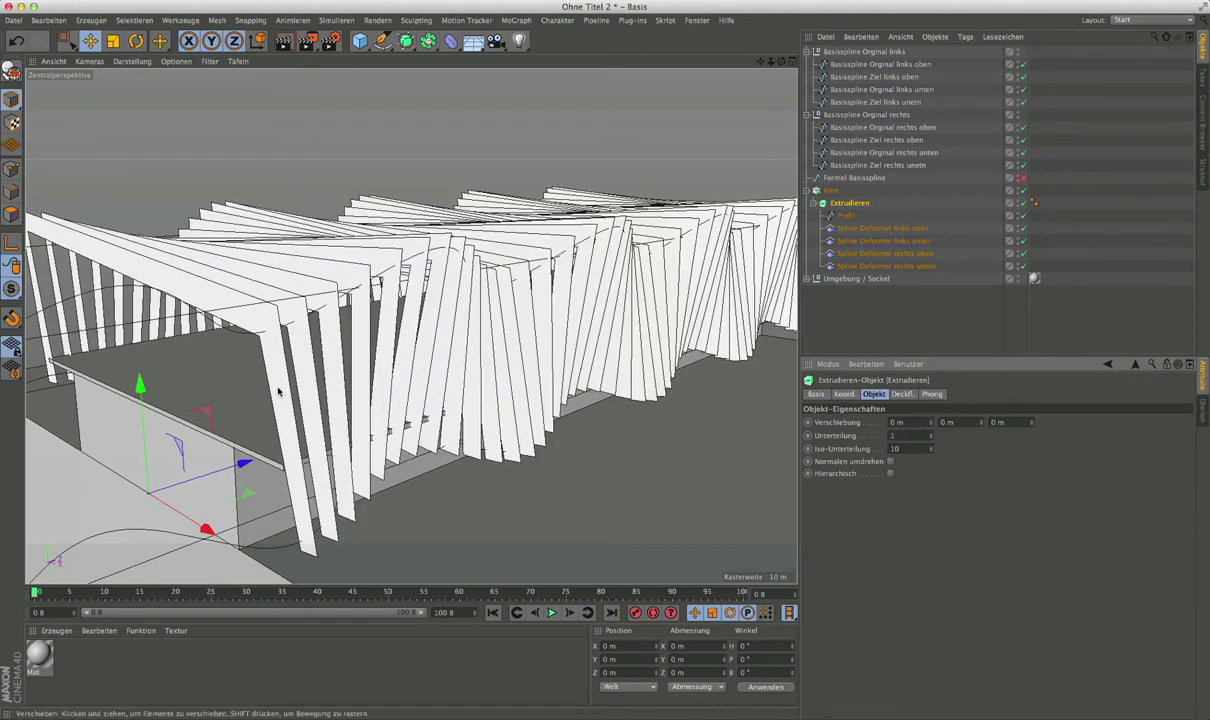
alt+drag(279, 391, 302, 392)
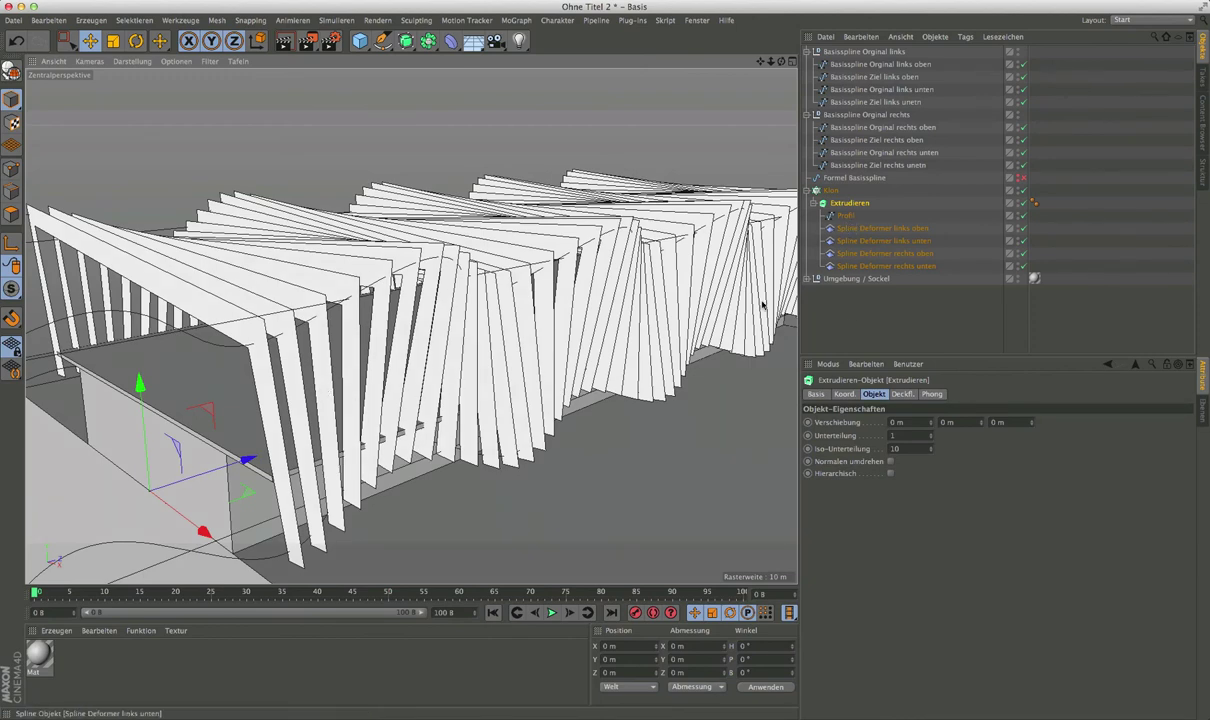
mouse_move(424, 384)
alt+mouse_down()
mouse_move(447, 405)
mouse_move(416, 372)
alt+mouse_up()
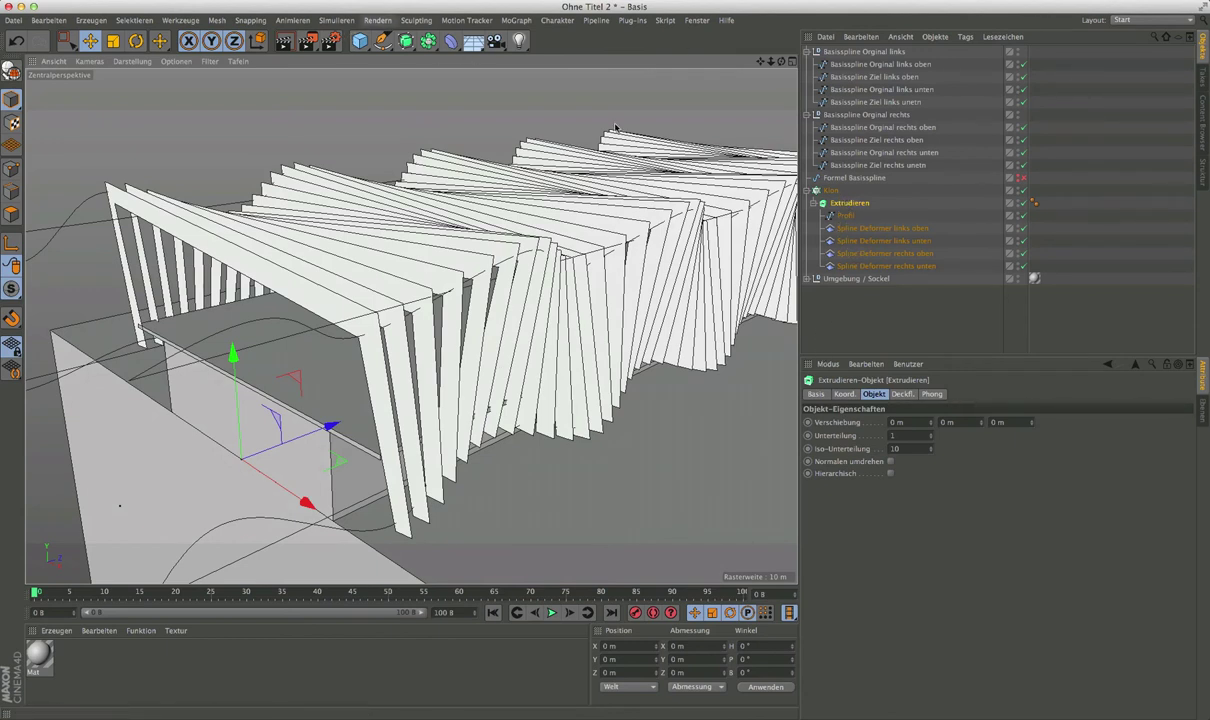
Add a Kleidungs-Oberfläche cloth surface and place it just above Klon.
click(828, 190)
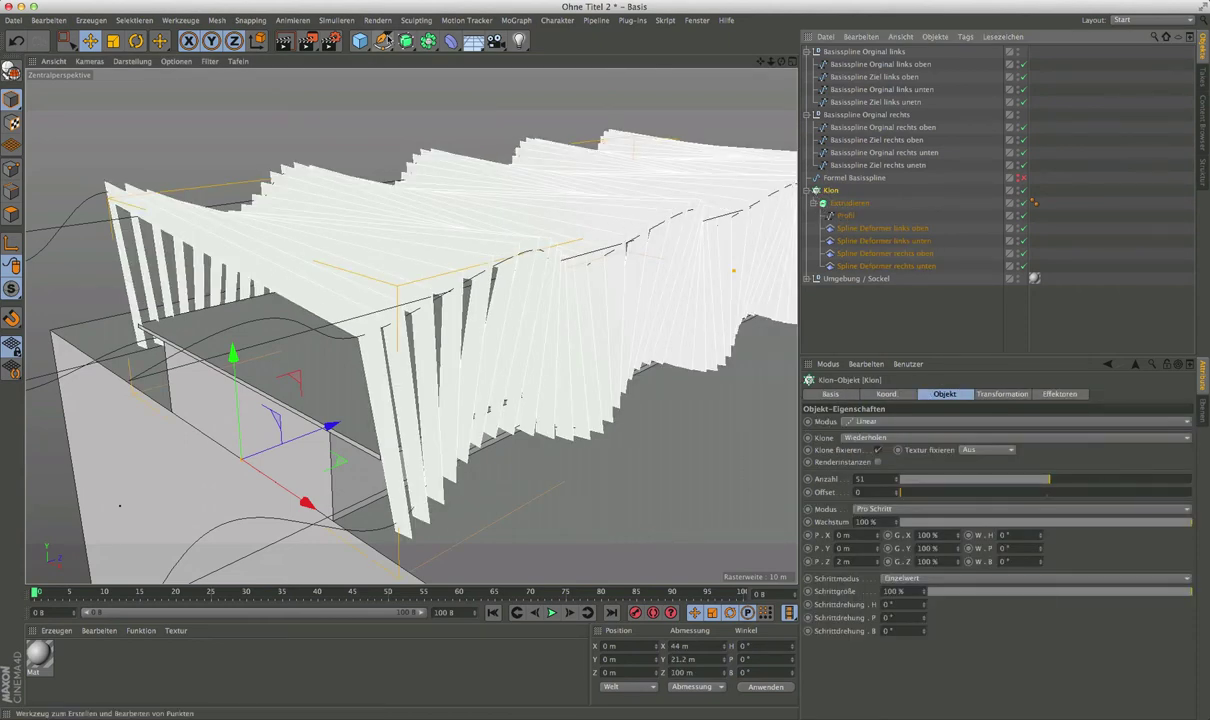
click(414, 20)
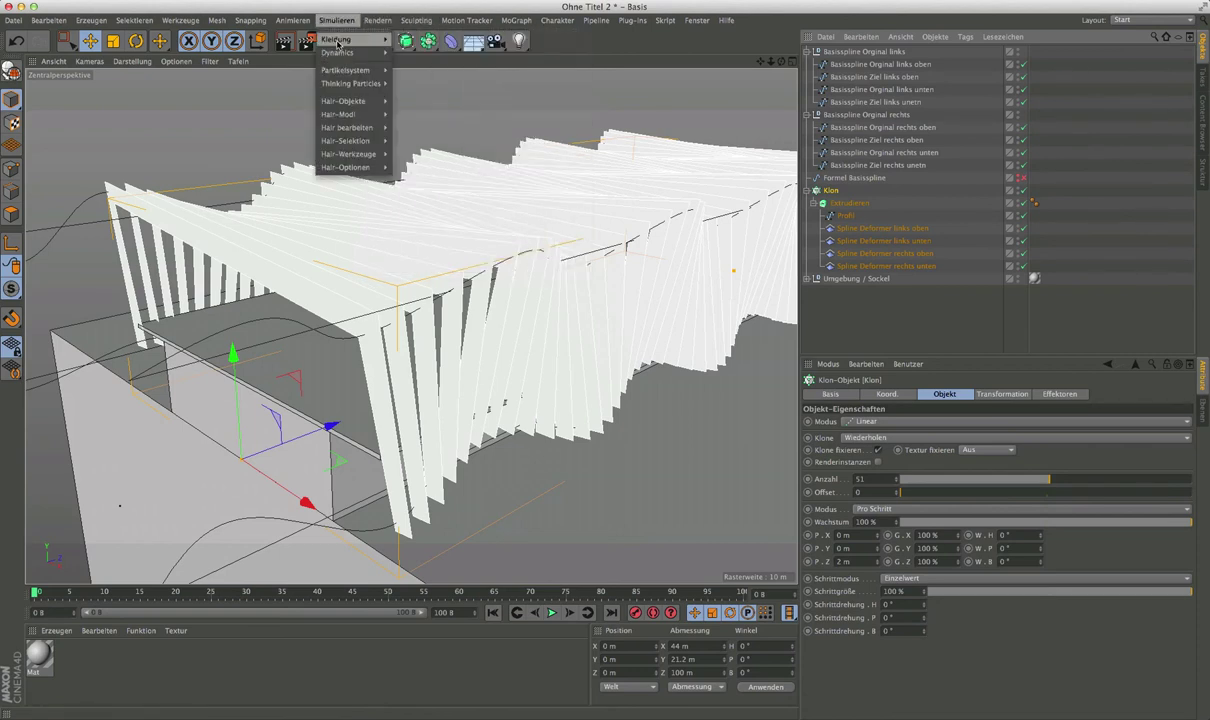
mouse_move(337, 39)
click(437, 45)
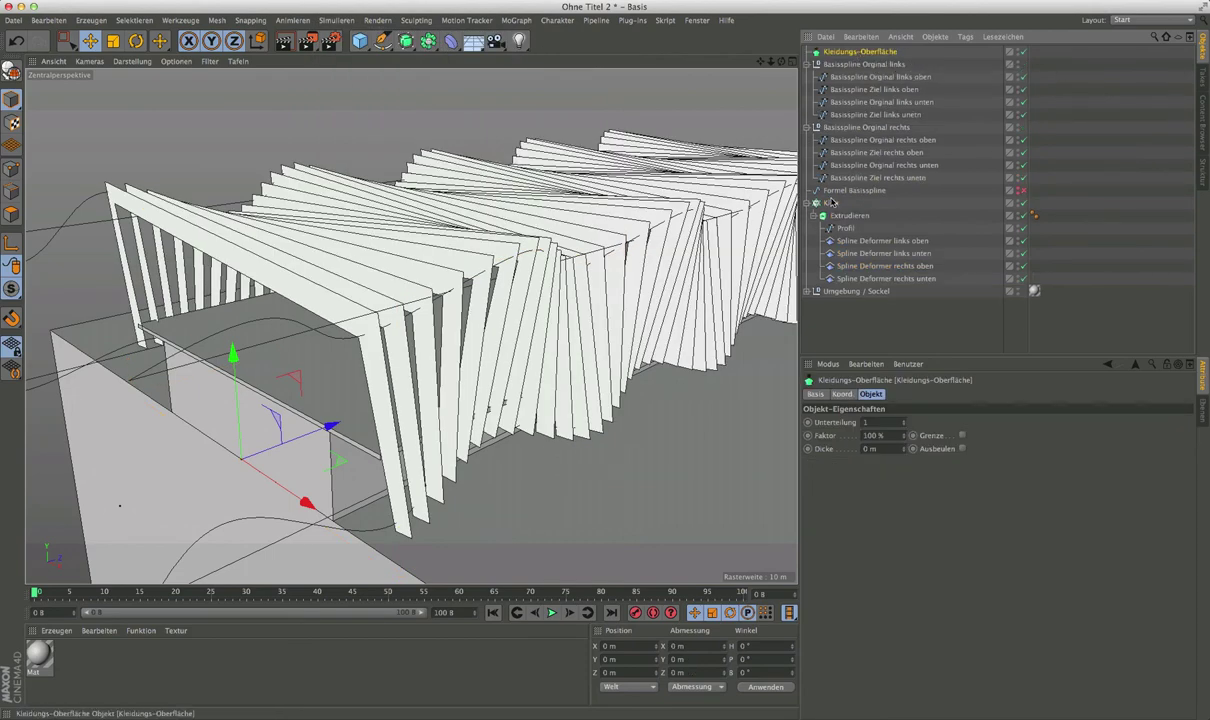
drag(826, 201, 826, 196)
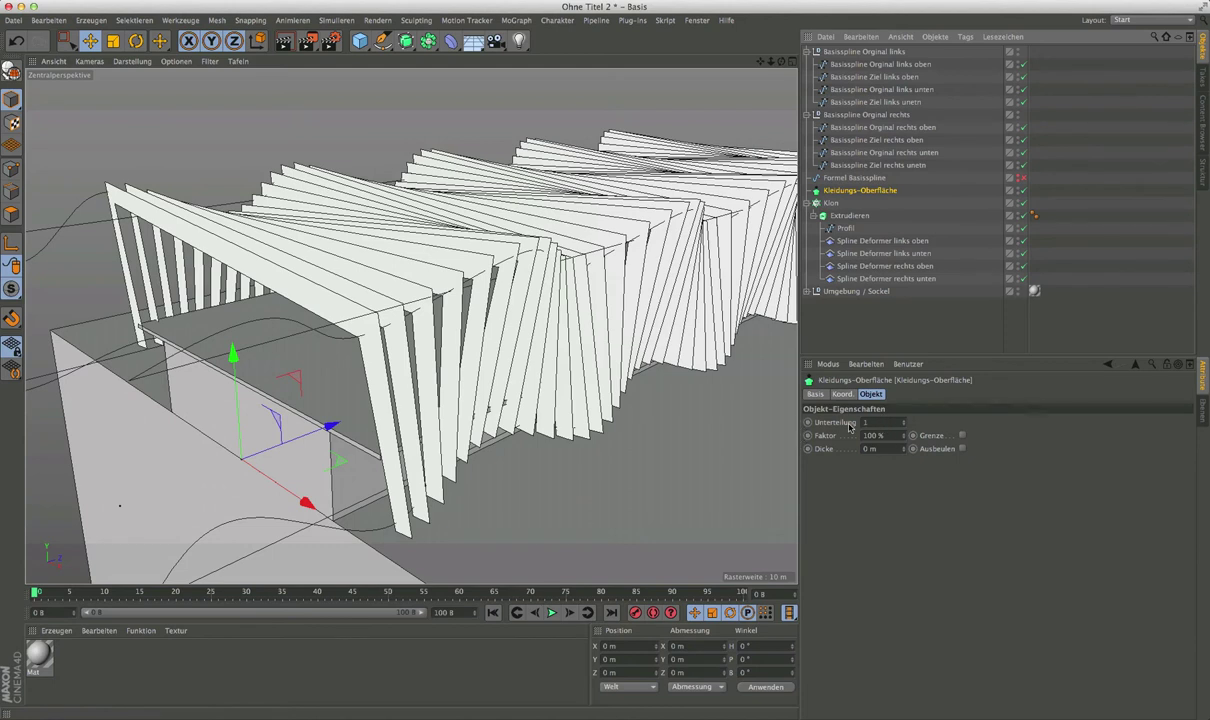
Give the cloth surface 0 subdivisions and 0.5 m thickness, and nest Klon under it.
click(904, 427)
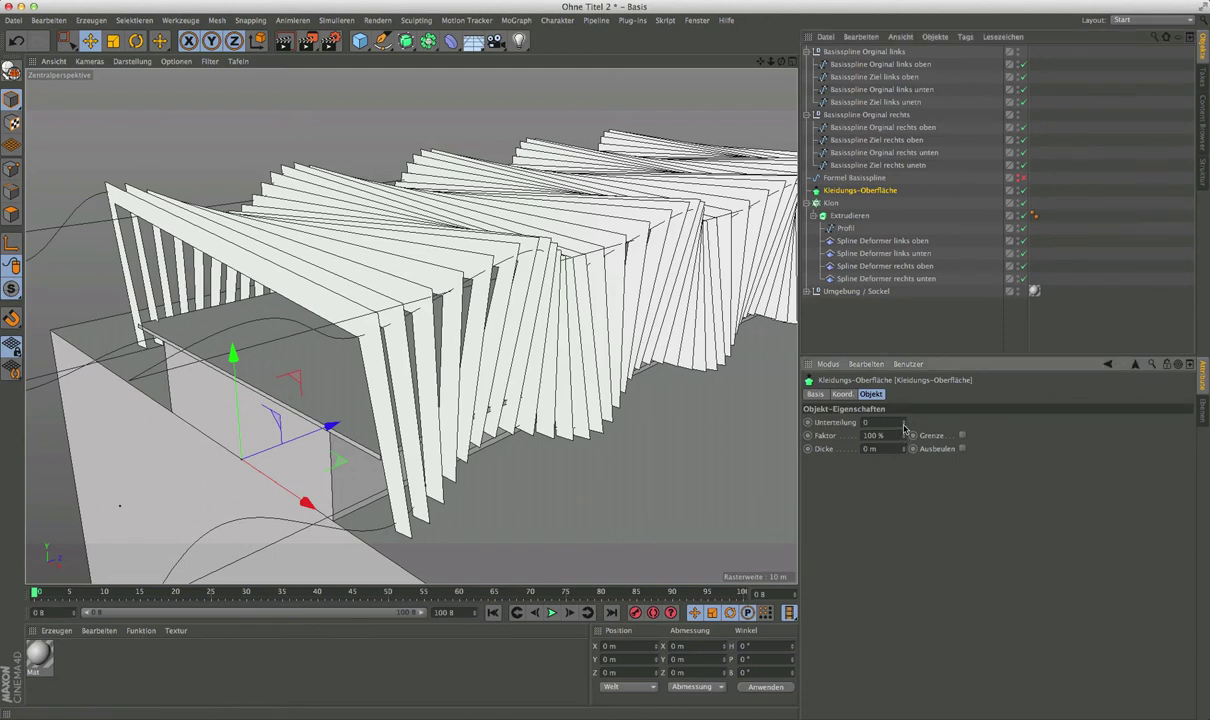
click(884, 450)
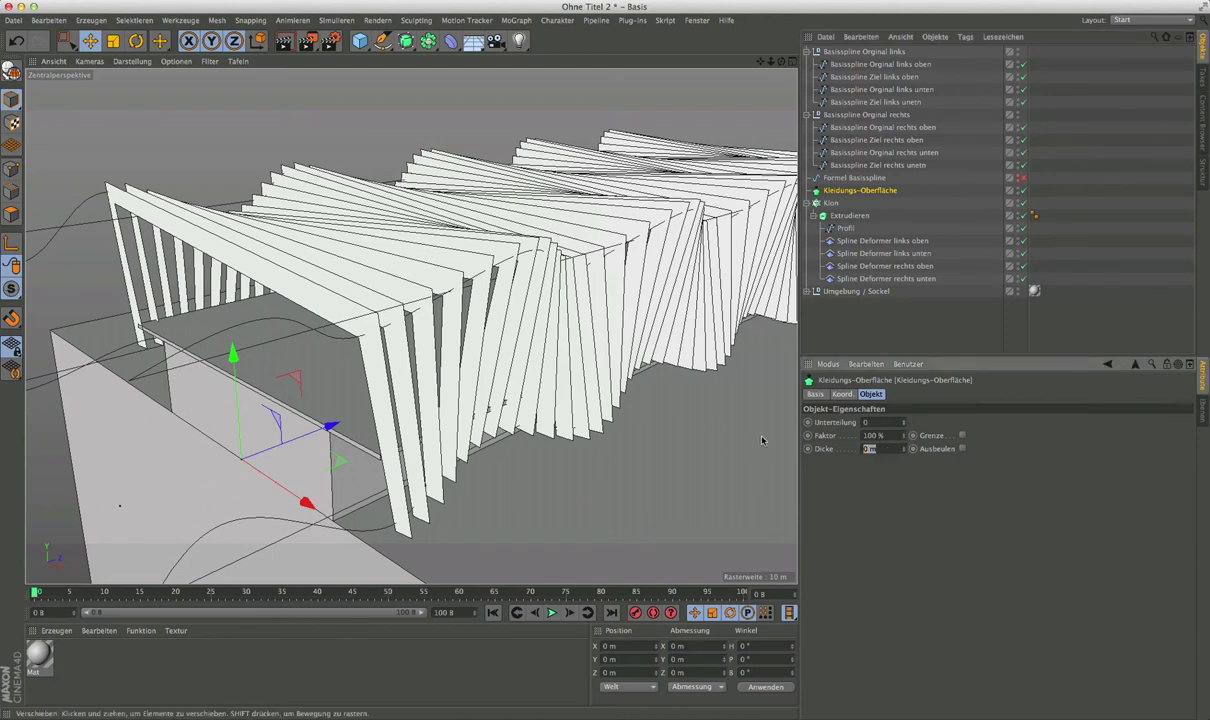
text(0.5)
key(Return)
drag(830, 205, 855, 192)
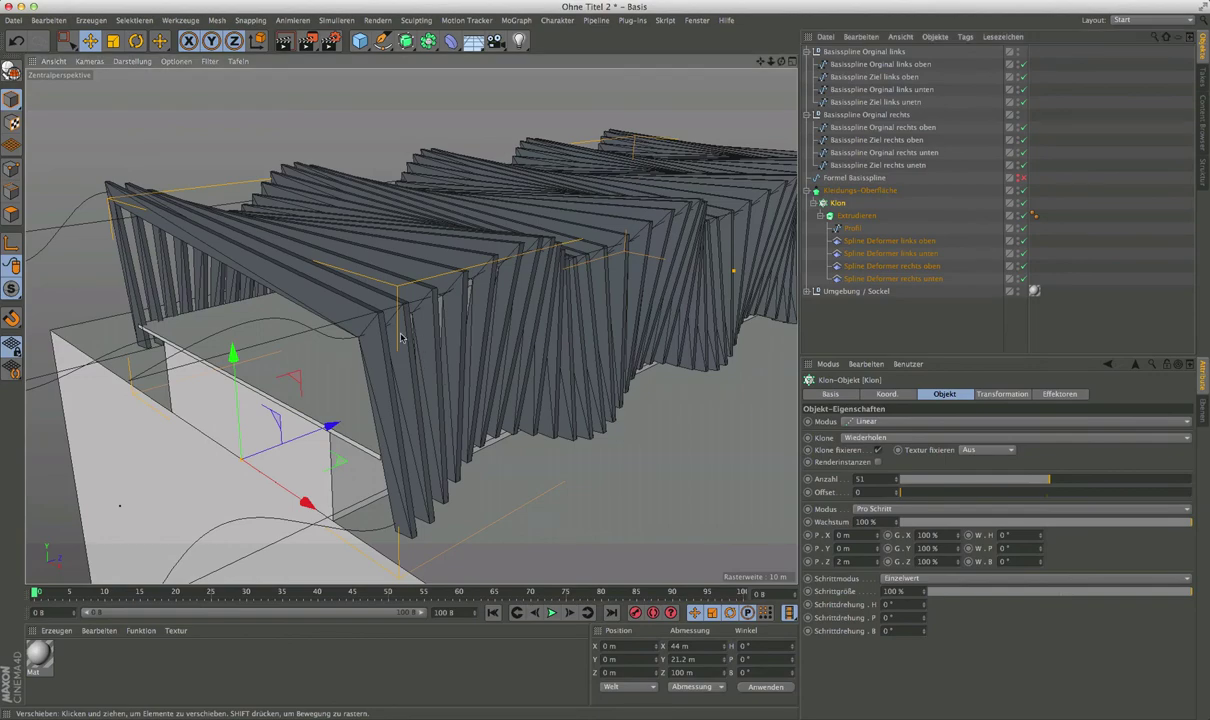
mouse_move(369, 337)
alt+mouse_down()
mouse_move(293, 285)
mouse_move(480, 329)
alt+mouse_up()
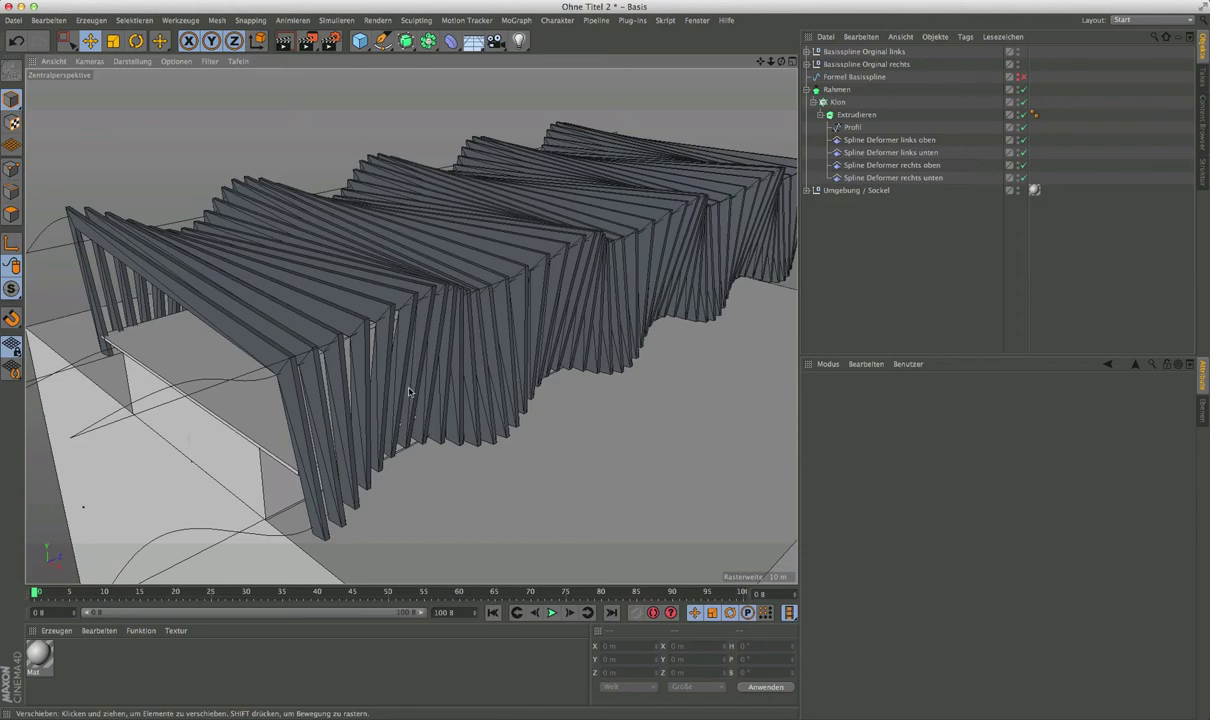
click(830, 90)
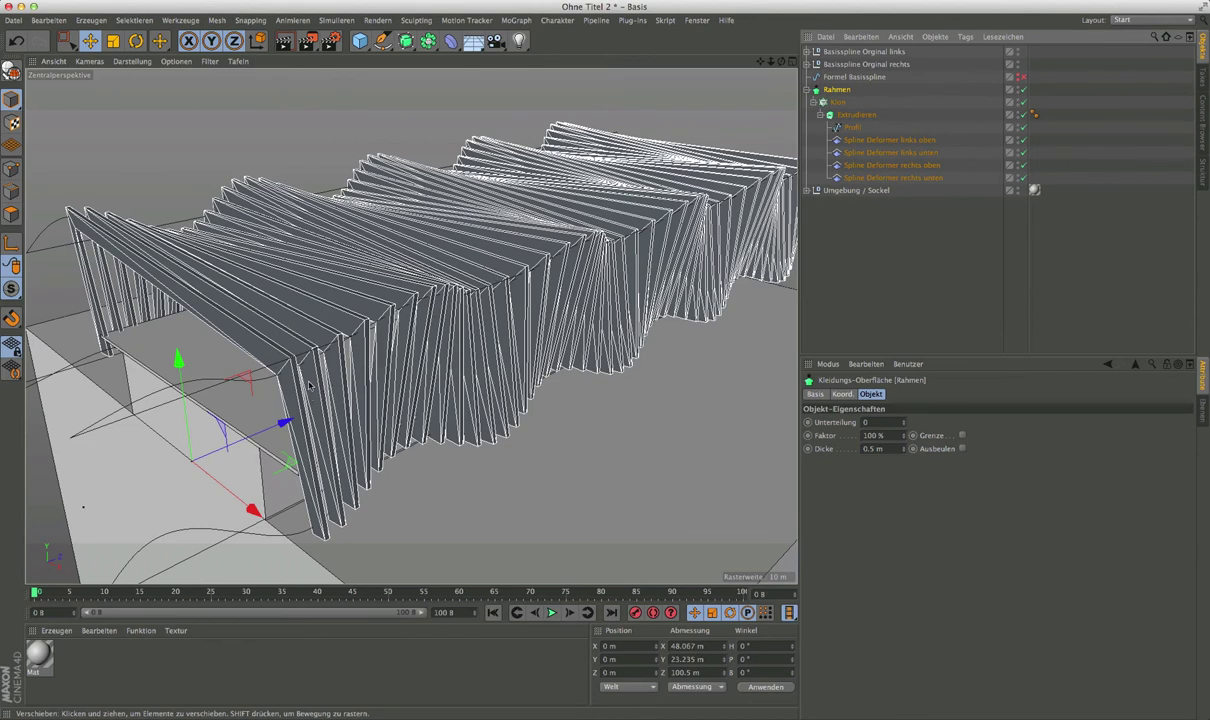
scroll(330, 395, up, 3)
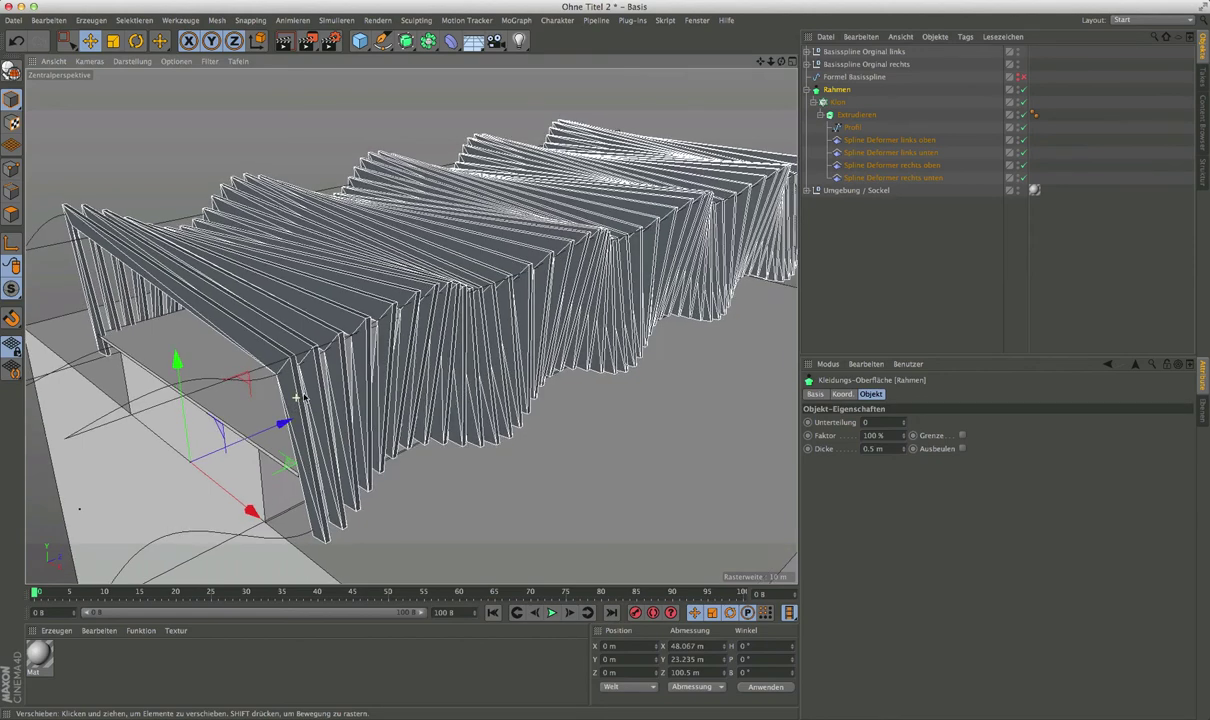
scroll(357, 388, up, 3)
alt+drag(357, 388, 458, 308)
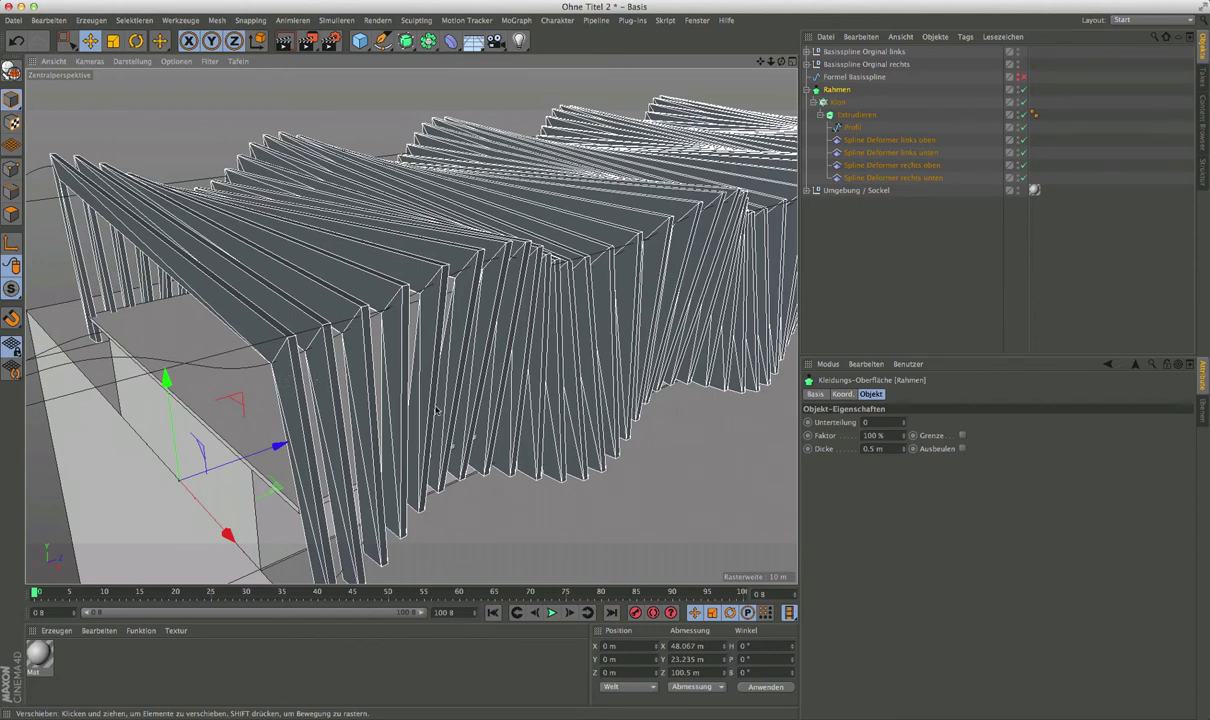
click(843, 289)
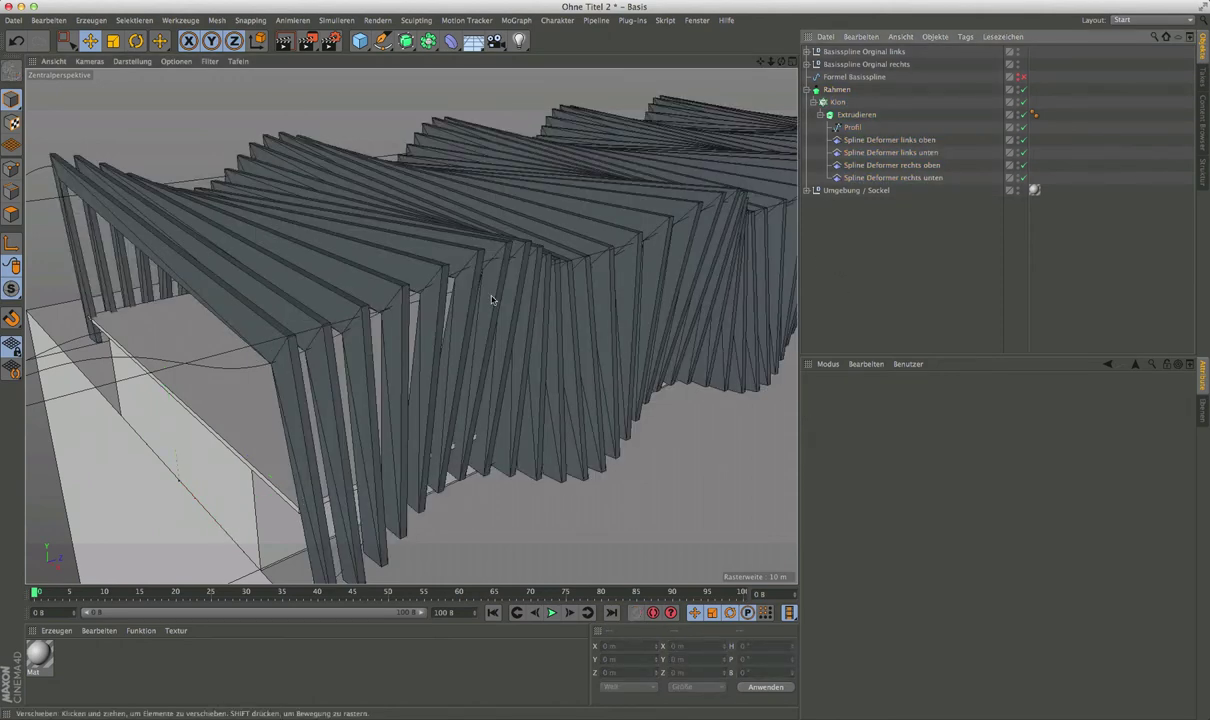
mouse_move(446, 328)
alt+mouse_down()
mouse_move(565, 300)
mouse_move(529, 297)
alt+mouse_up()
alt+drag(503, 303, 383, 284)
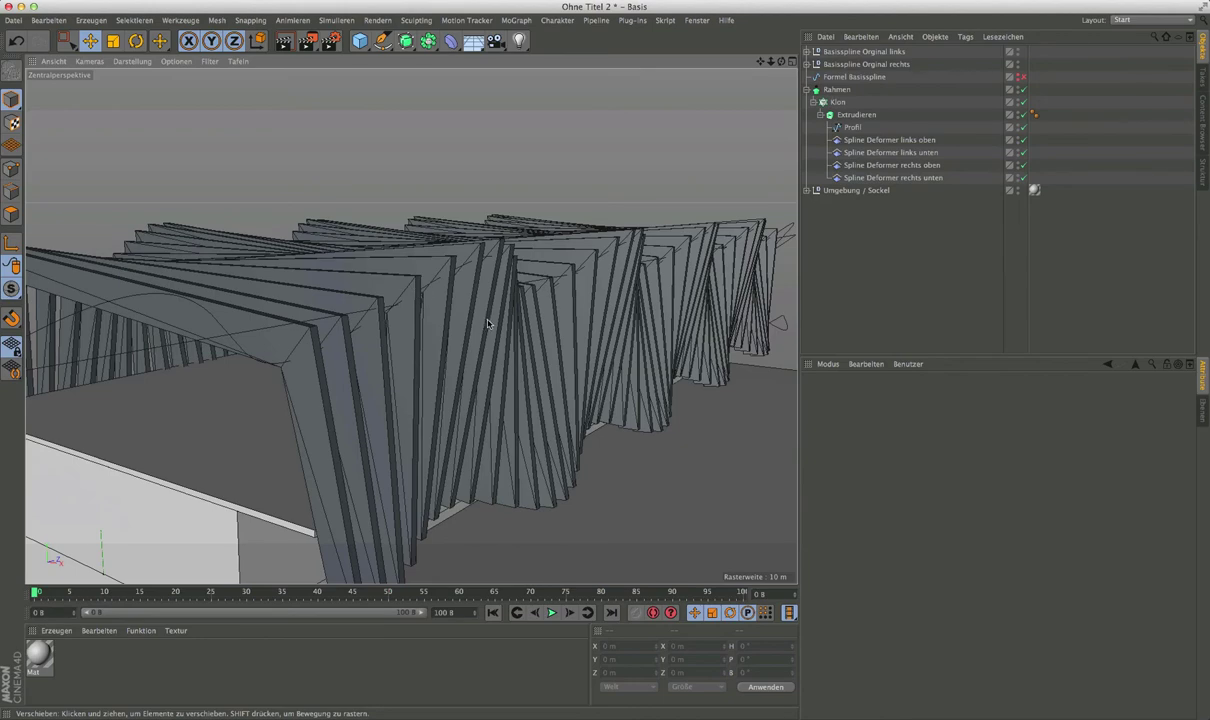
mouse_move(445, 290)
alt+mouse_down()
mouse_move(360, 358)
mouse_move(418, 395)
mouse_move(443, 329)
mouse_move(420, 310)
alt+mouse_up()
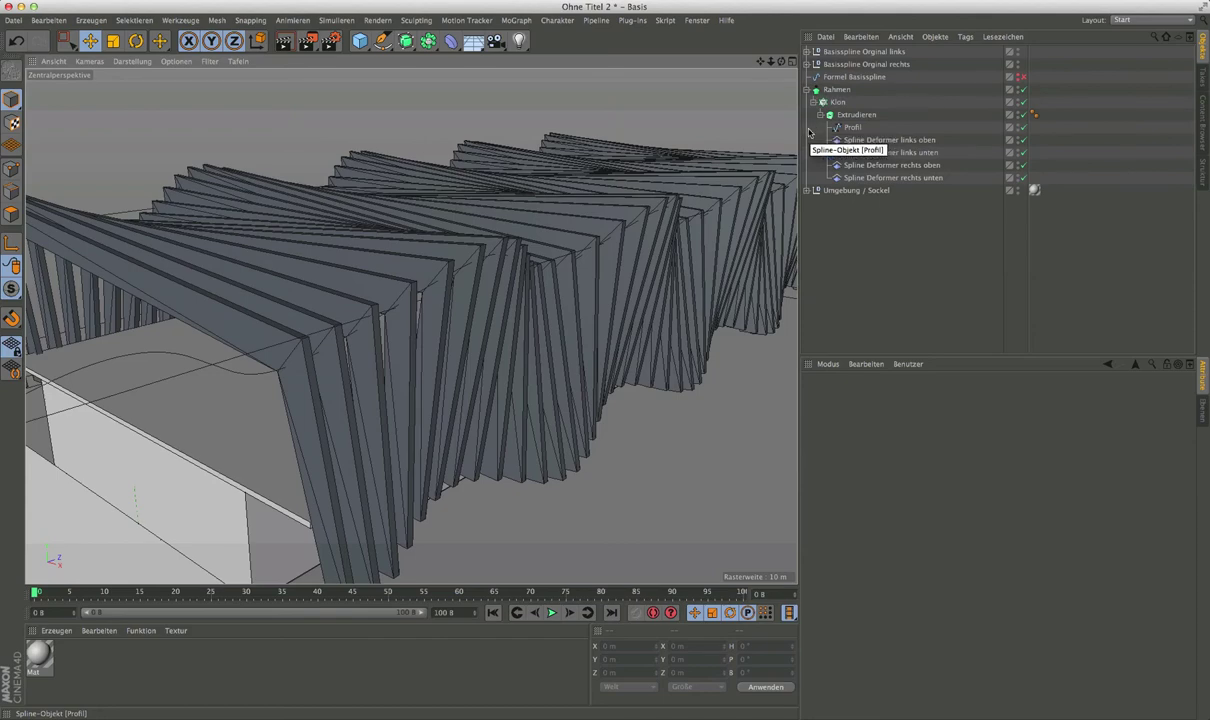
mouse_move(300, 325)
alt+mouse_down()
mouse_move(300, 349)
mouse_move(245, 327)
alt+mouse_up()
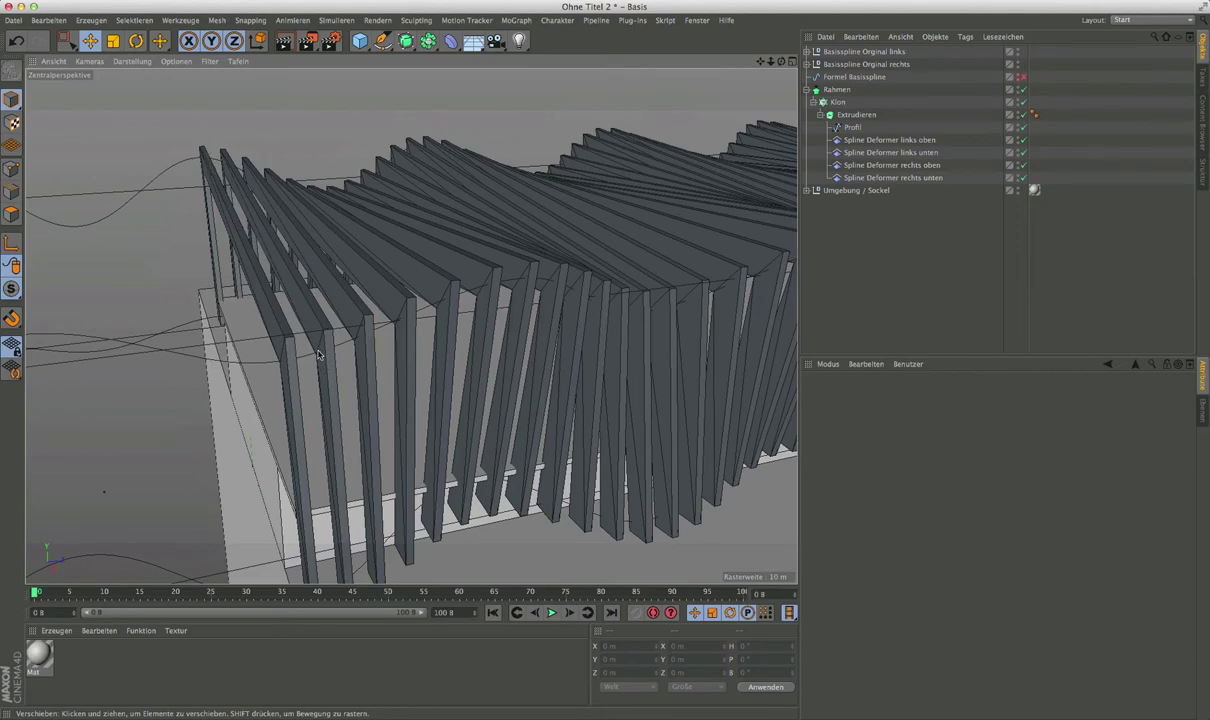
alt+drag(315, 300, 366, 330)
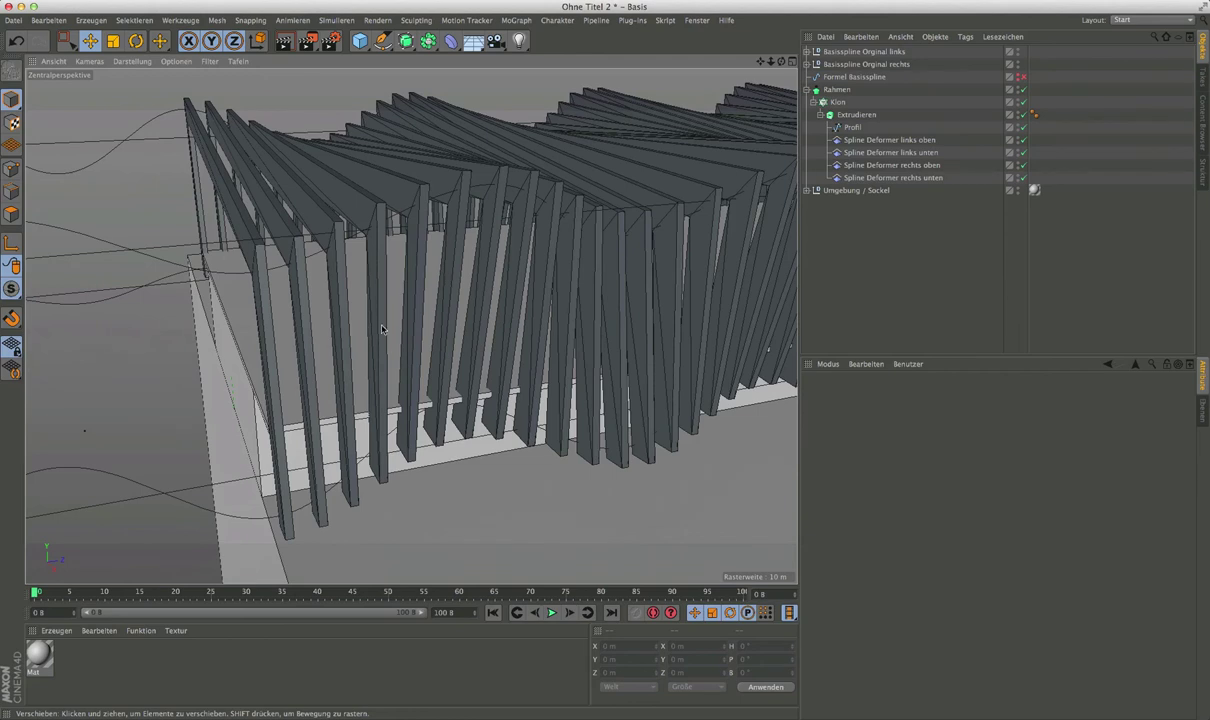
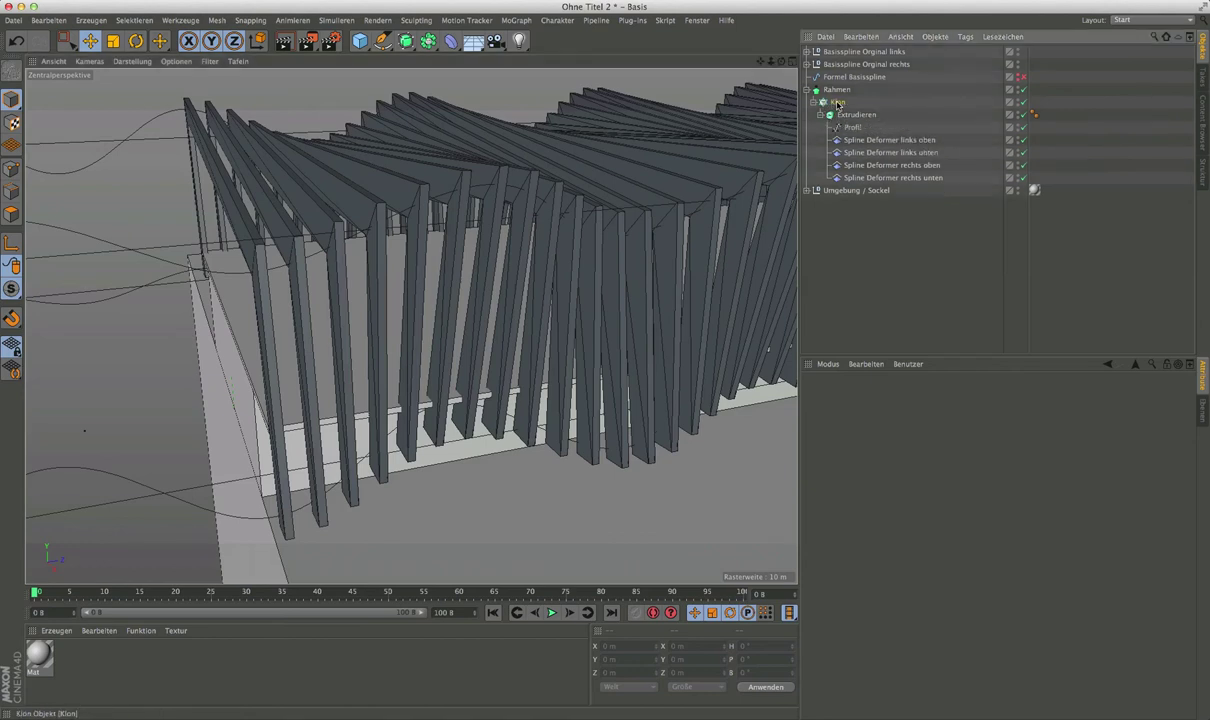
Duplicate the Klon hierarchy and set the copy's Extrudieren Z offset to 2 m.
click(831, 103)
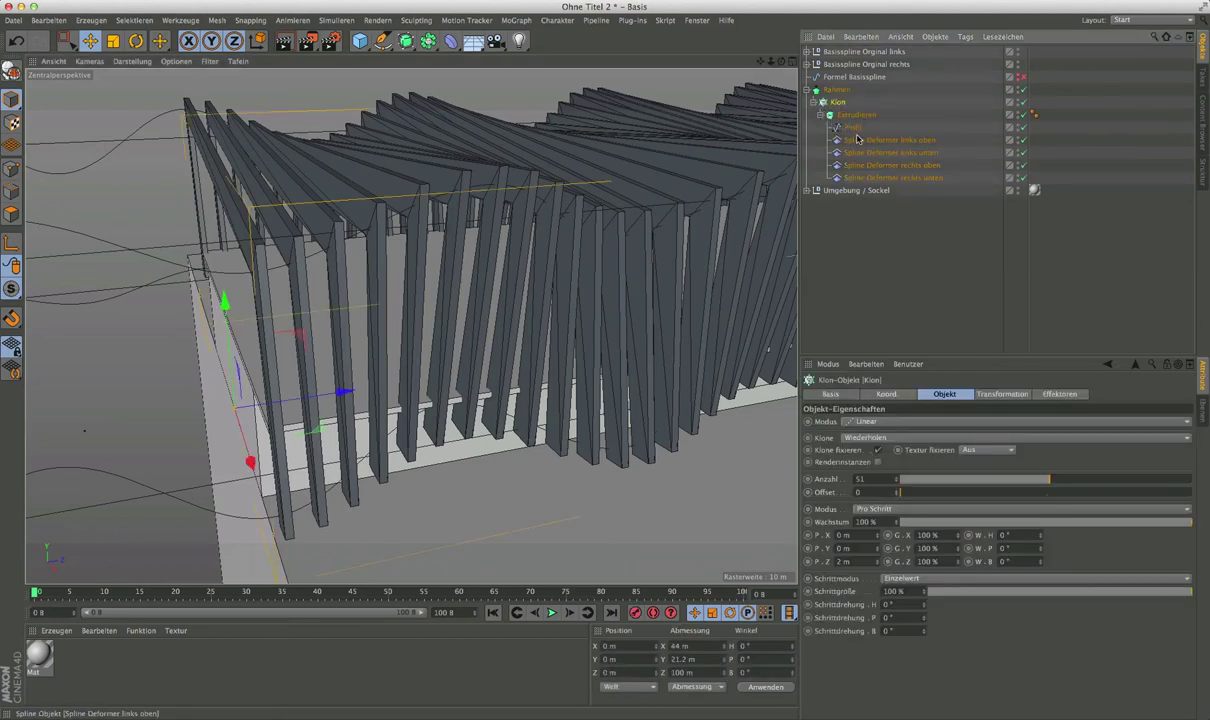
mouse_move(838, 102)
ctrl+mouse_down()
mouse_move(832, 53)
mouse_move(824, 171)
ctrl+mouse_up()
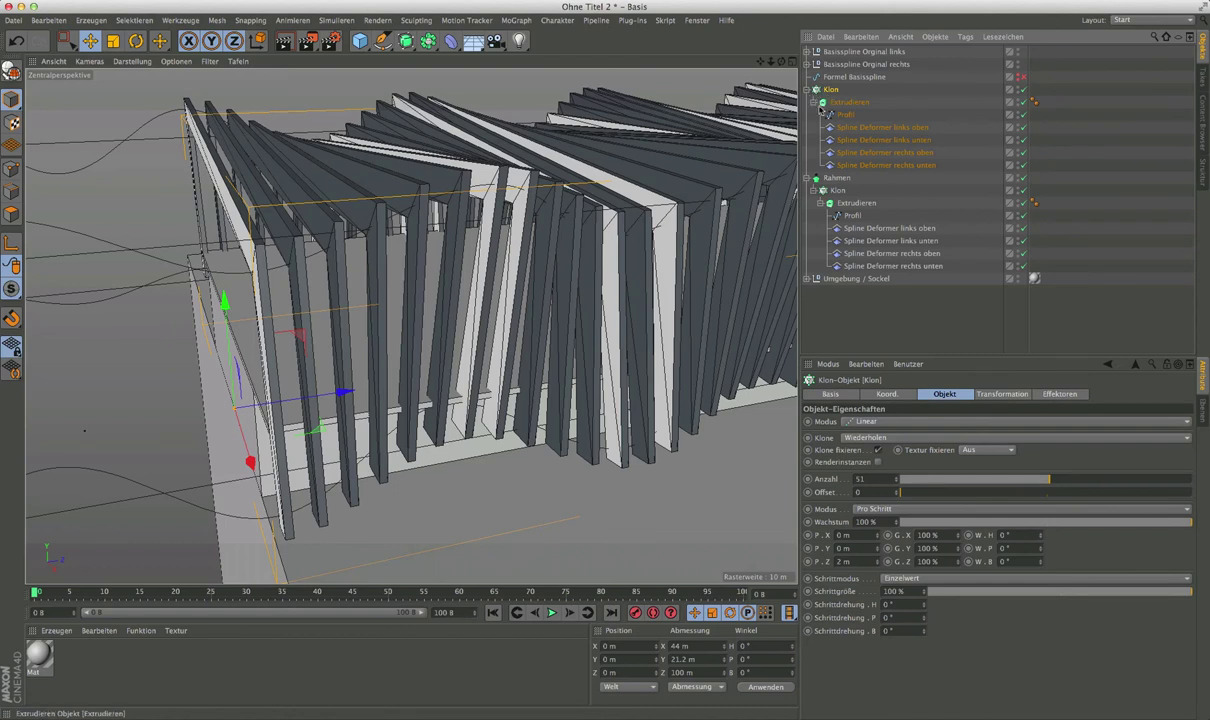
click(847, 103)
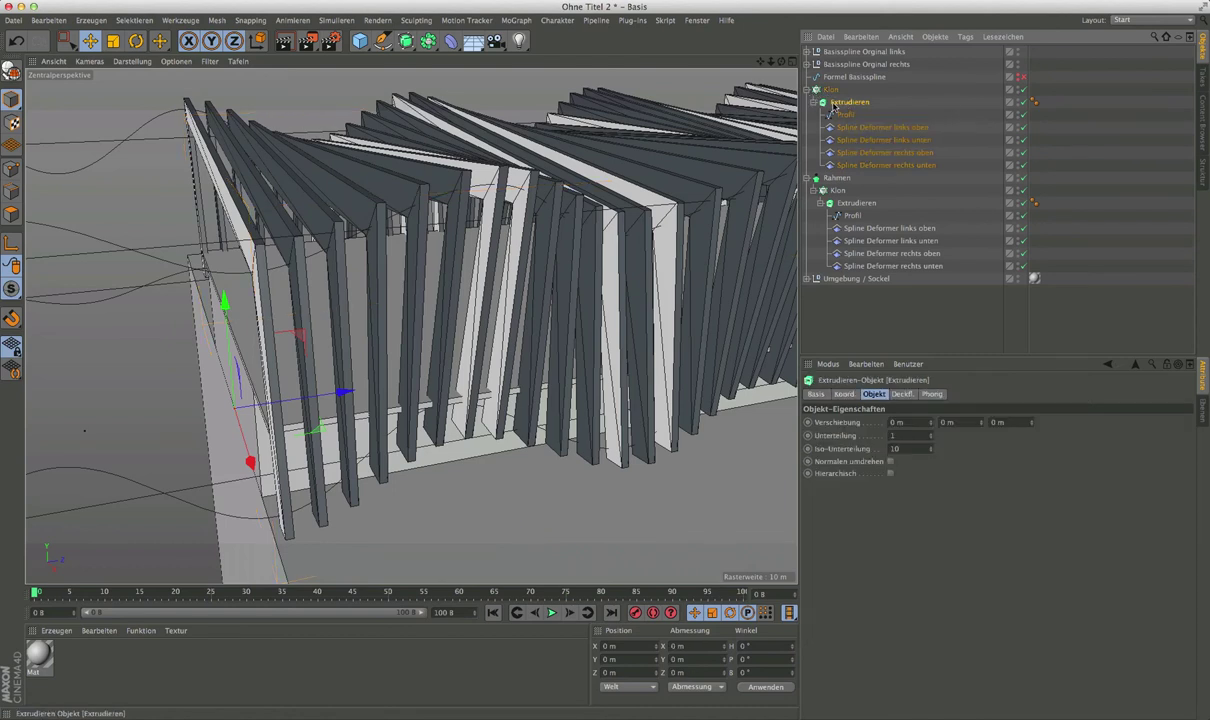
text(0)
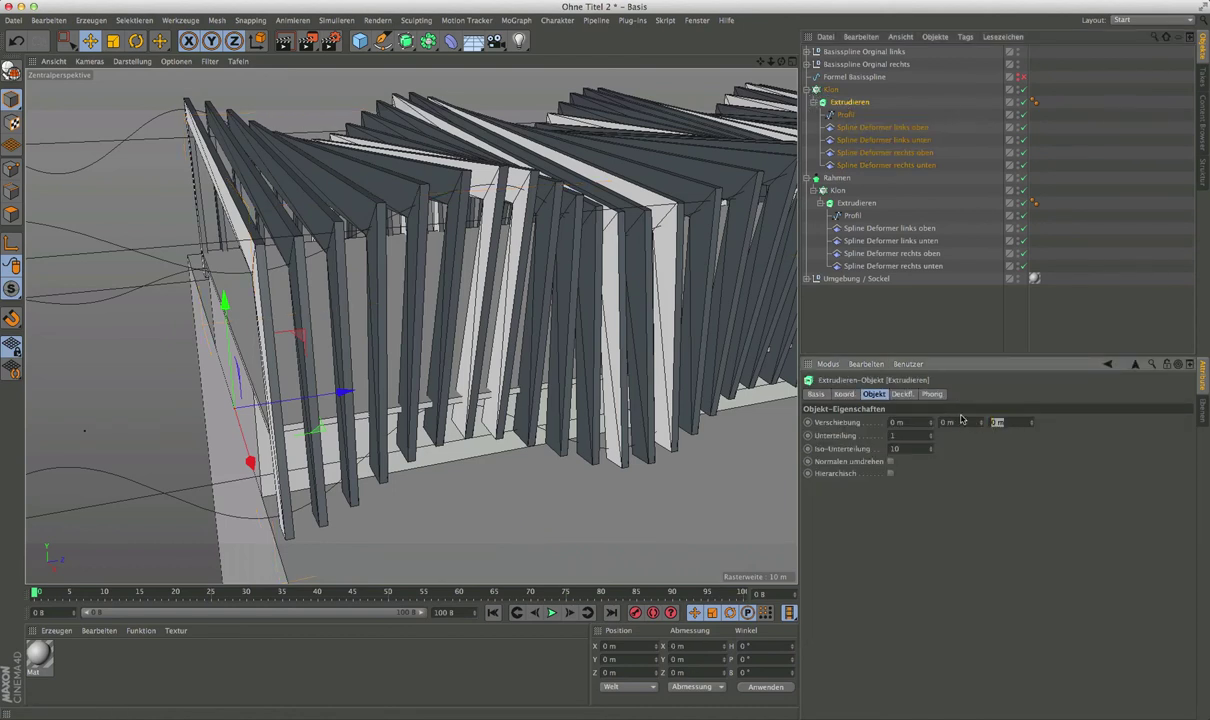
text(2)
key(Return)
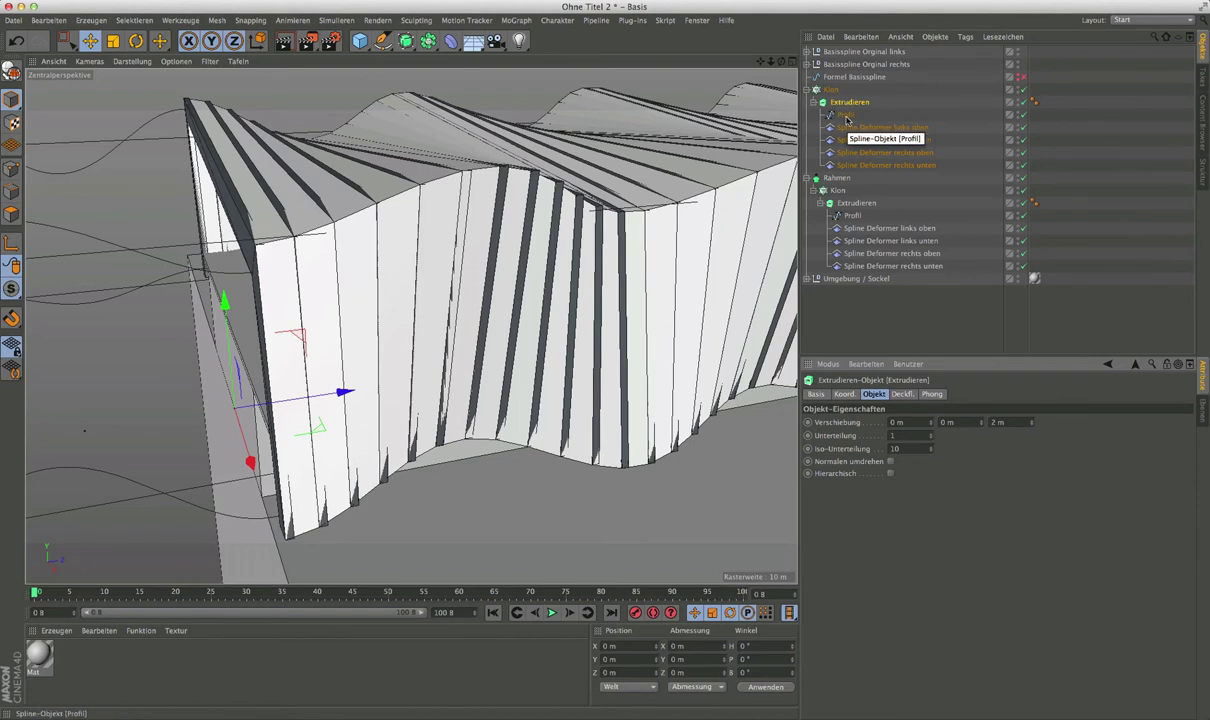
Select the copy's Profil spline and set Ansichts-Solo to Einzel.
click(846, 116)
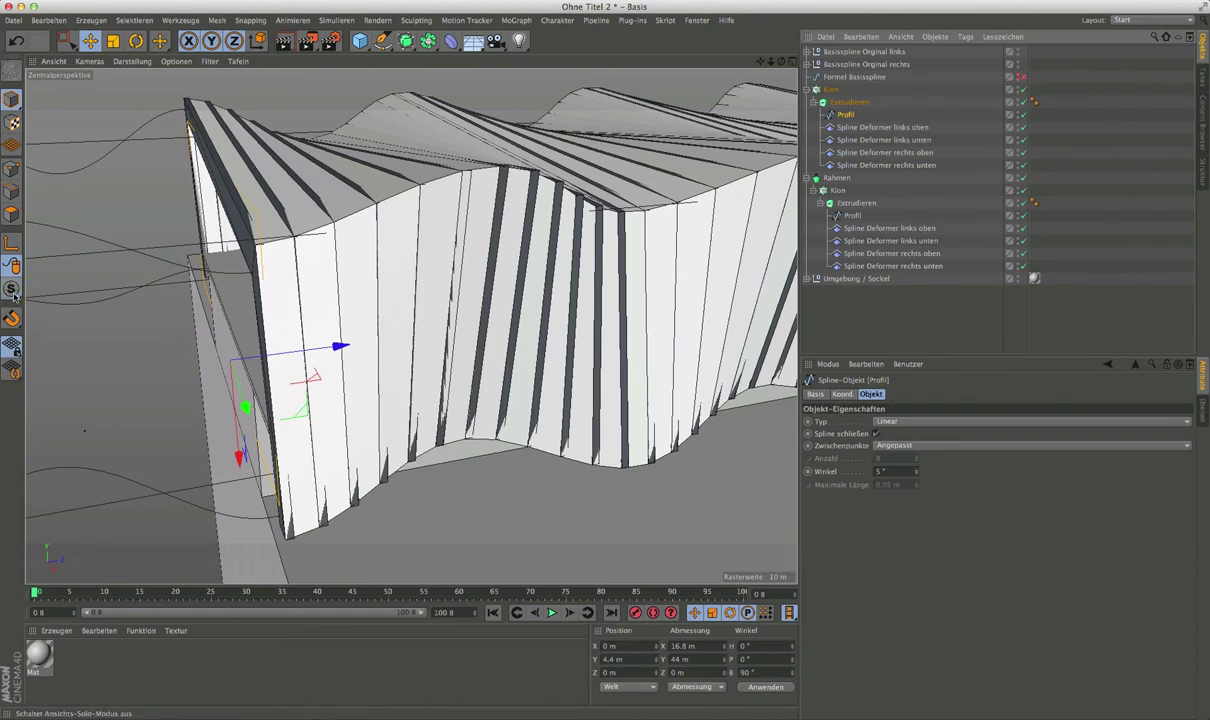
drag(13, 294, 39, 311)
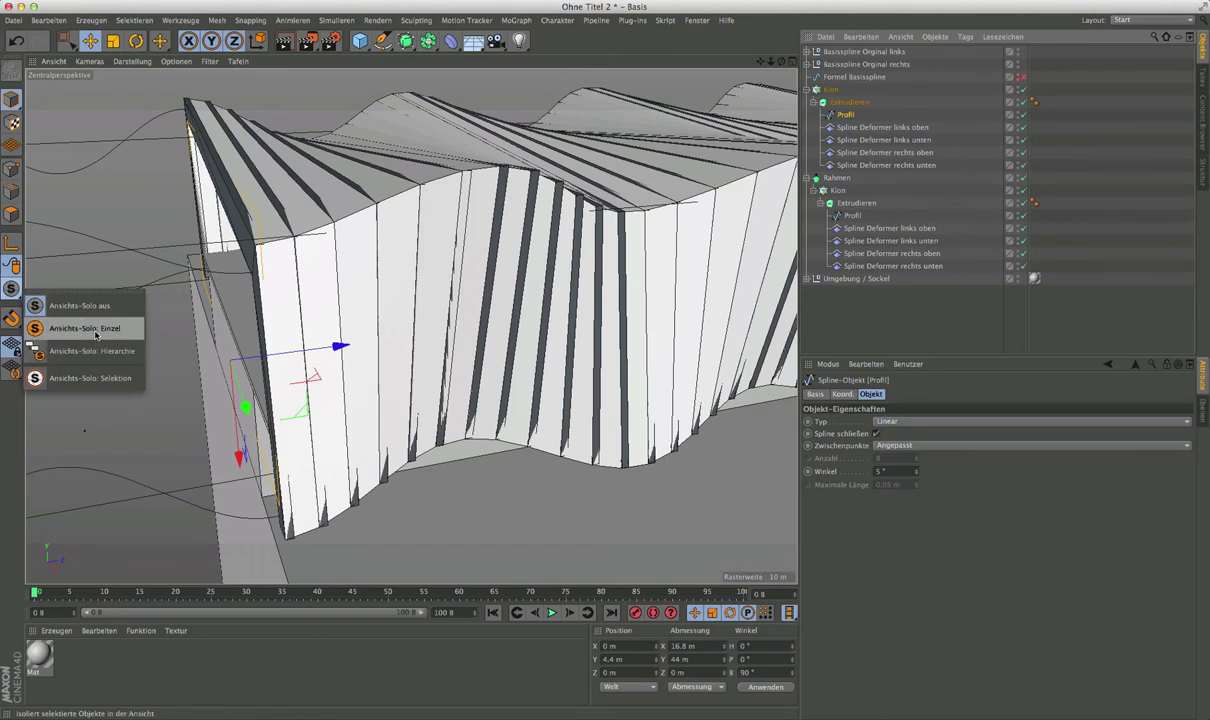
click(95, 335)
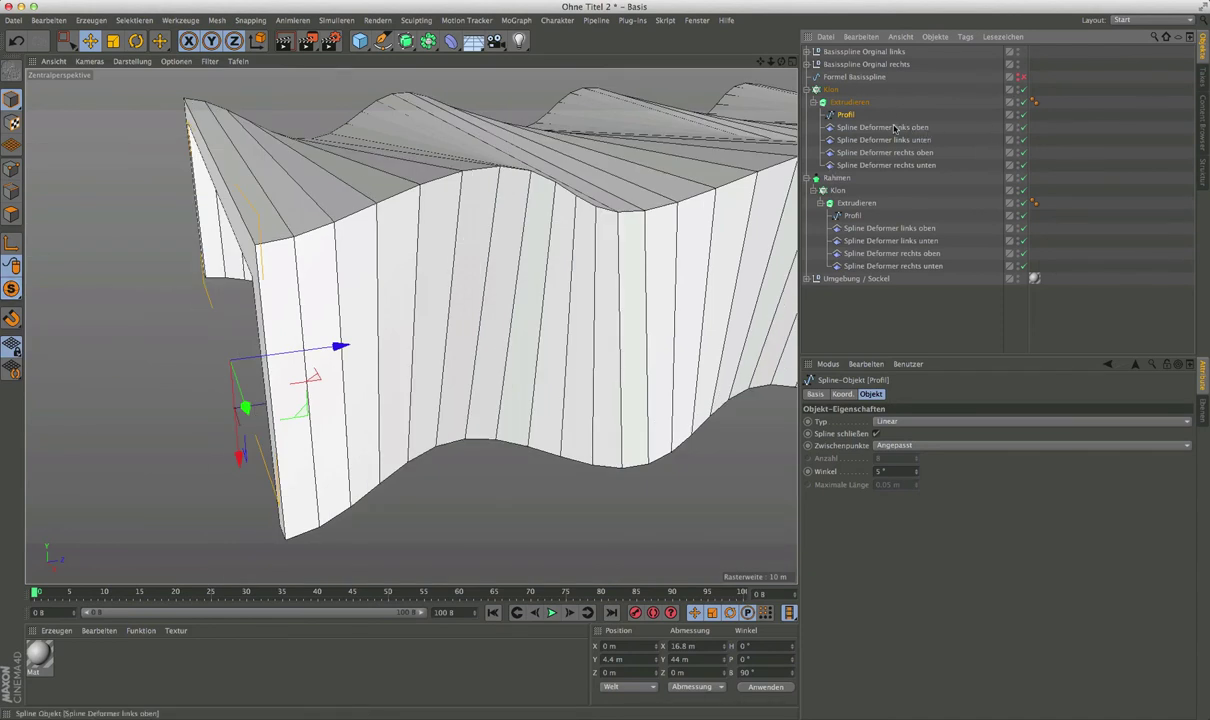
Disable the copied Klon and its four Spline Deformers, viewing the flat frame face-on.
click(1022, 89)
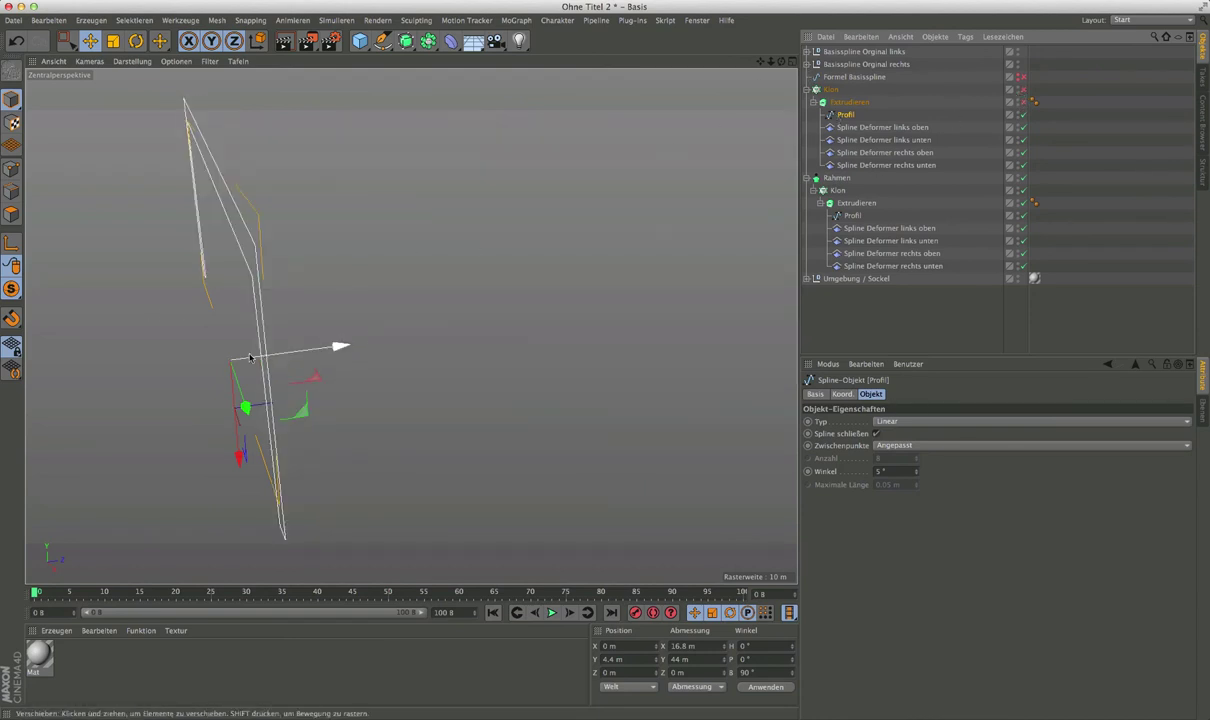
mouse_move(248, 270)
alt+mouse_down()
mouse_move(339, 267)
mouse_move(350, 320)
alt+mouse_up()
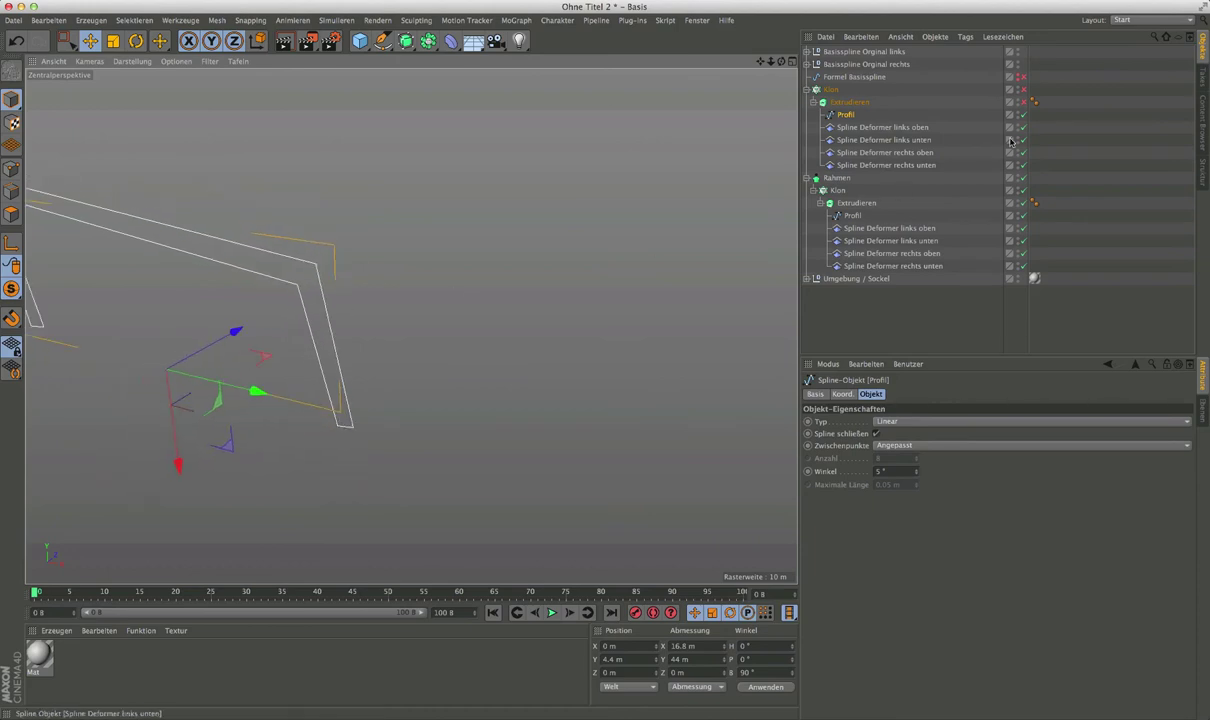
drag(1022, 128, 1023, 167)
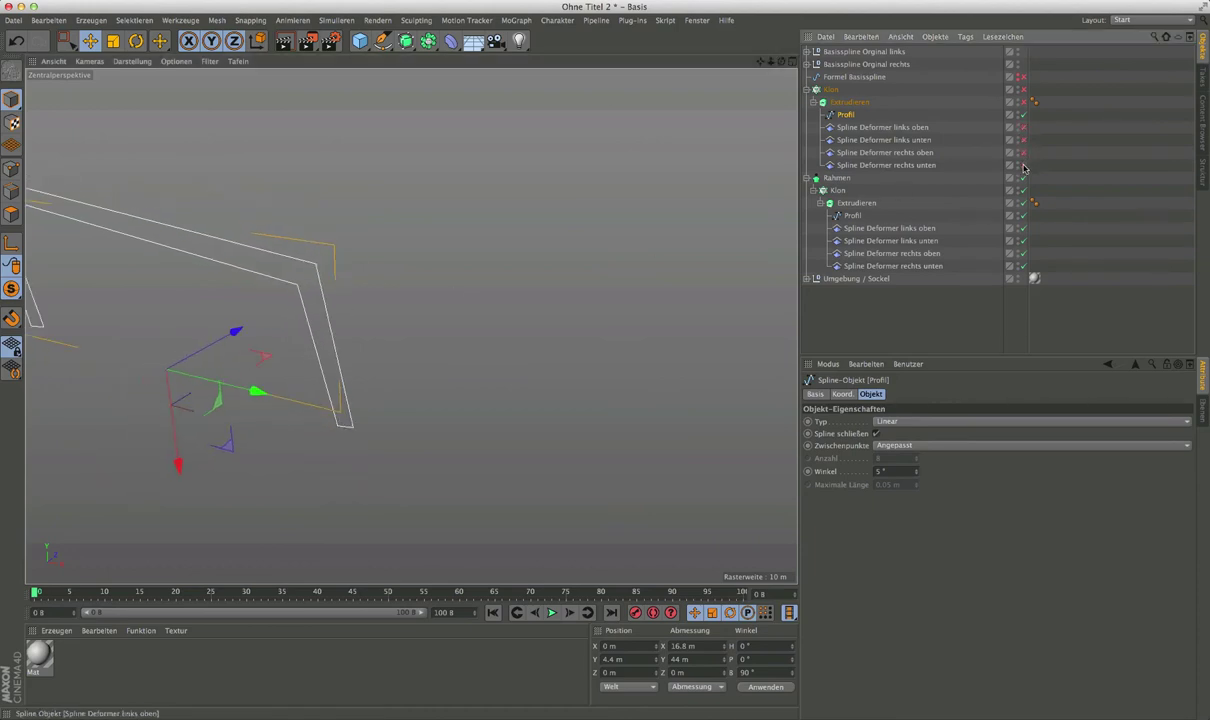
mouse_move(346, 310)
alt+mouse_down()
mouse_move(413, 327)
mouse_move(551, 297)
mouse_move(521, 346)
mouse_move(543, 327)
alt+mouse_up()
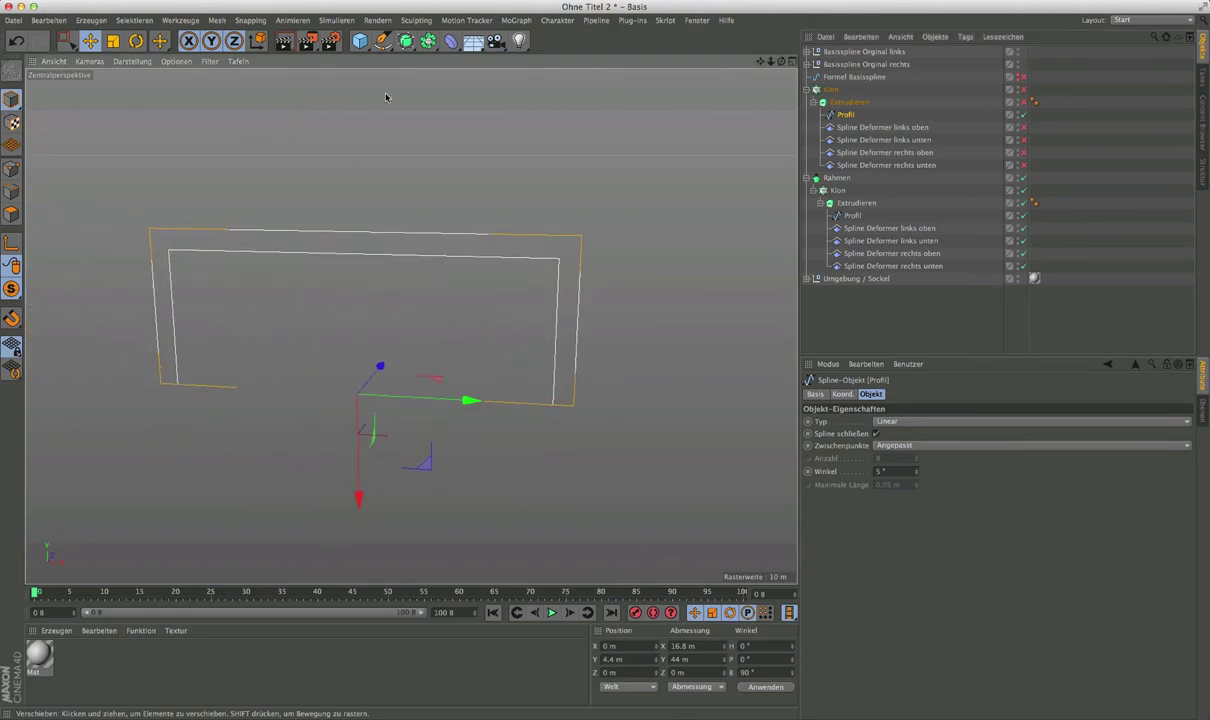
click(628, 20)
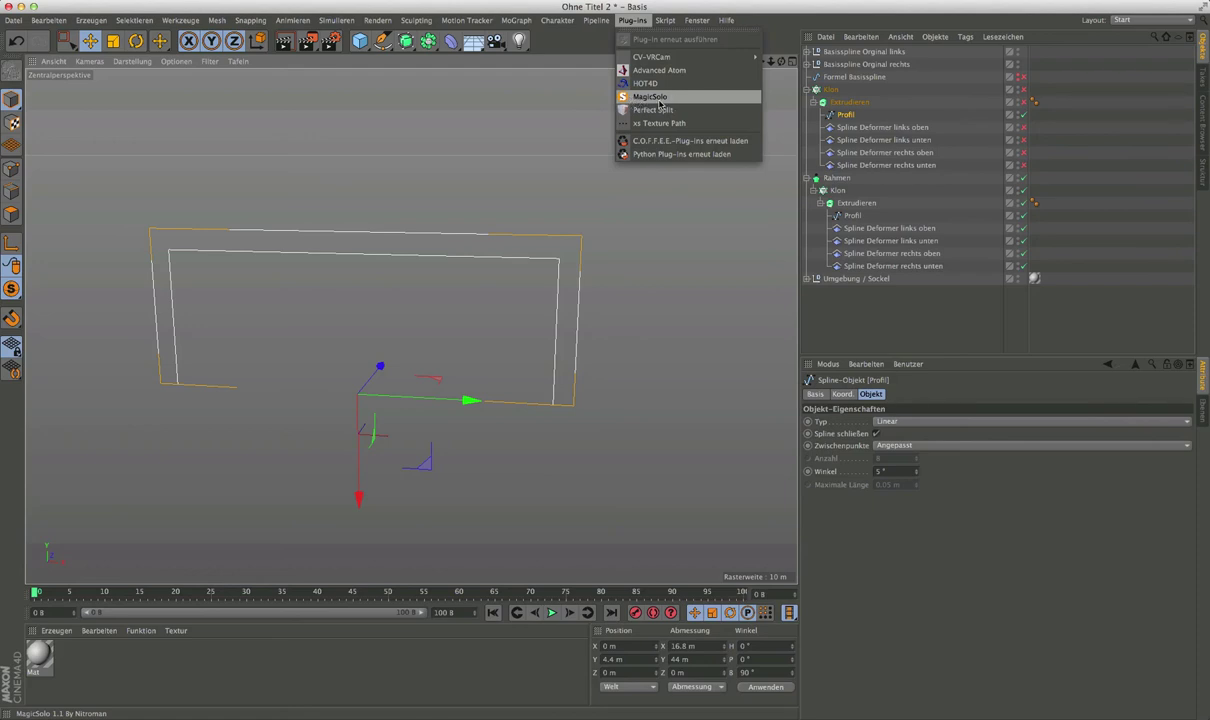
click(655, 97)
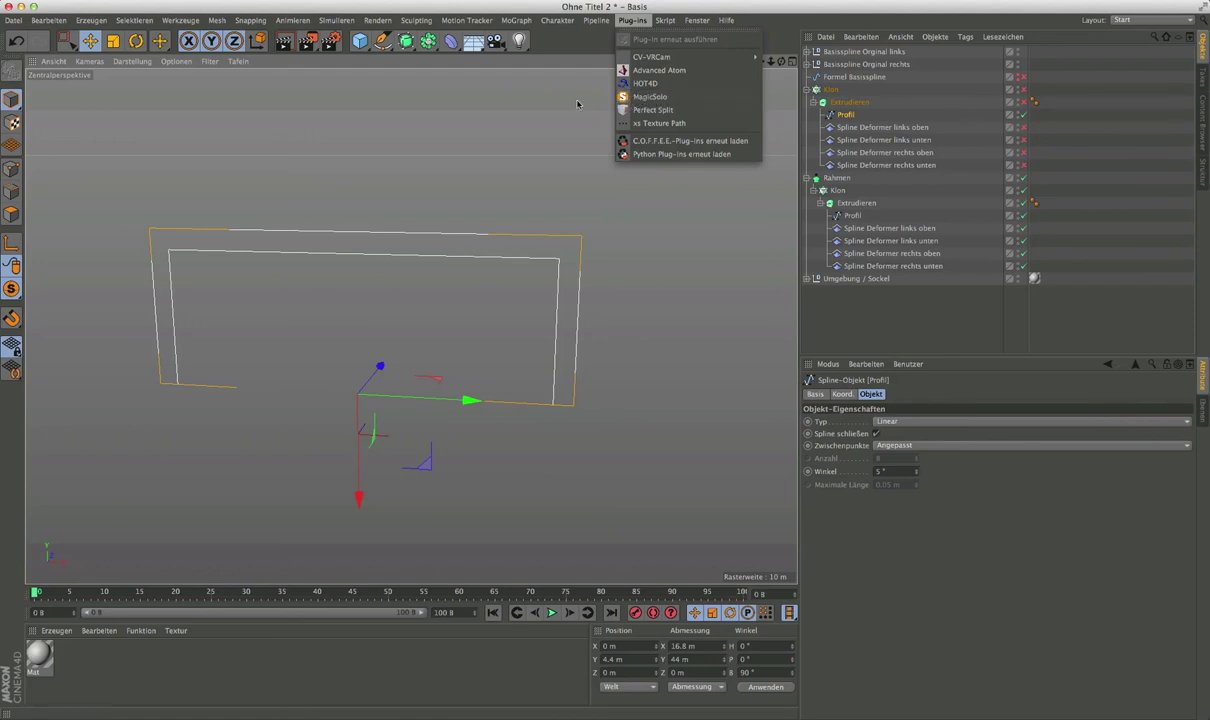
click(5, 290)
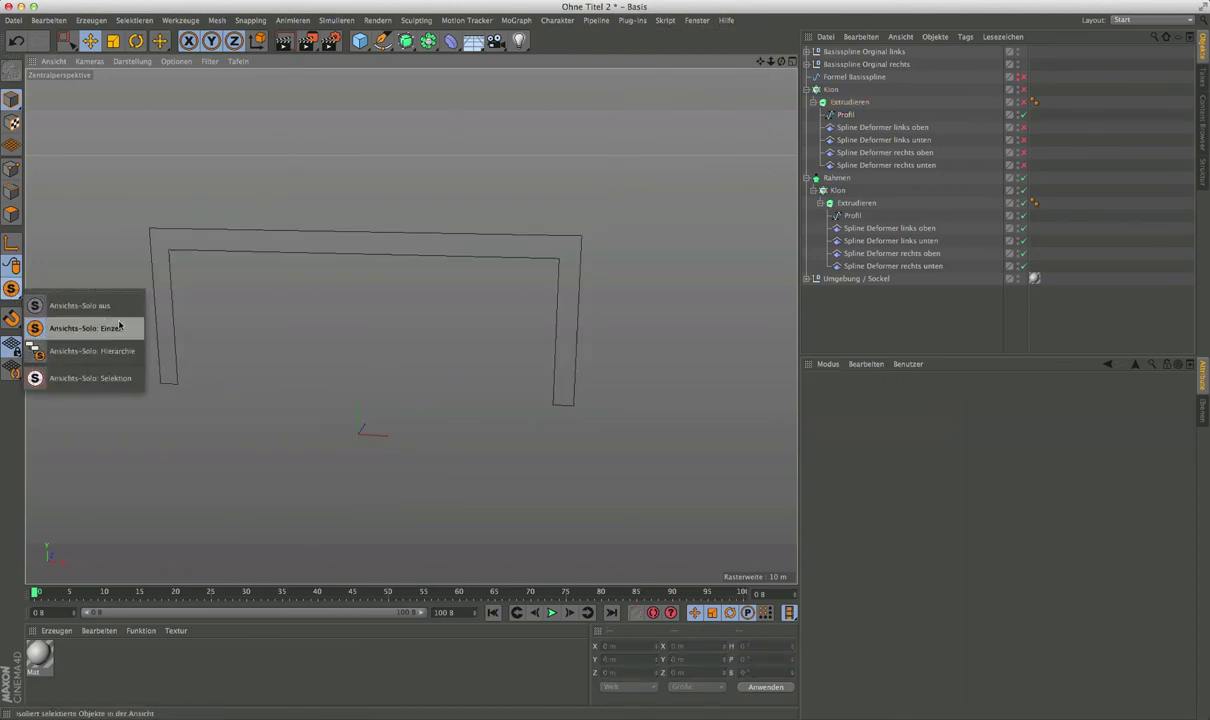
click(119, 326)
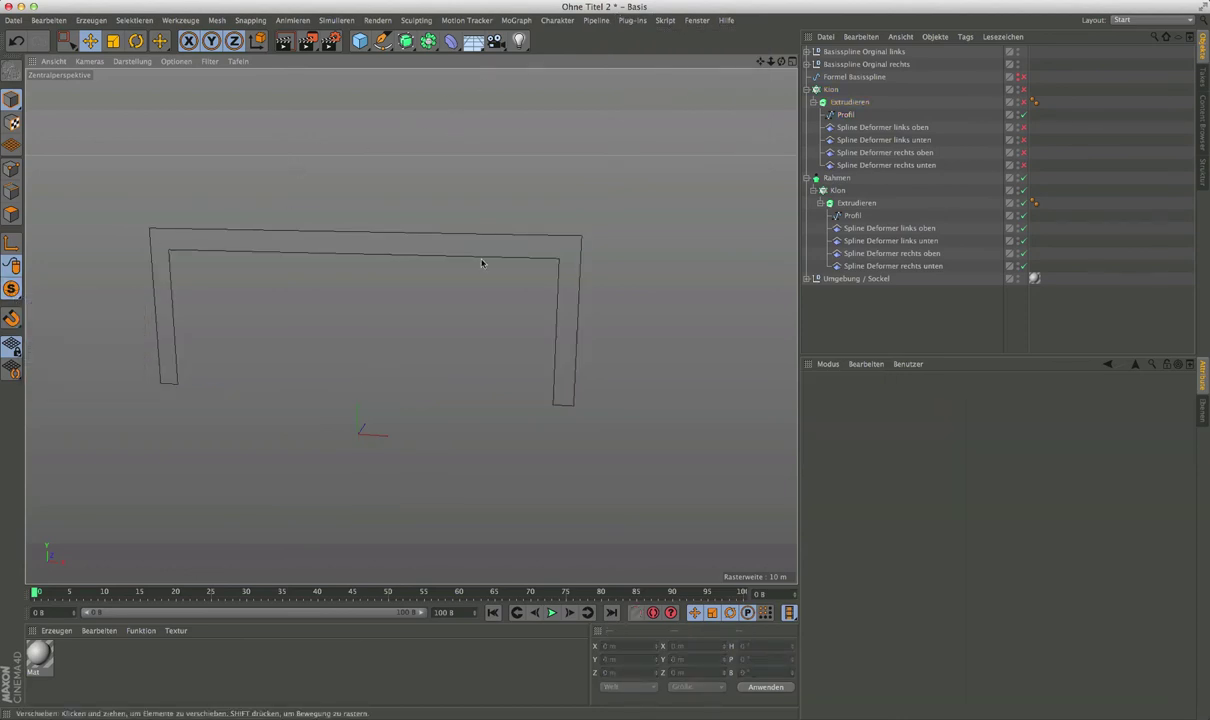
click(849, 116)
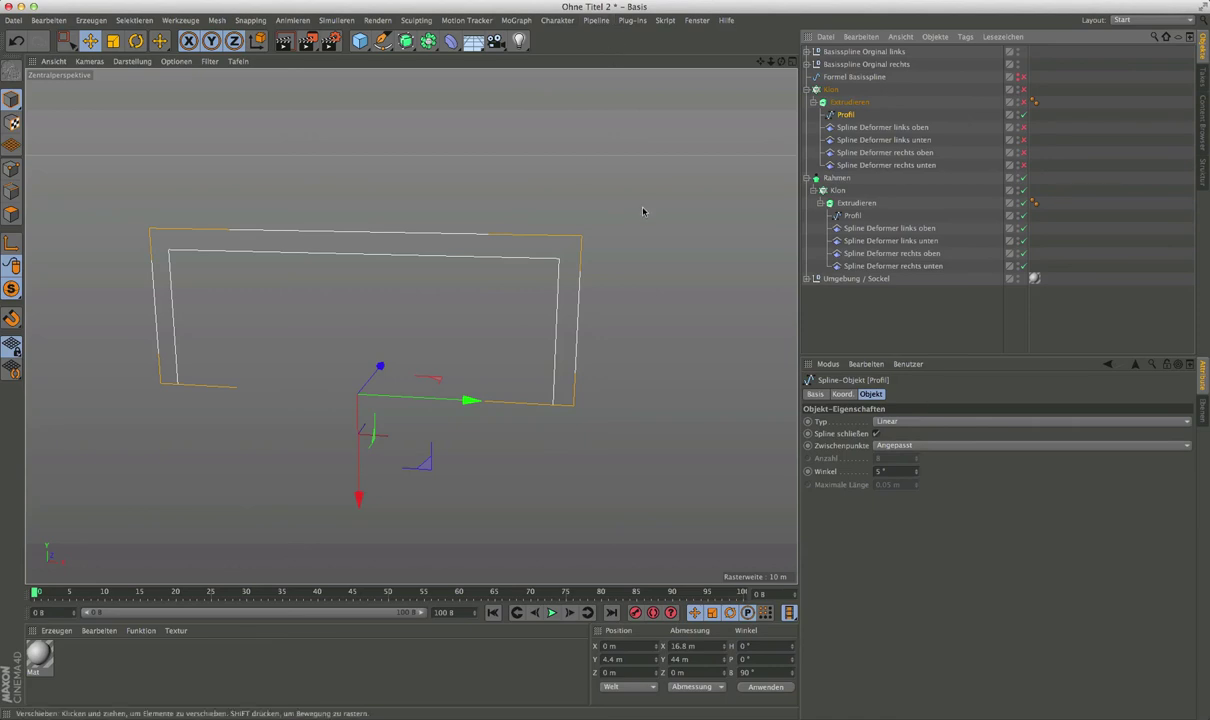
Rectangle-select each leg's points and set their Abmessung X to 0.
click(66, 40)
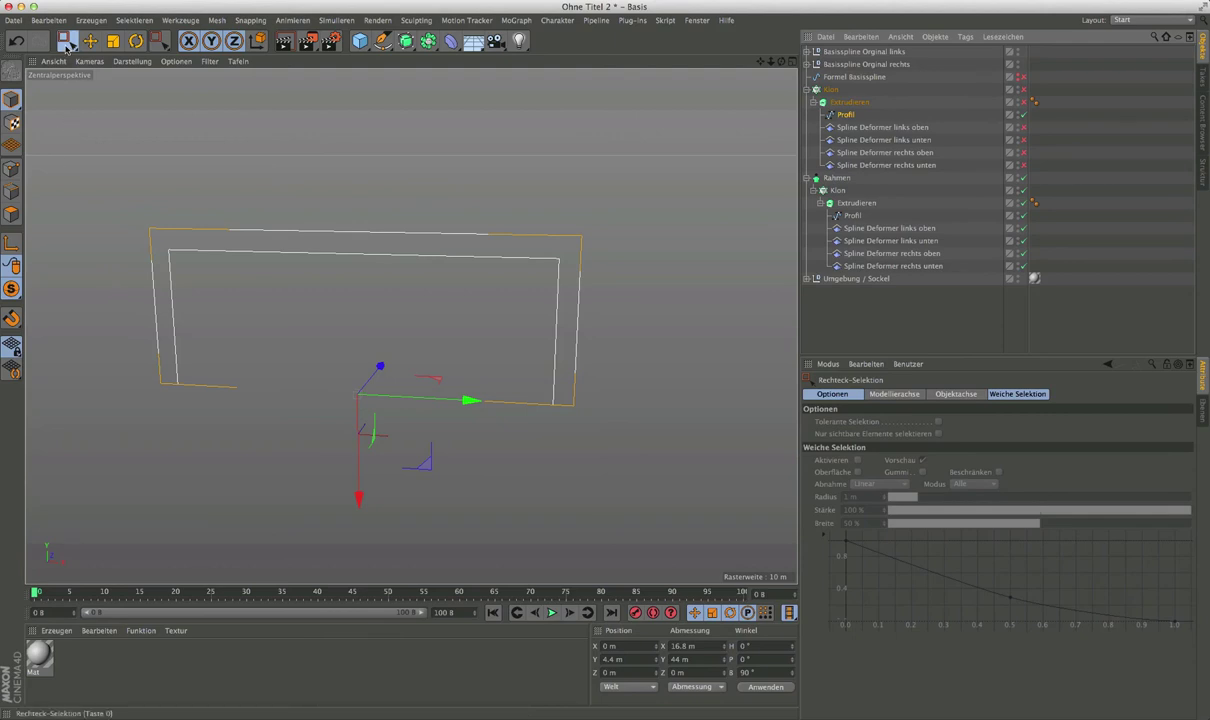
click(11, 169)
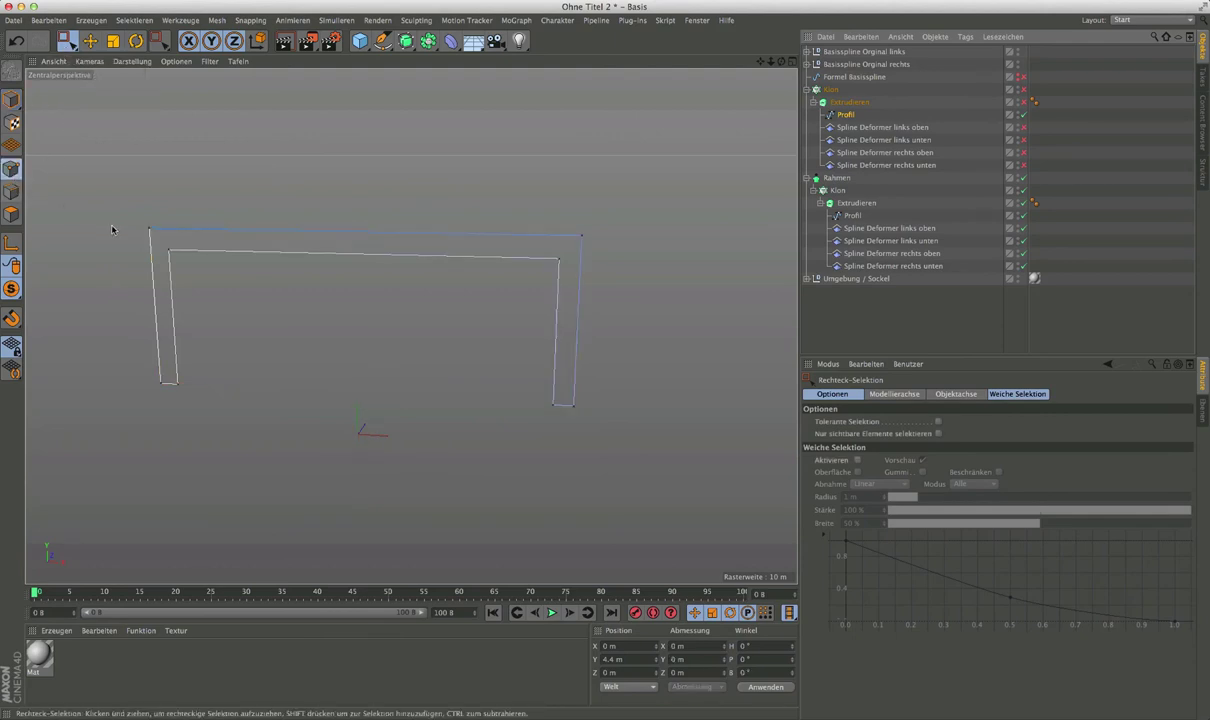
drag(104, 204, 203, 416)
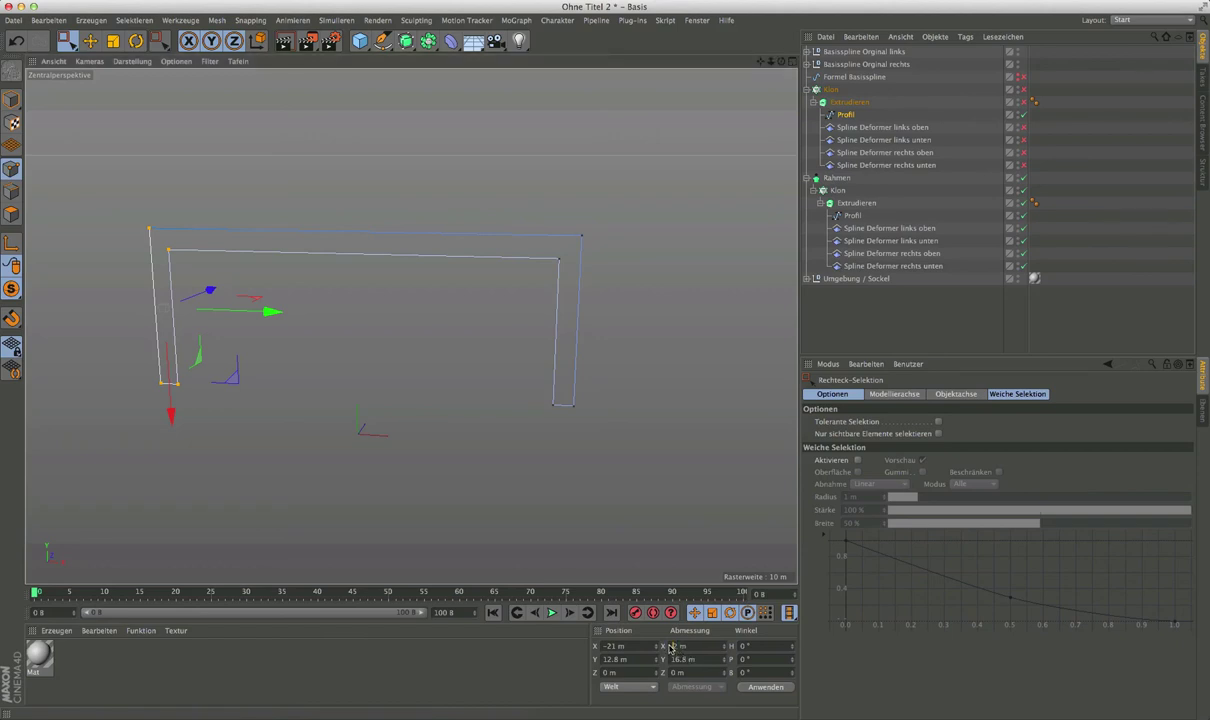
text(0.0)
key(Return)
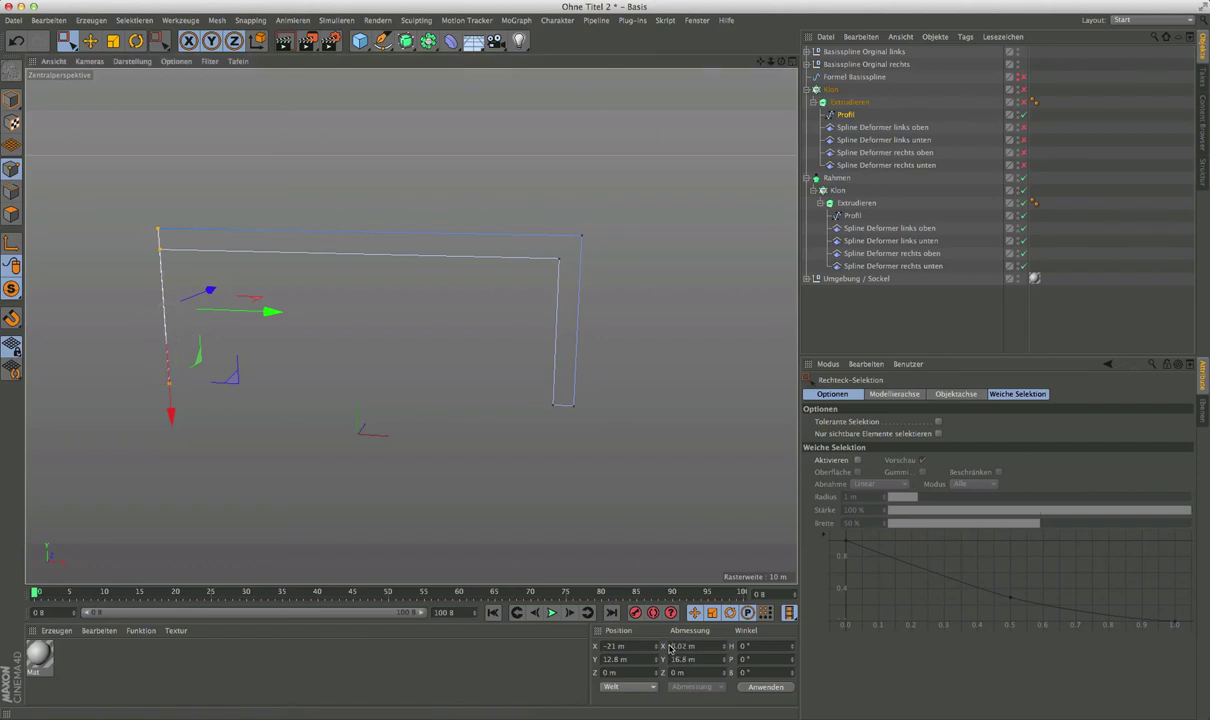
drag(523, 198, 600, 422)
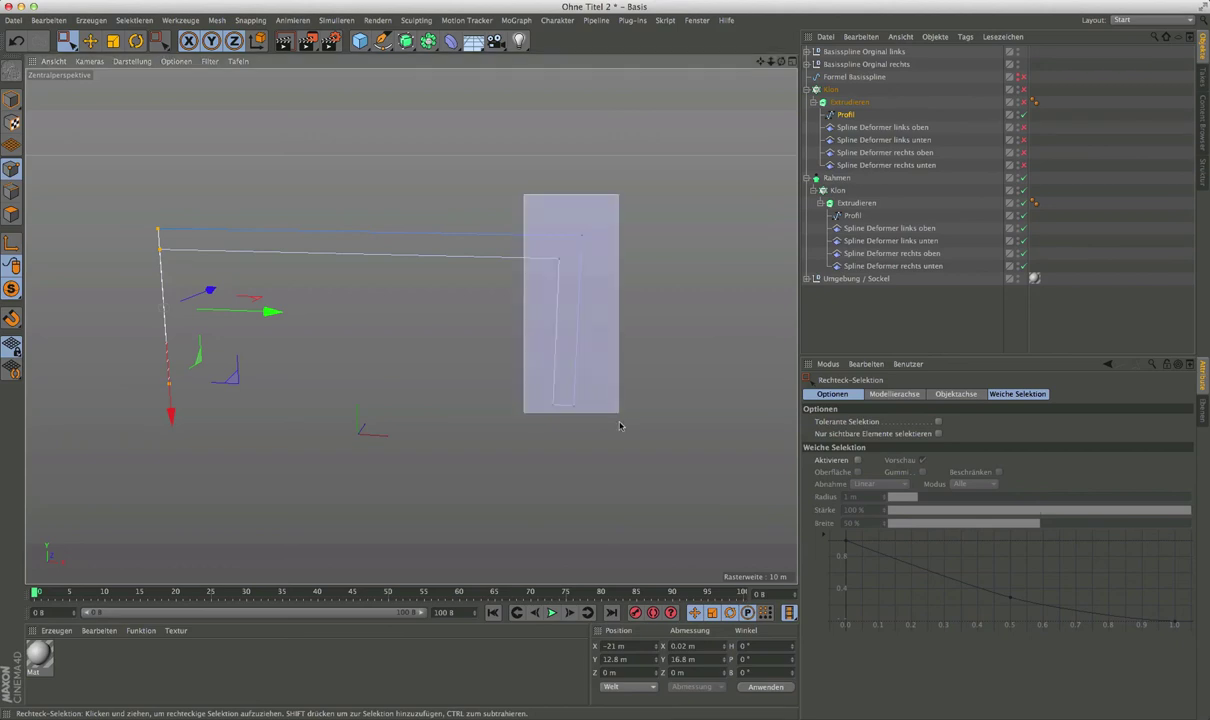
click(673, 648)
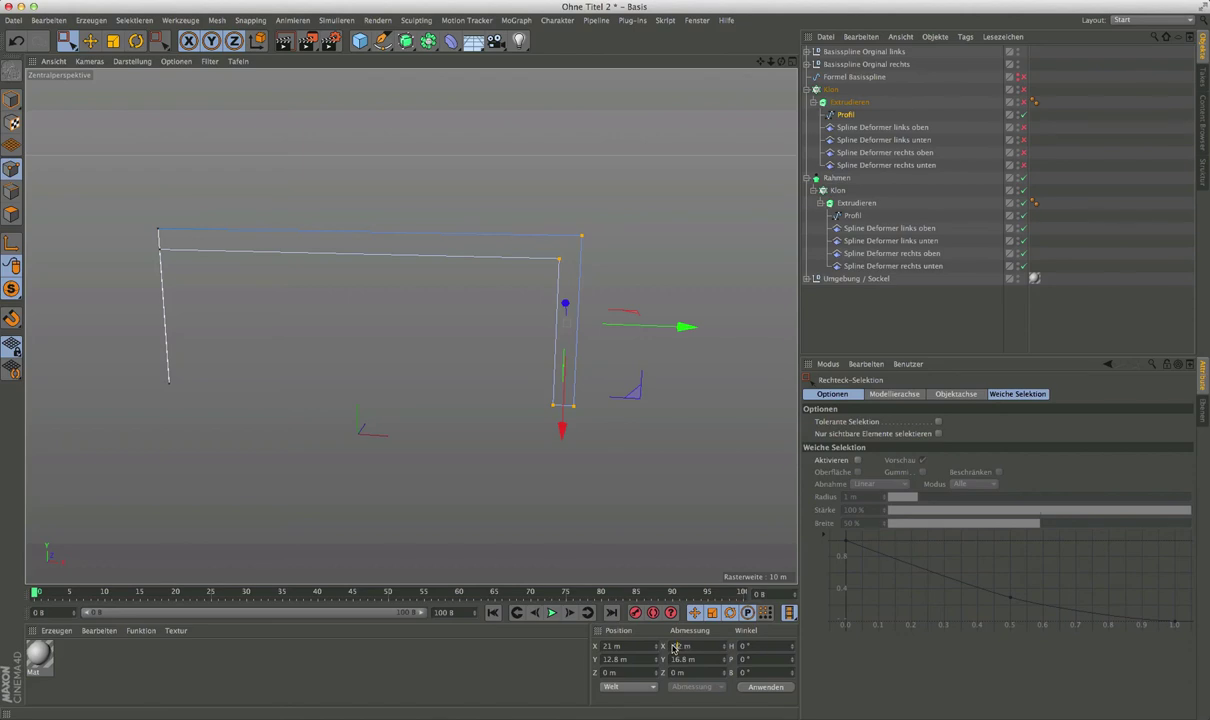
text(0.0)
key(Return)
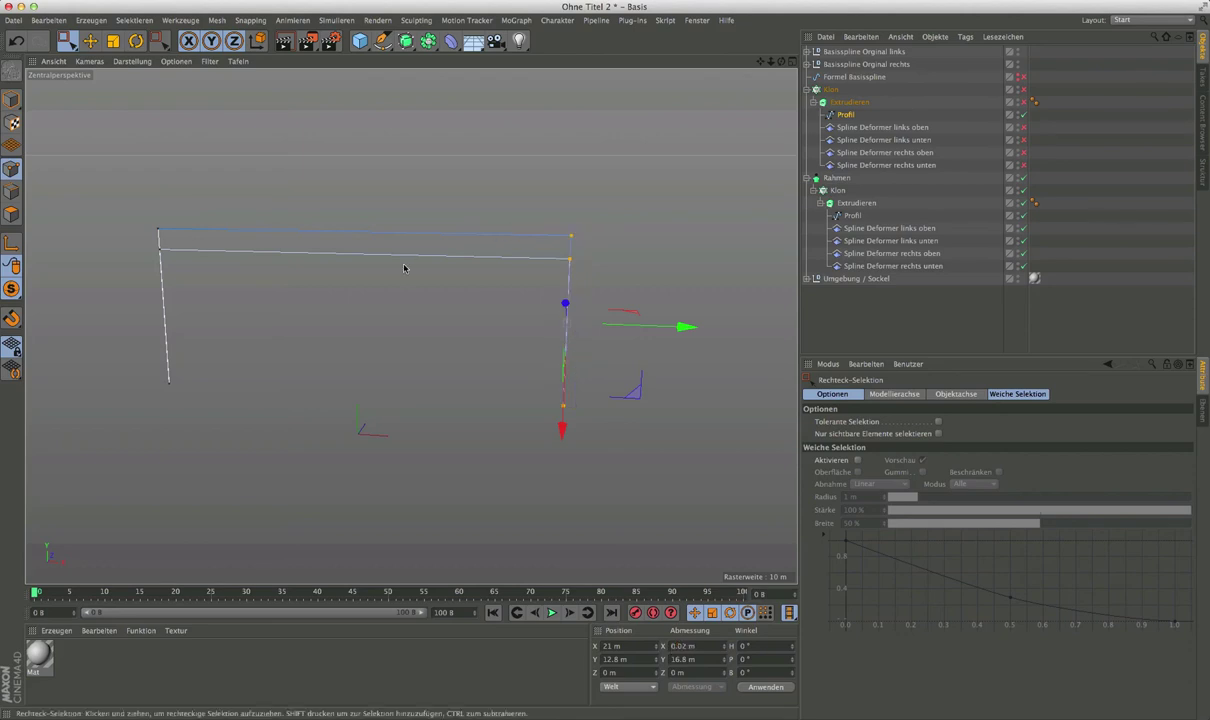
Select the top beam points and set their Abmessung Y to 0.02 m.
drag(110, 190, 633, 283)
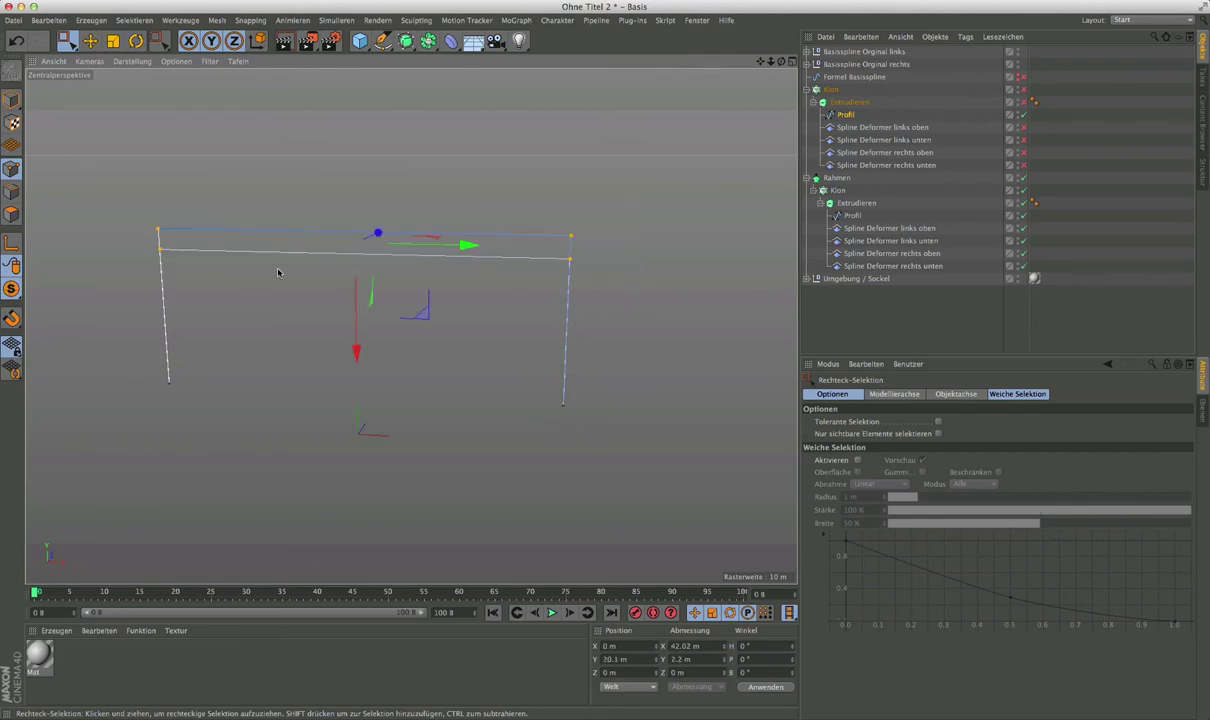
double_click(680, 660)
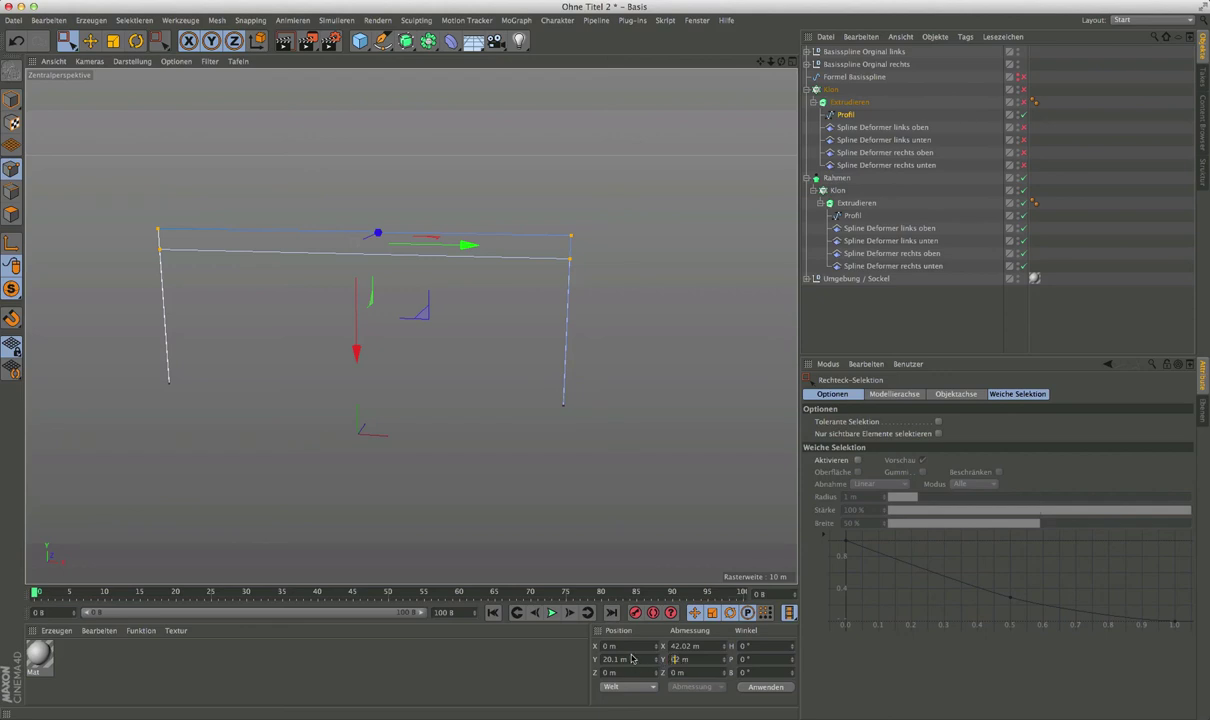
text(0,)
key(Return)
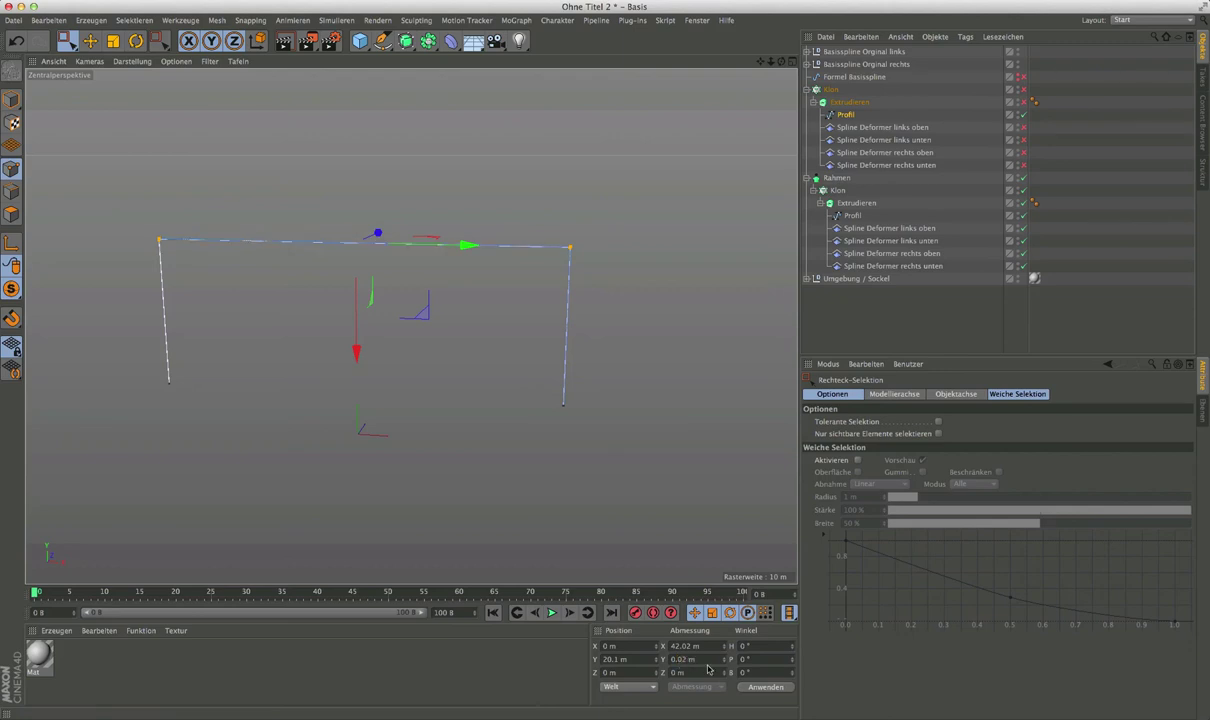
scroll(567, 254, up, 2)
scroll(573, 243, up, 2)
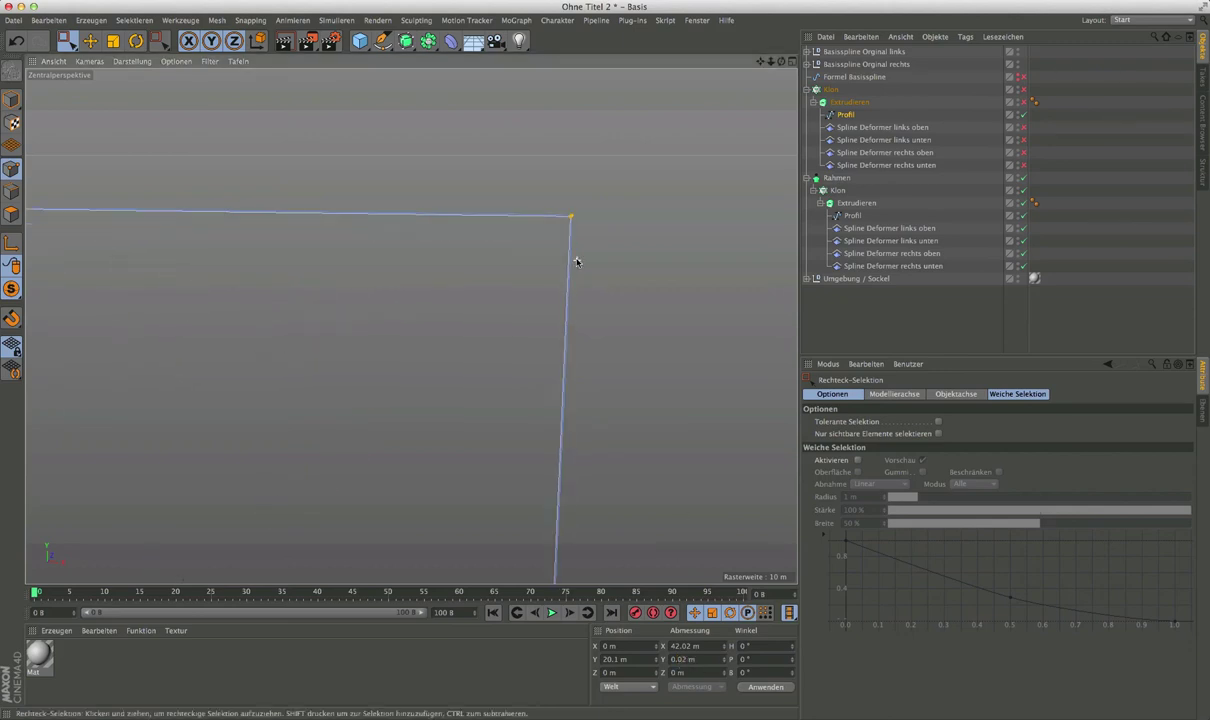
scroll(573, 259, up, 1)
scroll(567, 205, up, 2)
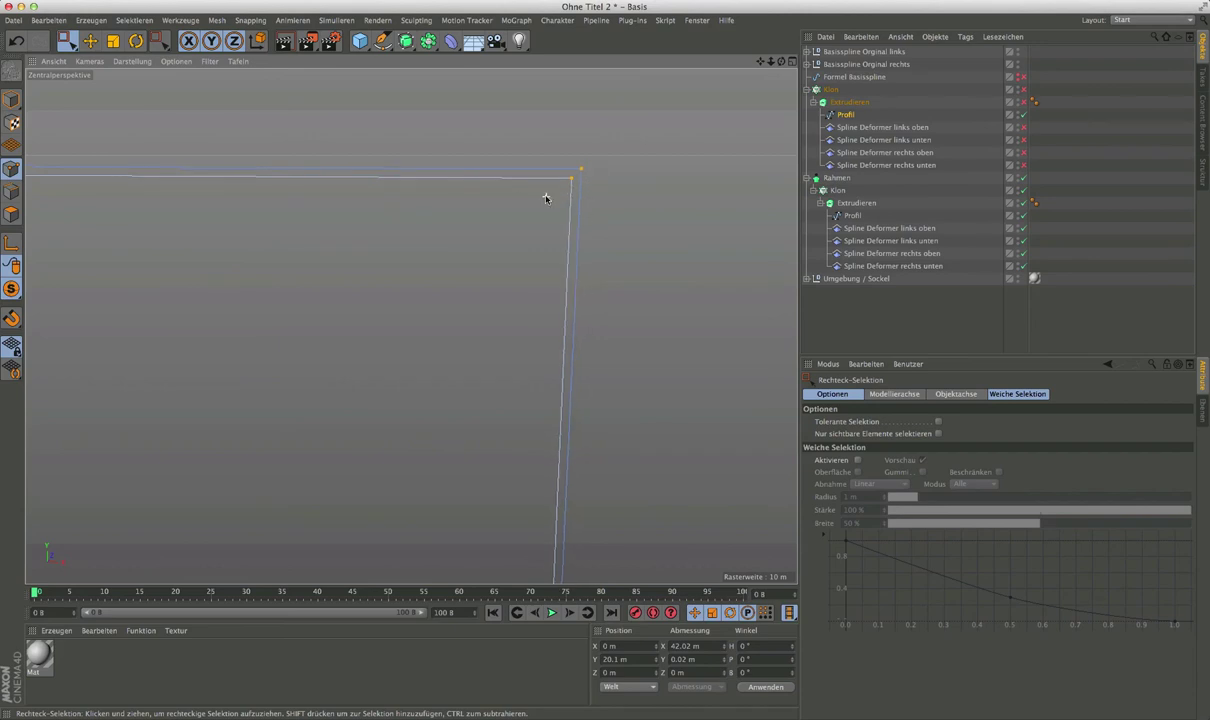
scroll(545, 194, down, 2)
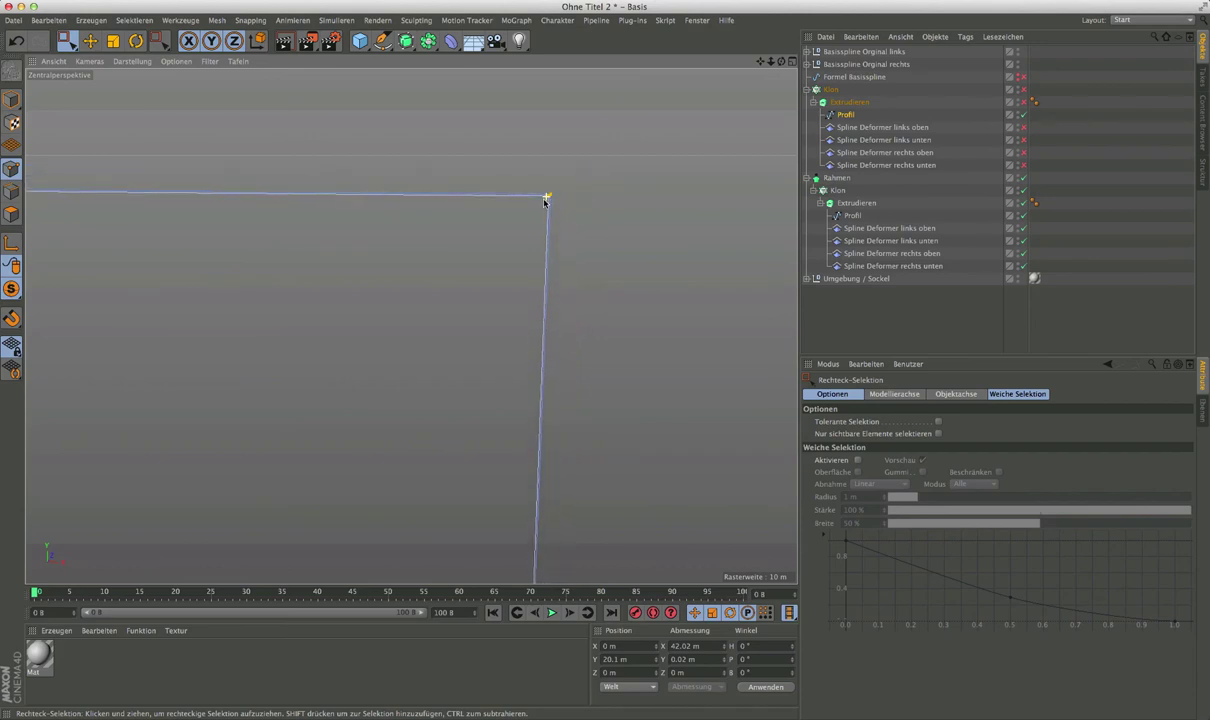
scroll(542, 215, down, 1)
scroll(540, 228, down, 2)
scroll(540, 230, down, 2)
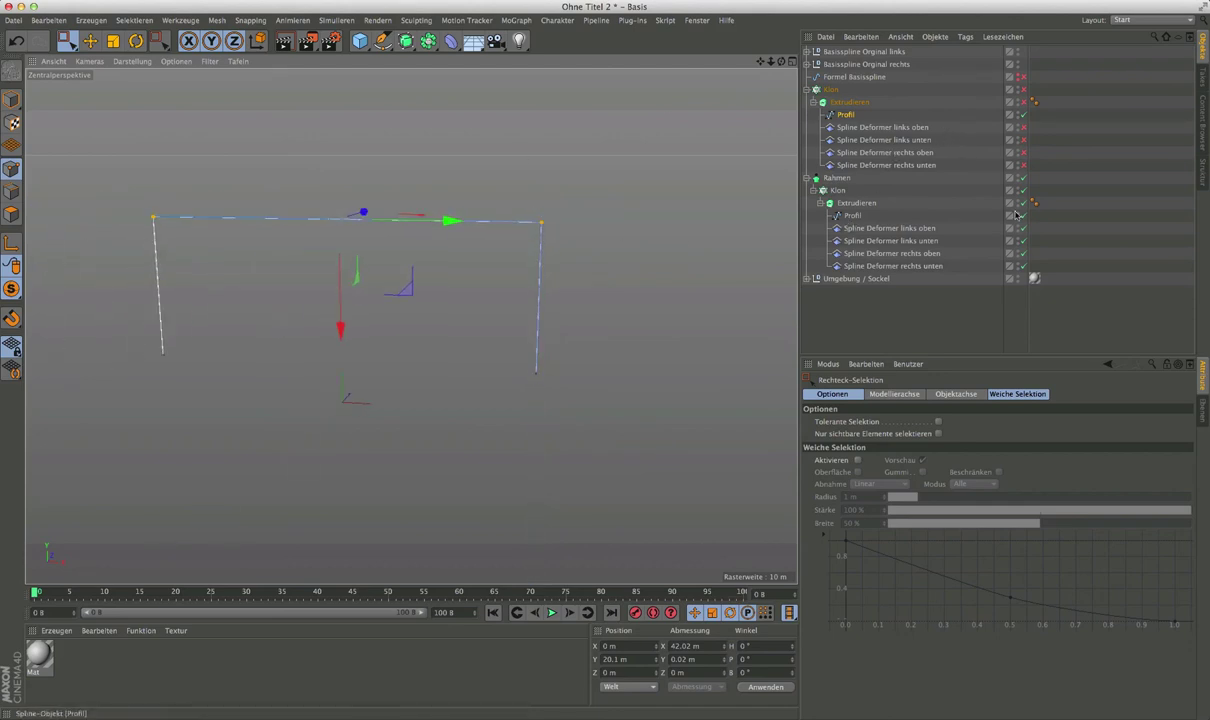
Re-enable the copy's four Spline Deformers and the upper Klon to show the twisted frames.
drag(1023, 127, 1027, 167)
click(1021, 104)
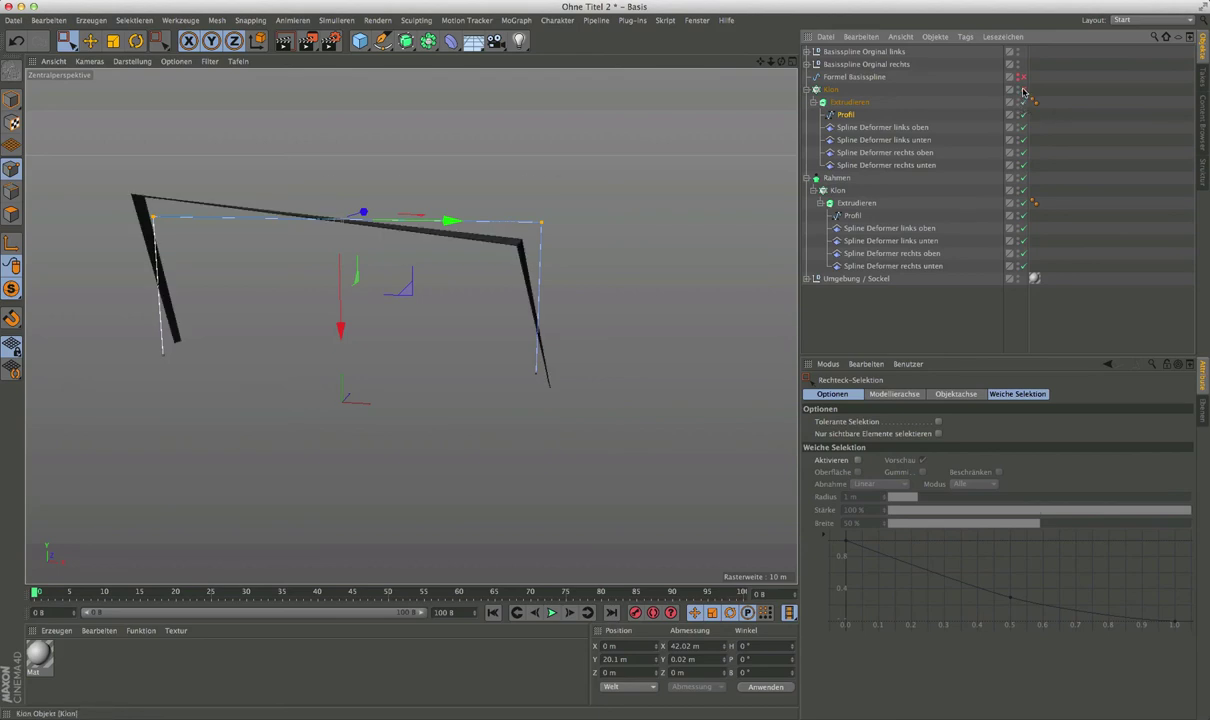
click(1022, 89)
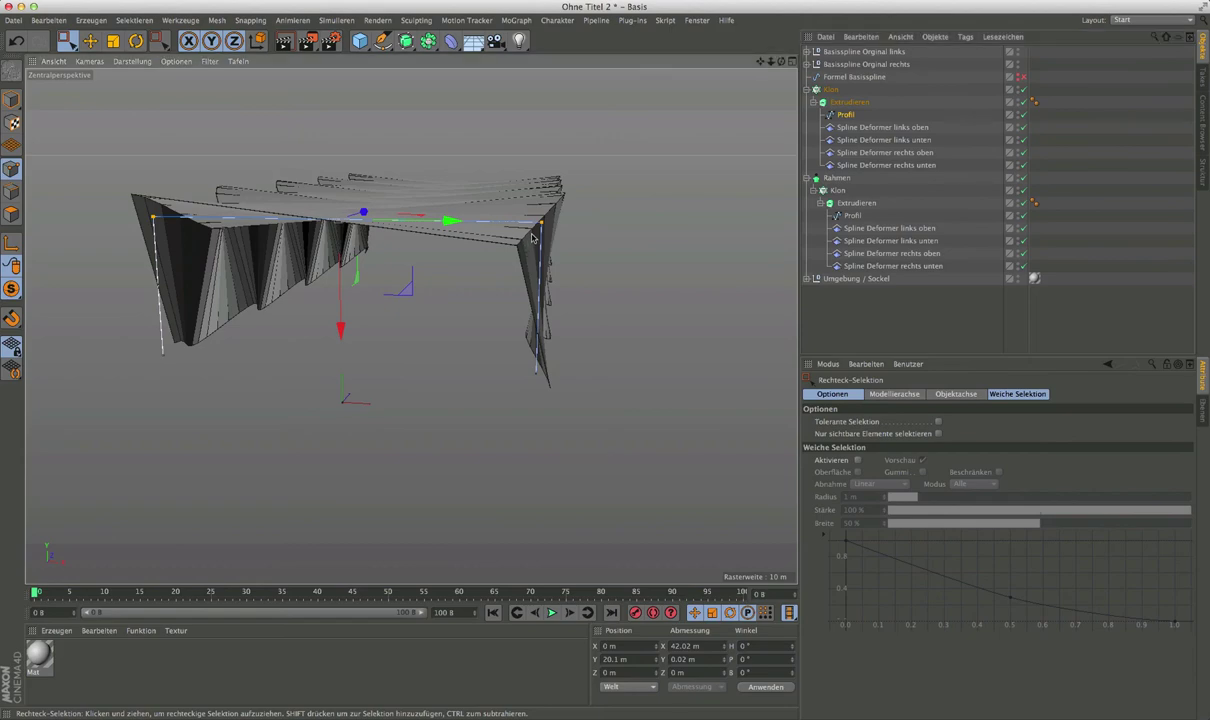
mouse_move(532, 237)
alt+mouse_down()
mouse_move(478, 259)
mouse_move(489, 262)
mouse_move(410, 327)
mouse_move(447, 286)
mouse_move(453, 219)
alt+mouse_up()
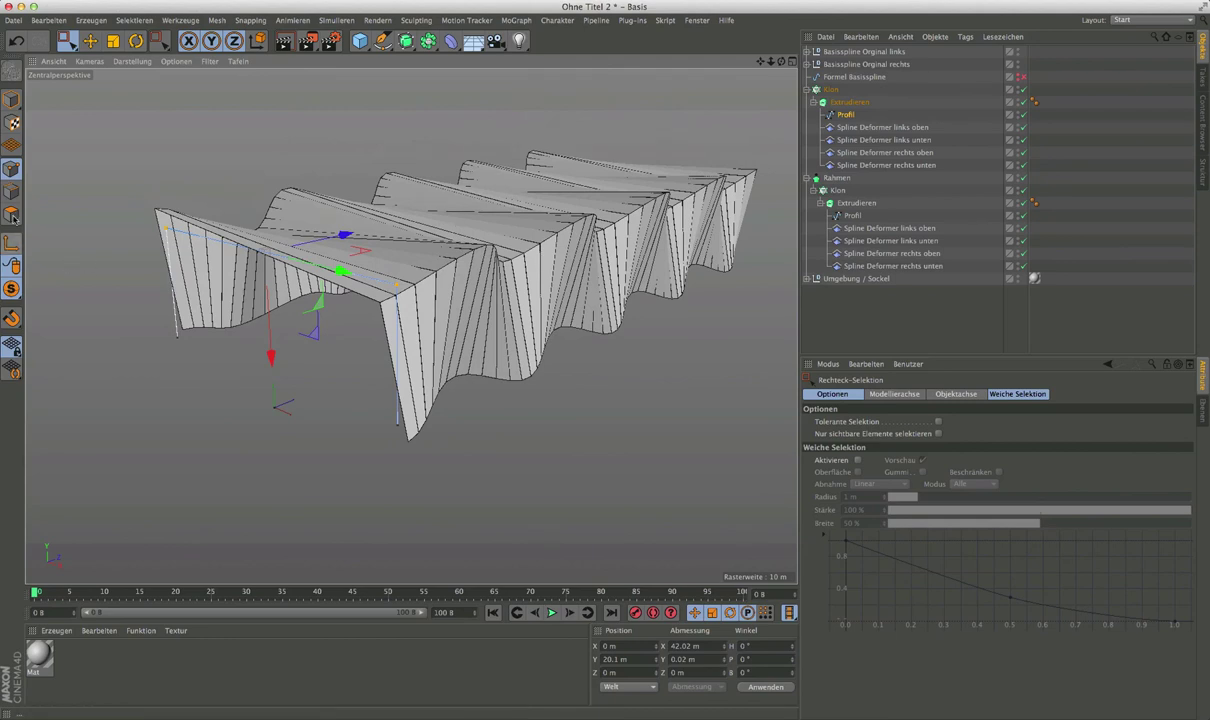
Set Ansichts-Solo aus and orbit to view the canopy over the base block.
drag(11, 289, 77, 296)
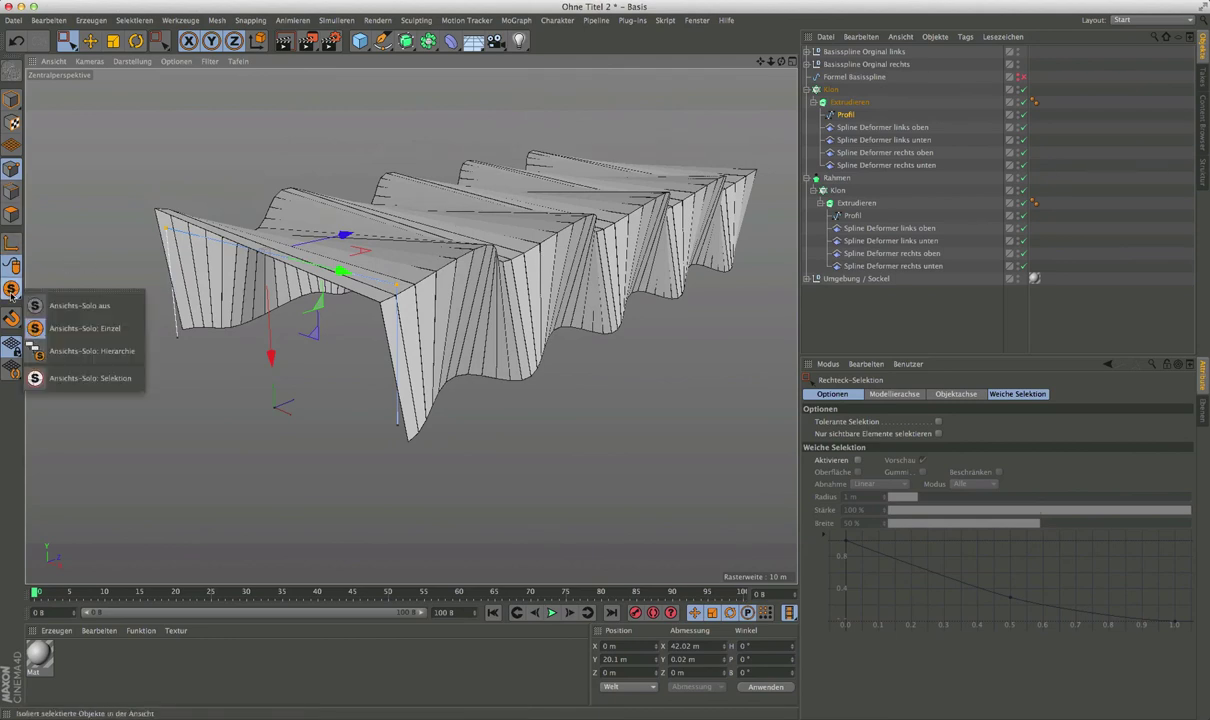
click(70, 307)
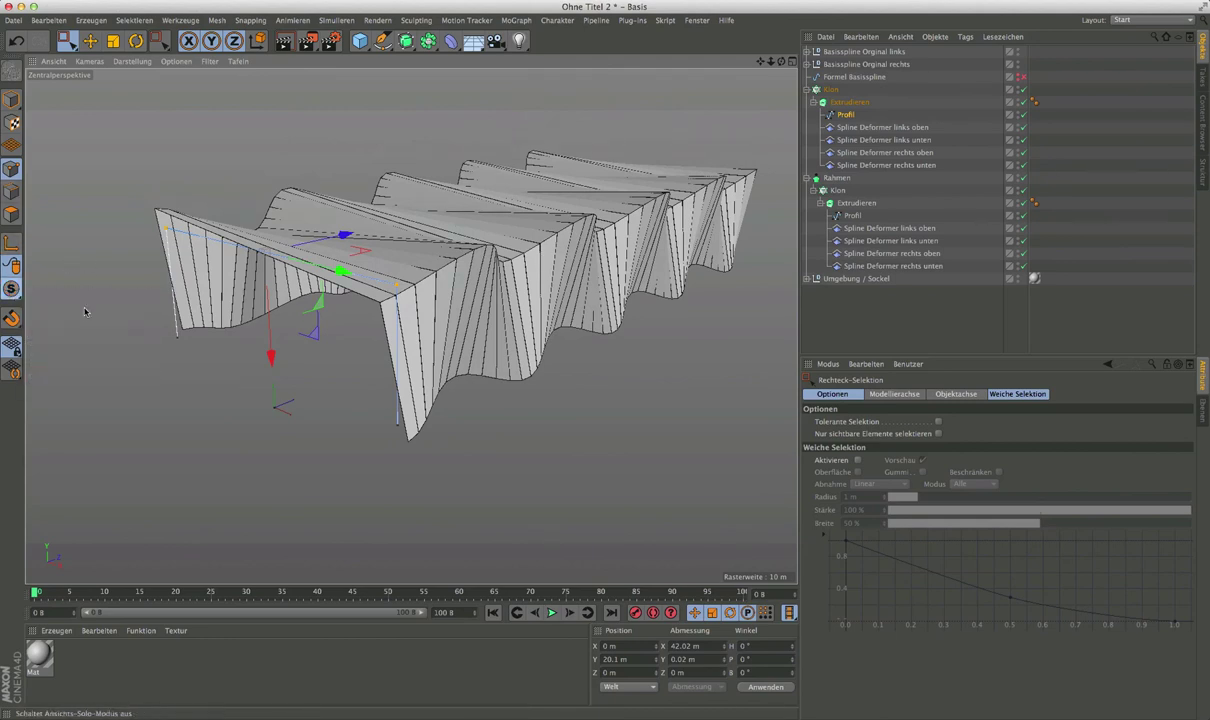
scroll(414, 316, up, 3)
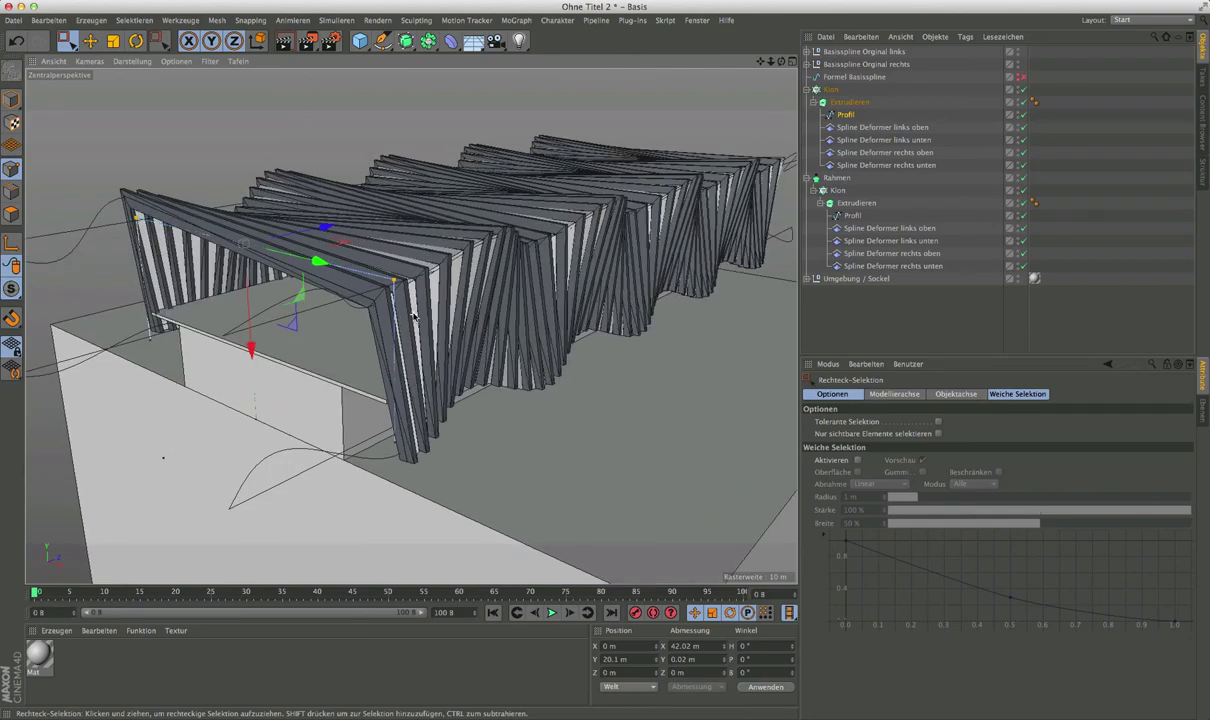
scroll(414, 316, up, 3)
scroll(400, 310, up, 2)
mouse_move(300, 300)
alt+mouse_down()
mouse_move(281, 249)
mouse_move(602, 224)
mouse_move(599, 214)
mouse_move(505, 184)
mouse_move(351, 346)
mouse_move(410, 313)
mouse_move(329, 345)
alt+mouse_up()
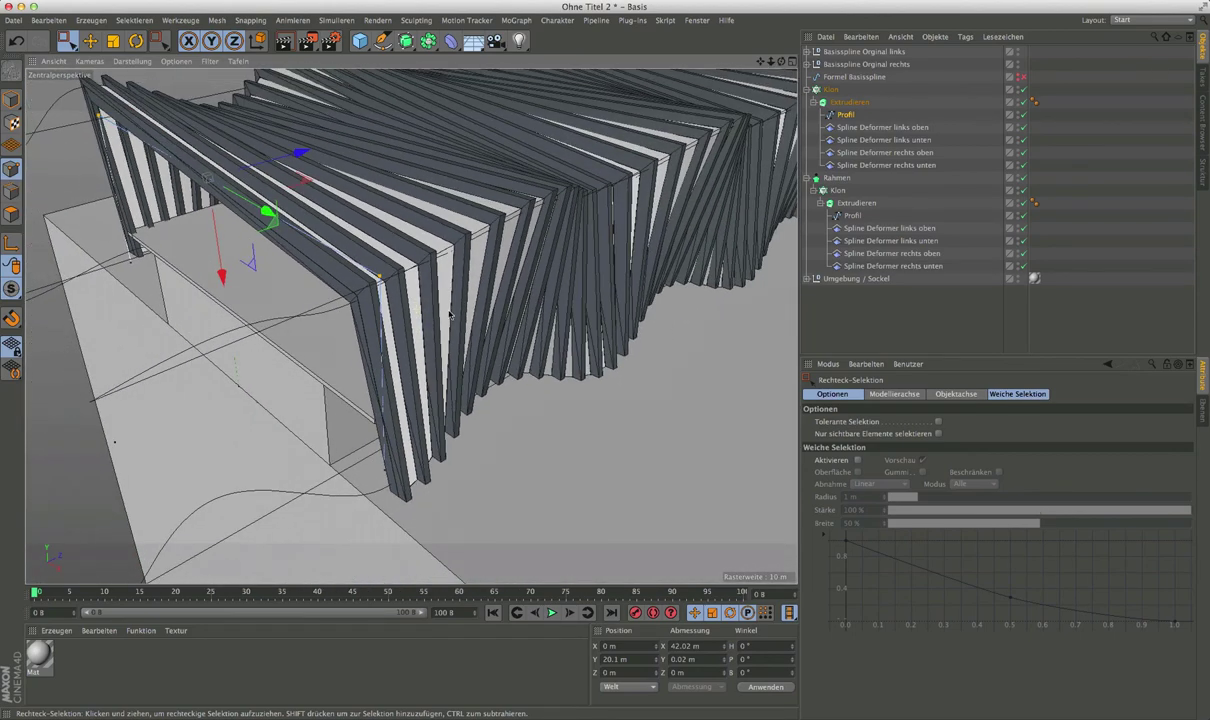
alt+drag(449, 315, 344, 363)
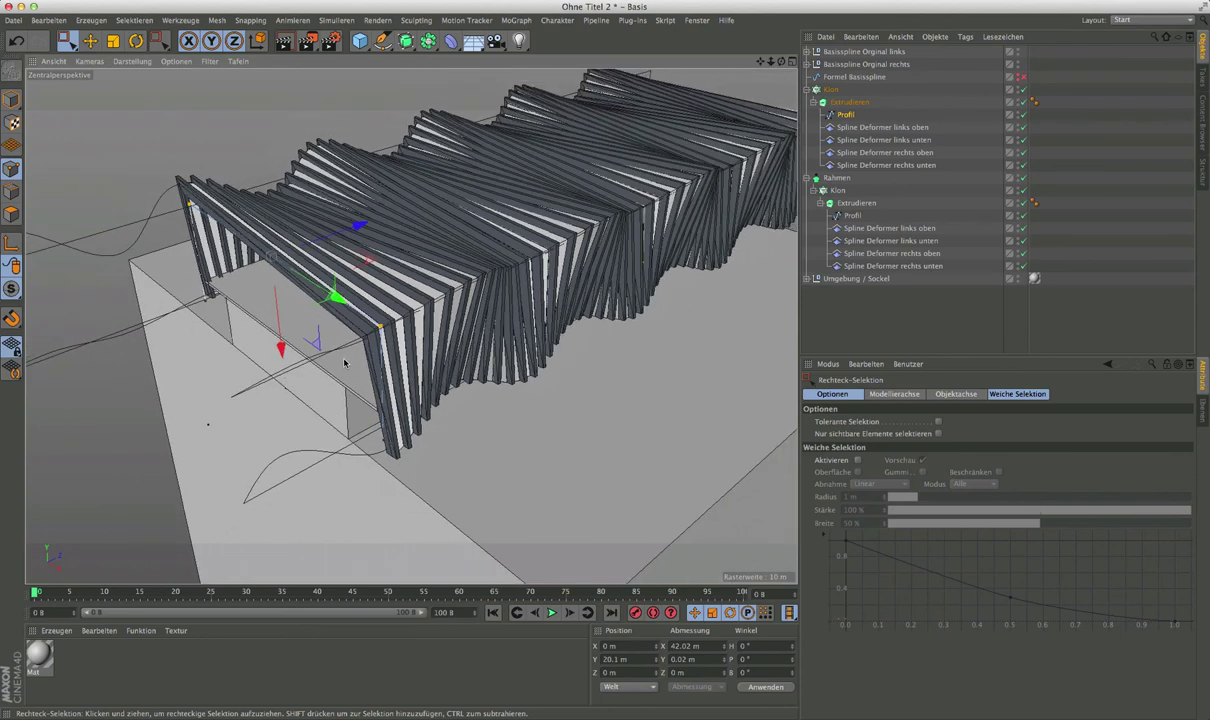
mouse_move(407, 389)
alt+mouse_down()
mouse_move(422, 349)
mouse_move(391, 371)
alt+mouse_up()
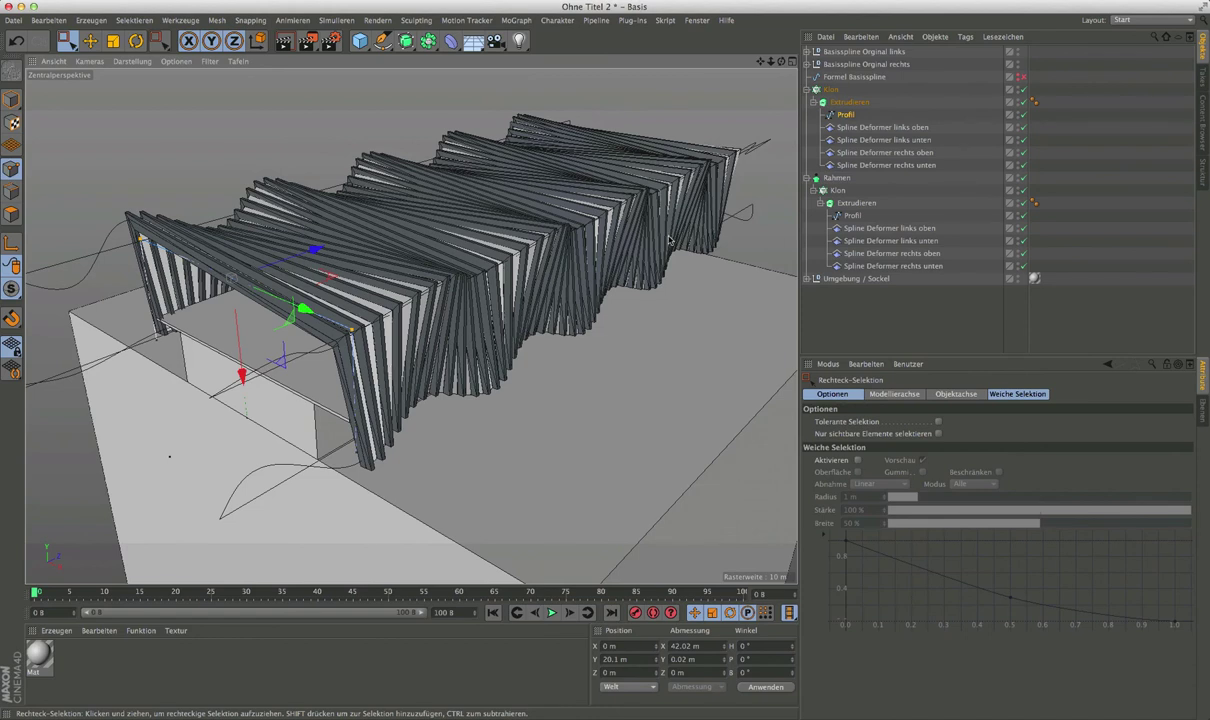
Collapse Klon and Rahmen, then lower the Klon Anzahl from 51 to 50.
click(808, 89)
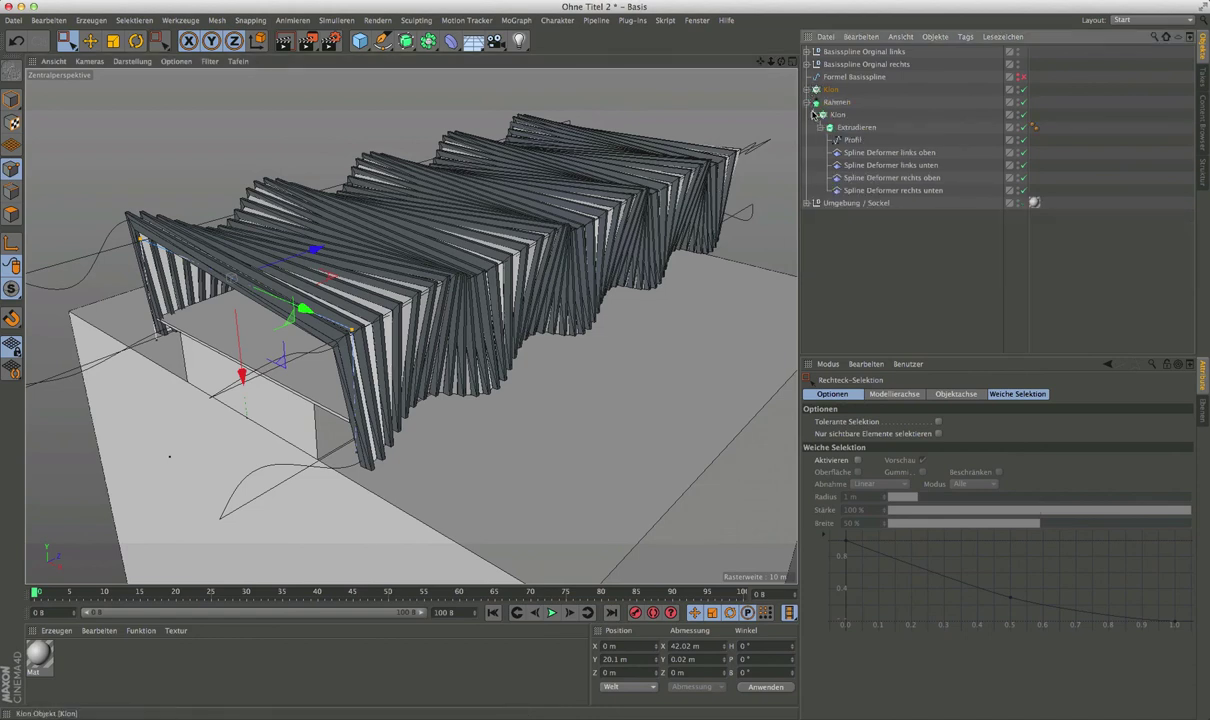
click(808, 102)
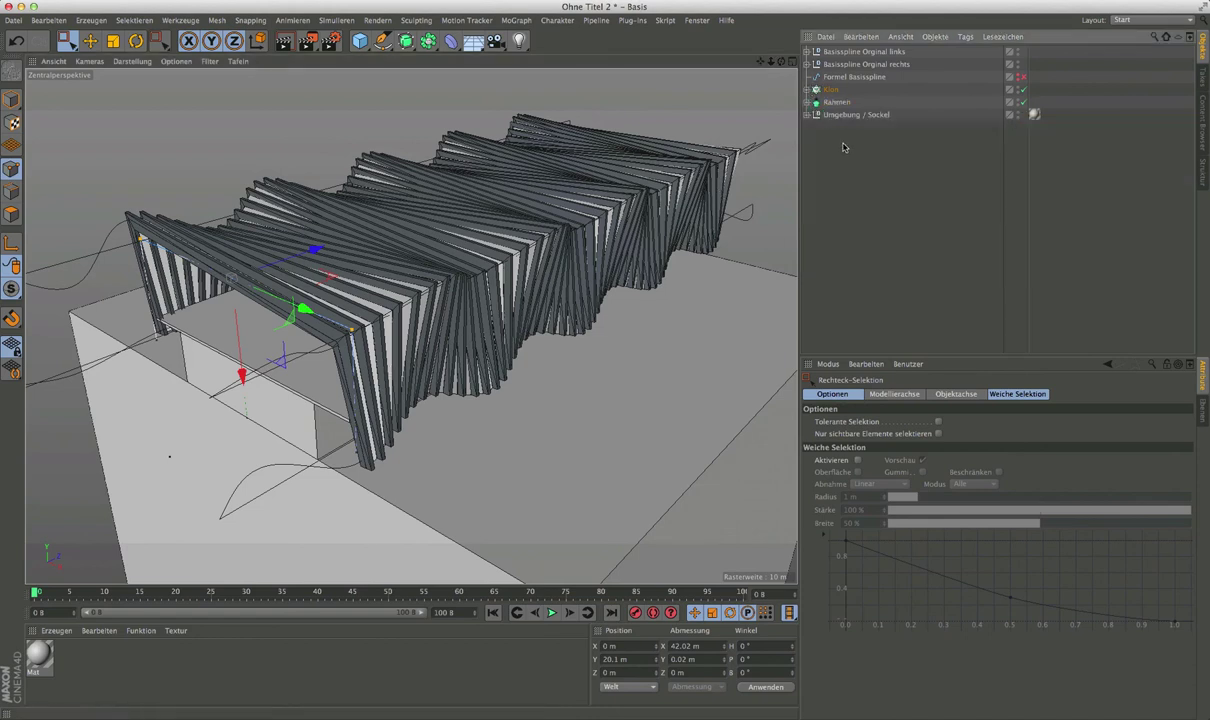
click(828, 90)
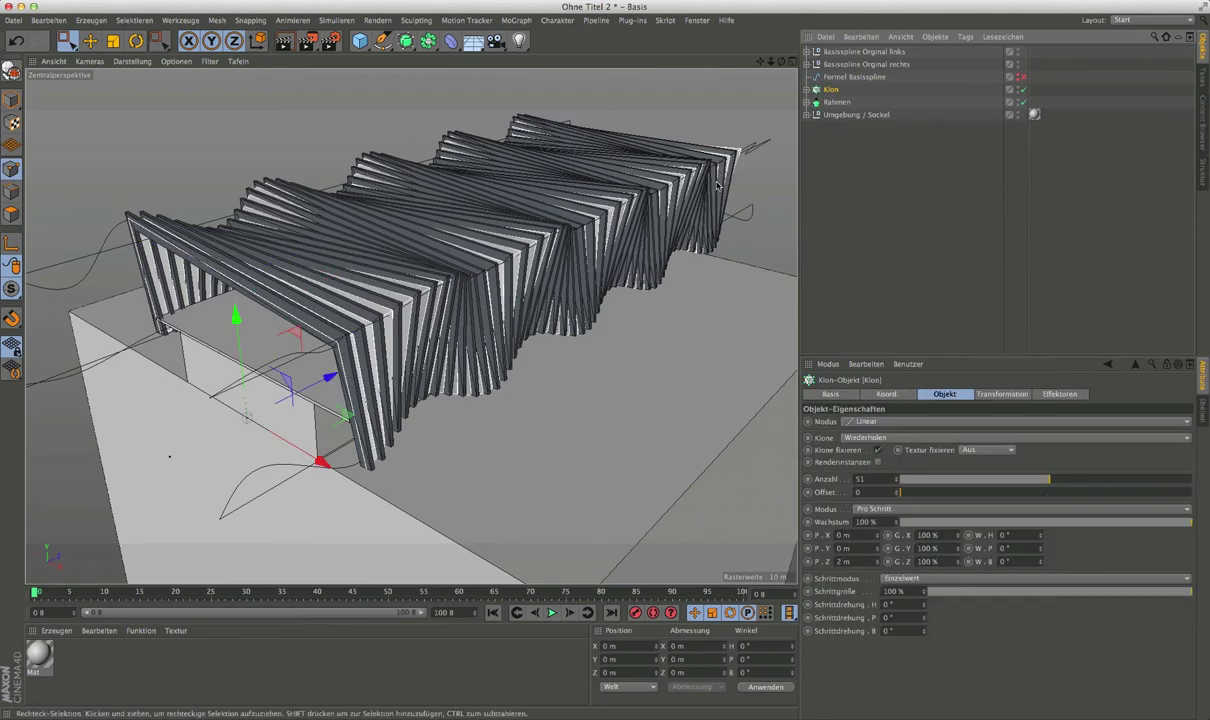
alt+drag(727, 175, 560, 260)
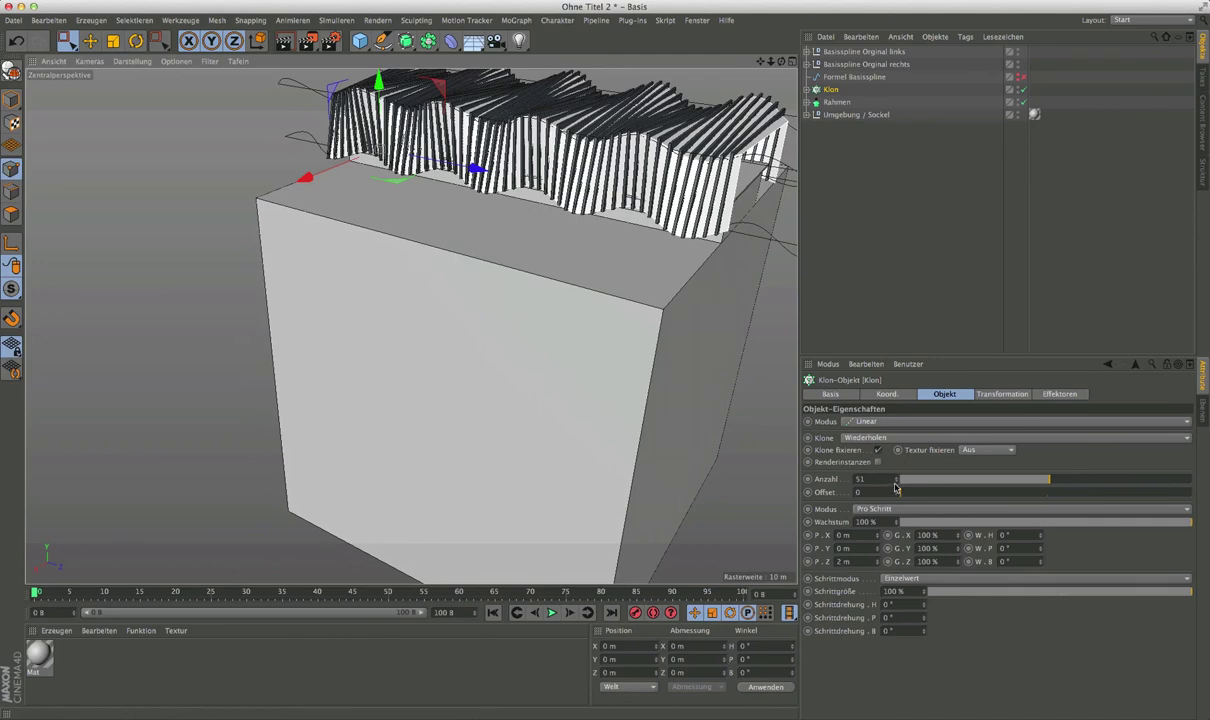
click(896, 483)
mouse_move(736, 224)
alt+mouse_down()
mouse_move(687, 266)
mouse_move(705, 258)
alt+mouse_up()
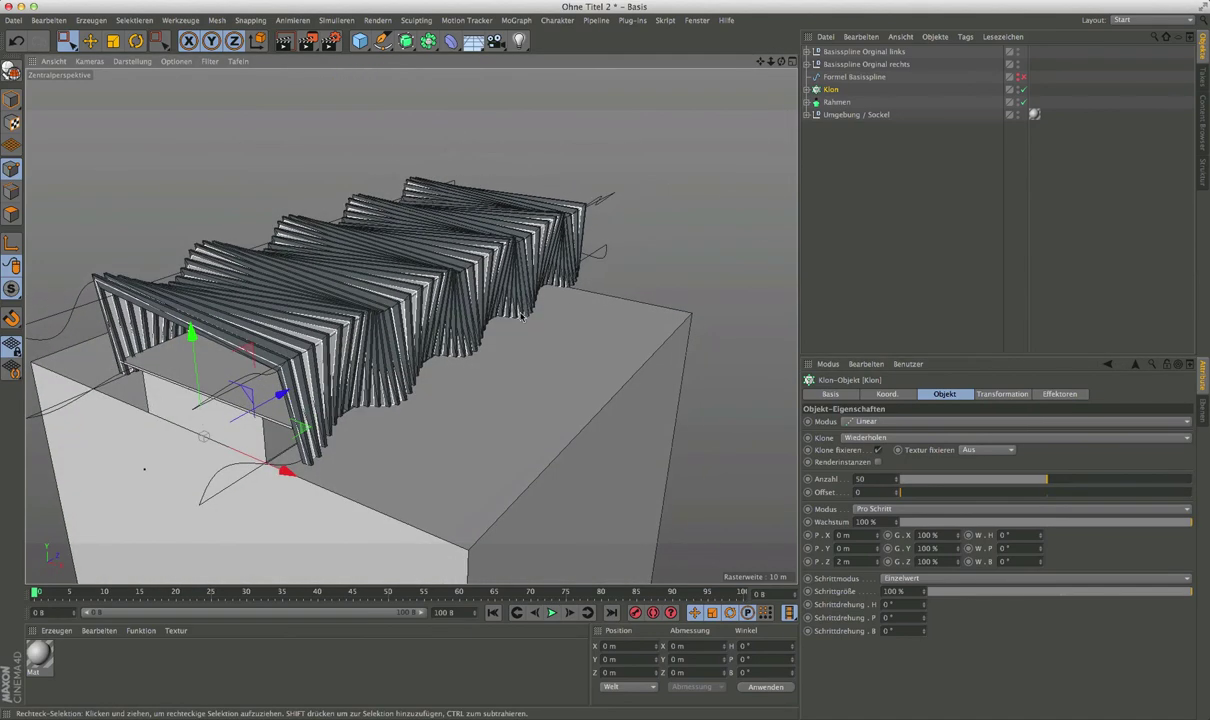
Hide the guide splines in the viewport and box-select all objects in the Object Manager.
click(1009, 49)
click(1009, 62)
mouse_move(552, 318)
alt+mouse_down()
mouse_move(398, 317)
mouse_move(440, 290)
alt+mouse_up()
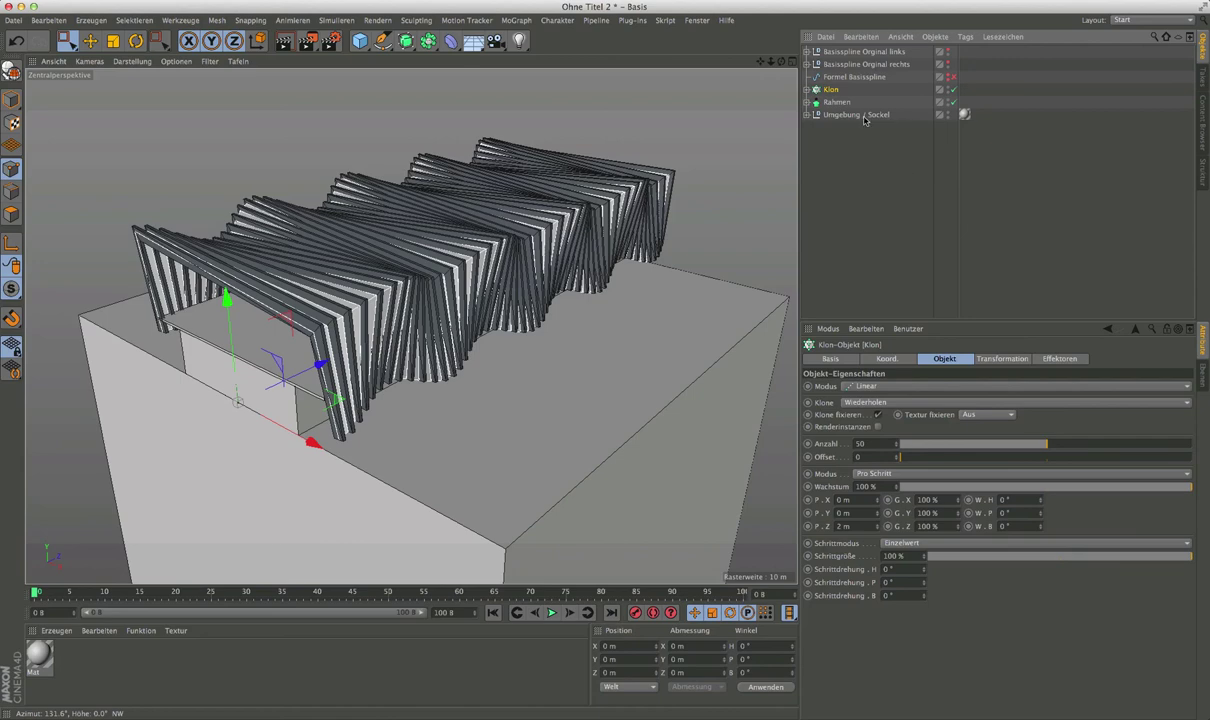
drag(856, 157, 778, 46)
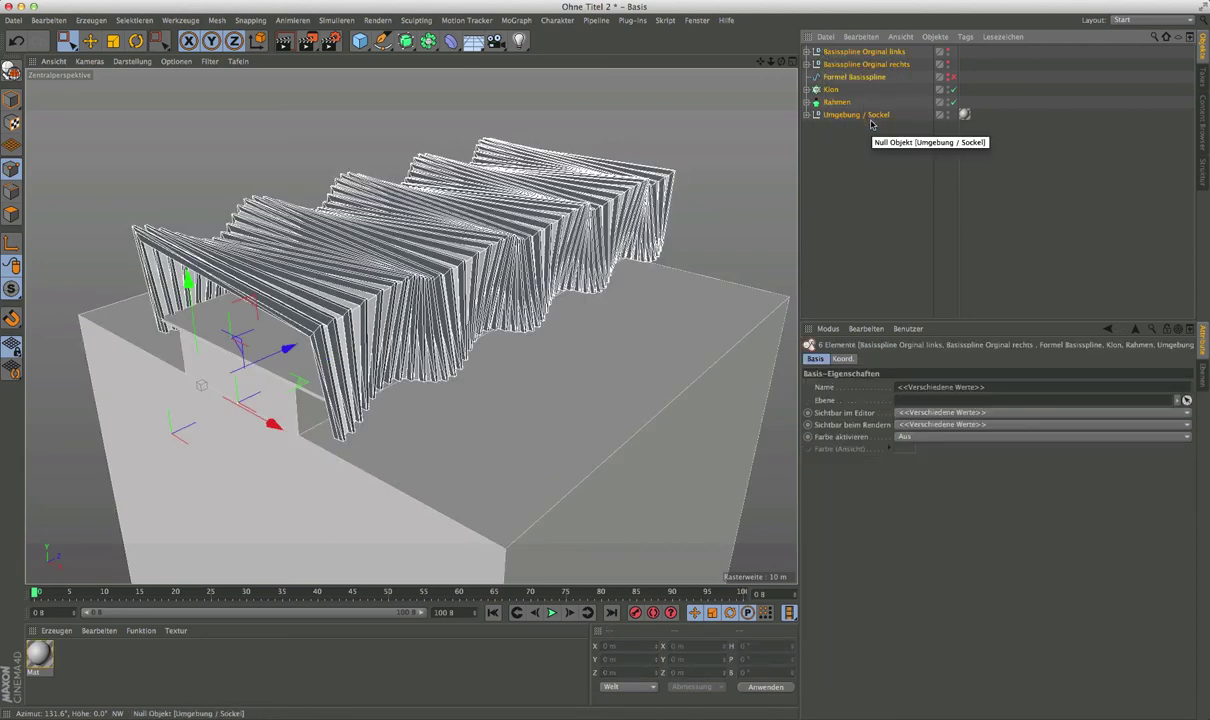
click(701, 22)
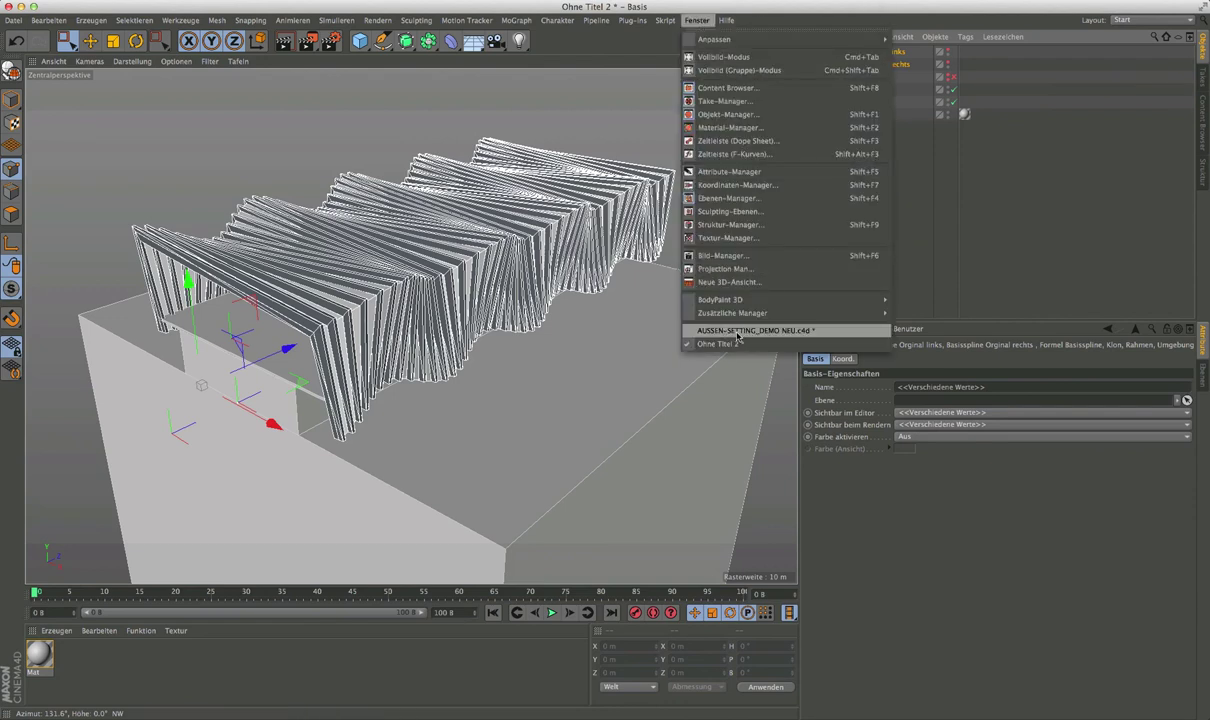
Paste the six canopy objects into AUSSEN-SETTING_DEMO NEU.c4d and hide Klon Raummodul.
click(755, 331)
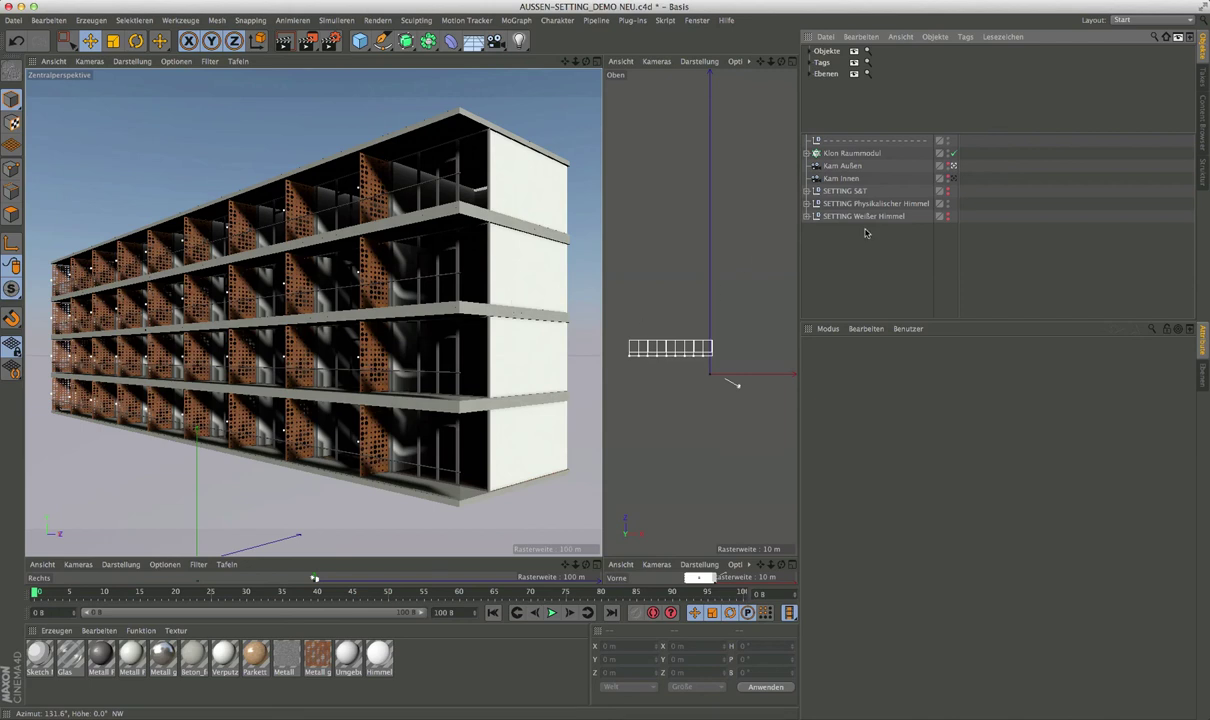
key(ctrl+v)
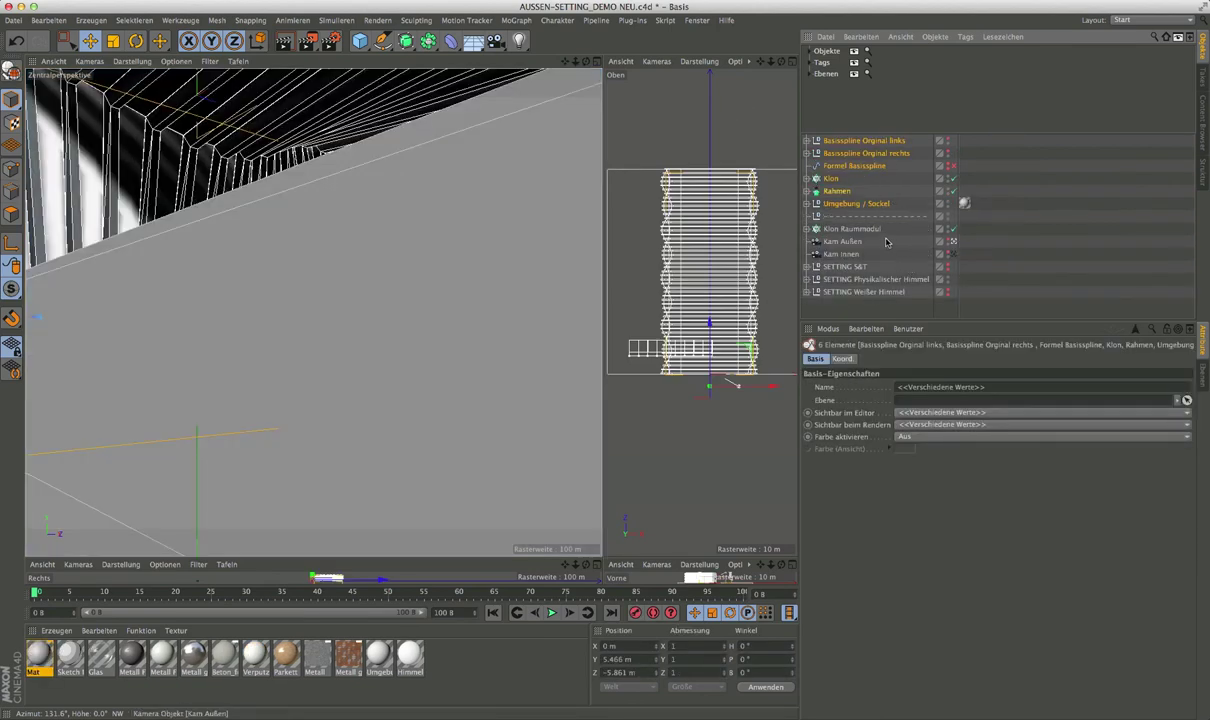
click(949, 229)
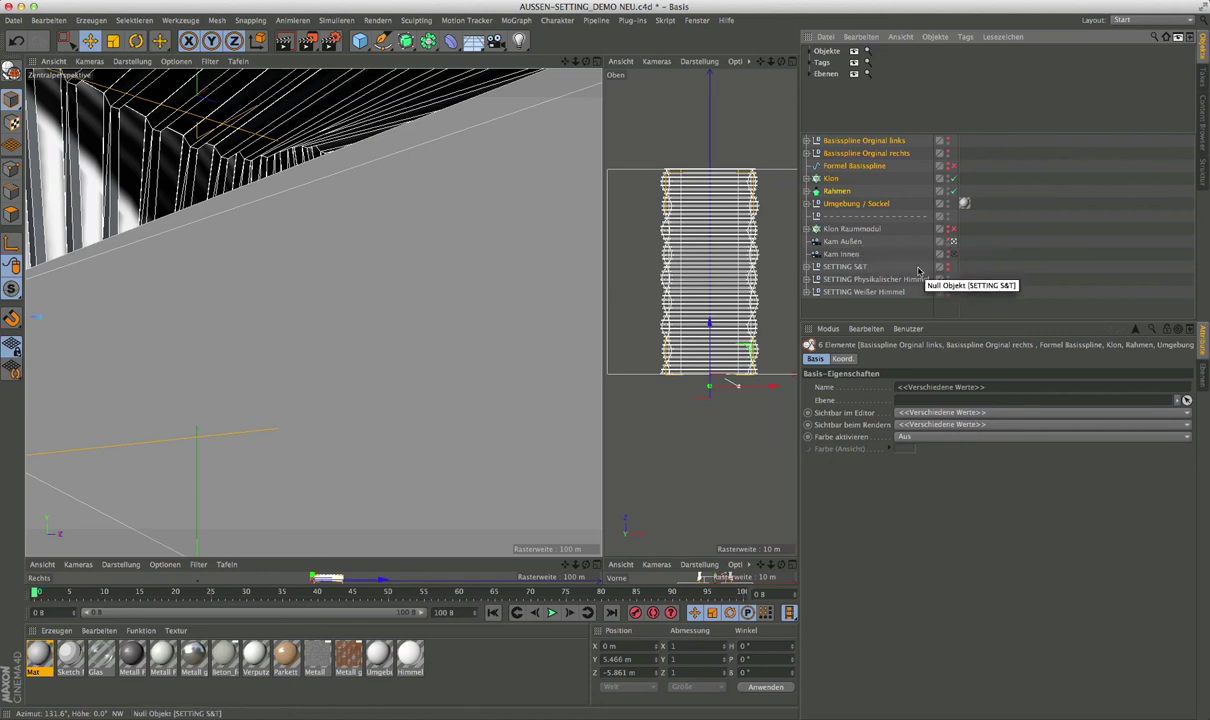
Select Kam Außen and dolly and tilt it to frame the whole canopy on its base.
click(845, 242)
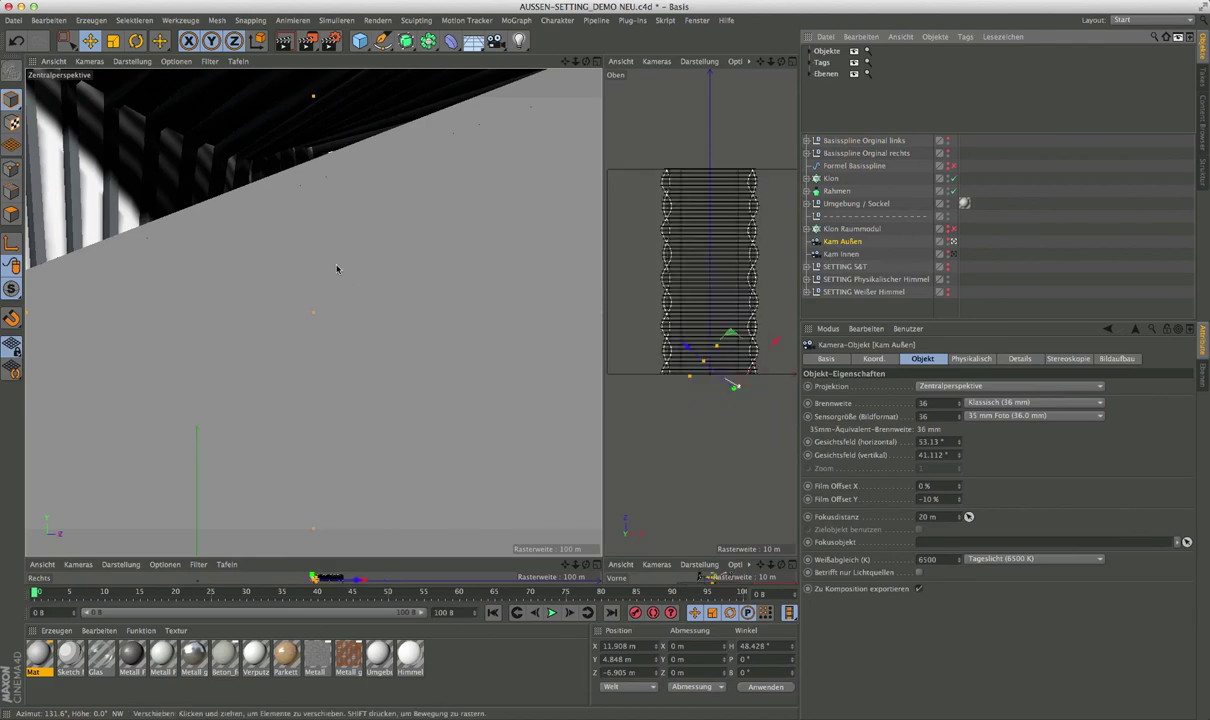
scroll(338, 267, down, 3)
scroll(319, 270, down, 5)
scroll(180, 316, down, 3)
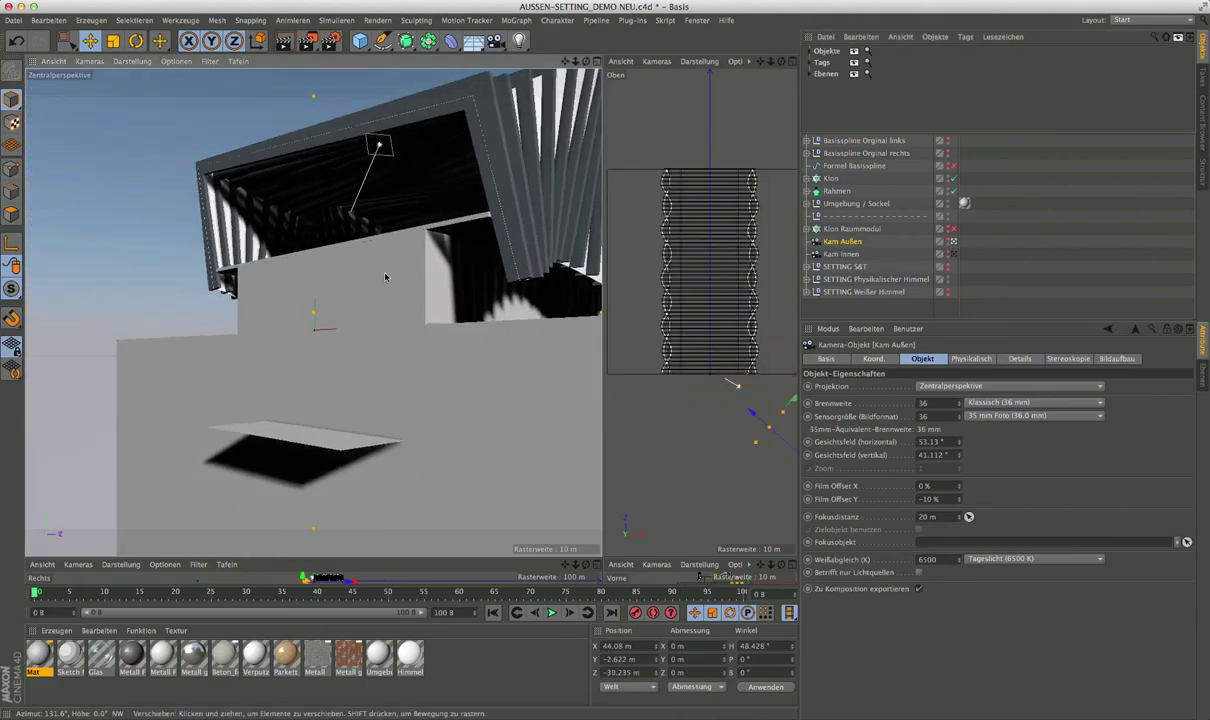
scroll(180, 316, down, 3)
scroll(310, 363, down, 4)
alt+drag(310, 363, 343, 376)
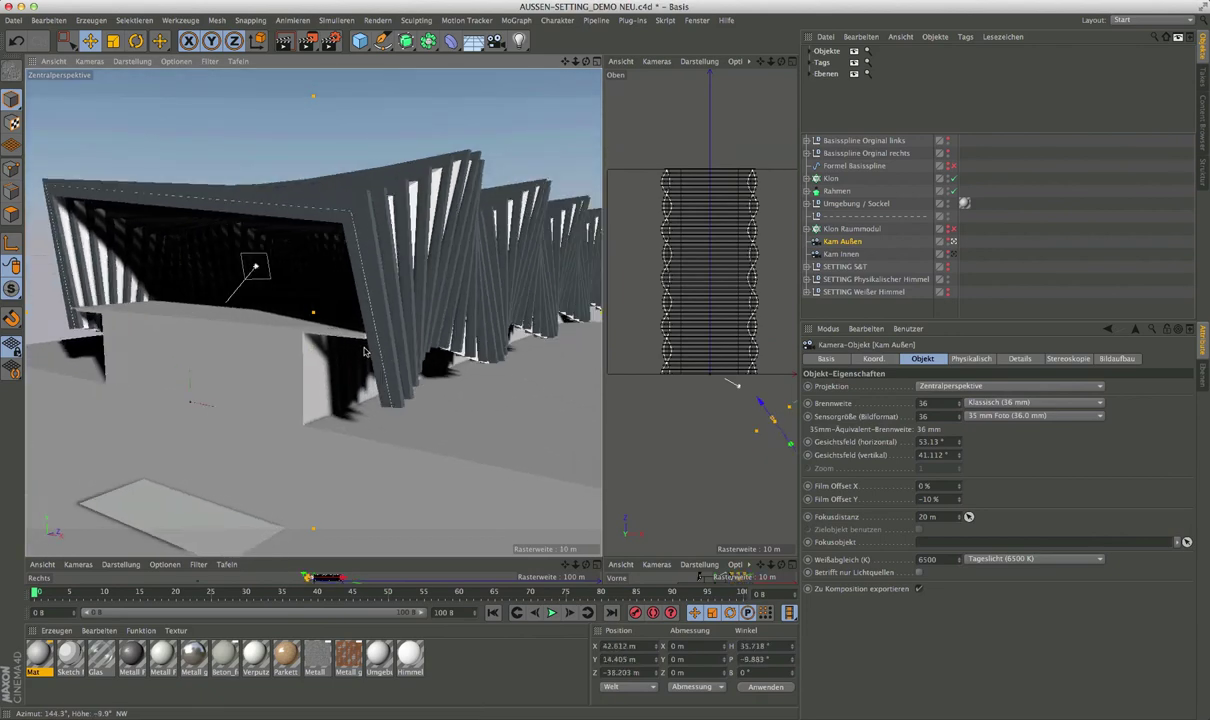
scroll(341, 377, down, 3)
scroll(341, 377, down, 2)
scroll(340, 378, down, 2)
alt+drag(341, 377, 310, 390)
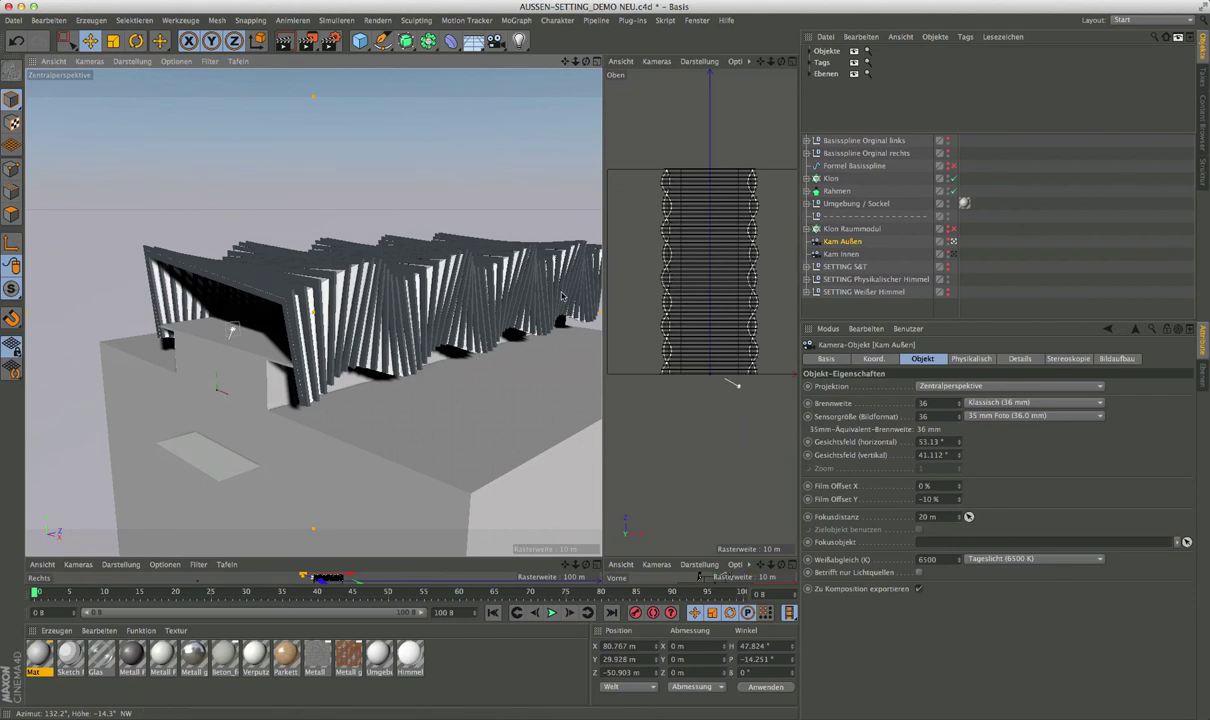
click(211, 459)
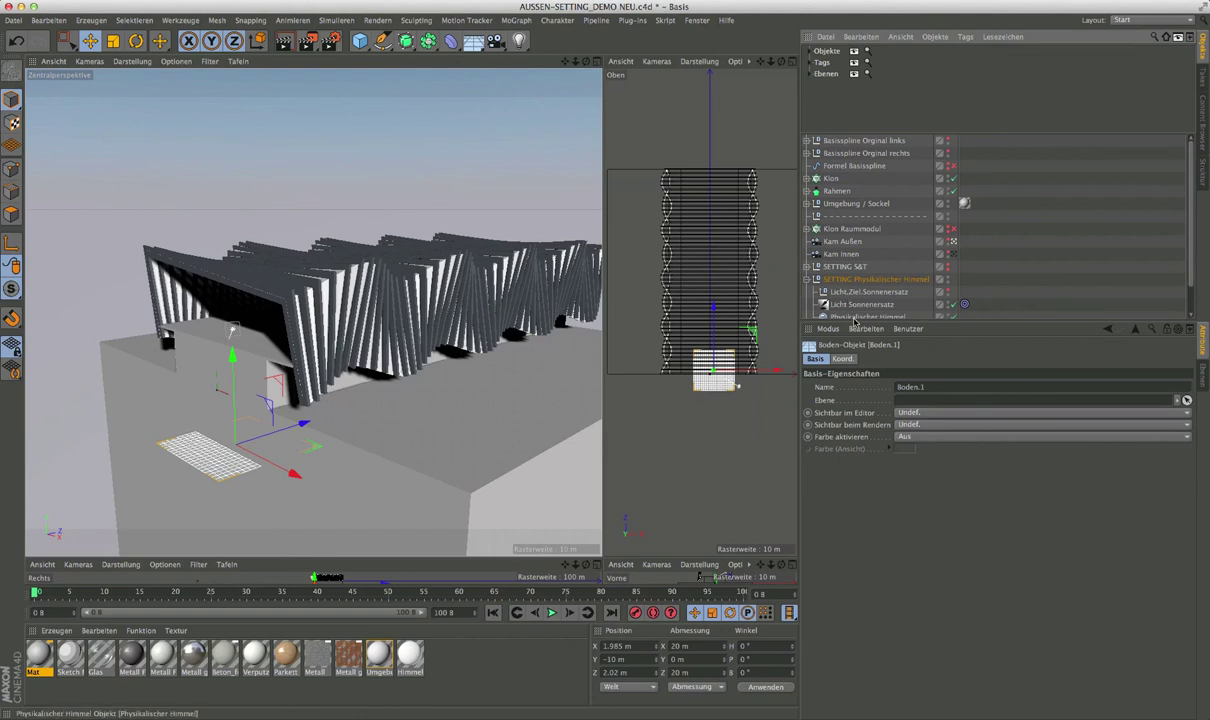
Expand SETTING Physikalischer Himmel and set Boden.1's editor and render visibility to Aus.
click(807, 281)
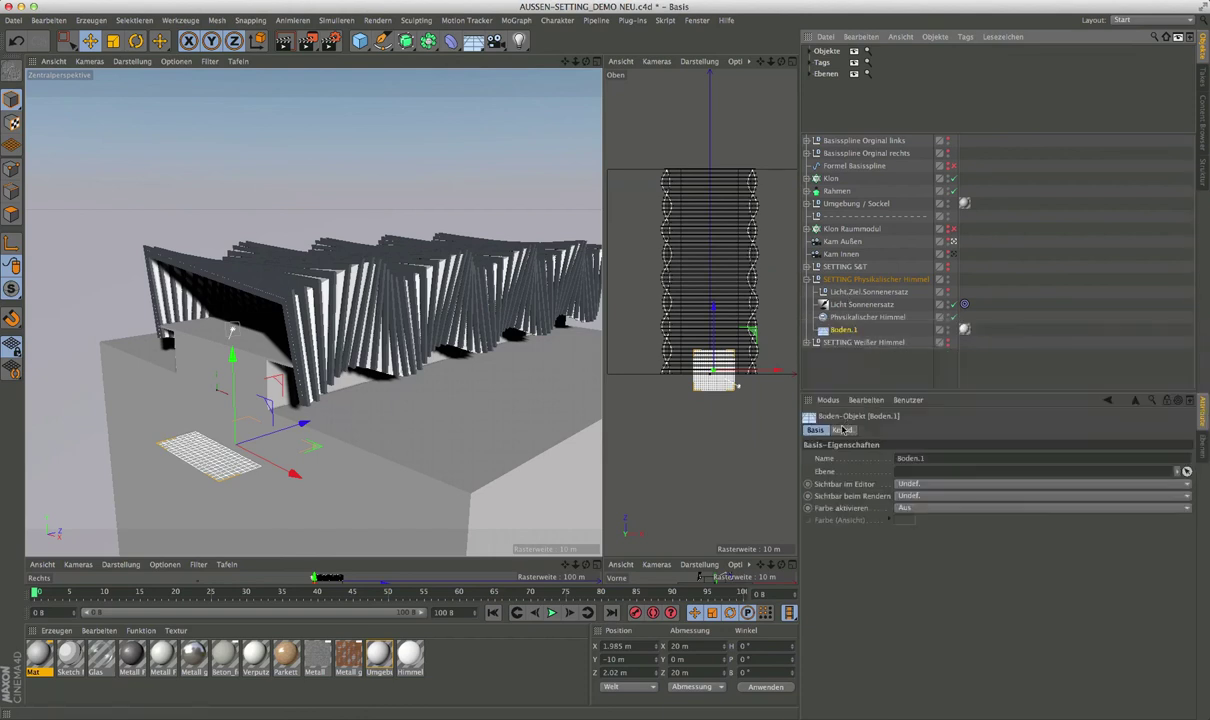
click(948, 328)
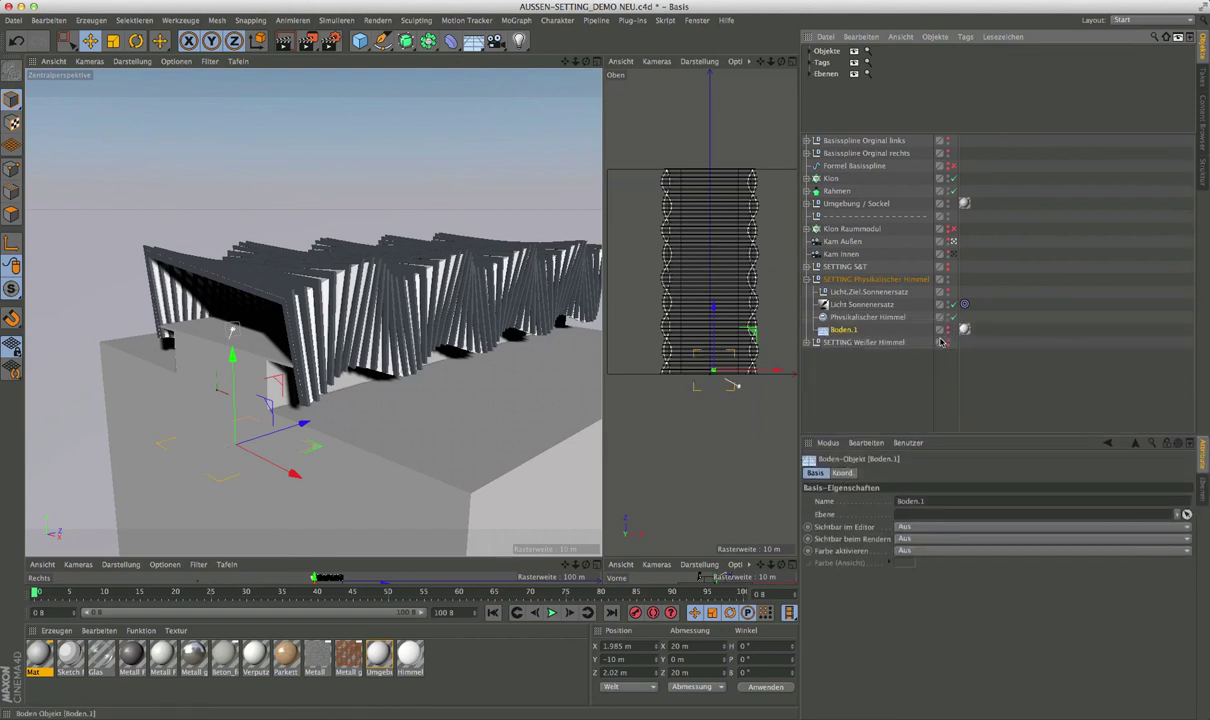
mouse_move(290, 400)
alt+mouse_down()
mouse_move(293, 414)
mouse_move(90, 460)
alt+mouse_up()
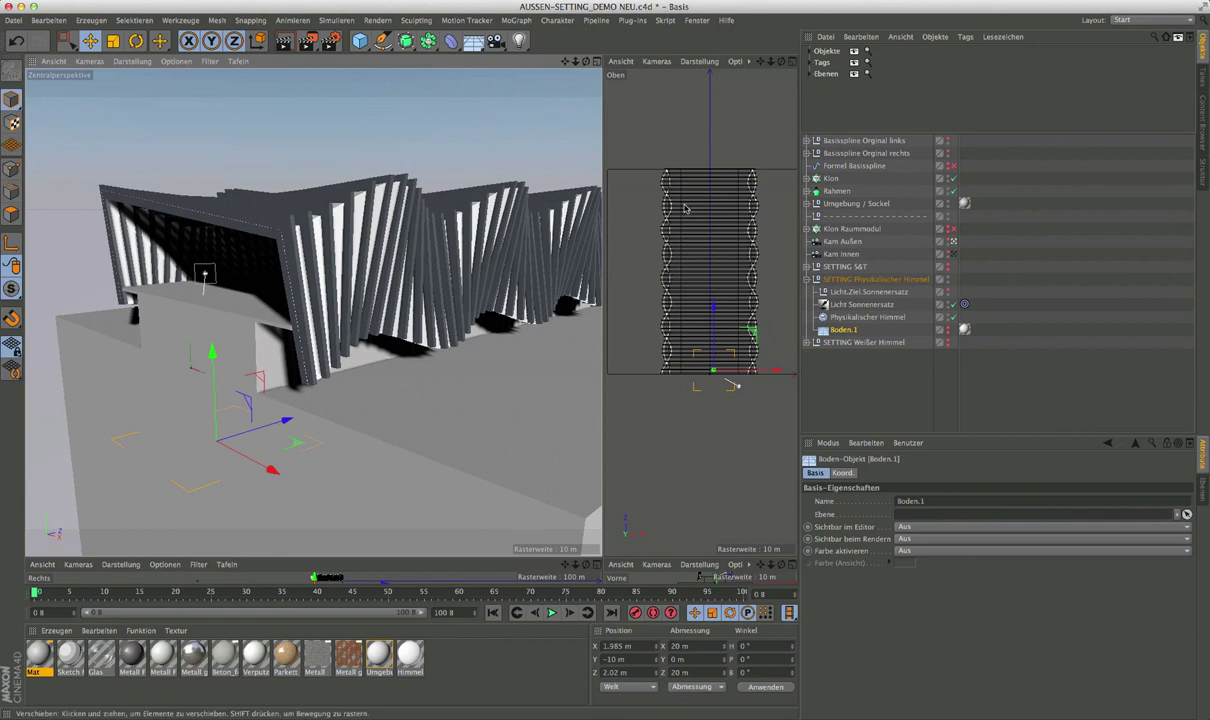
Rename Klon to 'Klon Glas', give it the Glas material, and apply Metall Farbe, matt to the frames.
click(808, 280)
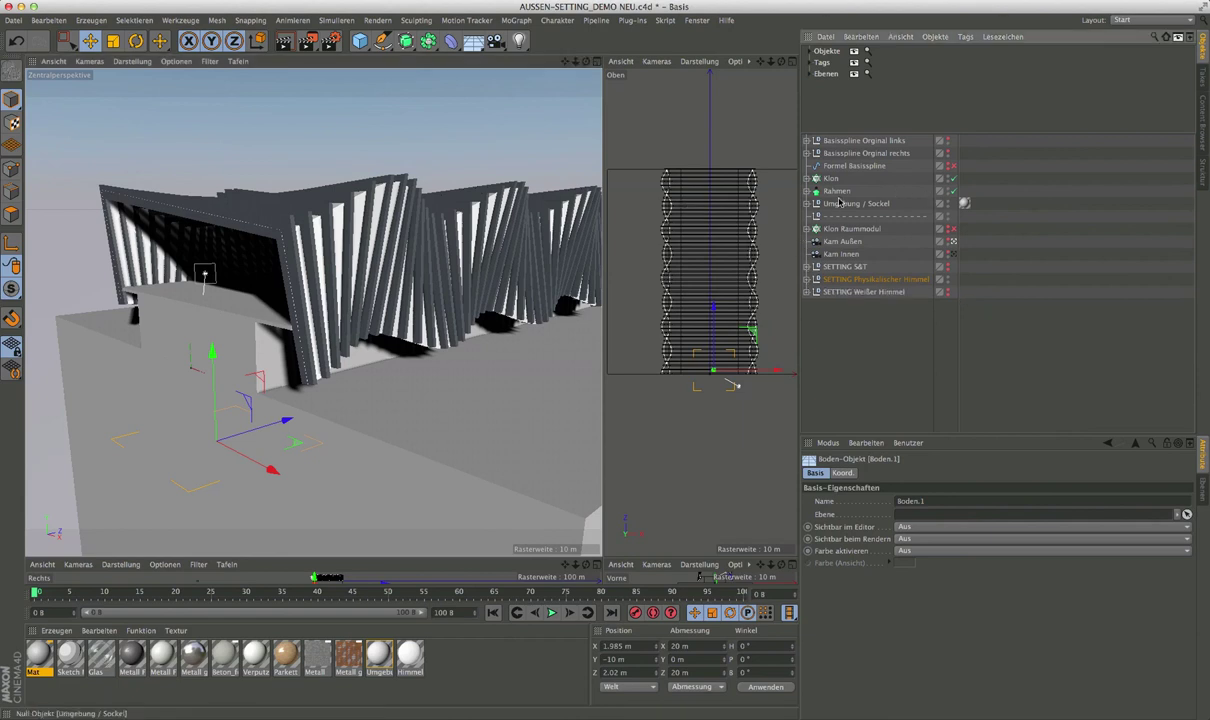
click(840, 179)
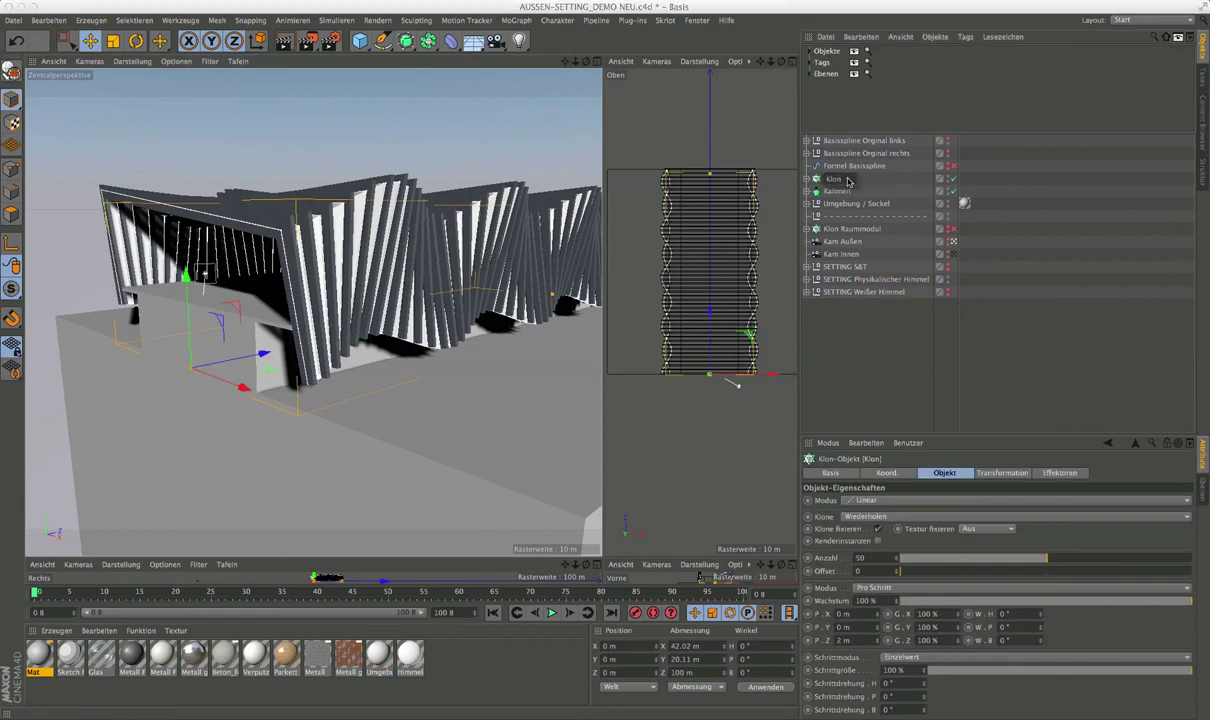
double_click(848, 180)
click(854, 184)
text(Glas)
key(Return)
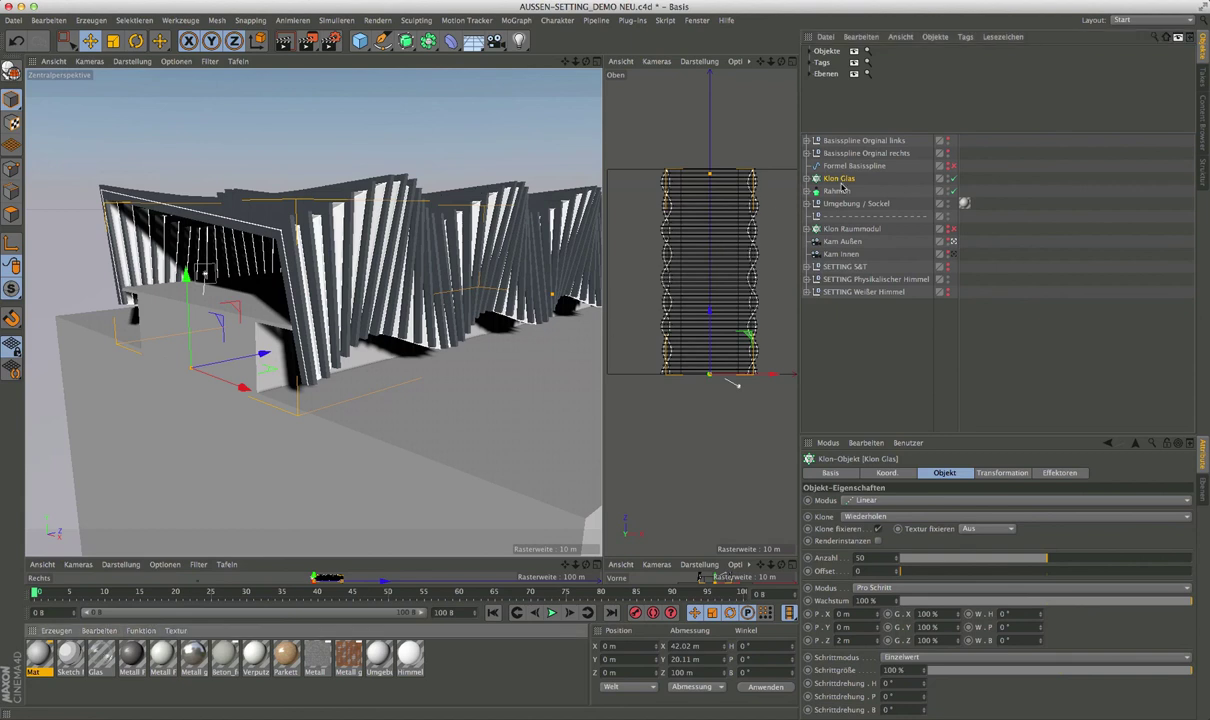
drag(101, 655, 838, 179)
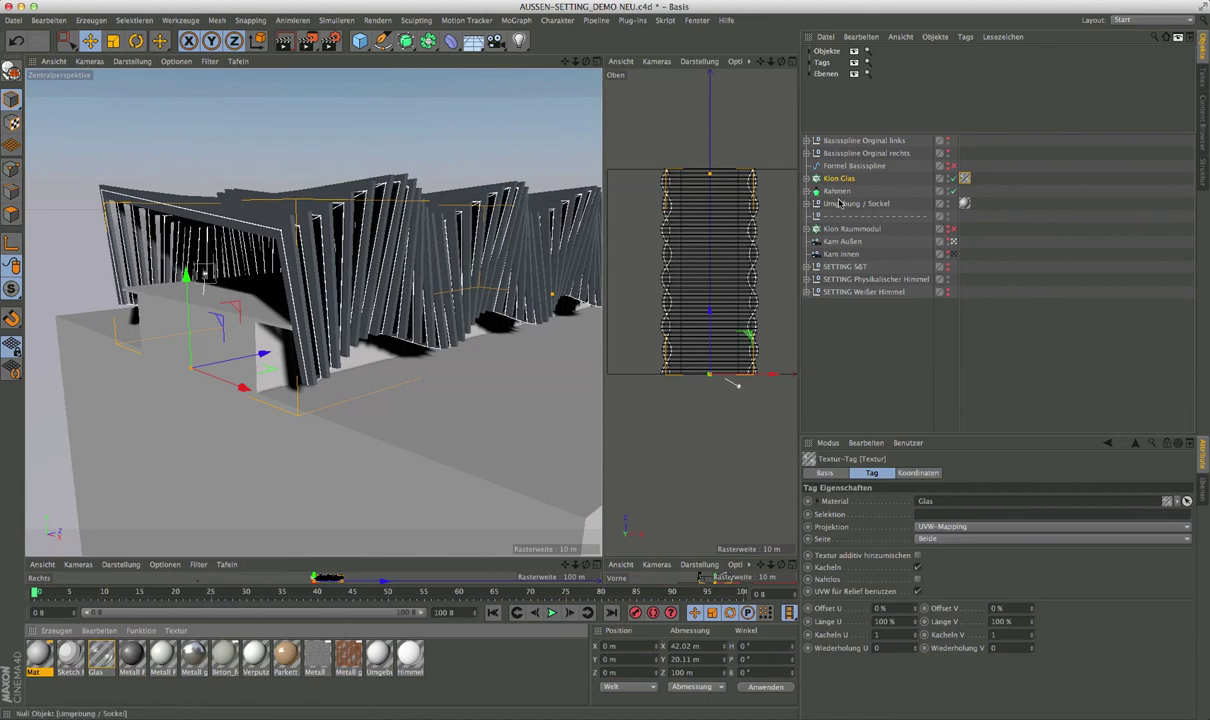
click(164, 657)
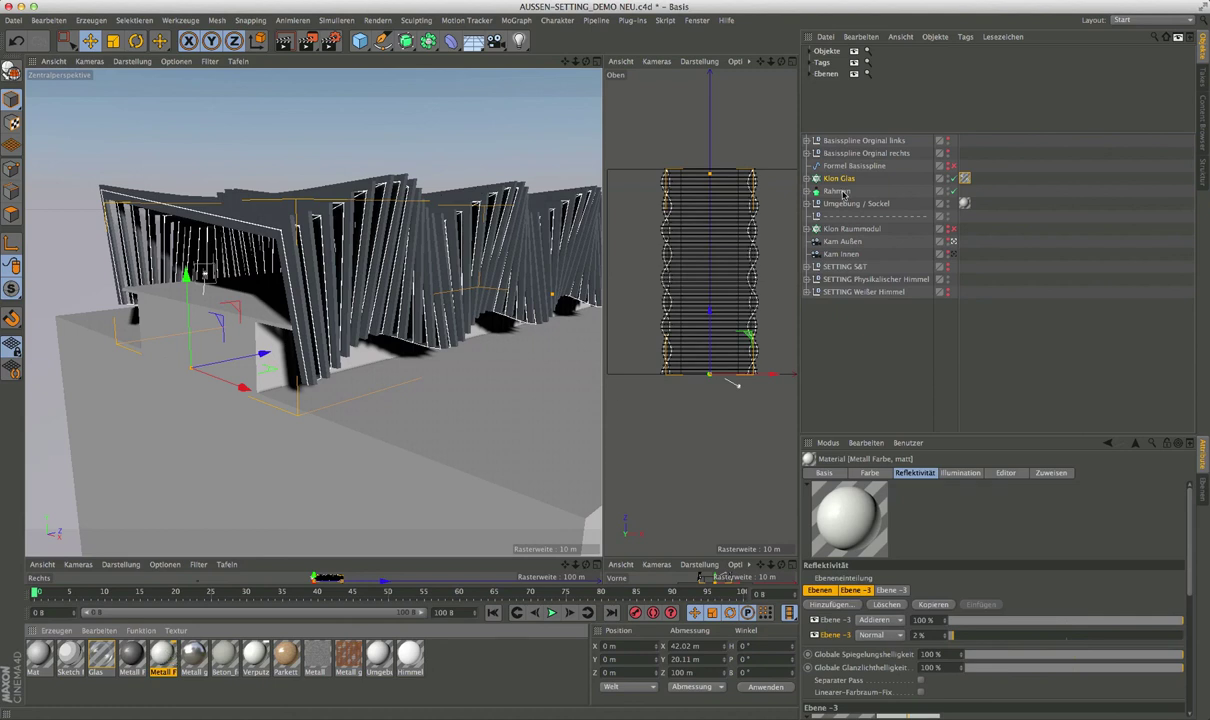
drag(840, 193, 838, 191)
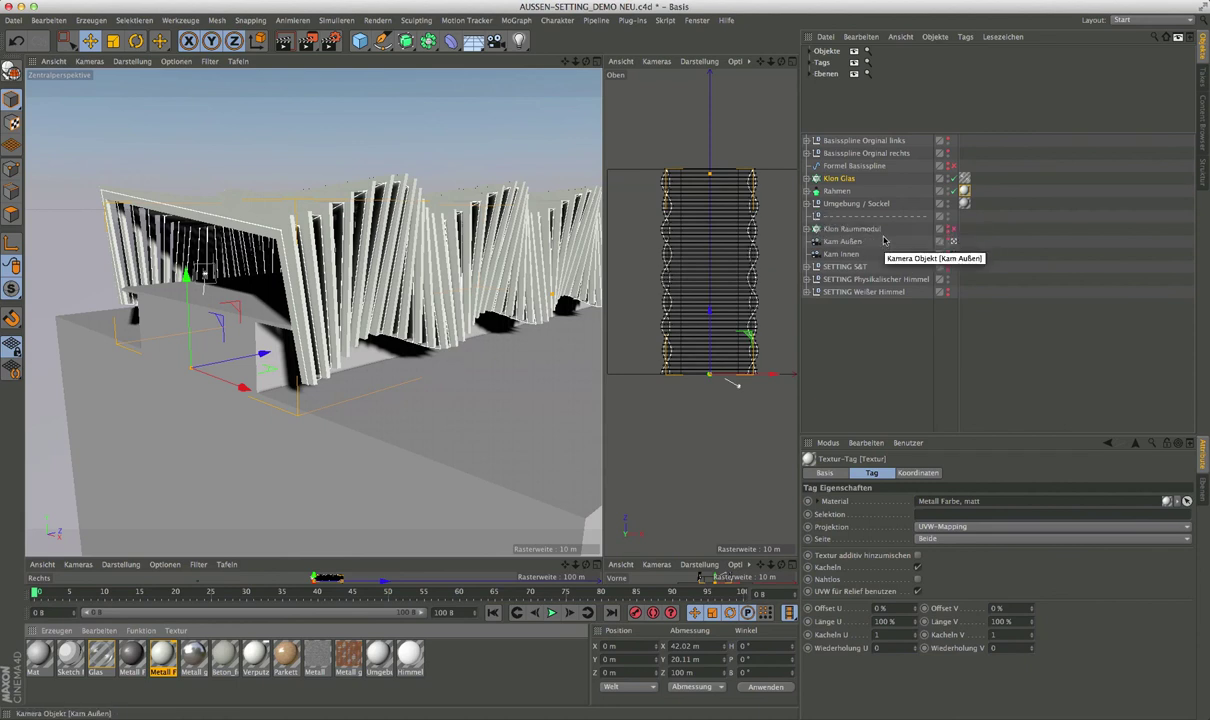
Move the Beton_fein texture tag from Raum onto the Umgebung / Sockel base group.
click(845, 205)
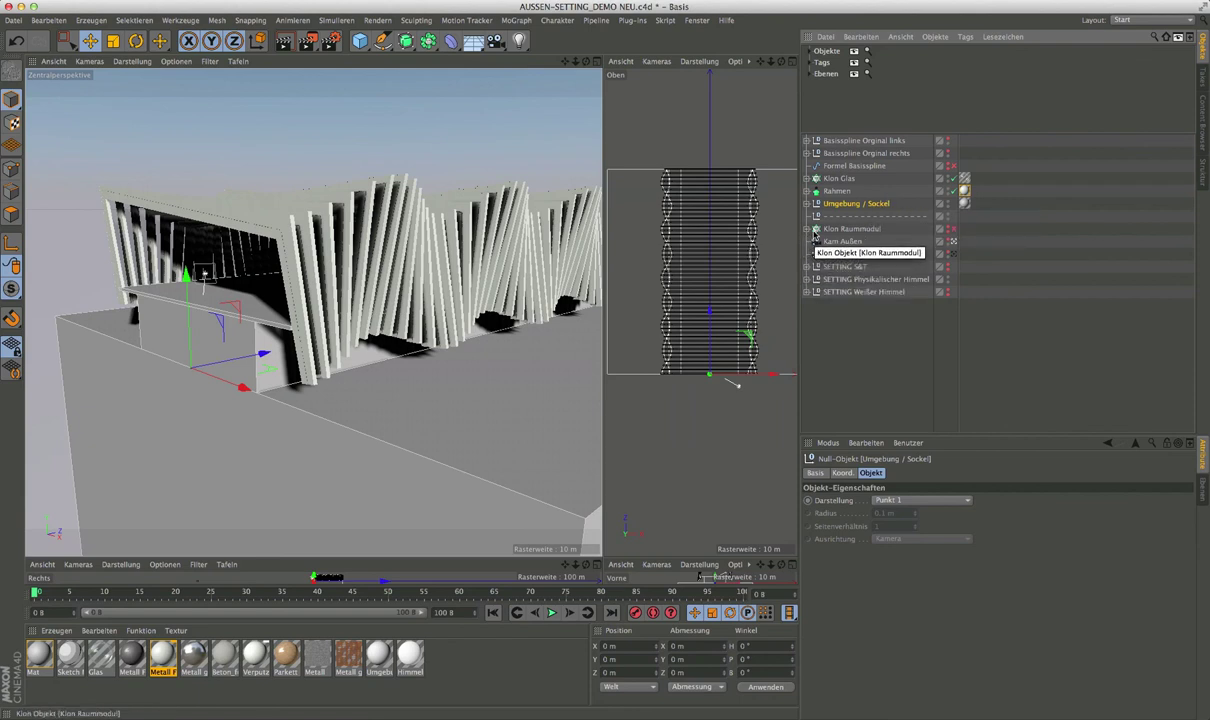
click(806, 229)
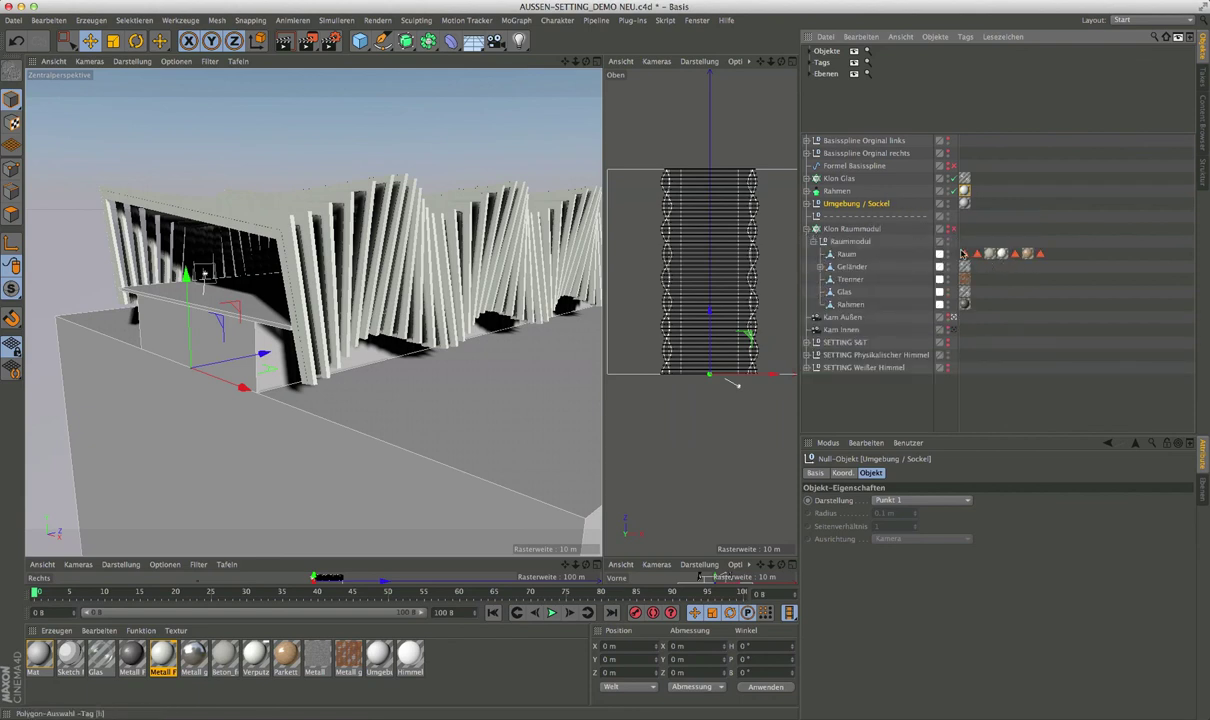
drag(988, 254, 977, 204)
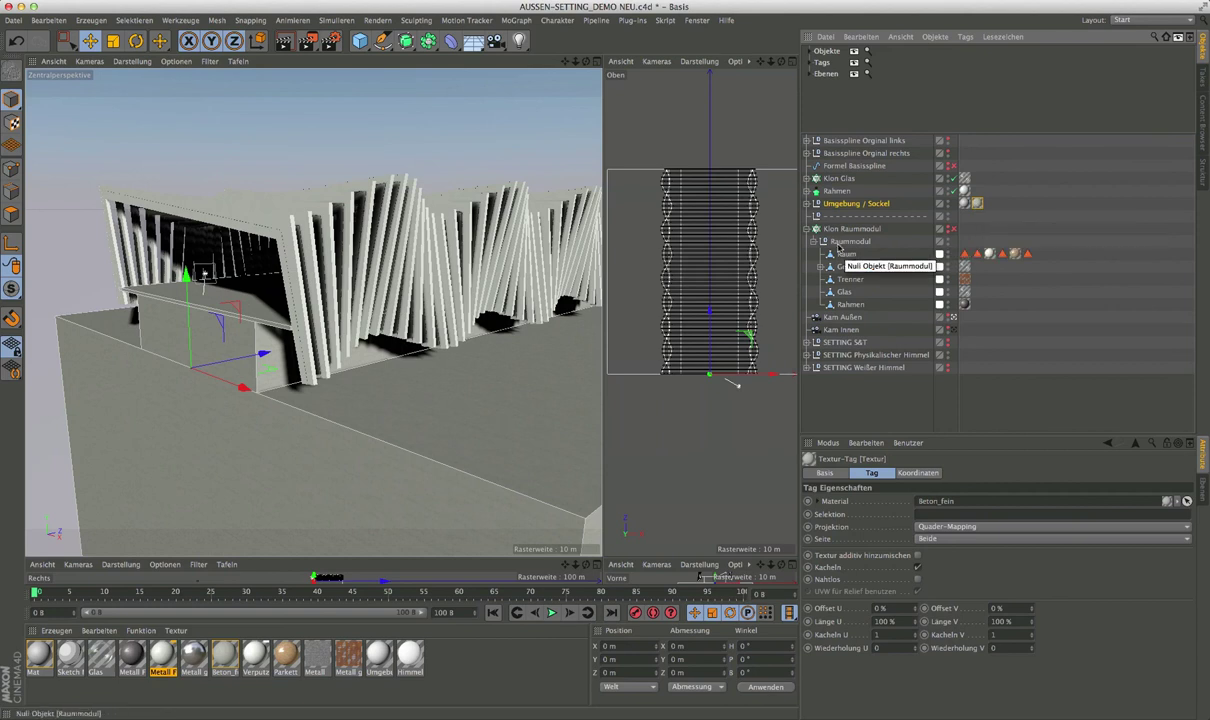
click(807, 229)
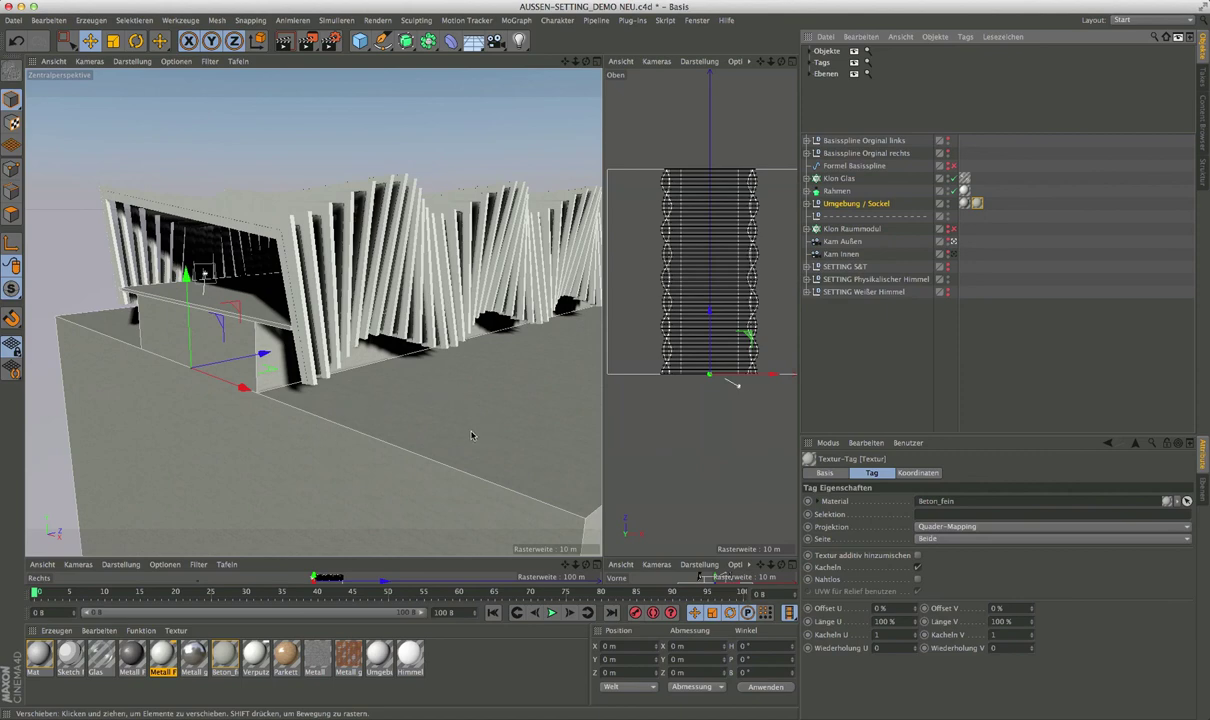
scroll(358, 404, up, 3)
scroll(358, 404, up, 2)
scroll(358, 404, up, 1)
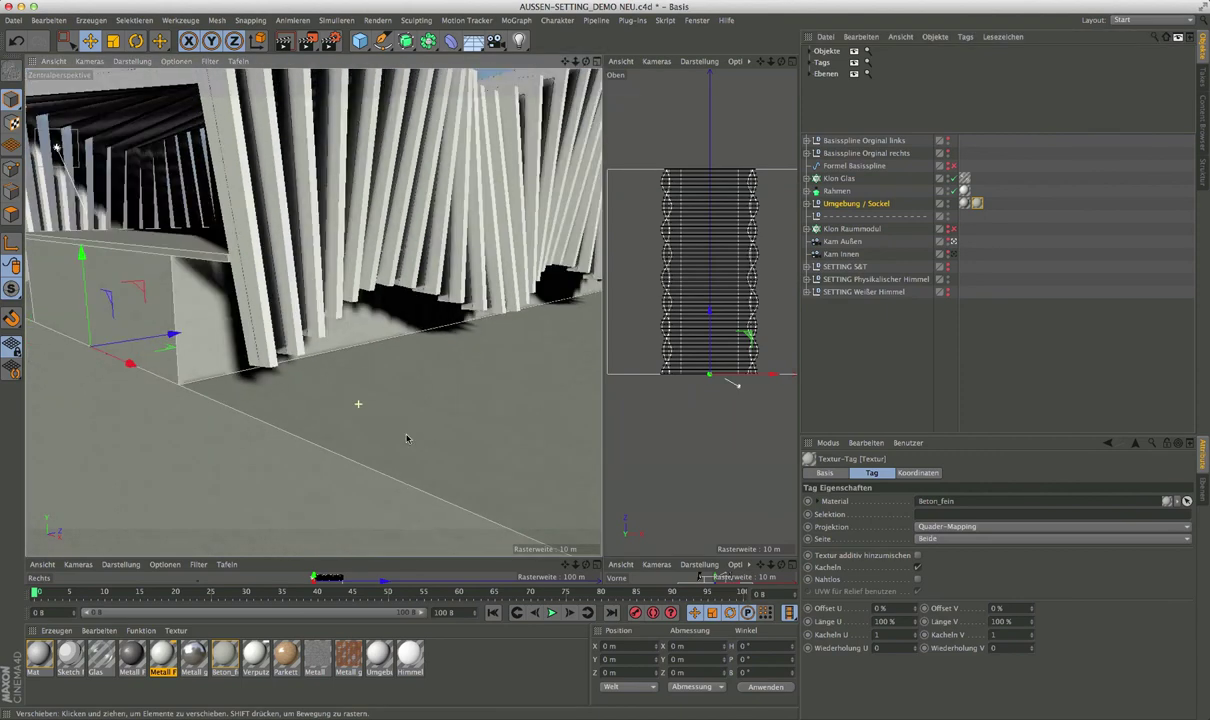
mouse_move(406, 438)
alt+mouse_down()
mouse_move(397, 457)
mouse_move(426, 419)
alt+mouse_up()
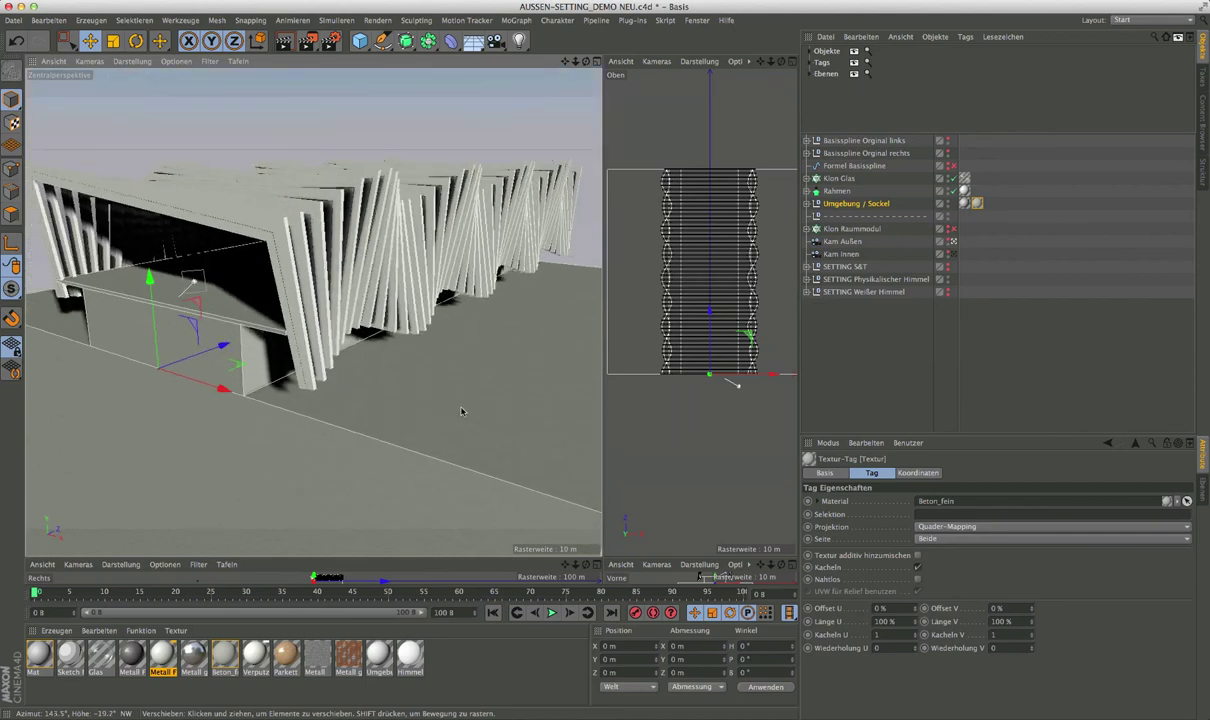
scroll(461, 411, down, 2)
scroll(437, 410, down, 2)
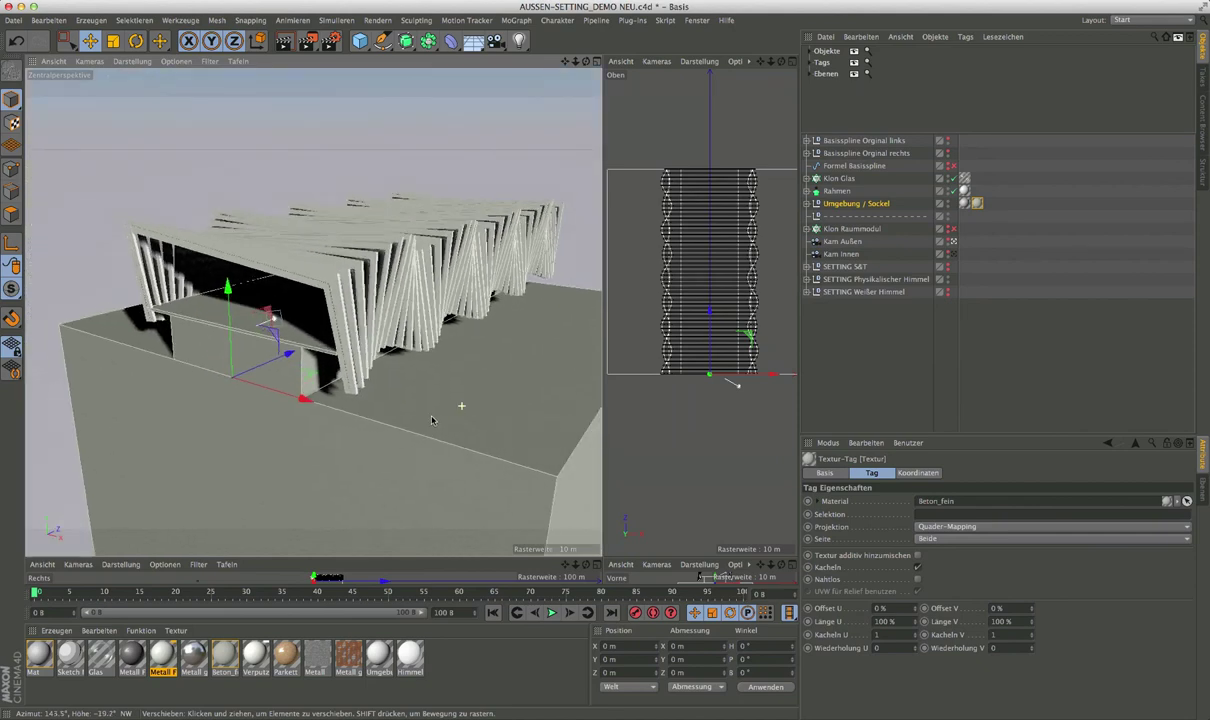
scroll(446, 414, down, 2)
mouse_move(432, 396)
alt+mouse_down()
mouse_move(405, 400)
mouse_move(431, 393)
mouse_move(448, 405)
mouse_move(416, 407)
alt+mouse_up()
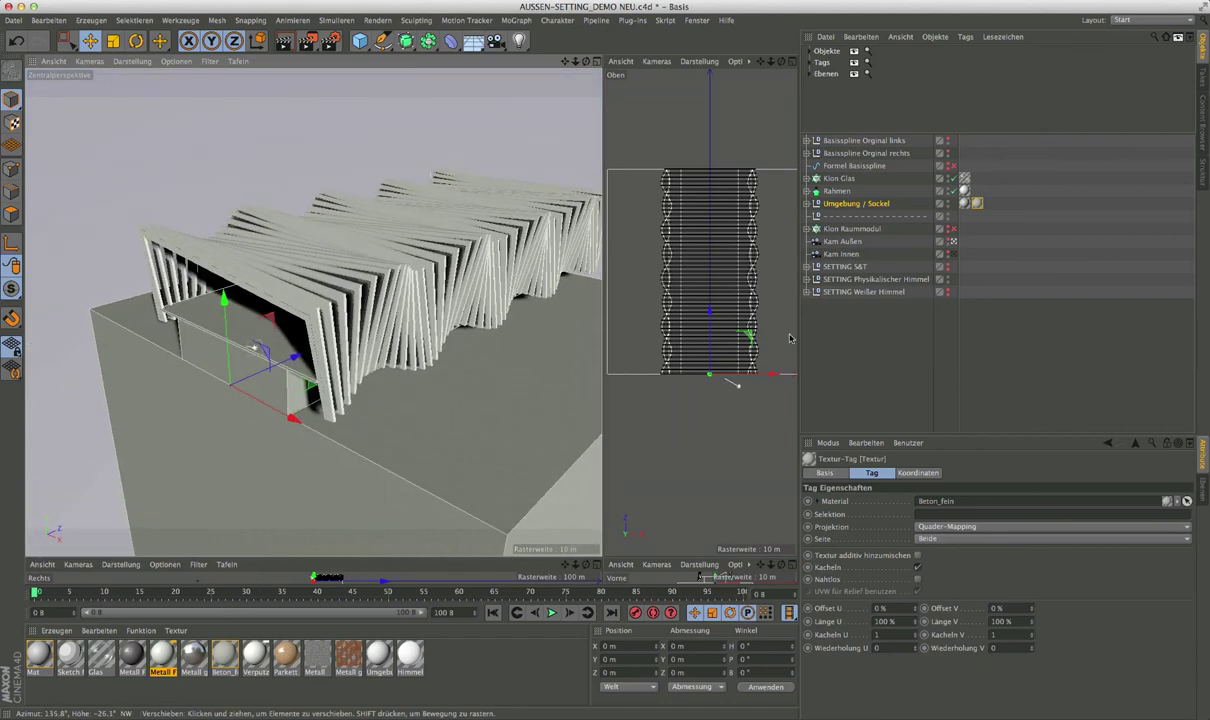
Select Licht Sonnenersatz under SETTING Physikalischer Himmel and move it in the top view.
click(880, 280)
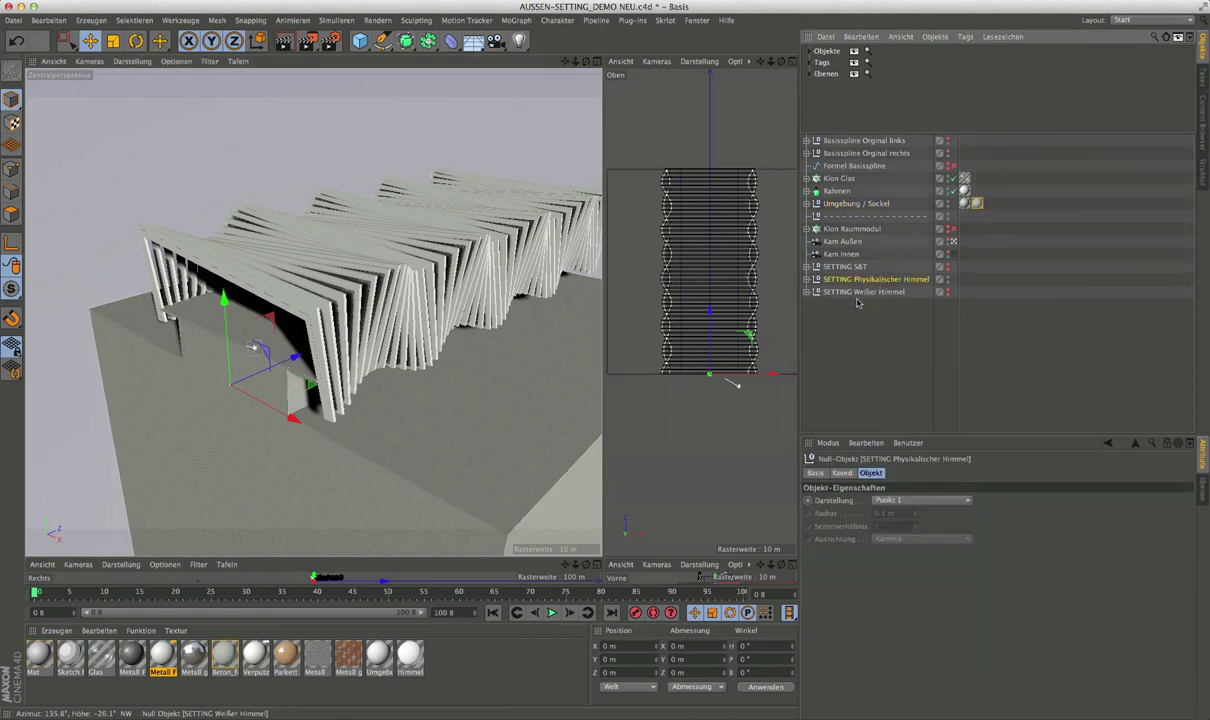
click(807, 279)
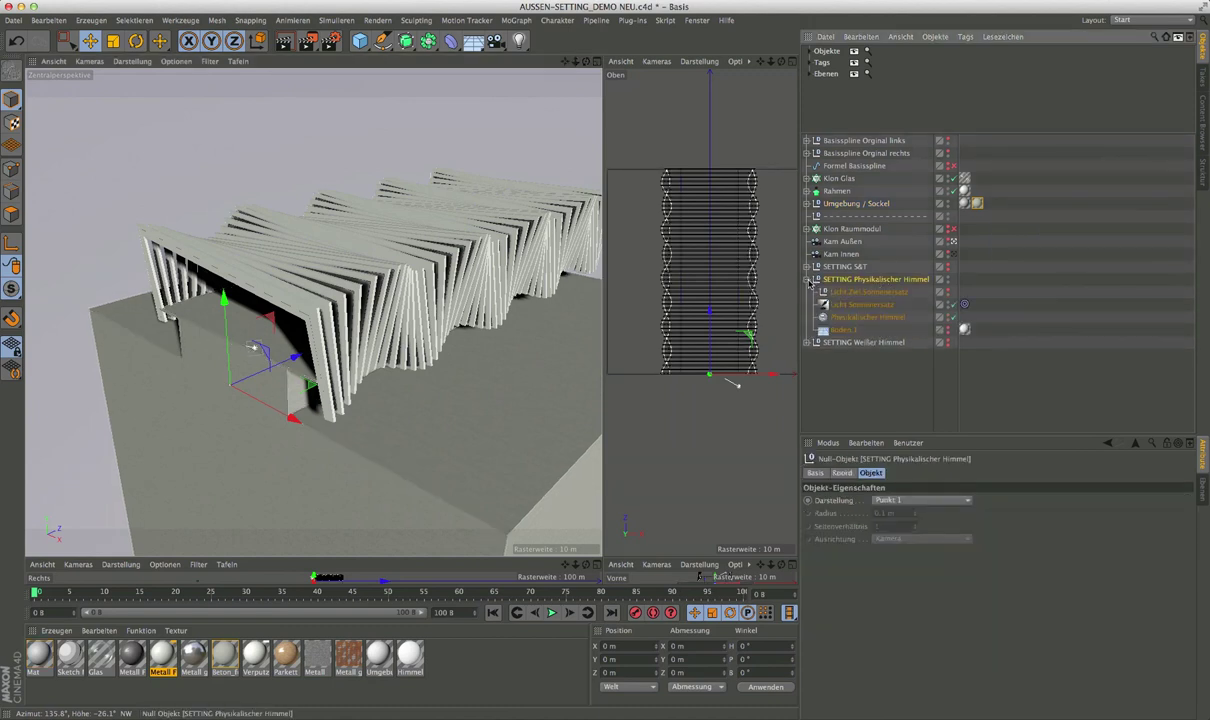
click(856, 304)
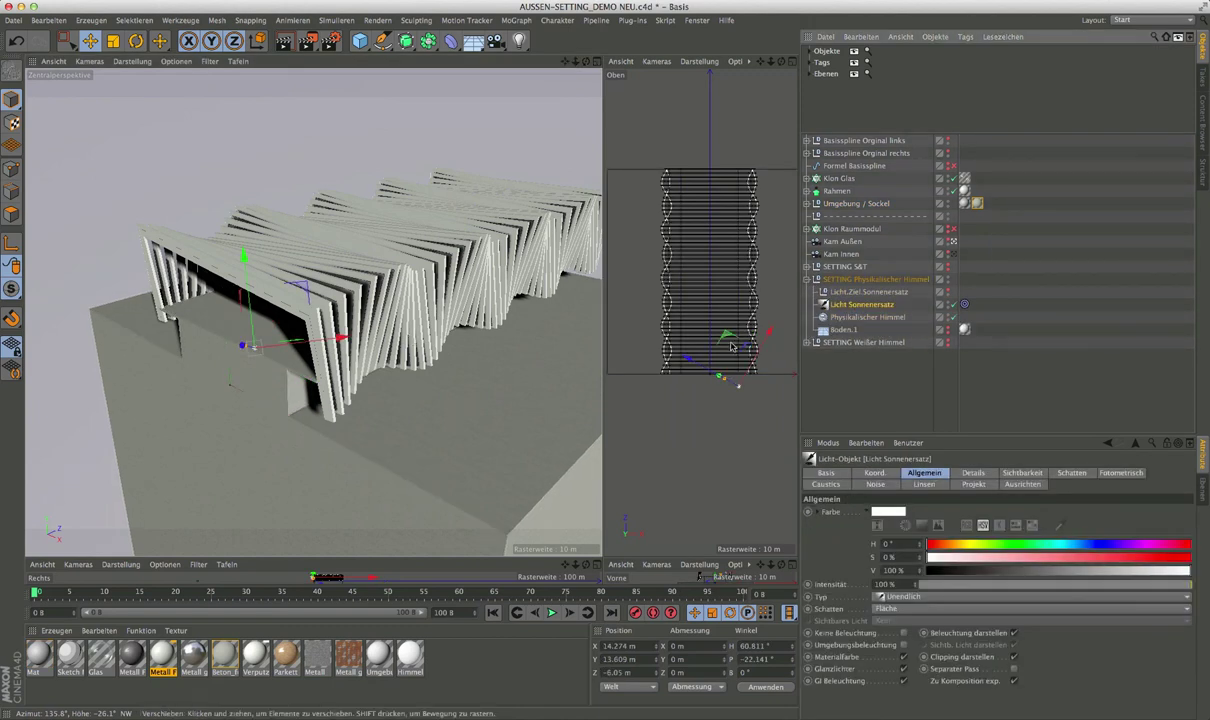
mouse_move(731, 378)
mouse_down()
mouse_move(685, 358)
mouse_move(676, 378)
mouse_up()
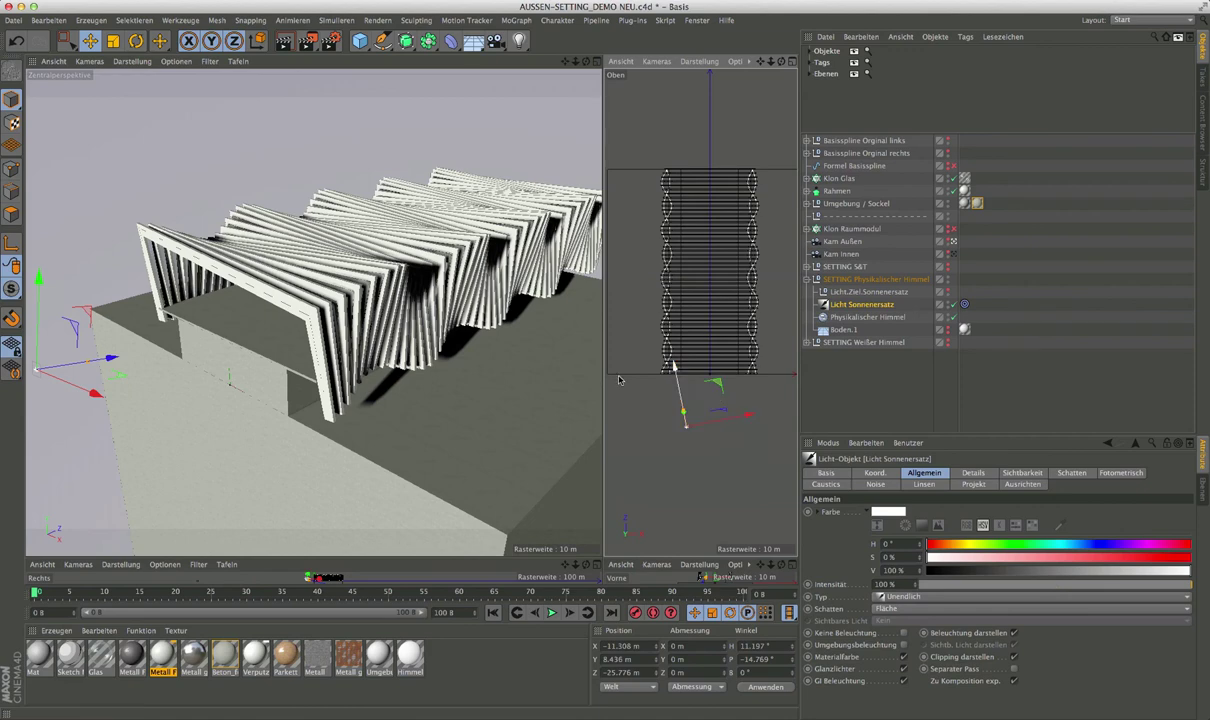
Turn on Optionen > Schatten in the perspective view to see the canopy's shadows.
click(166, 62)
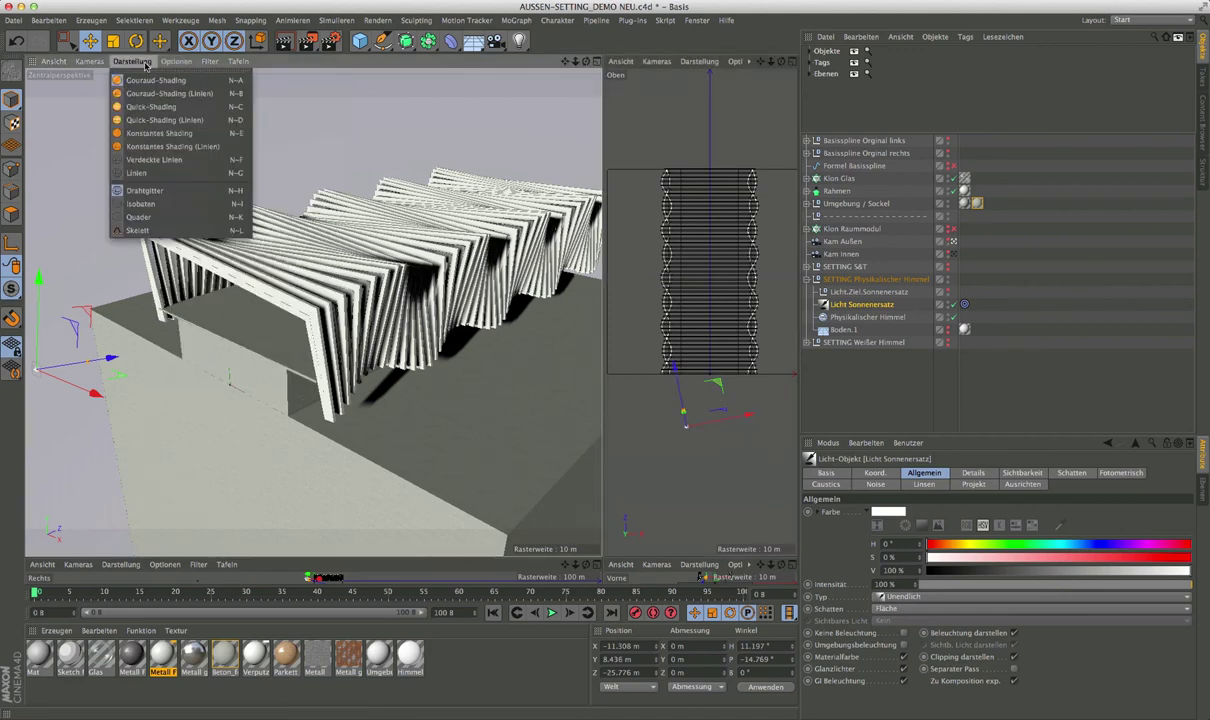
mouse_move(176, 61)
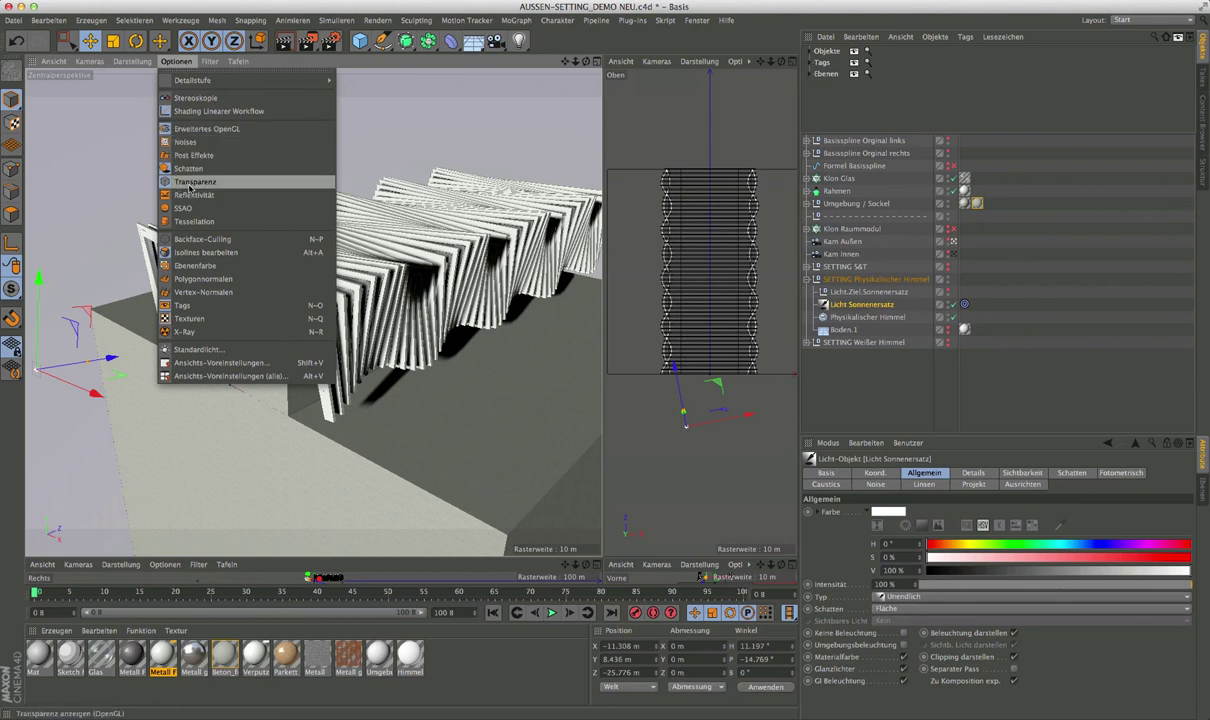
click(214, 169)
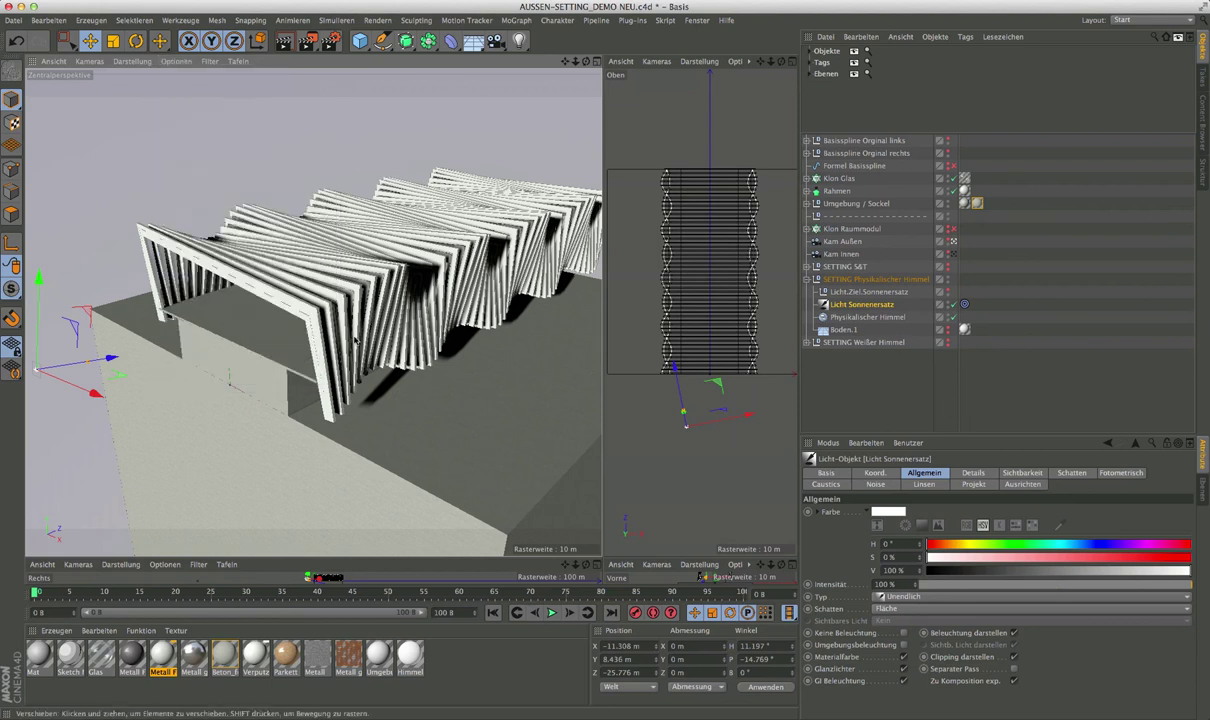
mouse_move(355, 338)
alt+mouse_down()
mouse_move(204, 272)
mouse_move(437, 341)
mouse_move(371, 326)
mouse_move(345, 342)
alt+mouse_up()
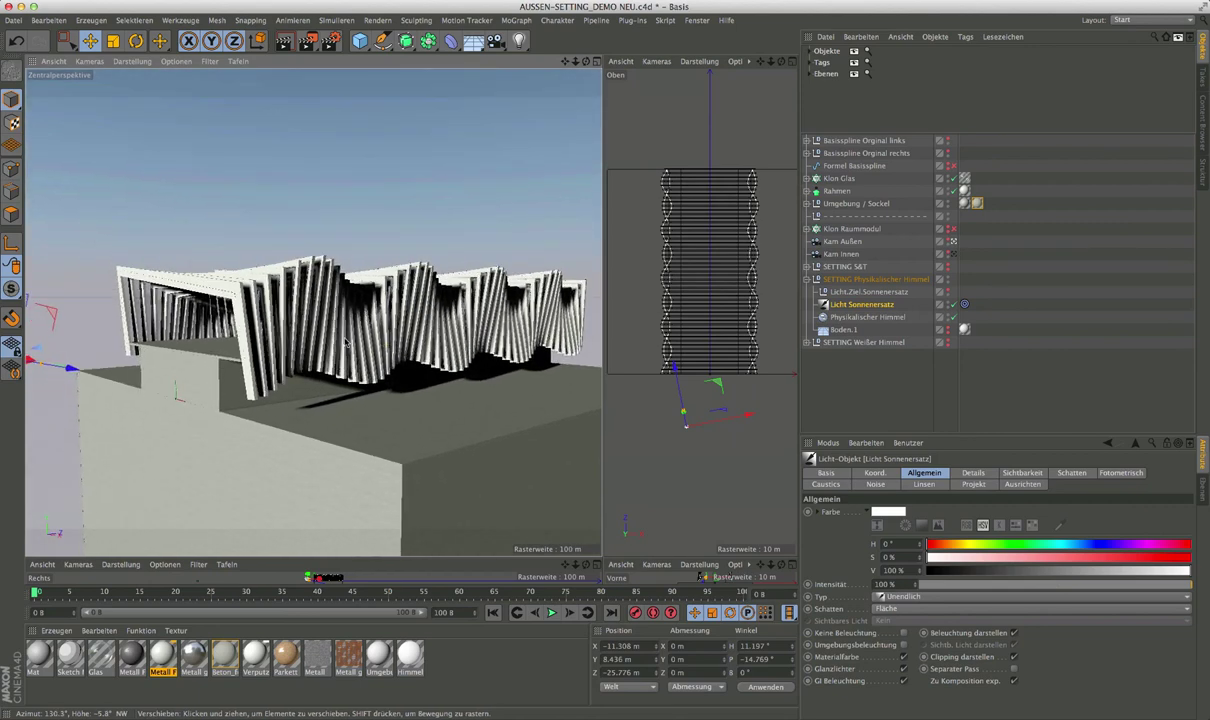
alt+right_drag(345, 342, 383, 340)
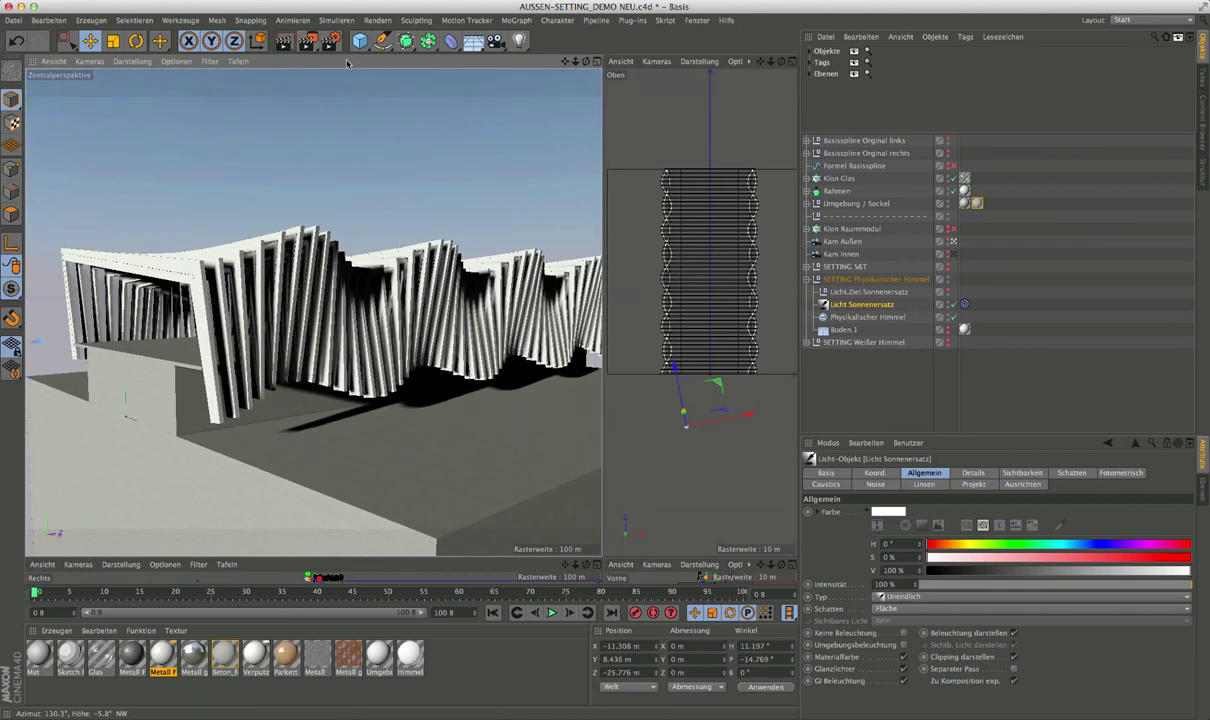
click(807, 279)
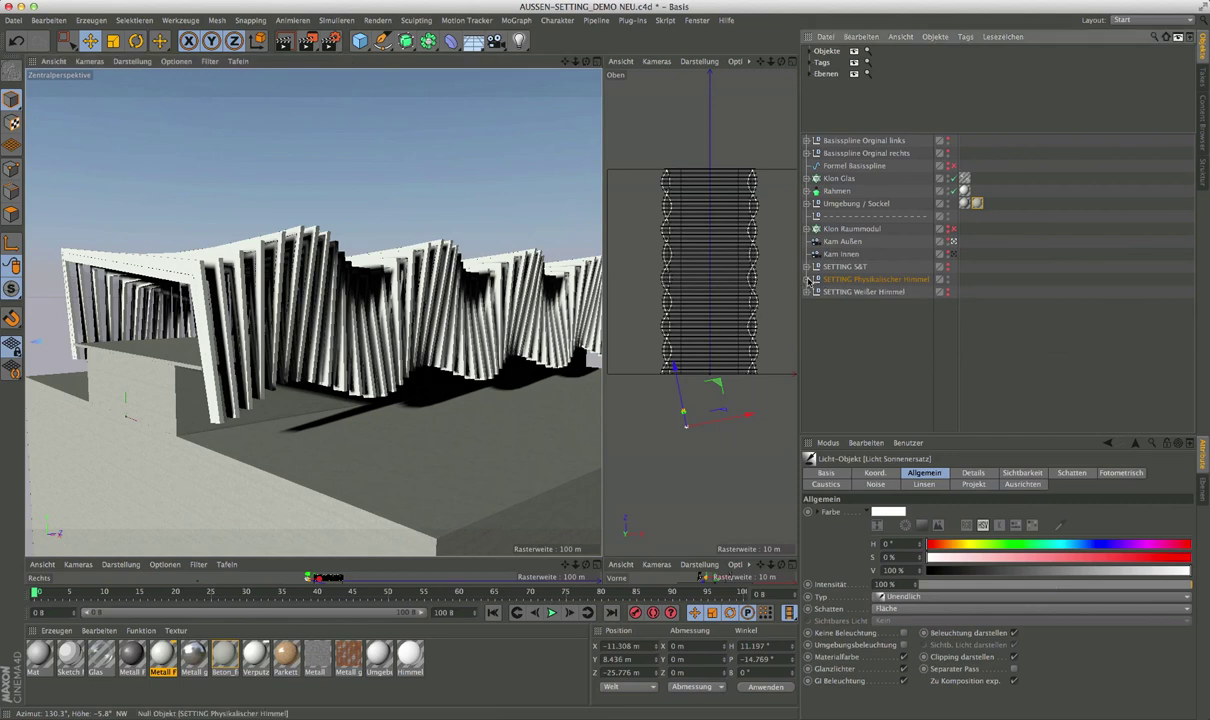
Make GI-Setting PREVIEW the active render preset, then render the exterior canopy view.
click(331, 47)
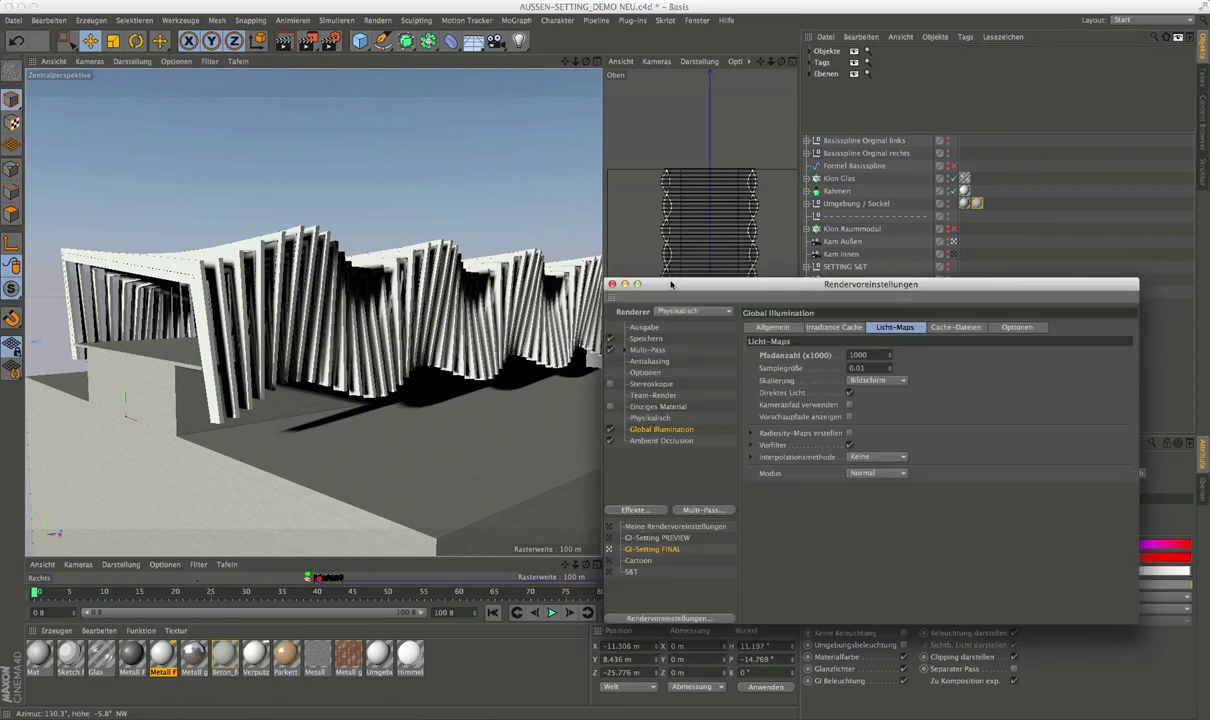
drag(633, 273, 408, 157)
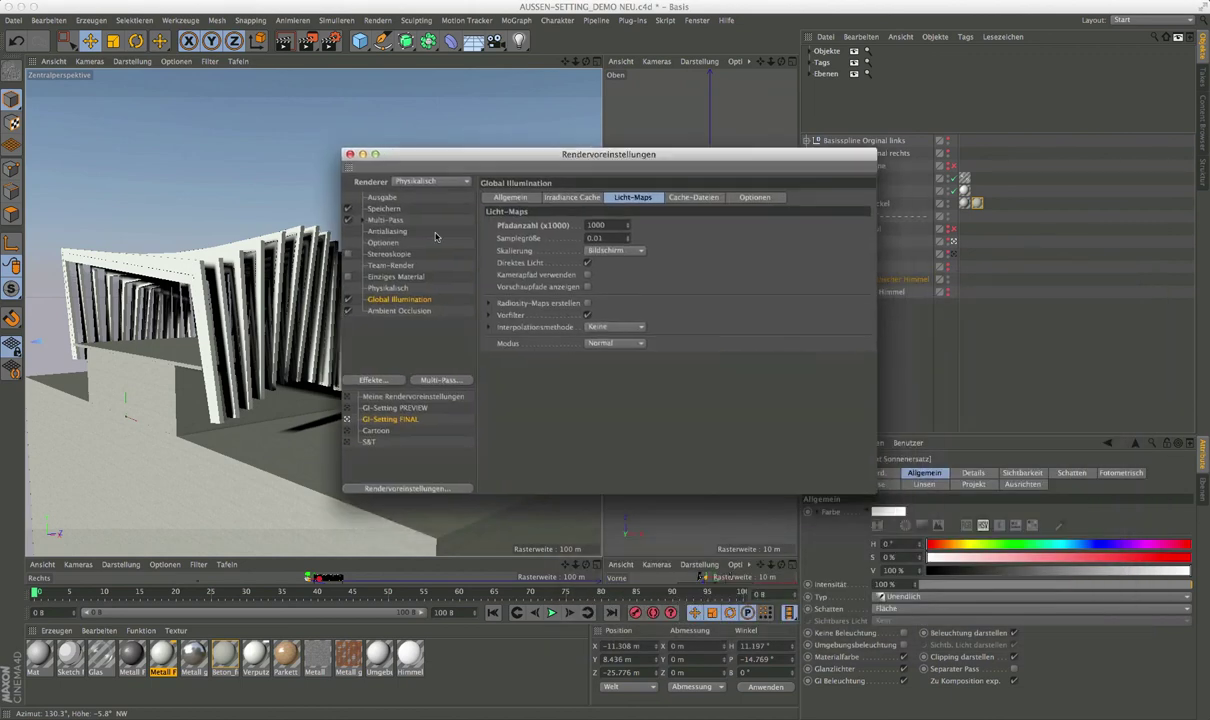
click(389, 409)
click(349, 155)
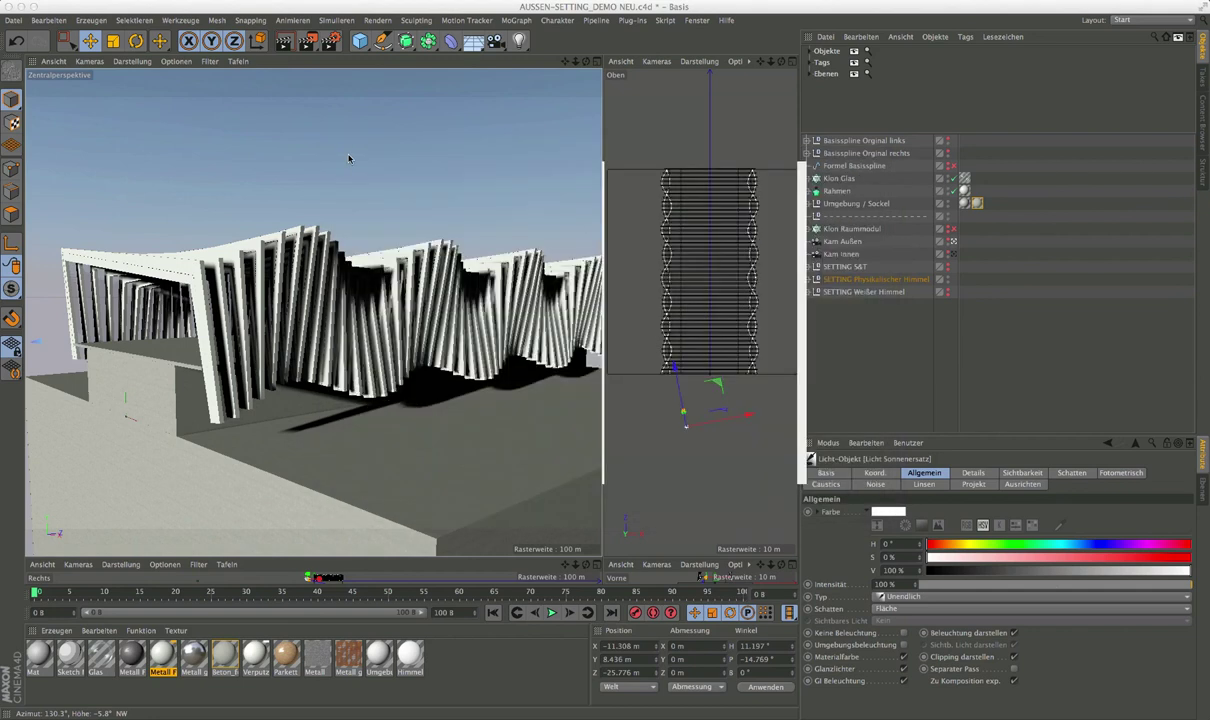
click(284, 43)
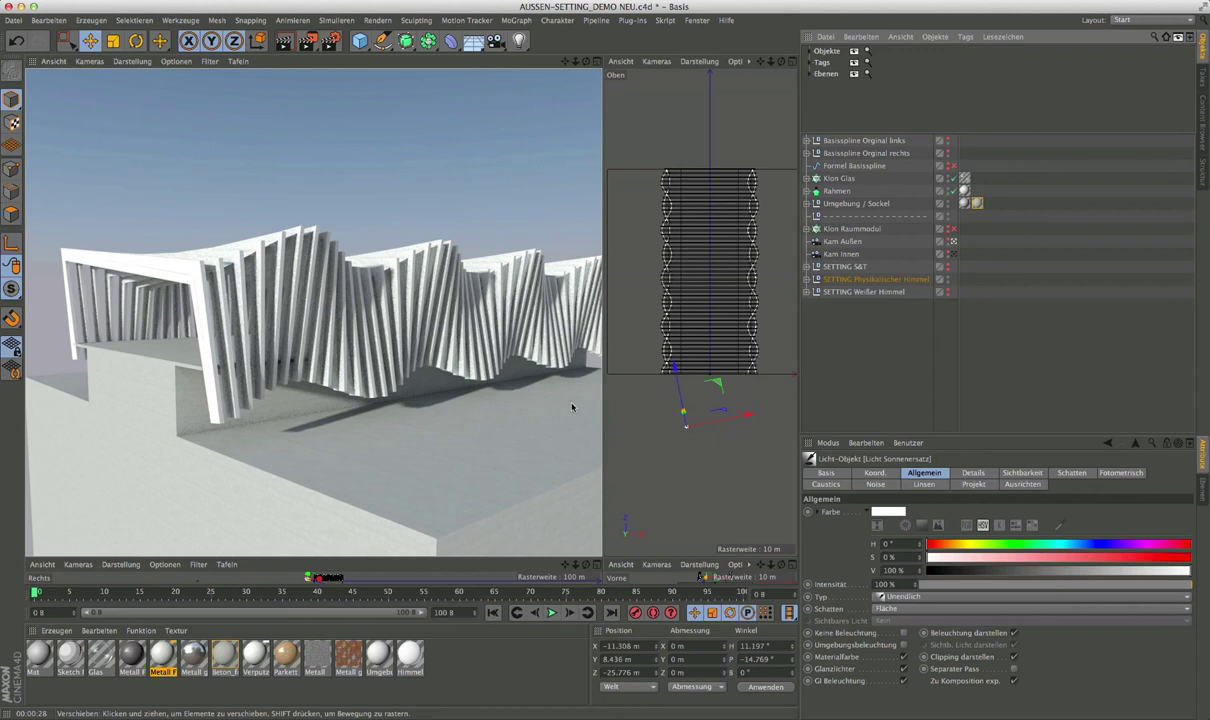
Look through the Kam innen camera and move it to 9.812 m height at Z 83.59 m.
click(954, 255)
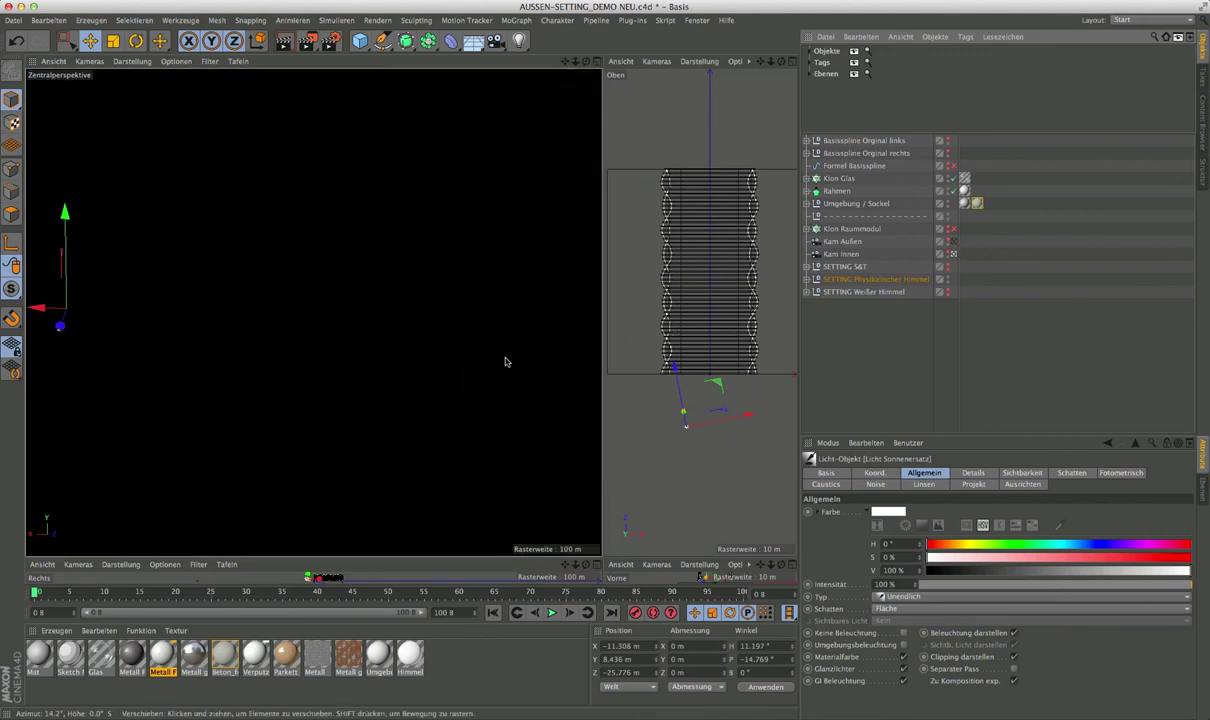
click(840, 254)
mouse_move(690, 385)
mouse_down()
mouse_move(611, 345)
mouse_move(641, 335)
mouse_move(660, 212)
mouse_up()
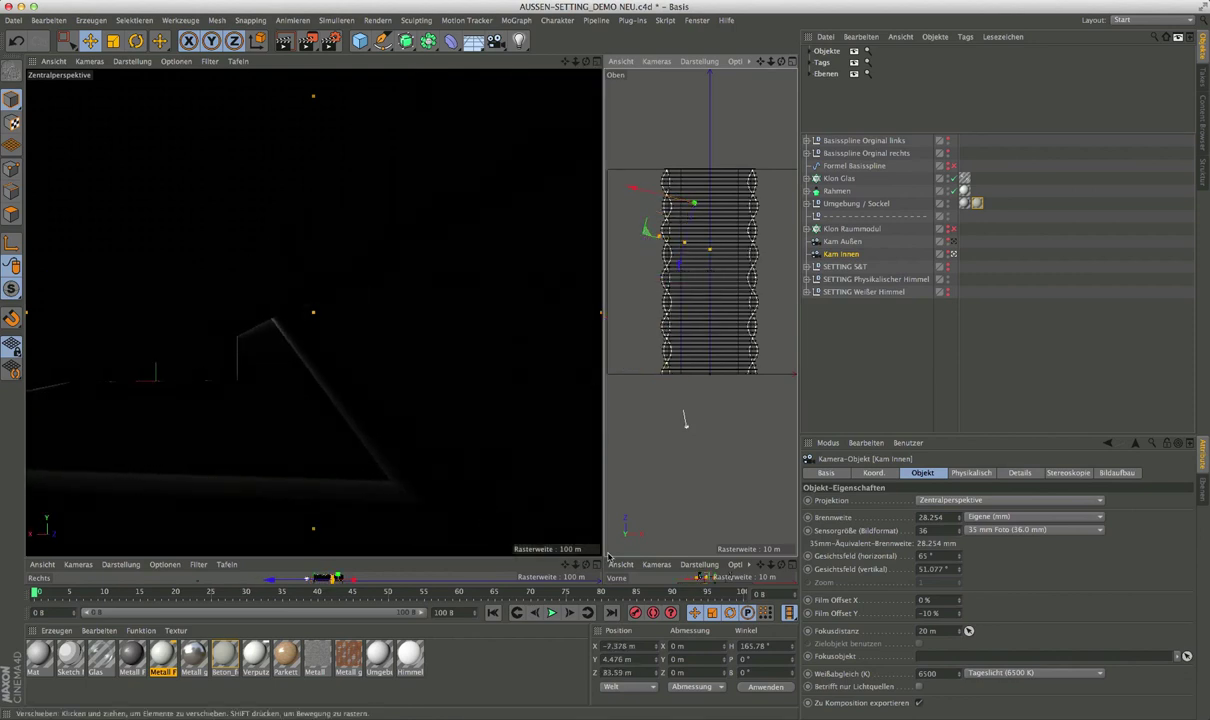
drag(603, 561, 593, 405)
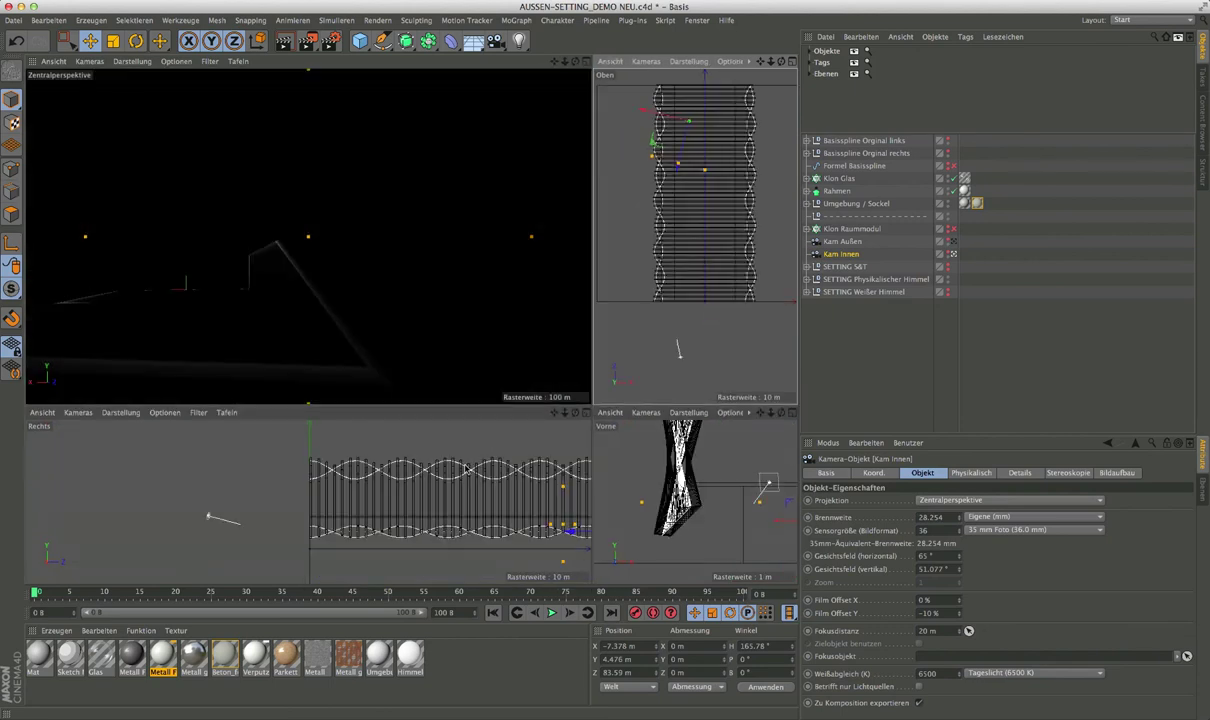
scroll(348, 512, down, 5)
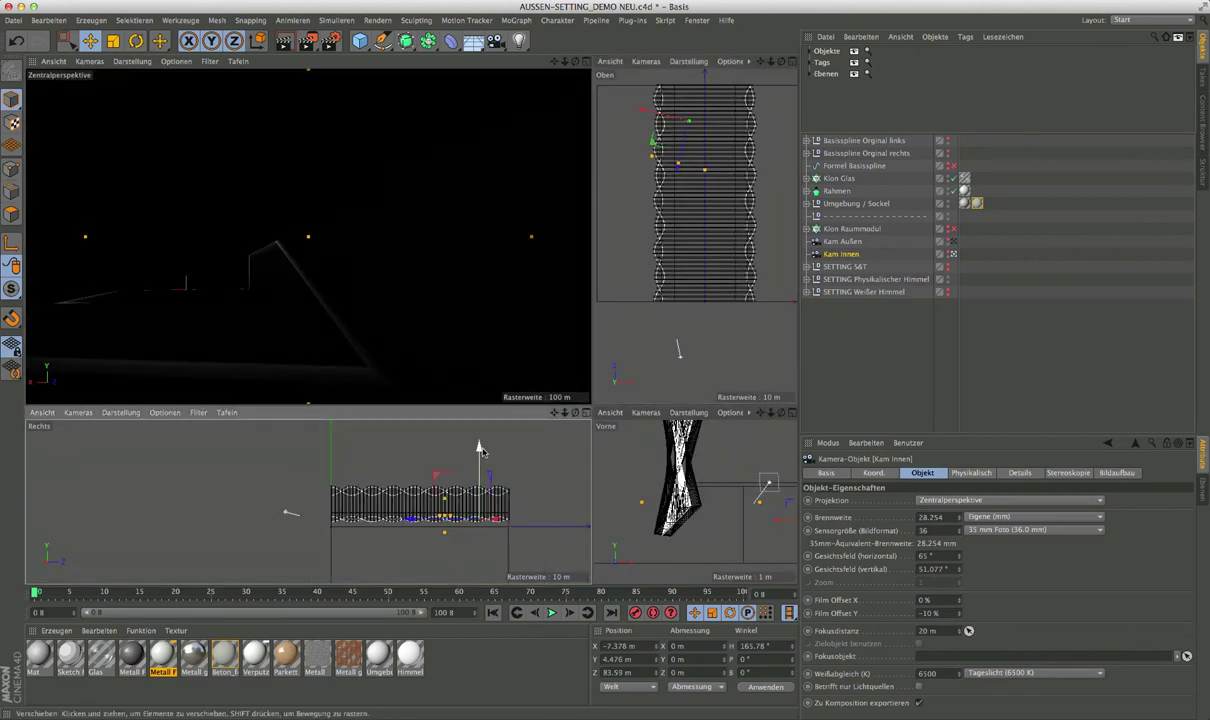
mouse_move(484, 470)
mouse_down()
mouse_move(488, 434)
mouse_move(487, 445)
mouse_up()
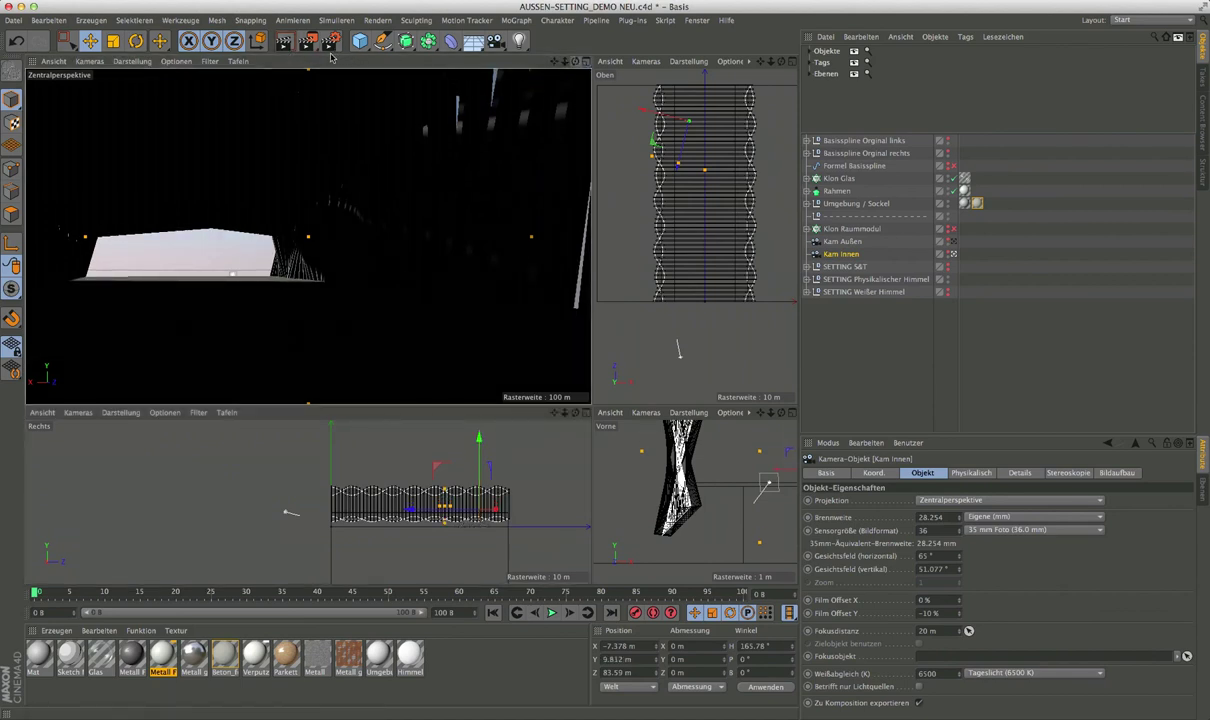
Maximize the perspective view and render the Kam Innen view of frames over the concrete floor.
click(586, 61)
key(ctrl+r)
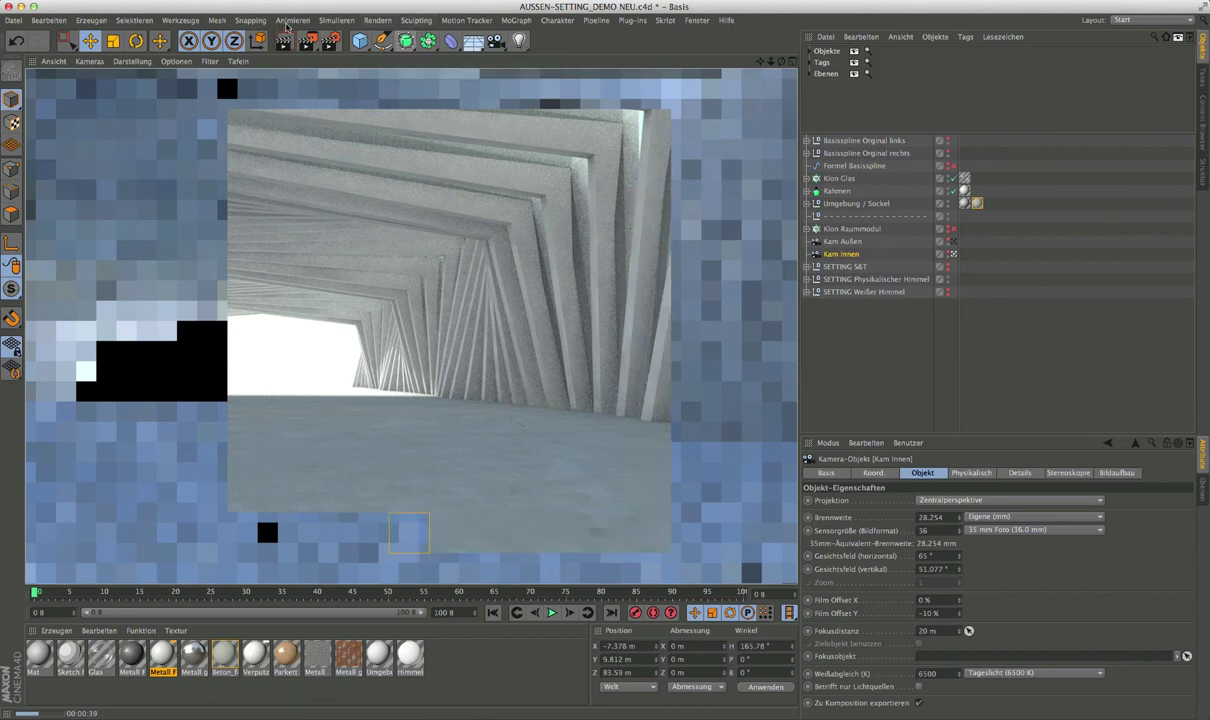
click(335, 21)
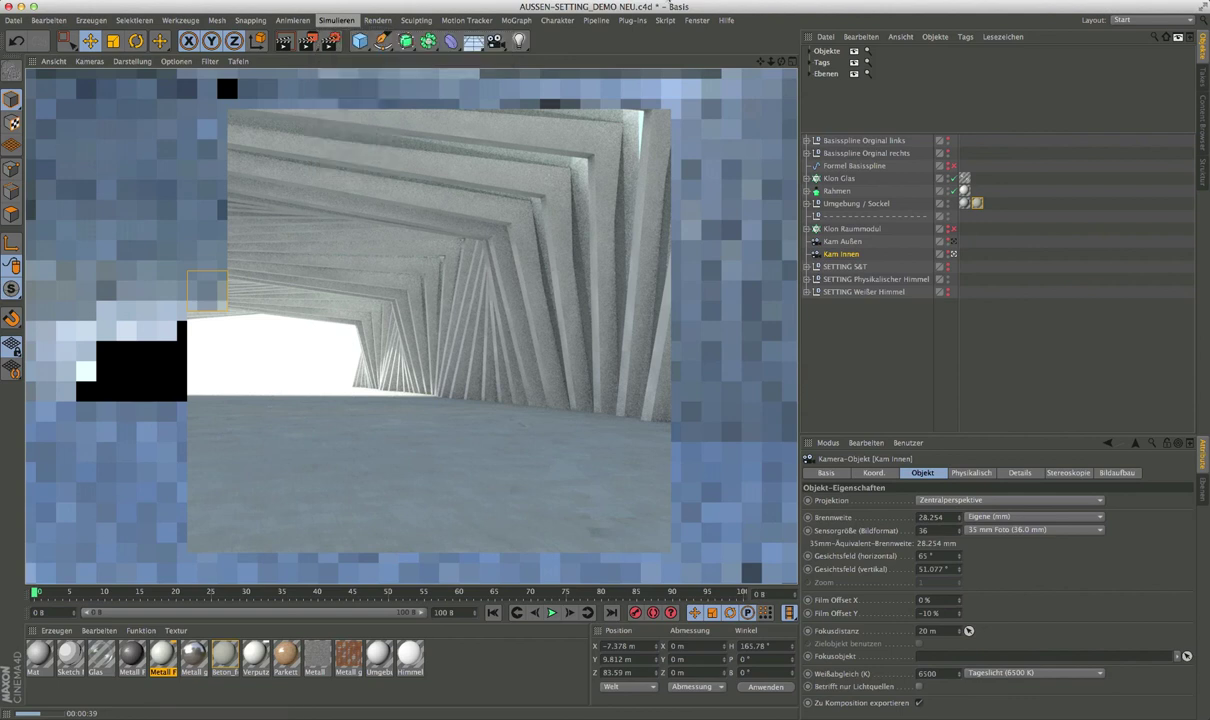
click(516, 20)
click(960, 103)
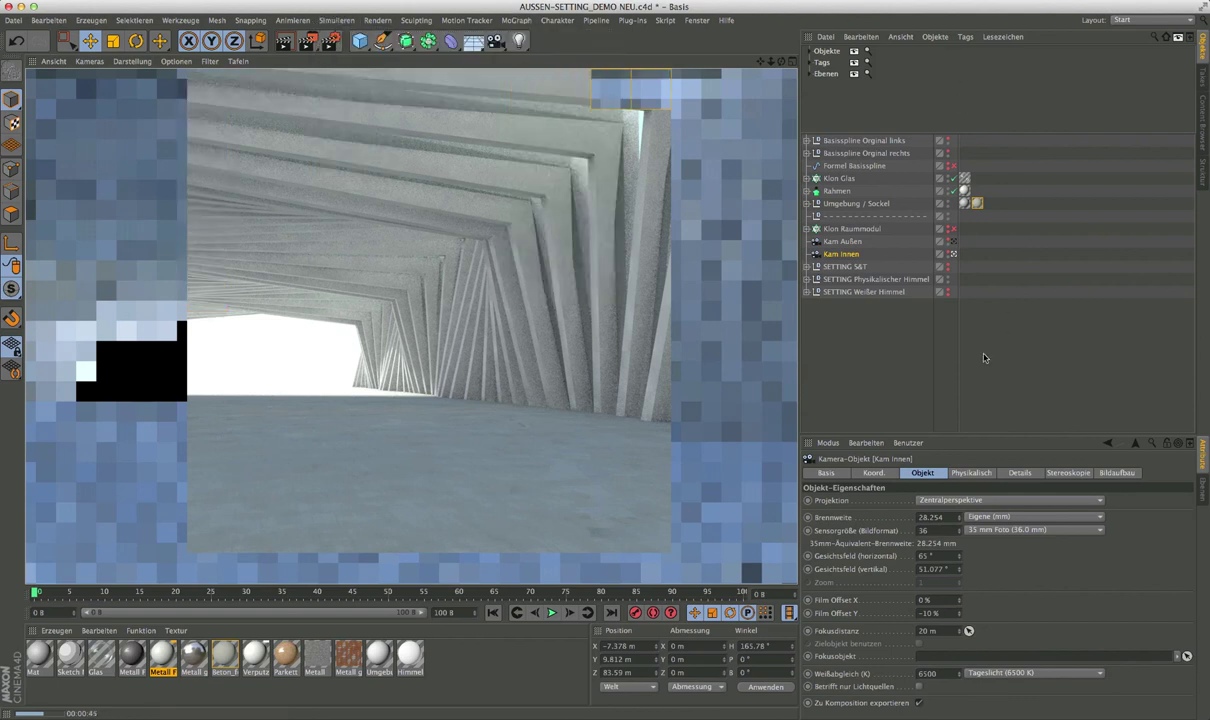